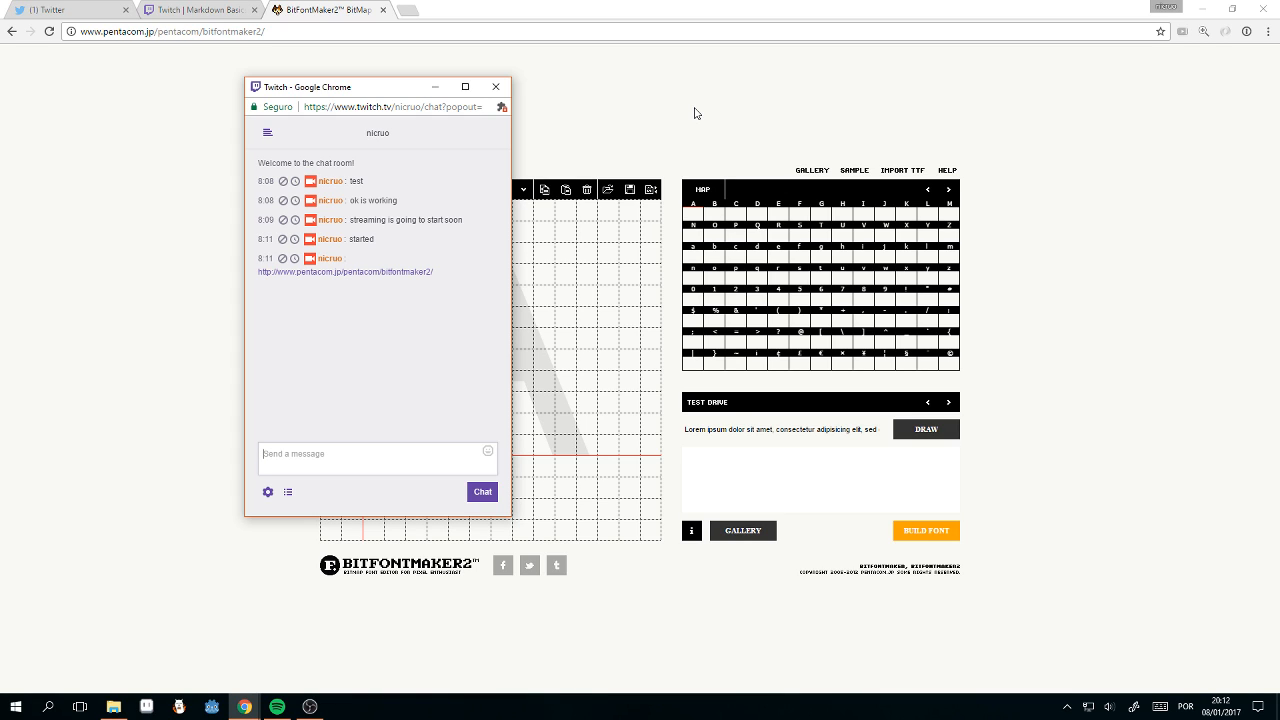
Step: Open managore.itch.io in a new browser tab
{"action": "left_click", "coordinate": [745, 109]}
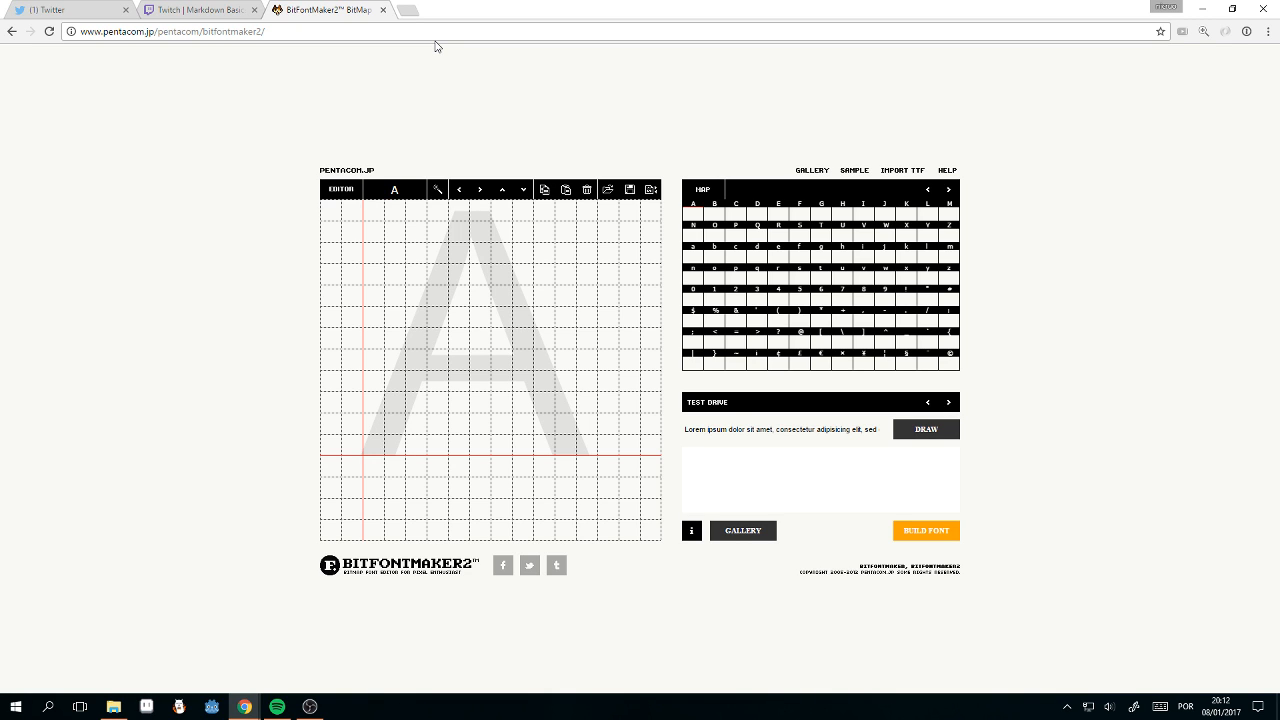
{"action": "key", "text": "ctrl+t"}
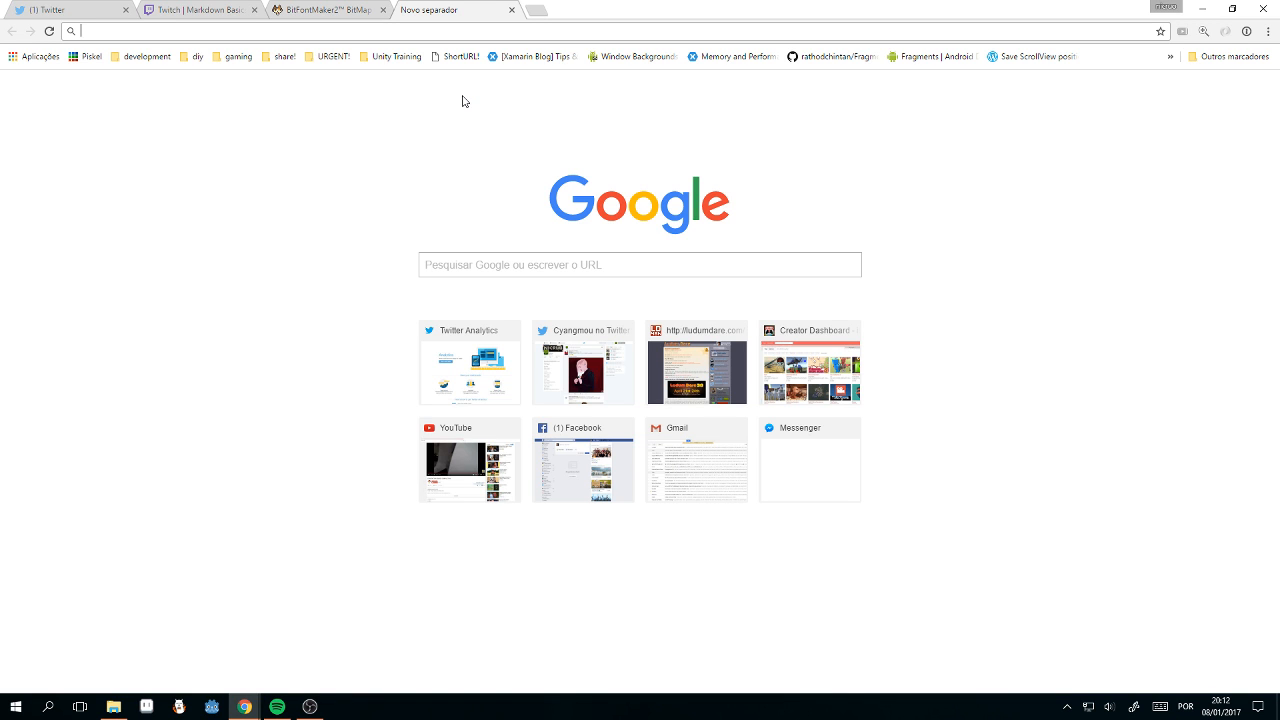
{"action": "type", "text": "managore.itch.io"}
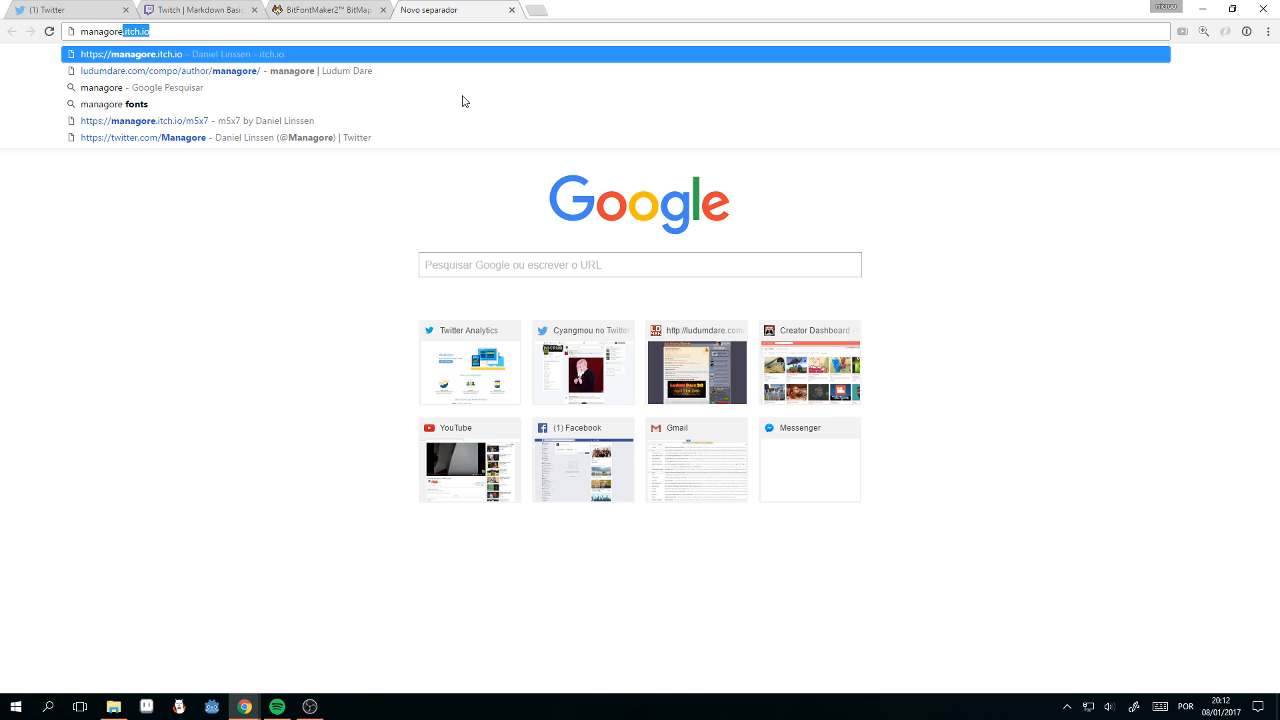
{"action": "key", "text": "Return"}
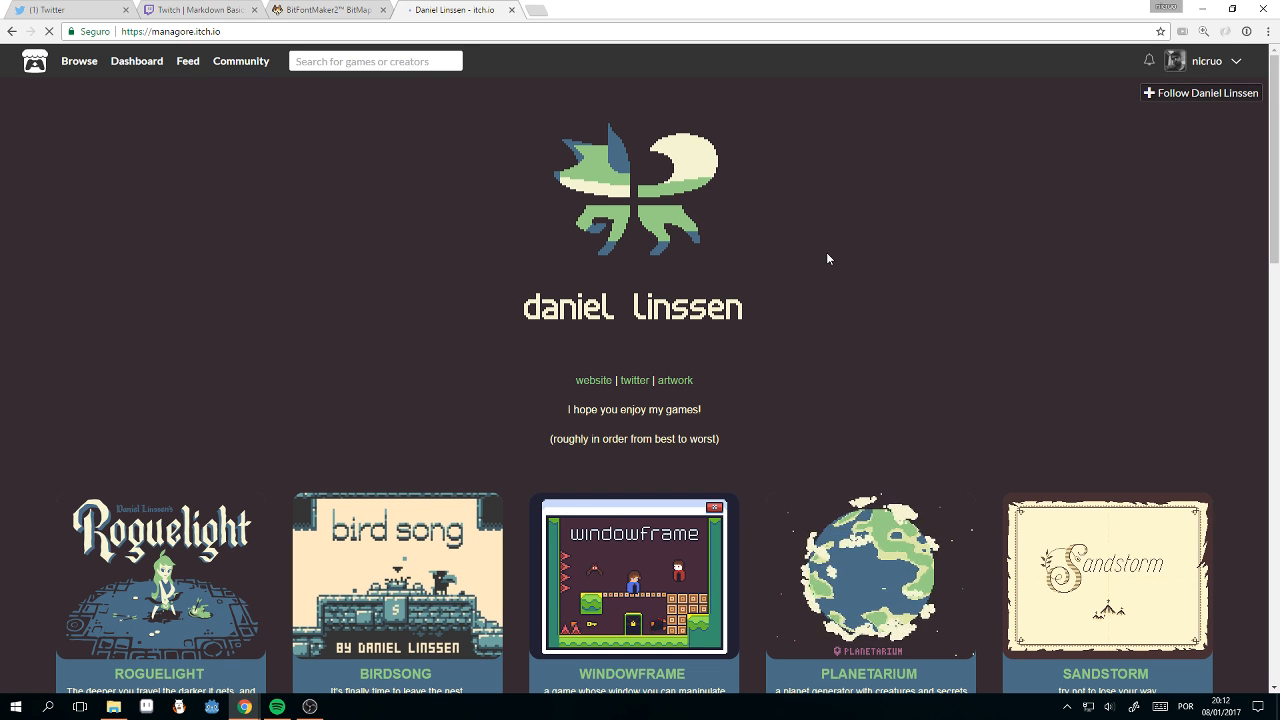
Step: Look through the project list on the itch.io page, including the m5x7 and m3x6 pixel fonts near its end
{"action": "scroll", "coordinate": [823, 265], "scroll_direction": "down", "scroll_amount": 2}
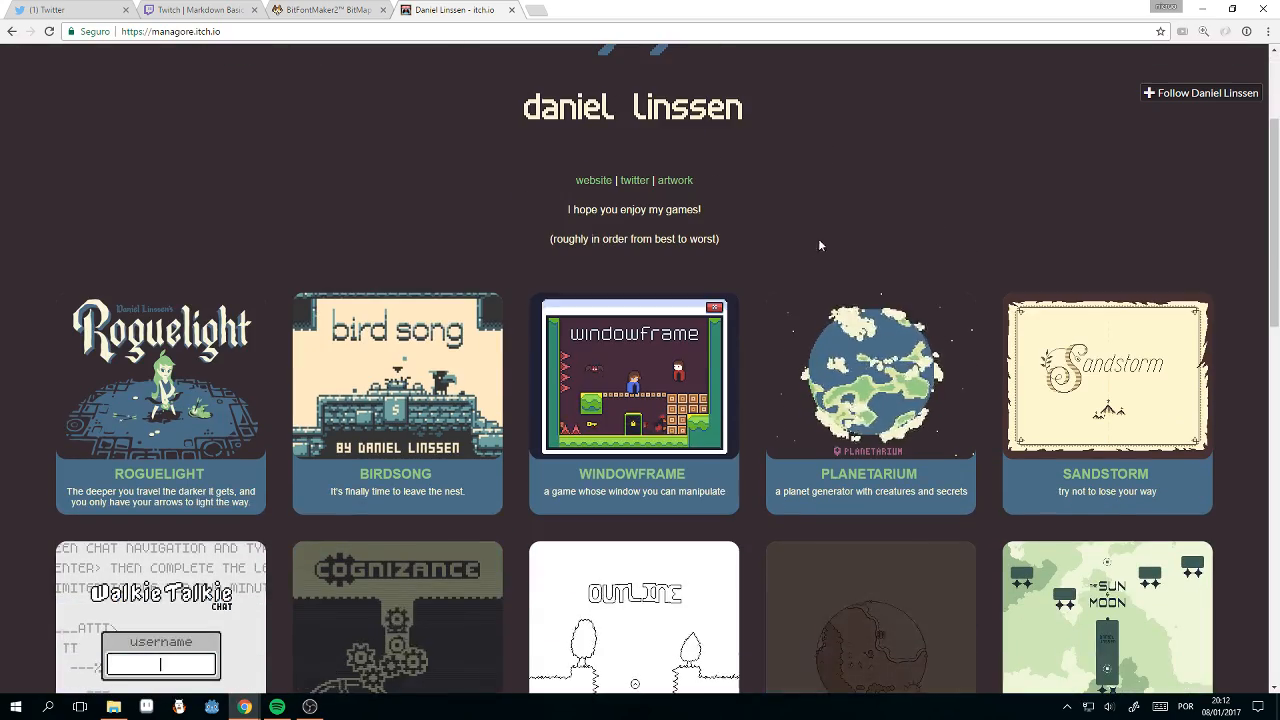
{"action": "scroll", "coordinate": [802, 229], "scroll_direction": "down", "scroll_amount": 7}
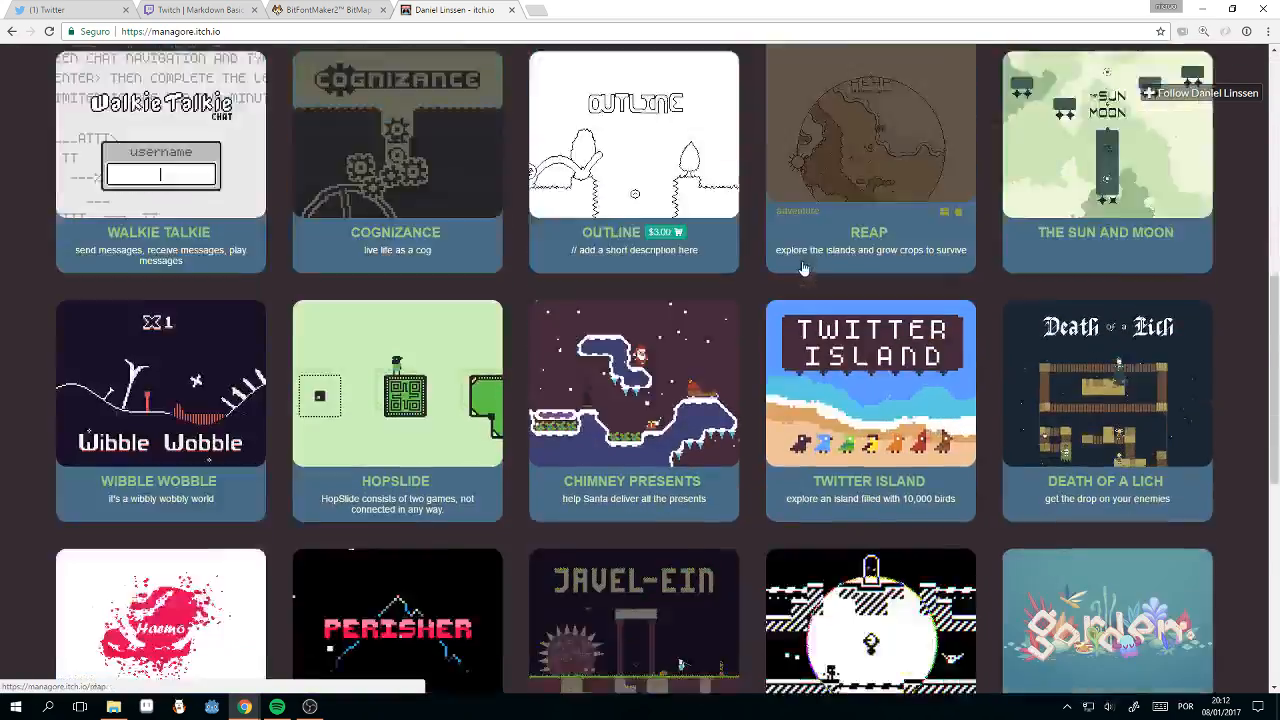
{"action": "scroll", "coordinate": [803, 260], "scroll_direction": "down", "scroll_amount": 4}
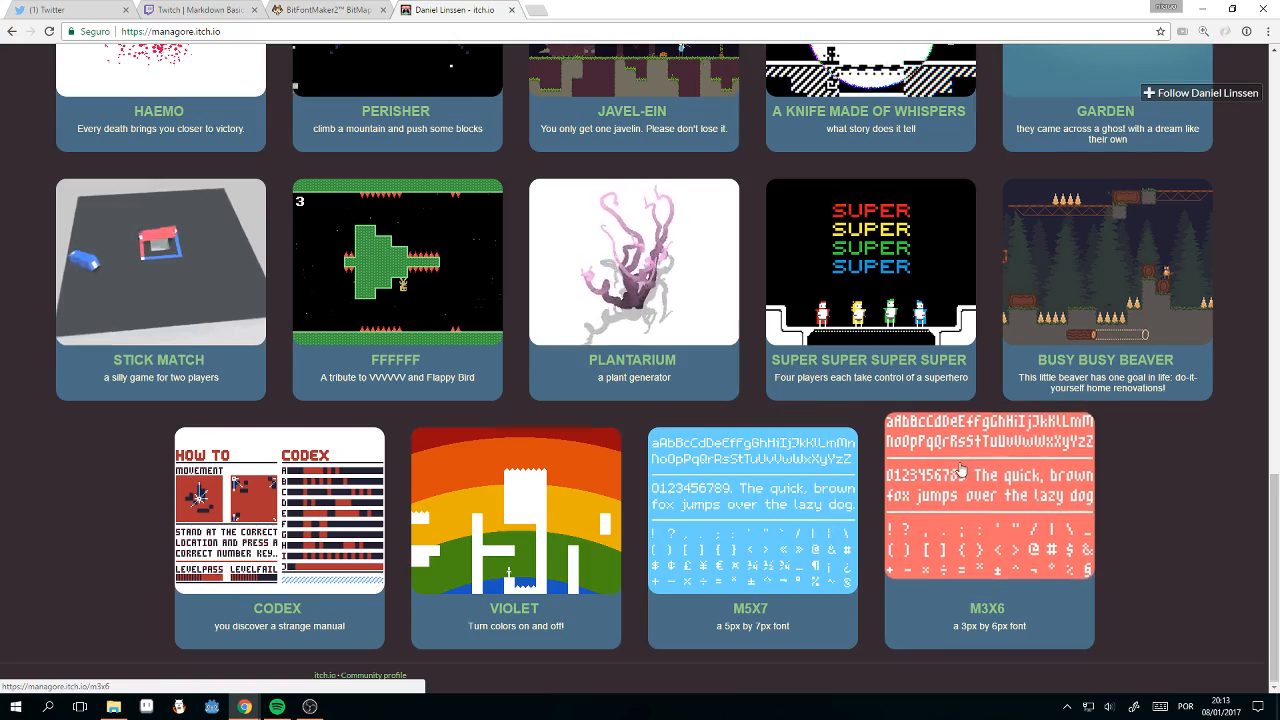
{"action": "scroll", "coordinate": [960, 469], "scroll_direction": "up", "scroll_amount": 2}
{"action": "scroll", "coordinate": [960, 469], "scroll_direction": "down", "scroll_amount": 2}
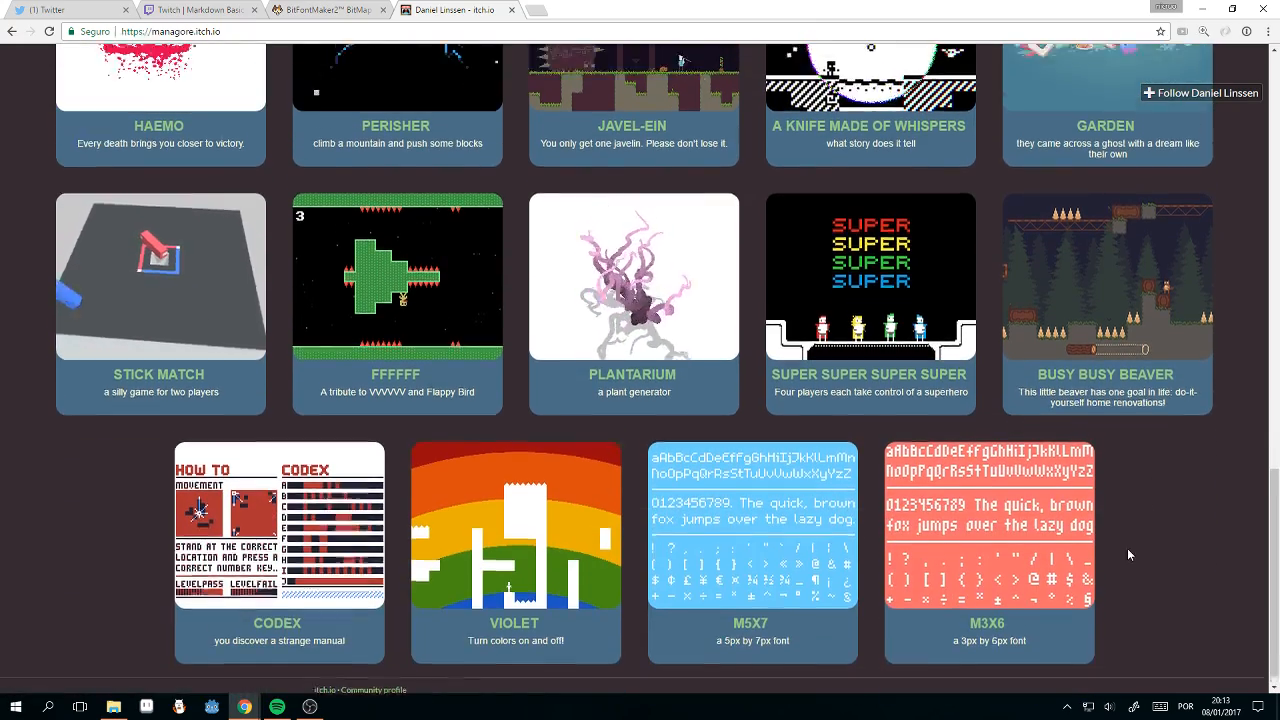
{"action": "scroll", "coordinate": [1127, 548], "scroll_direction": "up", "scroll_amount": 6}
{"action": "scroll", "coordinate": [820, 397], "scroll_direction": "up", "scroll_amount": 8}
Step: Return to the BitFontMaker2 page, replace the test drive text with "nicruo" and draw its preview
{"action": "left_click", "coordinate": [333, 9]}
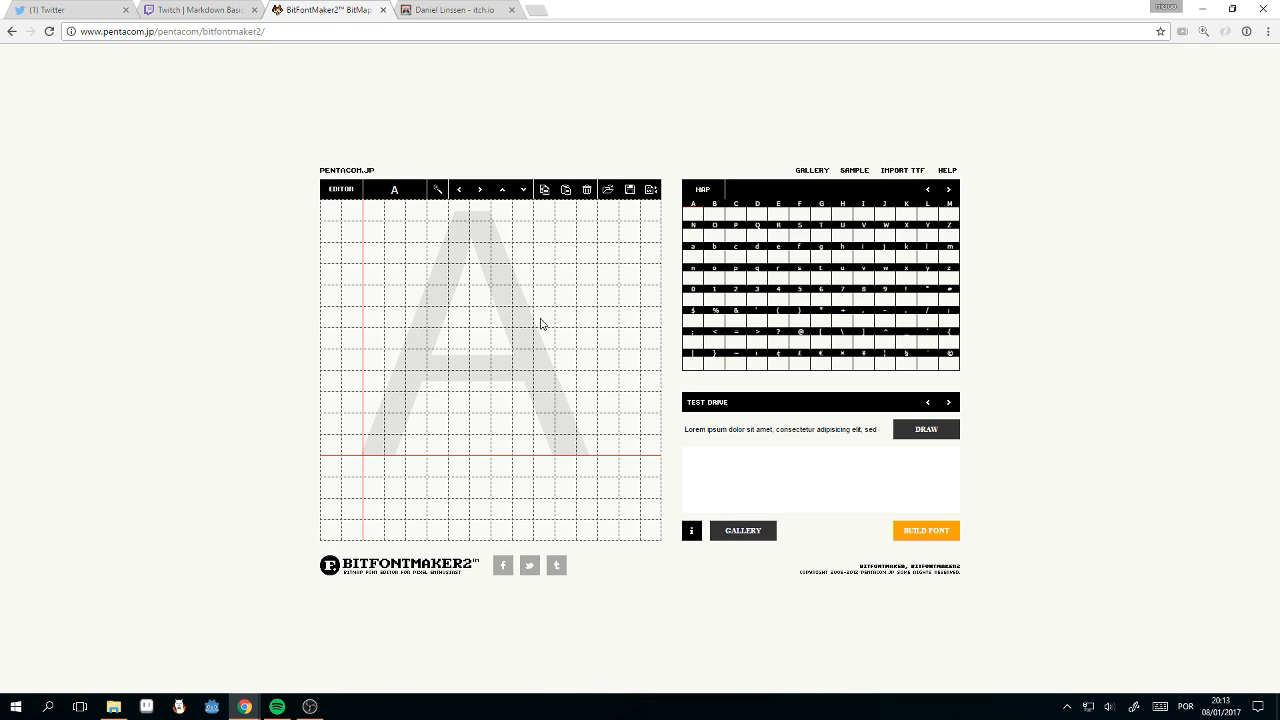
{"action": "triple_click", "coordinate": [759, 431]}
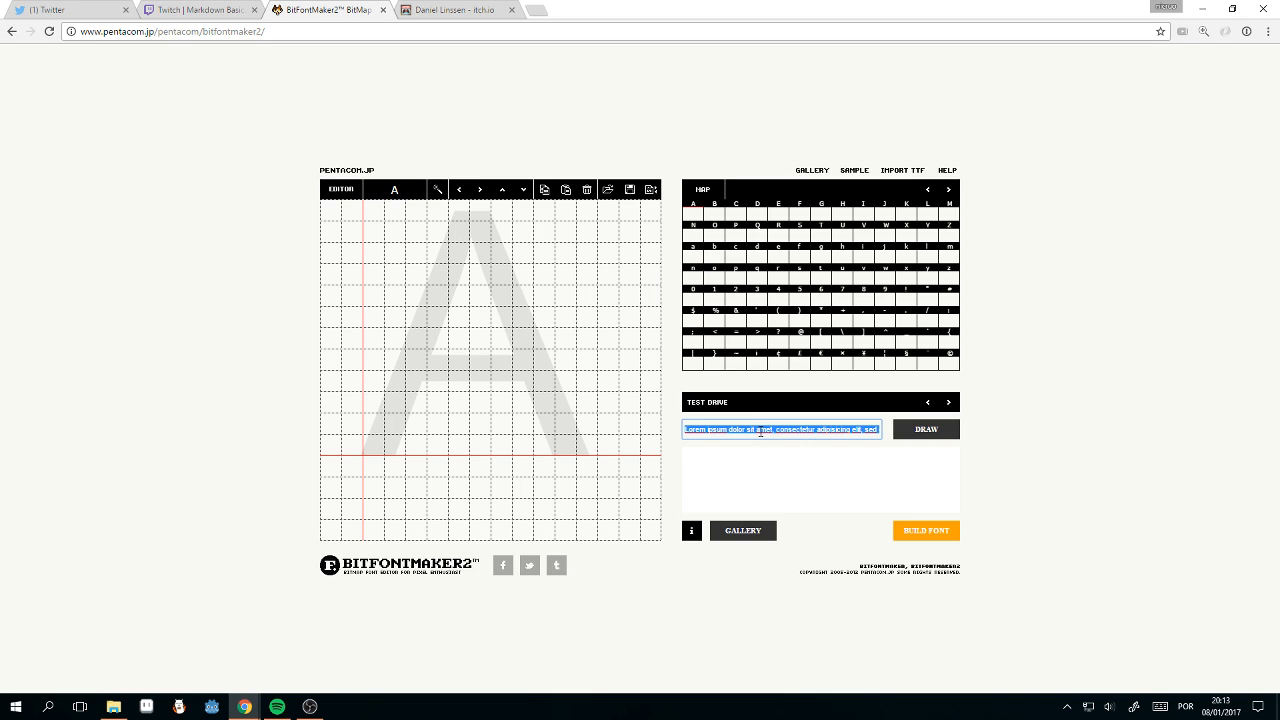
{"action": "type", "text": "nicruo"}
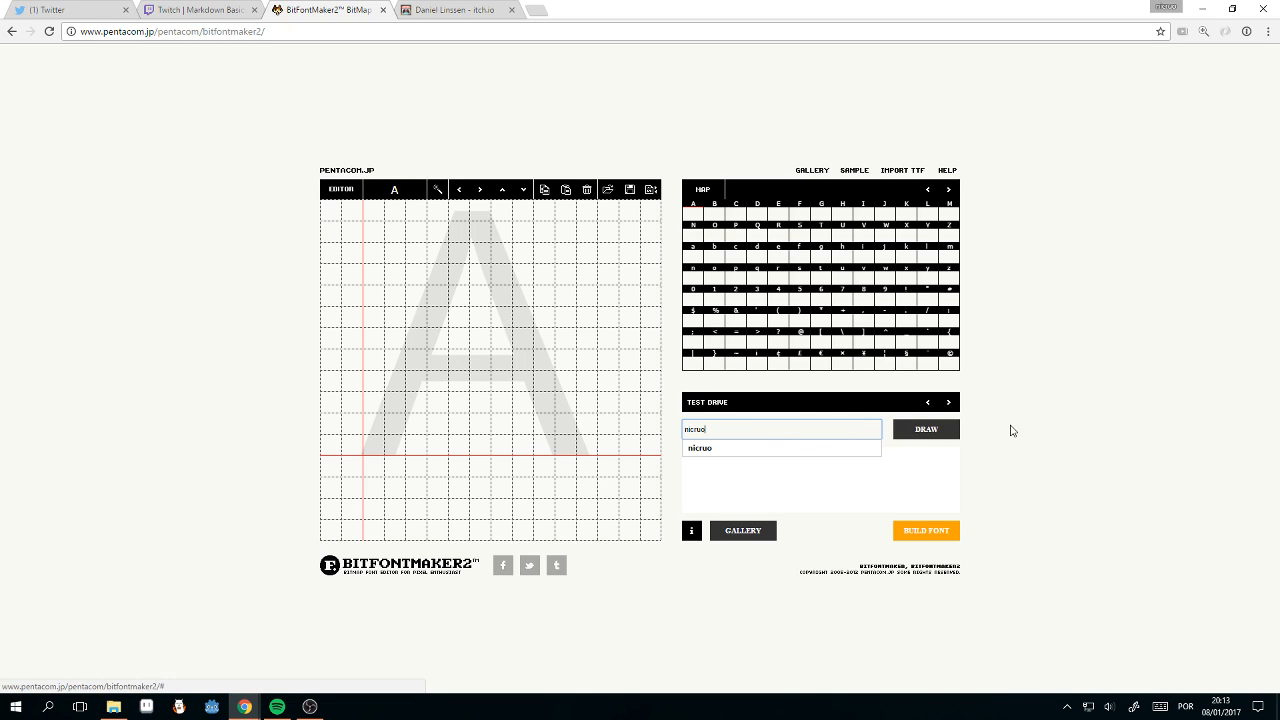
{"action": "left_click", "coordinate": [1010, 430]}
{"action": "left_click", "coordinate": [771, 430]}
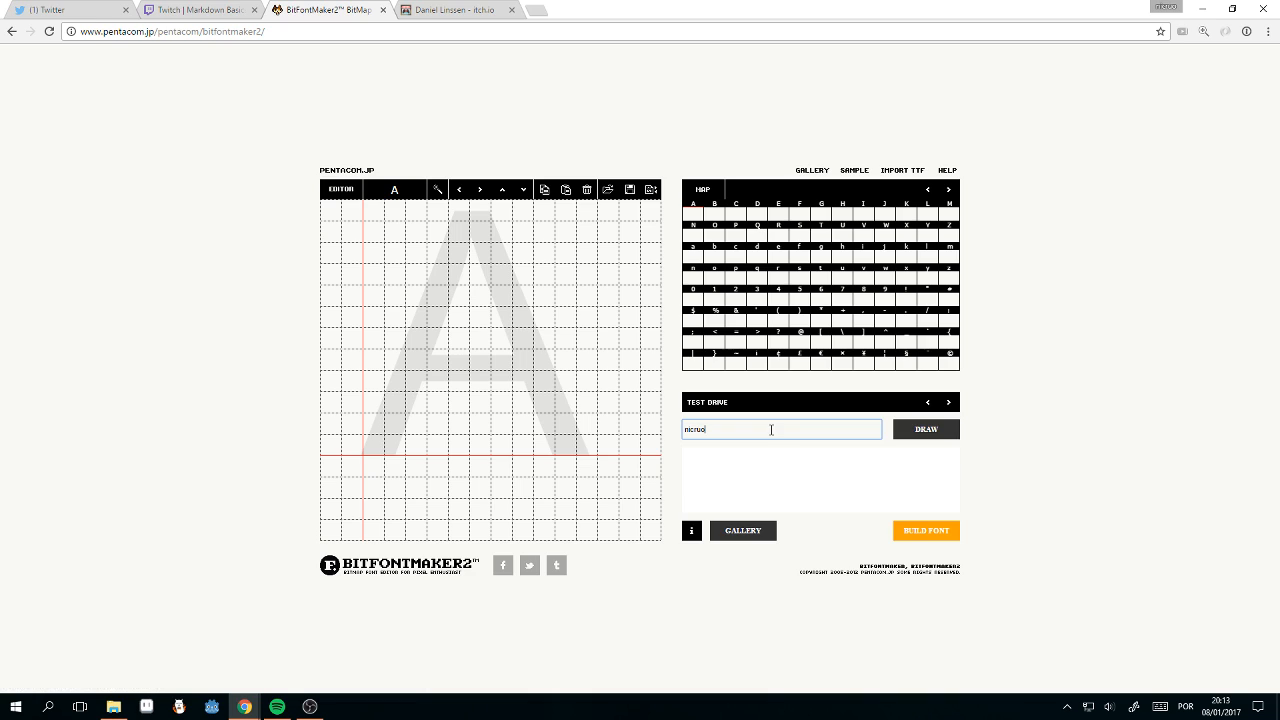
{"action": "left_click", "coordinate": [919, 432]}
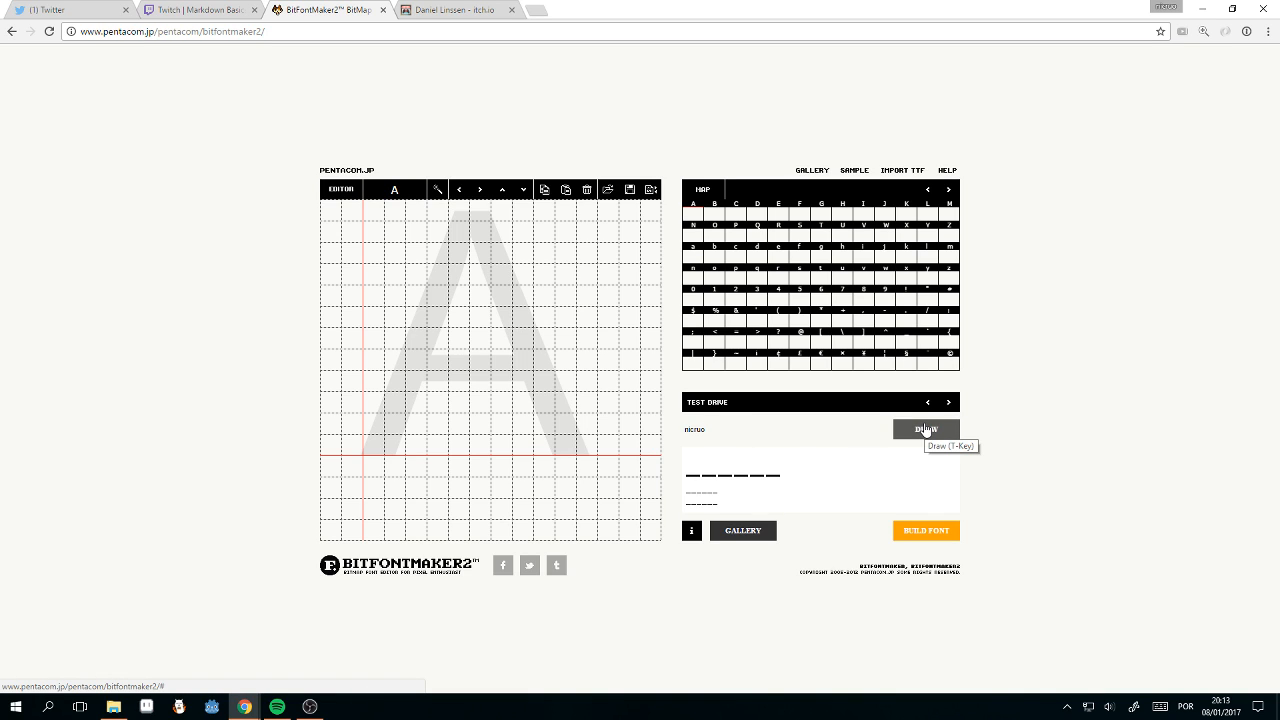
{"action": "left_click", "coordinate": [776, 426]}
{"action": "type", "text": "2"}
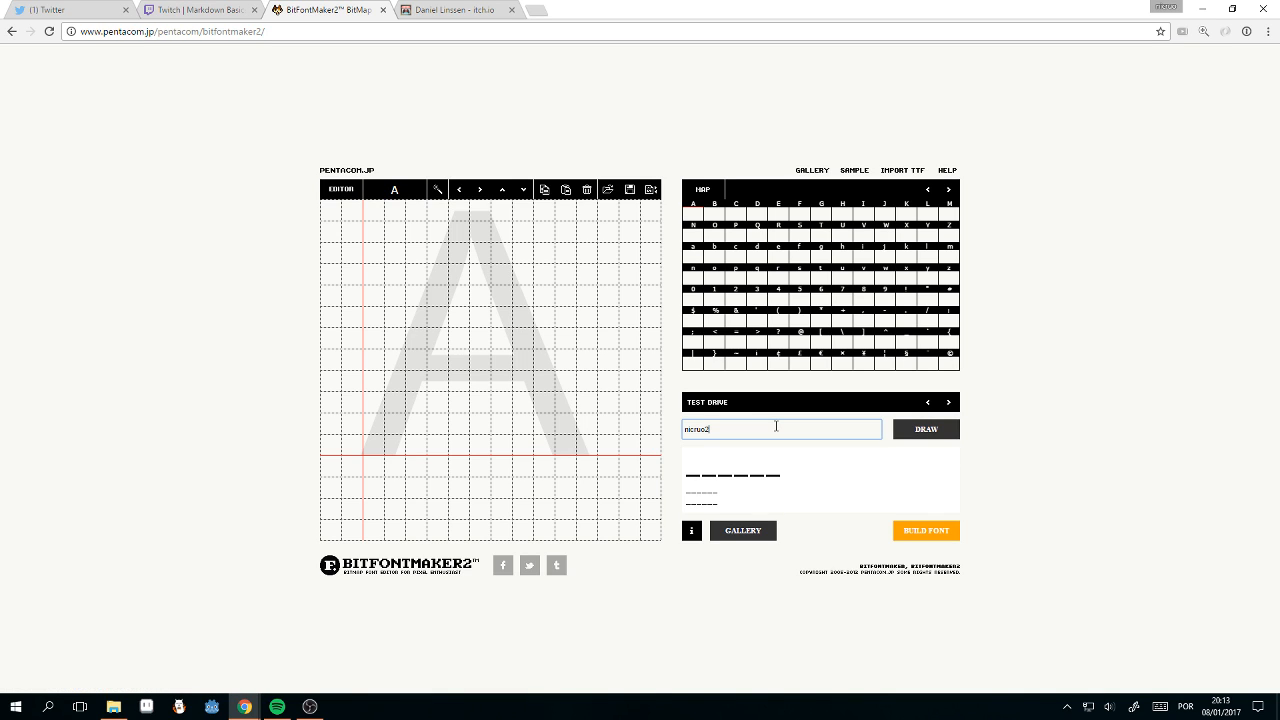
{"action": "left_click", "coordinate": [1112, 386]}
{"action": "left_click", "coordinate": [753, 424]}
{"action": "key", "text": "BackSpace"}
{"action": "left_click", "coordinate": [1074, 501]}
Step: Draw the lowercase n as an arch 3 pixels wide and 4 tall on the baseline, starting one column right of the red guide
{"action": "left_click", "coordinate": [690, 280]}
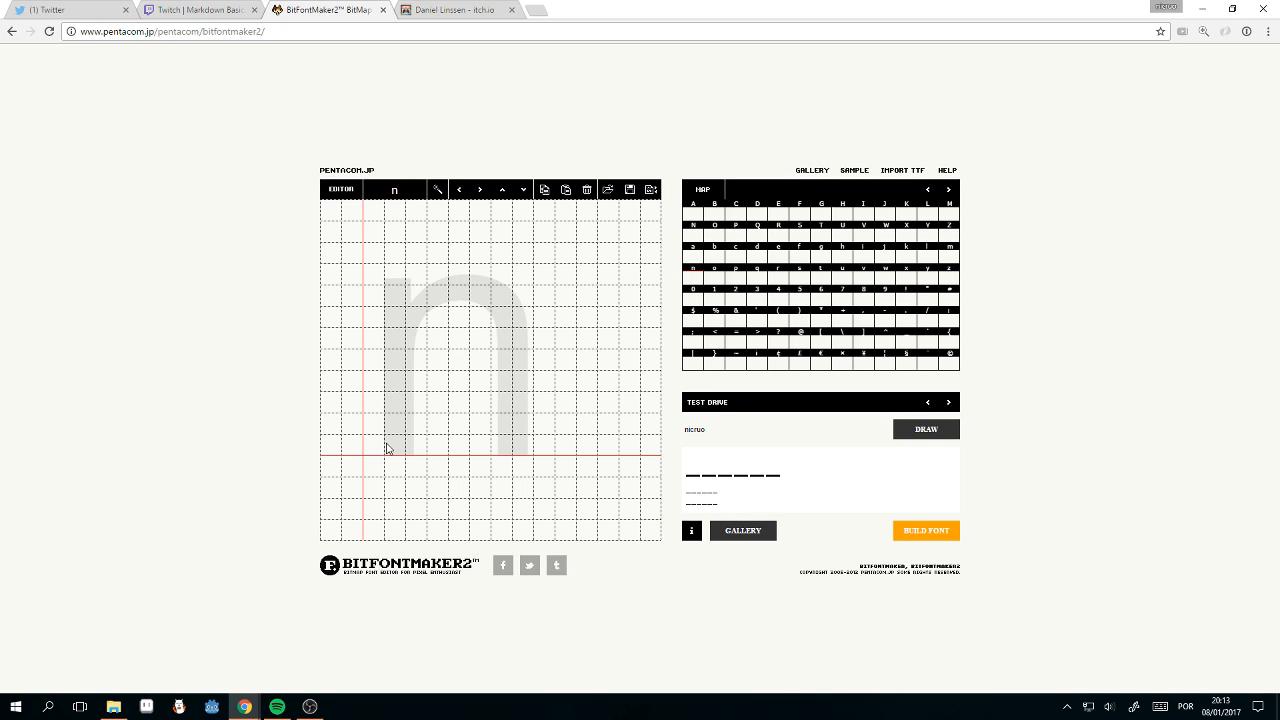
{"action": "left_click", "coordinate": [388, 447]}
{"action": "mouse_move", "coordinate": [393, 406]}
{"action": "left_mouse_down"}
{"action": "mouse_move", "coordinate": [396, 375]}
{"action": "mouse_move", "coordinate": [434, 380]}
{"action": "mouse_move", "coordinate": [436, 451]}
{"action": "left_mouse_up"}
{"action": "left_click", "coordinate": [393, 378]}
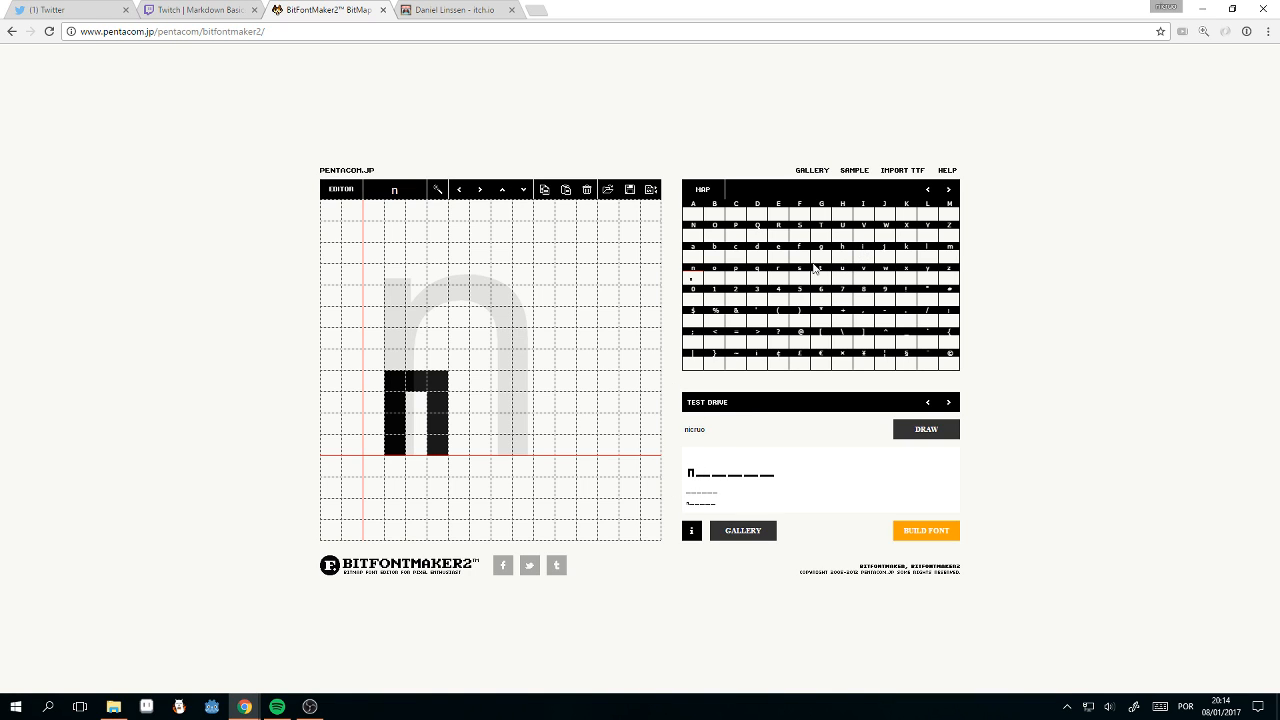
Step: Draw the lowercase i as a 4-pixel stem on the baseline with a one-pixel dot above a one-pixel gap
{"action": "left_click", "coordinate": [866, 252]}
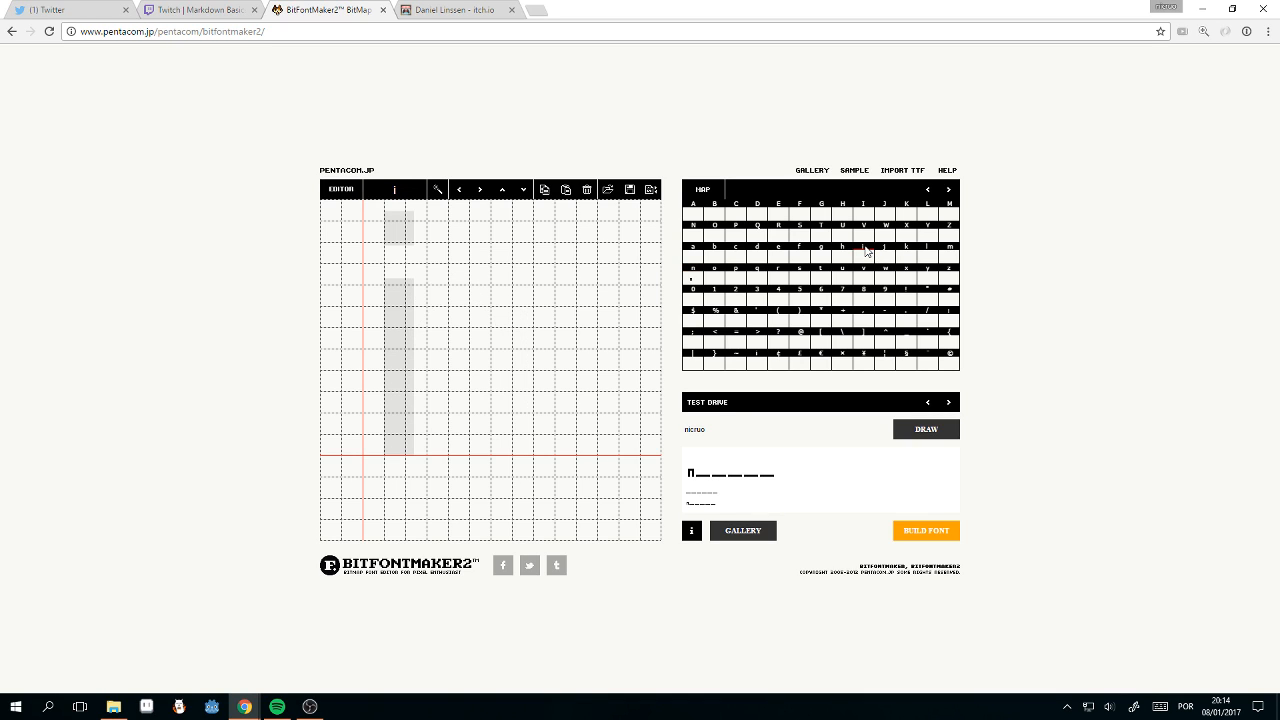
{"action": "left_click", "coordinate": [394, 446]}
{"action": "left_click", "coordinate": [394, 340]}
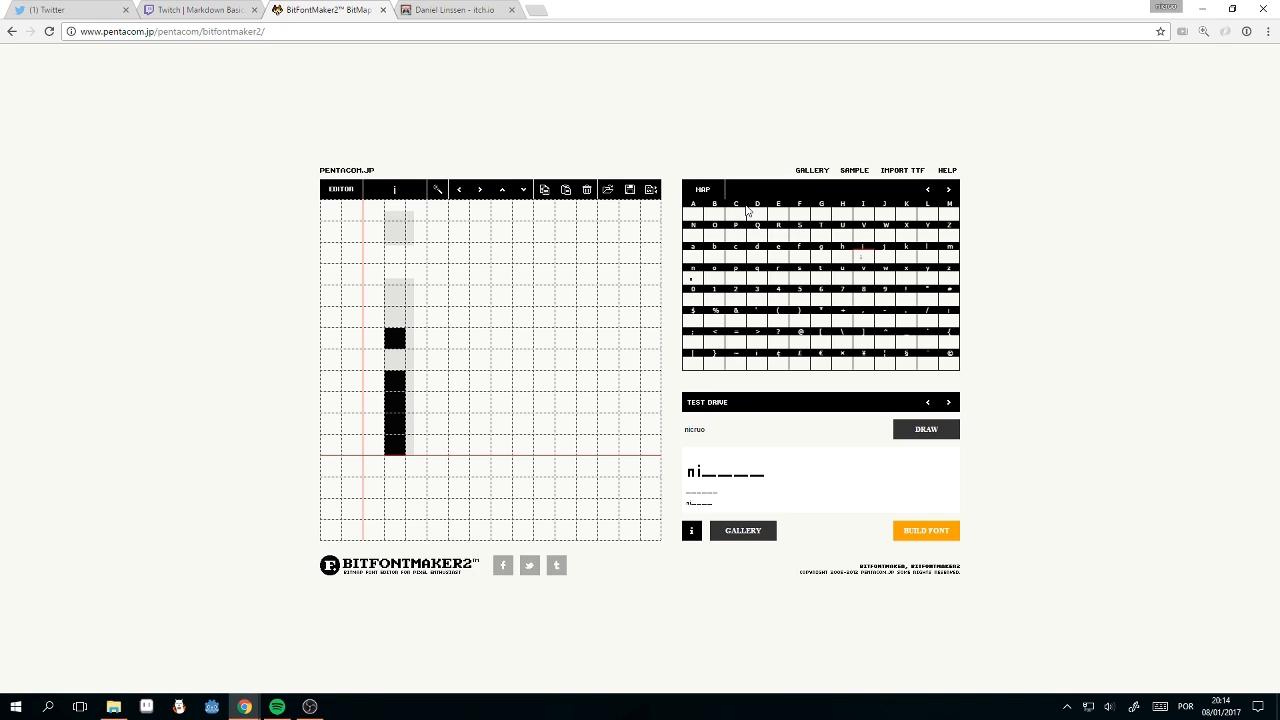
{"action": "left_click", "coordinate": [629, 190]}
{"action": "left_click", "coordinate": [698, 134]}
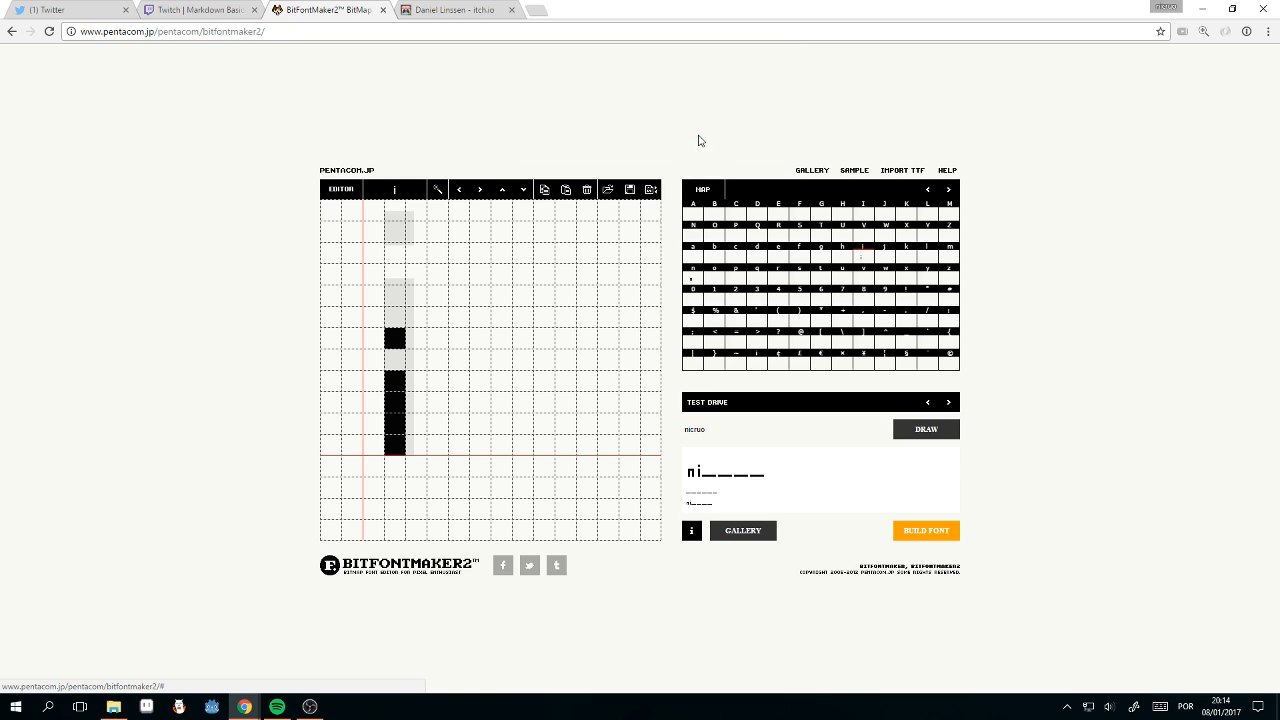
Step: Draw the lowercase c 3 pixels wide and 4 tall on the baseline, open on its right side
{"action": "left_click", "coordinate": [735, 257]}
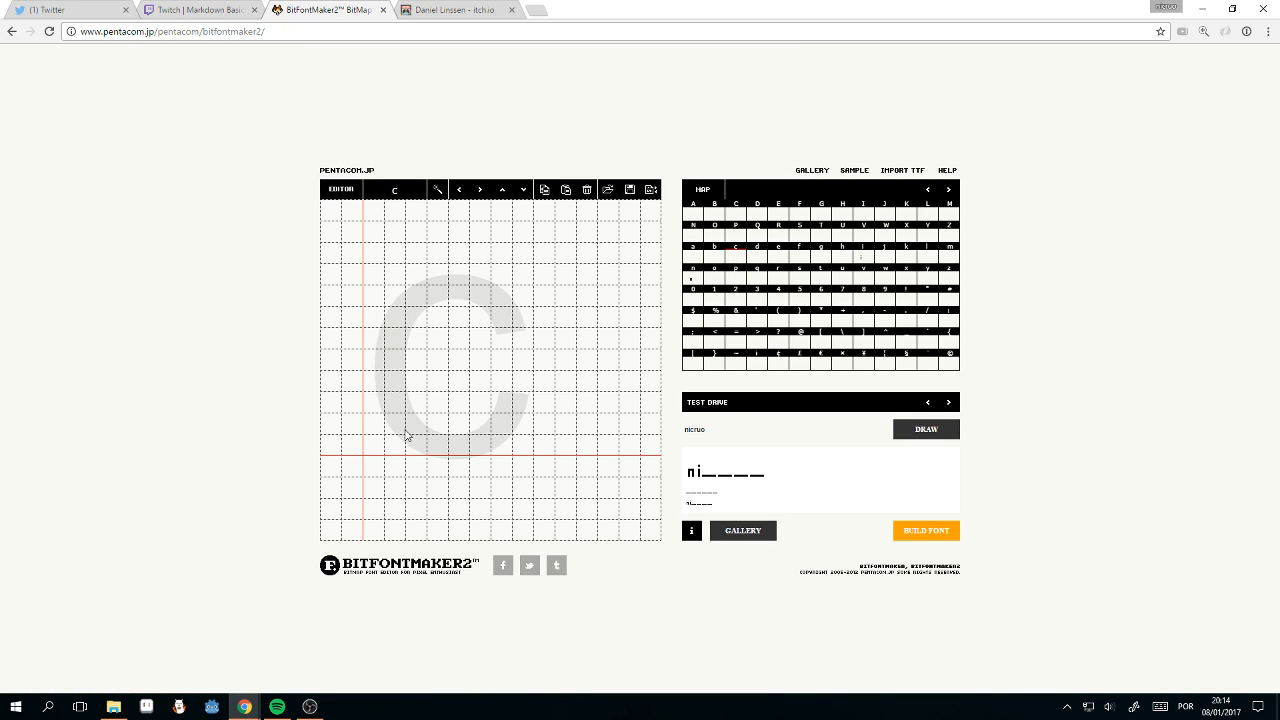
{"action": "mouse_move", "coordinate": [394, 450]}
{"action": "left_mouse_down"}
{"action": "mouse_move", "coordinate": [388, 384]}
{"action": "mouse_move", "coordinate": [438, 386]}
{"action": "left_mouse_up"}
{"action": "left_click", "coordinate": [390, 385]}
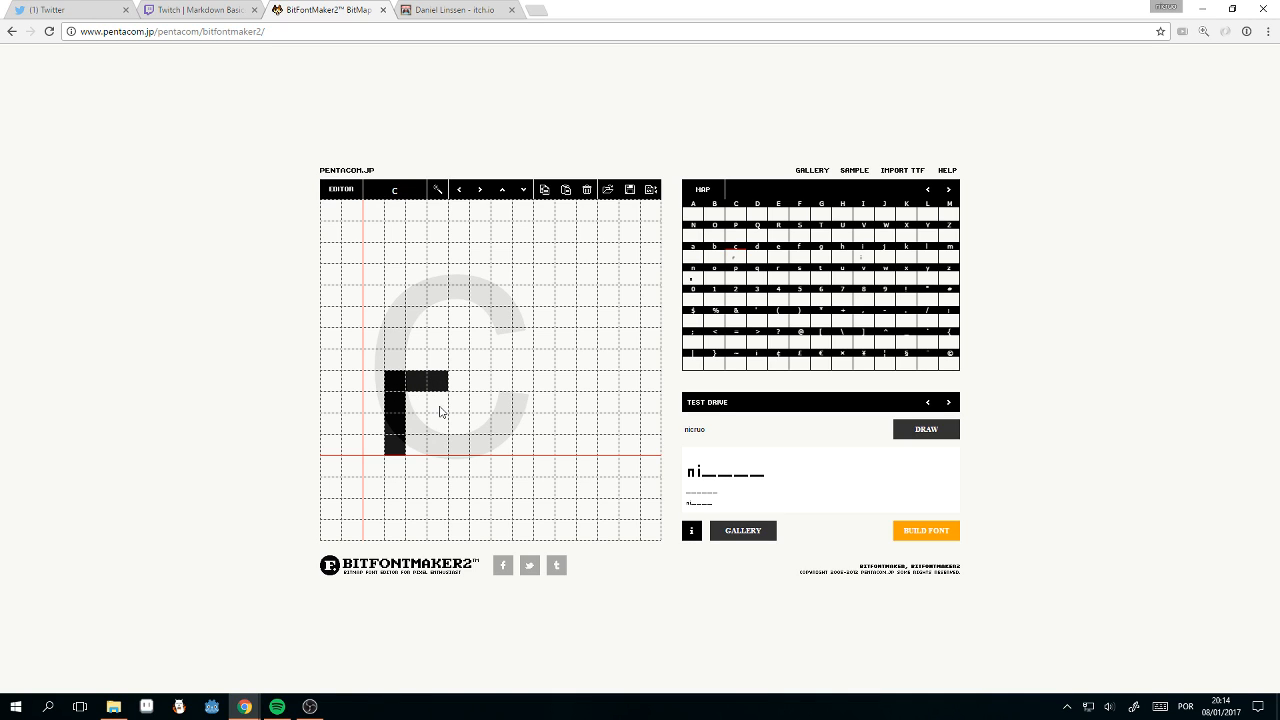
{"action": "left_click", "coordinate": [399, 444]}
{"action": "left_click", "coordinate": [416, 446]}
{"action": "left_click_drag", "start_coordinate": [416, 447], "coordinate": [437, 445]}
{"action": "left_click", "coordinate": [390, 452]}
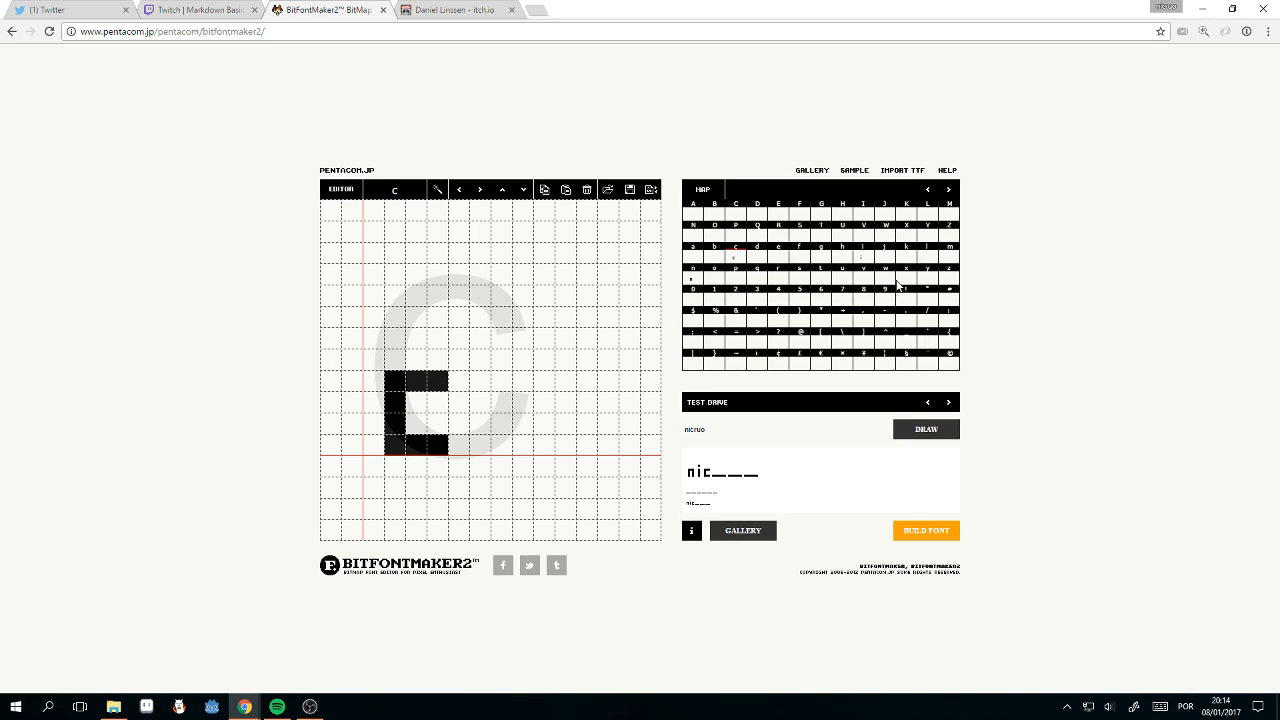
Step: Draw the lowercase r as a 4-pixel stem on the baseline with a two-pixel arm at its top right
{"action": "left_click", "coordinate": [779, 259]}
{"action": "left_click", "coordinate": [779, 270]}
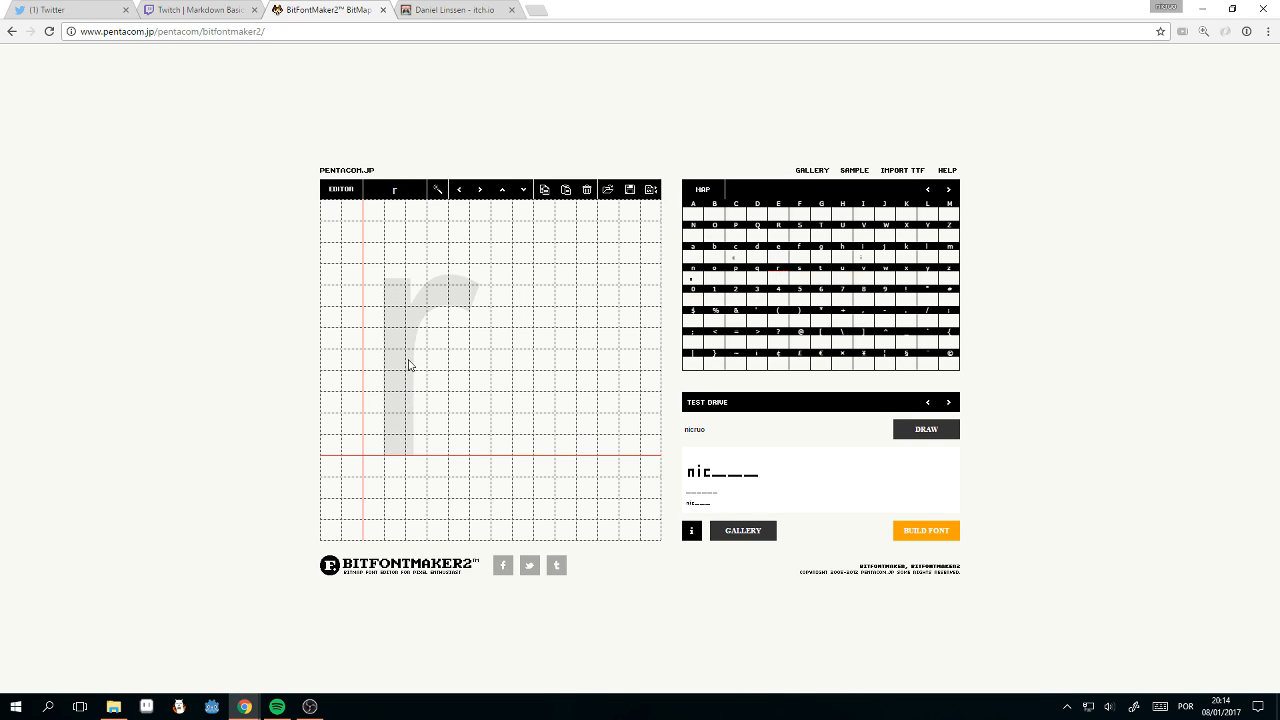
{"action": "mouse_move", "coordinate": [401, 450]}
{"action": "left_mouse_down"}
{"action": "mouse_move", "coordinate": [390, 377]}
{"action": "mouse_move", "coordinate": [427, 385]}
{"action": "left_mouse_up"}
{"action": "left_click", "coordinate": [396, 374]}
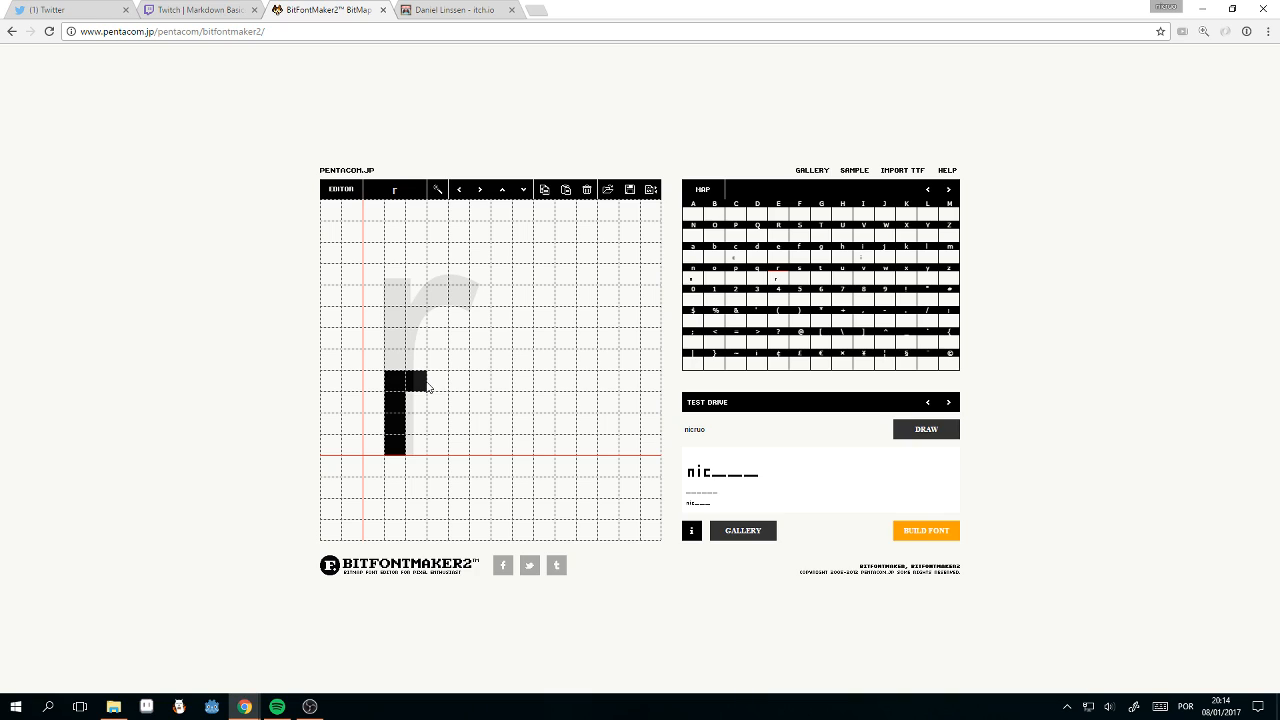
{"action": "left_click", "coordinate": [429, 380]}
Step: Rework the r's arm into a diagonal, with one pixel beside the stem's second row and one in the third column's top row
{"action": "left_click", "coordinate": [432, 420]}
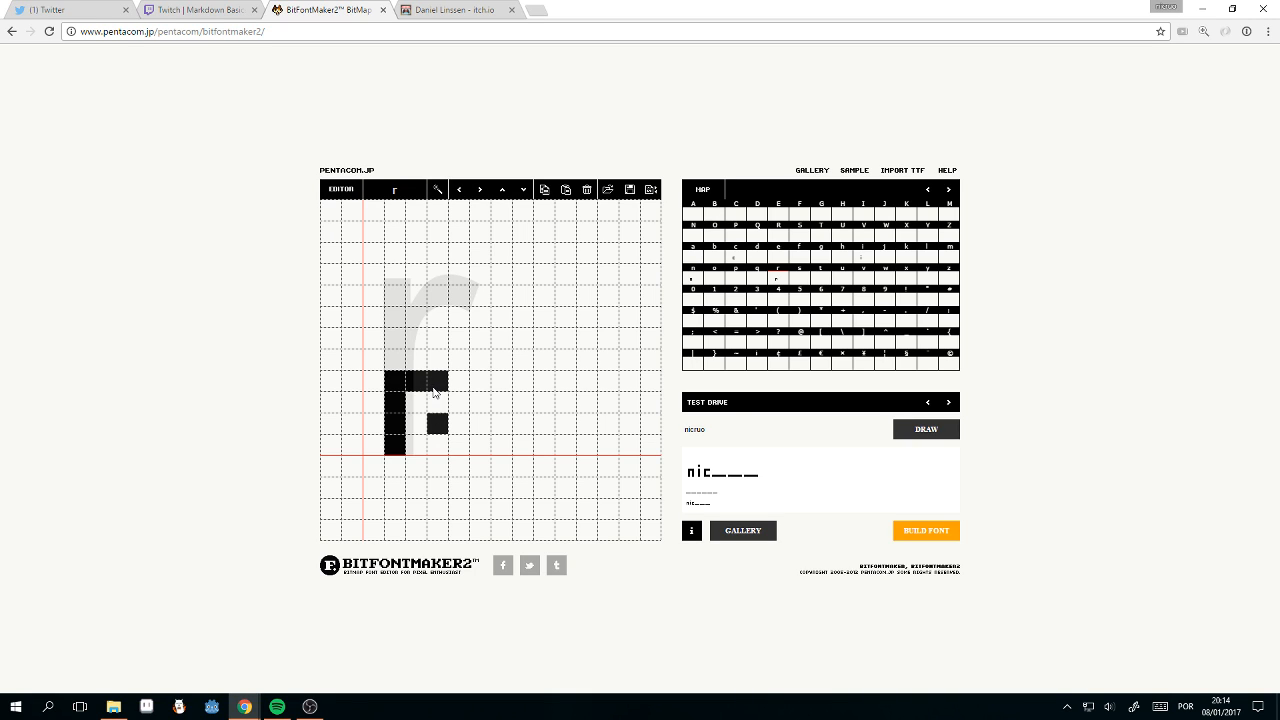
{"action": "left_click", "coordinate": [433, 401]}
{"action": "left_click_drag", "start_coordinate": [428, 388], "coordinate": [438, 428]}
{"action": "left_click", "coordinate": [436, 379]}
{"action": "left_click", "coordinate": [417, 402]}
{"action": "left_click", "coordinate": [414, 386]}
{"action": "left_click", "coordinate": [396, 383]}
{"action": "left_click", "coordinate": [397, 382]}
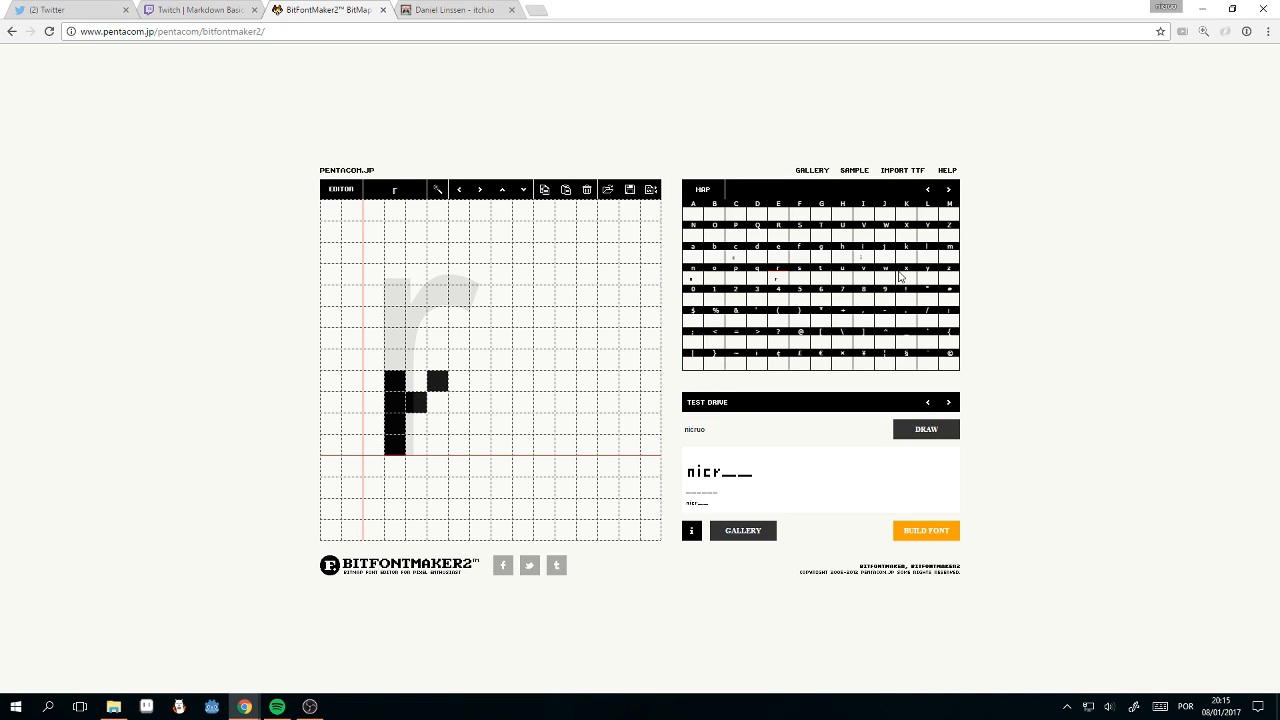
Step: Draw the lowercase u 3 pixels wide and 4 tall on the baseline, open at the top
{"action": "left_click", "coordinate": [850, 280]}
{"action": "mouse_move", "coordinate": [396, 381]}
{"action": "left_mouse_down"}
{"action": "mouse_move", "coordinate": [403, 451]}
{"action": "mouse_move", "coordinate": [431, 455]}
{"action": "mouse_move", "coordinate": [445, 380]}
{"action": "left_mouse_up"}
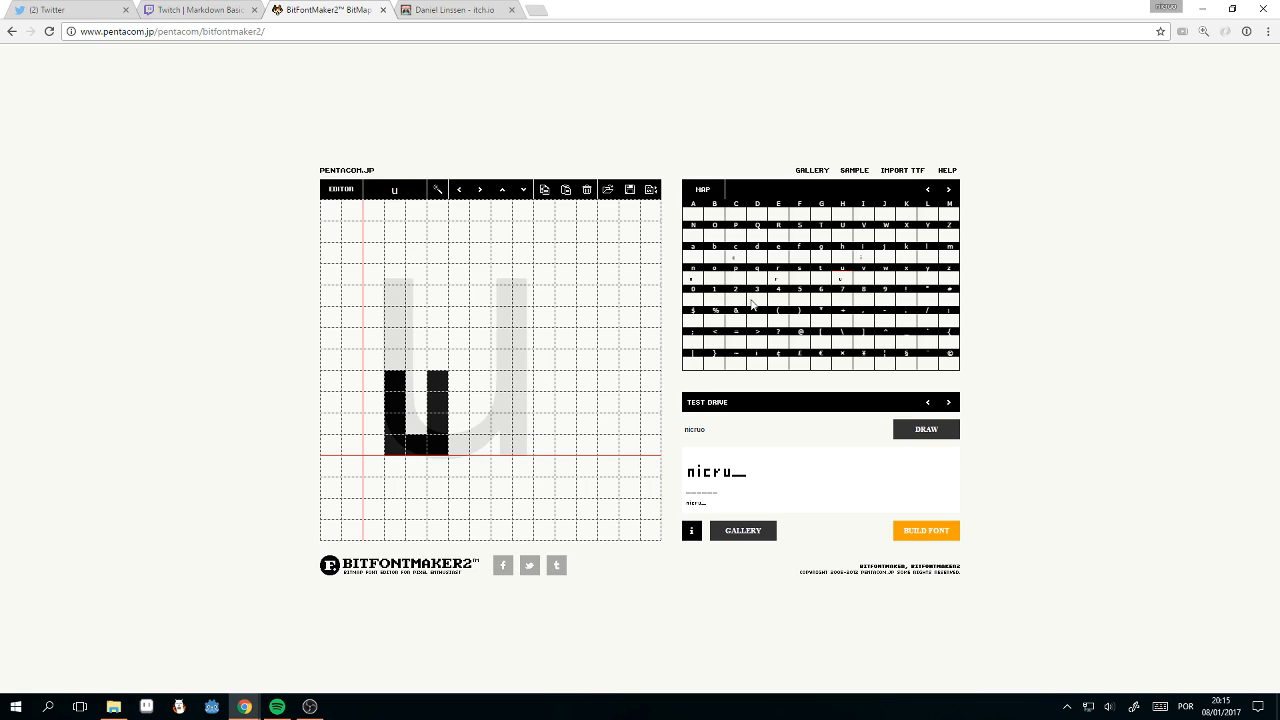
Step: Draw the lowercase o as a closed ring 3 pixels wide and 4 tall on the baseline, clearing the extra pixel above it
{"action": "left_click", "coordinate": [714, 284]}
{"action": "mouse_move", "coordinate": [395, 450]}
{"action": "left_mouse_down"}
{"action": "mouse_move", "coordinate": [395, 367]}
{"action": "mouse_move", "coordinate": [418, 388]}
{"action": "mouse_move", "coordinate": [387, 382]}
{"action": "left_mouse_up"}
{"action": "left_click", "coordinate": [395, 375]}
{"action": "left_click", "coordinate": [431, 383]}
{"action": "mouse_move", "coordinate": [435, 438]}
{"action": "left_mouse_down"}
{"action": "mouse_move", "coordinate": [439, 385]}
{"action": "mouse_move", "coordinate": [432, 450]}
{"action": "left_mouse_up"}
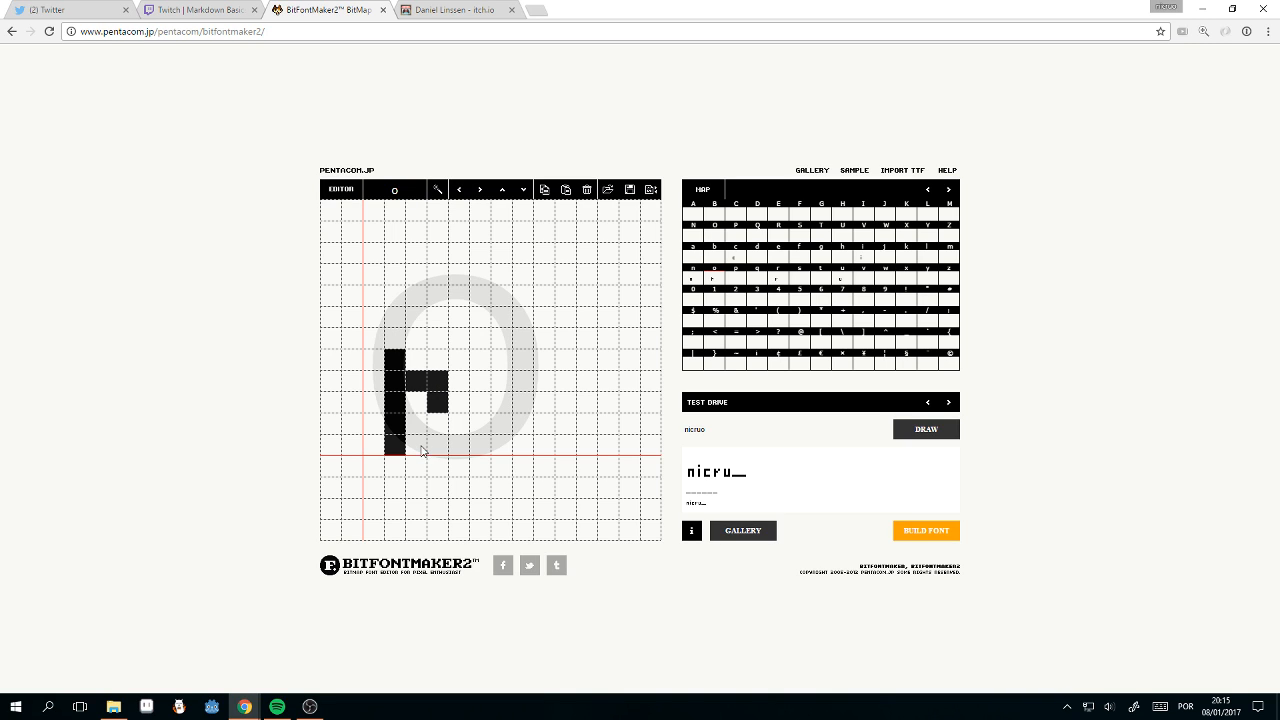
{"action": "left_click", "coordinate": [395, 360]}
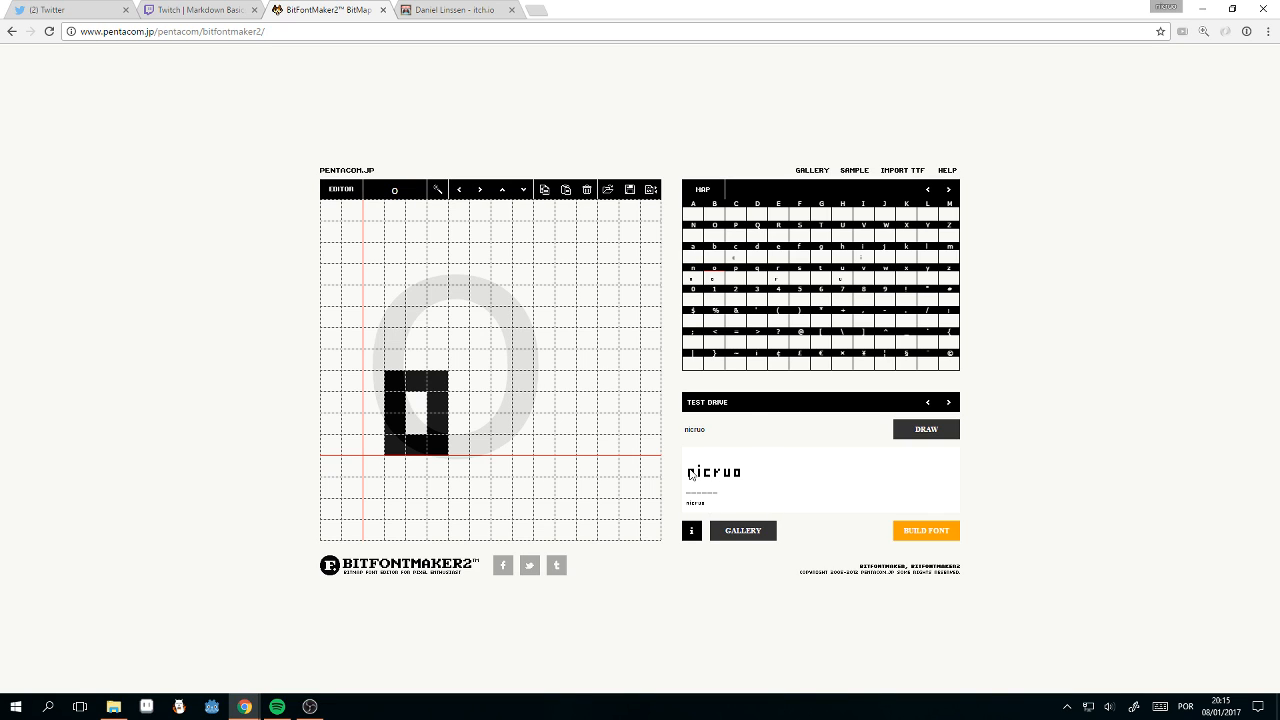
Step: Switch back and forth between the n and its neighbouring glyphs to compare their placement on the pixel grid
{"action": "left_click", "coordinate": [690, 279]}
{"action": "left_click", "coordinate": [712, 285]}
{"action": "left_click", "coordinate": [700, 286]}
{"action": "left_click", "coordinate": [712, 286]}
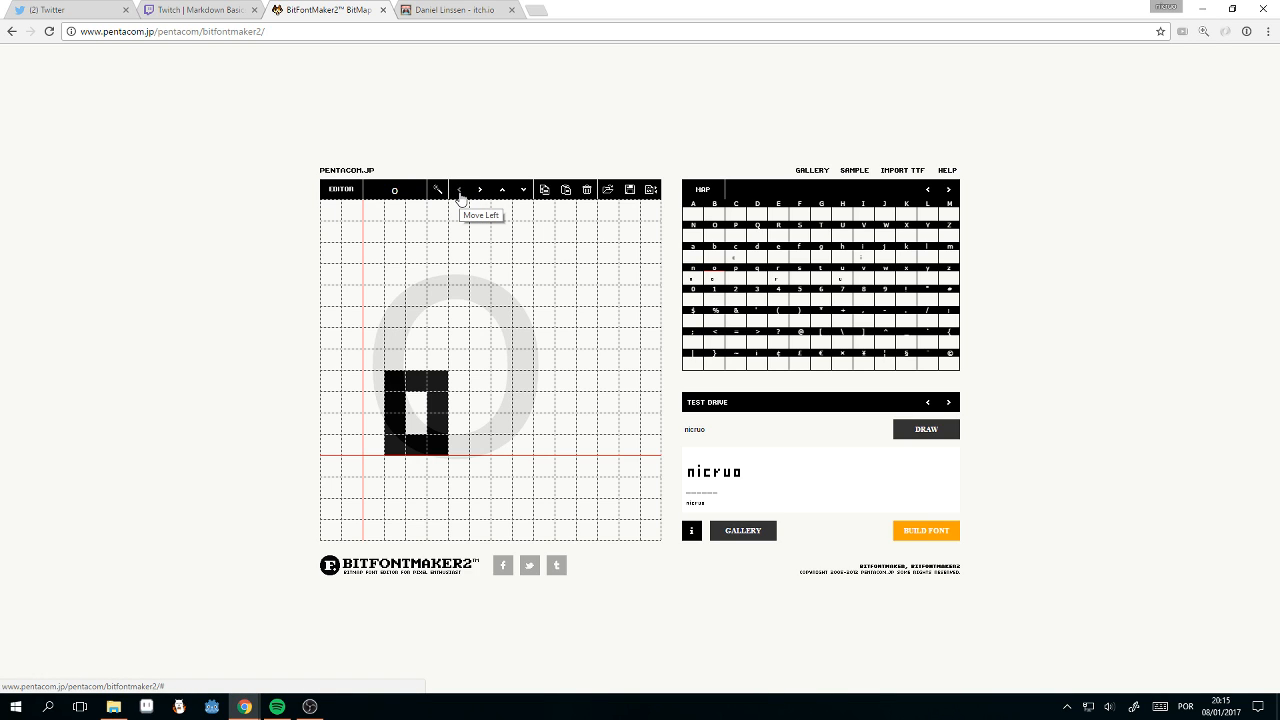
{"action": "key", "text": "Left"}
{"action": "key", "text": "Right"}
{"action": "key", "text": "Right"}
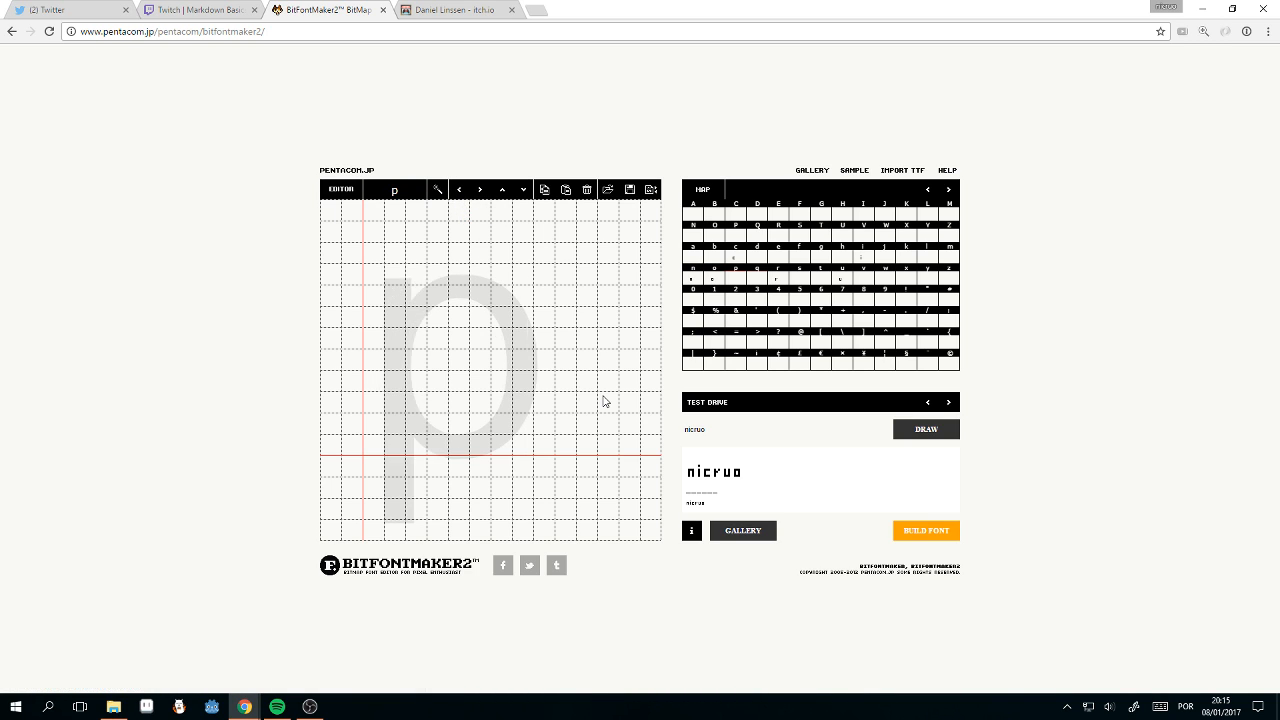
{"action": "key", "text": "Left"}
{"action": "key", "text": "Left"}
{"action": "key", "text": "Right"}
{"action": "key", "text": "Right"}
{"action": "key", "text": "Left"}
{"action": "key", "text": "Left"}
{"action": "key", "text": "Right"}
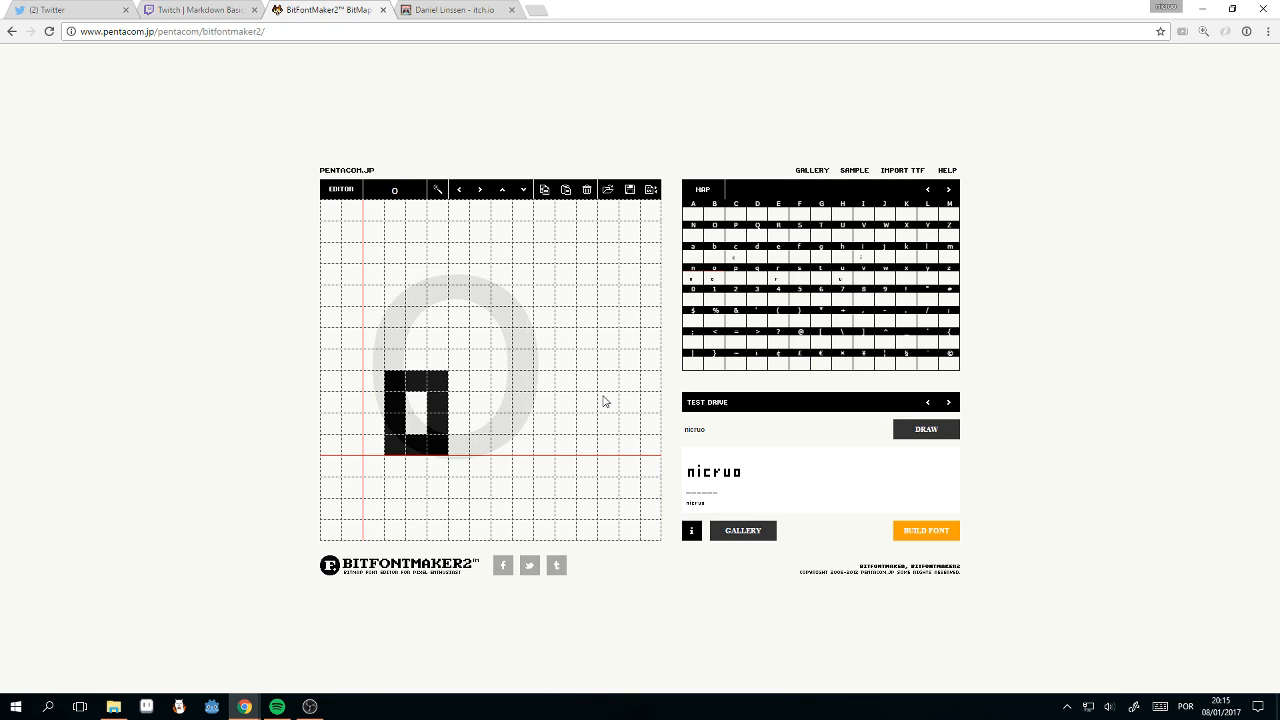
{"action": "key", "text": "Right"}
{"action": "key", "text": "Right"}
{"action": "key", "text": "Left"}
{"action": "key", "text": "Left"}
{"action": "key", "text": "Left"}
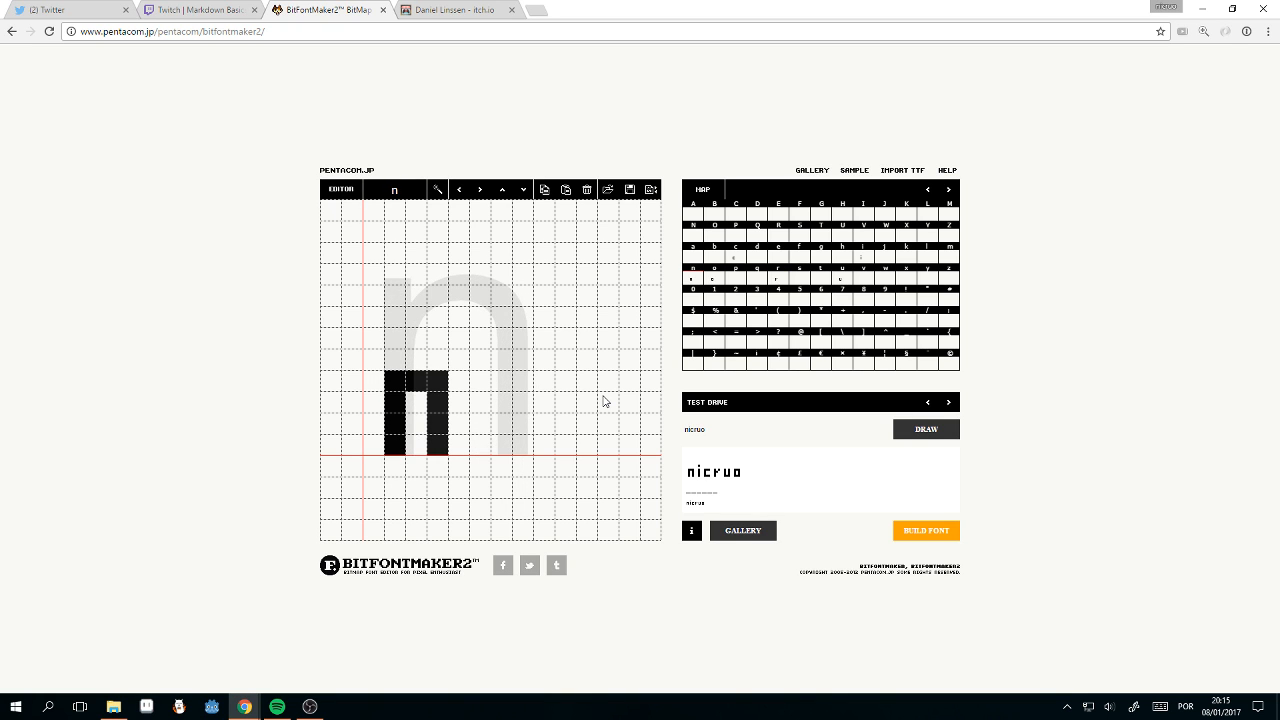
{"action": "key", "text": "Right"}
{"action": "key", "text": "Right"}
{"action": "key", "text": "Right"}
{"action": "key", "text": "Left"}
{"action": "key", "text": "Left"}
{"action": "key", "text": "Left"}
Step: Move the lowercase n one pixel left so it starts at the red vertical guide, and redraw the test preview
{"action": "left_click", "coordinate": [467, 196]}
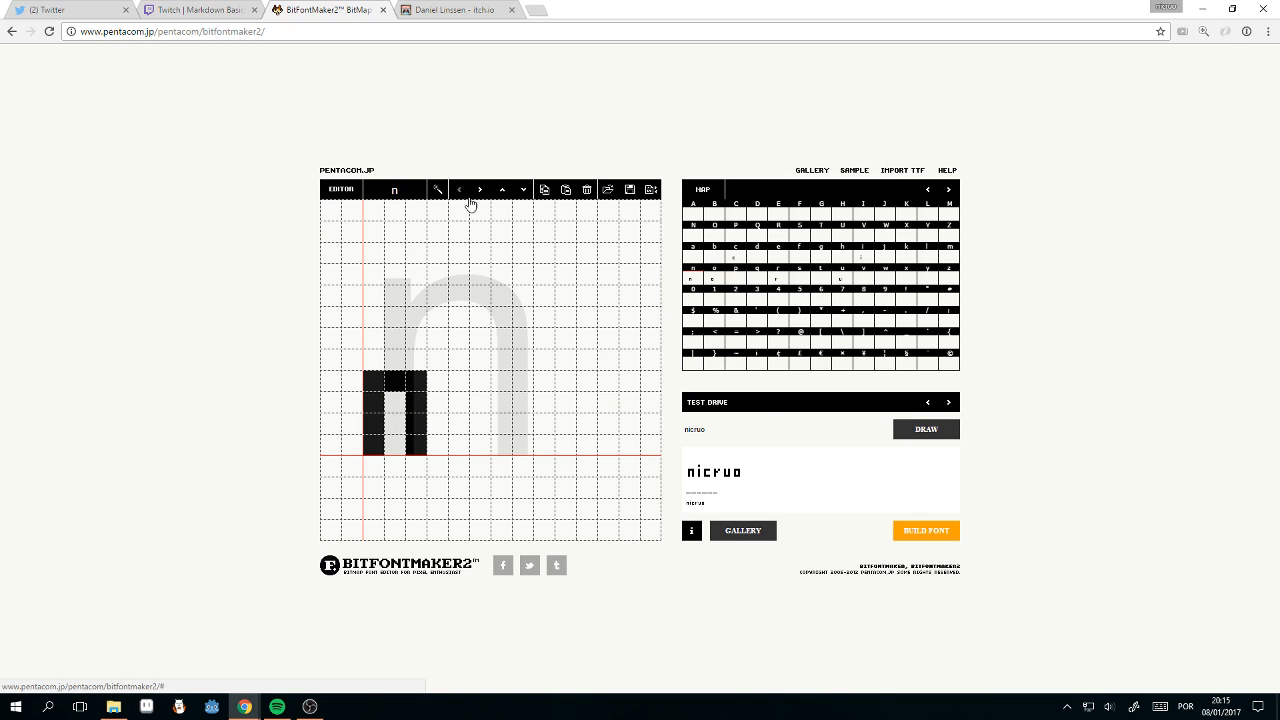
{"action": "left_click", "coordinate": [921, 430]}
{"action": "left_click", "coordinate": [479, 194]}
{"action": "left_click", "coordinate": [460, 192]}
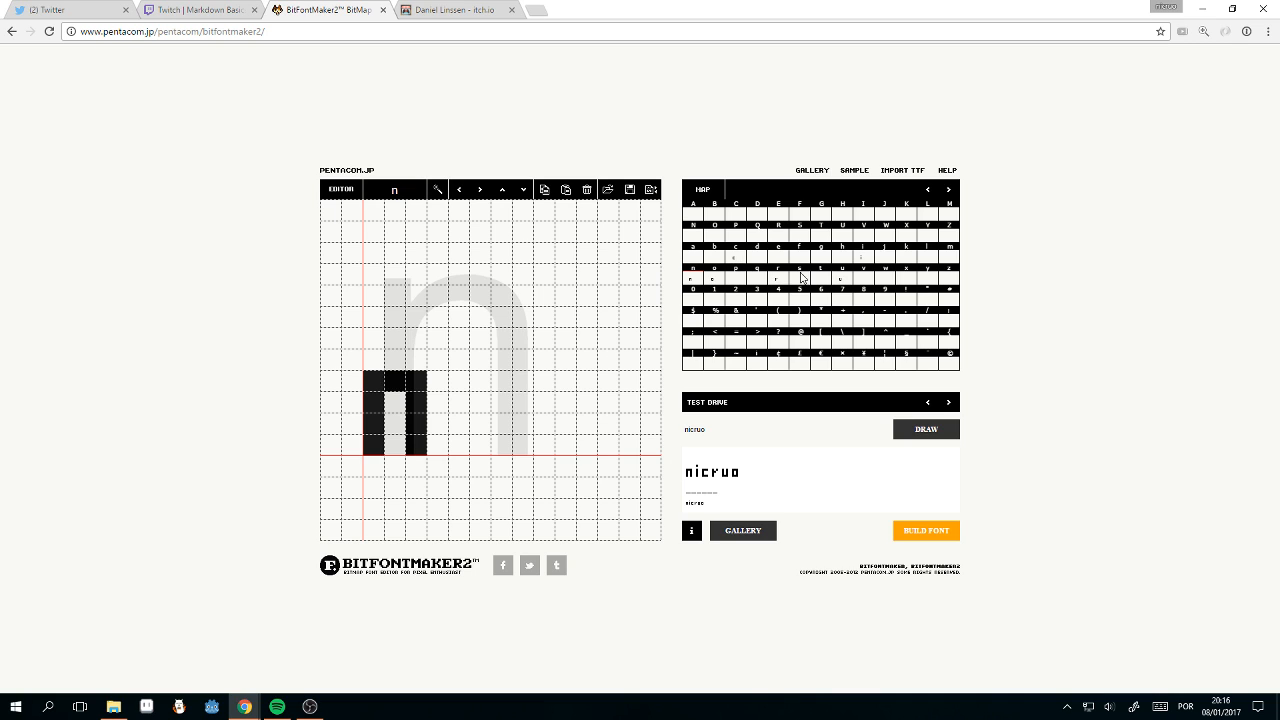
Step: Shift the lowercase i and c one pixel left so both glyphs start at the red vertical guide
{"action": "left_click", "coordinate": [853, 257]}
{"action": "key", "text": "i"}
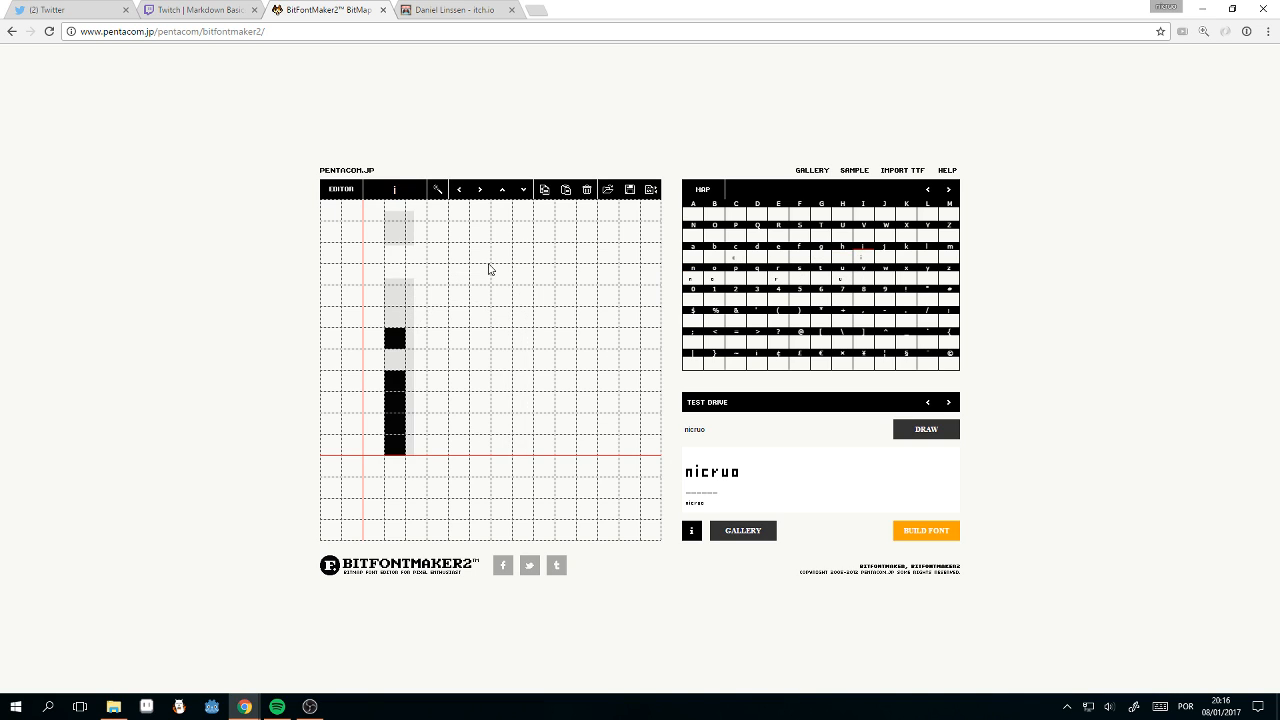
{"action": "left_click", "coordinate": [460, 190]}
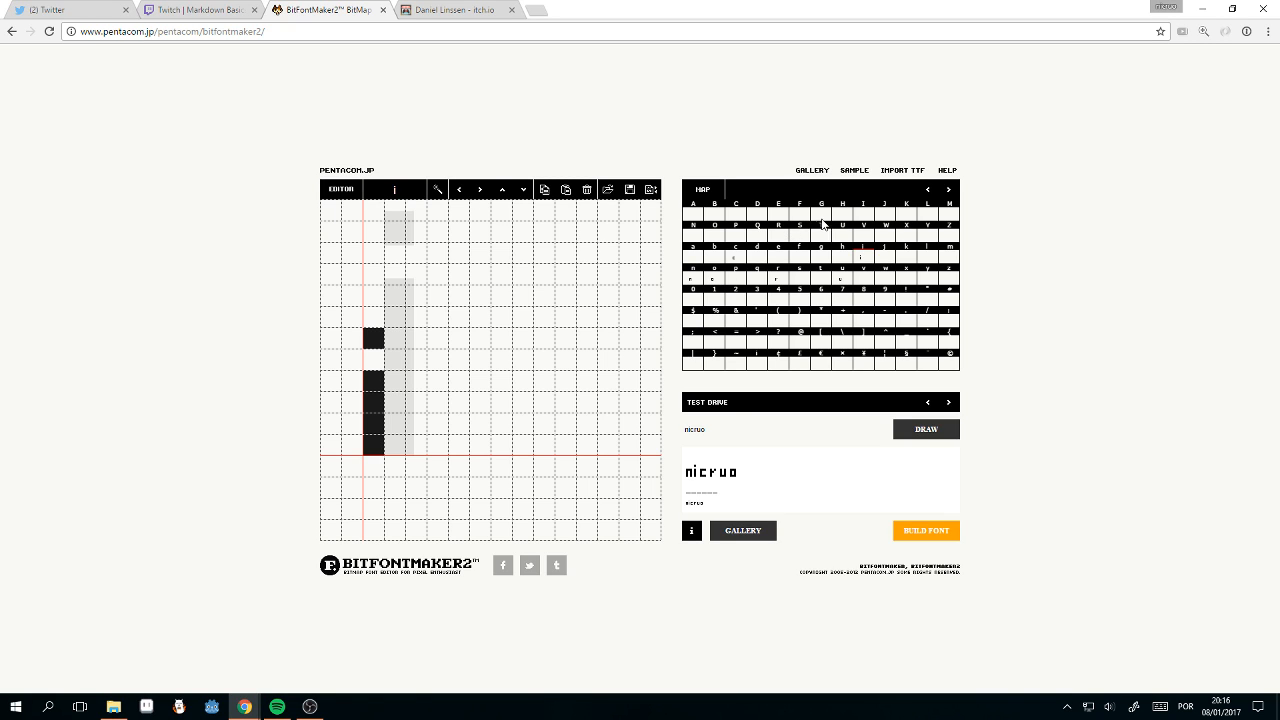
{"action": "left_click", "coordinate": [741, 262]}
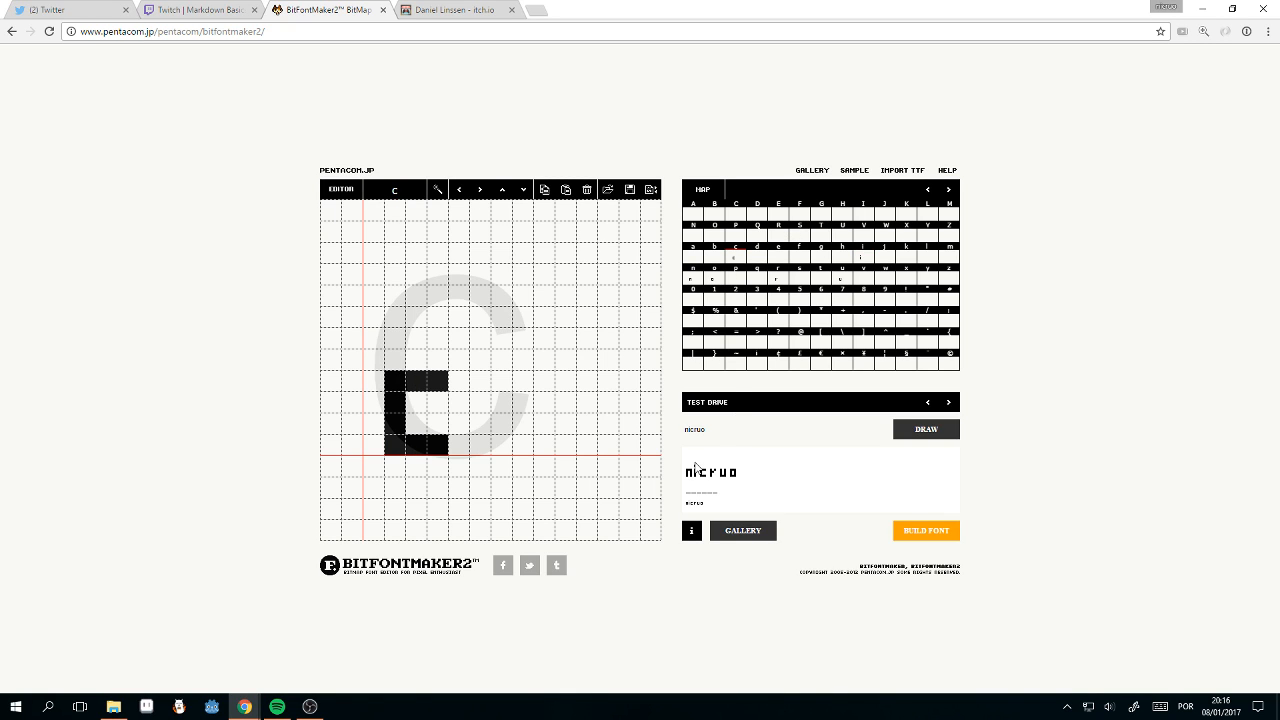
{"action": "left_click", "coordinate": [460, 191]}
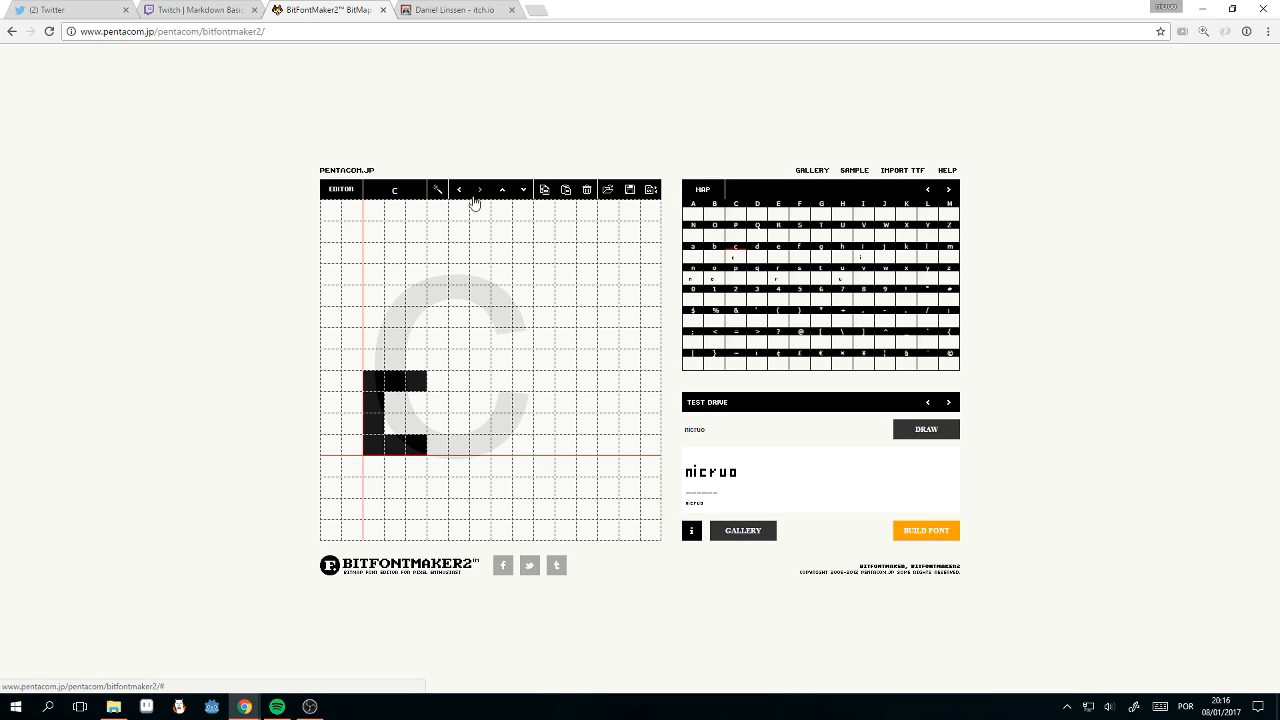
Step: Shift the lowercase r, u and o one pixel left to align them with the red vertical guide
{"action": "left_click", "coordinate": [771, 283]}
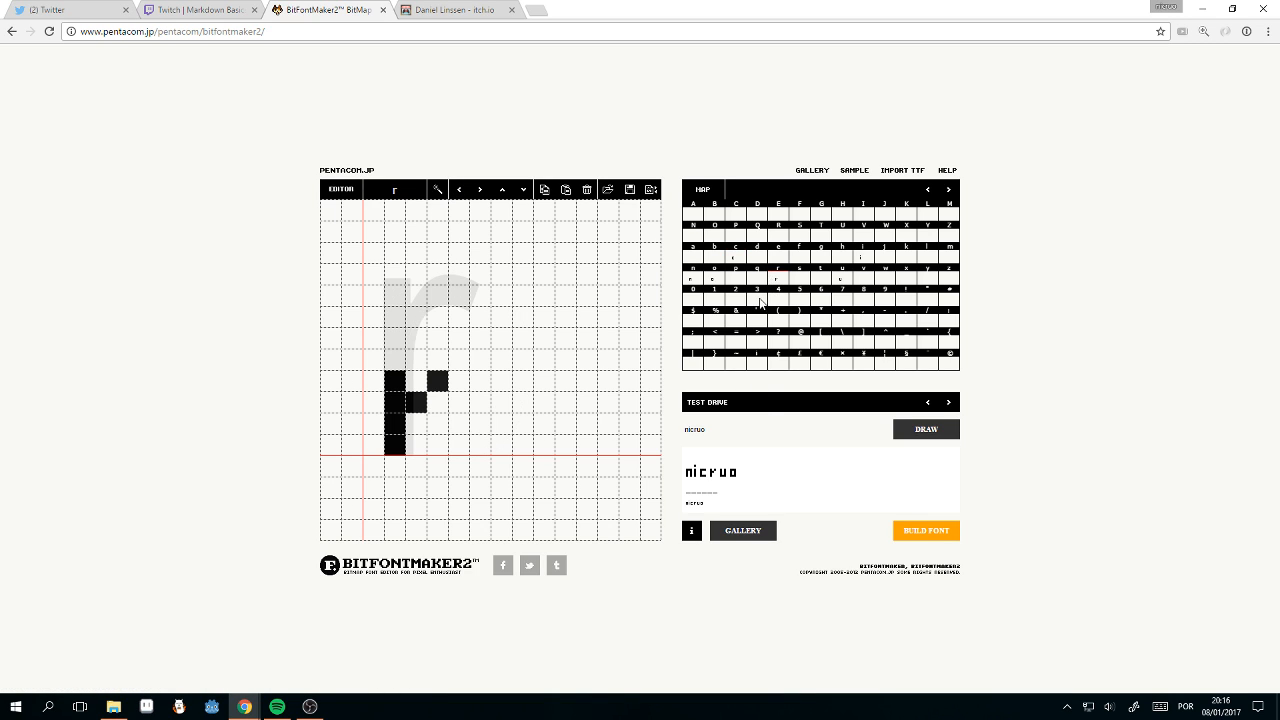
{"action": "left_click", "coordinate": [463, 193]}
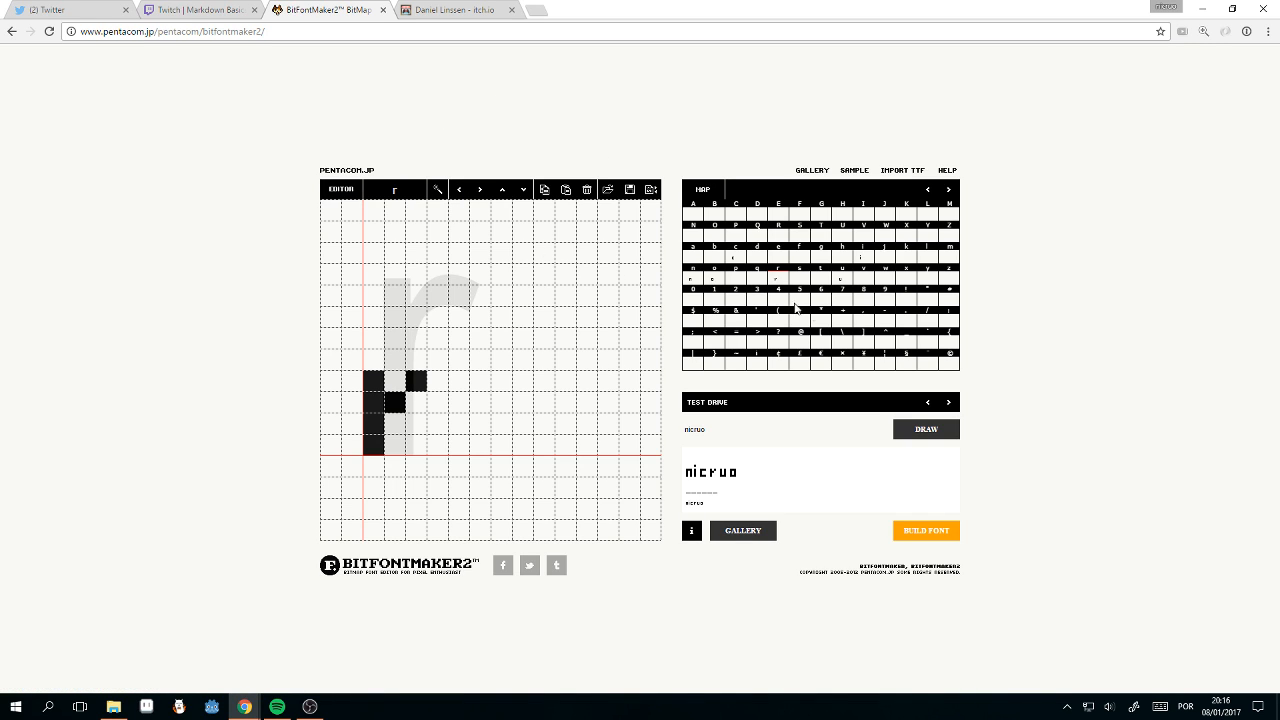
{"action": "left_click", "coordinate": [840, 279]}
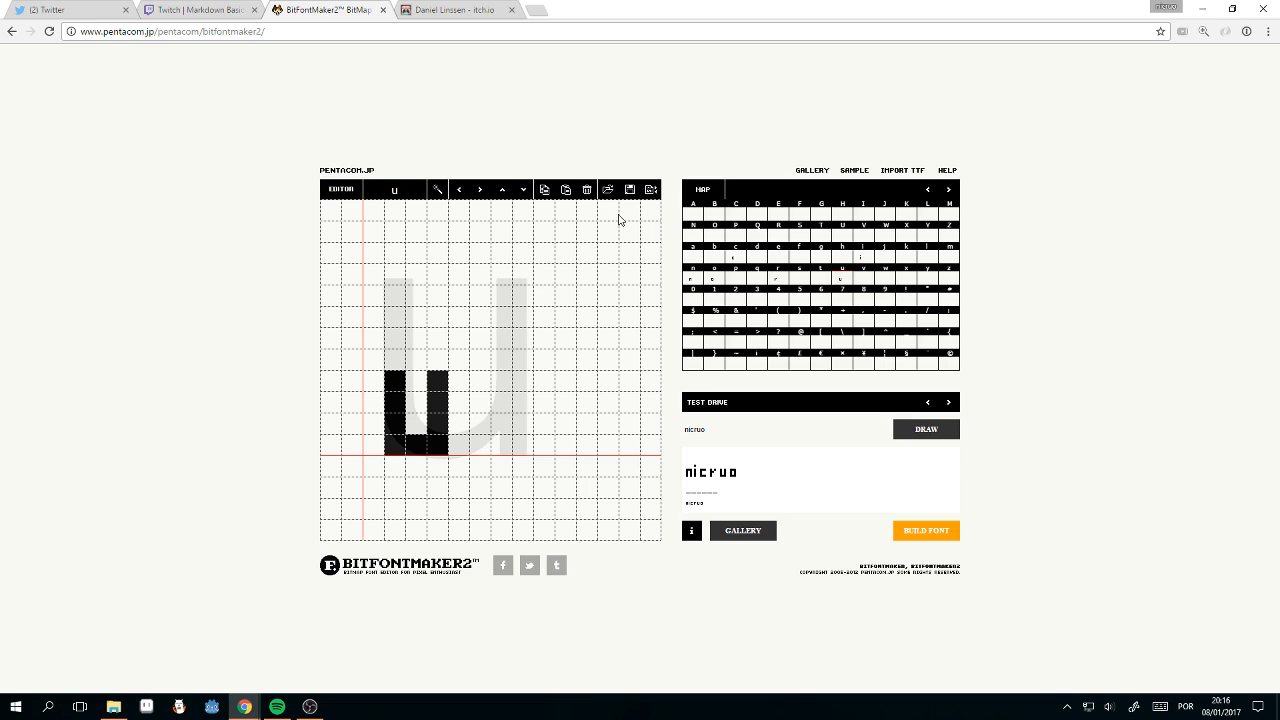
{"action": "left_click", "coordinate": [457, 190]}
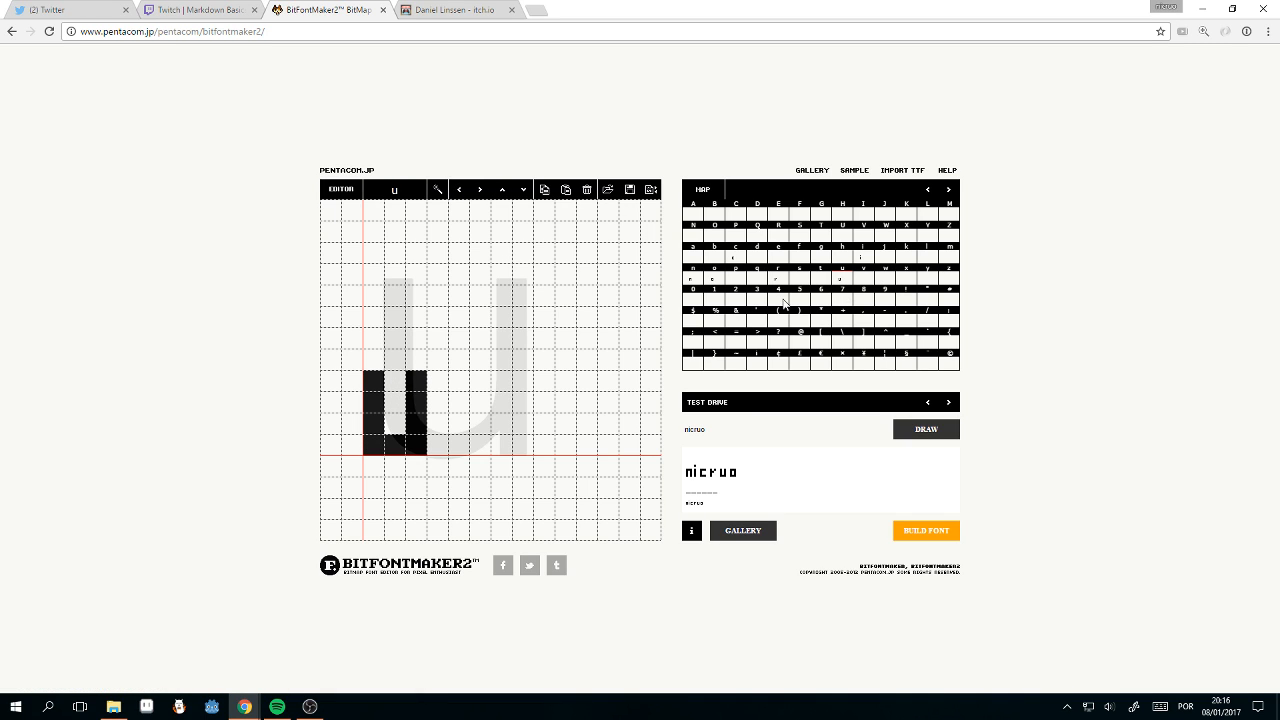
{"action": "left_click", "coordinate": [718, 279]}
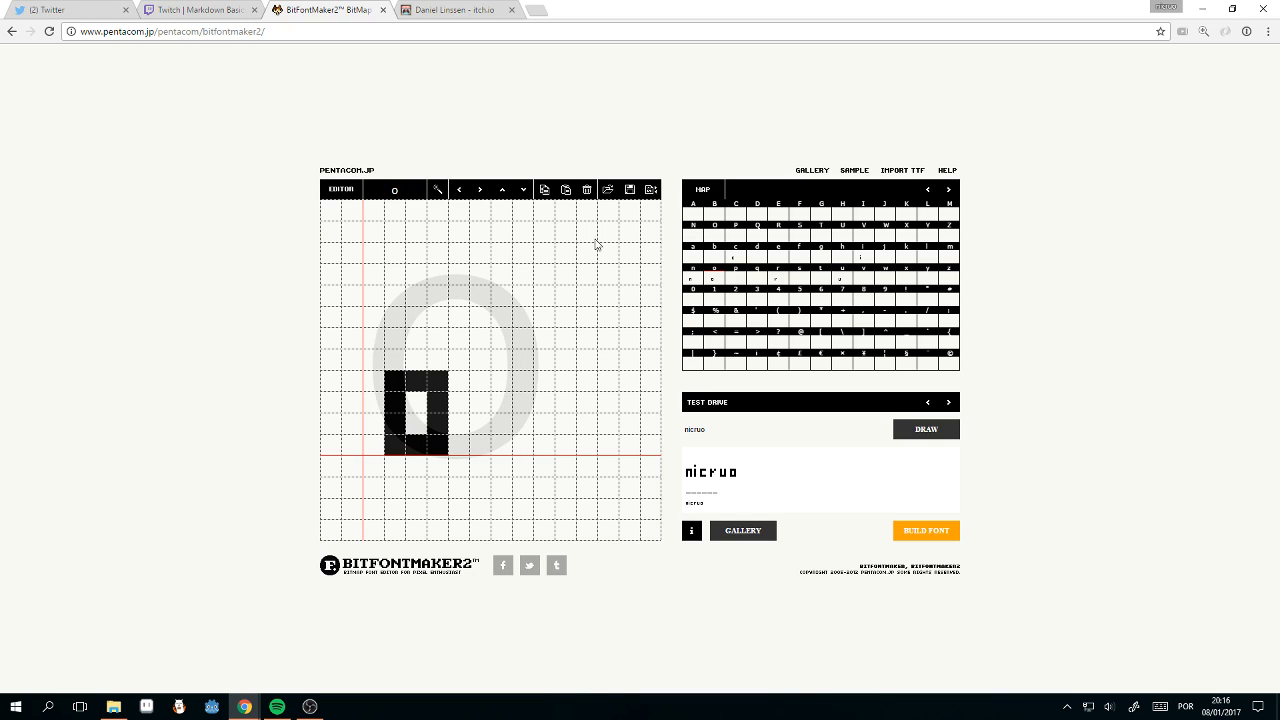
{"action": "left_click", "coordinate": [459, 190]}
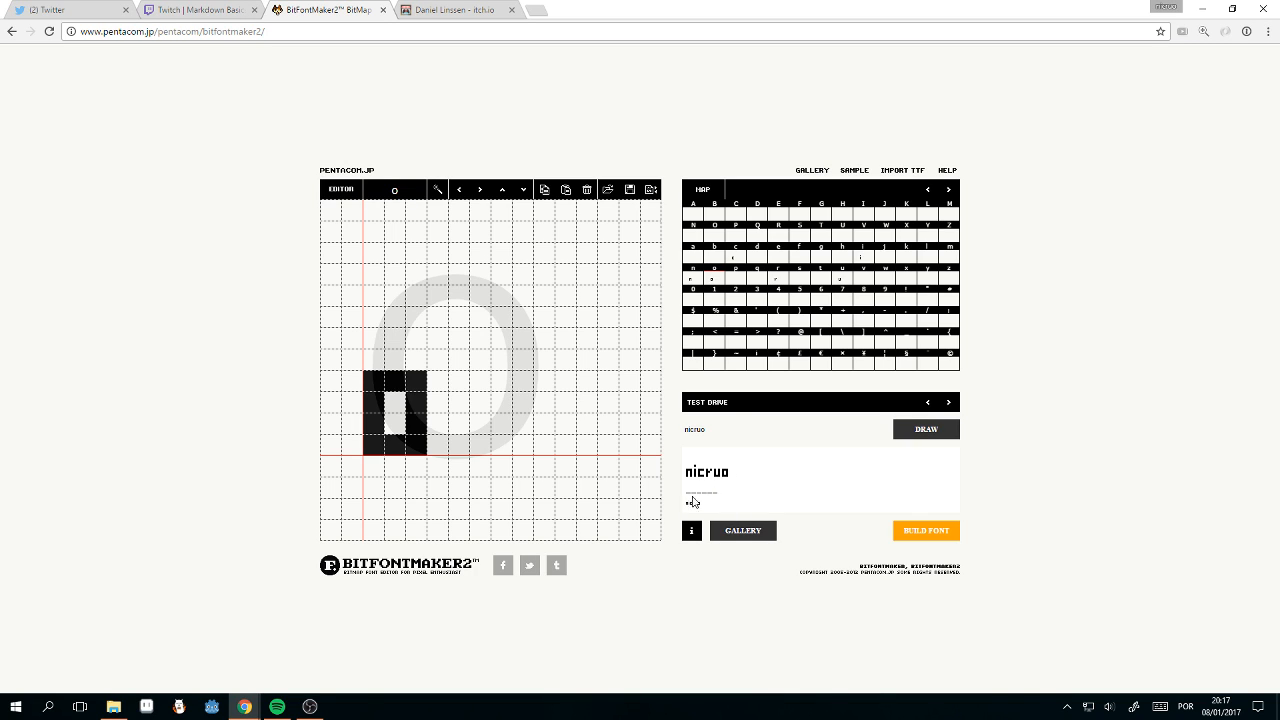
Step: Change the test text to "made by nicruo" and redraw the preview
{"action": "left_click", "coordinate": [787, 428]}
{"action": "left_click", "coordinate": [823, 431]}
{"action": "type", "text": "ma"}
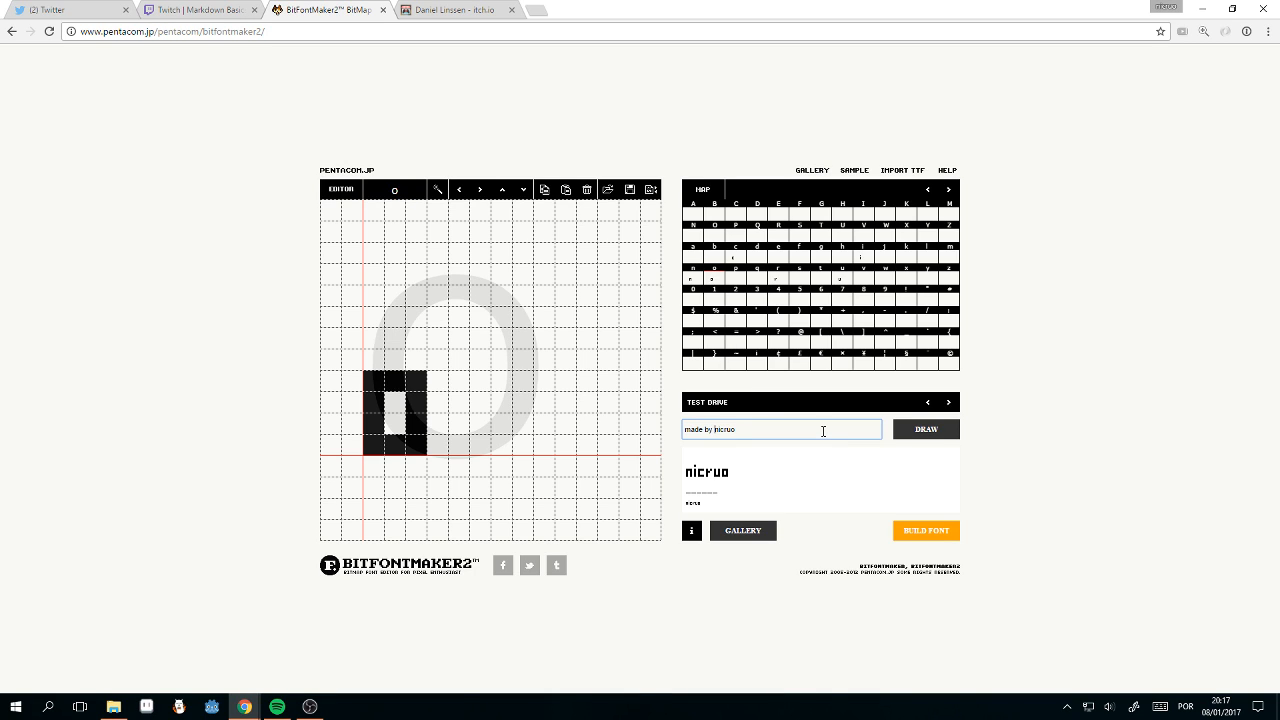
{"action": "type", "text": "de by"}
{"action": "left_click", "coordinate": [928, 436]}
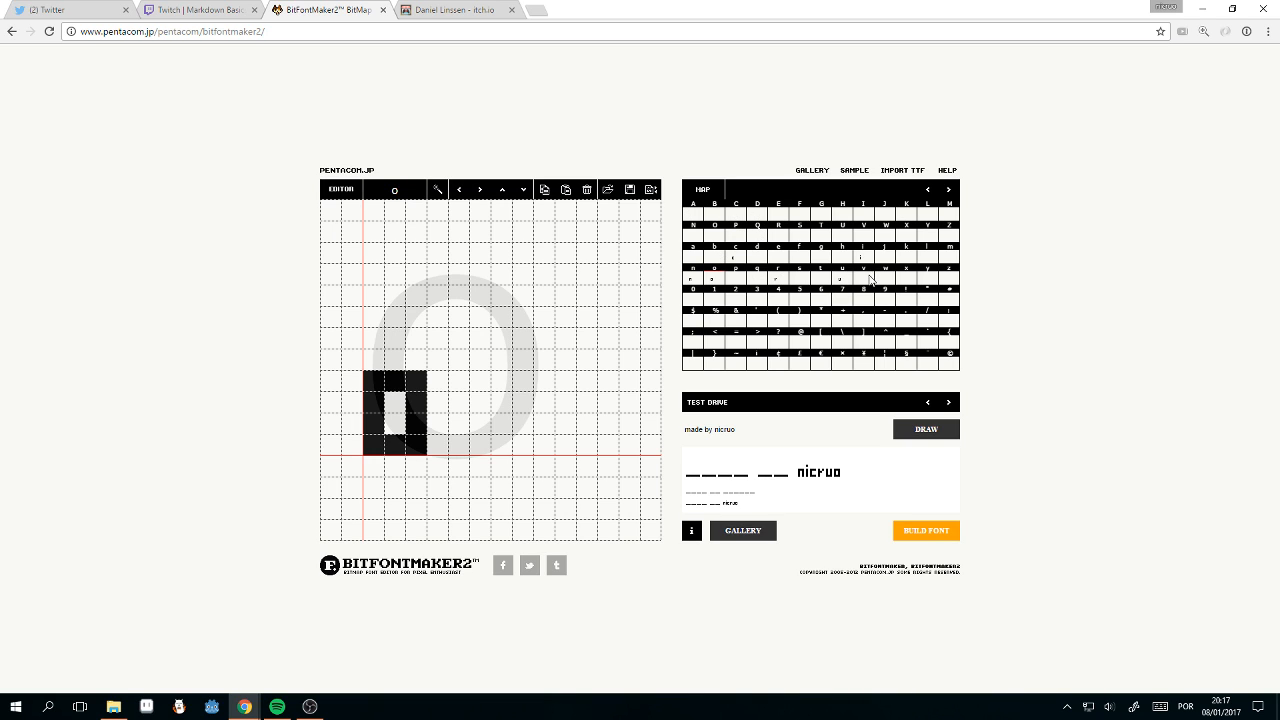
Step: Draw the lowercase m as a square arch 4 pixels wide and 4 tall, starting at the red guide on the baseline
{"action": "left_click", "coordinate": [953, 258]}
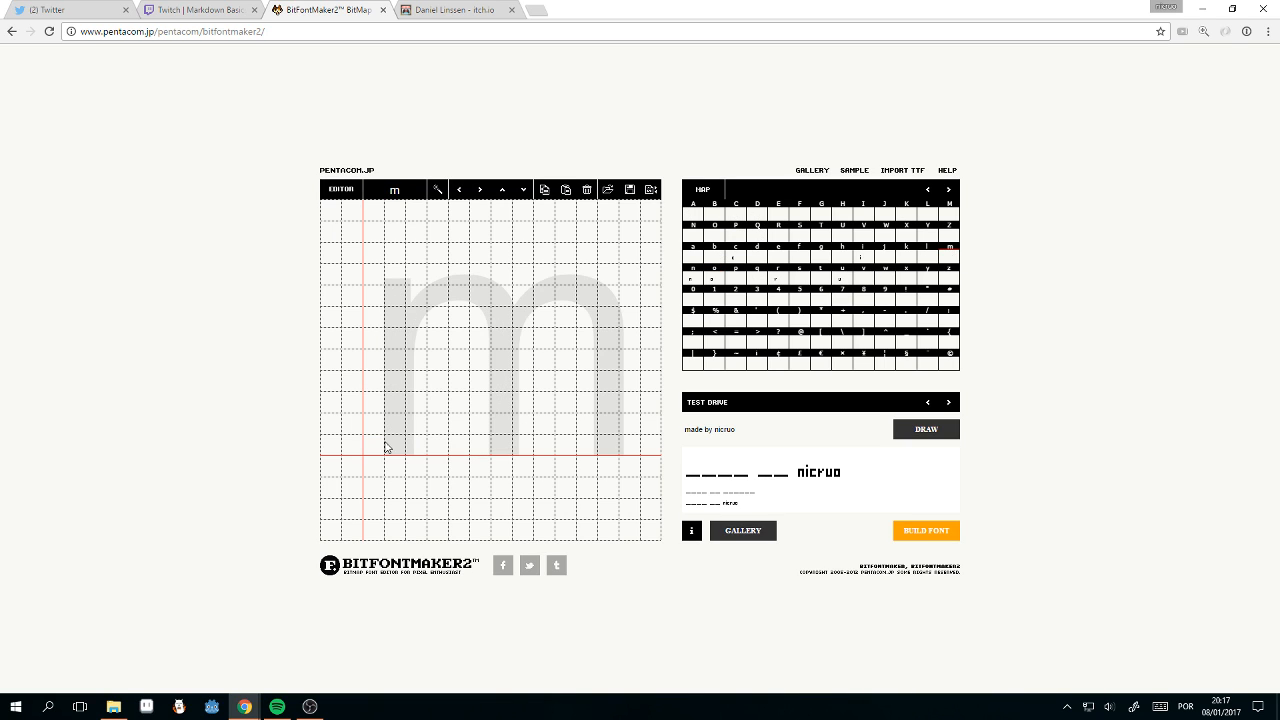
{"action": "mouse_move", "coordinate": [372, 446]}
{"action": "left_mouse_down"}
{"action": "mouse_move", "coordinate": [368, 394]}
{"action": "mouse_move", "coordinate": [352, 394]}
{"action": "mouse_move", "coordinate": [352, 428]}
{"action": "left_mouse_up"}
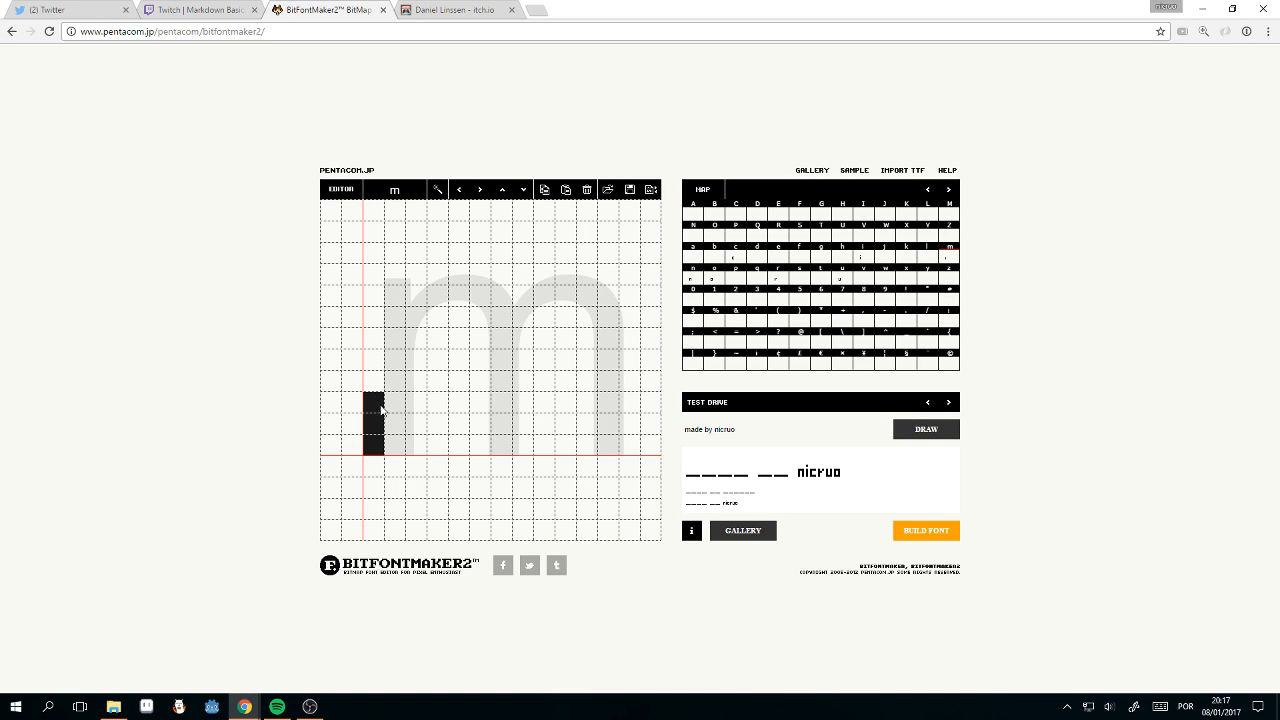
{"action": "left_click", "coordinate": [378, 381]}
{"action": "mouse_move", "coordinate": [385, 382]}
{"action": "left_mouse_down"}
{"action": "mouse_move", "coordinate": [437, 385]}
{"action": "mouse_move", "coordinate": [440, 447]}
{"action": "left_mouse_up"}
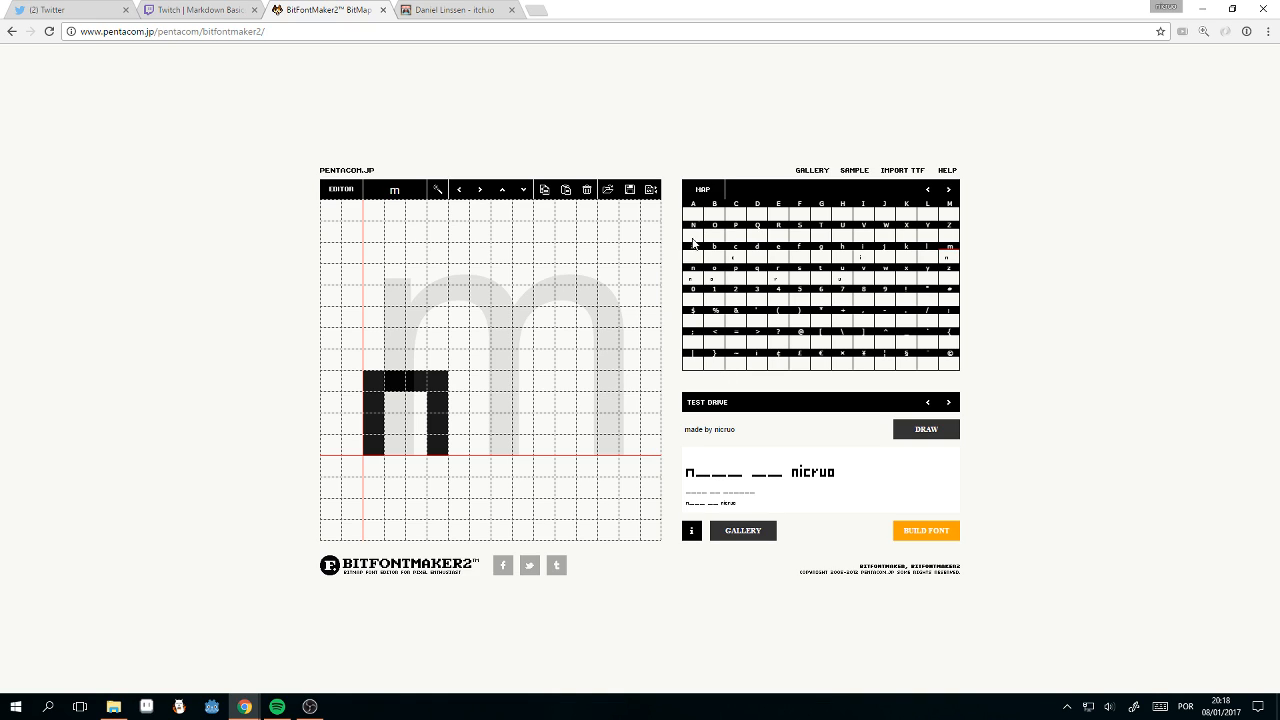
Step: Draw the lowercase a 3 pixels wide and 4 tall with a crossbar one row above the baseline, and redraw the preview
{"action": "left_click", "coordinate": [695, 257]}
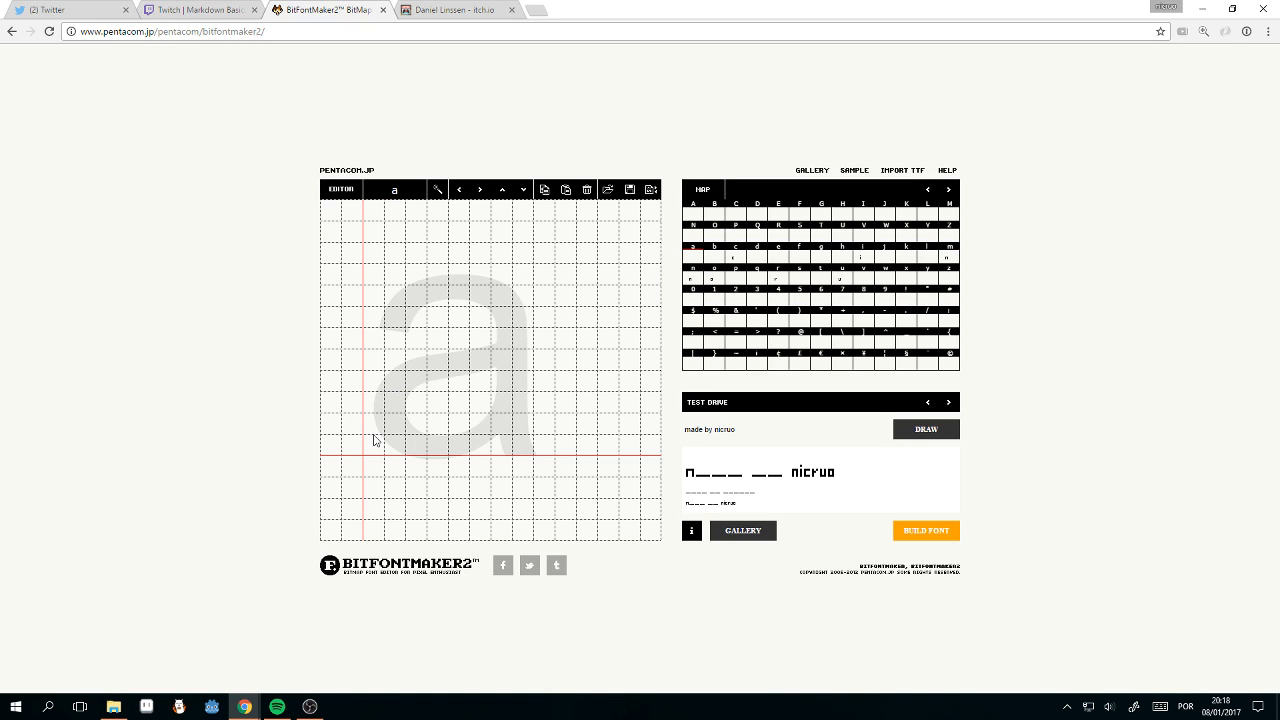
{"action": "mouse_move", "coordinate": [375, 444]}
{"action": "left_mouse_down"}
{"action": "mouse_move", "coordinate": [417, 434]}
{"action": "mouse_move", "coordinate": [418, 389]}
{"action": "mouse_move", "coordinate": [387, 381]}
{"action": "mouse_move", "coordinate": [380, 430]}
{"action": "left_mouse_up"}
{"action": "left_click_drag", "start_coordinate": [390, 360], "coordinate": [393, 382]}
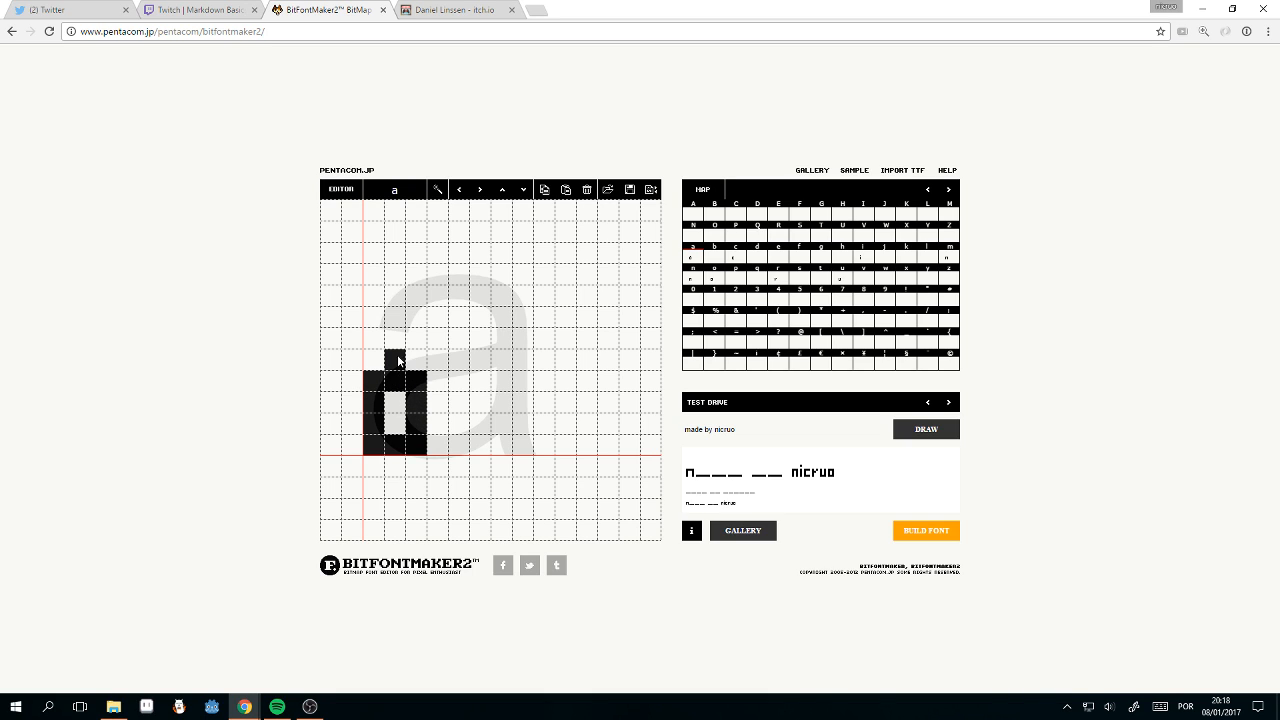
{"action": "left_click", "coordinate": [396, 360]}
{"action": "left_click", "coordinate": [398, 445]}
{"action": "left_click", "coordinate": [395, 423]}
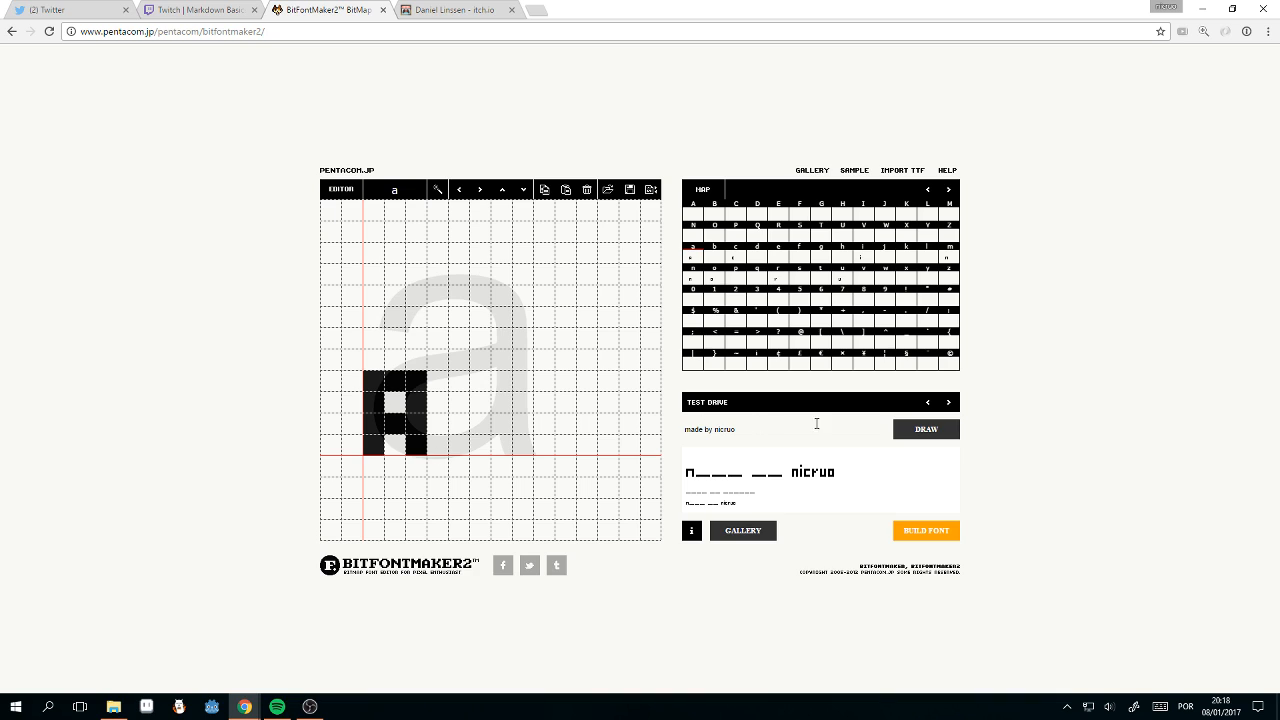
{"action": "left_click", "coordinate": [914, 436]}
Step: Try lowering the two middle top pixels of the lowercase m by one row, and redraw the preview
{"action": "left_click", "coordinate": [946, 258]}
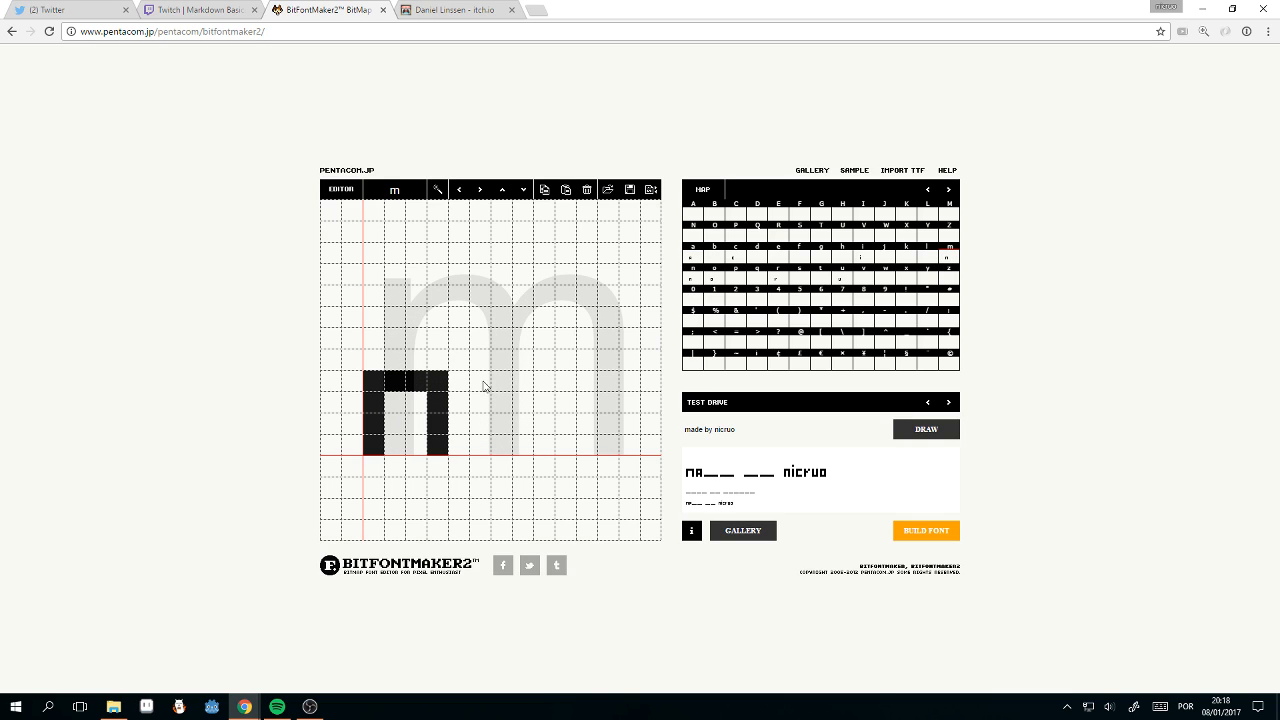
{"action": "left_click", "coordinate": [402, 407]}
{"action": "left_click", "coordinate": [402, 385]}
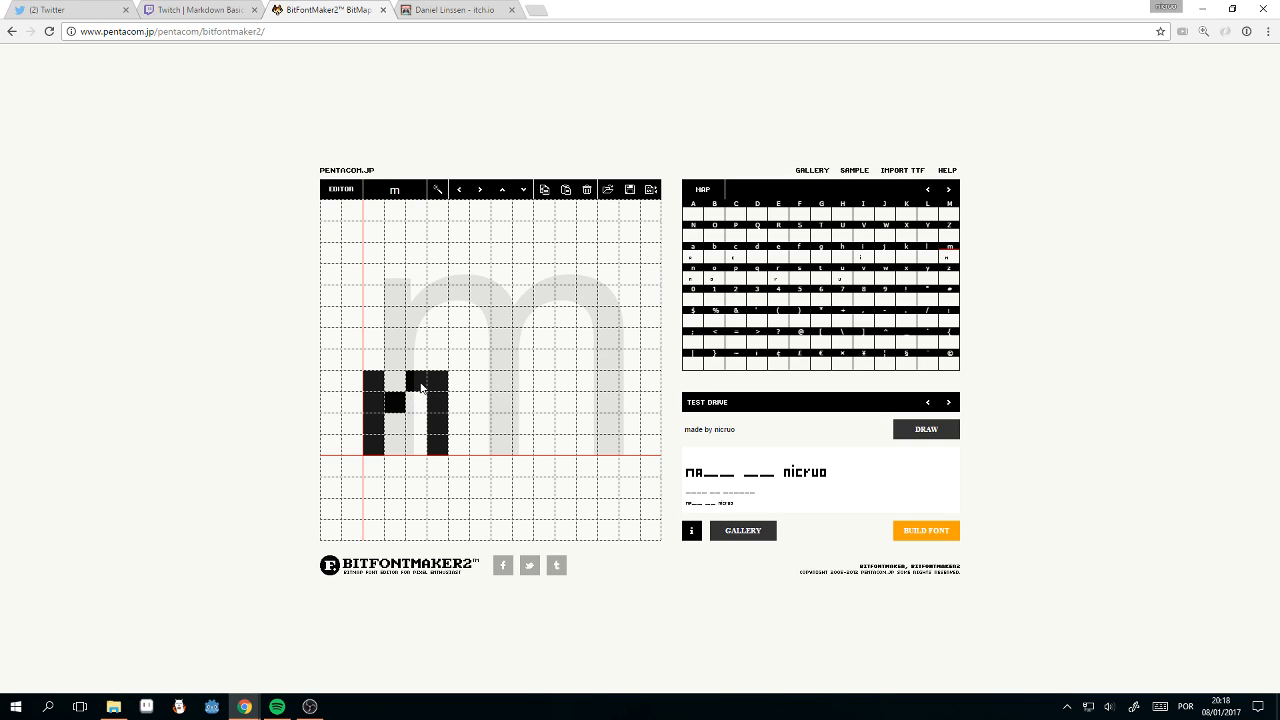
{"action": "left_click", "coordinate": [416, 402]}
{"action": "left_click", "coordinate": [418, 384]}
{"action": "left_click", "coordinate": [910, 431]}
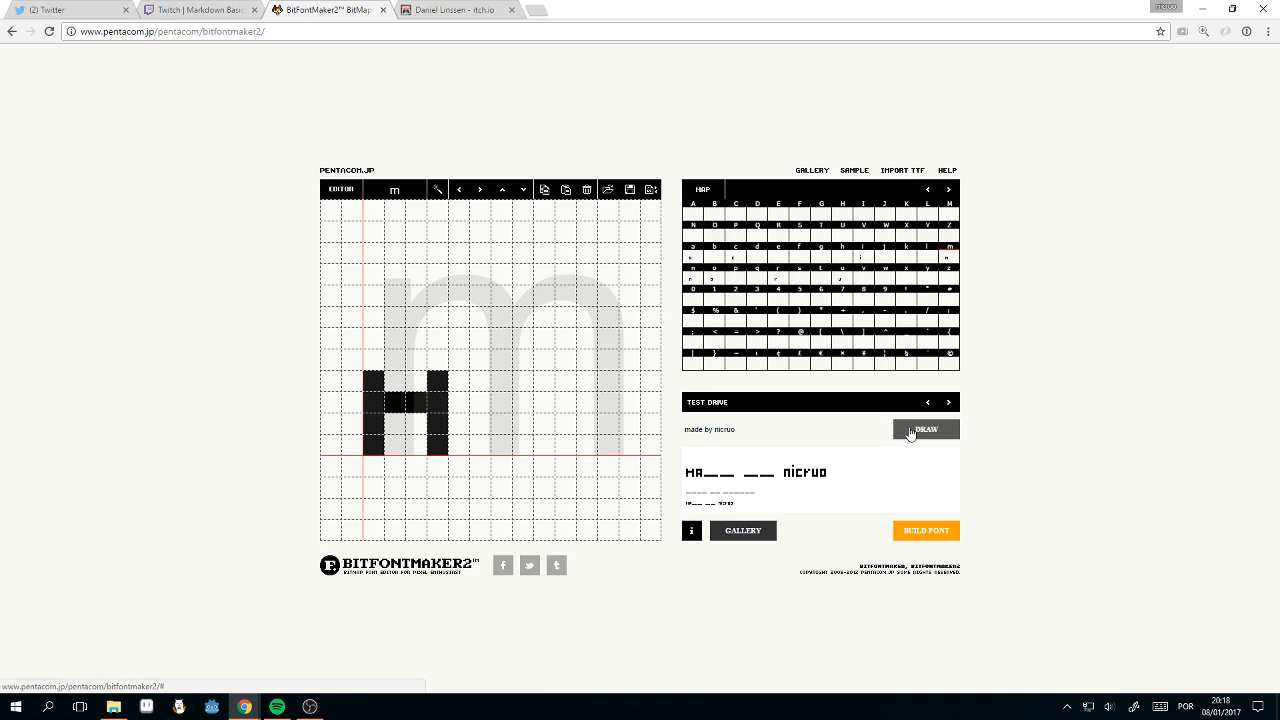
Step: Restore the m's straight top bar, try it without the upper-left corner pixel, and redraw the preview
{"action": "left_click", "coordinate": [413, 383]}
{"action": "left_click", "coordinate": [395, 381]}
{"action": "left_click", "coordinate": [395, 402]}
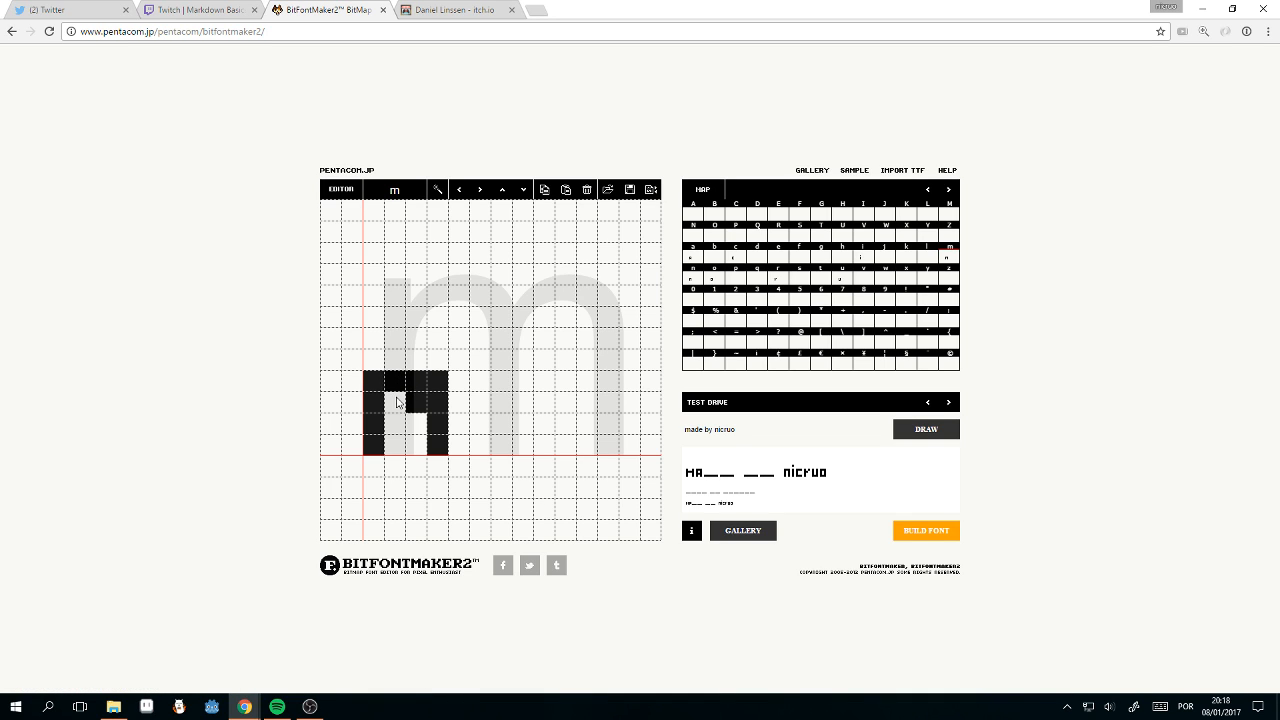
{"action": "left_click", "coordinate": [416, 402]}
{"action": "left_click", "coordinate": [373, 381]}
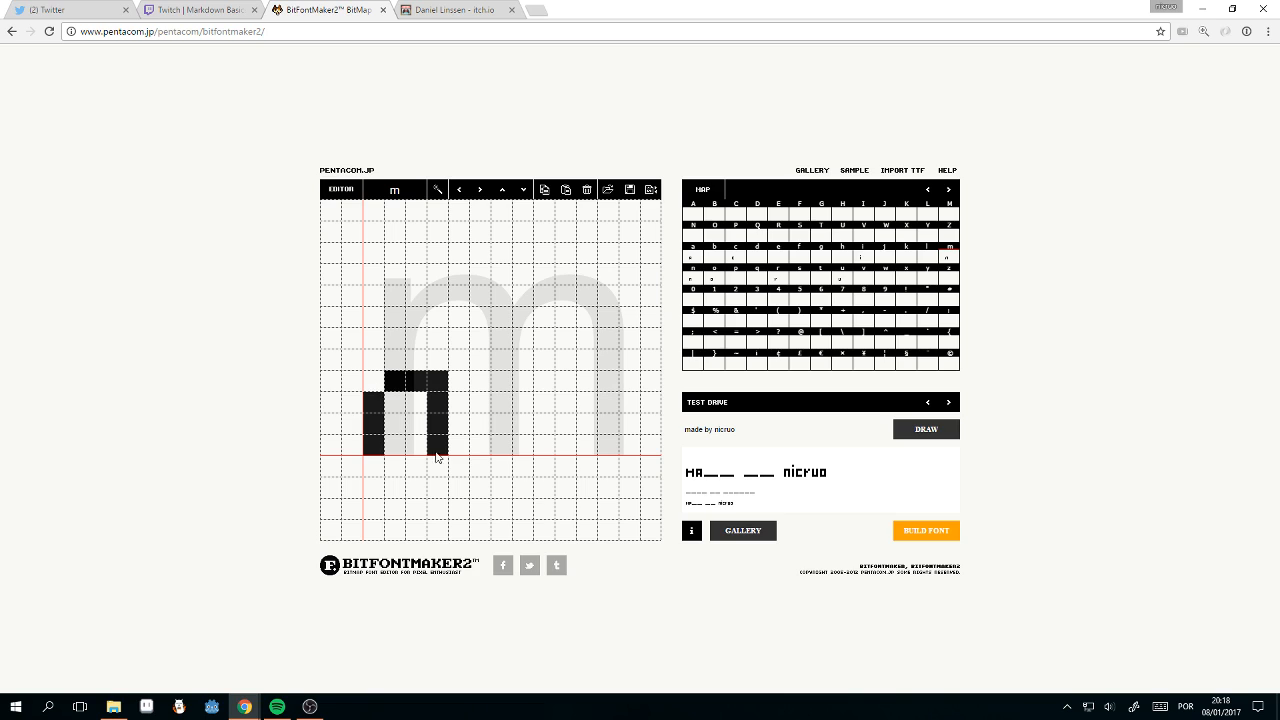
{"action": "left_click", "coordinate": [923, 432]}
Step: Widen the lowercase m to 5 pixels, fill its upper-left corner, and add a centre pixel under the top bar
{"action": "mouse_move", "coordinate": [457, 381]}
{"action": "left_mouse_down"}
{"action": "mouse_move", "coordinate": [456, 442]}
{"action": "mouse_move", "coordinate": [443, 450]}
{"action": "mouse_move", "coordinate": [436, 404]}
{"action": "left_mouse_up"}
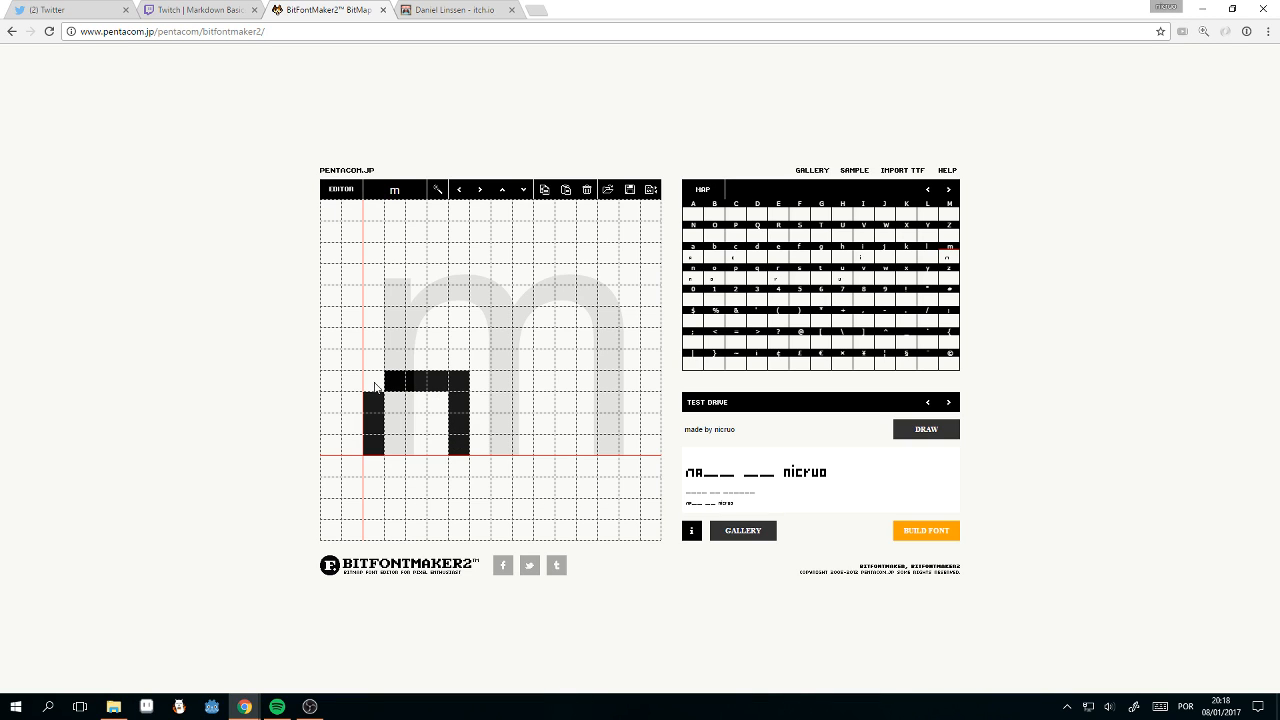
{"action": "left_click", "coordinate": [374, 381]}
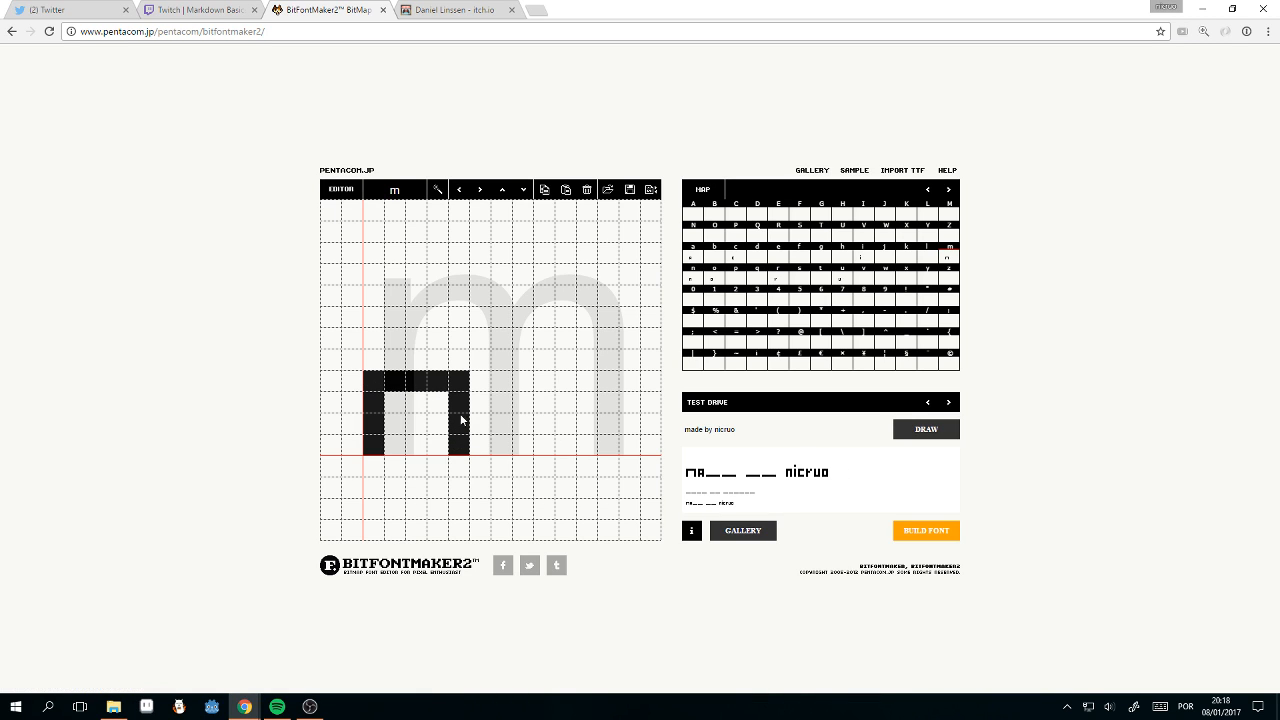
{"action": "left_click", "coordinate": [416, 402]}
Step: Draw the lowercase d with a 3-by-3-pixel bowl and a 4-pixel right stem on the baseline, and redraw the preview
{"action": "left_click", "coordinate": [757, 258]}
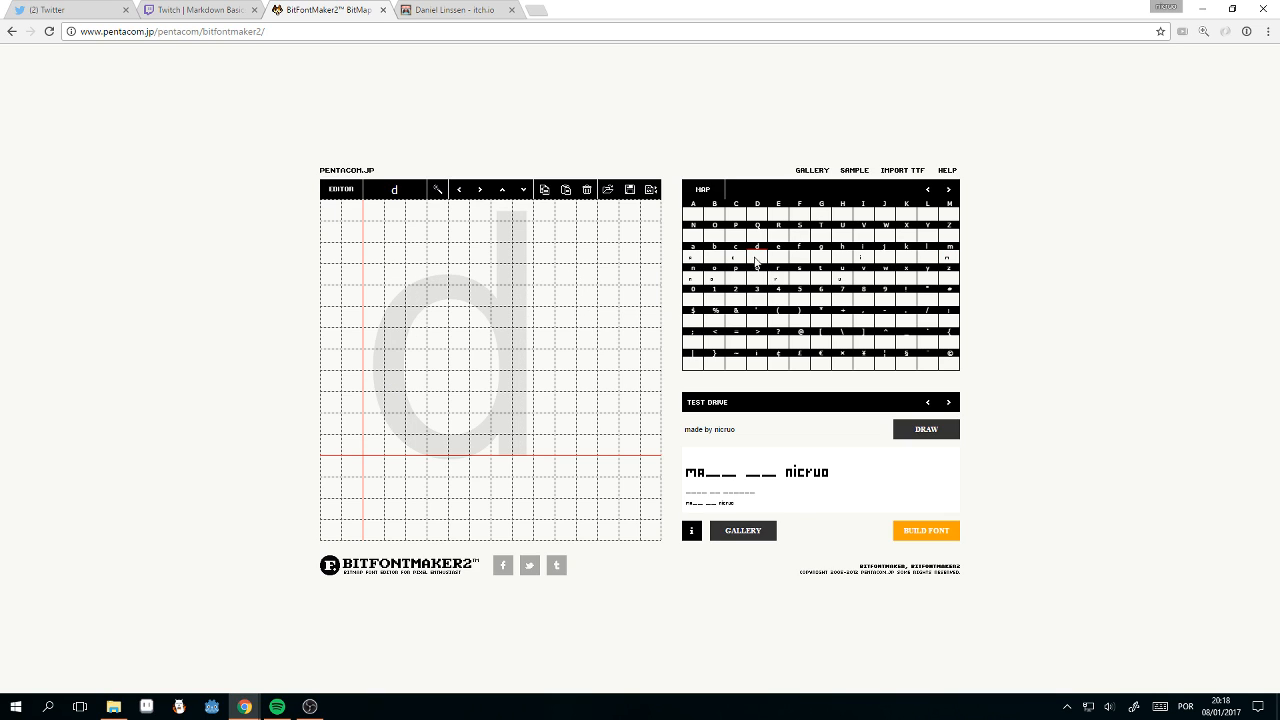
{"action": "mouse_move", "coordinate": [379, 443]}
{"action": "left_mouse_down"}
{"action": "mouse_move", "coordinate": [410, 448]}
{"action": "mouse_move", "coordinate": [416, 398]}
{"action": "mouse_move", "coordinate": [388, 385]}
{"action": "mouse_move", "coordinate": [375, 424]}
{"action": "left_mouse_up"}
{"action": "left_click", "coordinate": [420, 380]}
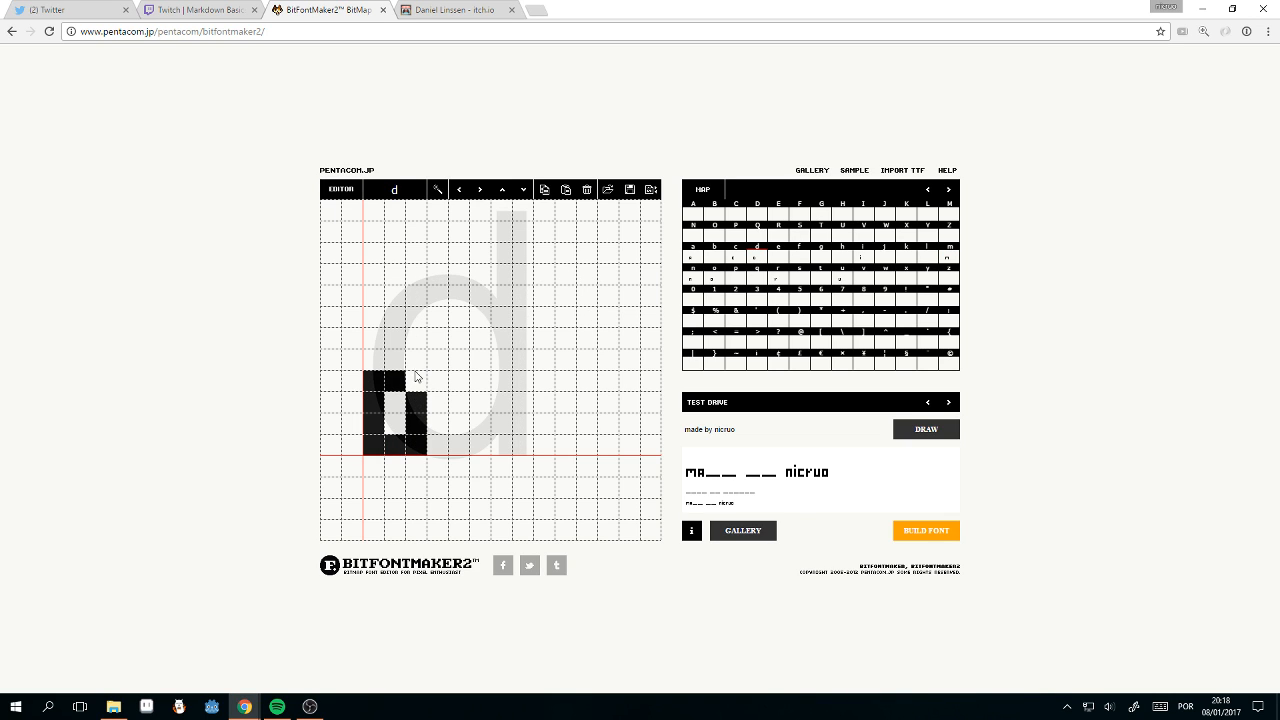
{"action": "left_click", "coordinate": [388, 403]}
{"action": "left_click_drag", "start_coordinate": [395, 381], "coordinate": [370, 381]}
{"action": "left_click", "coordinate": [418, 380]}
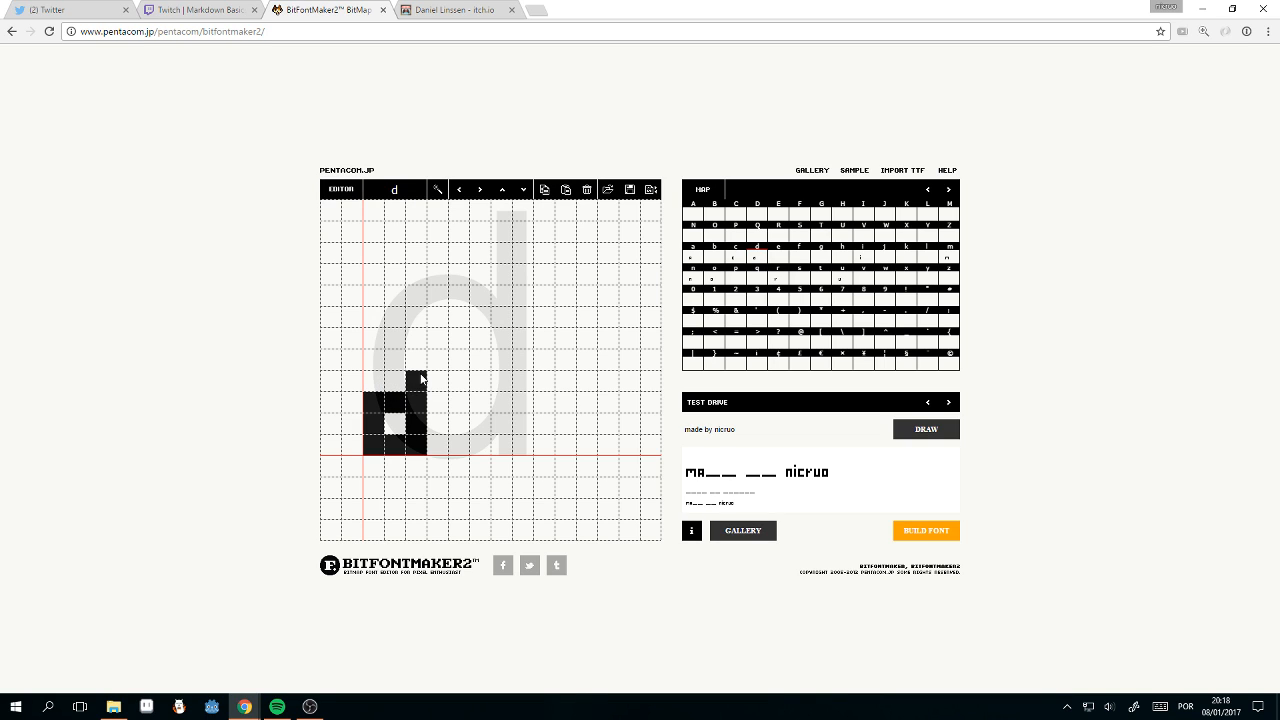
{"action": "left_click", "coordinate": [917, 430]}
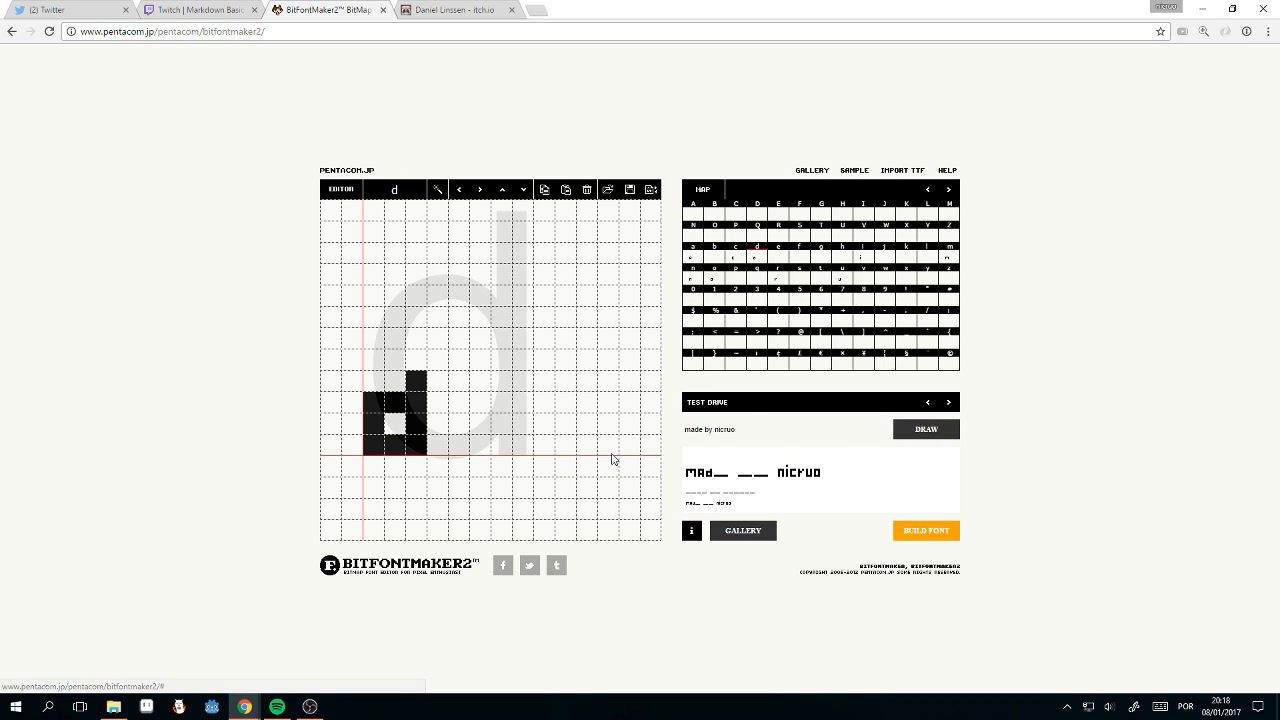
Step: Try a taller lowercase d with a 5-pixel stem and a 4-pixel-tall bowl, and preview it
{"action": "left_click", "coordinate": [418, 362]}
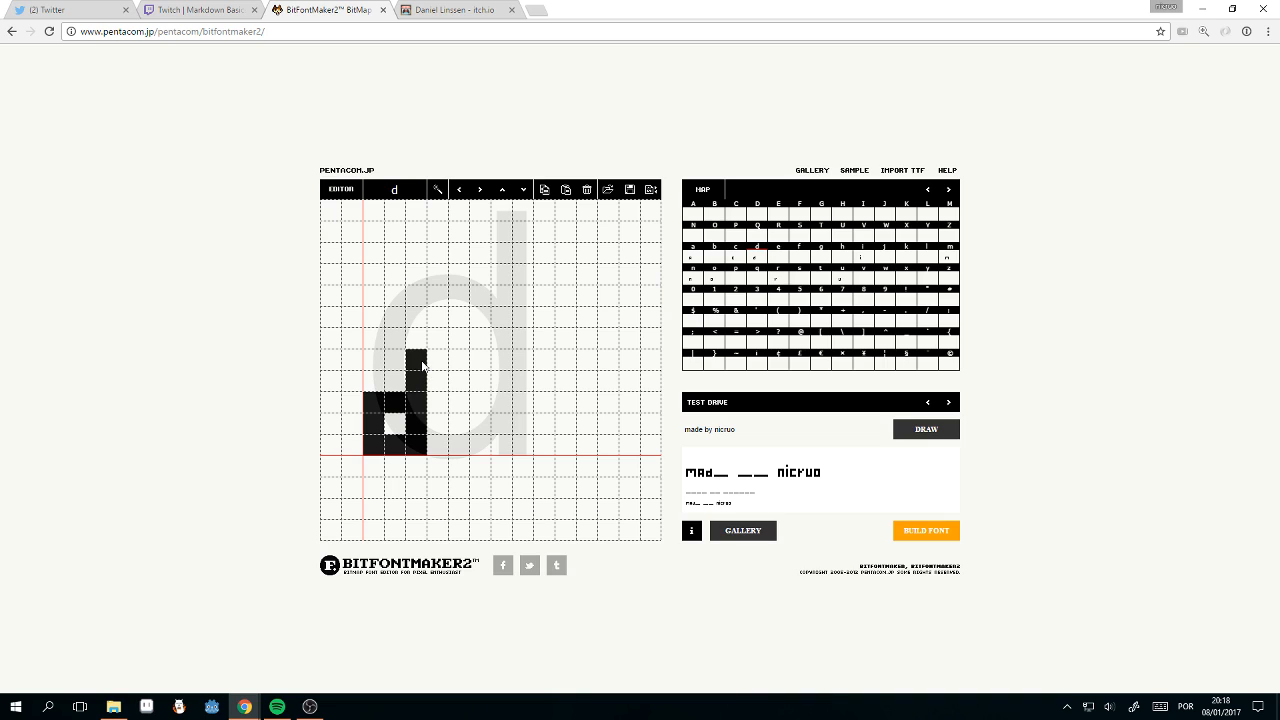
{"action": "left_click_drag", "start_coordinate": [395, 382], "coordinate": [374, 381]}
{"action": "left_click", "coordinate": [395, 402]}
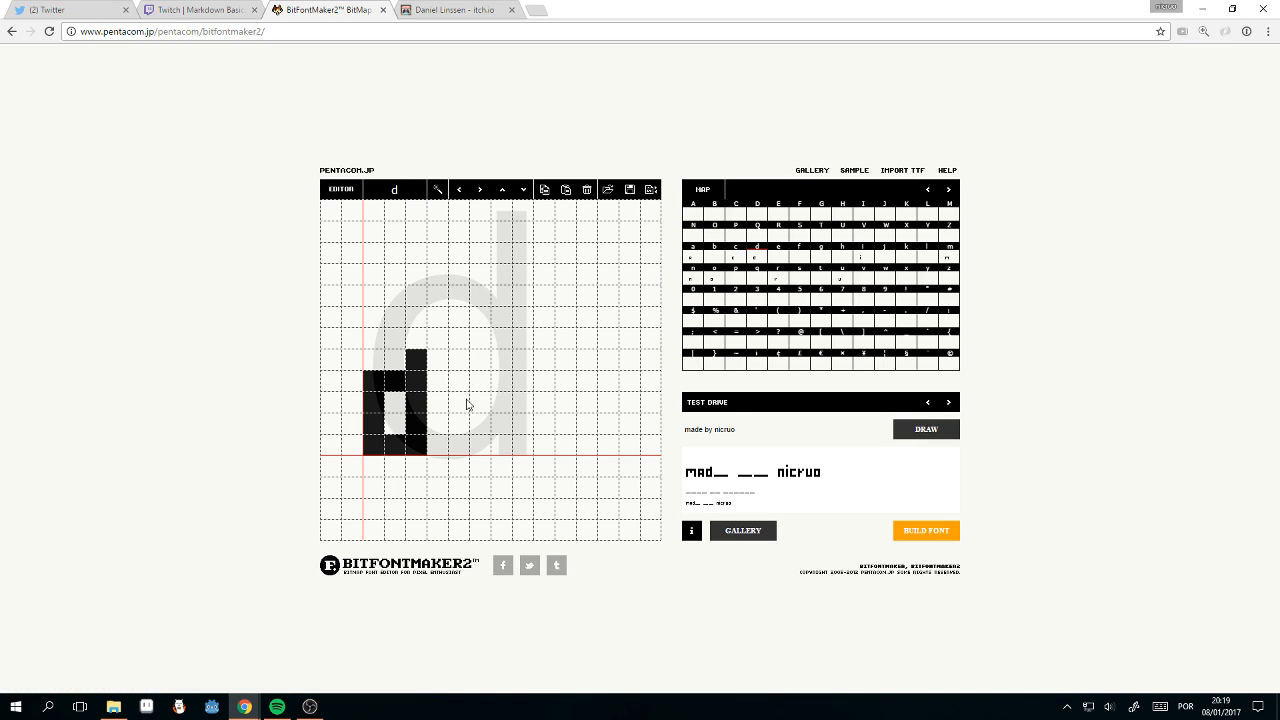
Step: Return the lowercase d to a 3-pixel-tall bowl with a 4-pixel stem
{"action": "left_click", "coordinate": [378, 400]}
{"action": "left_click", "coordinate": [395, 402]}
{"action": "left_click", "coordinate": [374, 382]}
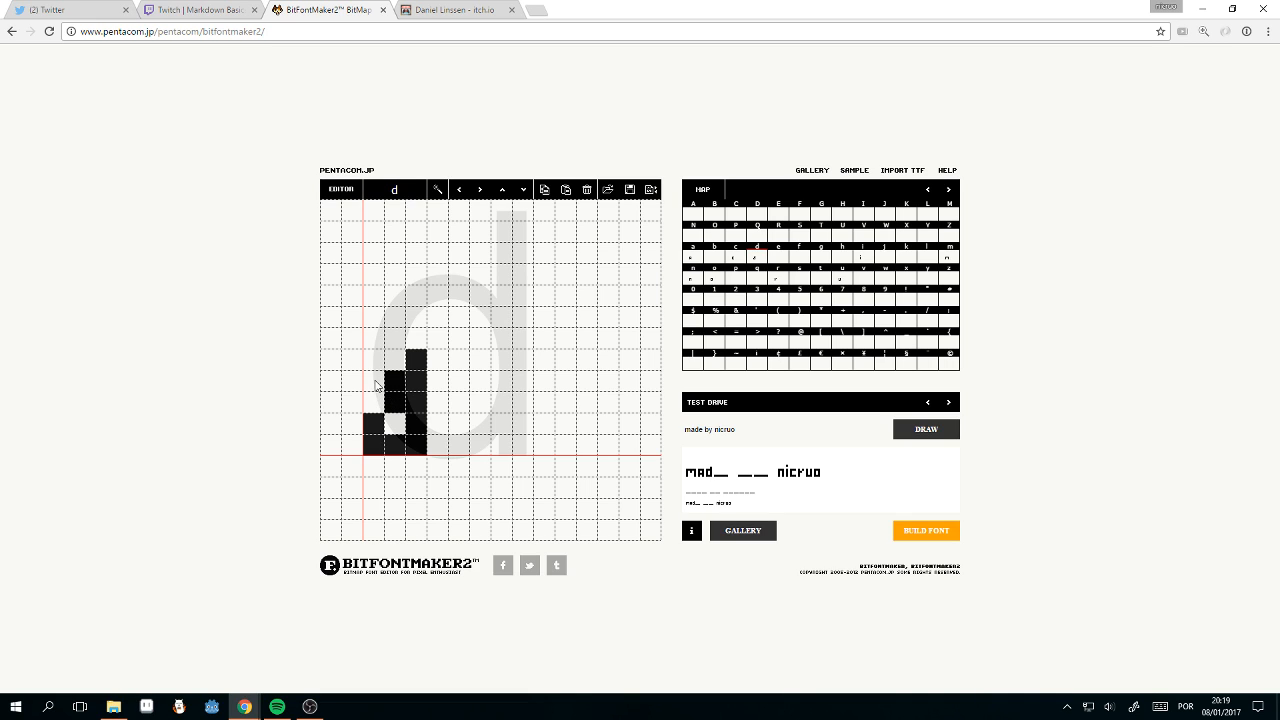
{"action": "left_click", "coordinate": [394, 383]}
{"action": "left_click", "coordinate": [382, 396]}
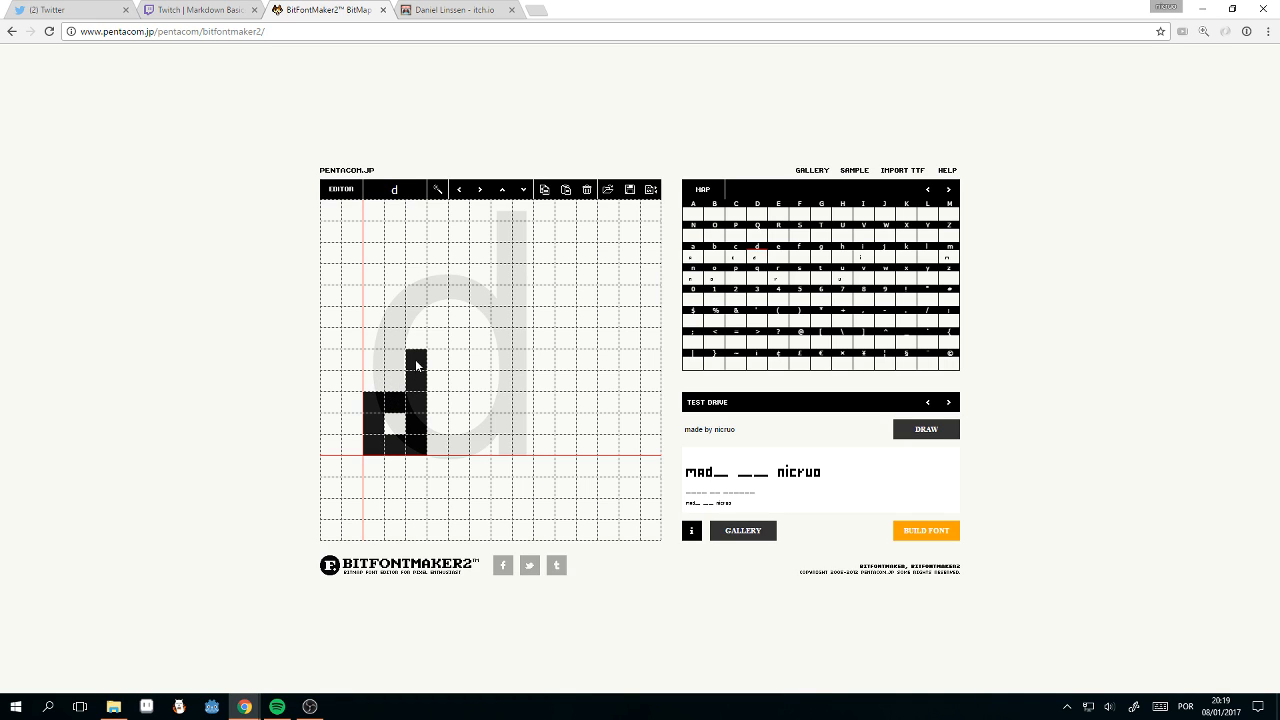
{"action": "left_click", "coordinate": [416, 364]}
Step: Open the lowercase e glyph for editing
{"action": "left_click", "coordinate": [783, 260]}
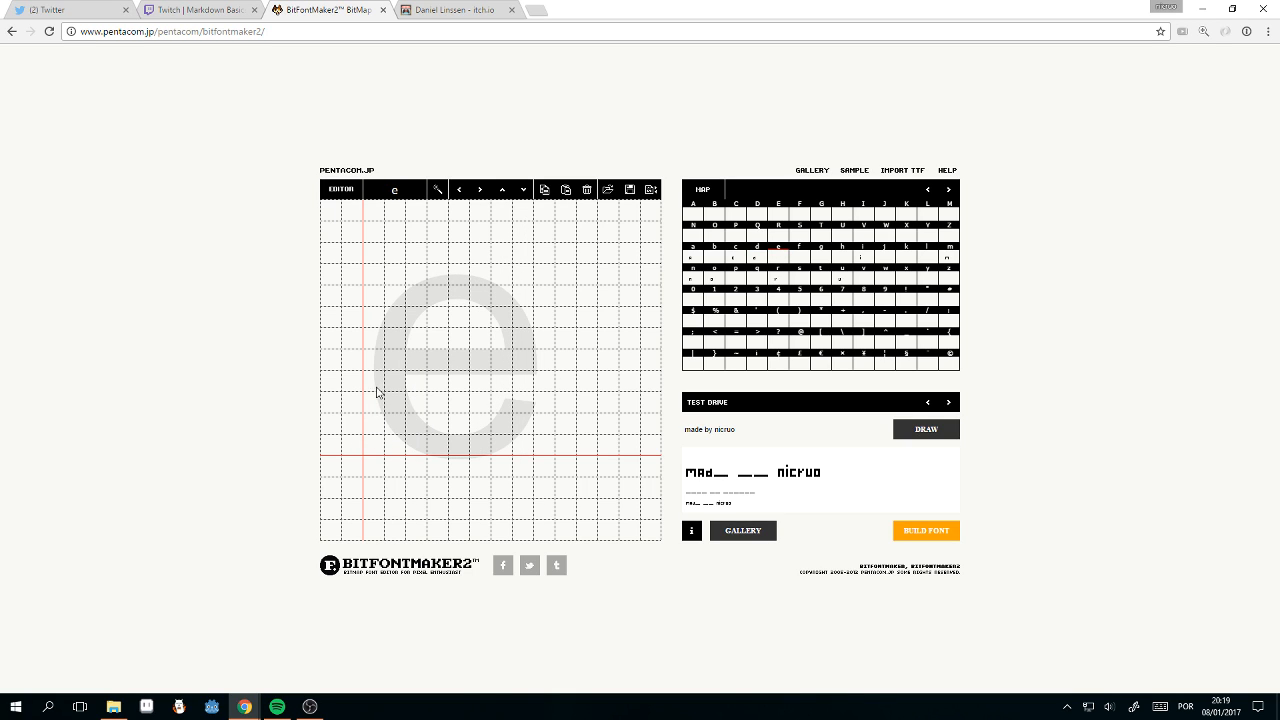
{"action": "mouse_move", "coordinate": [378, 385]}
{"action": "left_mouse_down"}
{"action": "mouse_move", "coordinate": [413, 418]}
{"action": "mouse_move", "coordinate": [381, 402]}
{"action": "mouse_move", "coordinate": [369, 437]}
{"action": "mouse_move", "coordinate": [415, 448]}
{"action": "mouse_move", "coordinate": [389, 441]}
{"action": "mouse_move", "coordinate": [399, 413]}
{"action": "mouse_move", "coordinate": [415, 453]}
{"action": "left_mouse_up"}
{"action": "left_click", "coordinate": [396, 424]}
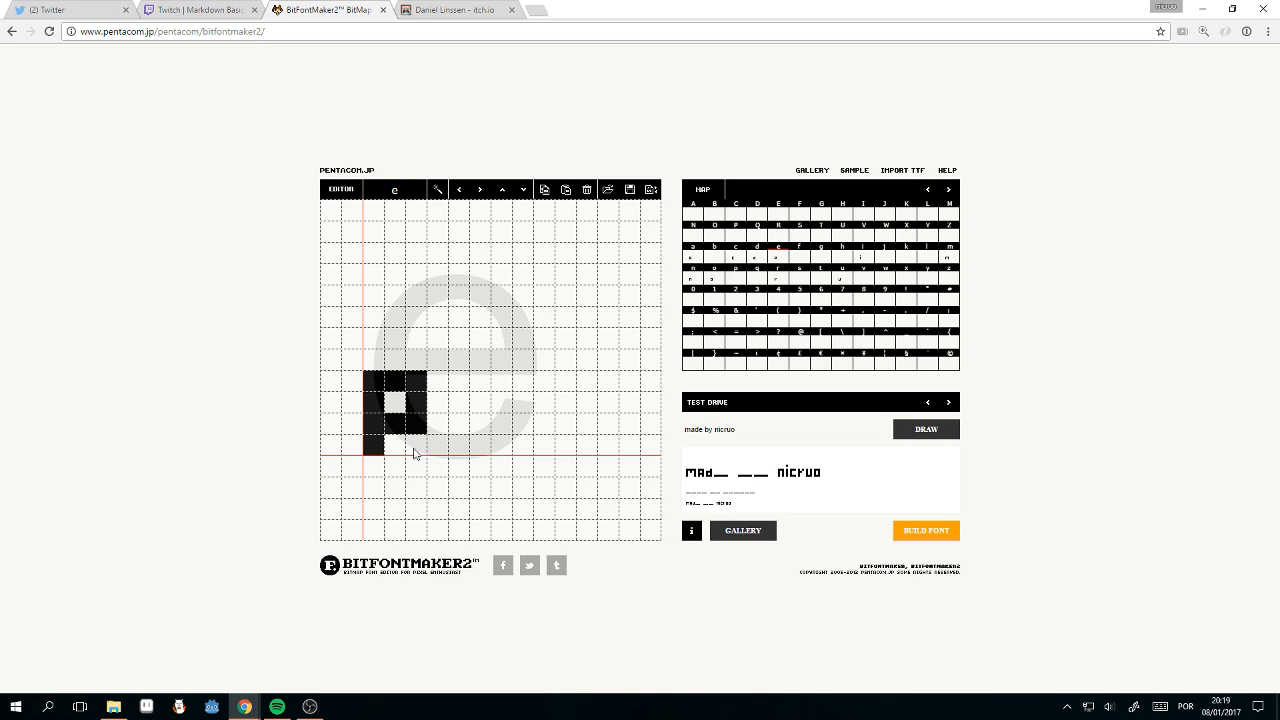
{"action": "left_click", "coordinate": [416, 445]}
{"action": "left_click", "coordinate": [416, 445]}
{"action": "left_click", "coordinate": [414, 442]}
{"action": "mouse_move", "coordinate": [413, 437]}
{"action": "left_mouse_down"}
{"action": "mouse_move", "coordinate": [409, 391]}
{"action": "mouse_move", "coordinate": [377, 390]}
{"action": "mouse_move", "coordinate": [383, 427]}
{"action": "mouse_move", "coordinate": [410, 442]}
{"action": "left_mouse_up"}
{"action": "left_click", "coordinate": [376, 442]}
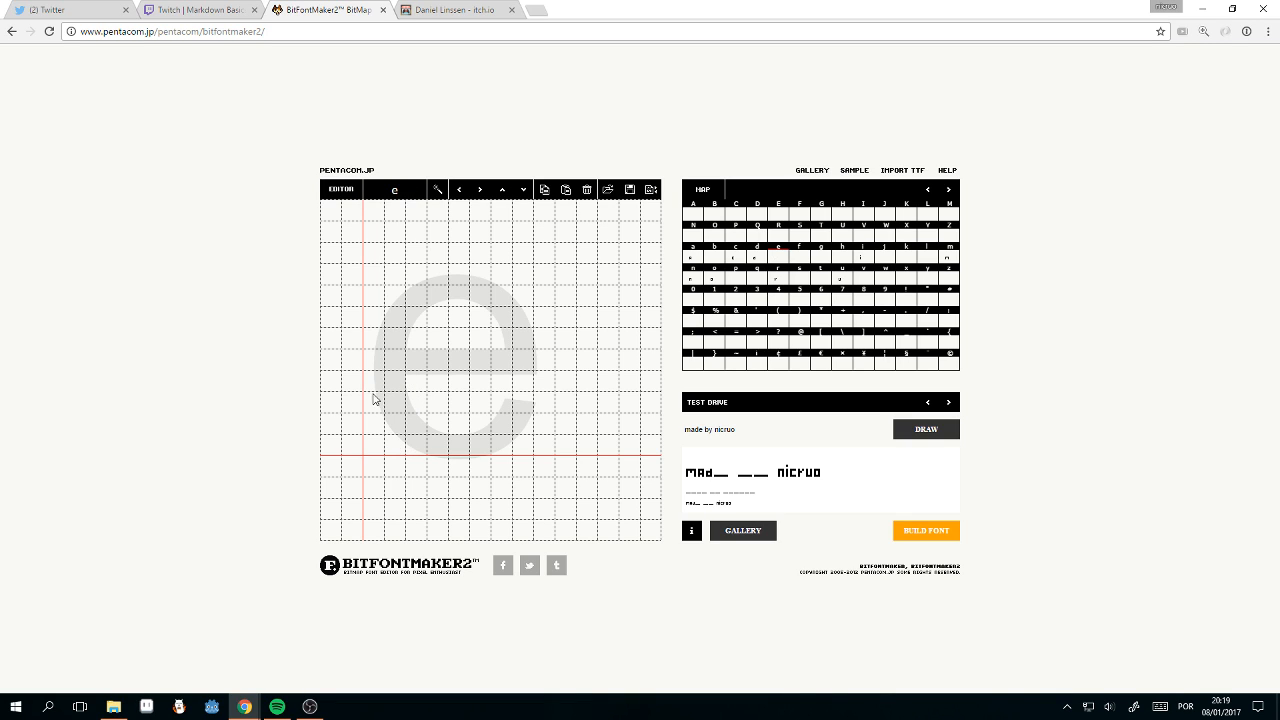
Step: Draw the lowercase e 3 pixels wide and 4 tall, leaving the third row open beyond its left pixel, and redraw the preview
{"action": "left_click_drag", "start_coordinate": [376, 383], "coordinate": [373, 441]}
{"action": "left_click", "coordinate": [380, 383]}
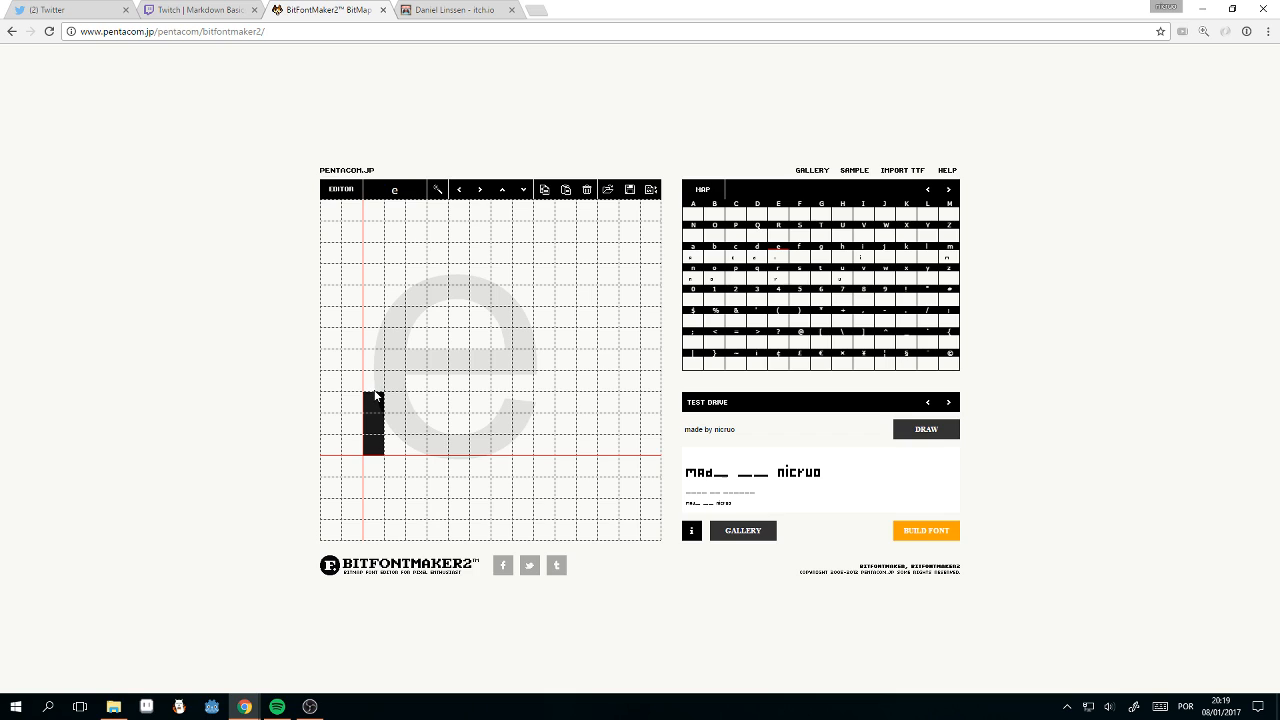
{"action": "mouse_move", "coordinate": [375, 385]}
{"action": "left_mouse_down"}
{"action": "mouse_move", "coordinate": [414, 380]}
{"action": "mouse_move", "coordinate": [400, 428]}
{"action": "mouse_move", "coordinate": [418, 446]}
{"action": "left_mouse_up"}
{"action": "left_click", "coordinate": [948, 434]}
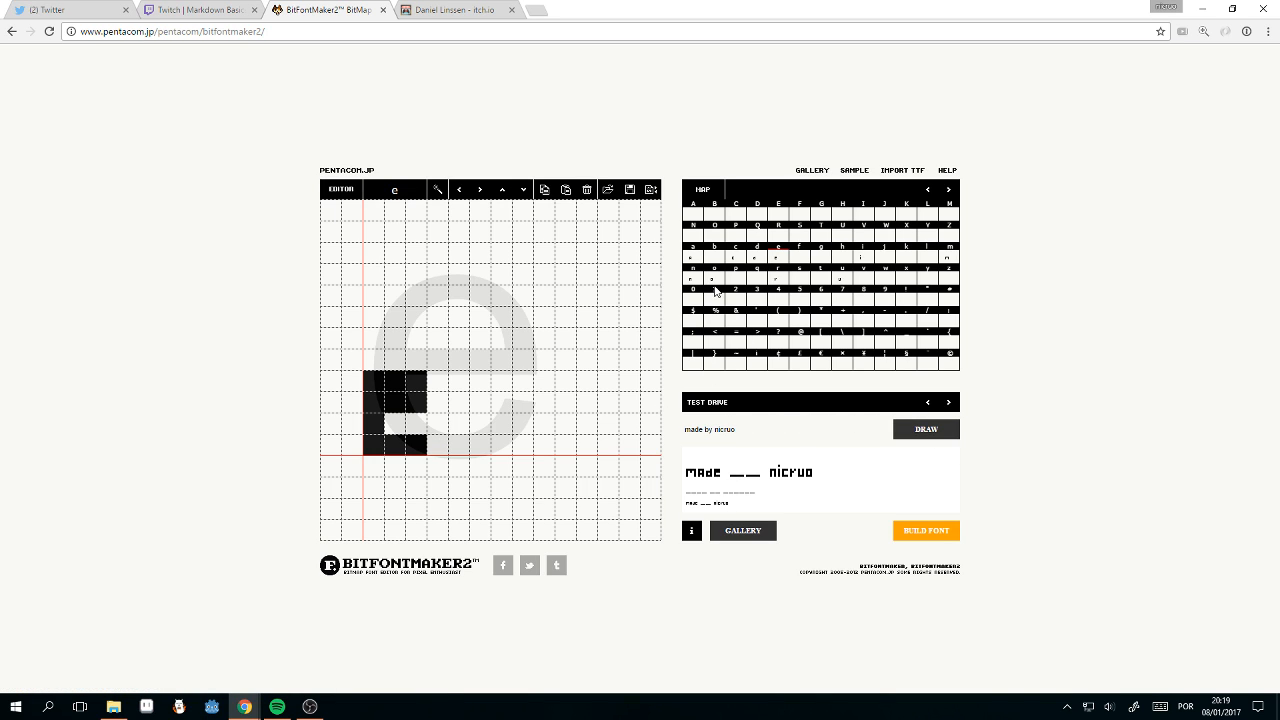
Step: Draw the lowercase b with a 3-by-3-pixel bowl and a 4-pixel left stem on the baseline, and redraw the preview
{"action": "left_click", "coordinate": [716, 259]}
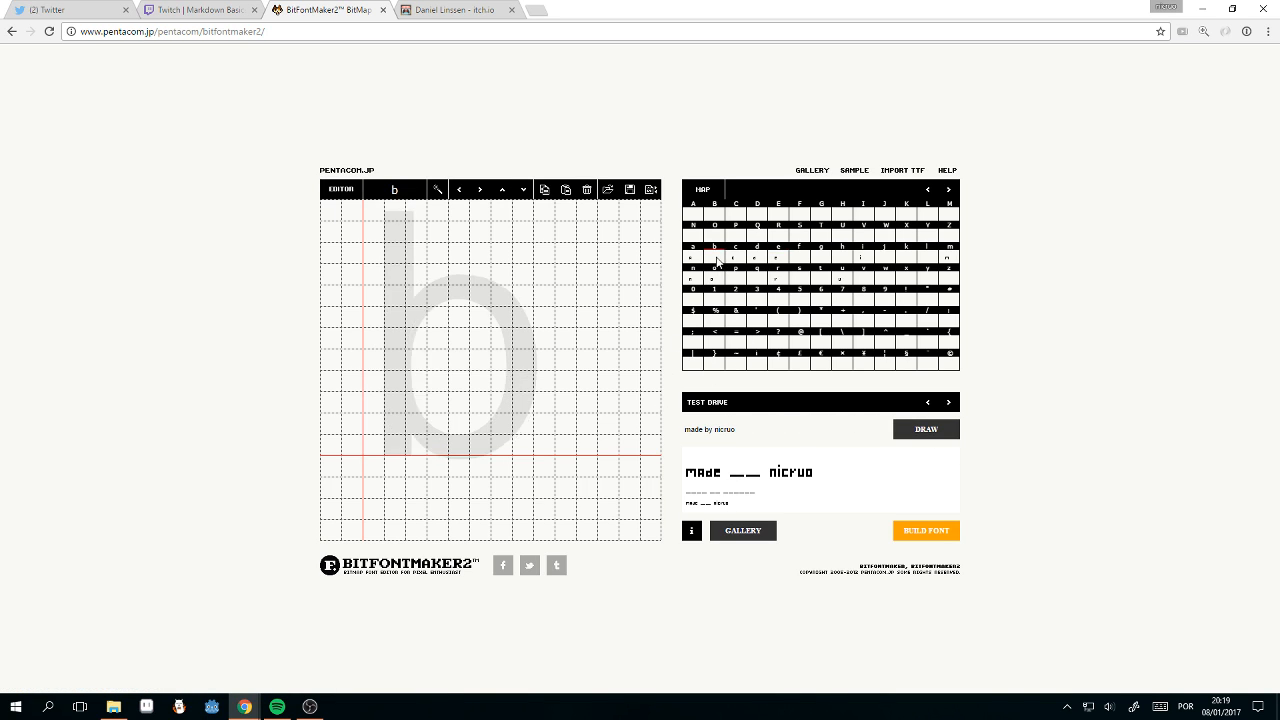
{"action": "mouse_move", "coordinate": [380, 446]}
{"action": "left_mouse_down"}
{"action": "mouse_move", "coordinate": [420, 451]}
{"action": "mouse_move", "coordinate": [417, 400]}
{"action": "mouse_move", "coordinate": [380, 401]}
{"action": "mouse_move", "coordinate": [367, 423]}
{"action": "mouse_move", "coordinate": [374, 388]}
{"action": "mouse_move", "coordinate": [374, 424]}
{"action": "left_mouse_up"}
{"action": "left_click", "coordinate": [908, 431]}
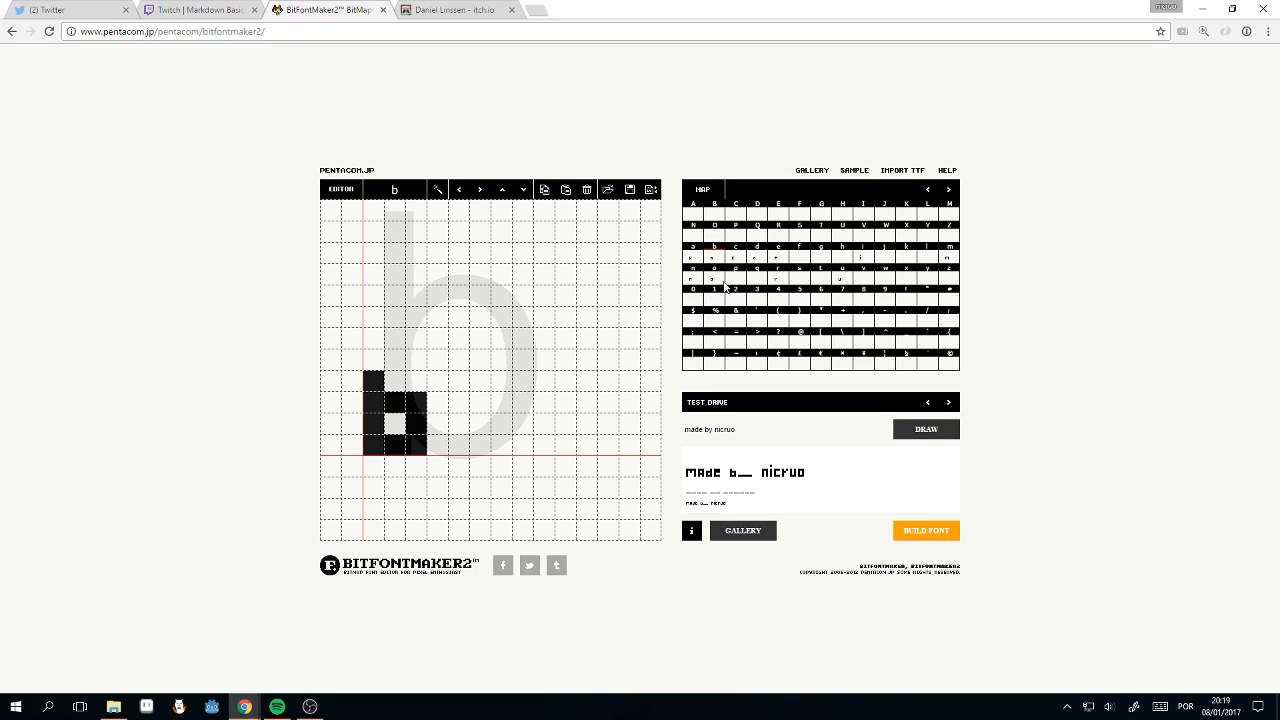
Step: Draw the lowercase y with a 4-pixel left stem and a two-pixel diagonal arm rising to the right, and redraw the preview
{"action": "left_click", "coordinate": [930, 282]}
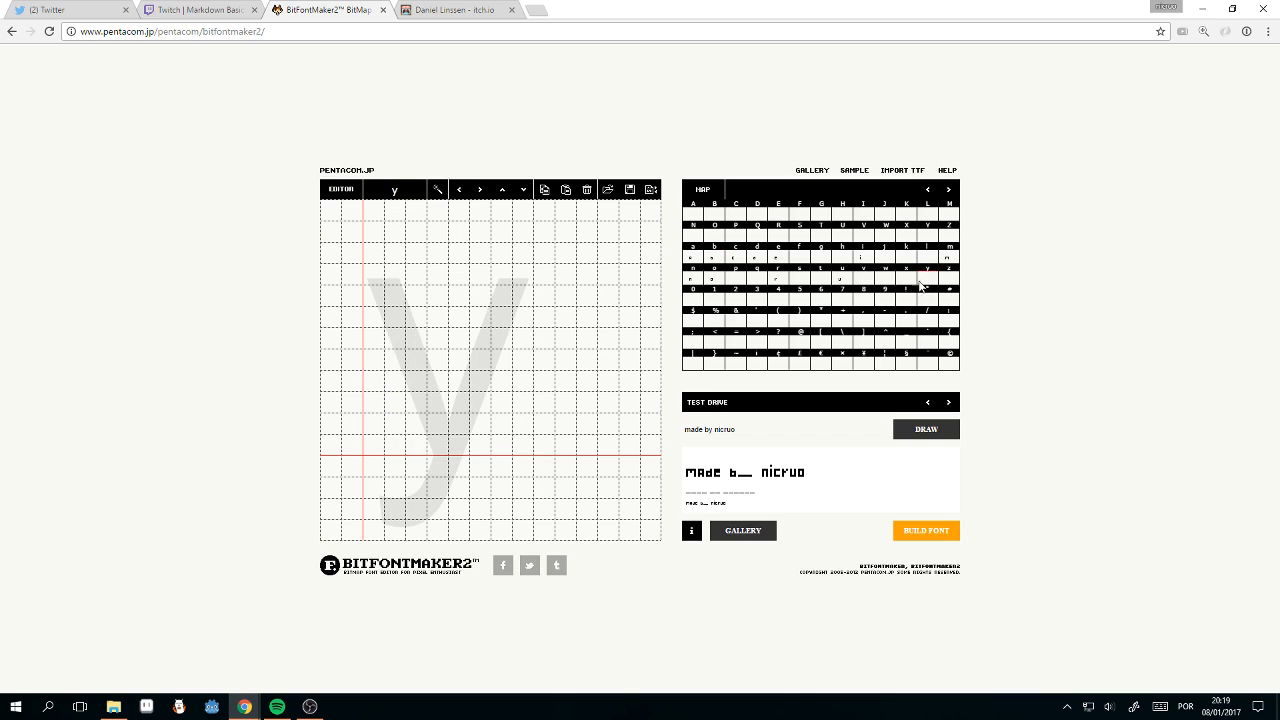
{"action": "left_click", "coordinate": [415, 385]}
{"action": "left_click", "coordinate": [394, 404]}
{"action": "left_click", "coordinate": [374, 425]}
{"action": "left_click", "coordinate": [373, 445]}
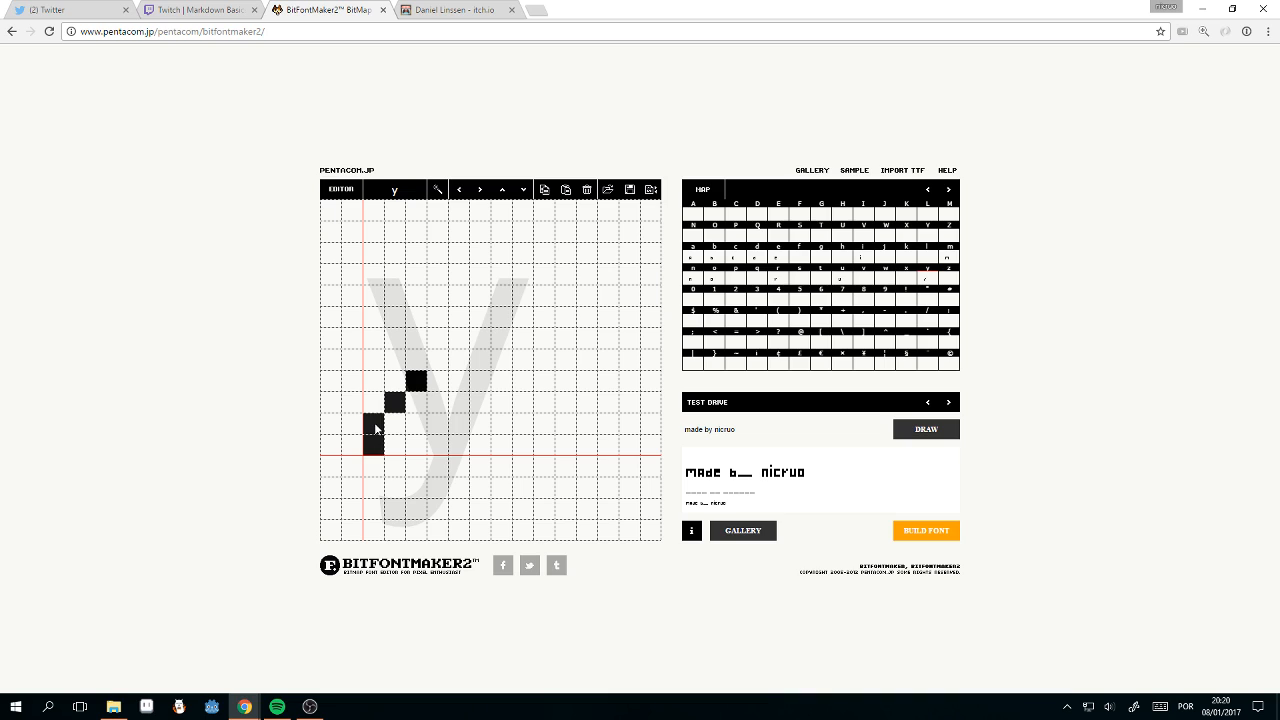
{"action": "left_click", "coordinate": [371, 423]}
{"action": "left_click_drag", "start_coordinate": [366, 383], "coordinate": [366, 425]}
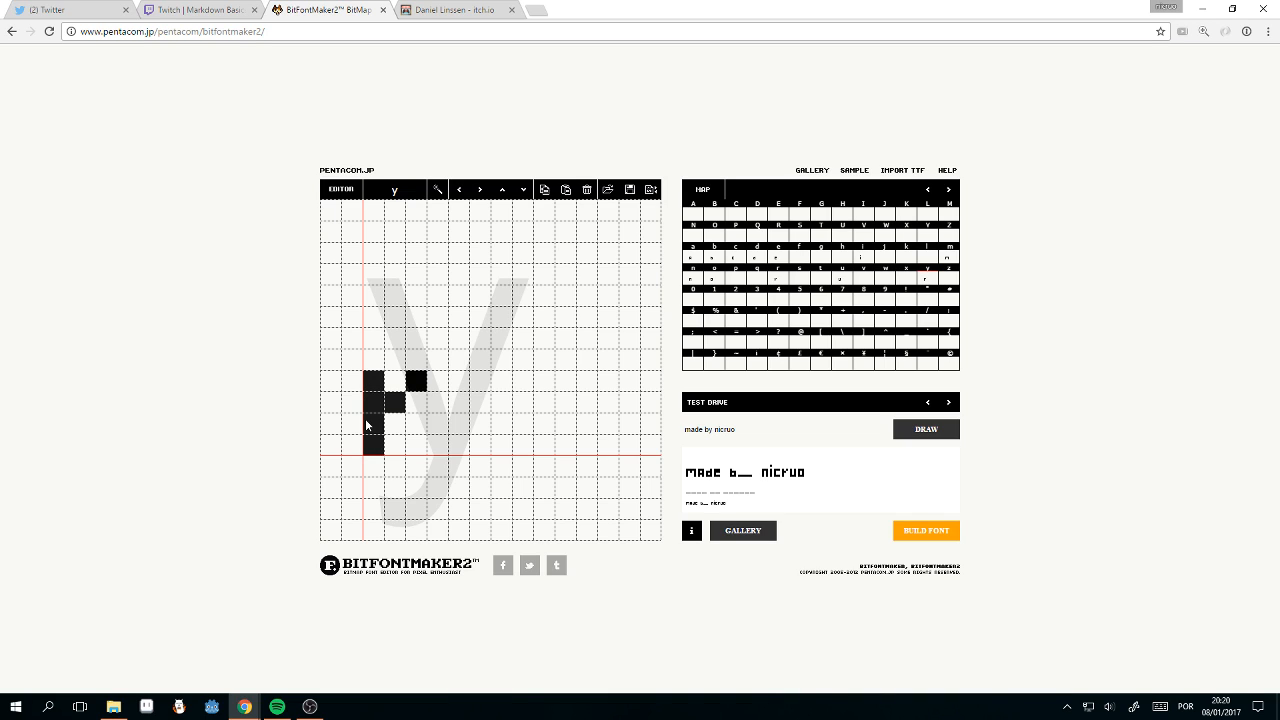
{"action": "left_click", "coordinate": [918, 433]}
Step: Reshape the y with a 3-pixel right stem and a third-row joining bar, clearing the centre pixel of the second row
{"action": "left_click", "coordinate": [397, 426]}
{"action": "left_click", "coordinate": [412, 426]}
{"action": "left_click", "coordinate": [416, 408]}
{"action": "left_click", "coordinate": [400, 408]}
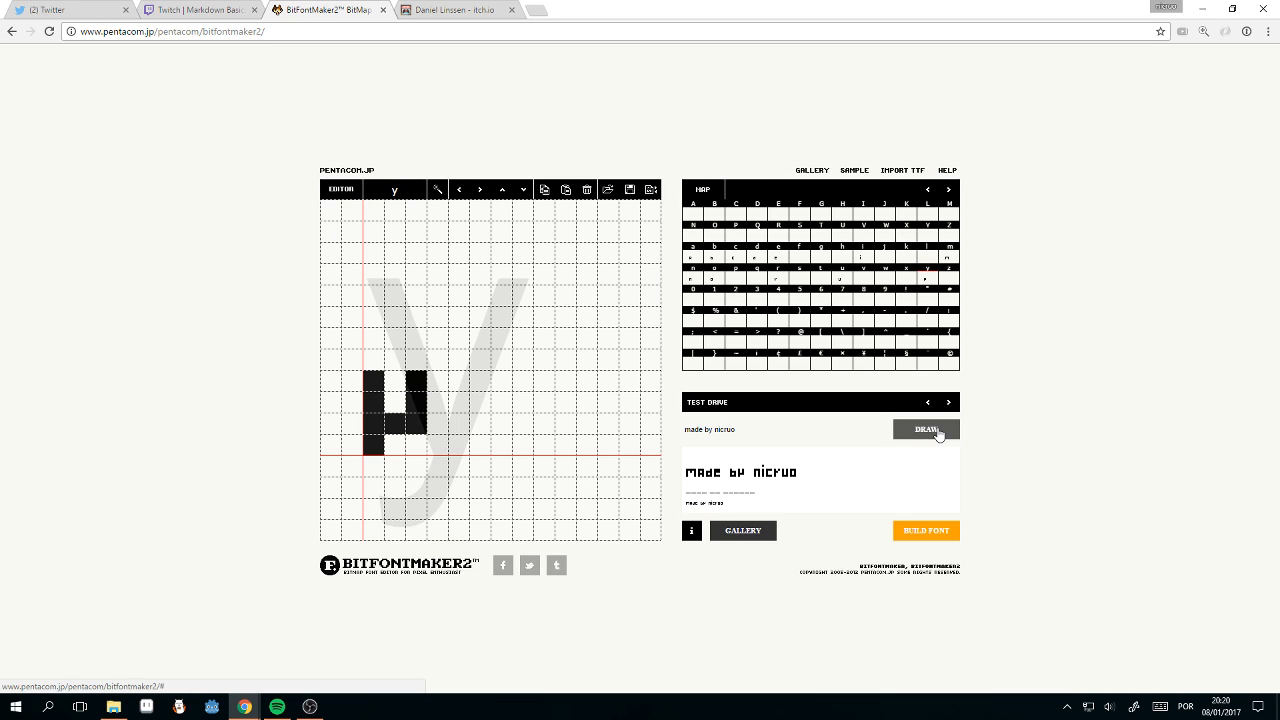
Step: Refine the y's join to a 2-pixel right arm with a single centre pixel on the third row
{"action": "left_click", "coordinate": [398, 422]}
{"action": "left_click", "coordinate": [398, 404]}
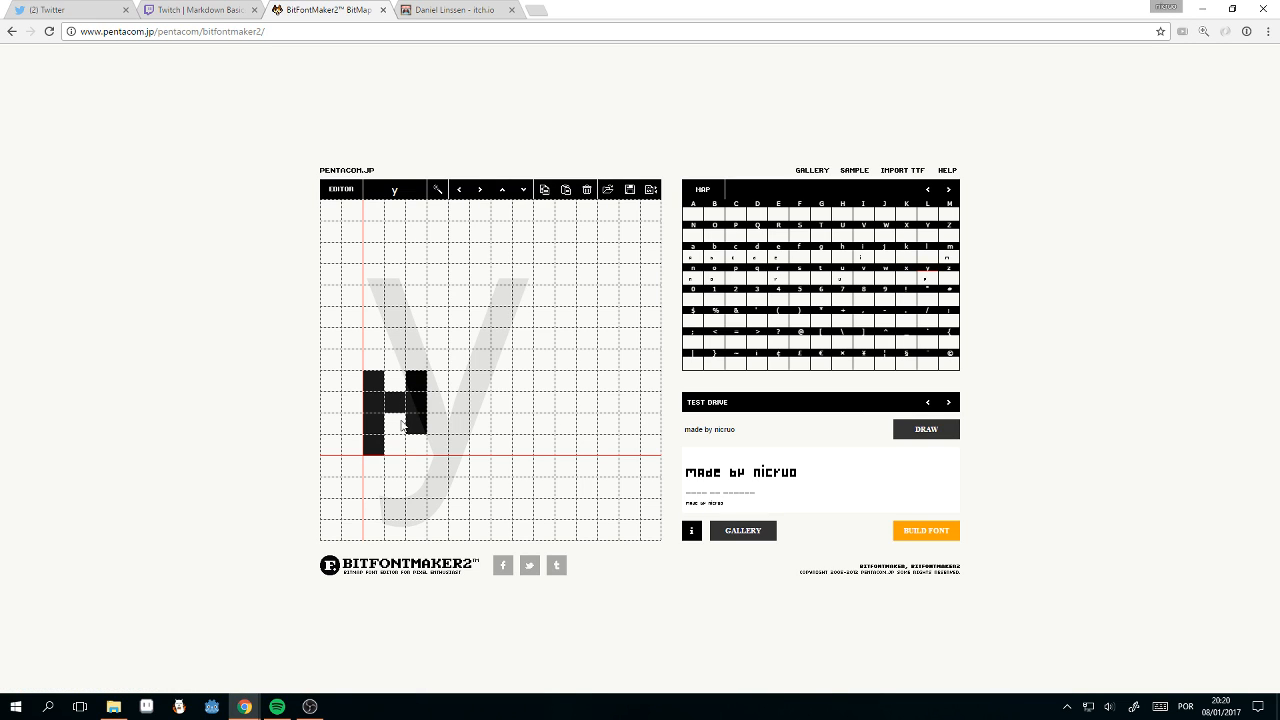
{"action": "left_click", "coordinate": [401, 424]}
{"action": "left_click", "coordinate": [409, 428]}
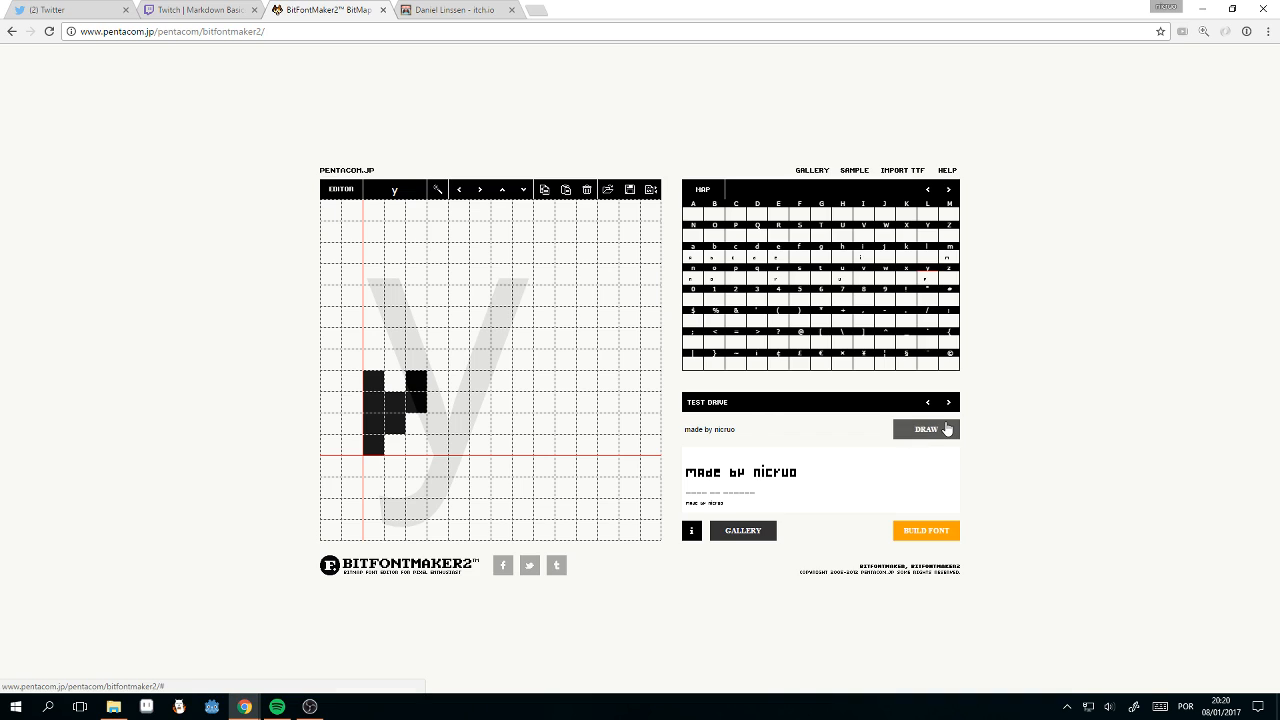
{"action": "left_click", "coordinate": [394, 405]}
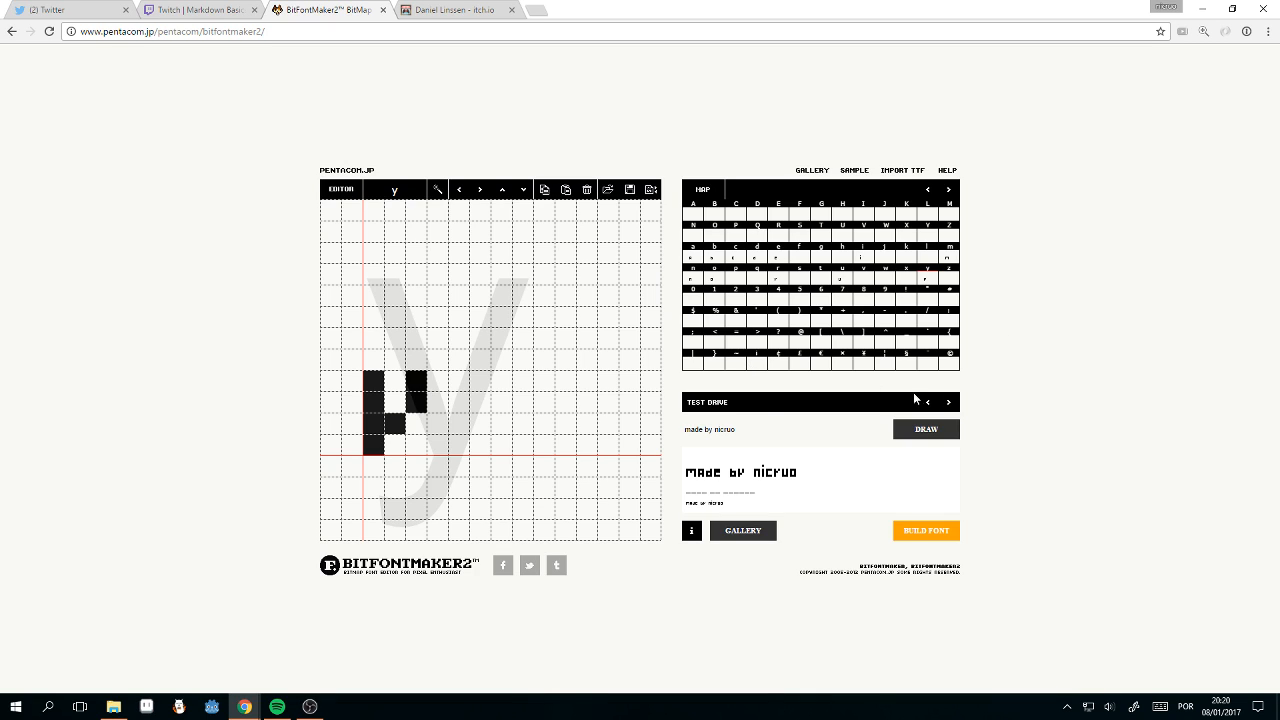
Step: Insert a colon after "by" in the test text and draw the colon glyph as two single pixels, on the baseline and two rows above
{"action": "left_click", "coordinate": [771, 428]}
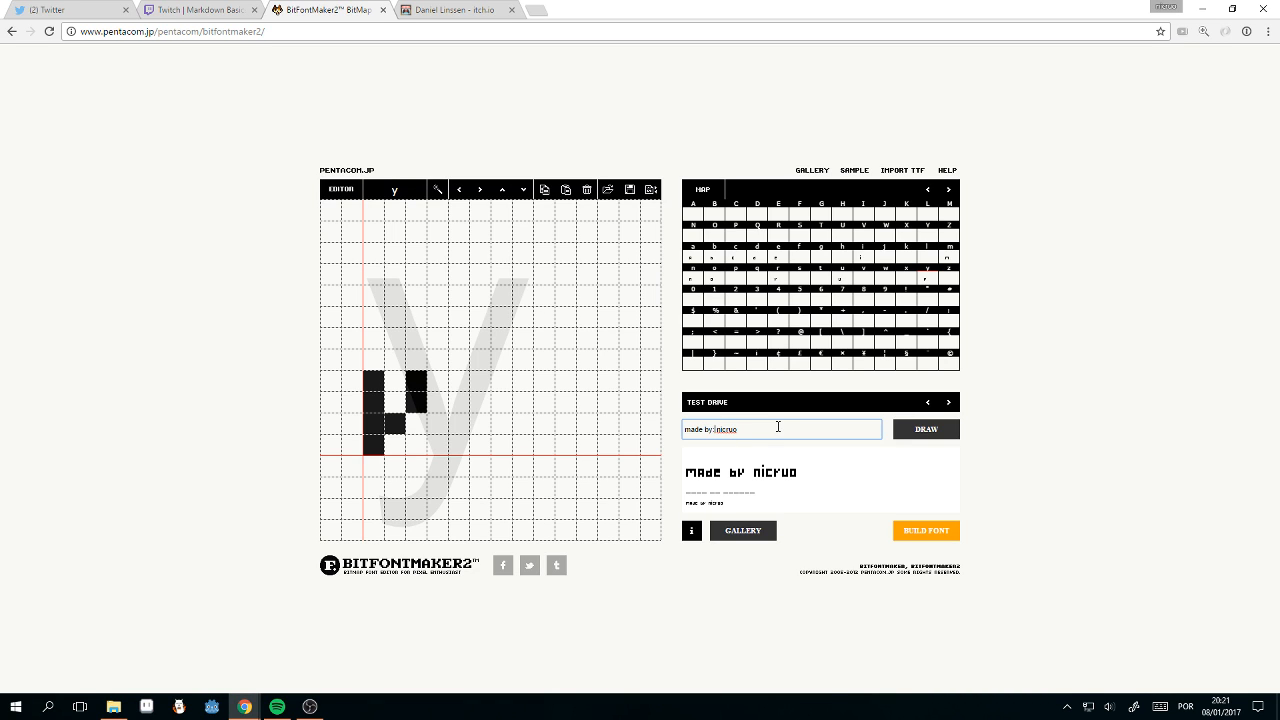
{"action": "left_click", "coordinate": [929, 436]}
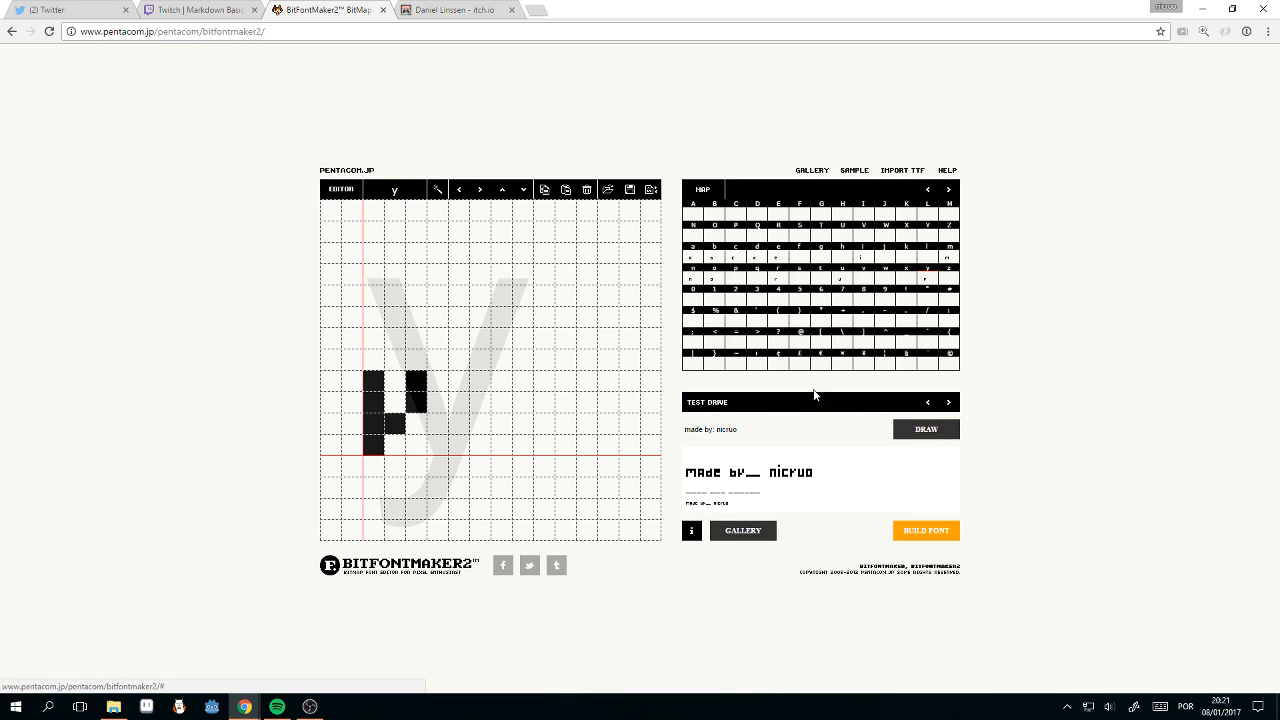
{"action": "left_click", "coordinate": [948, 189]}
{"action": "left_click", "coordinate": [949, 193]}
{"action": "left_click", "coordinate": [926, 193]}
{"action": "left_click", "coordinate": [926, 193]}
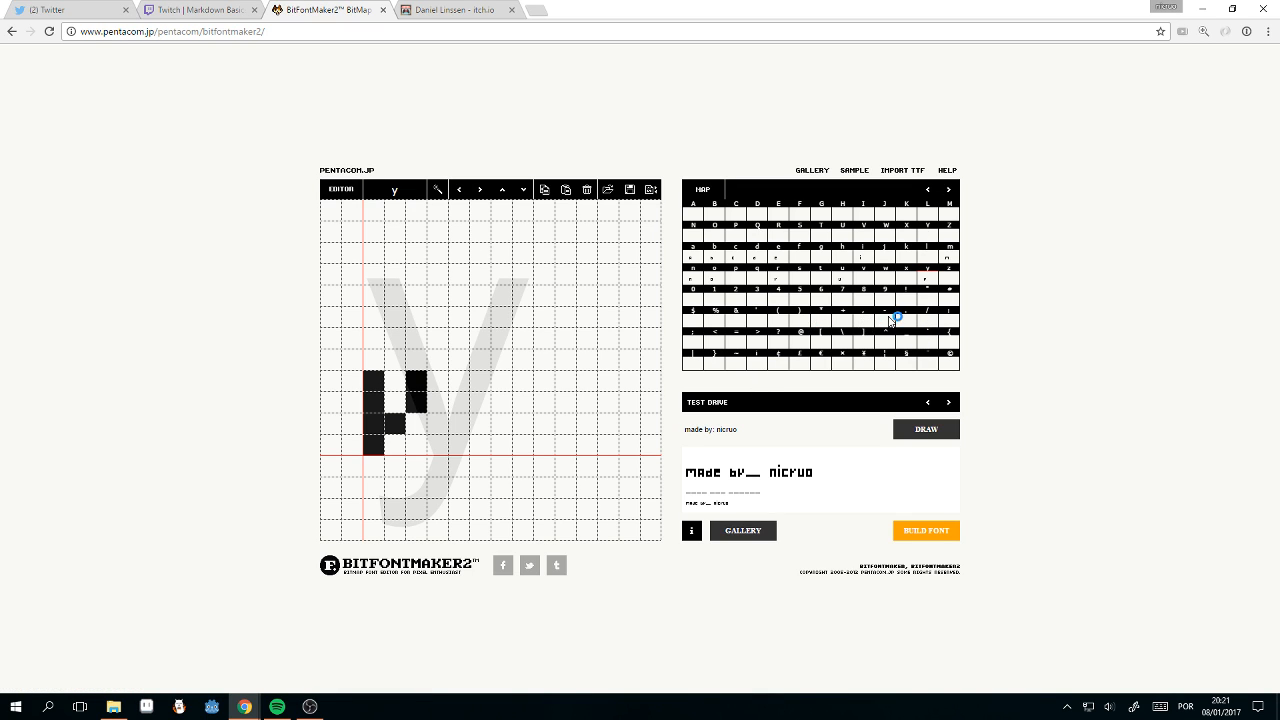
{"action": "scroll", "coordinate": [927, 369], "scroll_direction": "up", "scroll_amount": 2, "text": "ctrl"}
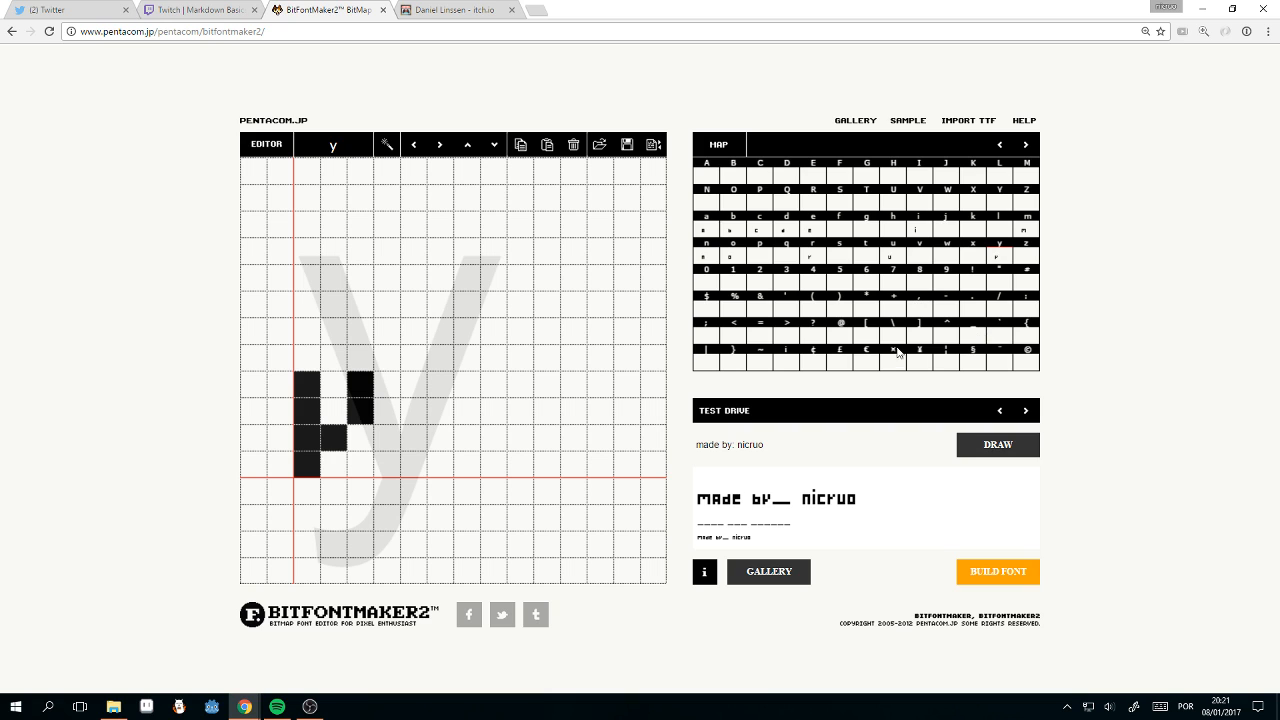
{"action": "left_click", "coordinate": [1021, 300]}
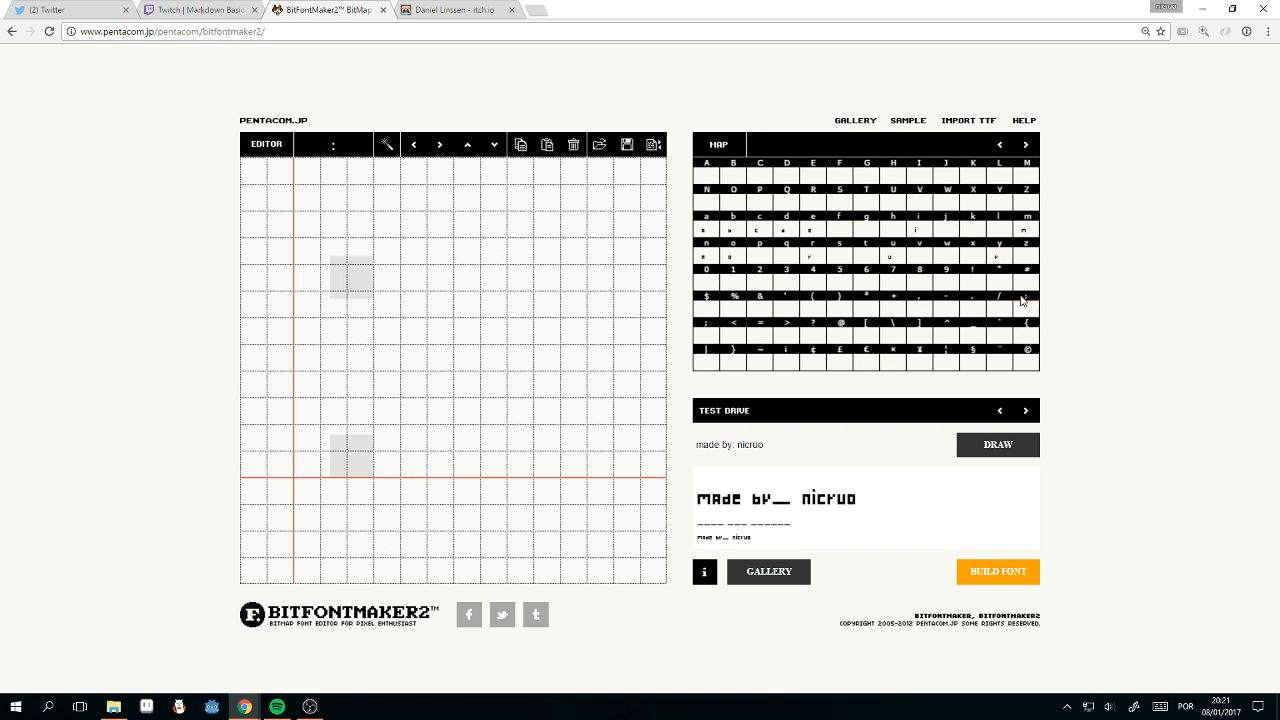
{"action": "key", "text": "ctrl+minus"}
{"action": "key", "text": "ctrl+minus"}
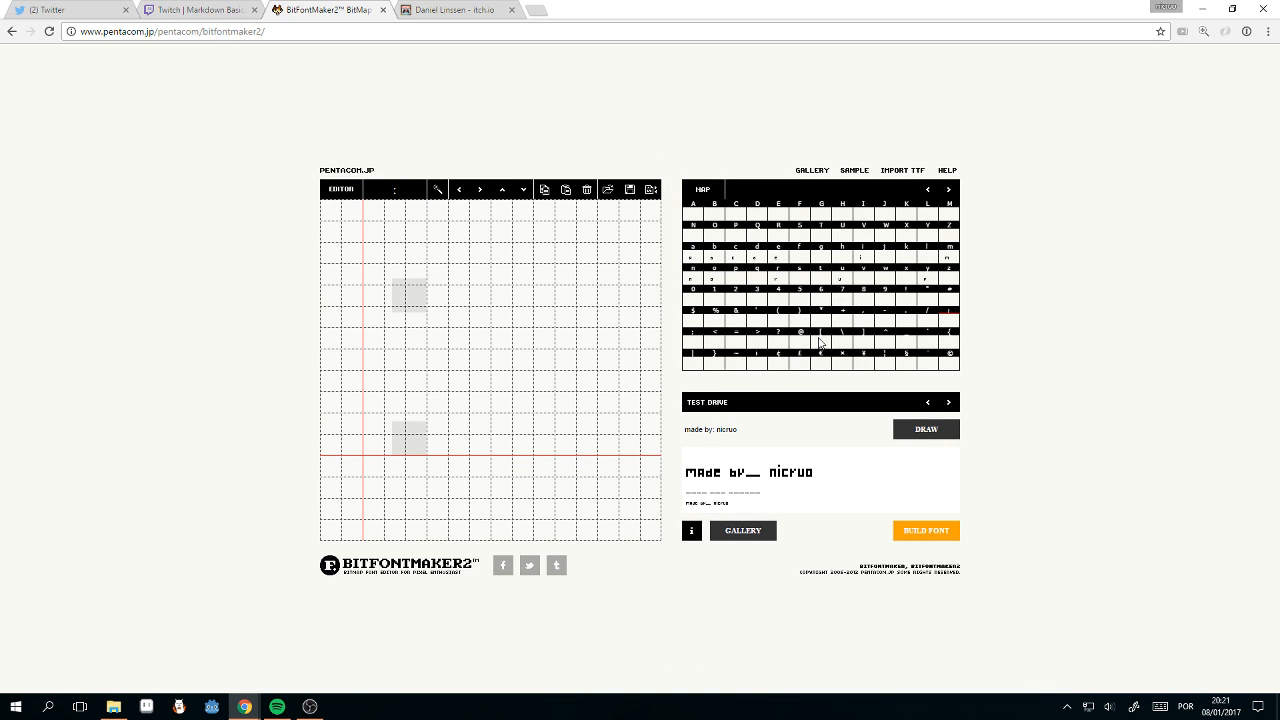
{"action": "left_click", "coordinate": [374, 446]}
{"action": "left_click", "coordinate": [925, 430]}
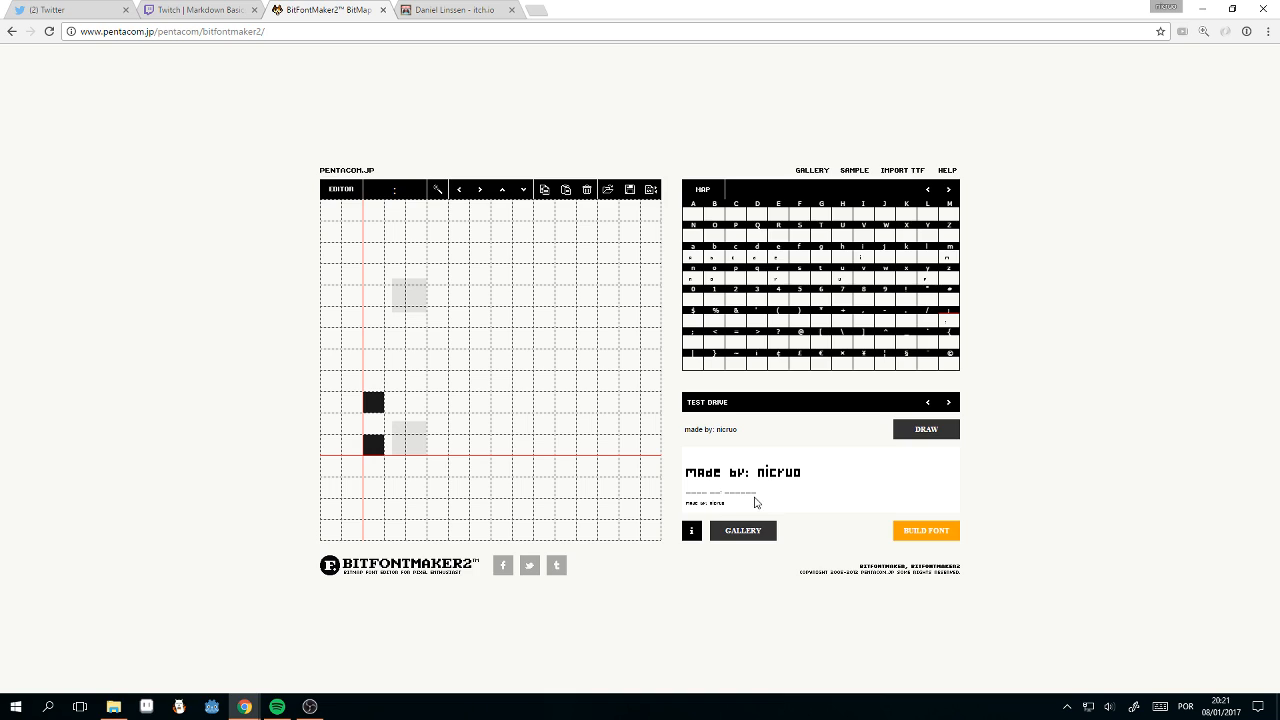
Step: Append a semicolon to the test text and draw its glyph with an upper dot and a two-pixel diagonal tail reaching the baseline
{"action": "left_click", "coordinate": [785, 433]}
{"action": "left_click", "coordinate": [922, 430]}
{"action": "left_click", "coordinate": [694, 341]}
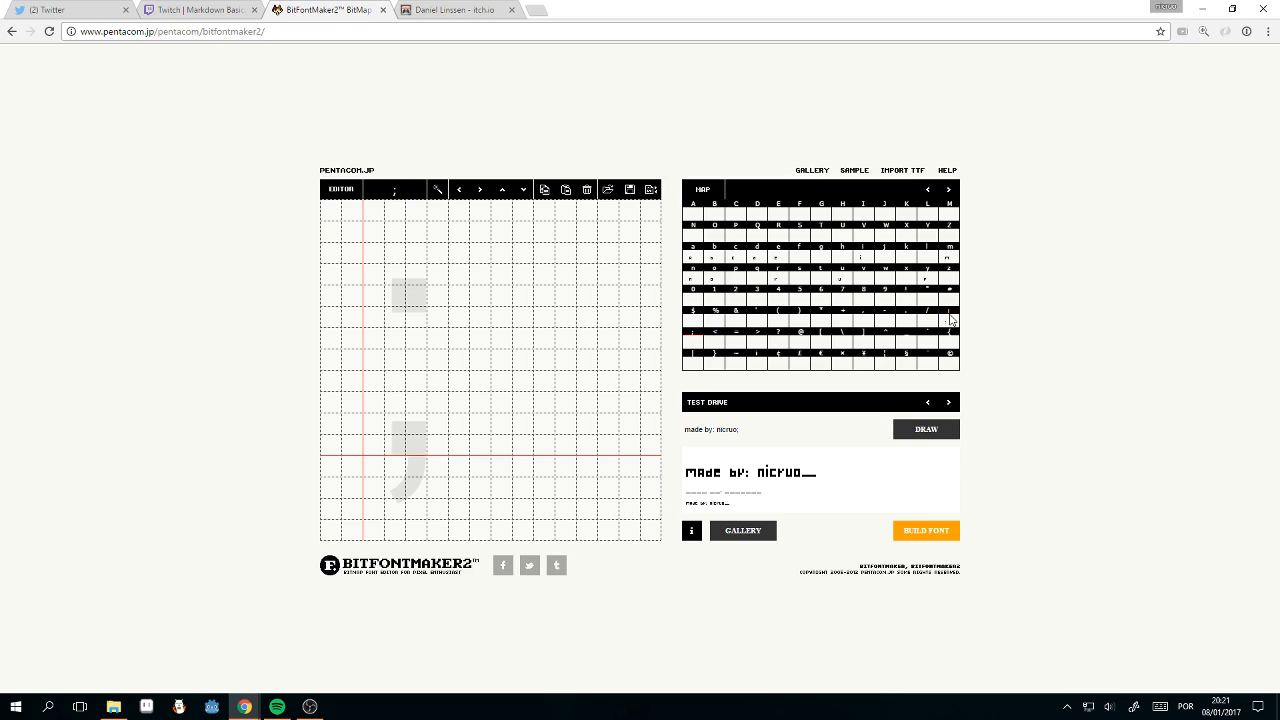
{"action": "left_click", "coordinate": [373, 380]}
{"action": "left_click", "coordinate": [373, 424]}
{"action": "left_click_drag", "start_coordinate": [373, 444], "coordinate": [388, 432]}
{"action": "left_click", "coordinate": [389, 441]}
{"action": "left_click", "coordinate": [374, 426]}
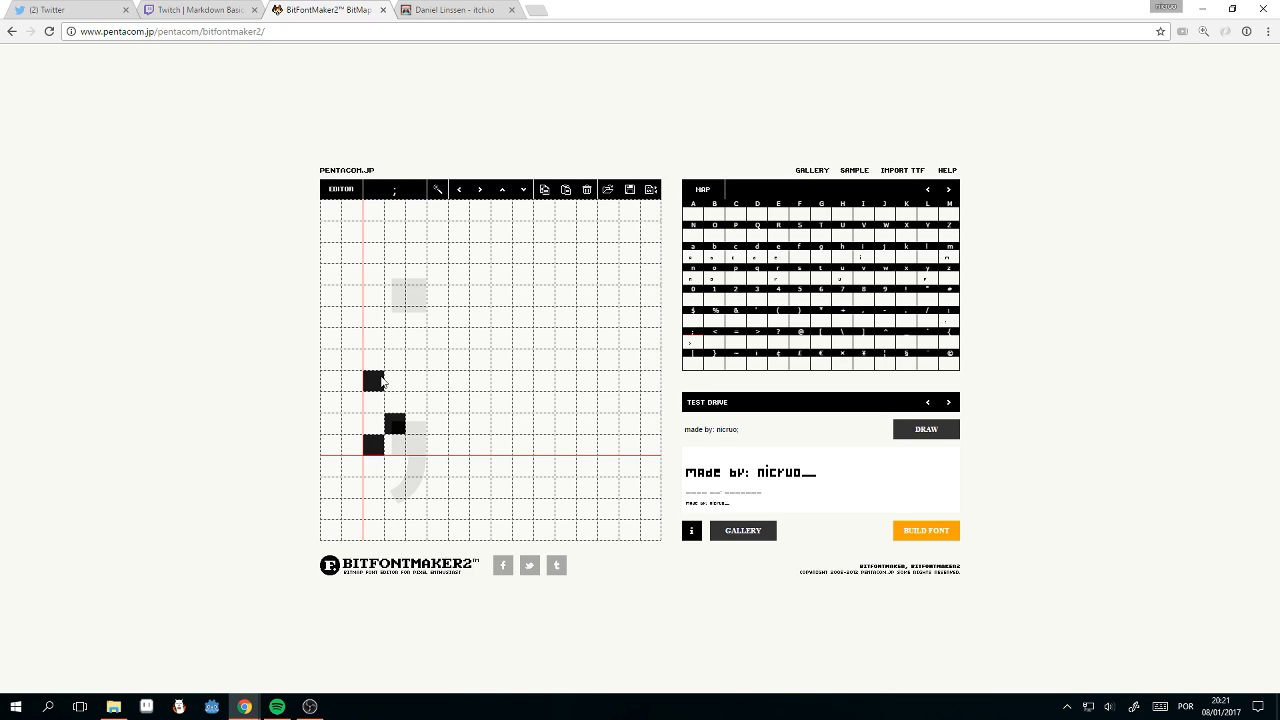
{"action": "left_click", "coordinate": [391, 384]}
{"action": "left_click", "coordinate": [376, 386]}
{"action": "left_click", "coordinate": [950, 437]}
Step: Replace the test text with "product" and redraw the preview
{"action": "triple_click", "coordinate": [789, 432]}
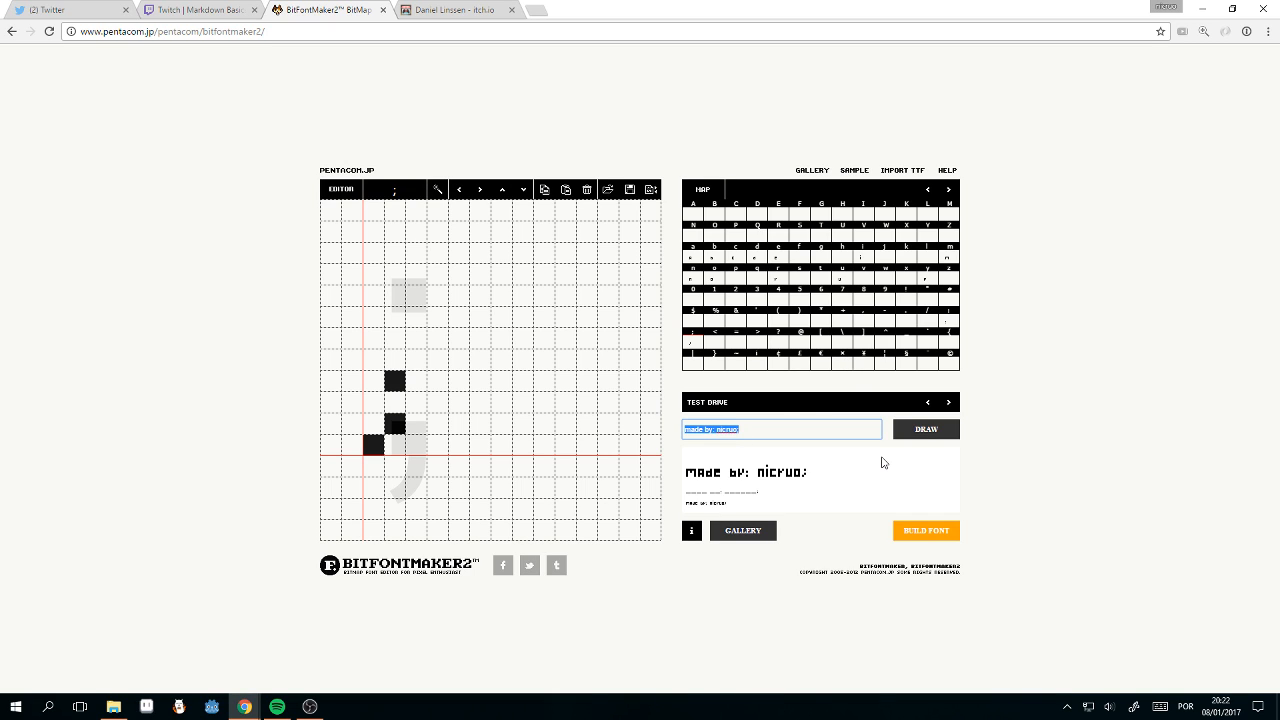
{"action": "type", "text": "product"}
{"action": "left_click", "coordinate": [905, 430]}
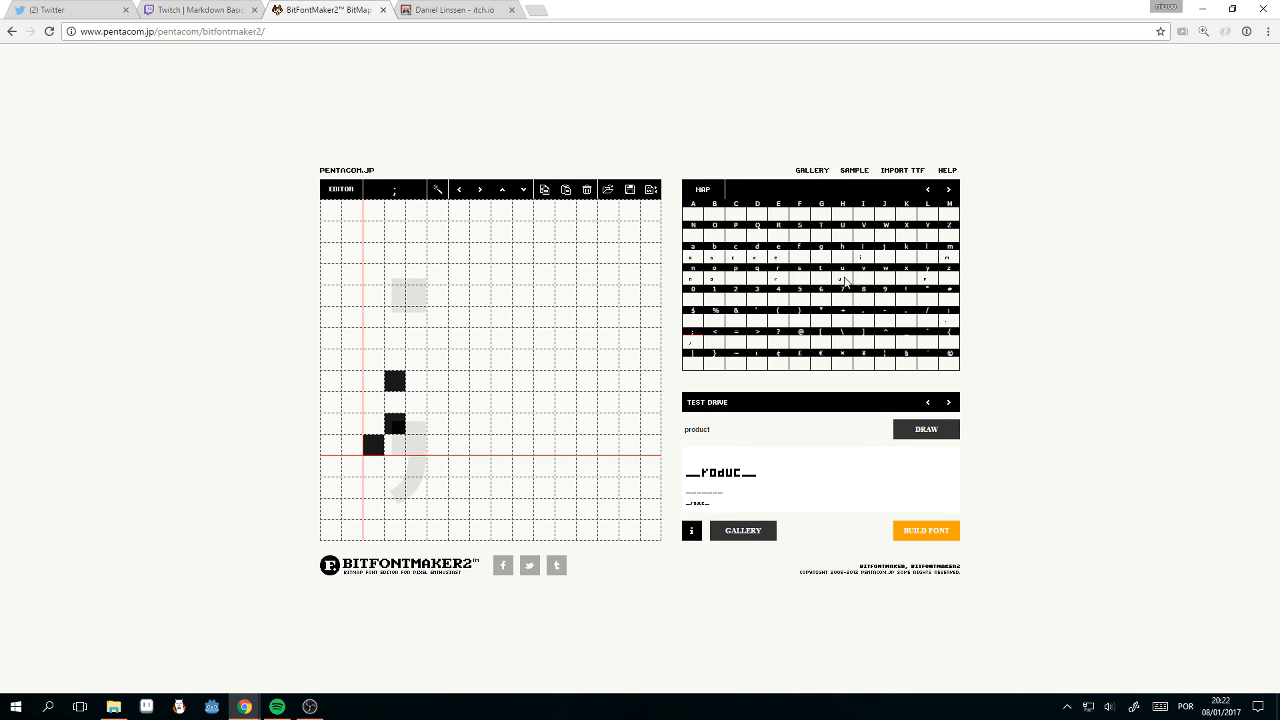
Step: Draw the lowercase p with a 3-by-3-pixel bowl and a 4-pixel left stem down to the baseline, and redraw the preview
{"action": "left_click", "coordinate": [741, 280]}
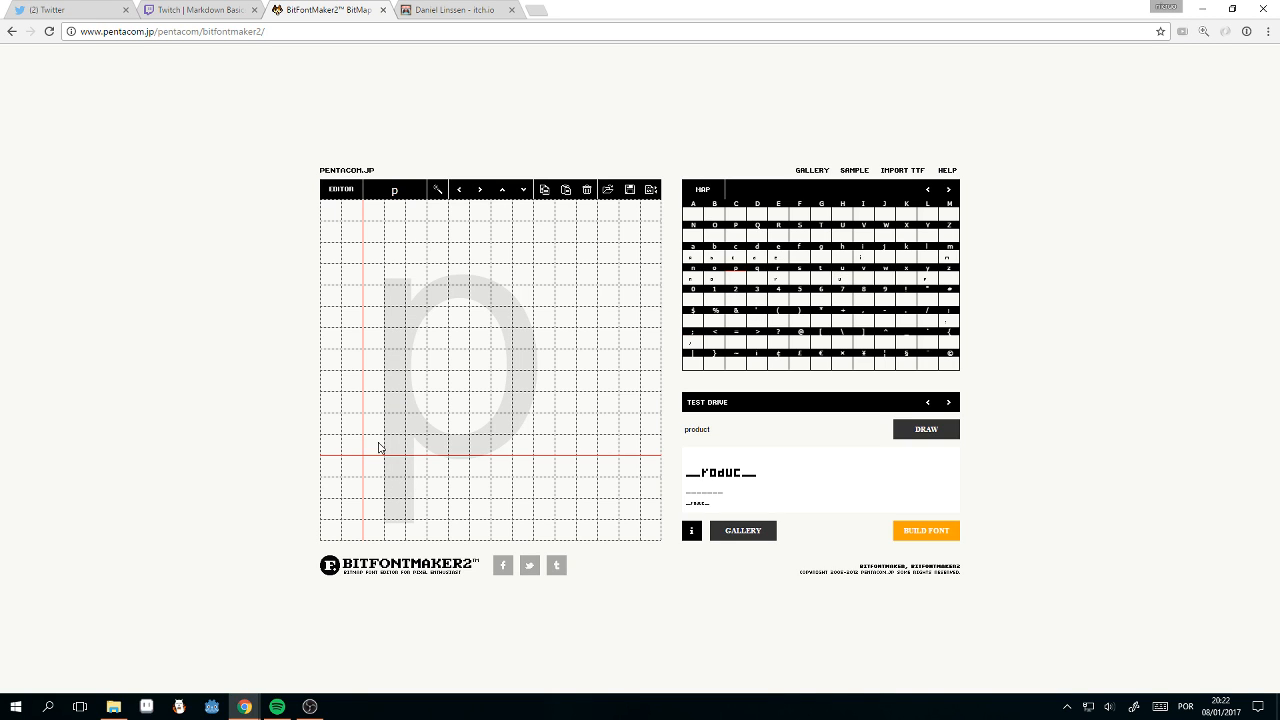
{"action": "mouse_move", "coordinate": [376, 447]}
{"action": "left_mouse_down"}
{"action": "mouse_move", "coordinate": [373, 377]}
{"action": "mouse_move", "coordinate": [406, 381]}
{"action": "mouse_move", "coordinate": [368, 383]}
{"action": "mouse_move", "coordinate": [414, 390]}
{"action": "mouse_move", "coordinate": [417, 426]}
{"action": "mouse_move", "coordinate": [419, 376]}
{"action": "left_mouse_up"}
{"action": "left_click", "coordinate": [404, 381]}
{"action": "left_click", "coordinate": [414, 388]}
{"action": "left_click", "coordinate": [402, 418]}
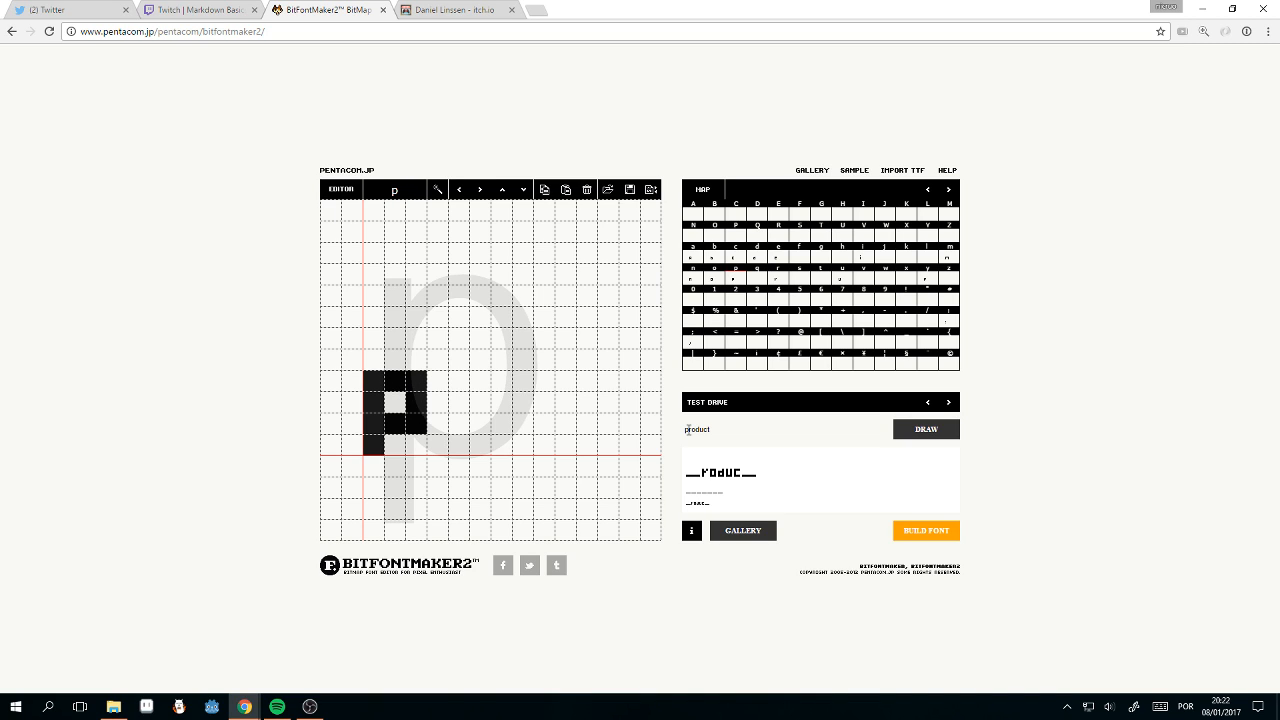
{"action": "left_click", "coordinate": [925, 429]}
Step: Append a semicolon to the test text "product" and redraw the preview
{"action": "left_click", "coordinate": [730, 430]}
{"action": "type", "text": ";"}
{"action": "left_click", "coordinate": [900, 432]}
Step: Draw the lowercase t with a 3-pixel top bar, a centre stem 4 pixels tall and a lower-right foot pixel, and preview it
{"action": "left_click", "coordinate": [819, 282]}
{"action": "mouse_move", "coordinate": [392, 442]}
{"action": "left_mouse_down"}
{"action": "mouse_move", "coordinate": [400, 393]}
{"action": "mouse_move", "coordinate": [371, 383]}
{"action": "mouse_move", "coordinate": [423, 392]}
{"action": "left_mouse_up"}
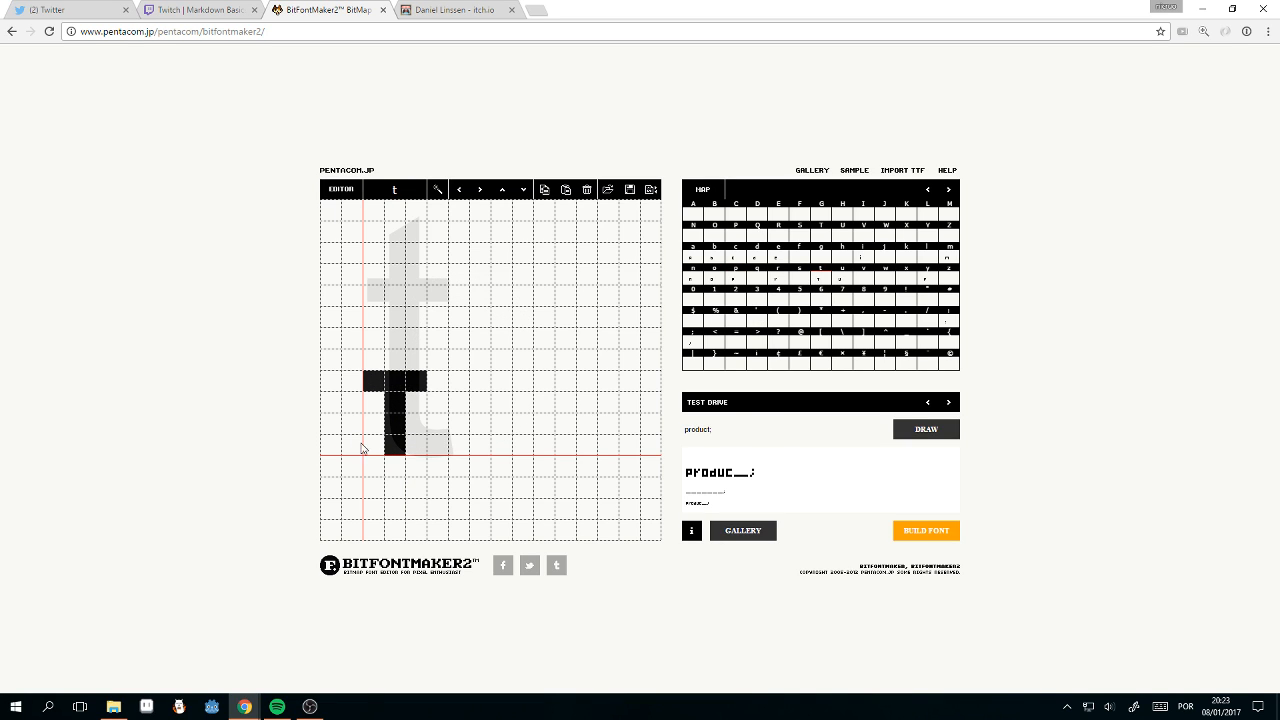
{"action": "left_click", "coordinate": [413, 451]}
{"action": "left_click", "coordinate": [918, 434]}
Step: Remove the foot pixel of the lowercase t, keep its full 3-pixel top bar, and redraw the preview
{"action": "left_click", "coordinate": [420, 389]}
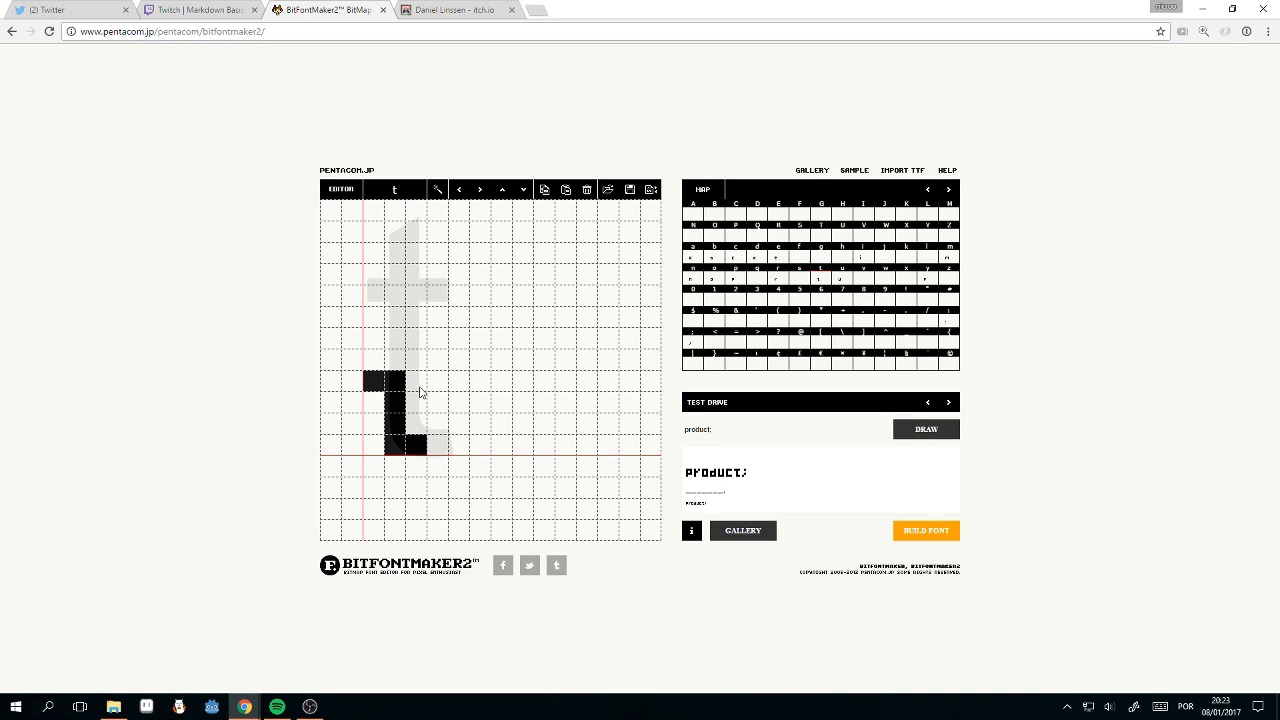
{"action": "left_click", "coordinate": [420, 390]}
{"action": "left_click", "coordinate": [416, 445]}
{"action": "left_click", "coordinate": [926, 429]}
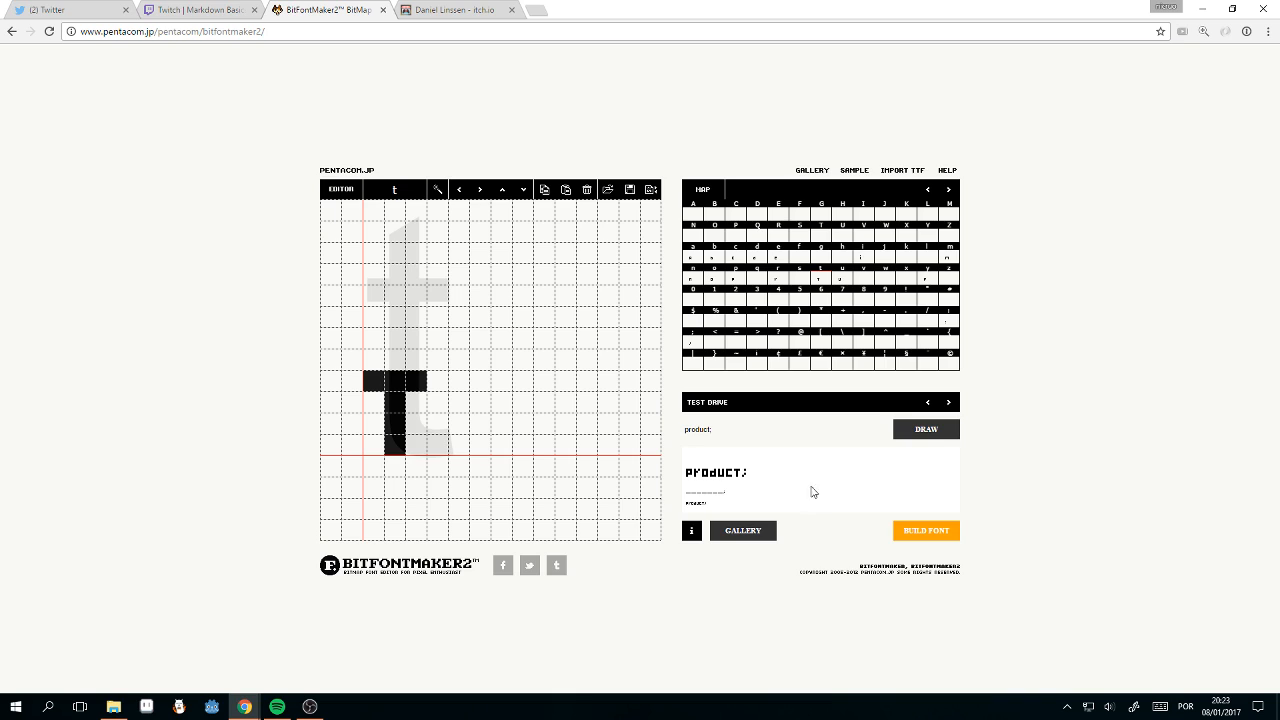
Step: Try the lowercase t with a foot pixel on the baseline again, preview it, and remove the pixel
{"action": "left_click", "coordinate": [421, 452]}
{"action": "double_click", "coordinate": [973, 437]}
{"action": "left_click", "coordinate": [921, 440]}
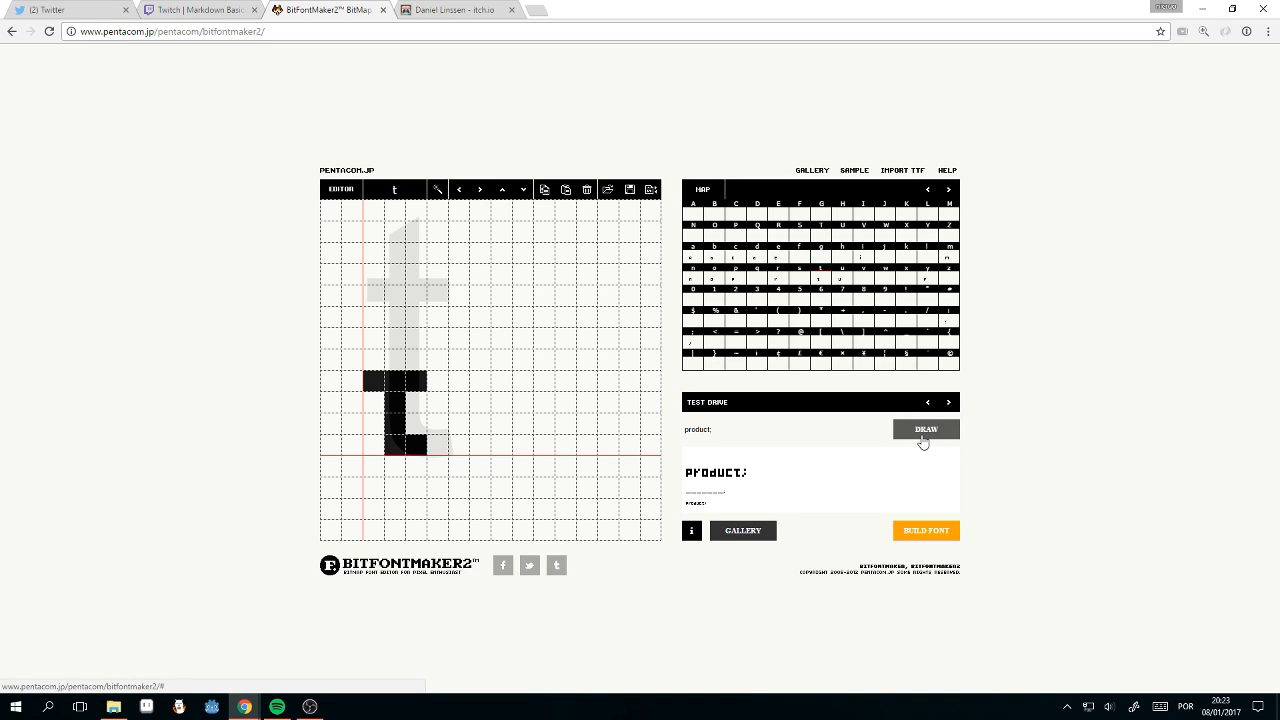
{"action": "left_click", "coordinate": [413, 446]}
Step: Select the whole word in the test text
{"action": "left_click", "coordinate": [731, 432]}
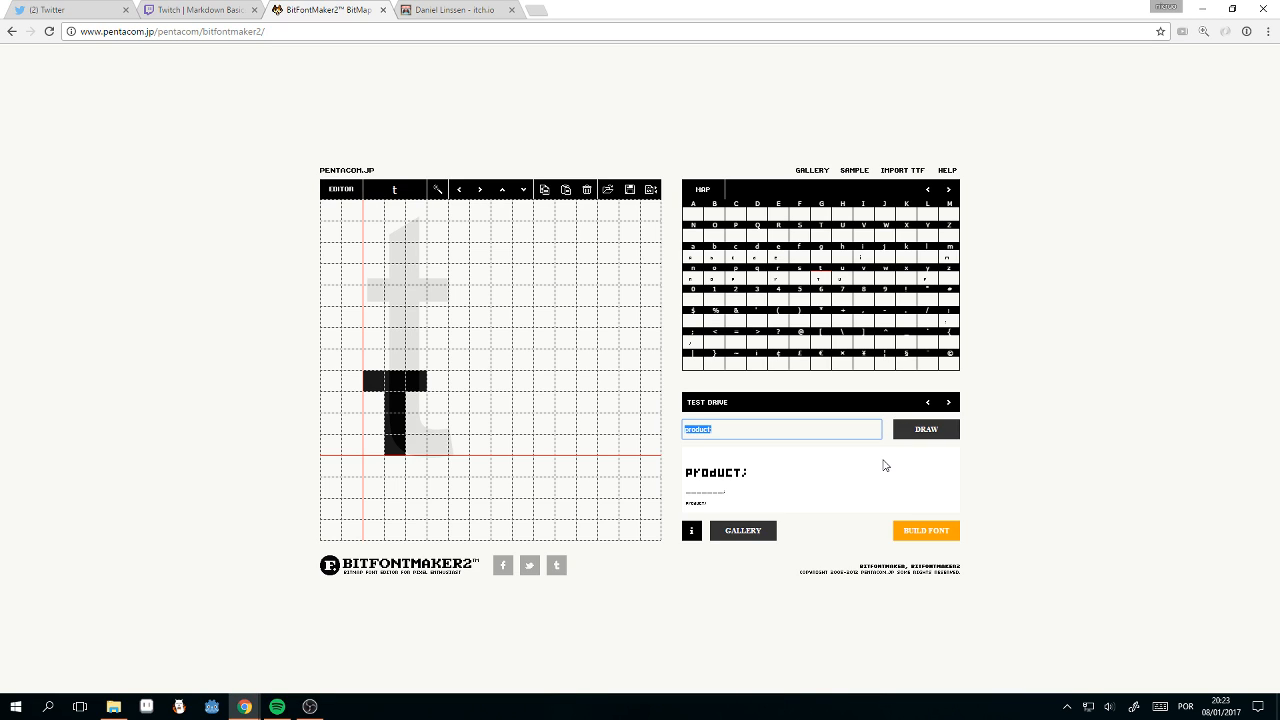
{"action": "left_click", "coordinate": [750, 434]}
{"action": "left_click_drag", "start_coordinate": [740, 435], "coordinate": [621, 422]}
Step: Close the Twitch Markdown Basics and itch.io browser tabs
{"action": "left_click", "coordinate": [187, 12]}
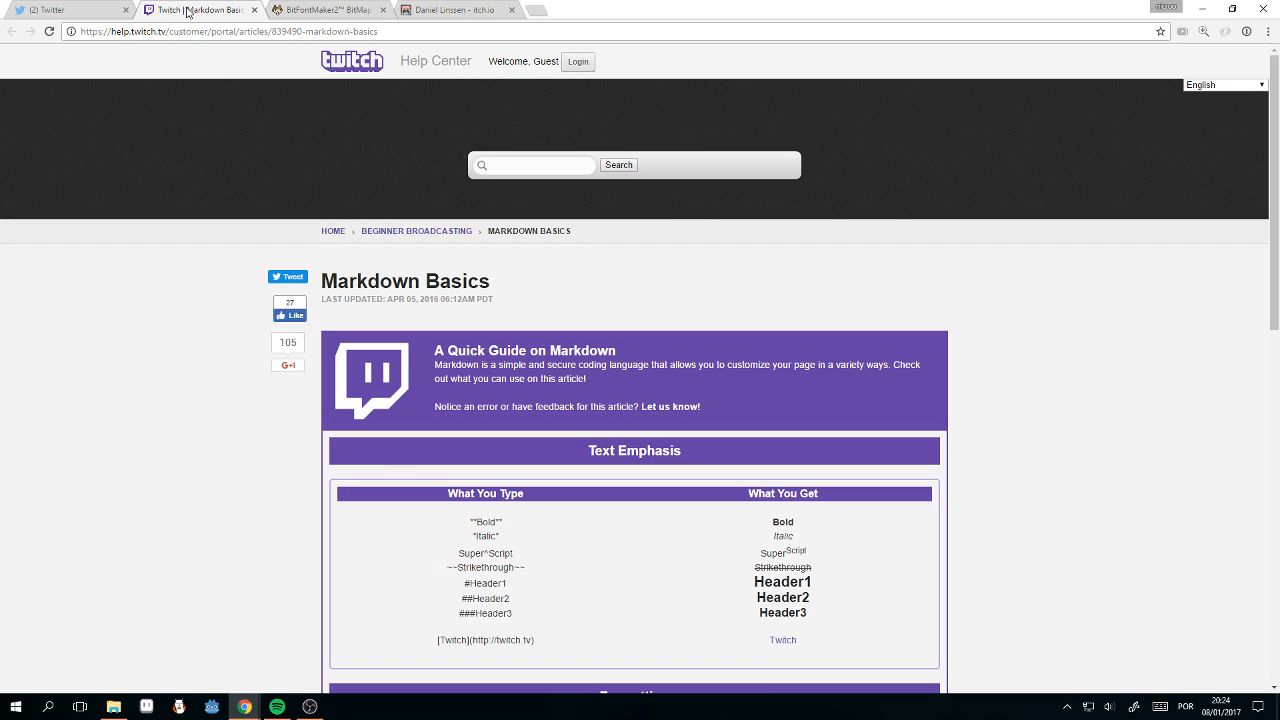
{"action": "middle_click", "coordinate": [187, 12]}
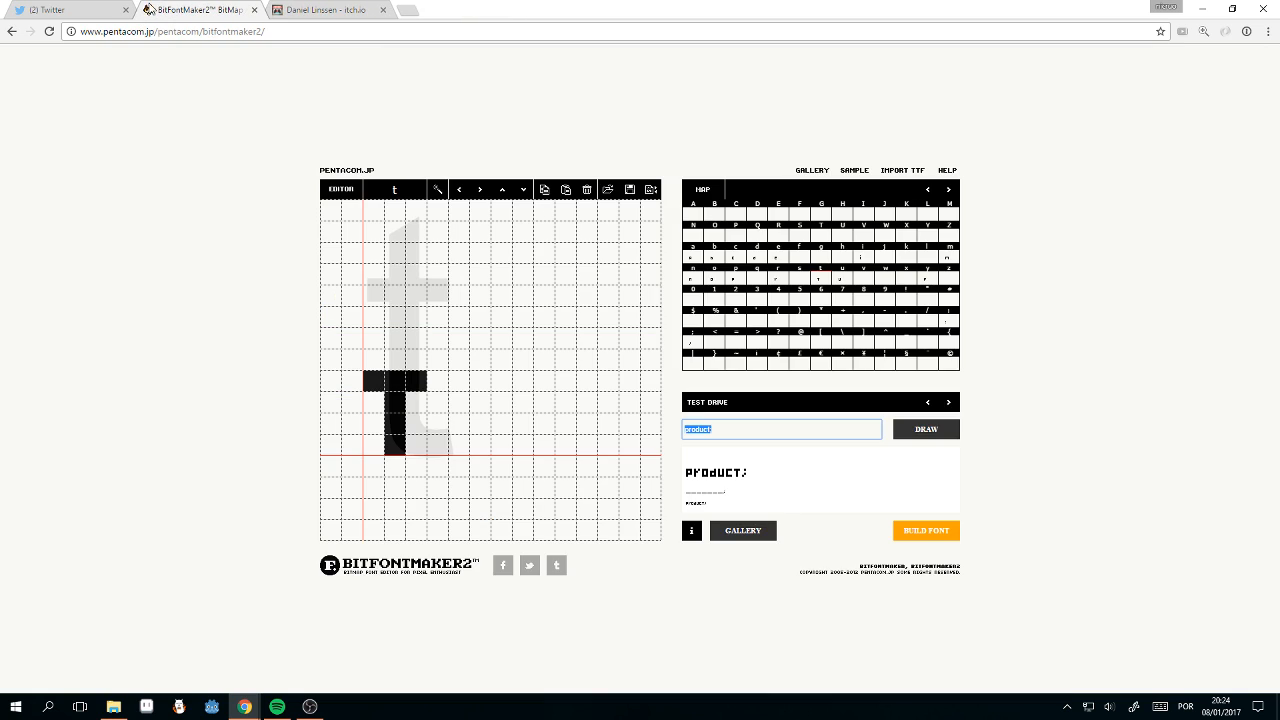
{"action": "middle_click", "coordinate": [332, 10]}
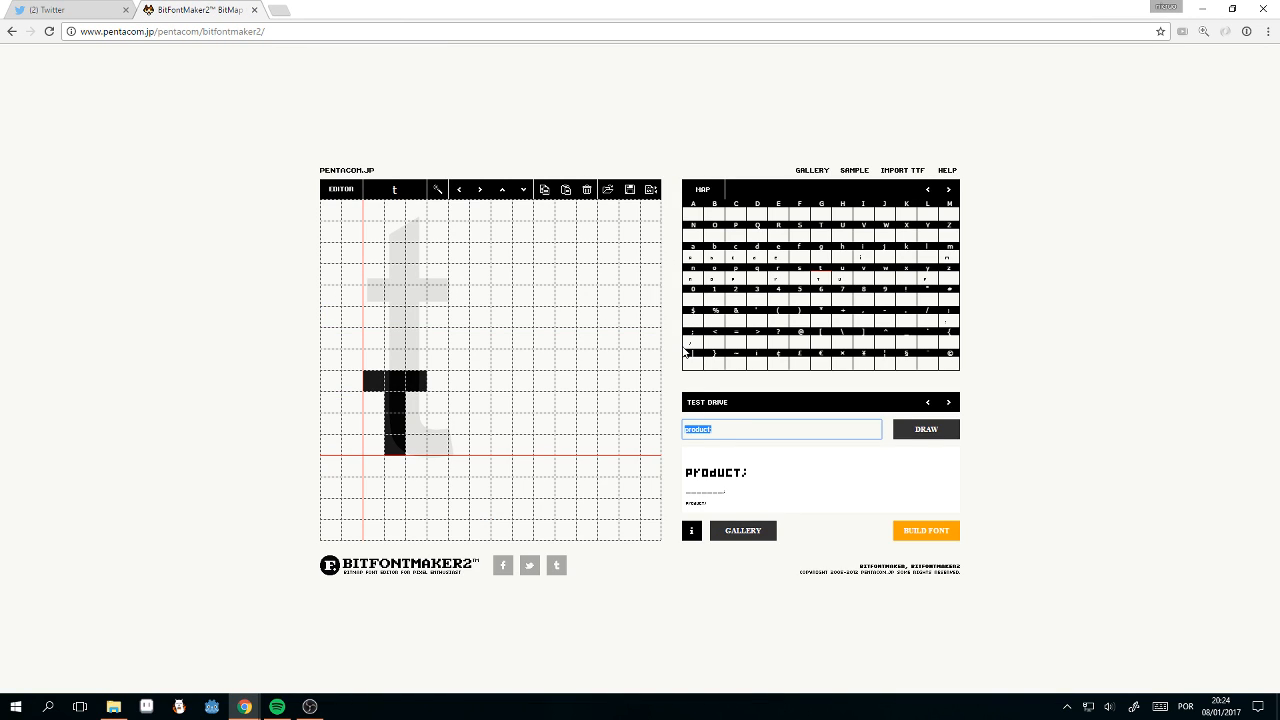
Step: Replace the test text with "test" and draw its preview
{"action": "left_click", "coordinate": [765, 435]}
{"action": "left_click_drag", "start_coordinate": [765, 435], "coordinate": [563, 397]}
{"action": "type", "text": "test"}
{"action": "key", "text": "Return"}
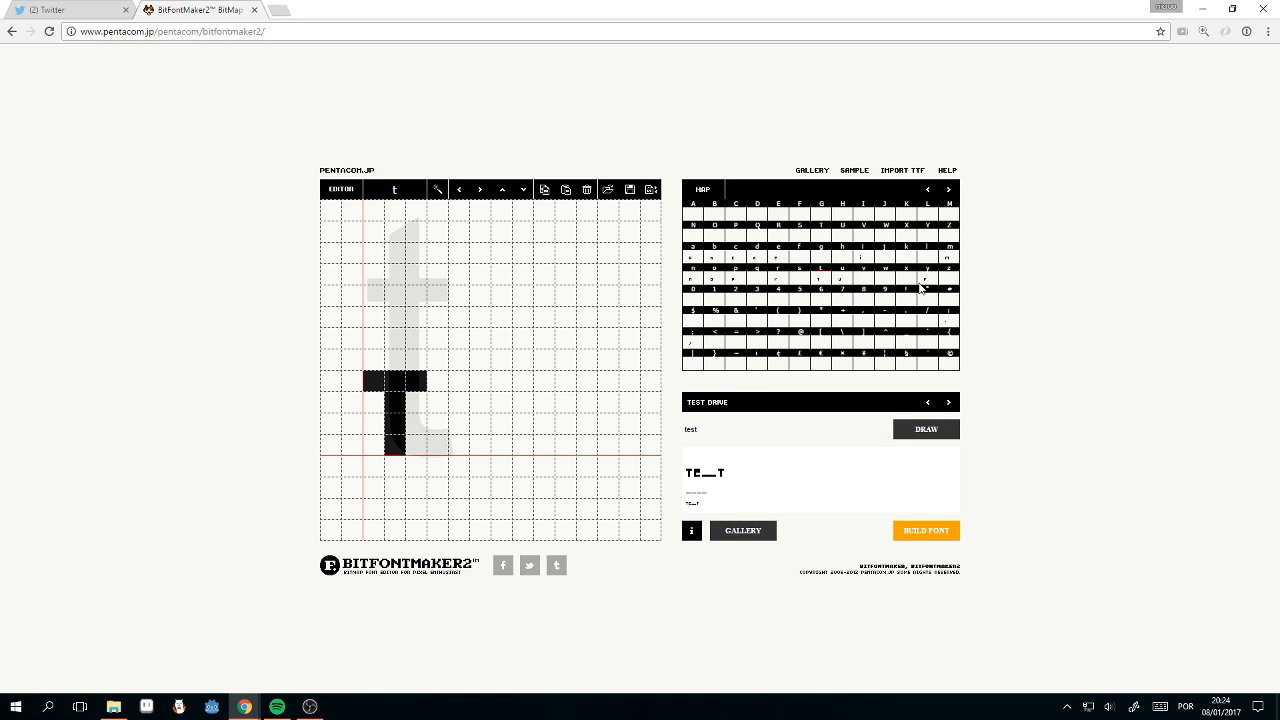
Step: Draw the lowercase s with 3-pixel top and baseline bars, a left pixel in row two and two right pixels in row three; redraw the preview
{"action": "left_click", "coordinate": [795, 284]}
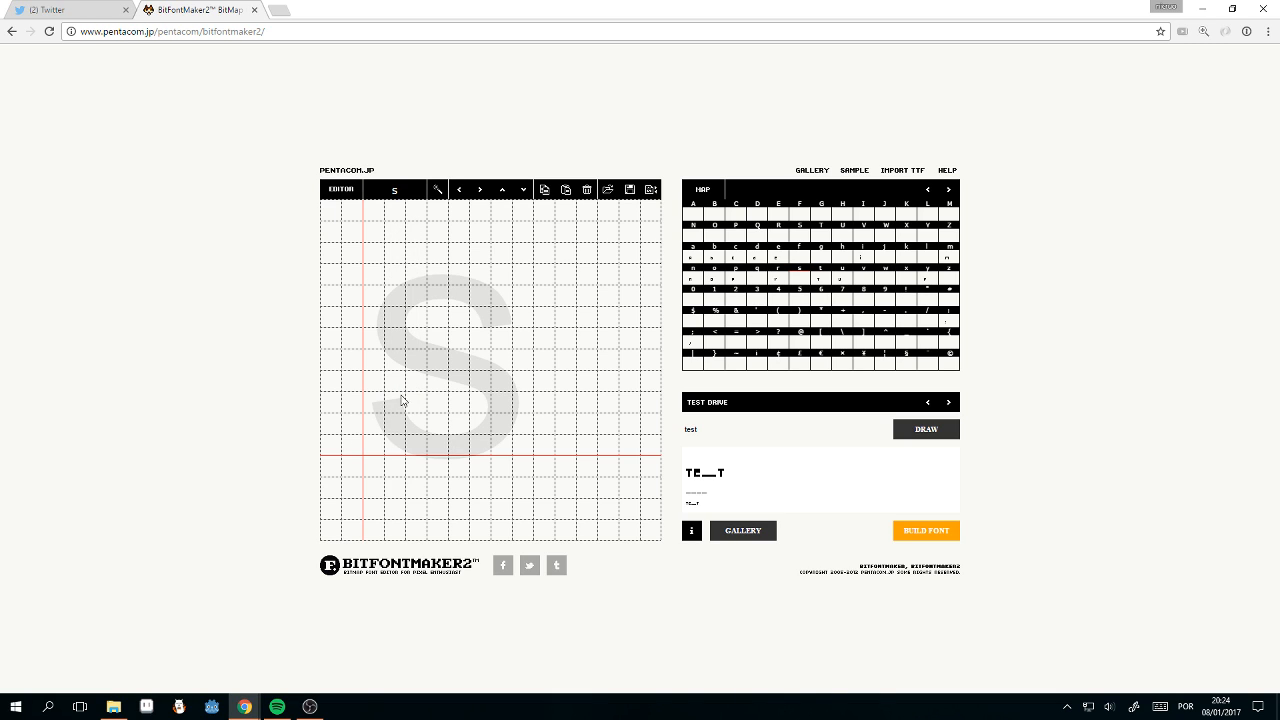
{"action": "mouse_move", "coordinate": [416, 385]}
{"action": "left_mouse_down"}
{"action": "mouse_move", "coordinate": [376, 384]}
{"action": "mouse_move", "coordinate": [374, 400]}
{"action": "mouse_move", "coordinate": [415, 428]}
{"action": "mouse_move", "coordinate": [418, 449]}
{"action": "mouse_move", "coordinate": [371, 449]}
{"action": "left_mouse_up"}
{"action": "left_click", "coordinate": [376, 402]}
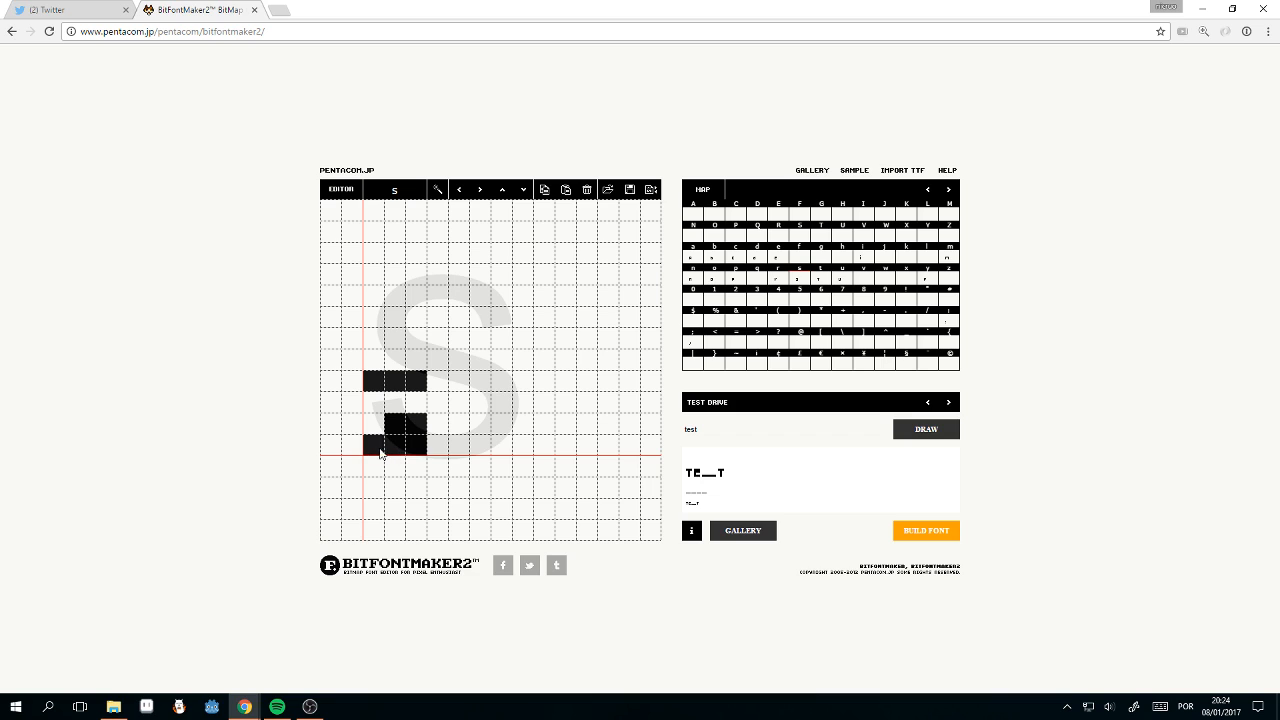
{"action": "left_click", "coordinate": [378, 406]}
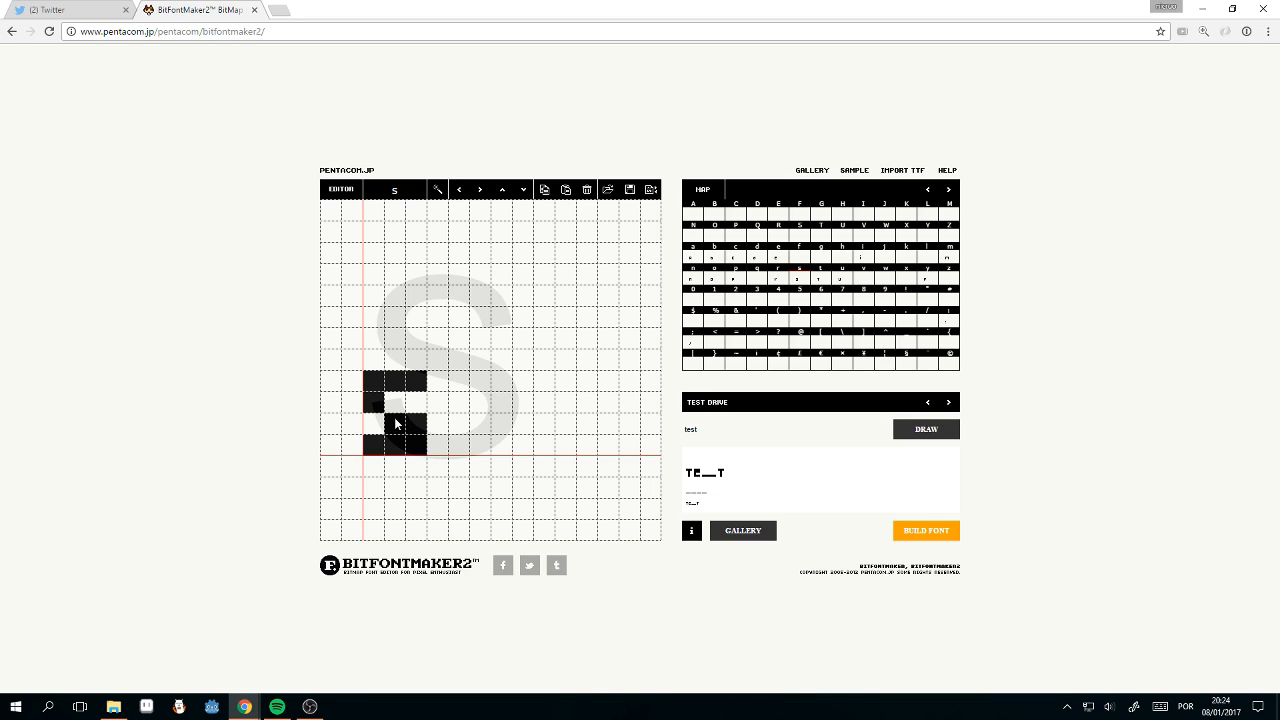
{"action": "left_click", "coordinate": [910, 531]}
{"action": "left_click", "coordinate": [562, 380]}
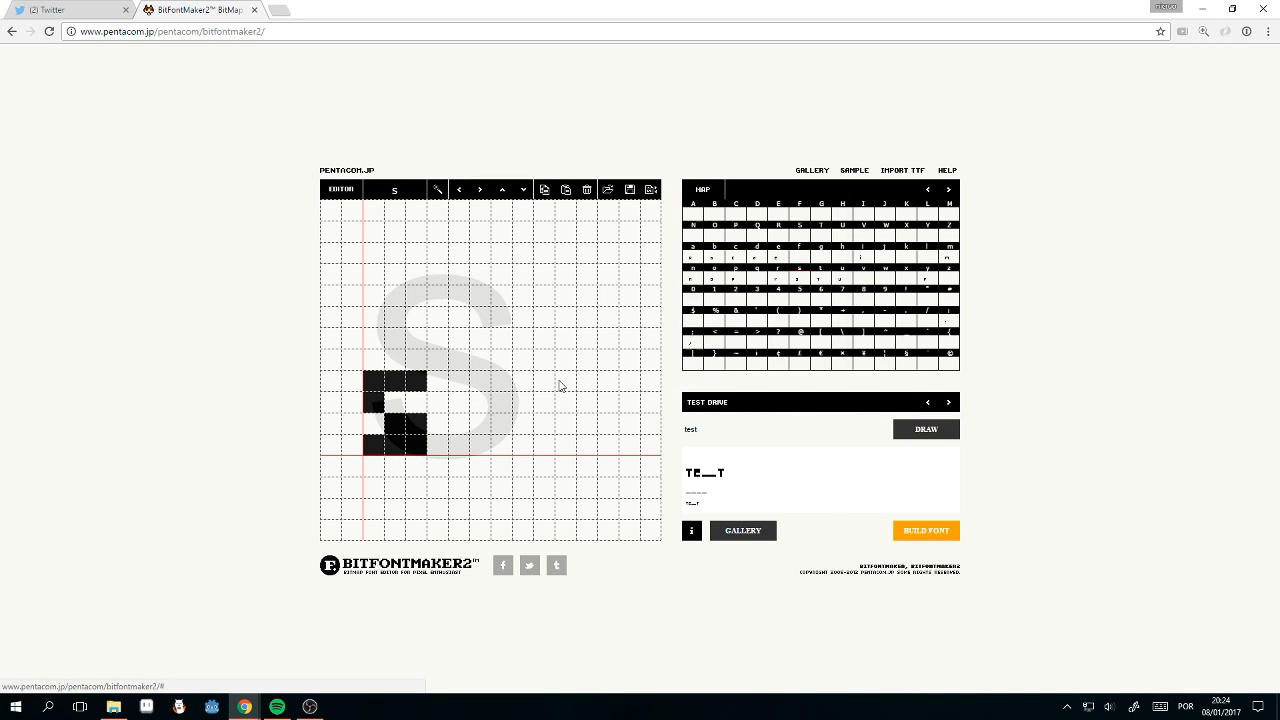
{"action": "left_click", "coordinate": [932, 430]}
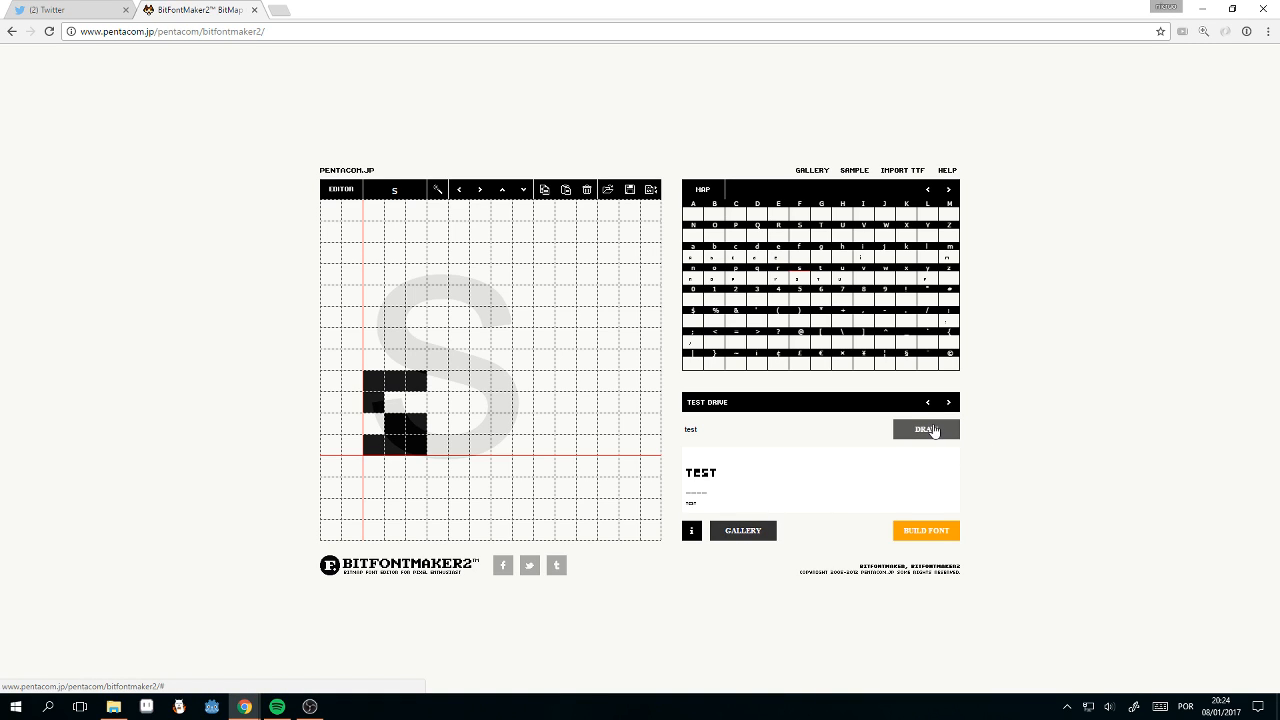
Step: Try the lowercase s without individual pixels in its lower three rows, and restore them
{"action": "left_click", "coordinate": [398, 440]}
{"action": "left_click", "coordinate": [395, 448]}
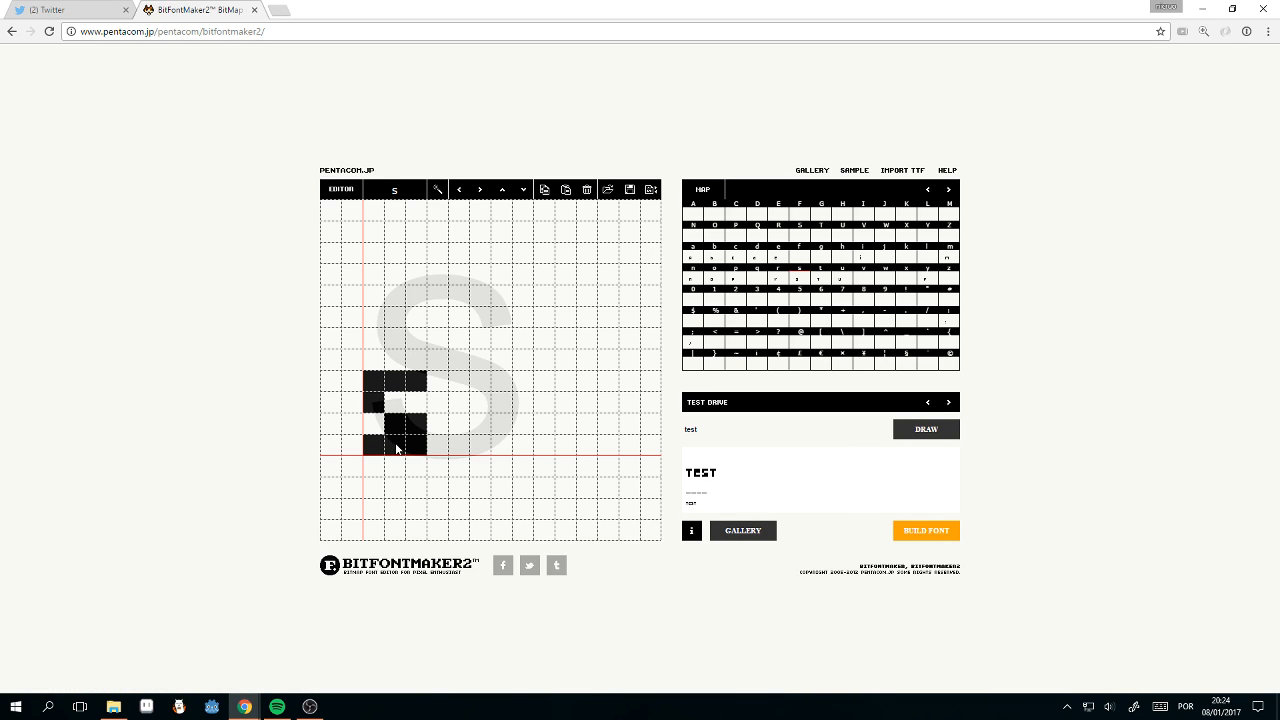
{"action": "left_click", "coordinate": [396, 424]}
{"action": "left_click", "coordinate": [382, 410]}
{"action": "left_click", "coordinate": [398, 418]}
{"action": "left_click", "coordinate": [378, 406]}
Step: Preview the test text "test my font" and draw the lowercase f as a 4-pixel stem with one-pixel arms in its first and third rows
{"action": "left_click", "coordinate": [731, 430]}
{"action": "left_click", "coordinate": [897, 432]}
{"action": "left_click", "coordinate": [800, 259]}
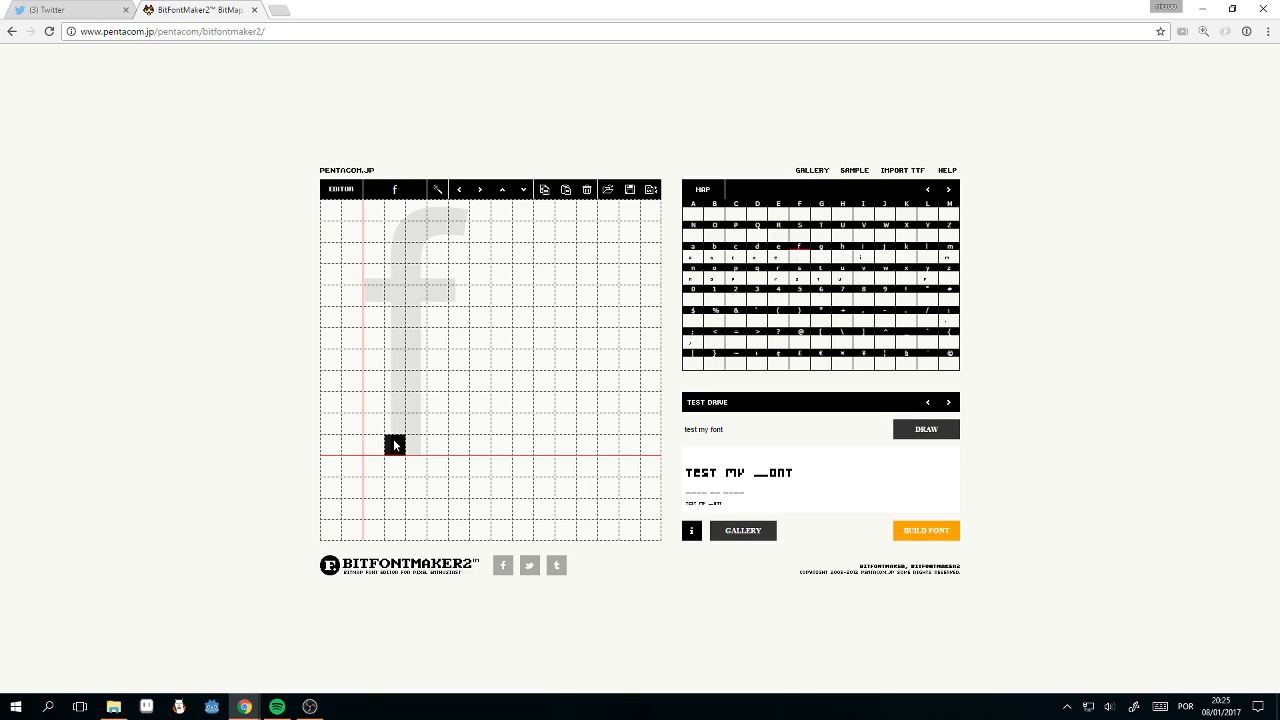
{"action": "left_click_drag", "start_coordinate": [381, 446], "coordinate": [379, 391]}
{"action": "left_click", "coordinate": [390, 382]}
{"action": "left_click", "coordinate": [395, 423]}
{"action": "left_click", "coordinate": [910, 433]}
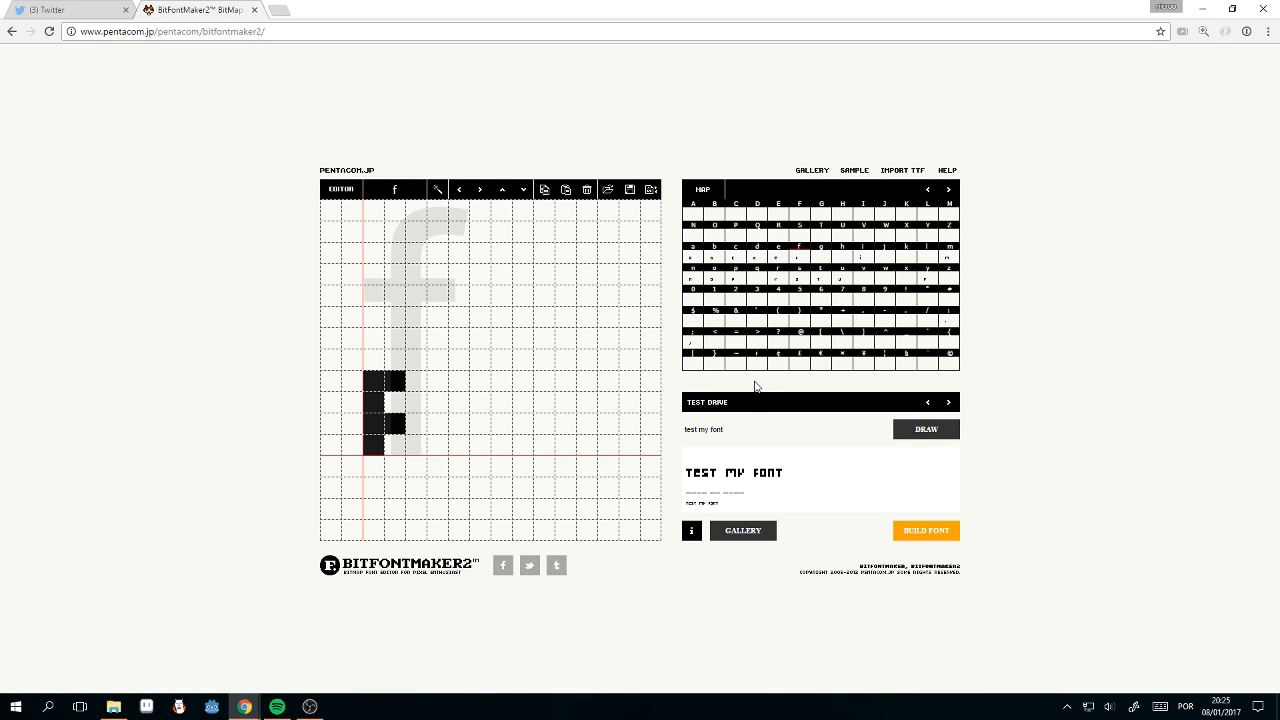
Step: Draw the lowercase q as a hollow 3-by-3 pixel square with a tail pixel under its right side on the baseline
{"action": "left_click", "coordinate": [758, 284]}
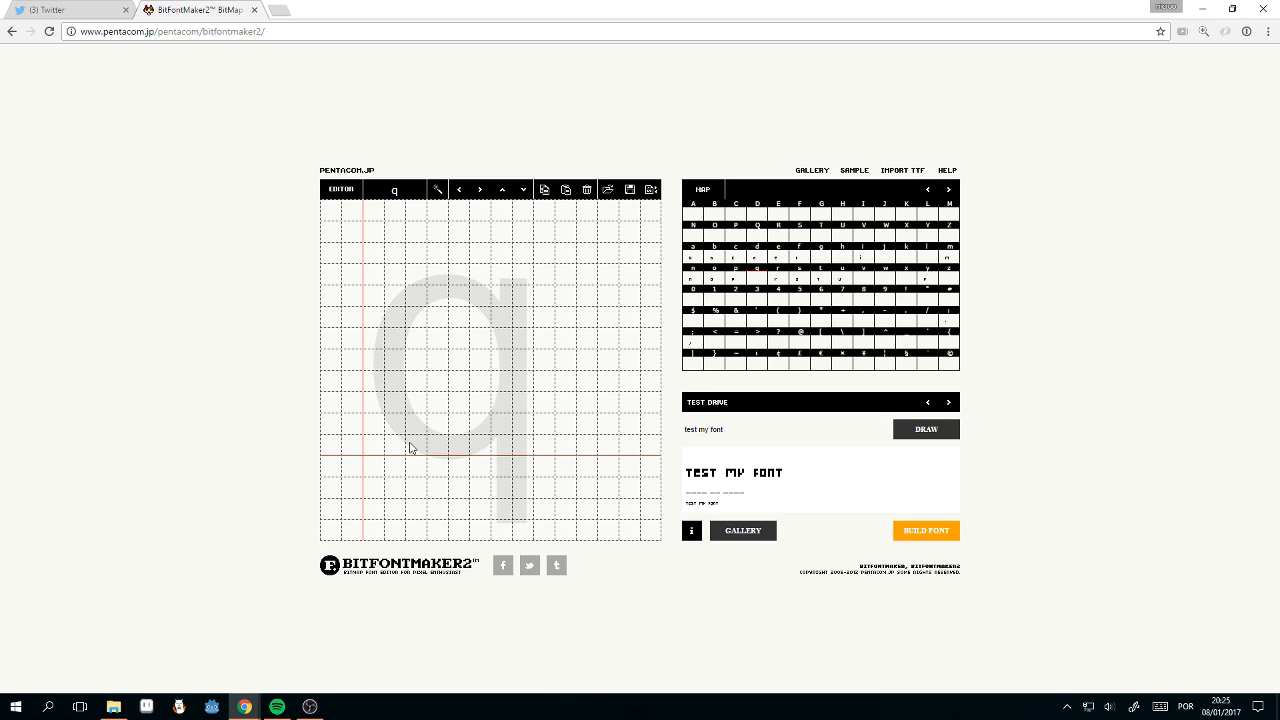
{"action": "left_click_drag", "start_coordinate": [408, 445], "coordinate": [407, 394]}
{"action": "left_click", "coordinate": [350, 390]}
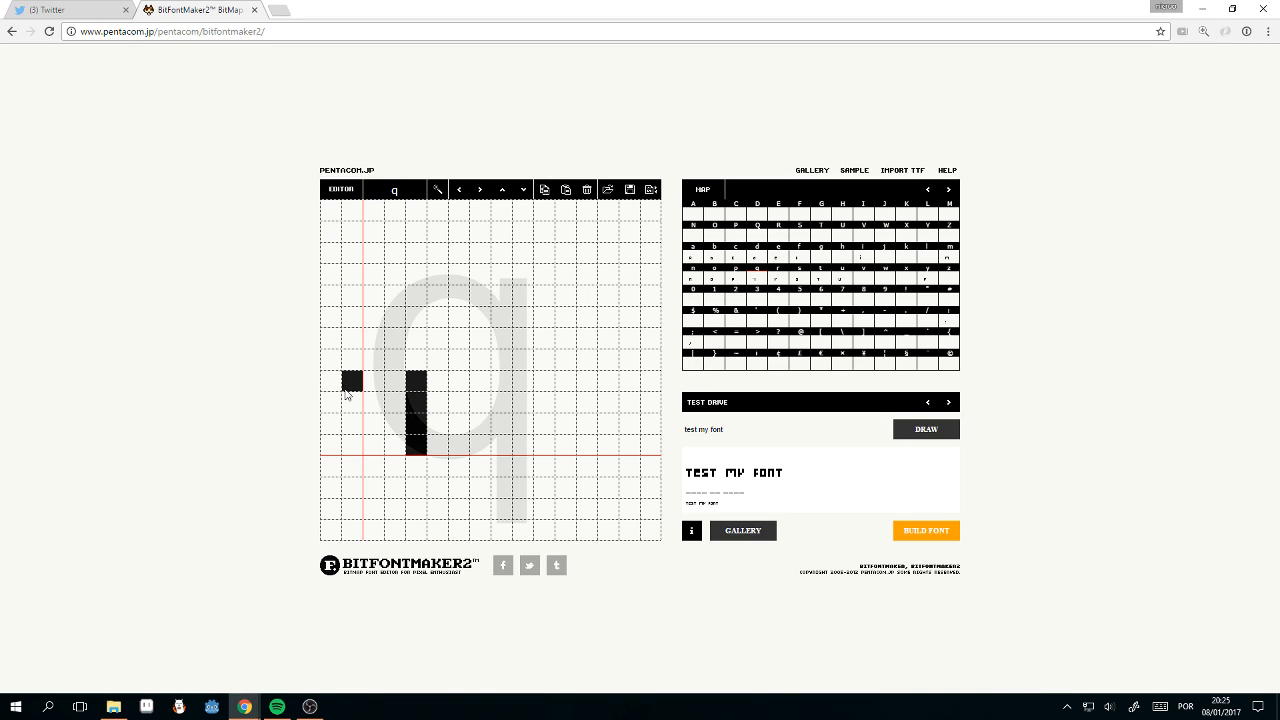
{"action": "left_click", "coordinate": [348, 390]}
{"action": "mouse_move", "coordinate": [366, 385]}
{"action": "left_mouse_down"}
{"action": "mouse_move", "coordinate": [377, 420]}
{"action": "mouse_move", "coordinate": [395, 422]}
{"action": "left_mouse_up"}
{"action": "left_click", "coordinate": [401, 383]}
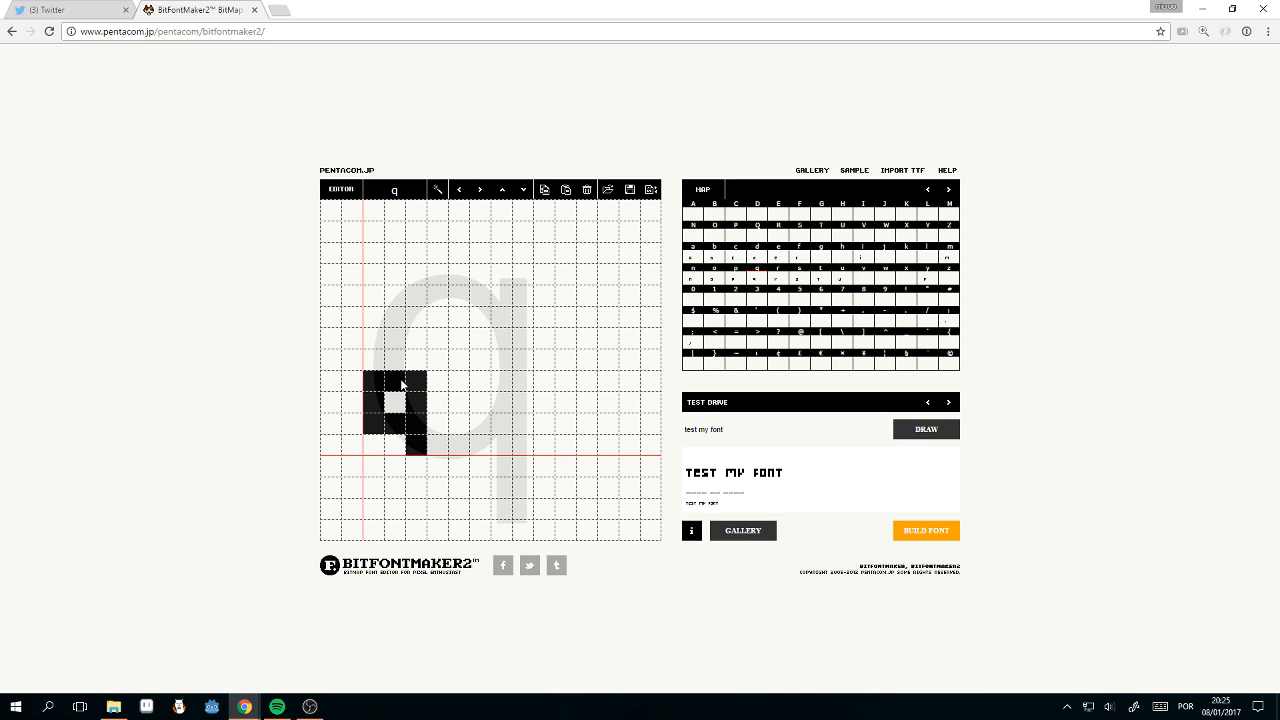
Step: Change the test text to "quantity" and draw its preview
{"action": "left_click", "coordinate": [941, 432]}
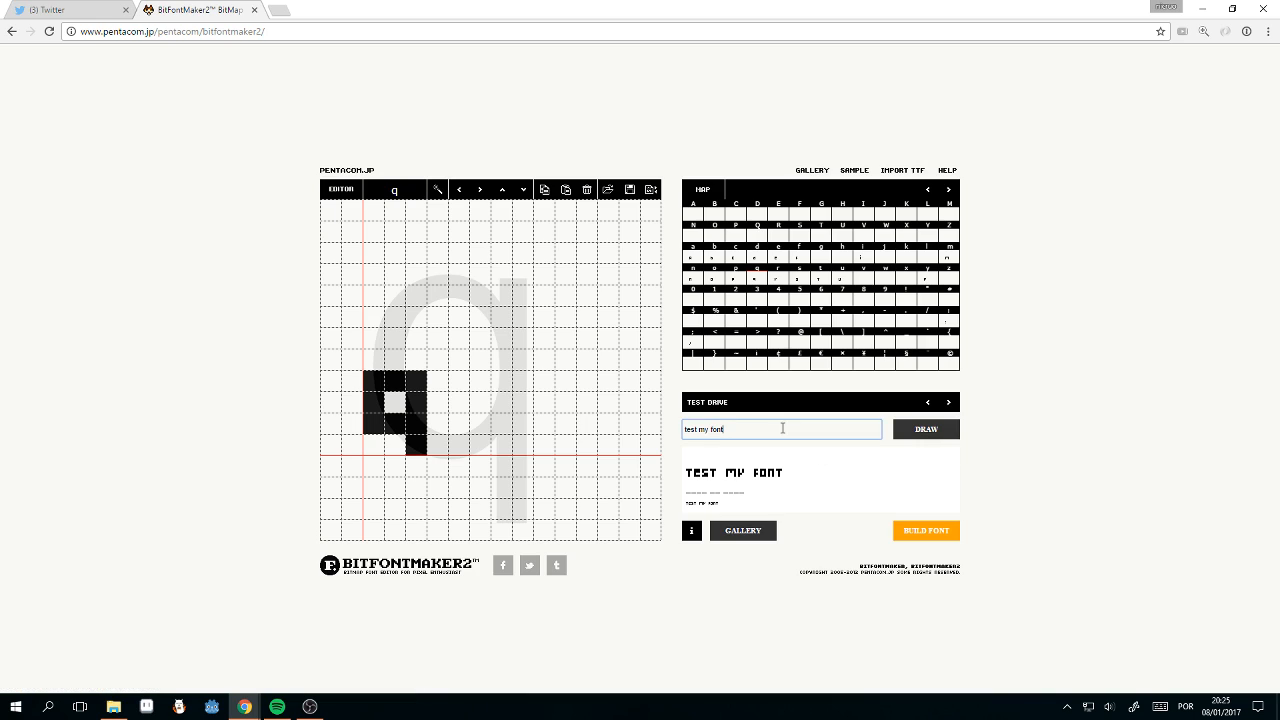
{"action": "type", "text": "quantity"}
{"action": "left_click", "coordinate": [896, 430]}
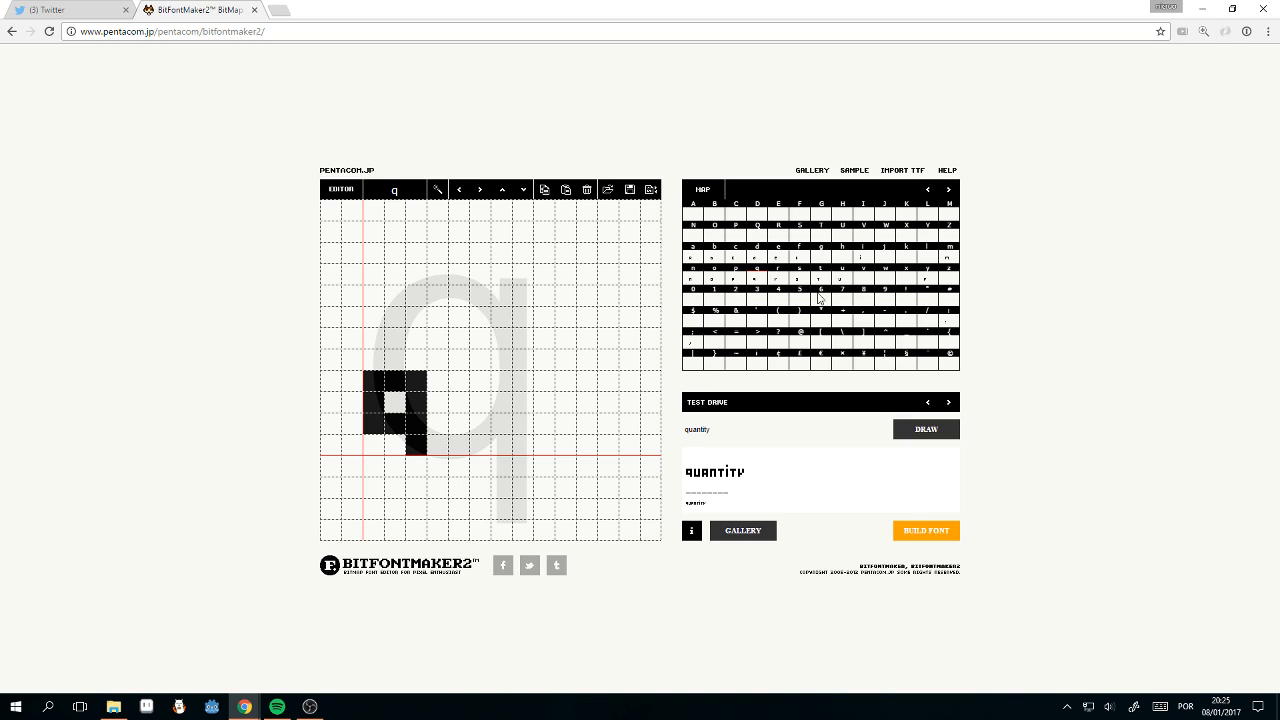
Step: Preview the test text "jump" and draw the lowercase j as a 4-pixel stem with a foot pixel to its left on the baseline
{"action": "left_click", "coordinate": [880, 258]}
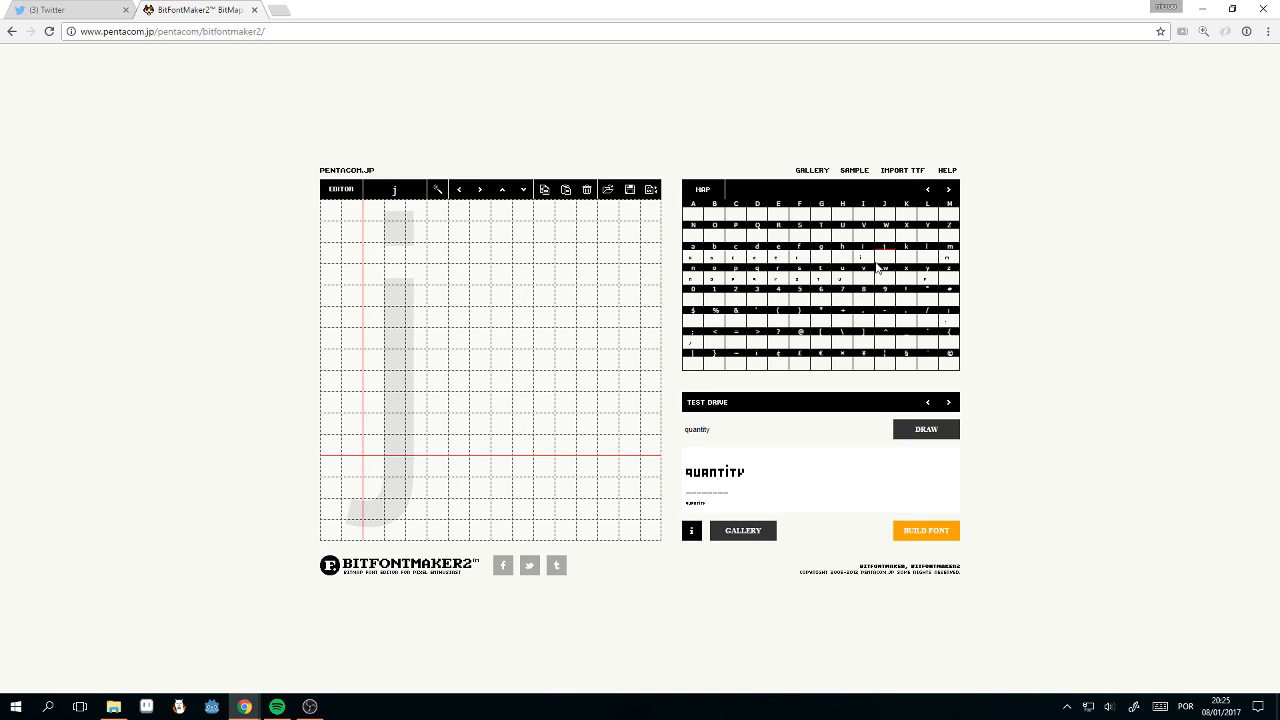
{"action": "left_click", "coordinate": [741, 428]}
{"action": "type", "text": "jump"}
{"action": "key", "text": "Tab"}
{"action": "key", "text": "Return"}
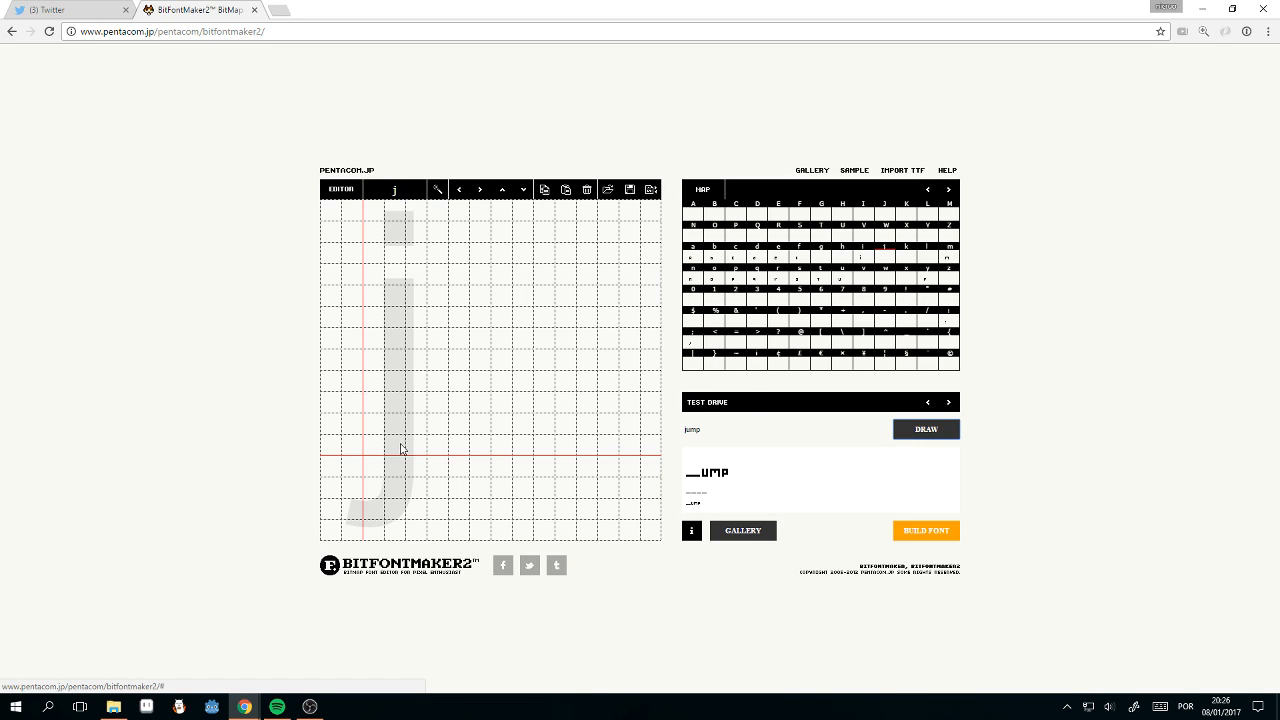
{"action": "mouse_move", "coordinate": [381, 447]}
{"action": "left_mouse_down"}
{"action": "mouse_move", "coordinate": [394, 446]}
{"action": "mouse_move", "coordinate": [395, 381]}
{"action": "left_mouse_up"}
{"action": "left_click", "coordinate": [902, 438]}
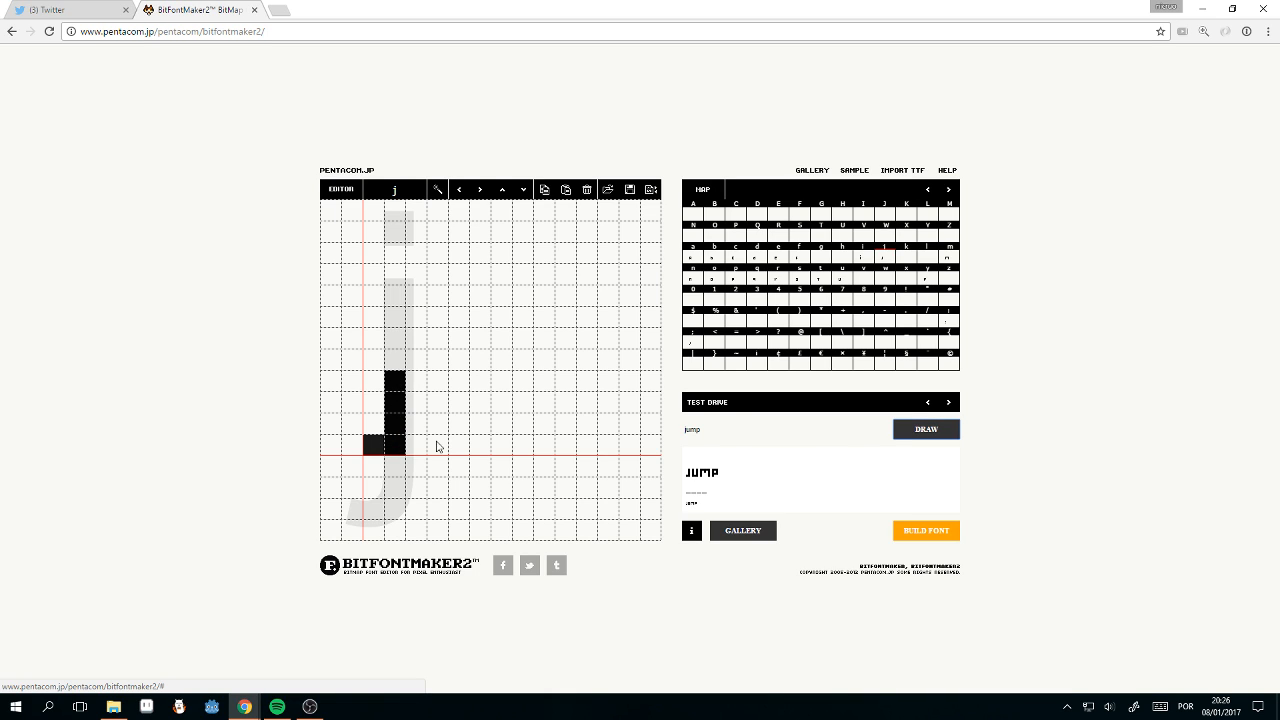
Step: Try the lowercase j without its baseline corner pixel in the preview, and restore the pixel
{"action": "left_click", "coordinate": [392, 444]}
{"action": "left_click", "coordinate": [915, 424]}
{"action": "left_click", "coordinate": [401, 445]}
{"action": "left_click", "coordinate": [915, 429]}
Step: Change the test text to "loading" and draw its preview
{"action": "key", "text": "shift+Tab"}
{"action": "type", "text": "loadin"}
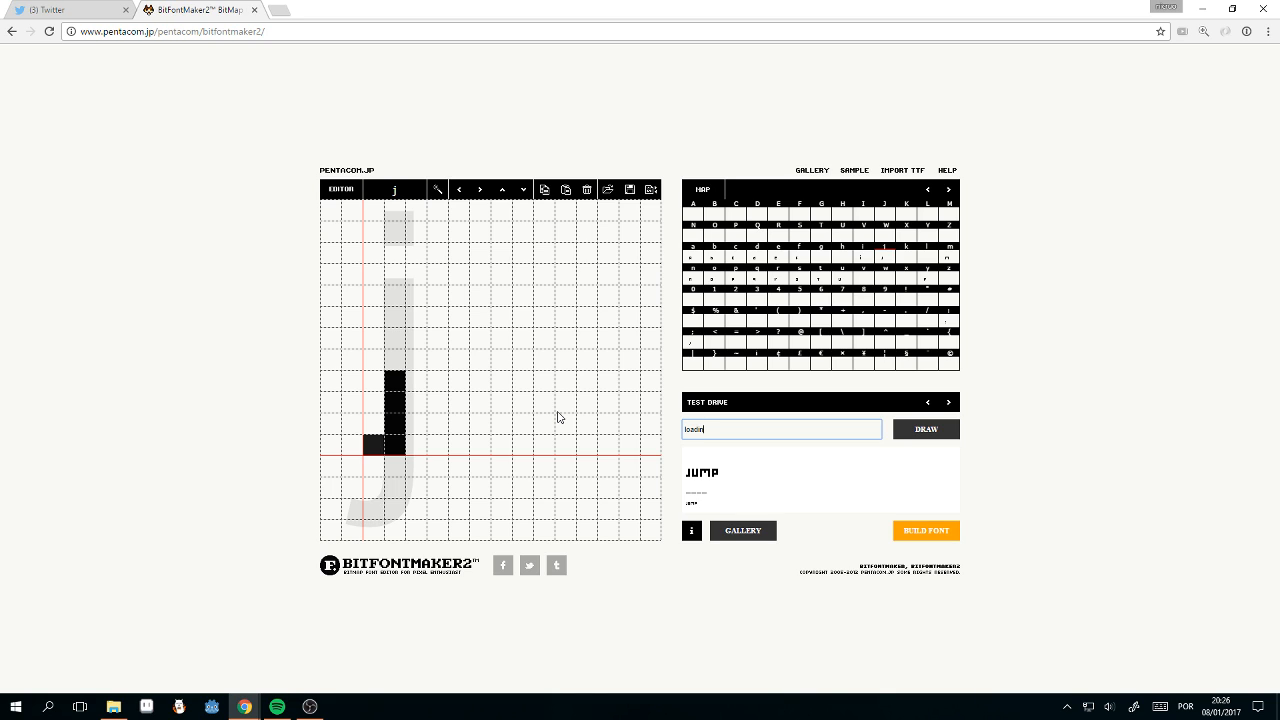
{"action": "type", "text": "g"}
{"action": "left_click", "coordinate": [914, 433]}
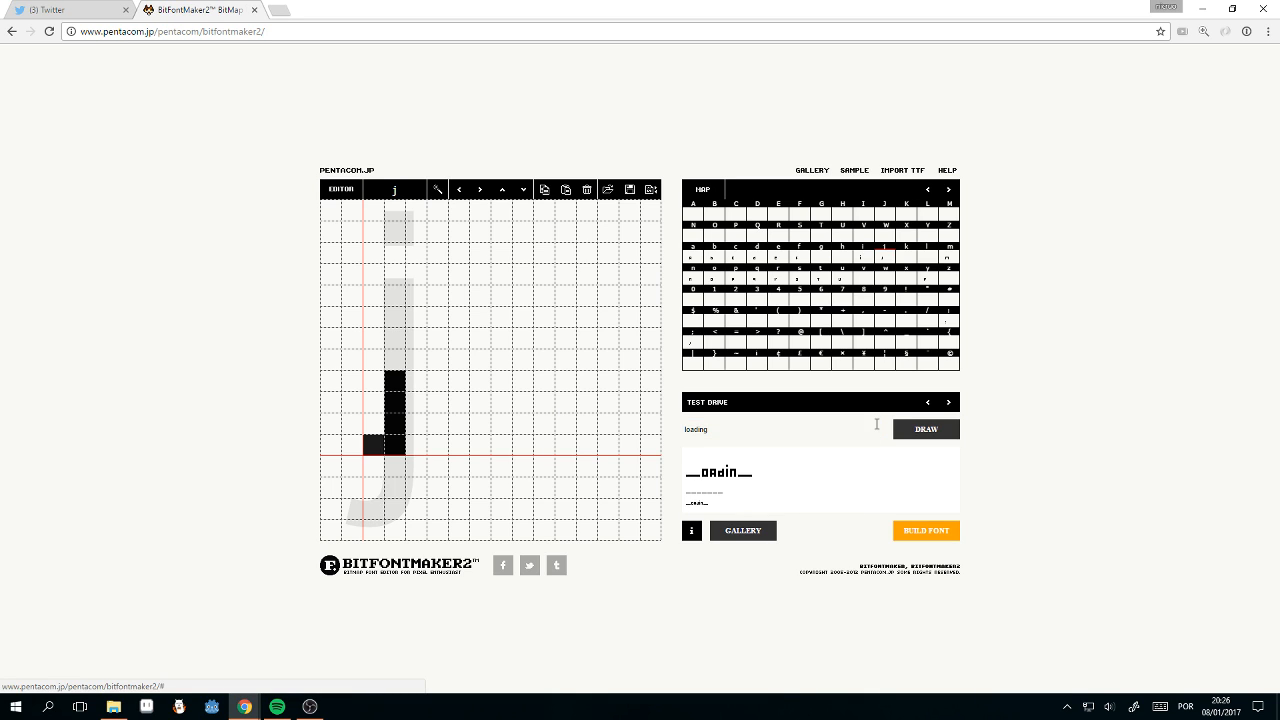
Step: Draw the lowercase l as a 4-pixel stem with a foot pixel to its right on the baseline, and redraw the preview
{"action": "left_click", "coordinate": [928, 257]}
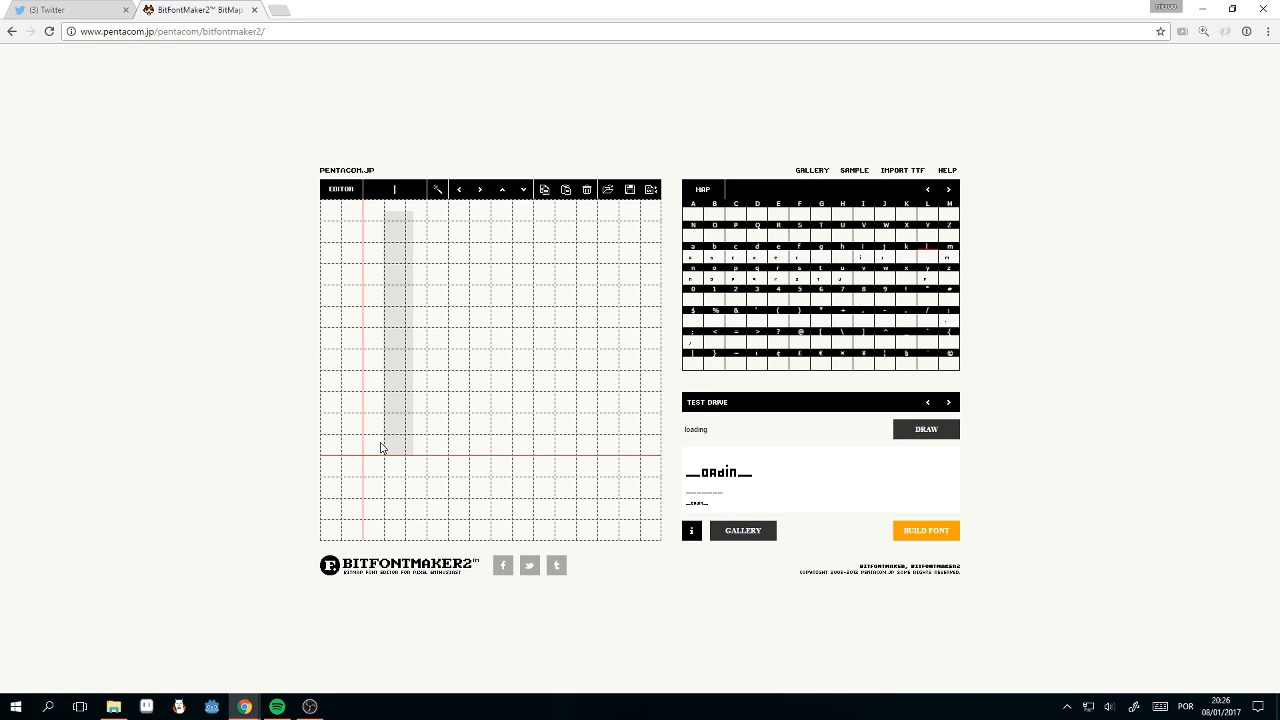
{"action": "left_click_drag", "start_coordinate": [383, 449], "coordinate": [378, 394]}
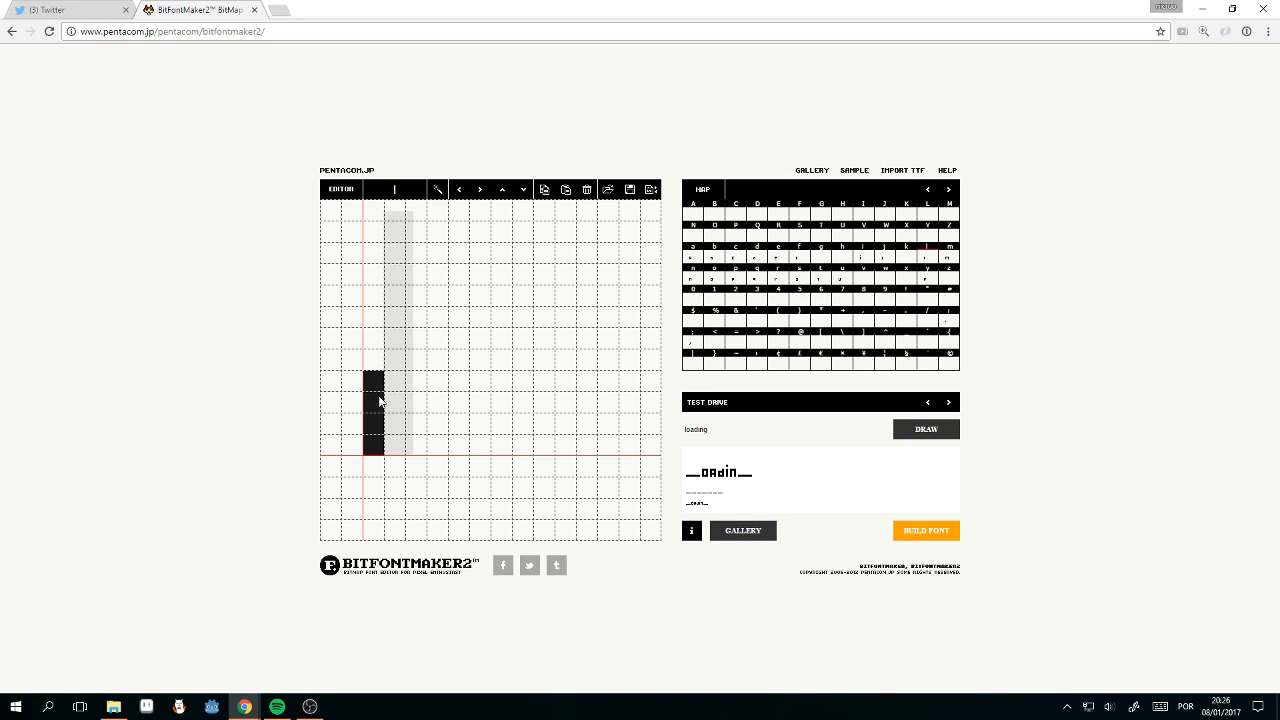
{"action": "left_click", "coordinate": [940, 429]}
{"action": "left_click", "coordinate": [395, 445]}
{"action": "left_click", "coordinate": [920, 430]}
Step: Draw the lowercase g as a hollow 3-by-3 pixel square with a tail pixel under its right side on the baseline
{"action": "left_click", "coordinate": [822, 252]}
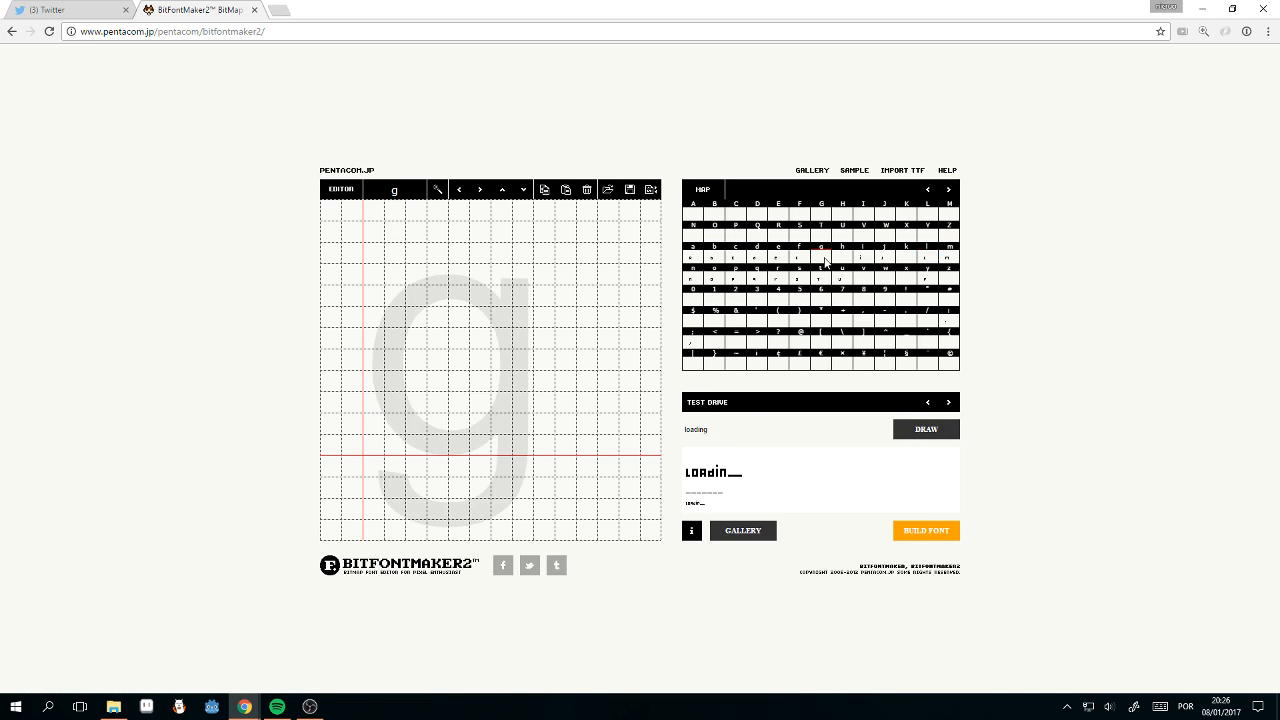
{"action": "mouse_move", "coordinate": [374, 421]}
{"action": "left_mouse_down"}
{"action": "mouse_move", "coordinate": [406, 423]}
{"action": "mouse_move", "coordinate": [392, 379]}
{"action": "mouse_move", "coordinate": [411, 377]}
{"action": "mouse_move", "coordinate": [397, 420]}
{"action": "left_mouse_up"}
{"action": "left_click", "coordinate": [397, 402]}
{"action": "left_click", "coordinate": [397, 402]}
{"action": "left_click", "coordinate": [395, 422]}
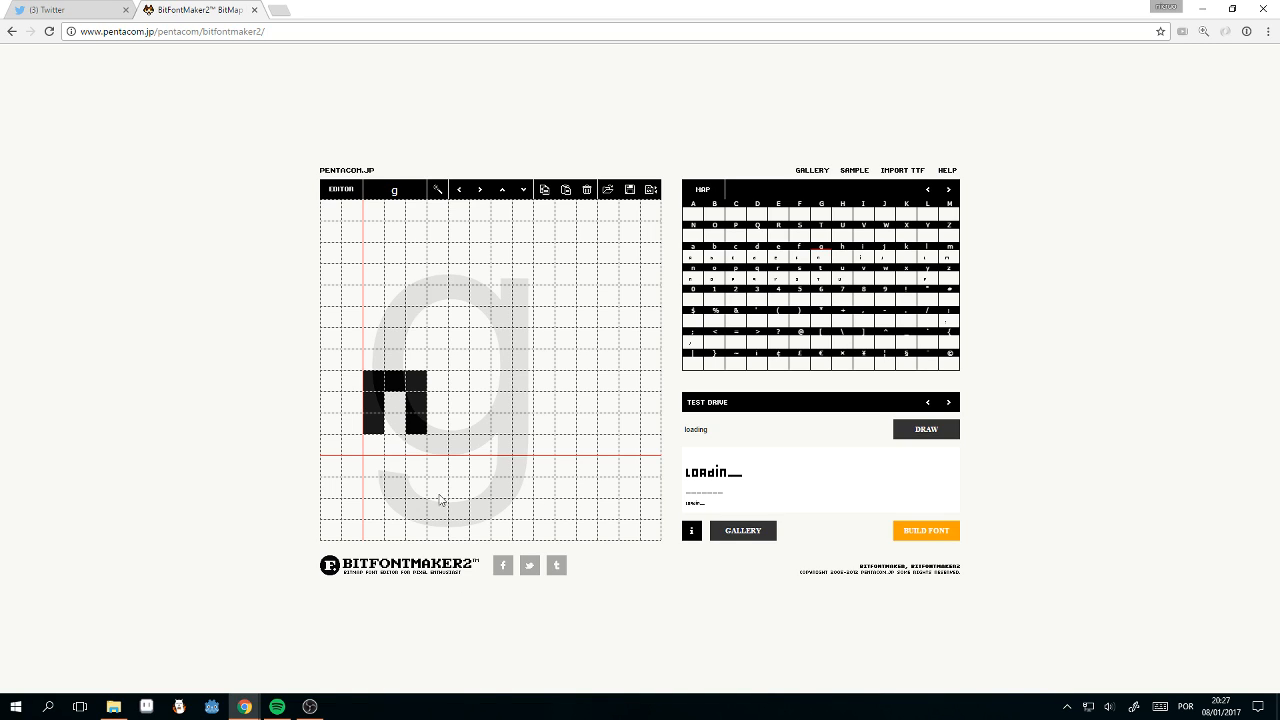
{"action": "left_click", "coordinate": [395, 427]}
{"action": "left_click", "coordinate": [414, 447]}
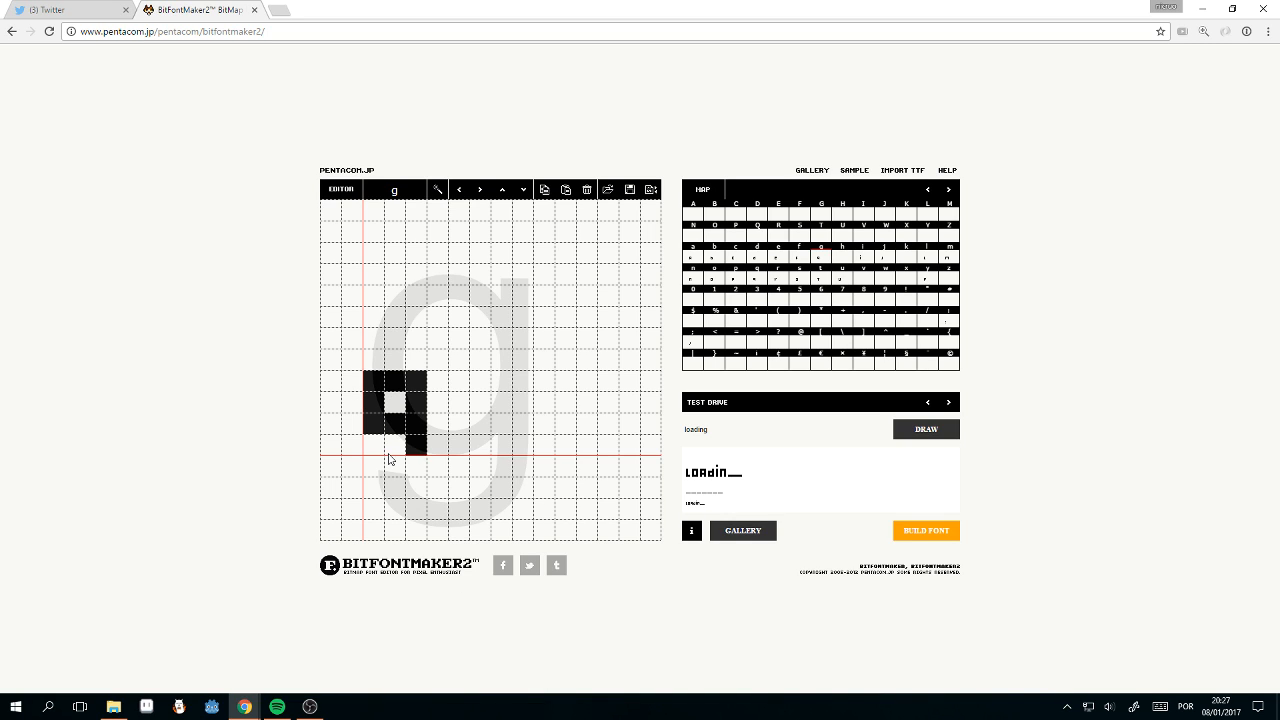
Step: Try the lowercase g with a full 3-pixel bar on the baseline and a gap at the left of its third row
{"action": "left_click", "coordinate": [390, 454]}
{"action": "left_click", "coordinate": [393, 452]}
{"action": "left_click", "coordinate": [395, 444]}
{"action": "left_click", "coordinate": [395, 422]}
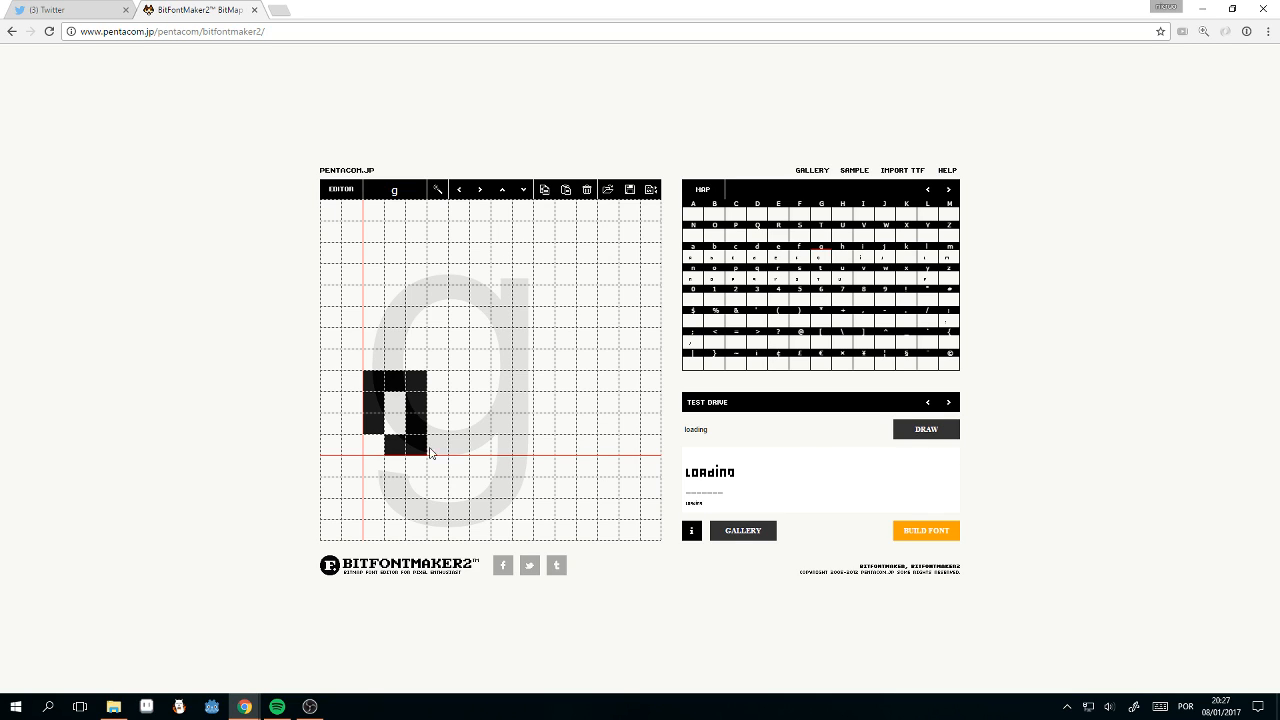
{"action": "left_click", "coordinate": [376, 446]}
{"action": "left_click", "coordinate": [396, 423]}
{"action": "left_click", "coordinate": [378, 423]}
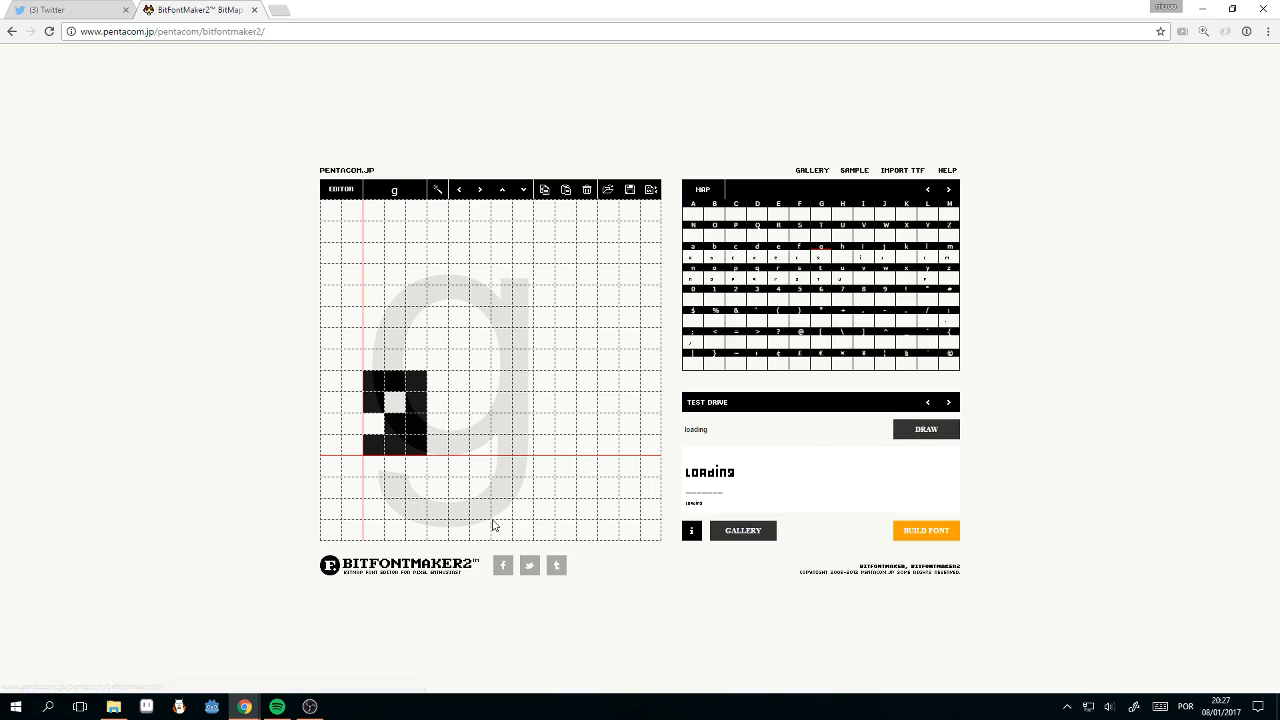
Step: Move the lowercase g's bottom bar one row below the baseline, close its 3-by-3 bowl again, and redraw the preview
{"action": "left_click", "coordinate": [400, 424]}
{"action": "left_click_drag", "start_coordinate": [412, 468], "coordinate": [403, 475]}
{"action": "left_click", "coordinate": [415, 466]}
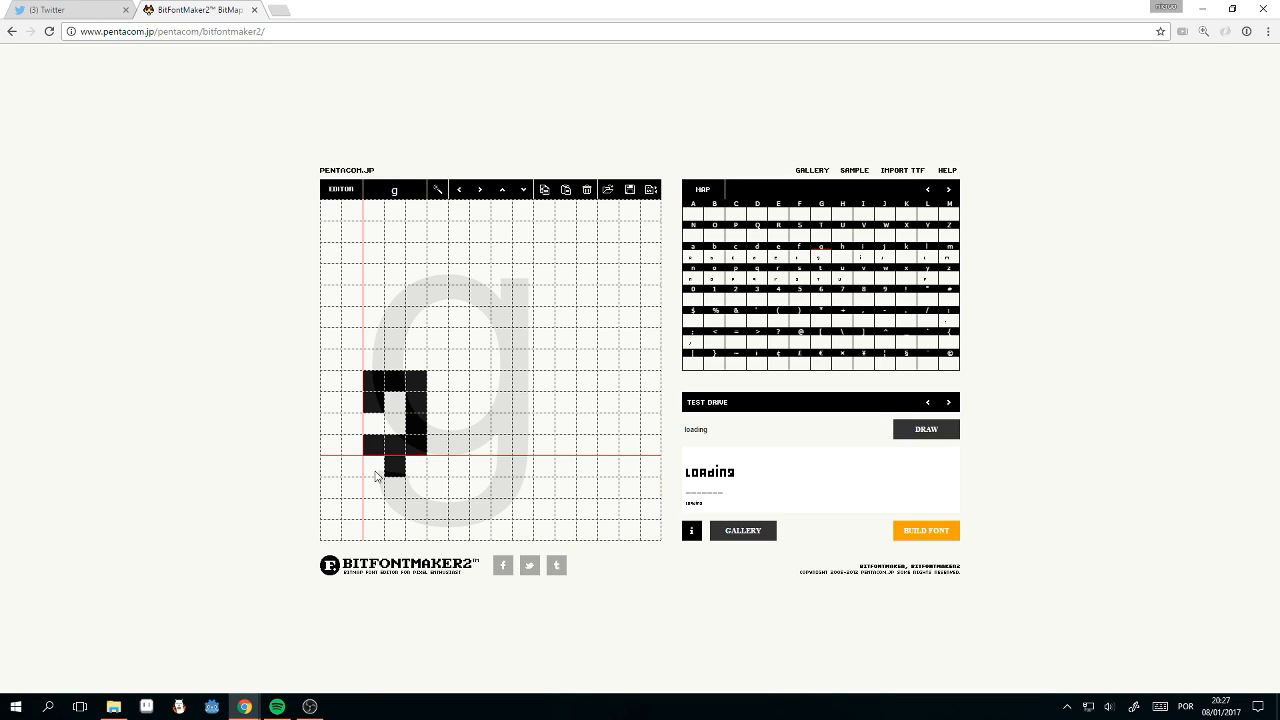
{"action": "left_click", "coordinate": [375, 471]}
{"action": "left_click", "coordinate": [415, 466]}
{"action": "left_click", "coordinate": [393, 446]}
{"action": "left_click", "coordinate": [373, 443]}
{"action": "left_click", "coordinate": [394, 423]}
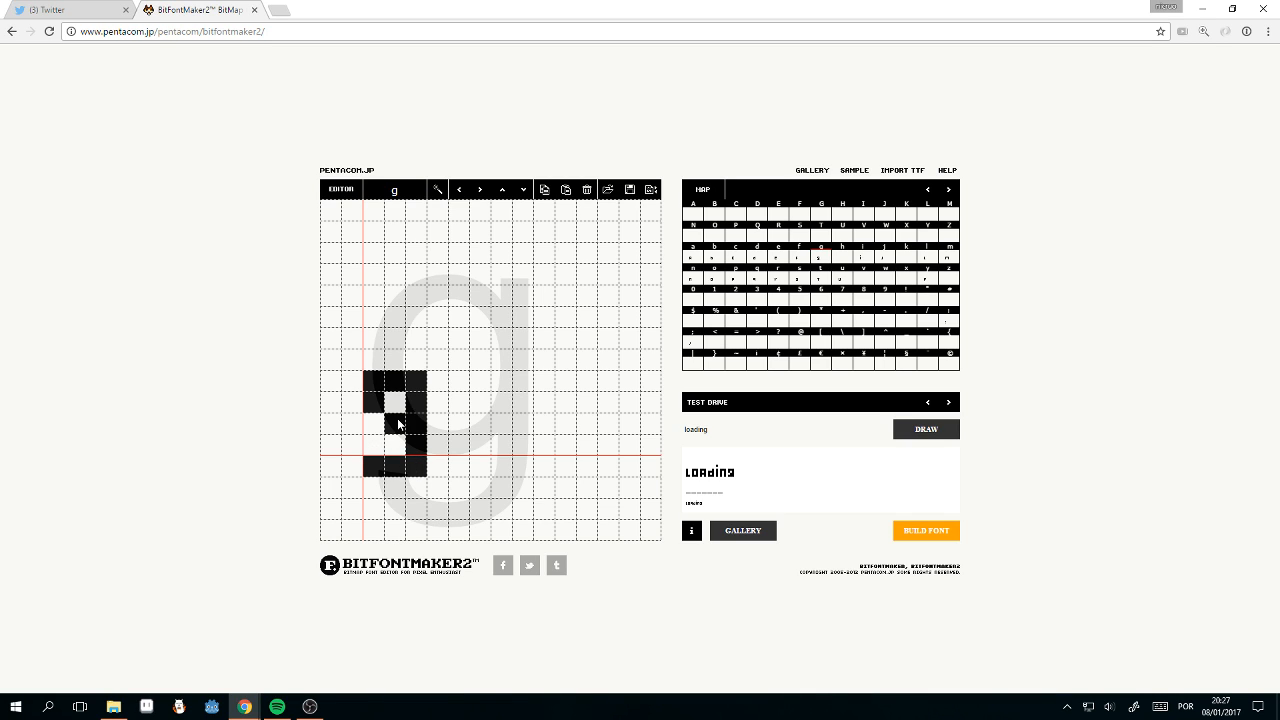
{"action": "left_click", "coordinate": [374, 424]}
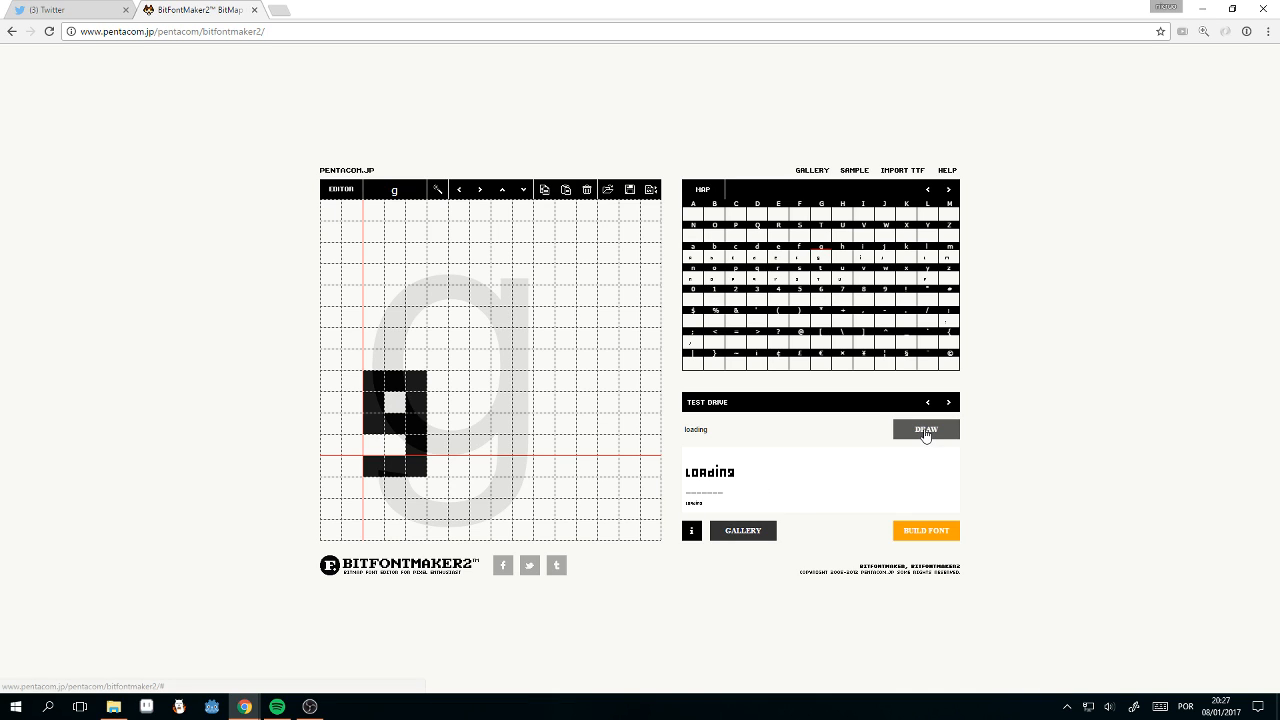
{"action": "left_click", "coordinate": [925, 434]}
Step: Remove the left pixel of the lowercase g's bottom bar and try a left pixel in the baseline row above it
{"action": "left_click", "coordinate": [373, 465]}
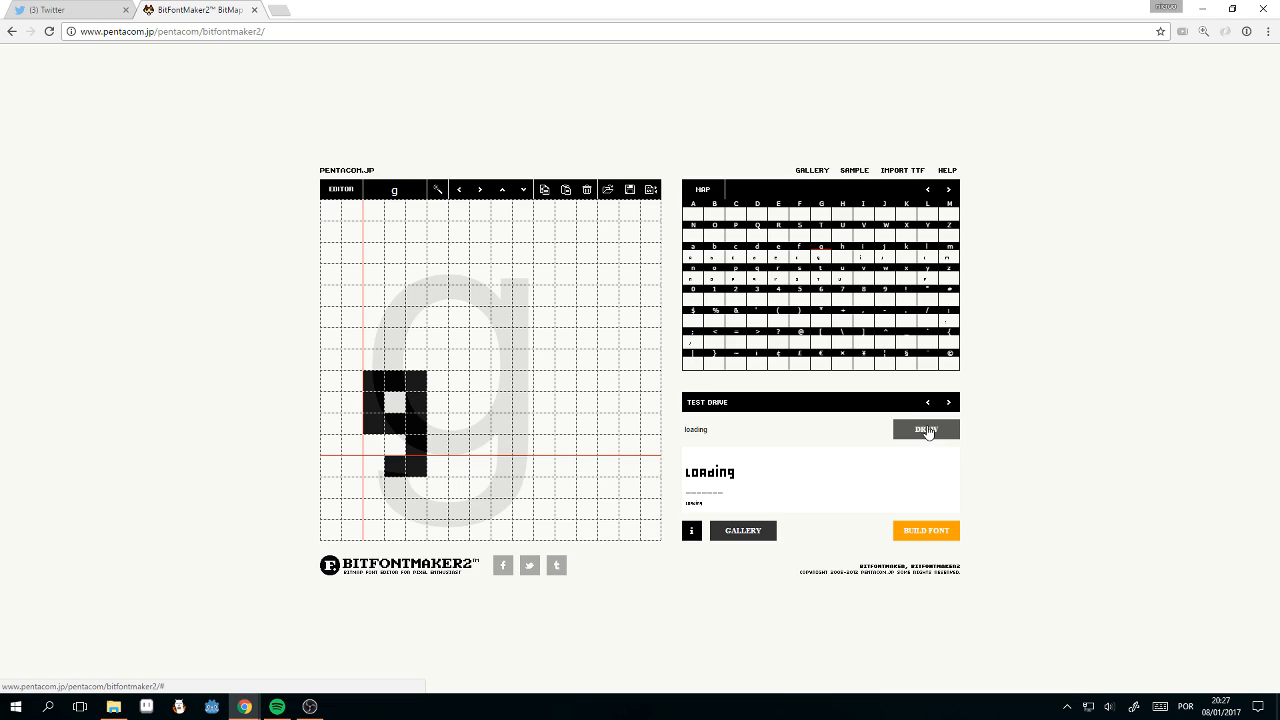
{"action": "left_click", "coordinate": [378, 446]}
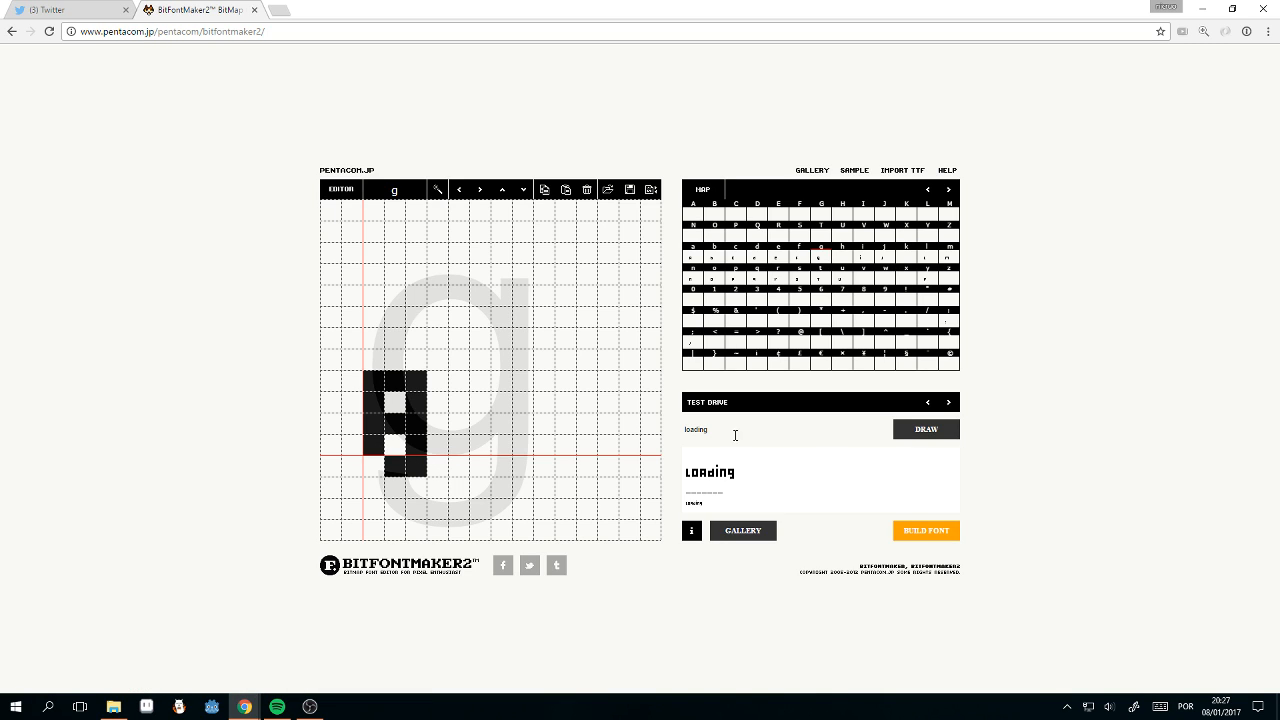
{"action": "left_click", "coordinate": [362, 445]}
{"action": "left_click", "coordinate": [369, 445]}
{"action": "left_click", "coordinate": [361, 446]}
{"action": "left_click", "coordinate": [379, 440]}
Step: Clear and refill the left pixels in the lowercase g's third and fourth rows, and fill the left end of its bottom bar
{"action": "left_click_drag", "start_coordinate": [374, 430], "coordinate": [371, 453]}
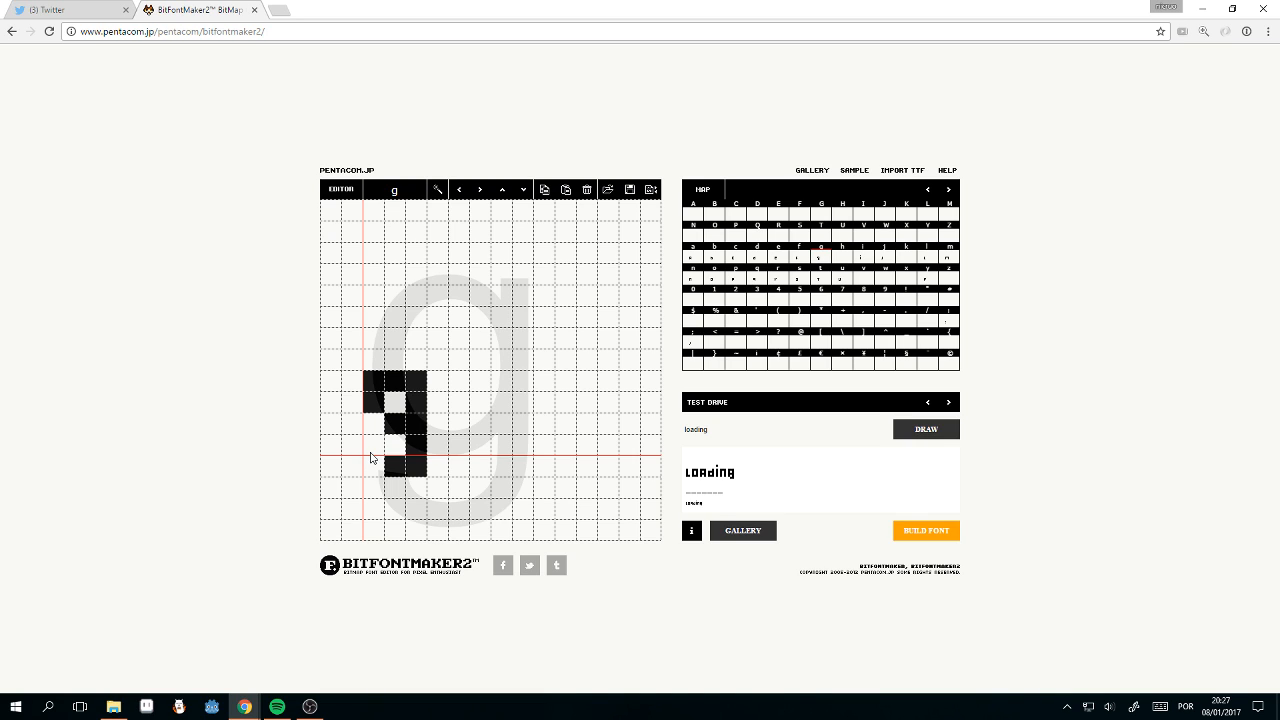
{"action": "left_click", "coordinate": [374, 466]}
{"action": "left_click", "coordinate": [374, 466]}
{"action": "left_click", "coordinate": [378, 450]}
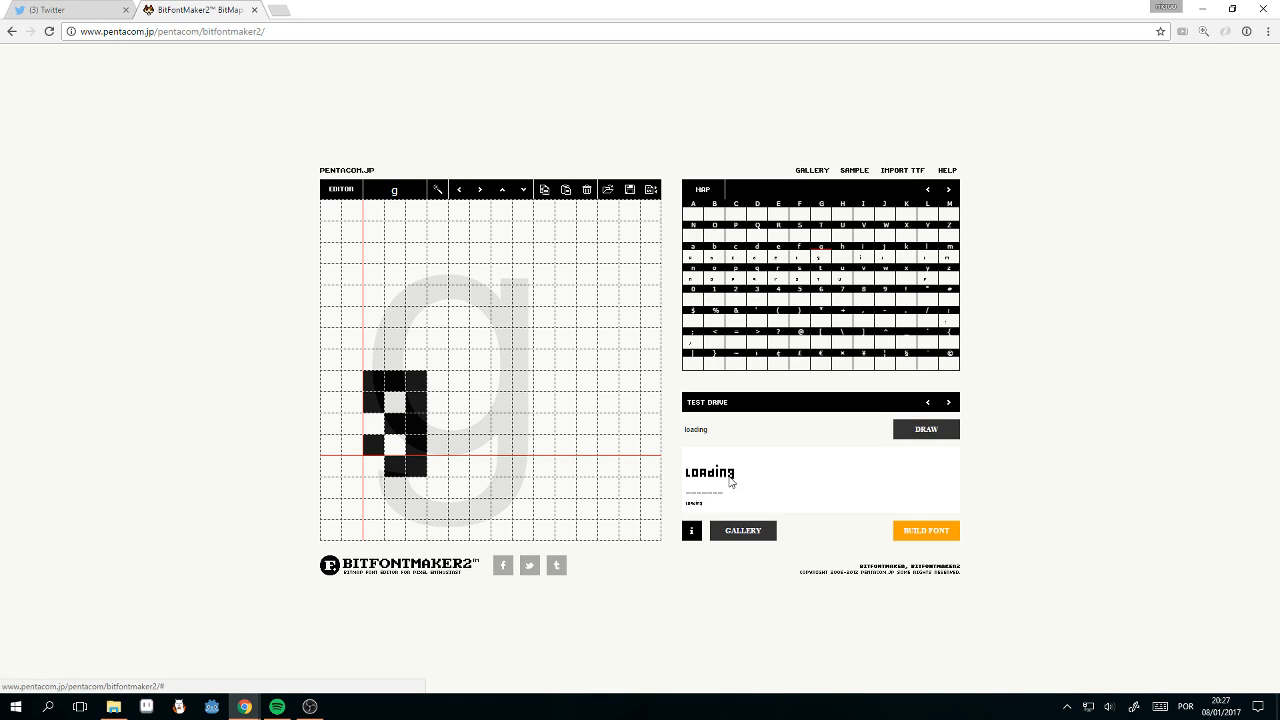
{"action": "left_click", "coordinate": [373, 423]}
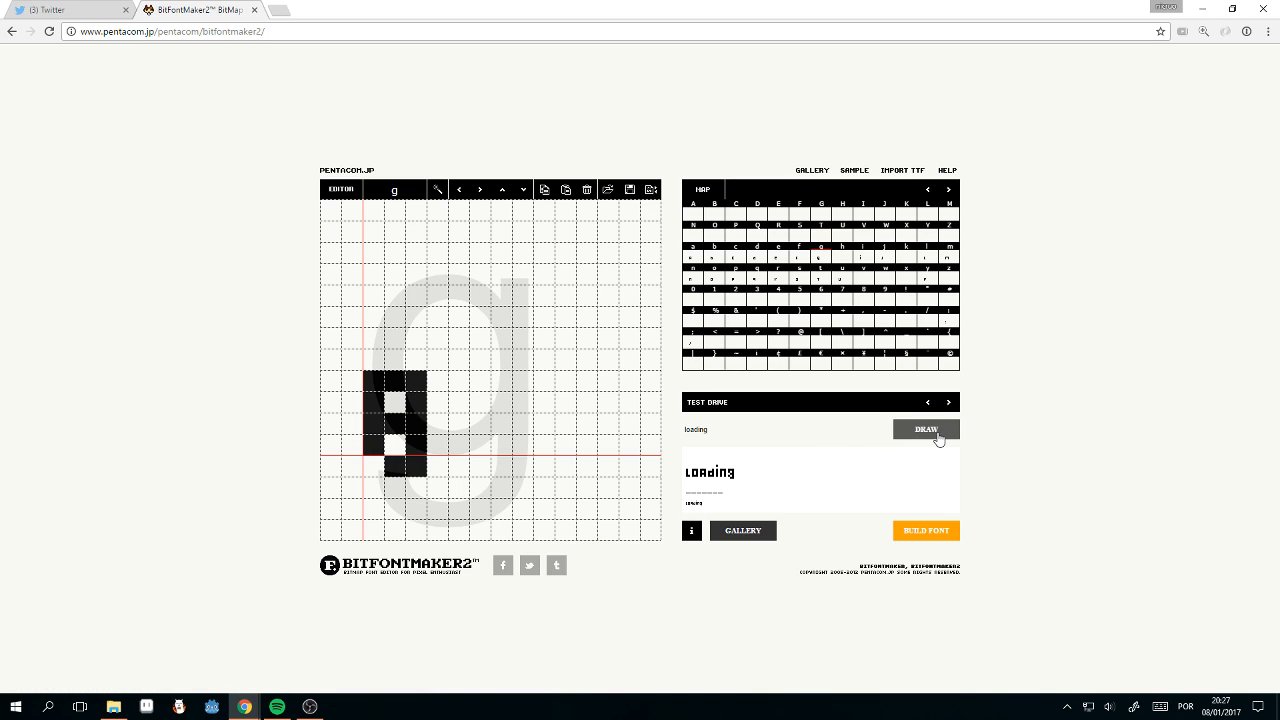
{"action": "left_click", "coordinate": [375, 465]}
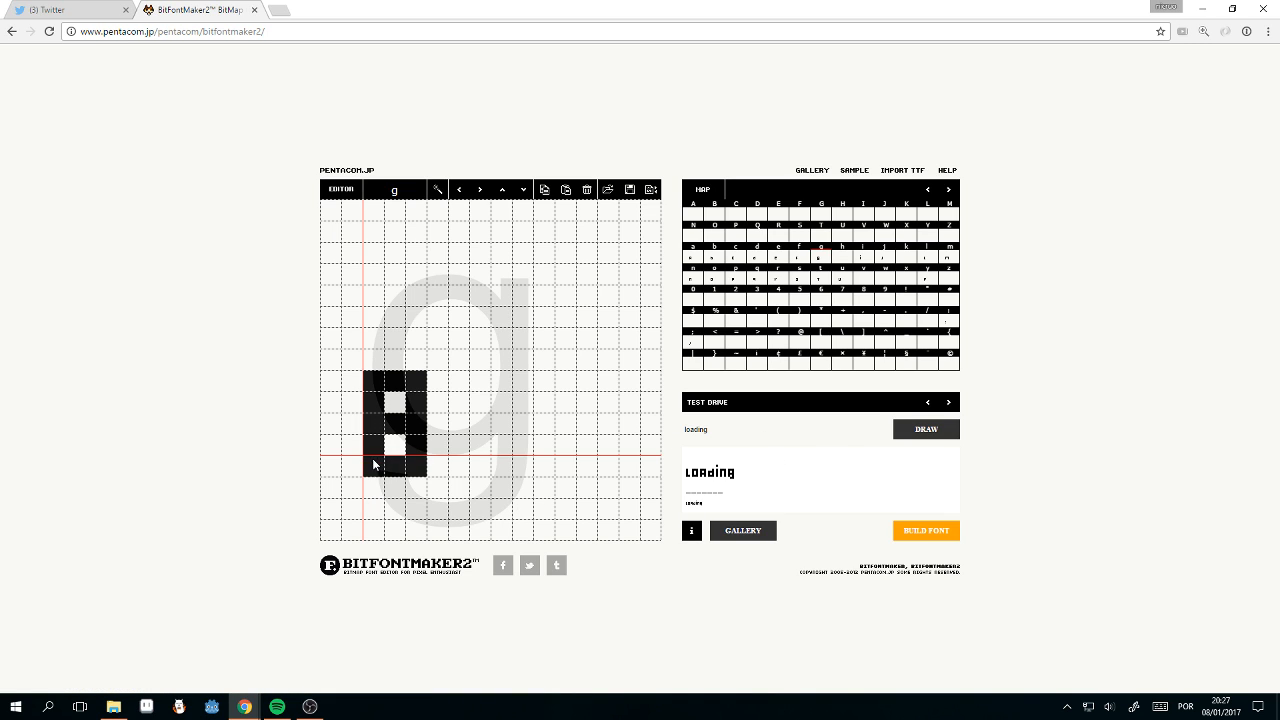
Step: Clear the left pixel of the lowercase g in the row just above its bottom bar
{"action": "left_click", "coordinate": [376, 446]}
Step: Open the lowercase v for editing and preview the test text "volume"
{"action": "left_click", "coordinate": [866, 285]}
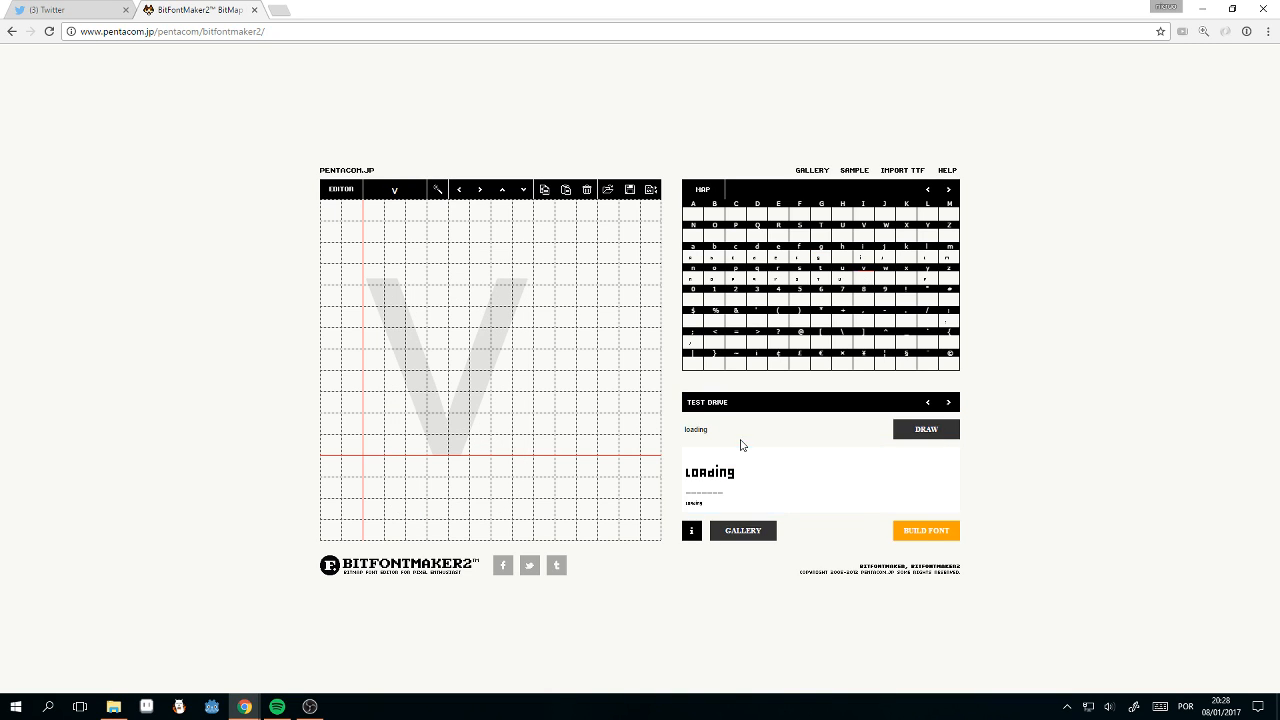
{"action": "double_click", "coordinate": [685, 426]}
{"action": "type", "text": "volume"}
{"action": "key", "text": "Tab"}
{"action": "key", "text": "Return"}
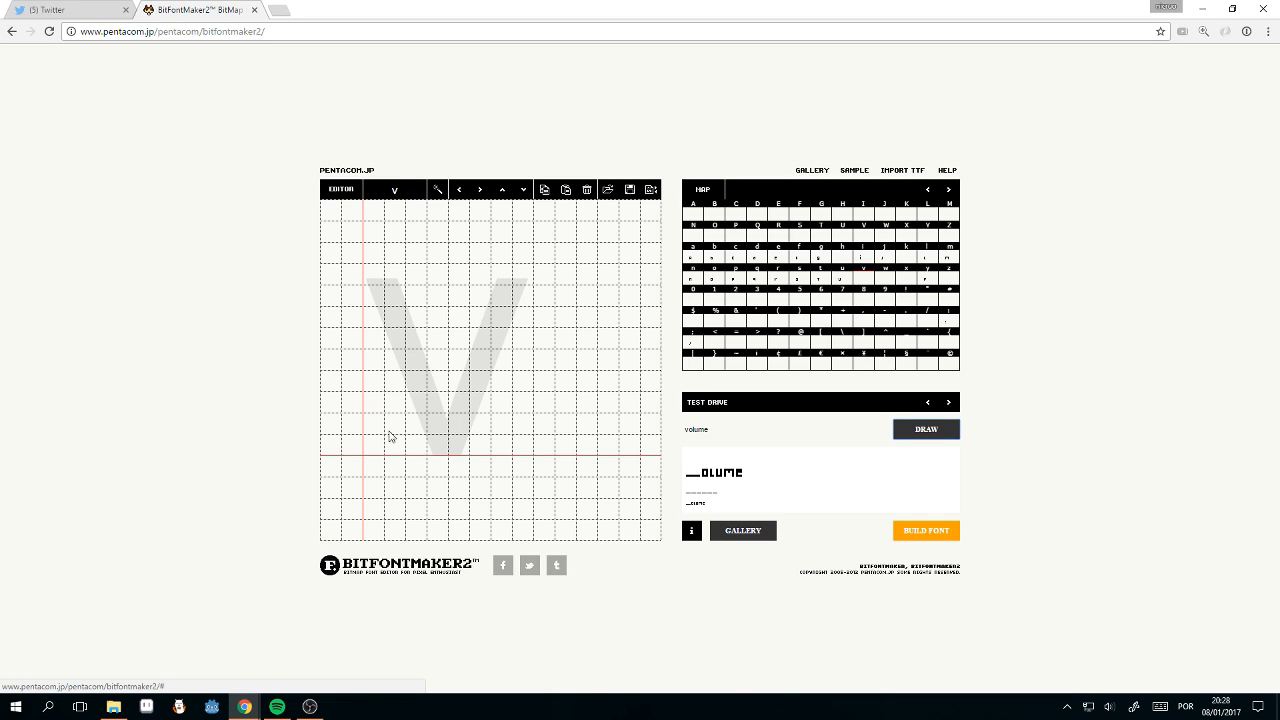
Step: Draw a three-pixel-wide lowercase v with three-pixel-tall sides and one centre pixel on the baseline, and redraw the preview
{"action": "mouse_move", "coordinate": [371, 404]}
{"action": "left_mouse_down"}
{"action": "mouse_move", "coordinate": [403, 443]}
{"action": "mouse_move", "coordinate": [417, 426]}
{"action": "left_mouse_up"}
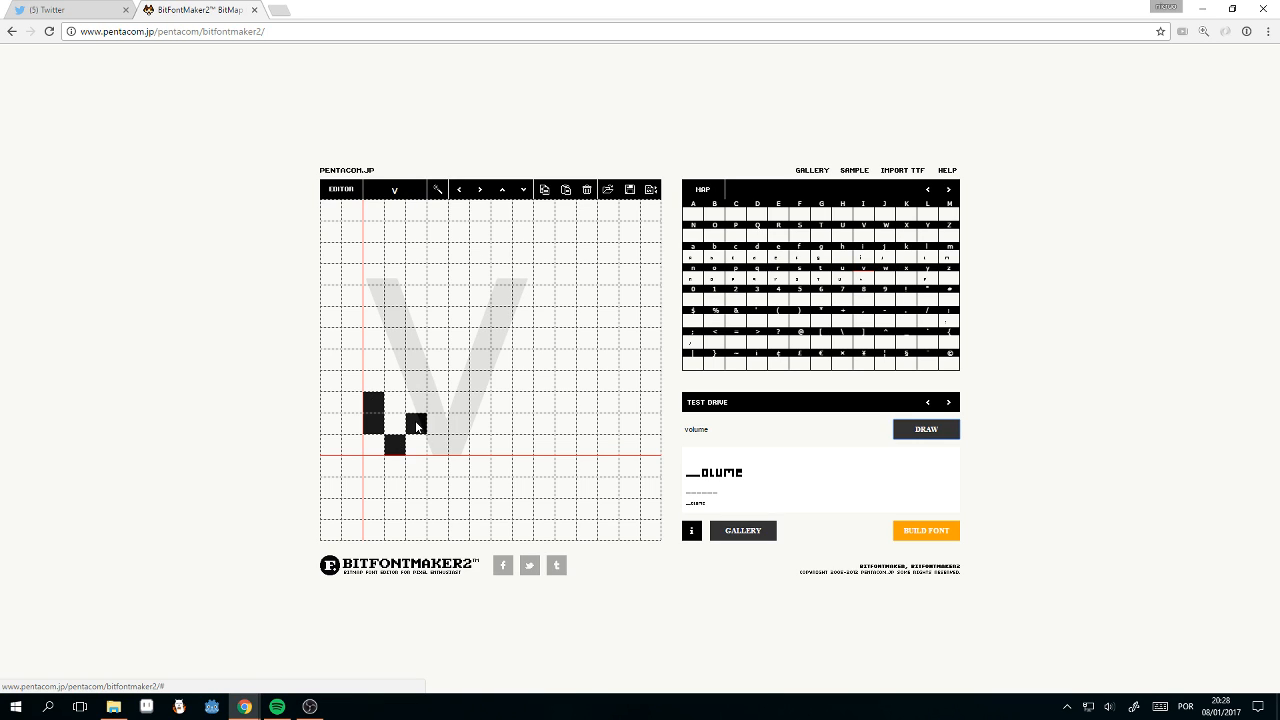
{"action": "left_click", "coordinate": [925, 435]}
{"action": "left_click", "coordinate": [416, 381]}
{"action": "left_click", "coordinate": [367, 385]}
{"action": "left_click", "coordinate": [928, 436]}
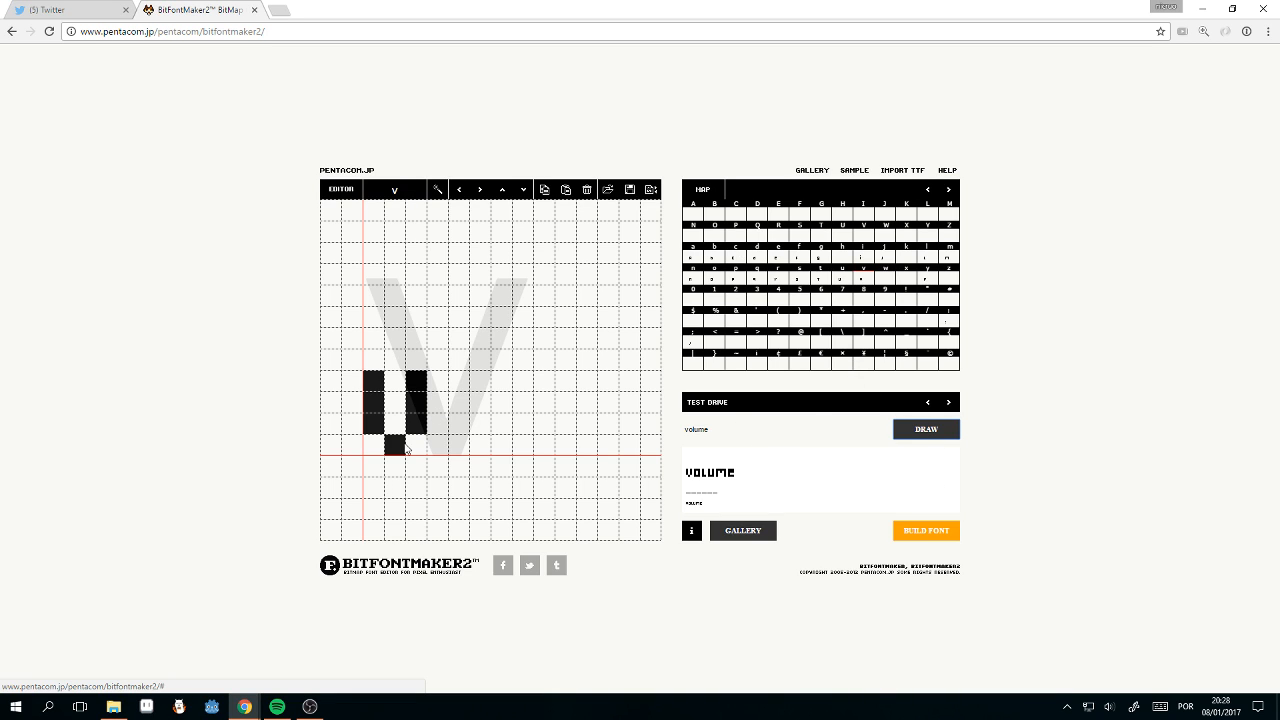
Step: Try a four-pixel-wide lowercase v with three-pixel-tall sides and a two-pixel base, and redraw the preview
{"action": "mouse_move", "coordinate": [437, 432]}
{"action": "left_mouse_down"}
{"action": "mouse_move", "coordinate": [436, 375]}
{"action": "mouse_move", "coordinate": [410, 447]}
{"action": "left_mouse_up"}
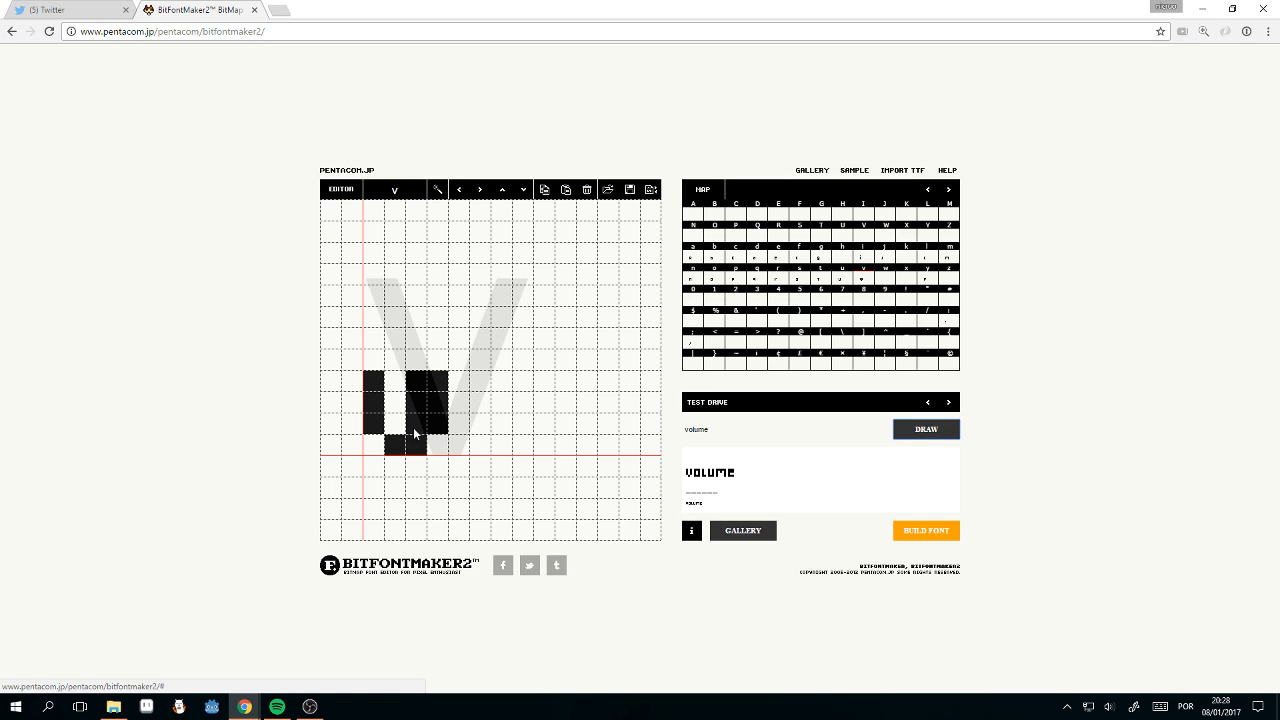
{"action": "left_click", "coordinate": [418, 421]}
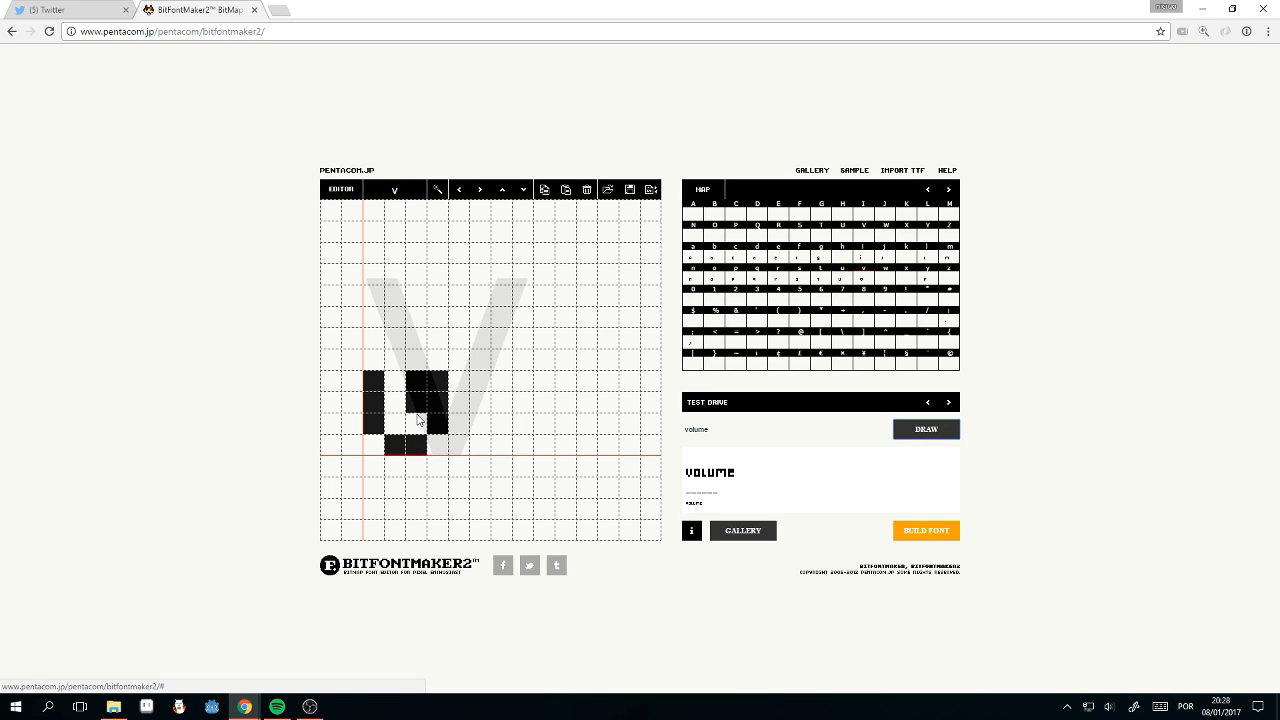
{"action": "left_click", "coordinate": [917, 436]}
Step: Try the four-pixel-wide v with a 2-by-2 block at its base and sides shortened to two pixels, and redraw the preview
{"action": "left_click", "coordinate": [416, 423]}
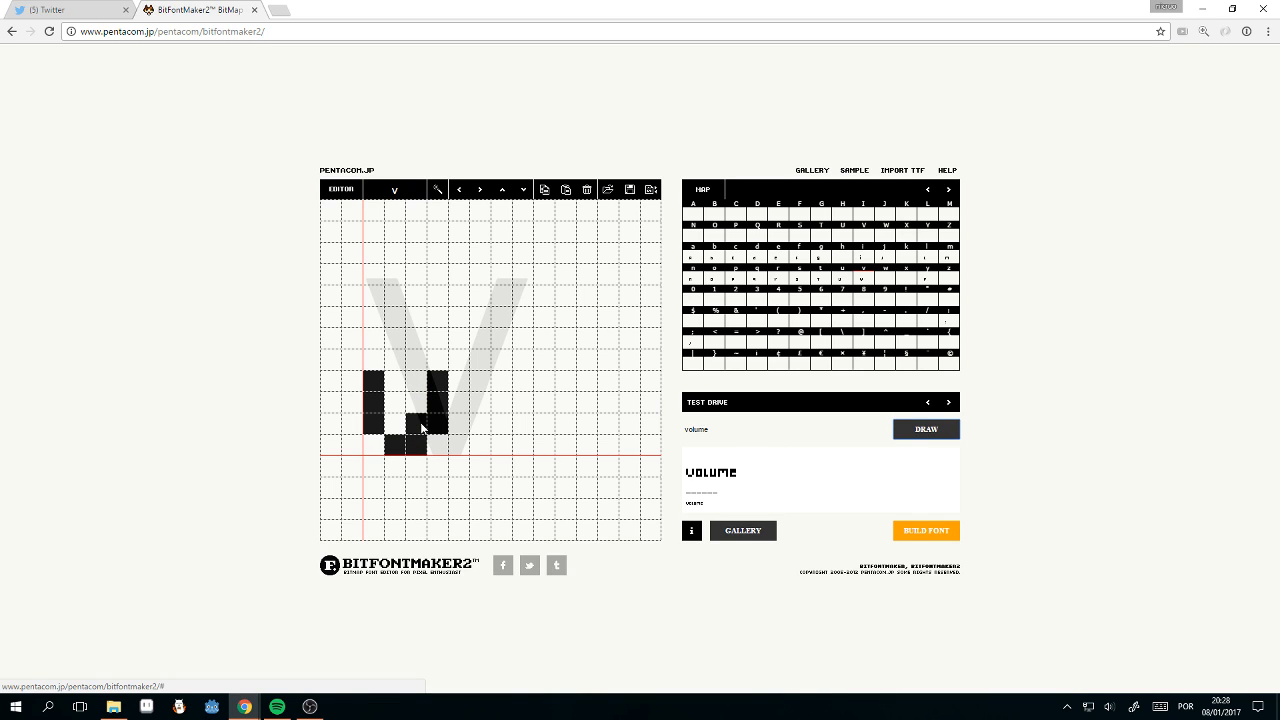
{"action": "left_click", "coordinate": [435, 422]}
{"action": "left_click", "coordinate": [378, 426]}
{"action": "left_click", "coordinate": [400, 427]}
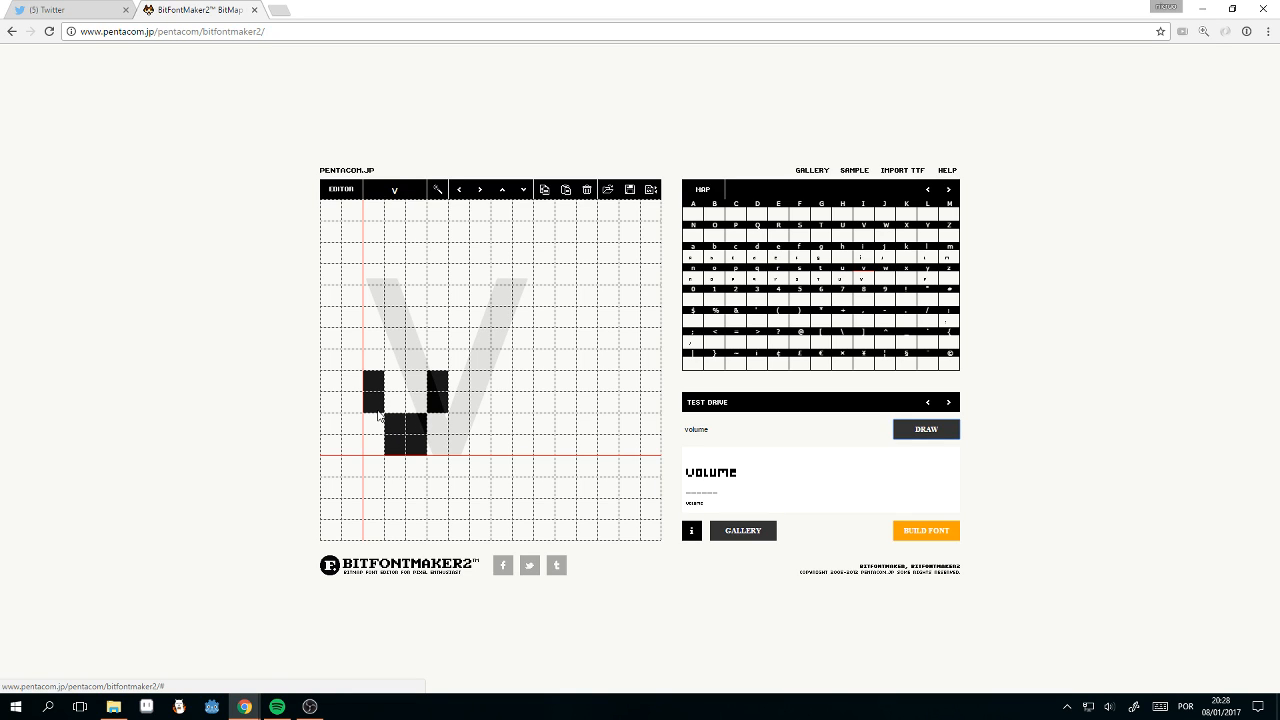
{"action": "left_click", "coordinate": [910, 451]}
Step: Extend the v's sides back to three pixels and clear the two middle pixels above its base
{"action": "left_click", "coordinate": [435, 441]}
{"action": "left_click", "coordinate": [437, 447]}
{"action": "left_click", "coordinate": [375, 430]}
{"action": "left_click", "coordinate": [397, 432]}
{"action": "left_click", "coordinate": [416, 432]}
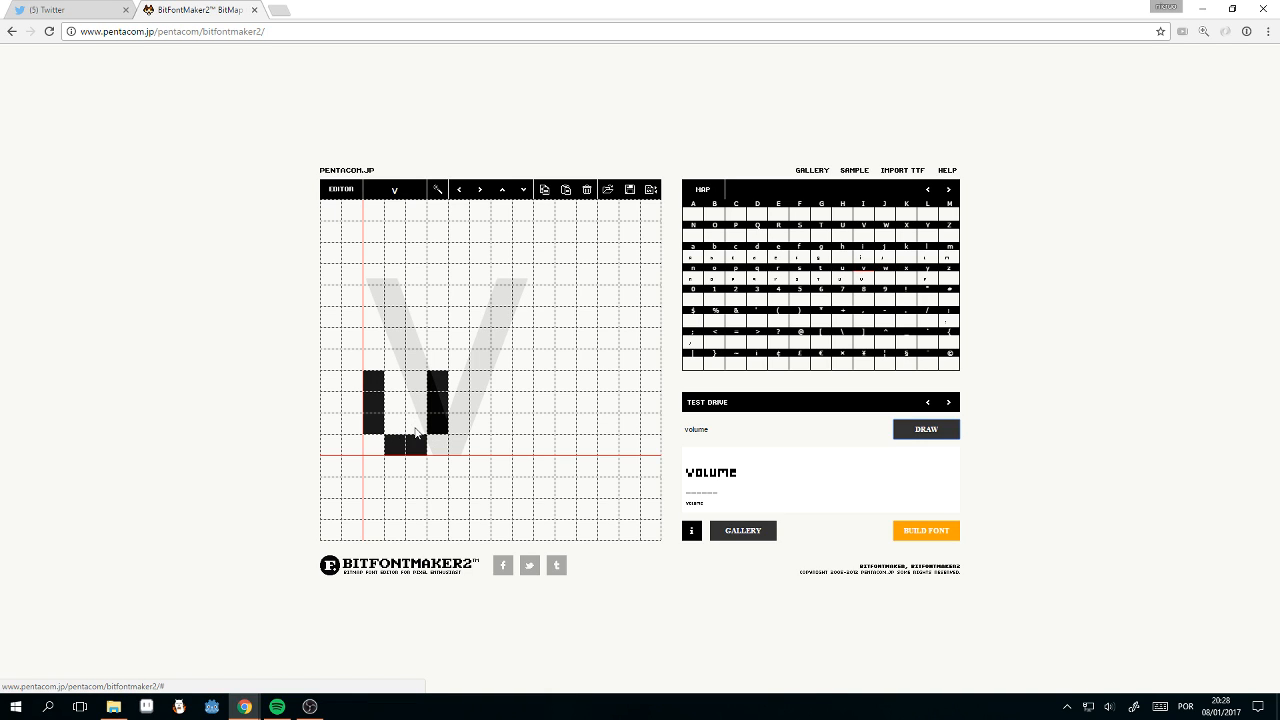
Step: Narrow the v back to three pixels wide with a single centre pixel on the baseline, and redraw the preview
{"action": "left_click", "coordinate": [417, 427]}
{"action": "left_click_drag", "start_coordinate": [419, 409], "coordinate": [420, 363]}
{"action": "left_click", "coordinate": [421, 361]}
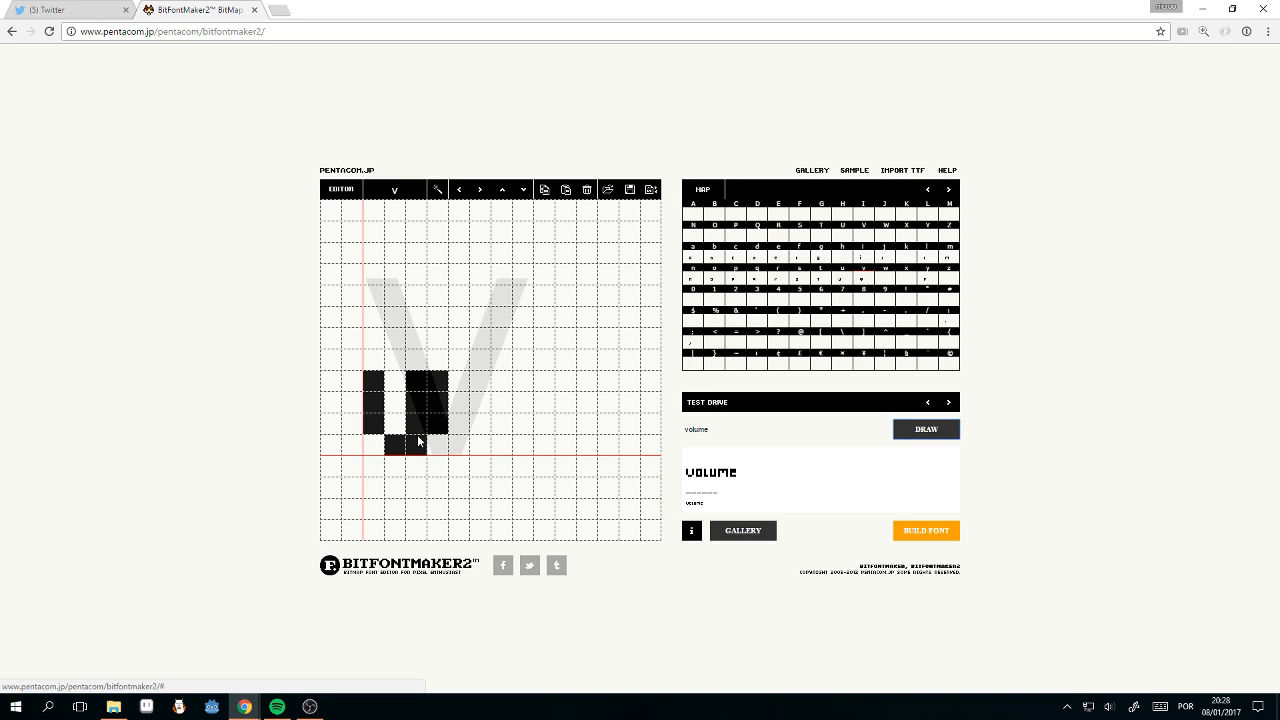
{"action": "left_click", "coordinate": [419, 441]}
{"action": "mouse_move", "coordinate": [432, 437]}
{"action": "left_mouse_down"}
{"action": "mouse_move", "coordinate": [443, 348]}
{"action": "mouse_move", "coordinate": [427, 446]}
{"action": "left_mouse_up"}
{"action": "left_click", "coordinate": [434, 423]}
{"action": "left_click", "coordinate": [425, 426]}
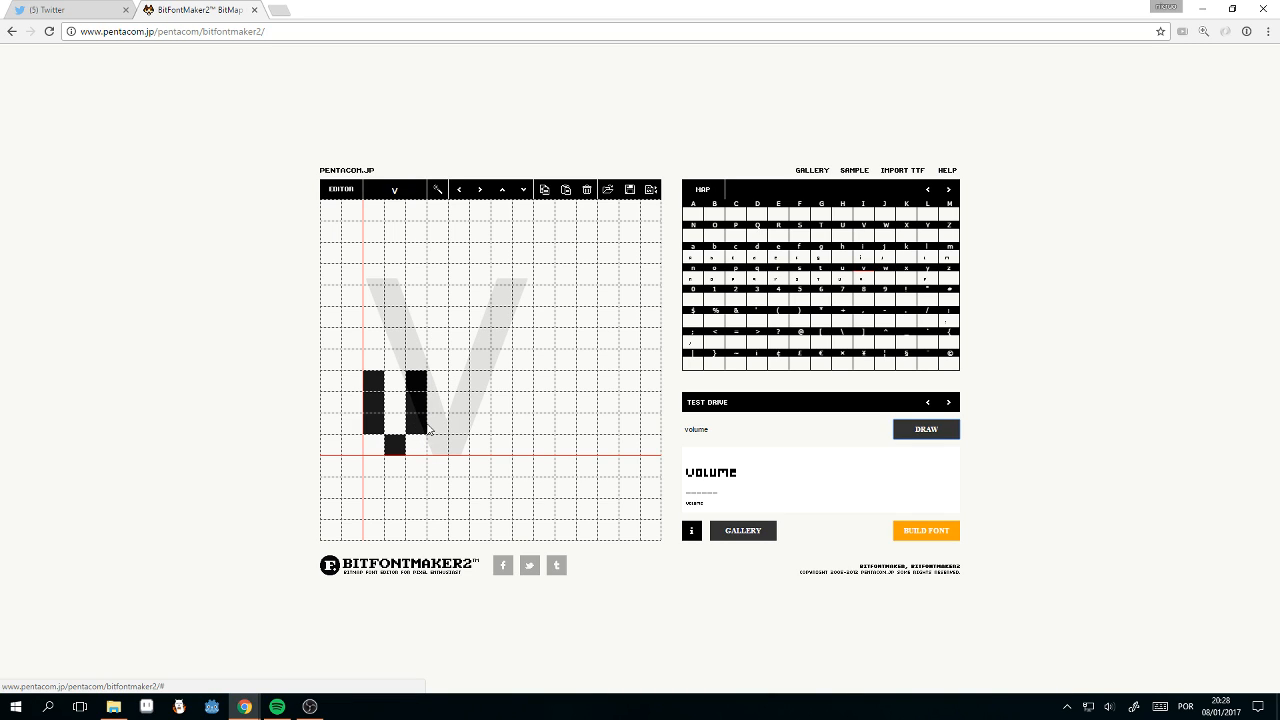
{"action": "left_click", "coordinate": [935, 432]}
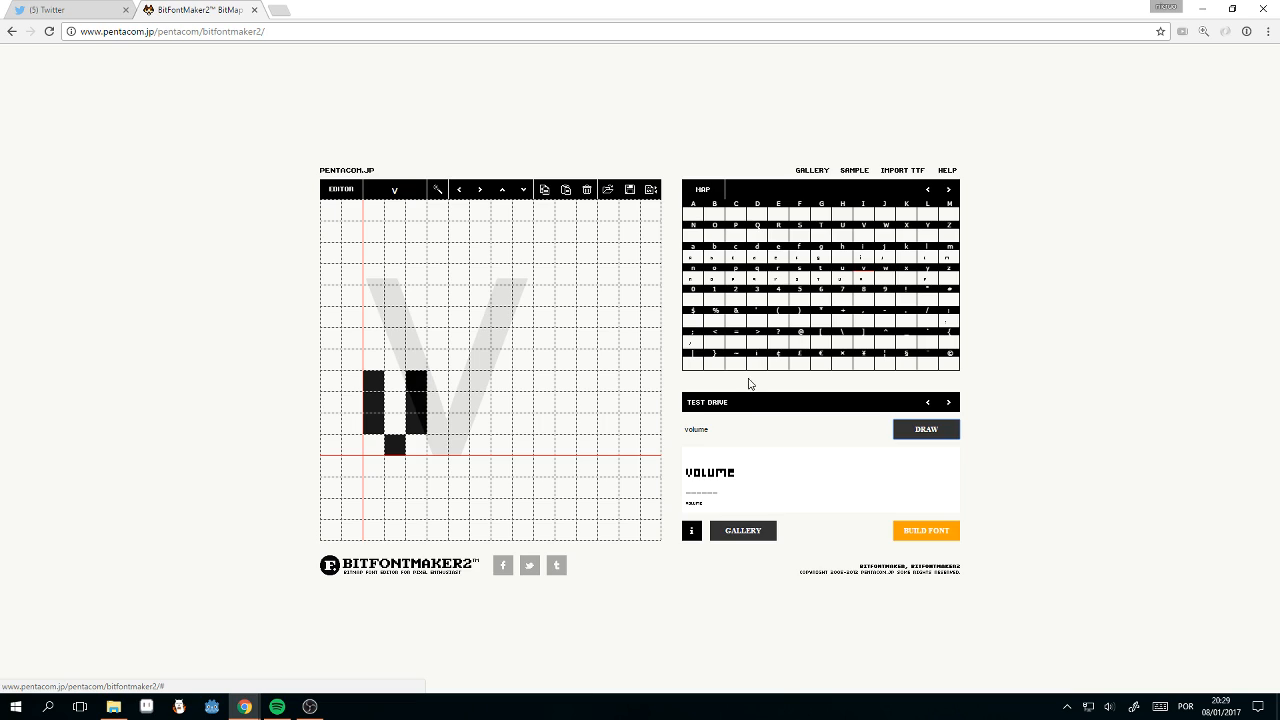
Step: Replace the test text with "war" and draw its preview
{"action": "double_click", "coordinate": [733, 432]}
{"action": "type", "text": "war"}
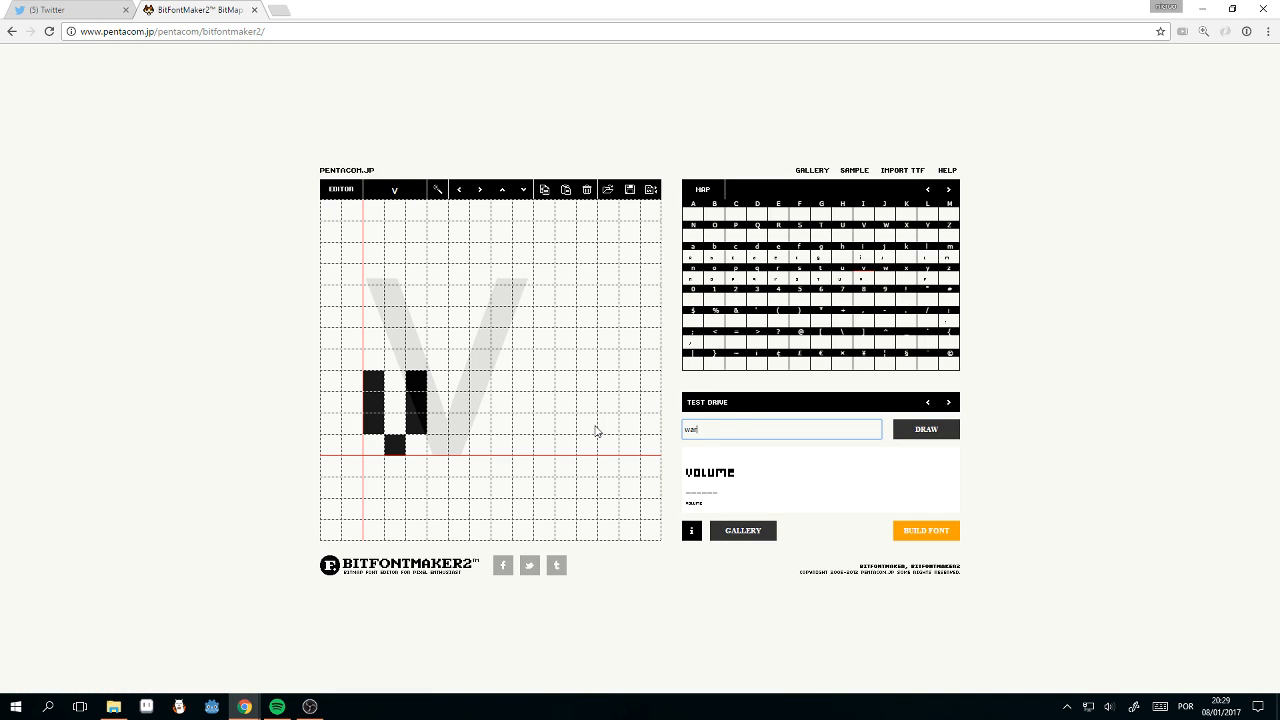
{"action": "left_click", "coordinate": [929, 437]}
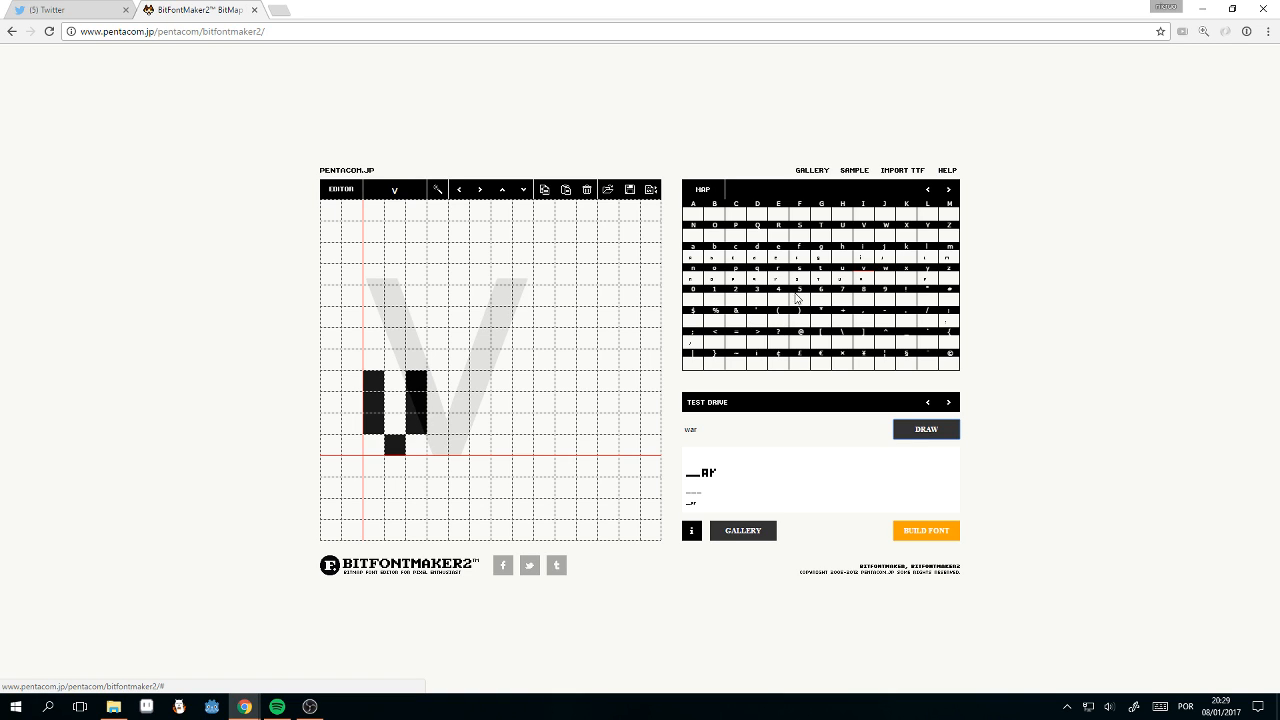
Step: Draw a five-pixel-wide lowercase w with three-pixel-tall sides, two baseline pixels and one centre pixel in the third row, and redraw the preview
{"action": "left_click", "coordinate": [883, 281]}
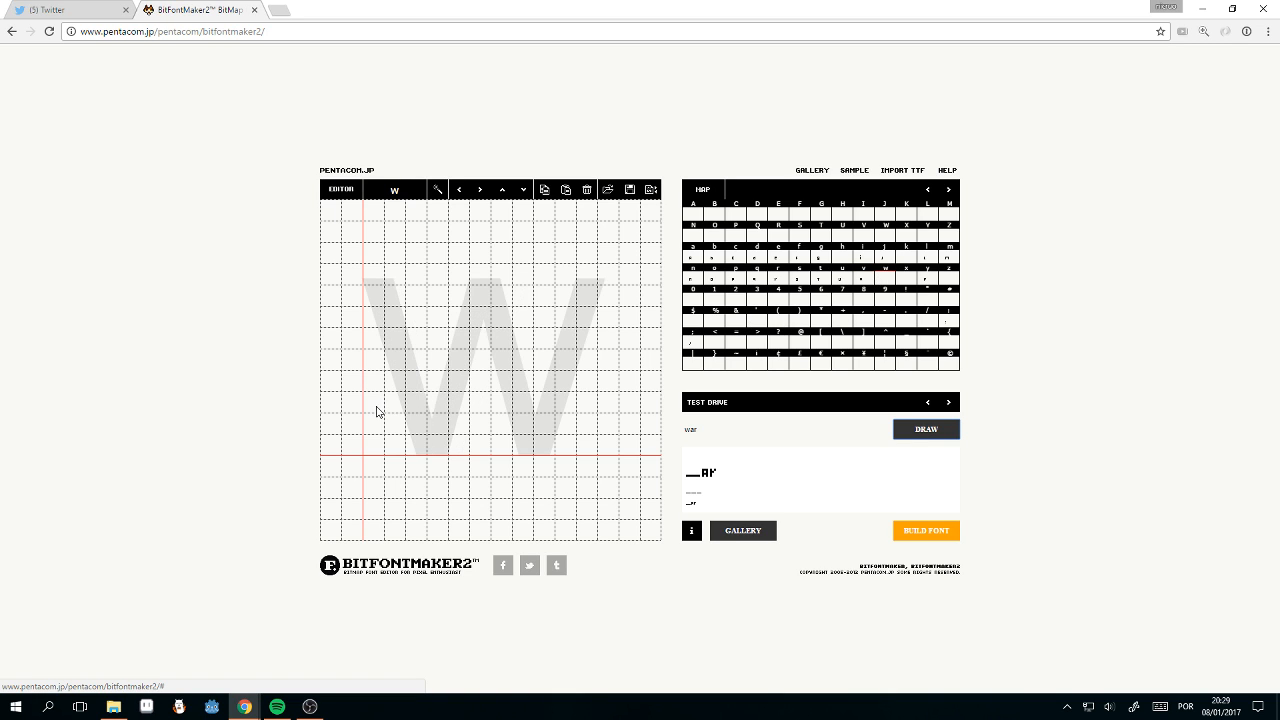
{"action": "left_click_drag", "start_coordinate": [376, 411], "coordinate": [374, 418]}
{"action": "left_click", "coordinate": [391, 443]}
{"action": "left_click", "coordinate": [413, 421]}
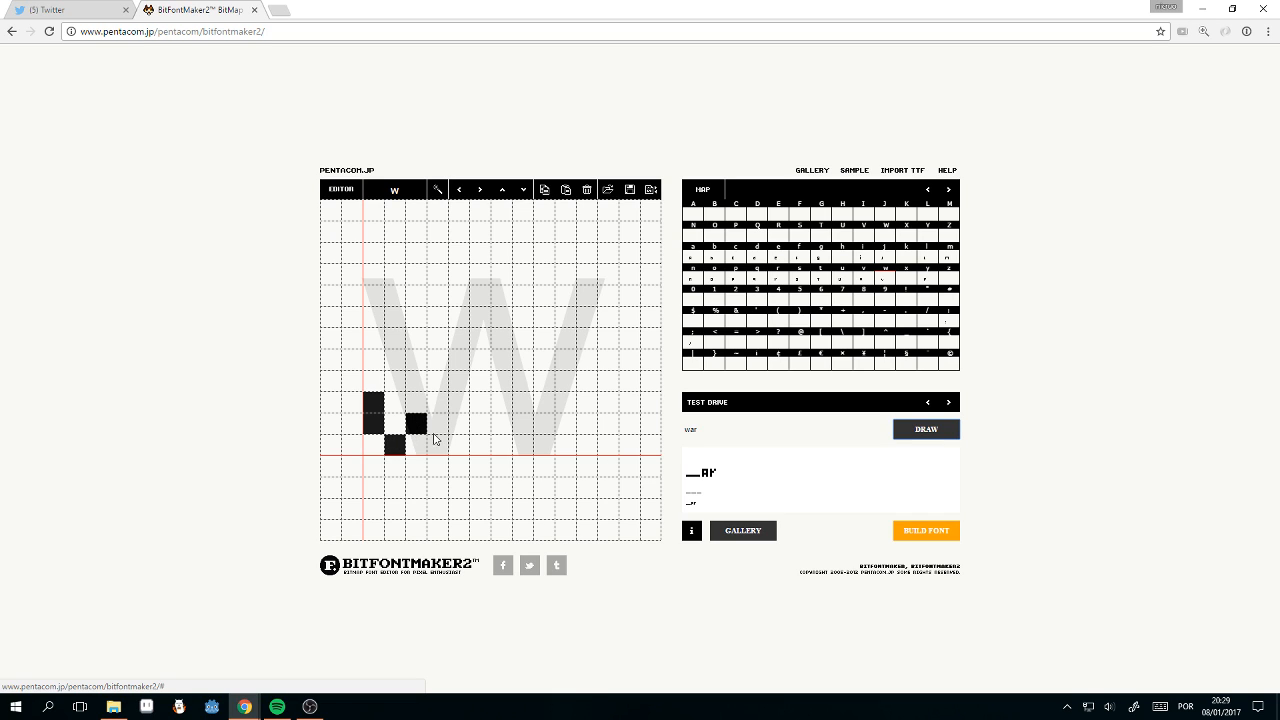
{"action": "left_click", "coordinate": [437, 444]}
{"action": "left_click_drag", "start_coordinate": [458, 424], "coordinate": [456, 401]}
{"action": "left_click", "coordinate": [907, 428]}
{"action": "left_click", "coordinate": [458, 381]}
{"action": "left_click", "coordinate": [374, 381]}
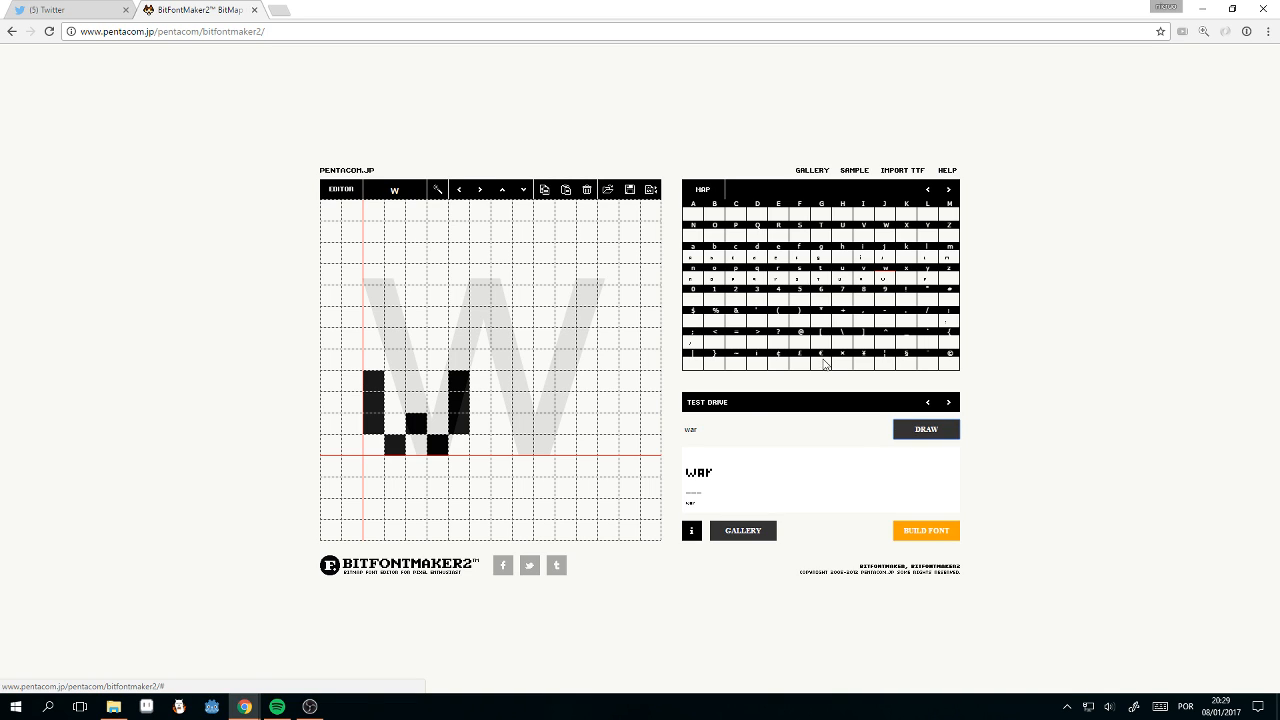
Step: Preview the test text "war man" and compare the lowercase m's pixels with the w's
{"action": "left_click", "coordinate": [740, 434]}
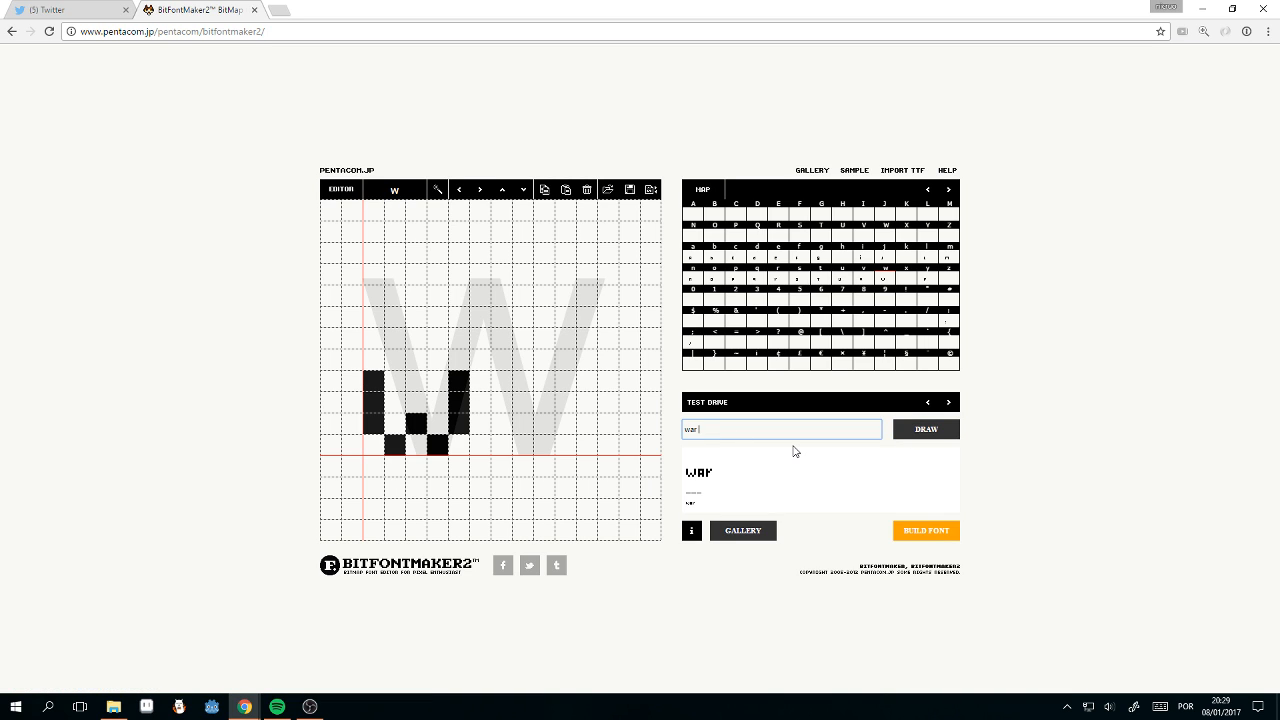
{"action": "left_click", "coordinate": [894, 430]}
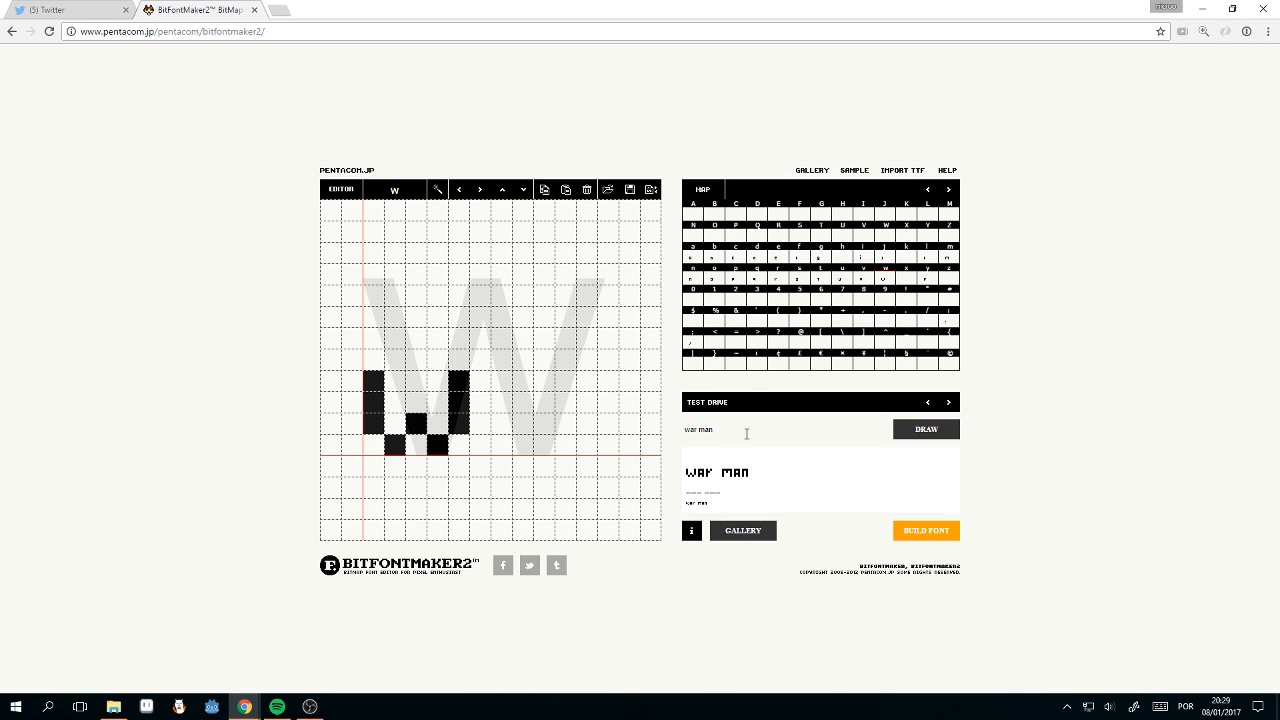
{"action": "left_click", "coordinate": [952, 261]}
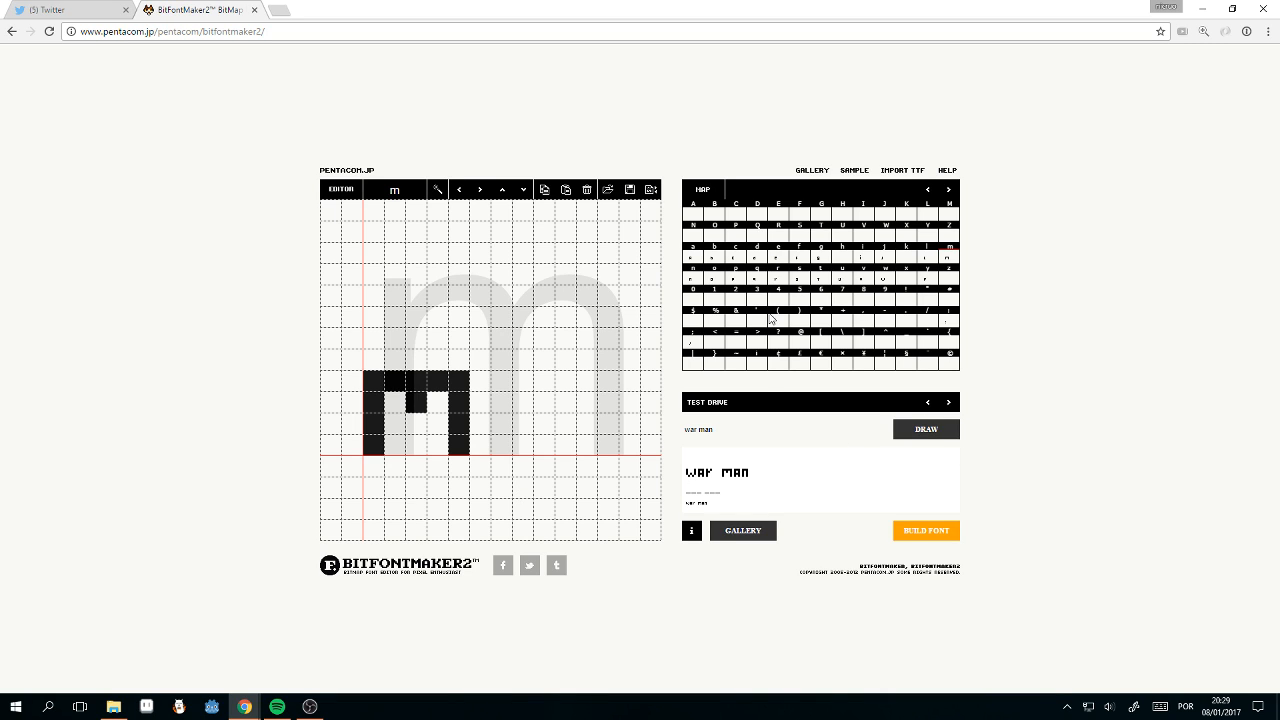
{"action": "left_click", "coordinate": [891, 279]}
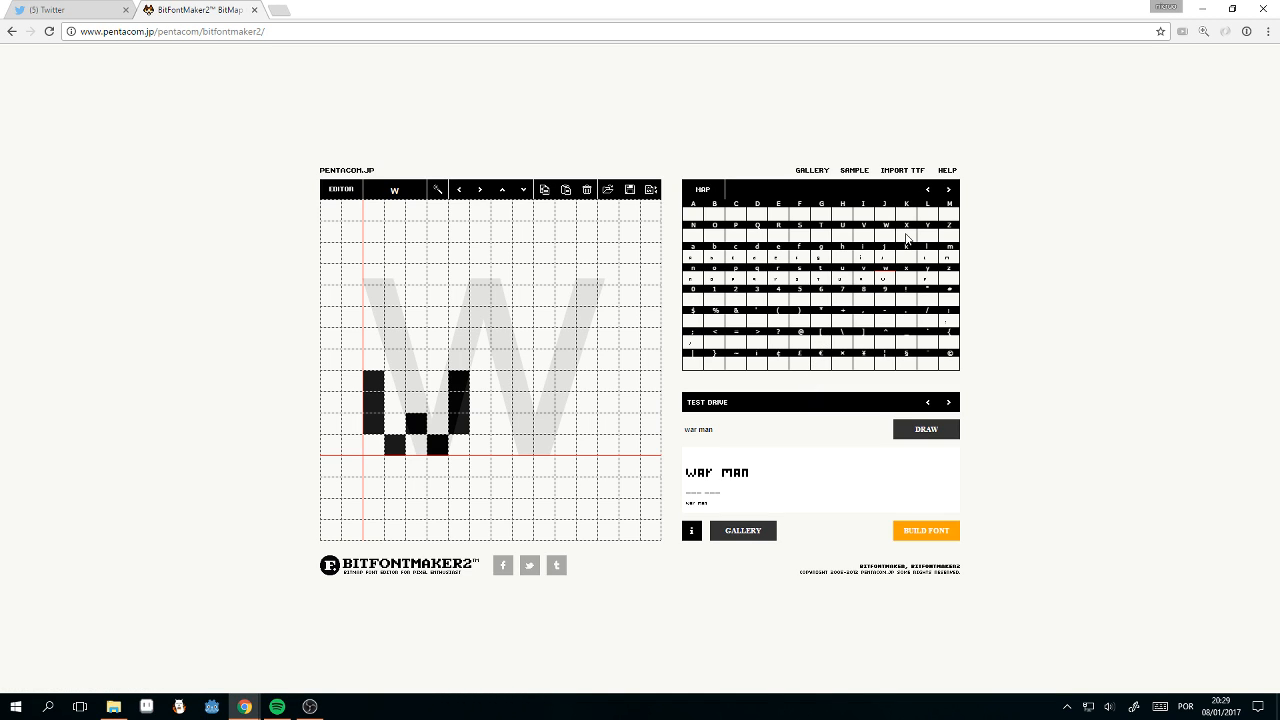
Step: Draw a 3-by-3-pixel lowercase x sitting on the baseline, with four corner pixels and one centre pixel
{"action": "left_click", "coordinate": [902, 284]}
{"action": "left_click", "coordinate": [373, 444]}
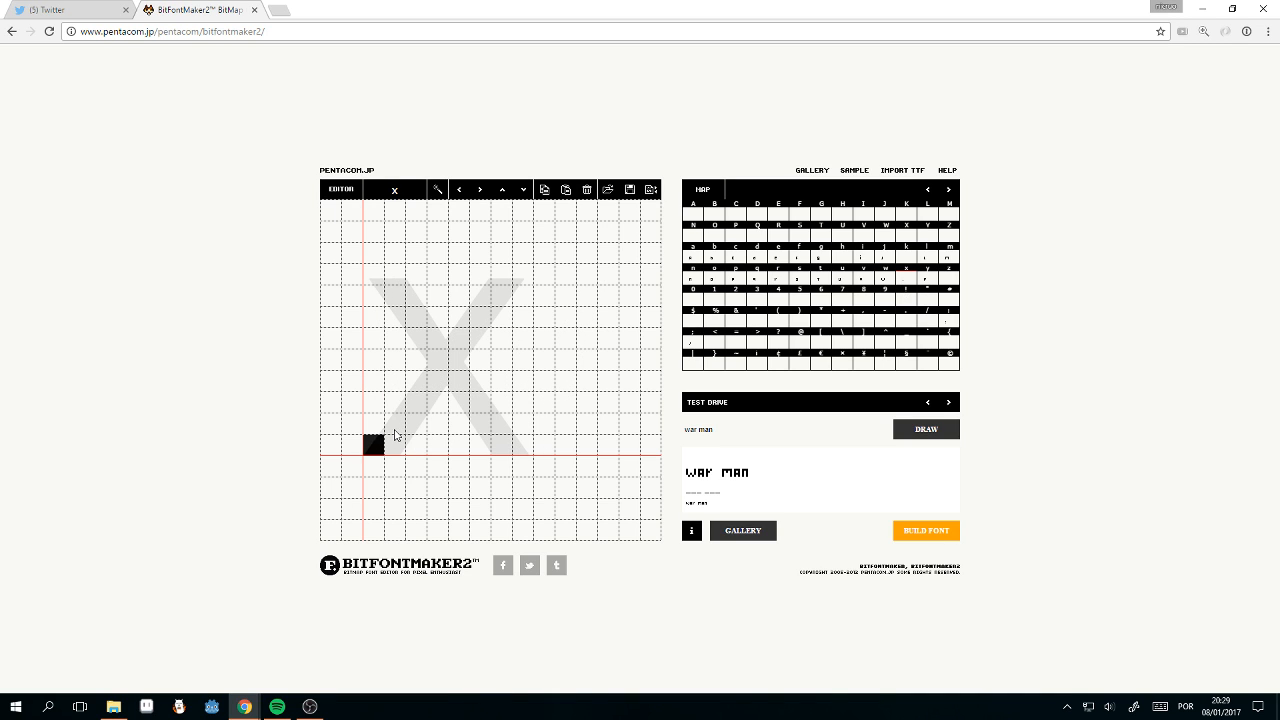
{"action": "left_click", "coordinate": [395, 423]}
{"action": "left_click", "coordinate": [416, 402]}
{"action": "left_click", "coordinate": [373, 402]}
{"action": "left_click", "coordinate": [416, 444]}
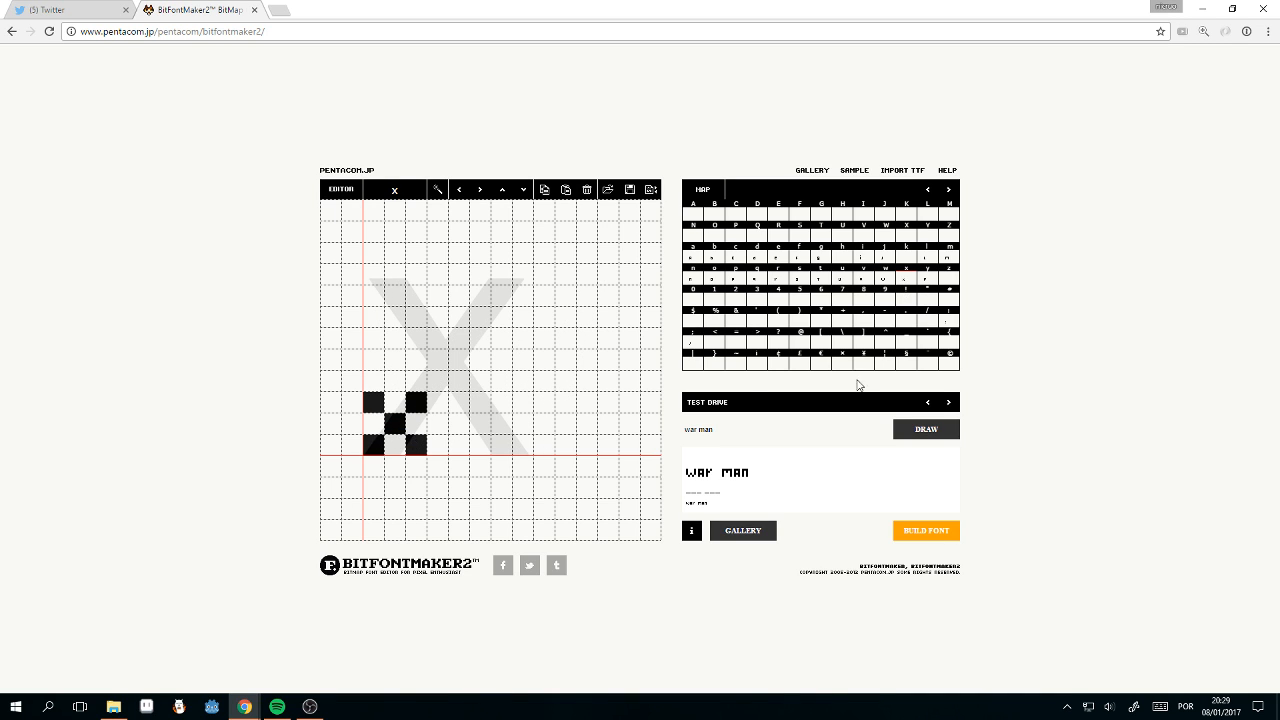
Step: Replace the test text with "extra" and draw its preview
{"action": "left_click_drag", "start_coordinate": [829, 428], "coordinate": [533, 427]}
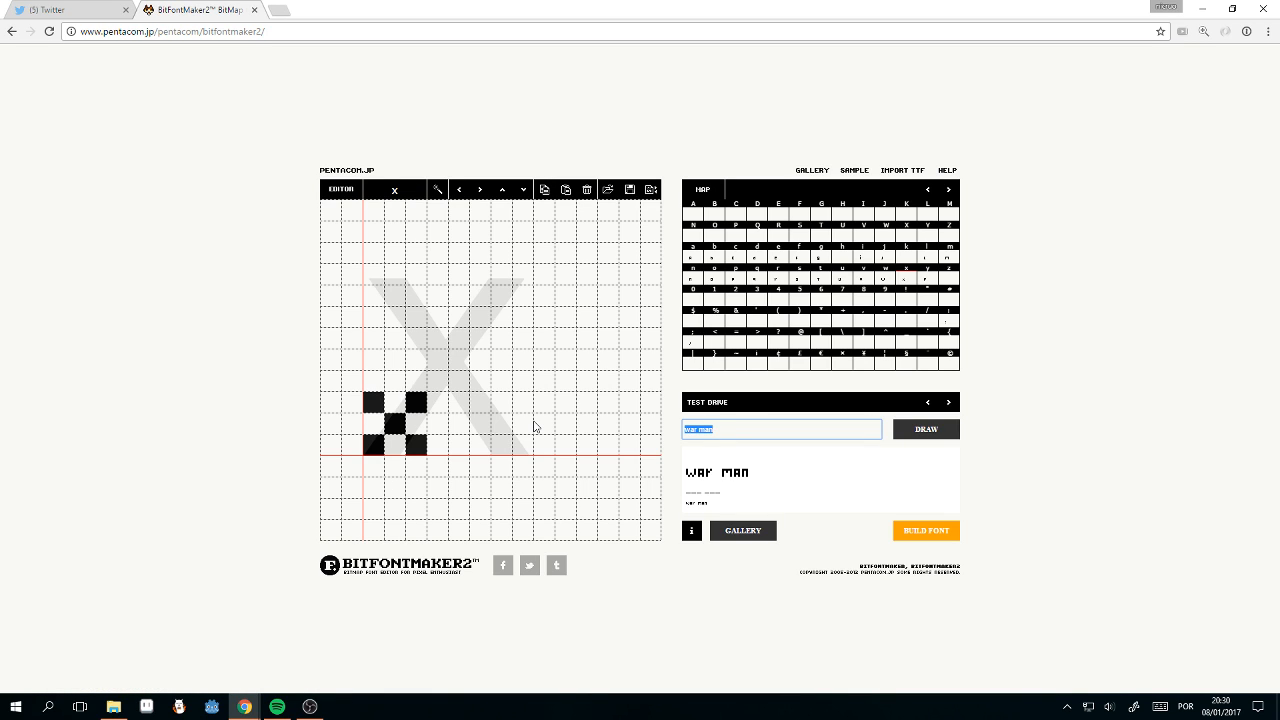
{"action": "type", "text": "xtra"}
{"action": "key", "text": "Return"}
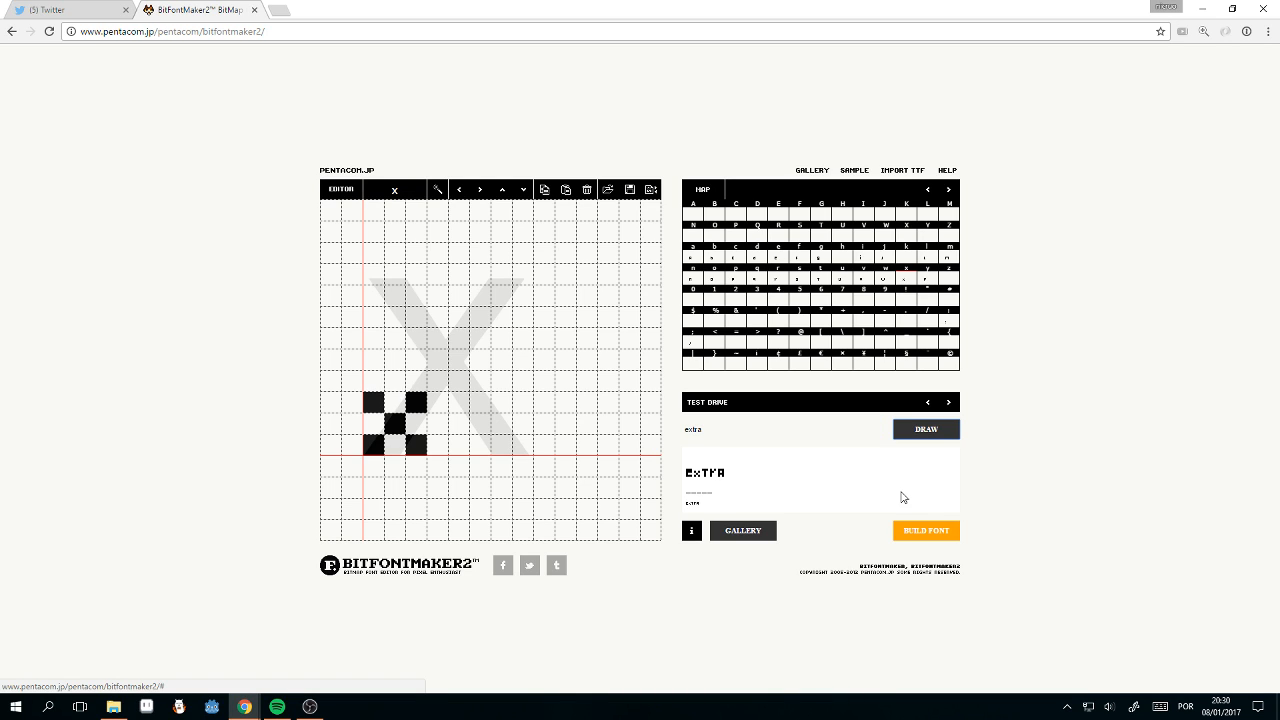
Step: Enlarge the lowercase x to a 4-by-4 shape with four corner pixels and one diagonal running down to the right
{"action": "left_click", "coordinate": [440, 384]}
{"action": "left_click", "coordinate": [373, 383]}
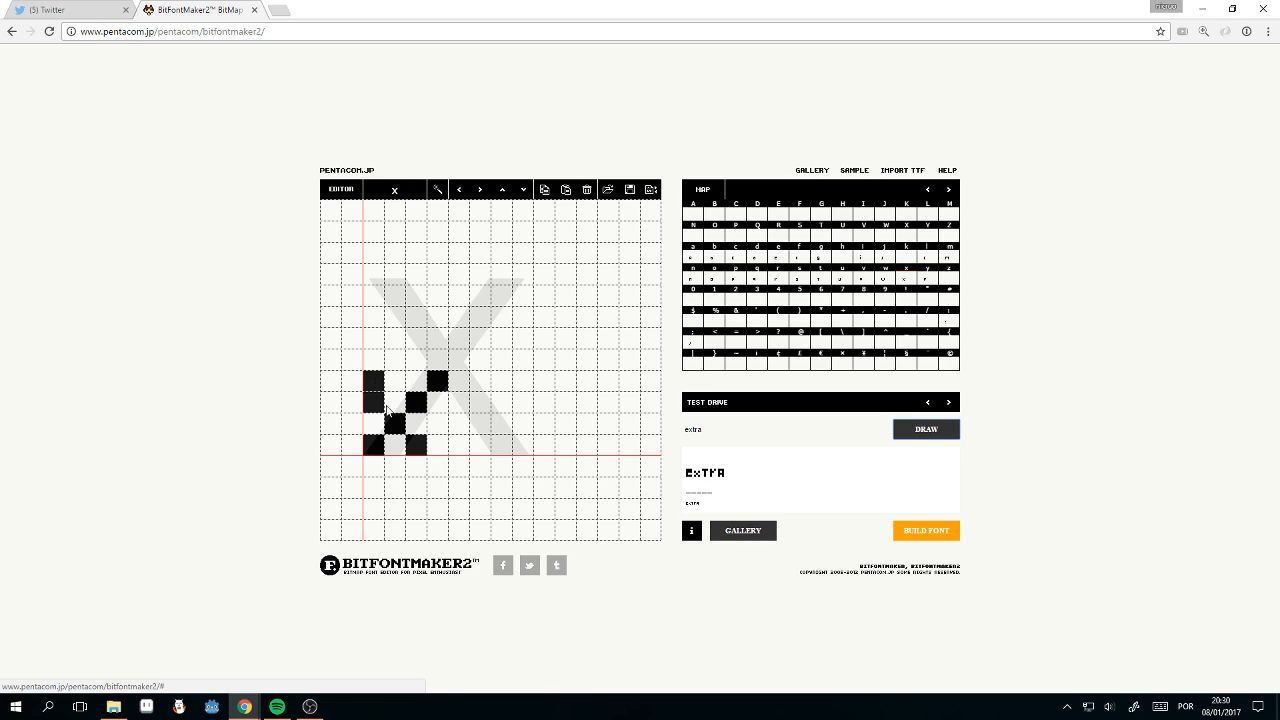
{"action": "left_click", "coordinate": [394, 405]}
{"action": "left_click", "coordinate": [376, 404]}
{"action": "left_click", "coordinate": [414, 426]}
{"action": "left_click", "coordinate": [436, 445]}
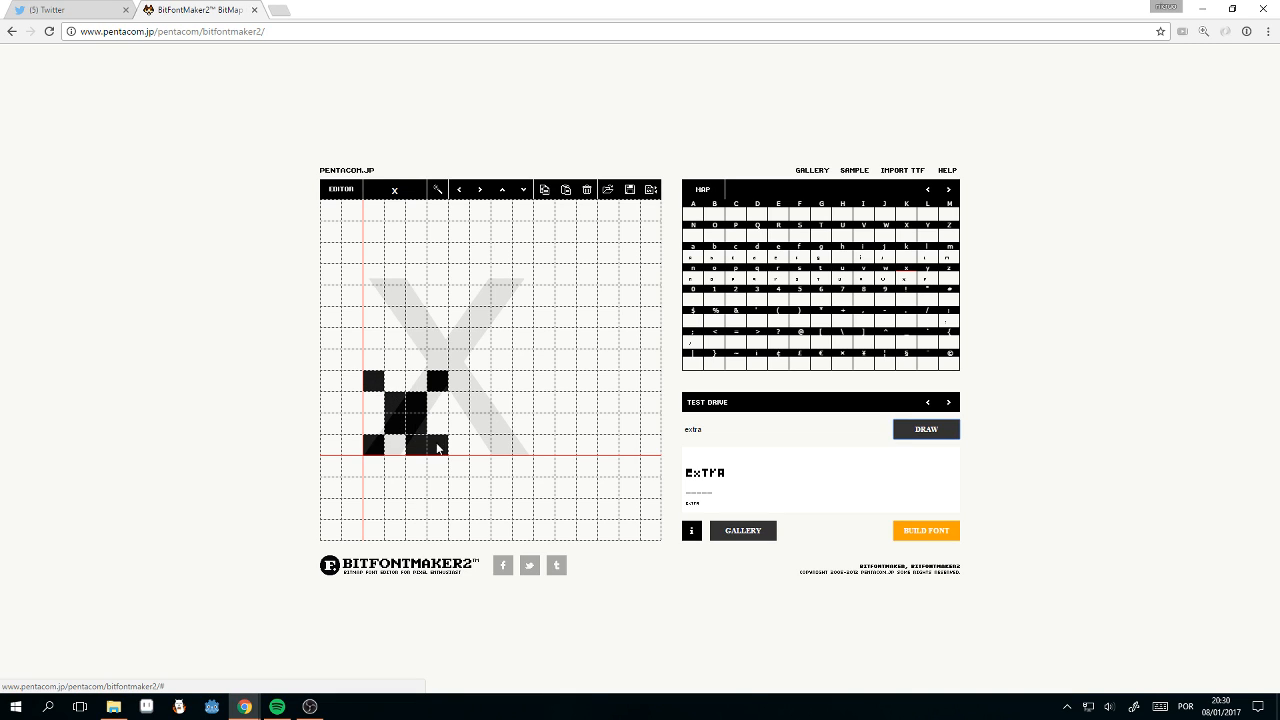
{"action": "left_click", "coordinate": [418, 450]}
{"action": "left_click", "coordinate": [416, 405]}
{"action": "left_click", "coordinate": [395, 425]}
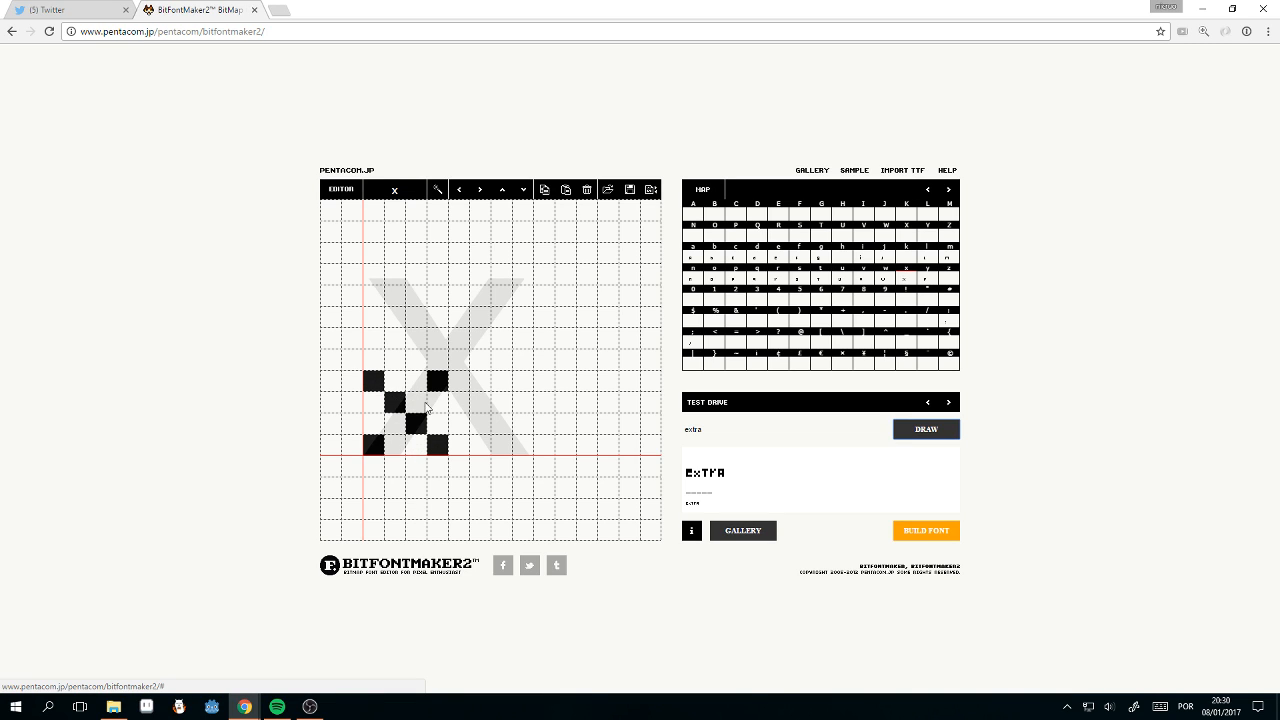
Step: Try the x with a filled 2-by-2 centre and an extra pixel at the right end of its second row
{"action": "left_click", "coordinate": [437, 404]}
{"action": "left_click", "coordinate": [414, 426]}
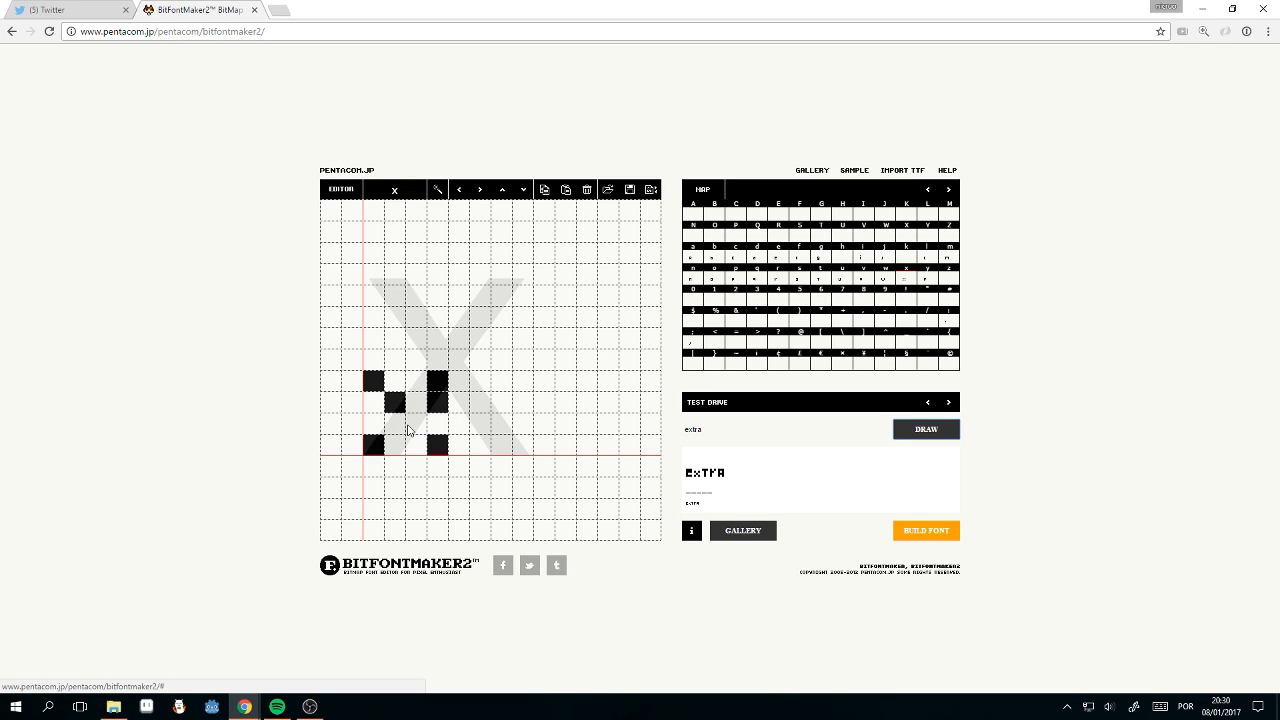
{"action": "left_click", "coordinate": [396, 426]}
{"action": "left_click", "coordinate": [411, 428]}
{"action": "left_click", "coordinate": [414, 407]}
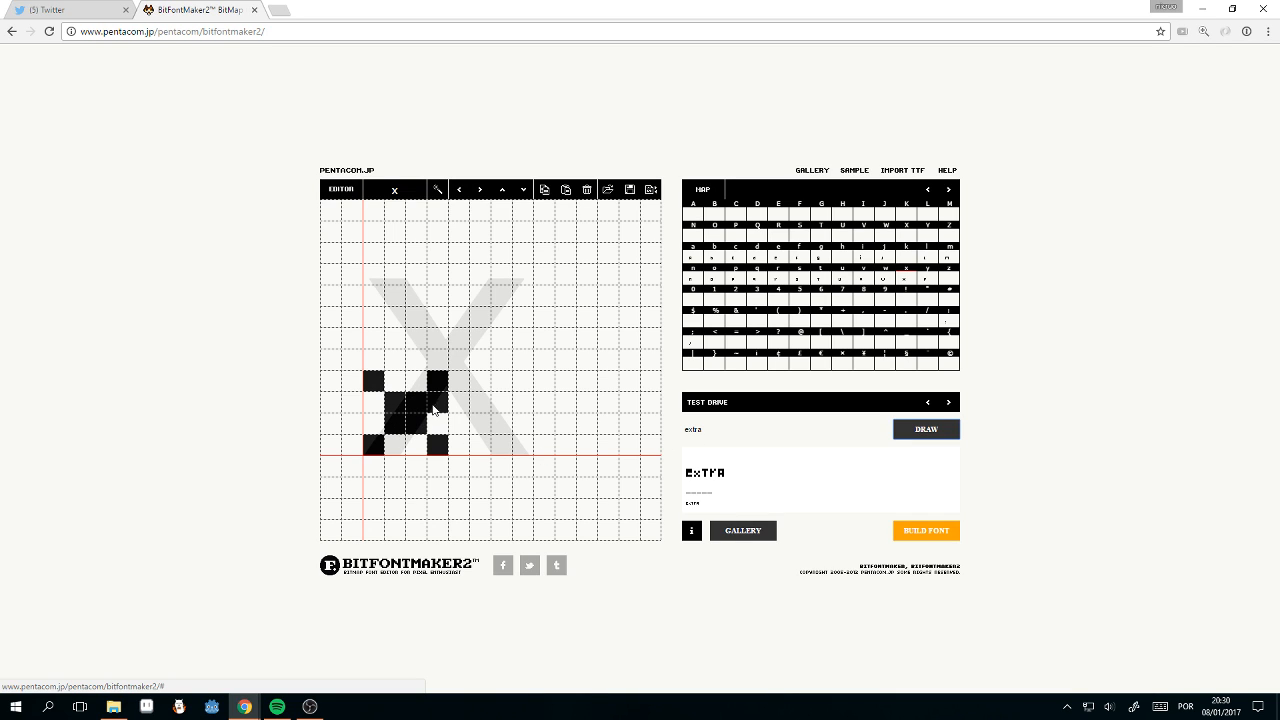
Step: Clear the x's extra second-row pixel and its four centre pixels, keeping only the corners
{"action": "left_click", "coordinate": [436, 408]}
{"action": "left_click", "coordinate": [414, 424]}
{"action": "left_click", "coordinate": [398, 422]}
{"action": "left_click", "coordinate": [397, 410]}
{"action": "left_click", "coordinate": [418, 406]}
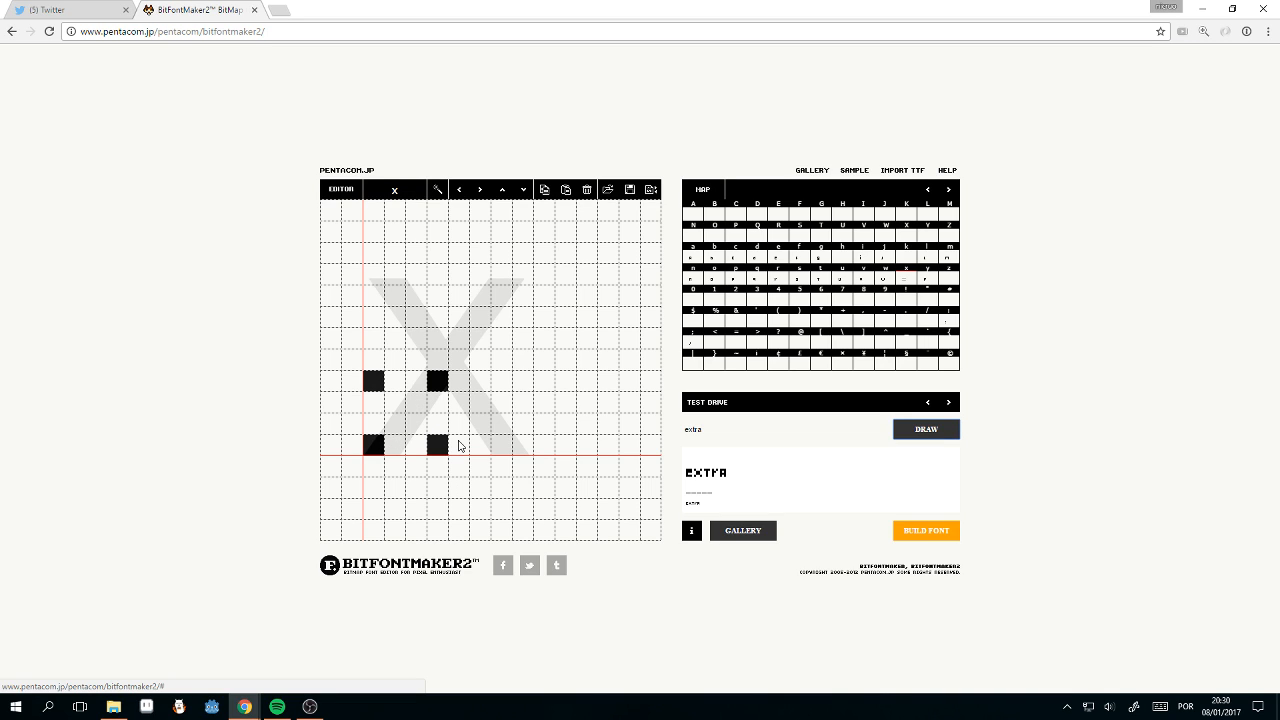
Step: Fill the 2-by-2 centre of the lowercase x between its four corner pixels
{"action": "left_click", "coordinate": [395, 423]}
{"action": "left_click", "coordinate": [418, 404]}
{"action": "left_click", "coordinate": [430, 442]}
{"action": "left_click", "coordinate": [436, 445]}
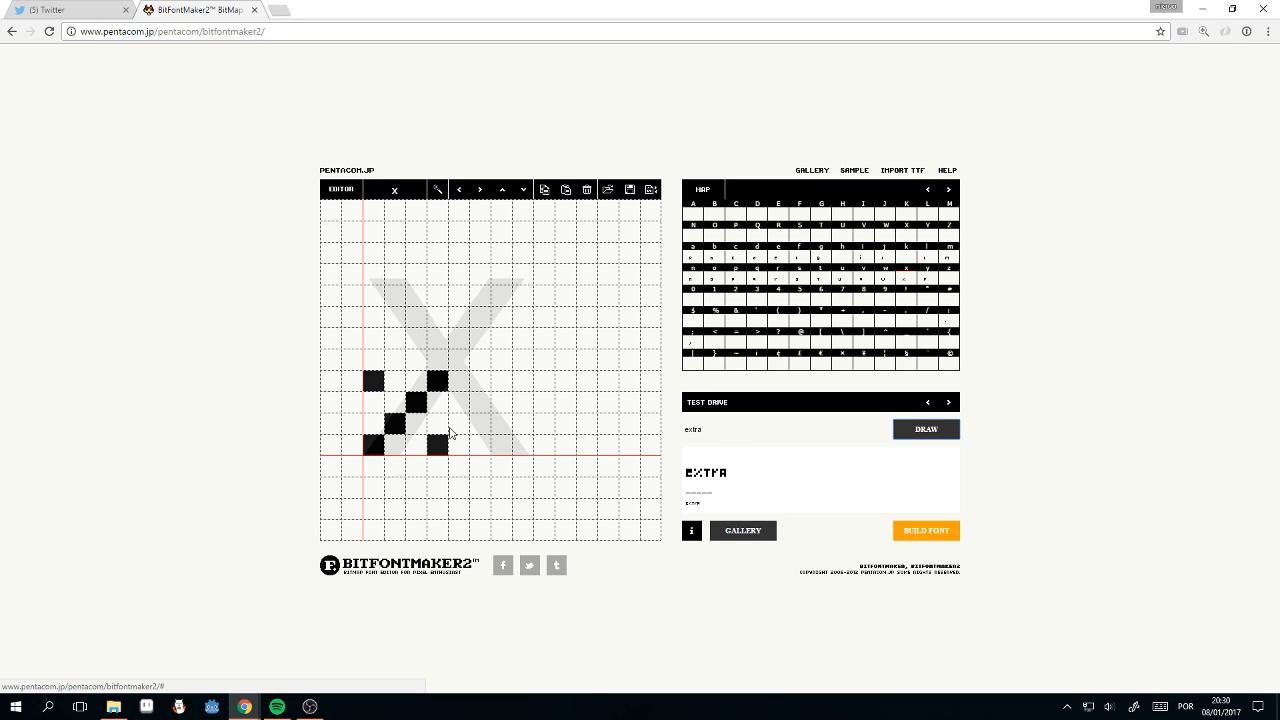
{"action": "left_click", "coordinate": [418, 428]}
{"action": "left_click", "coordinate": [398, 405]}
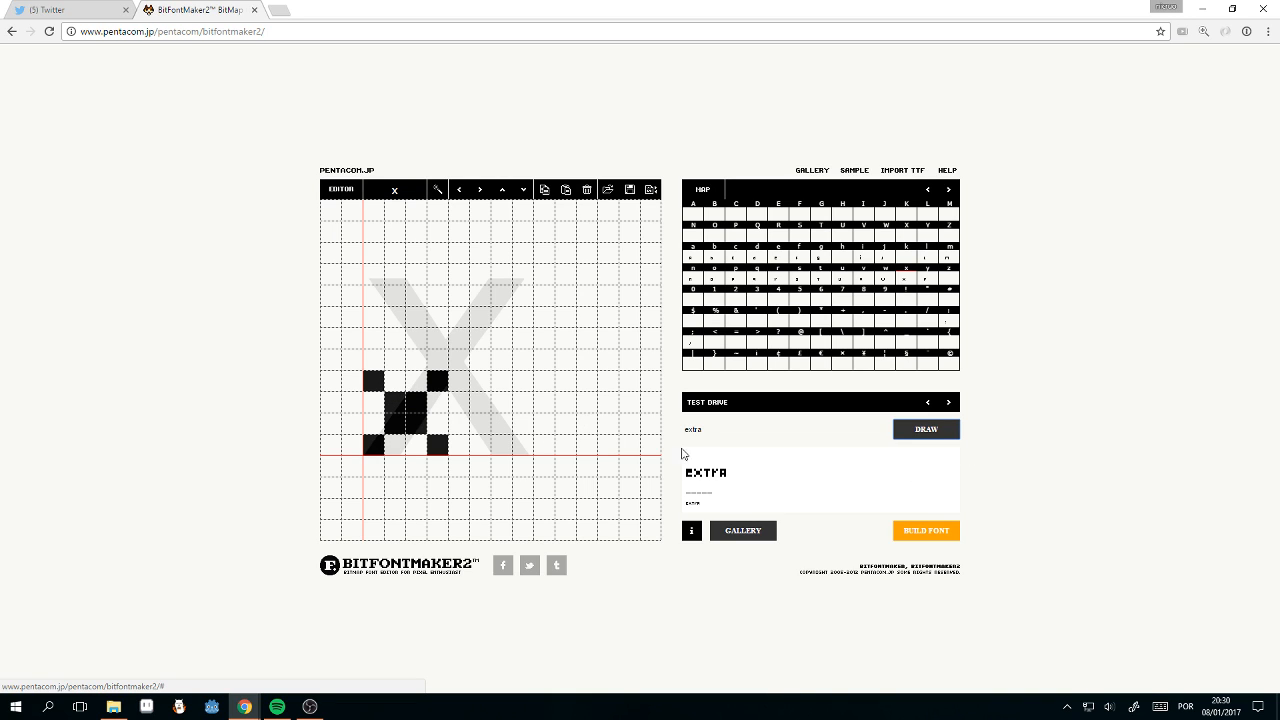
Step: Open the lowercase z for editing and preview the test text "zen"
{"action": "left_click", "coordinate": [736, 435]}
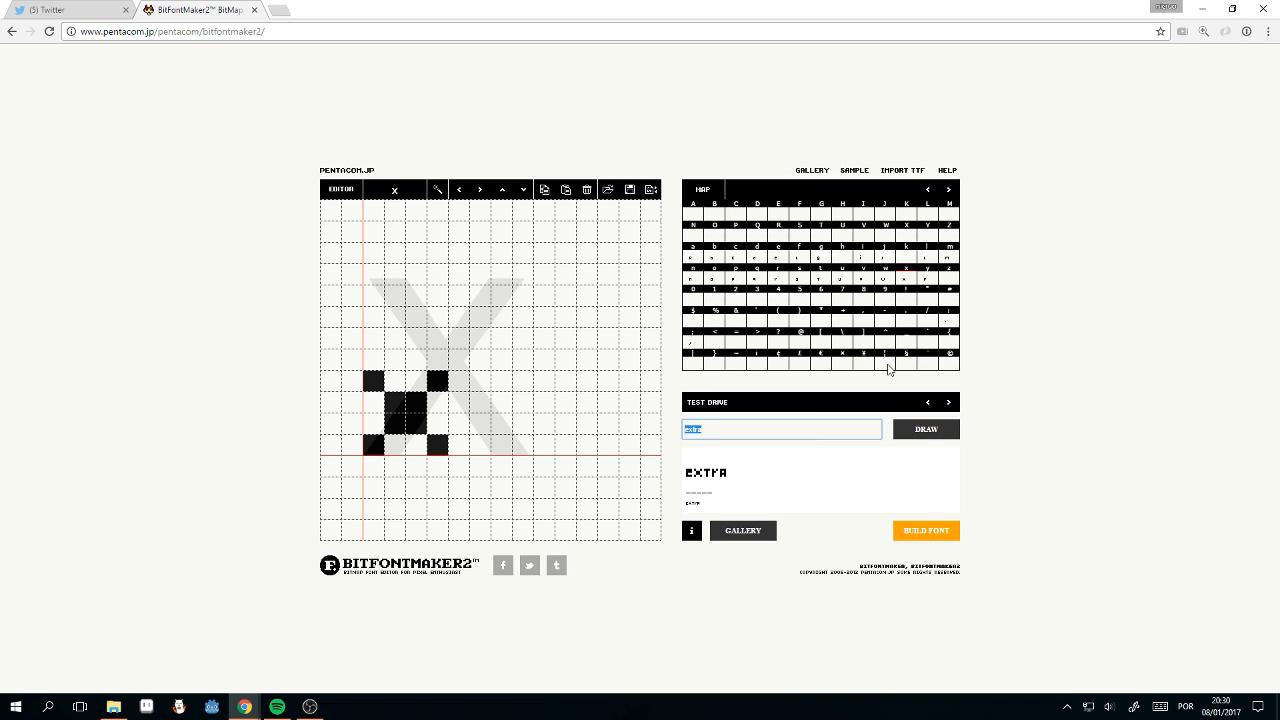
{"action": "left_click", "coordinate": [949, 278]}
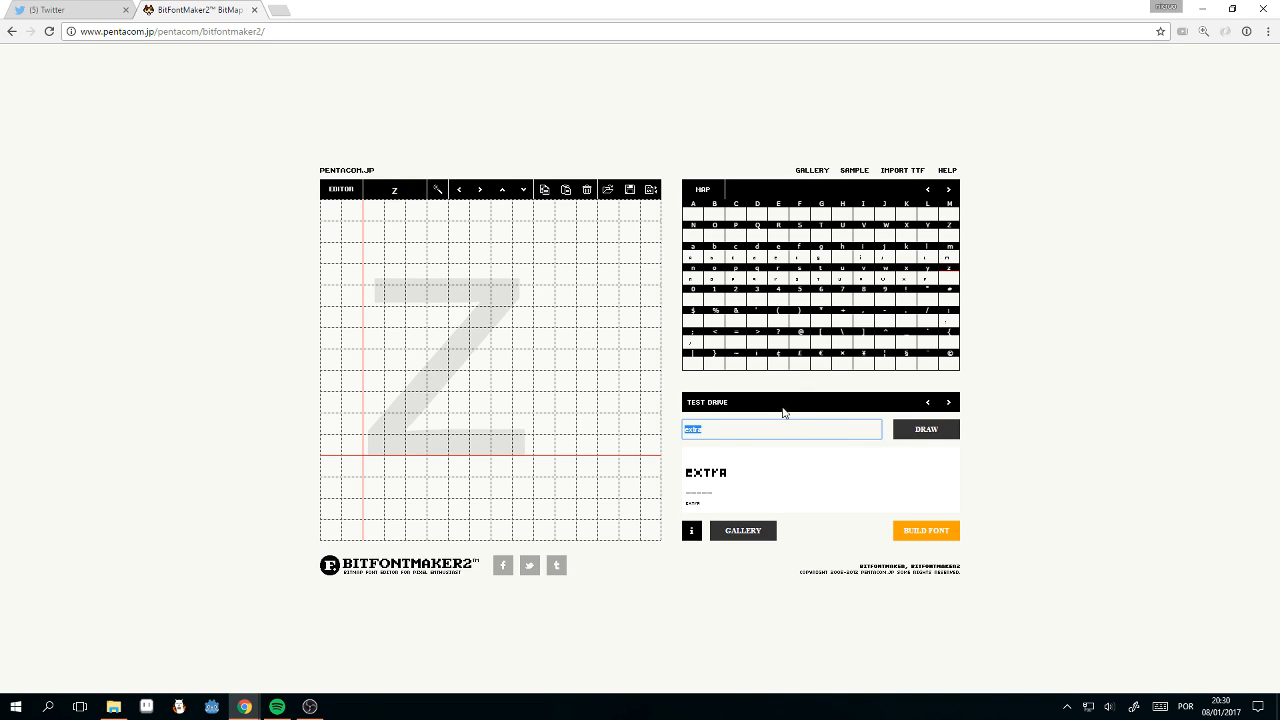
{"action": "left_click", "coordinate": [735, 437]}
{"action": "type", "text": "zen"}
{"action": "left_click", "coordinate": [1039, 435]}
Step: Draw a 4-by-4 lowercase z with full top and bottom rows joined by a diagonal rising to the right, and redraw the preview
{"action": "left_click_drag", "start_coordinate": [372, 449], "coordinate": [420, 443]}
{"action": "left_click", "coordinate": [400, 427]}
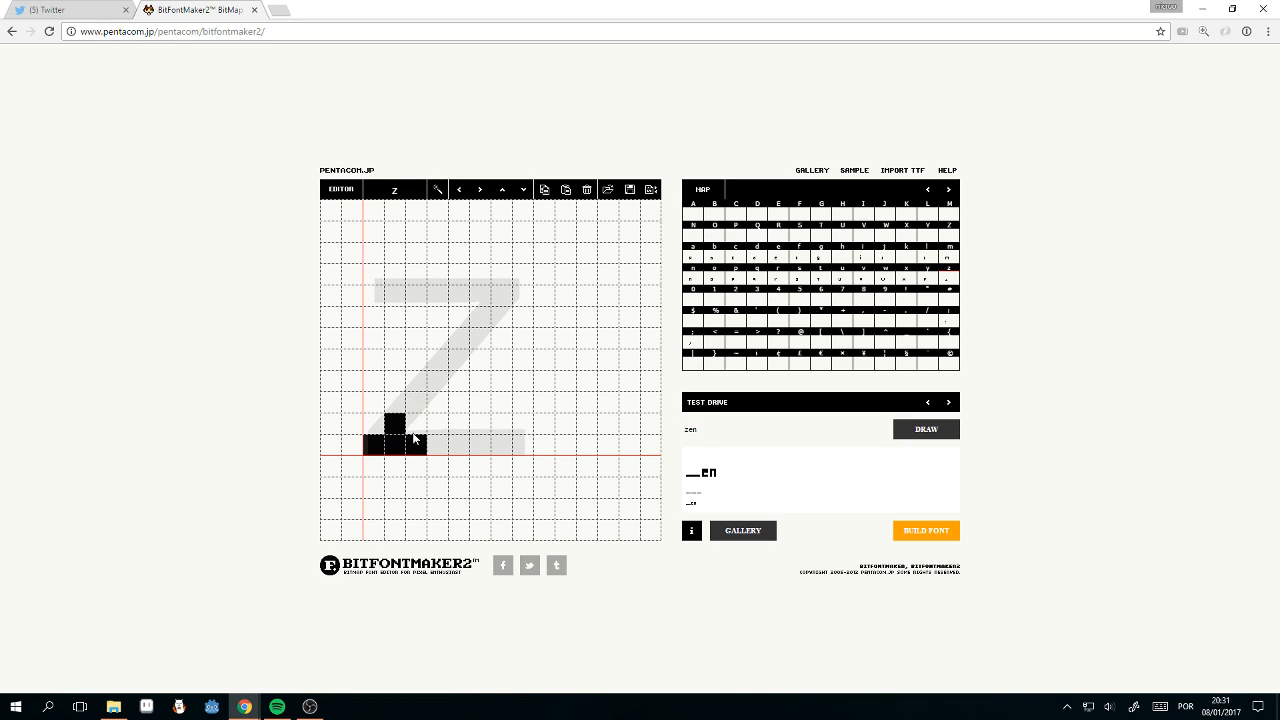
{"action": "left_click", "coordinate": [436, 446]}
{"action": "left_click", "coordinate": [418, 404]}
{"action": "left_click_drag", "start_coordinate": [438, 384], "coordinate": [378, 383]}
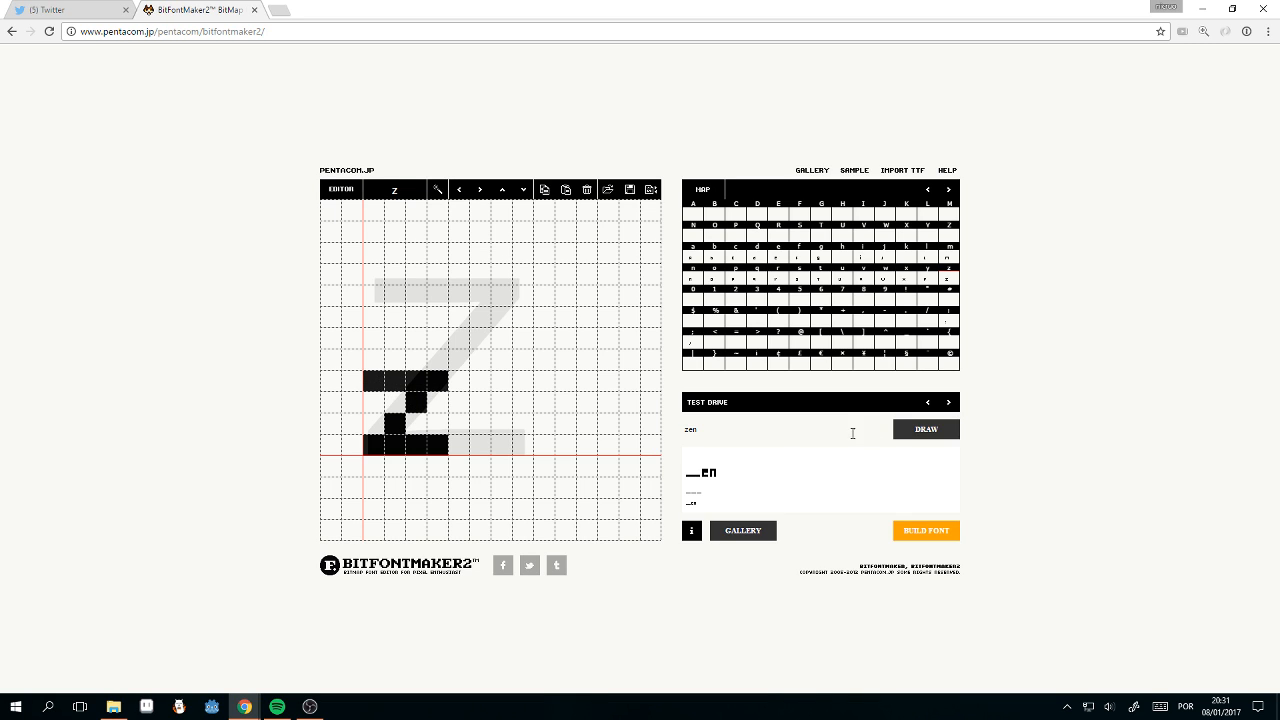
{"action": "left_click", "coordinate": [907, 433]}
Step: Try the z without its upper-right and lower-left corner pixels, restoring both corners
{"action": "left_click", "coordinate": [440, 387]}
{"action": "left_click", "coordinate": [376, 450]}
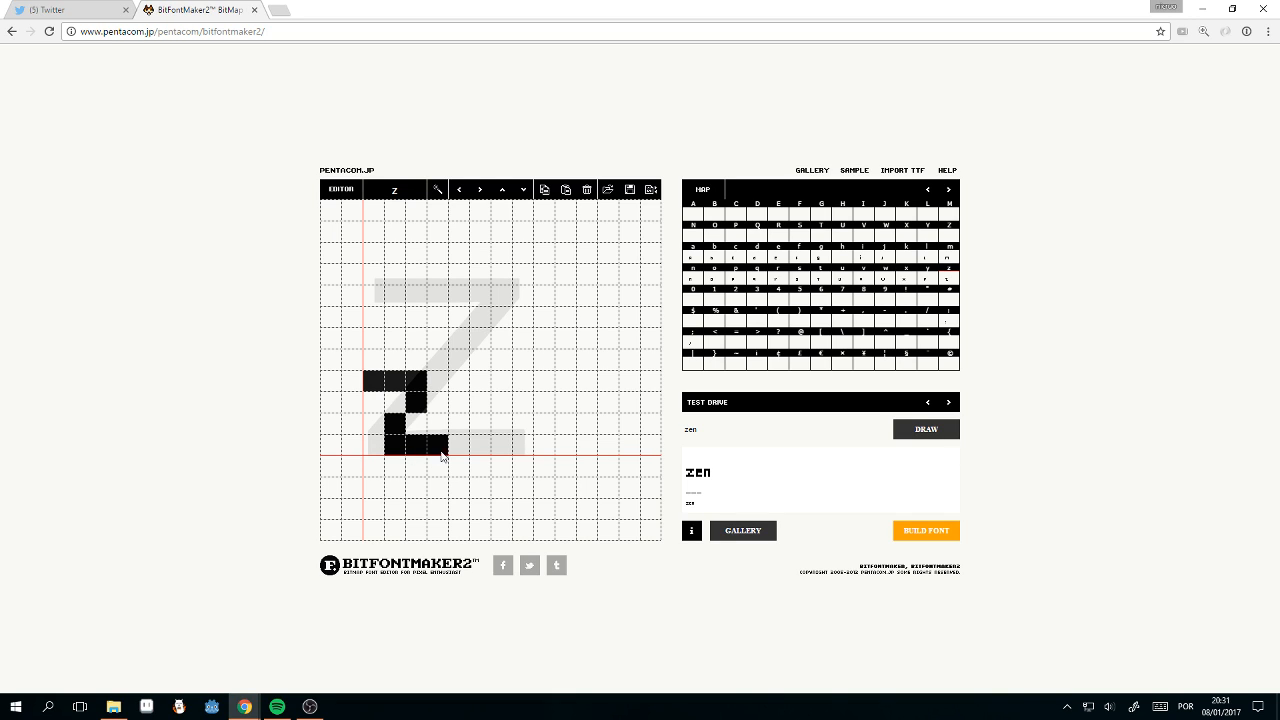
{"action": "left_click", "coordinate": [370, 446]}
{"action": "left_click", "coordinate": [440, 385]}
Step: Narrow the z's upper and lower bars to three pixels by clearing their right ends, and redraw the preview
{"action": "left_click", "coordinate": [437, 445]}
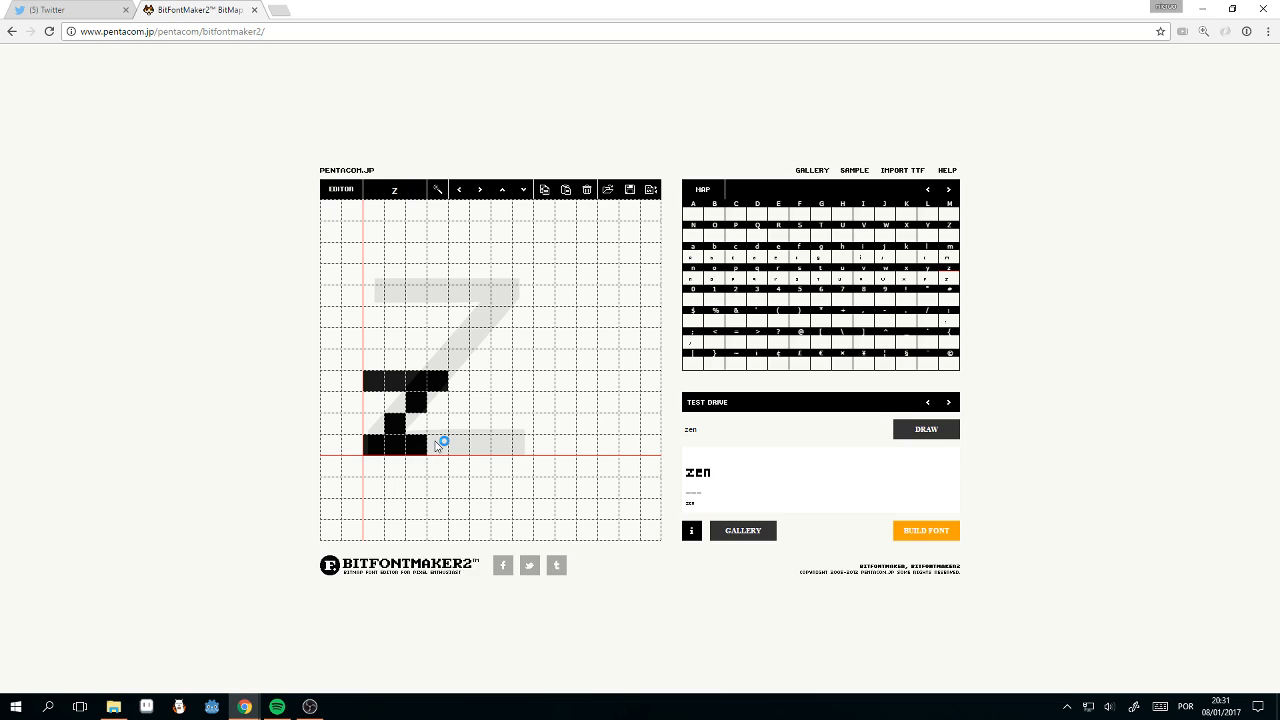
{"action": "left_click", "coordinate": [441, 383]}
{"action": "left_click", "coordinate": [909, 429]}
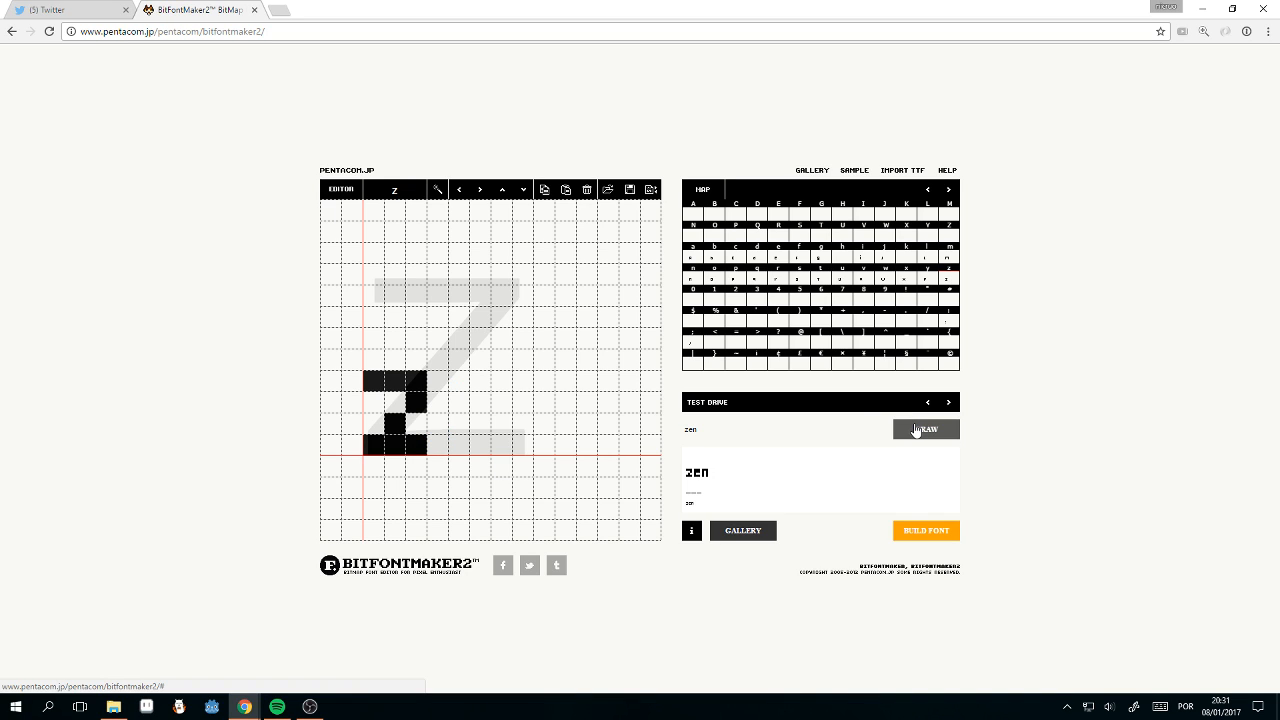
Step: Try the three-pixel-wide z with only the right pixel in its second row and only the left pixel in its third row
{"action": "left_click", "coordinate": [393, 403]}
{"action": "left_click", "coordinate": [417, 403]}
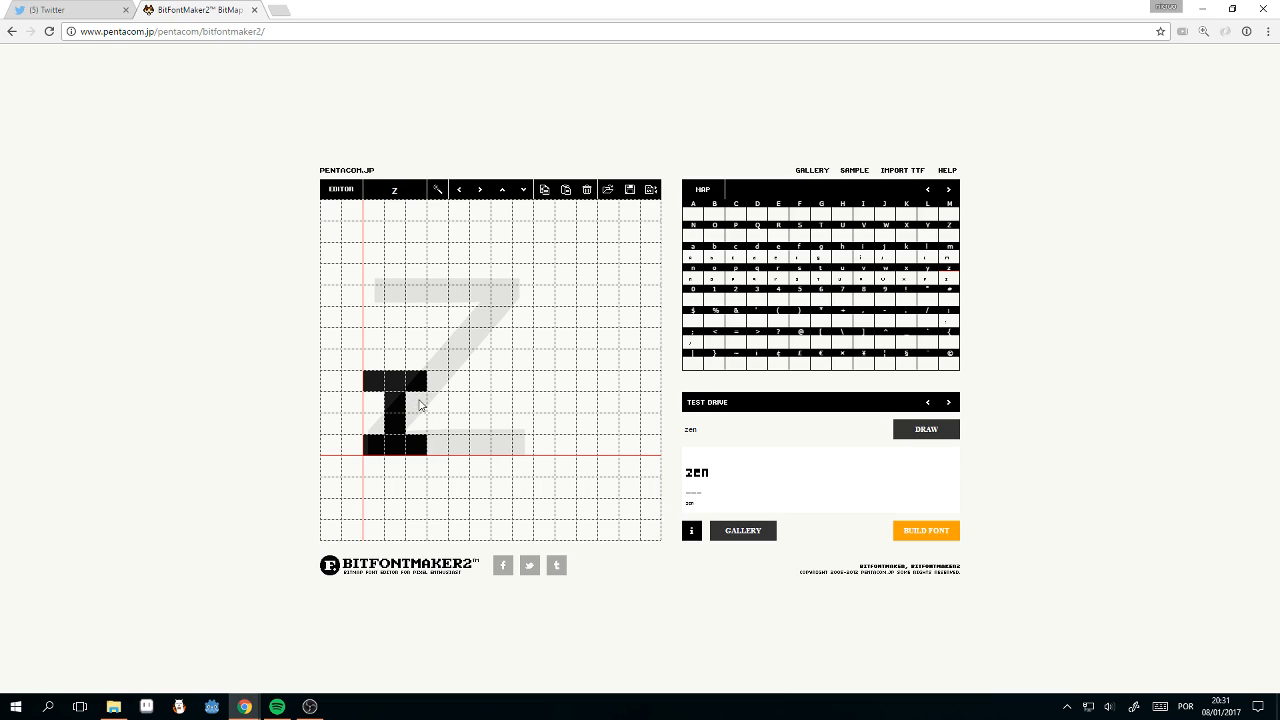
{"action": "left_click", "coordinate": [368, 428]}
{"action": "left_click", "coordinate": [414, 404]}
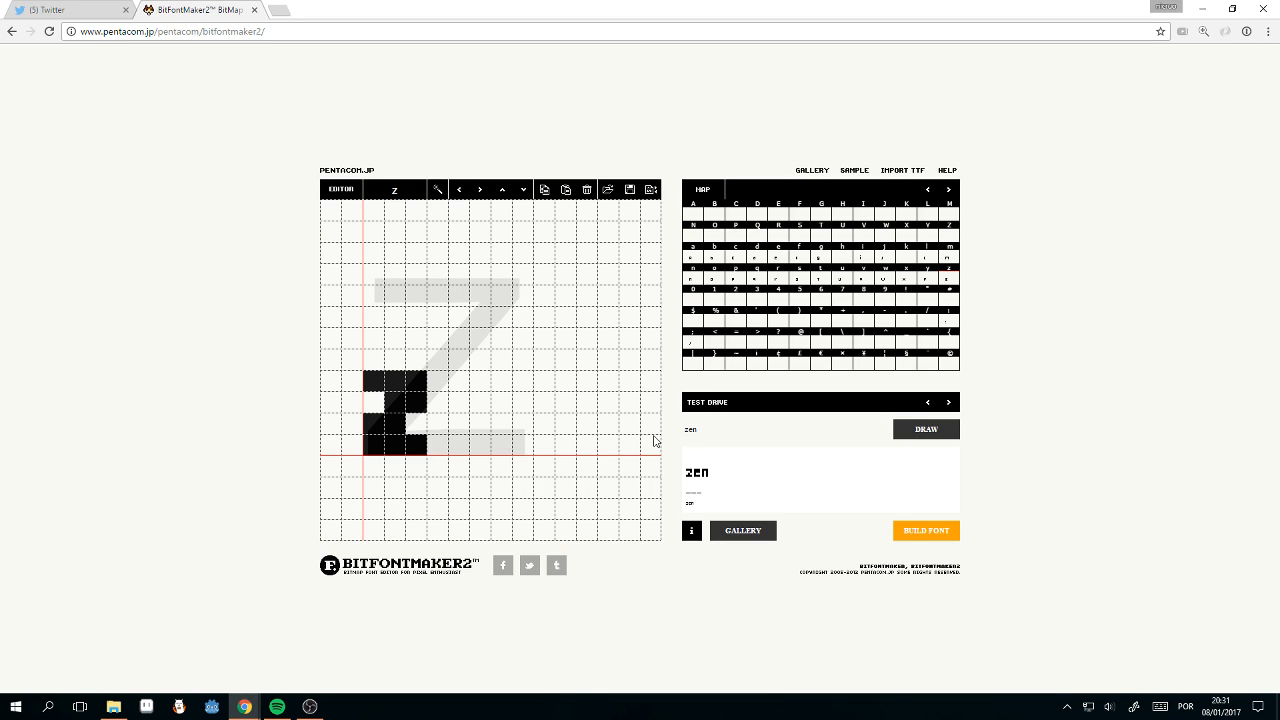
{"action": "left_click", "coordinate": [396, 428]}
{"action": "left_click", "coordinate": [395, 403]}
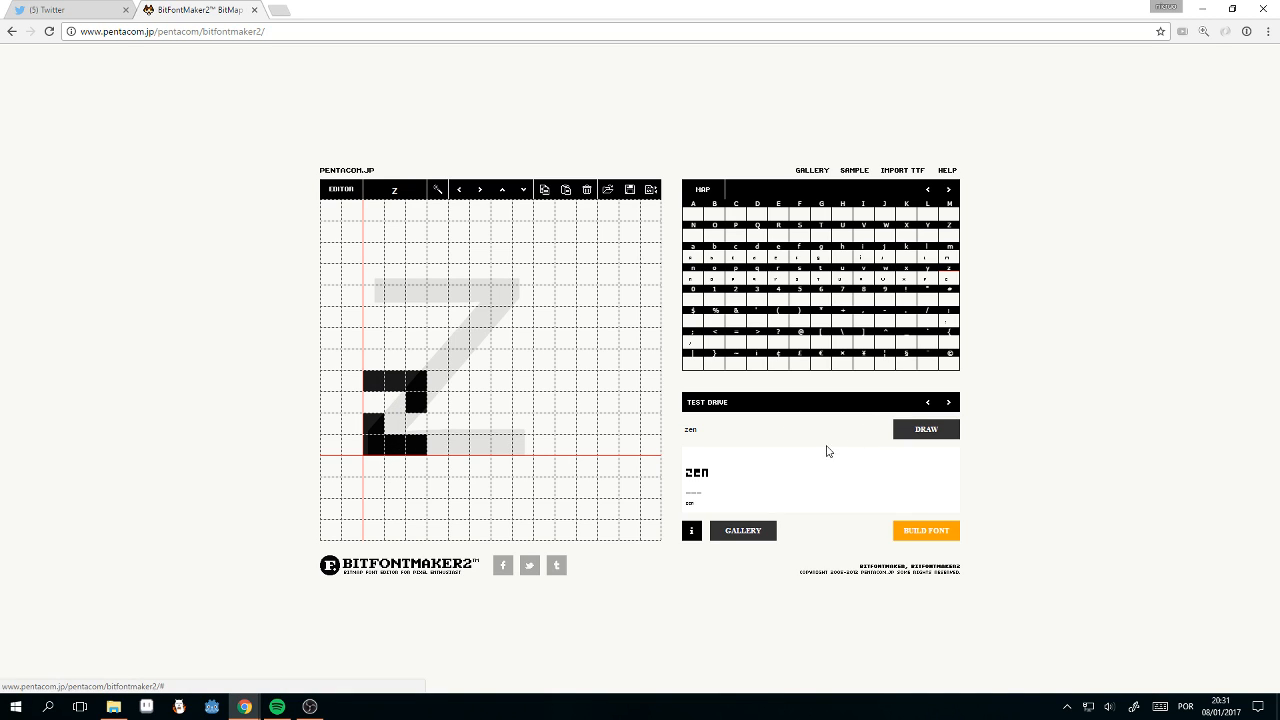
Step: Extend the z's upper and lower bars to four pixels, leaving only the left pixel of the third row between them
{"action": "left_click", "coordinate": [399, 424]}
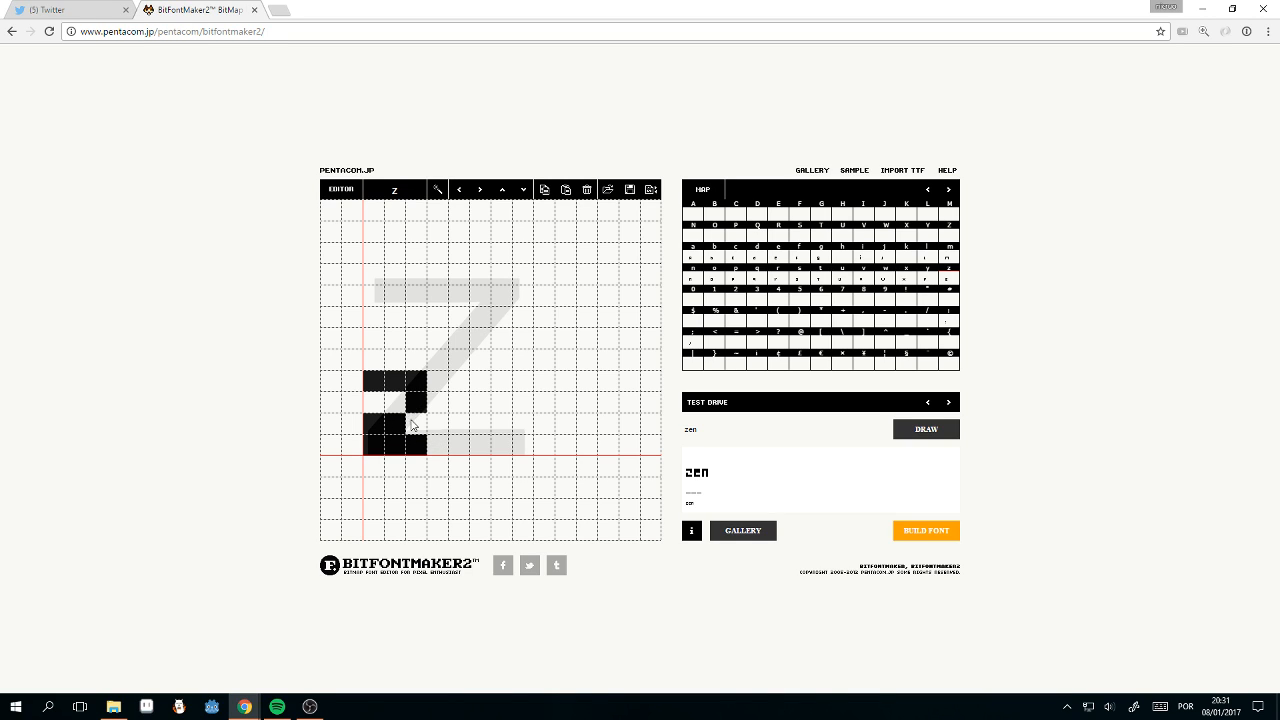
{"action": "left_click", "coordinate": [434, 448]}
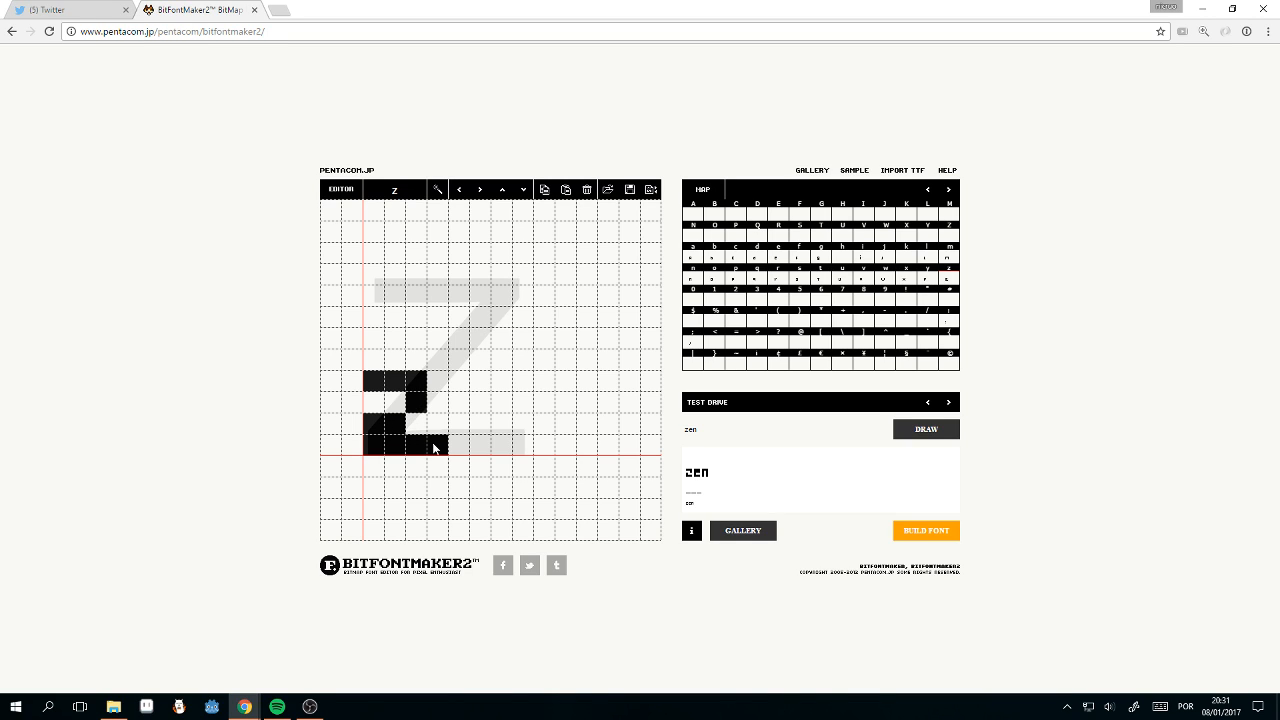
{"action": "left_click", "coordinate": [437, 382]}
{"action": "left_click", "coordinate": [416, 402]}
{"action": "left_click", "coordinate": [397, 423]}
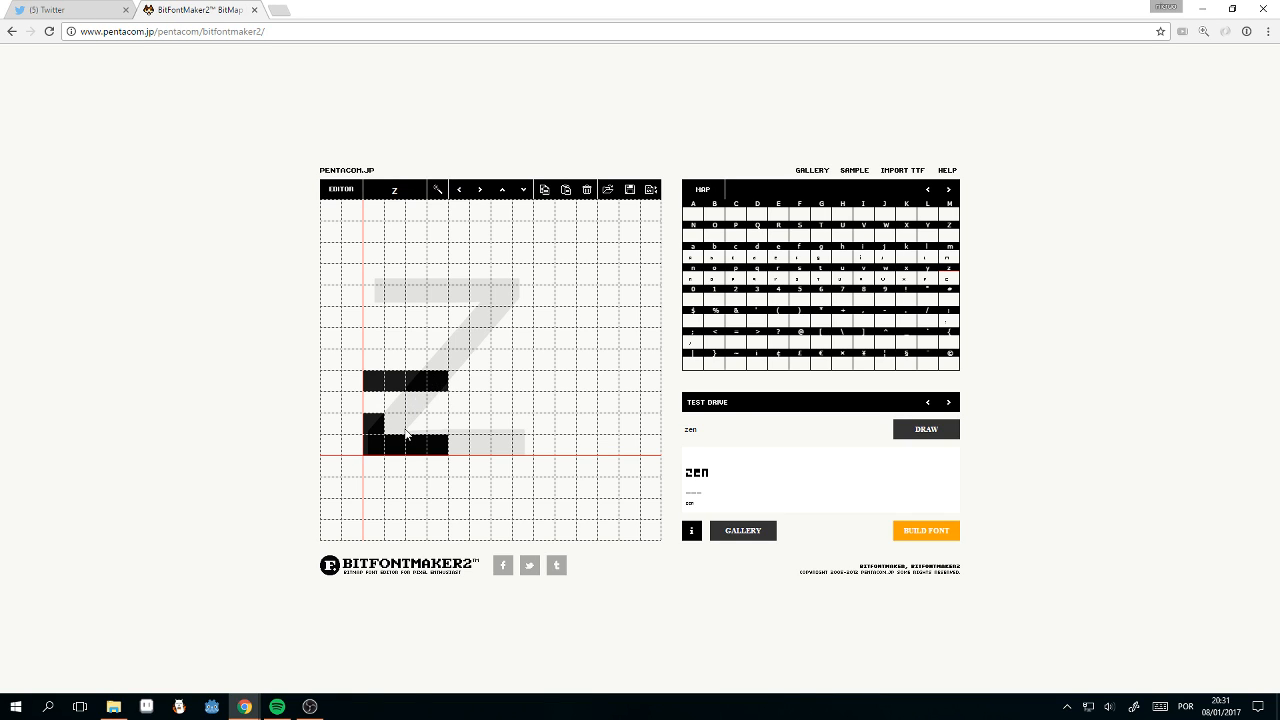
Step: Rebuild the z as two full four-pixel bars joined by a two-pixel diagonal, and preview "zen" again
{"action": "left_click", "coordinate": [440, 448]}
{"action": "key", "text": "ctrl+z"}
{"action": "type", "text": "war man"}
{"action": "left_click", "coordinate": [397, 427]}
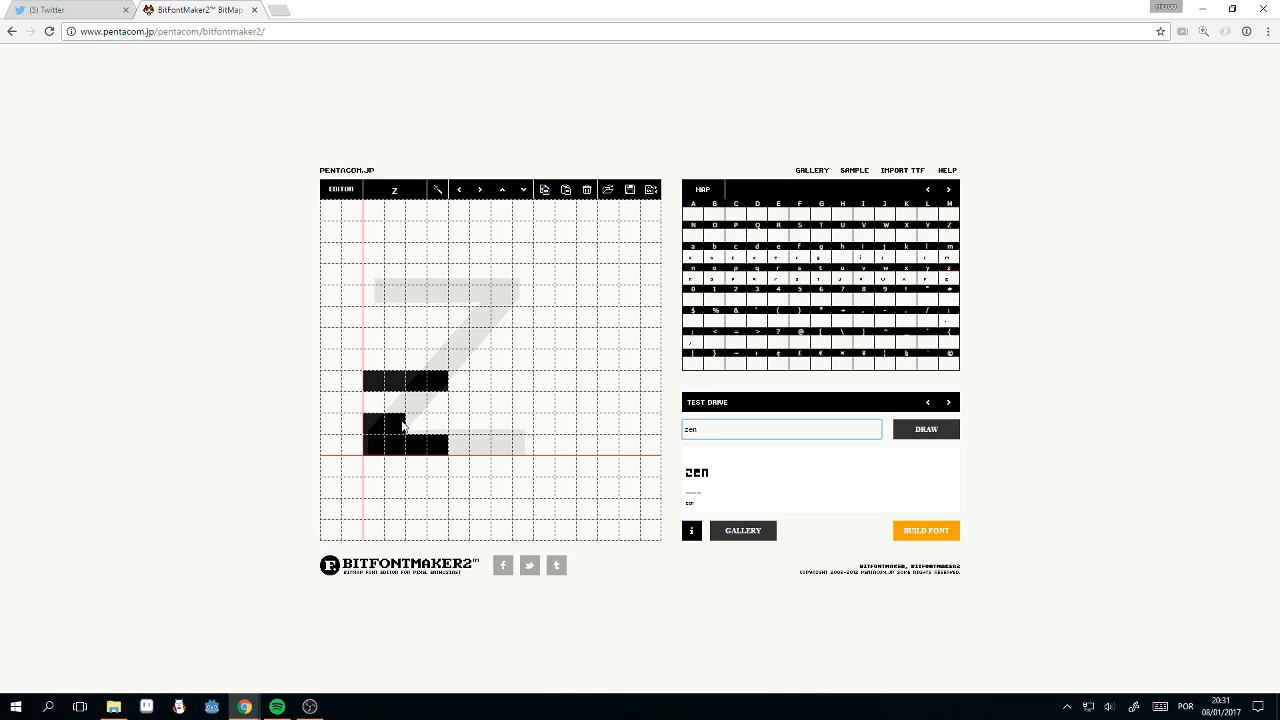
{"action": "left_click", "coordinate": [401, 424]}
{"action": "left_click", "coordinate": [373, 443]}
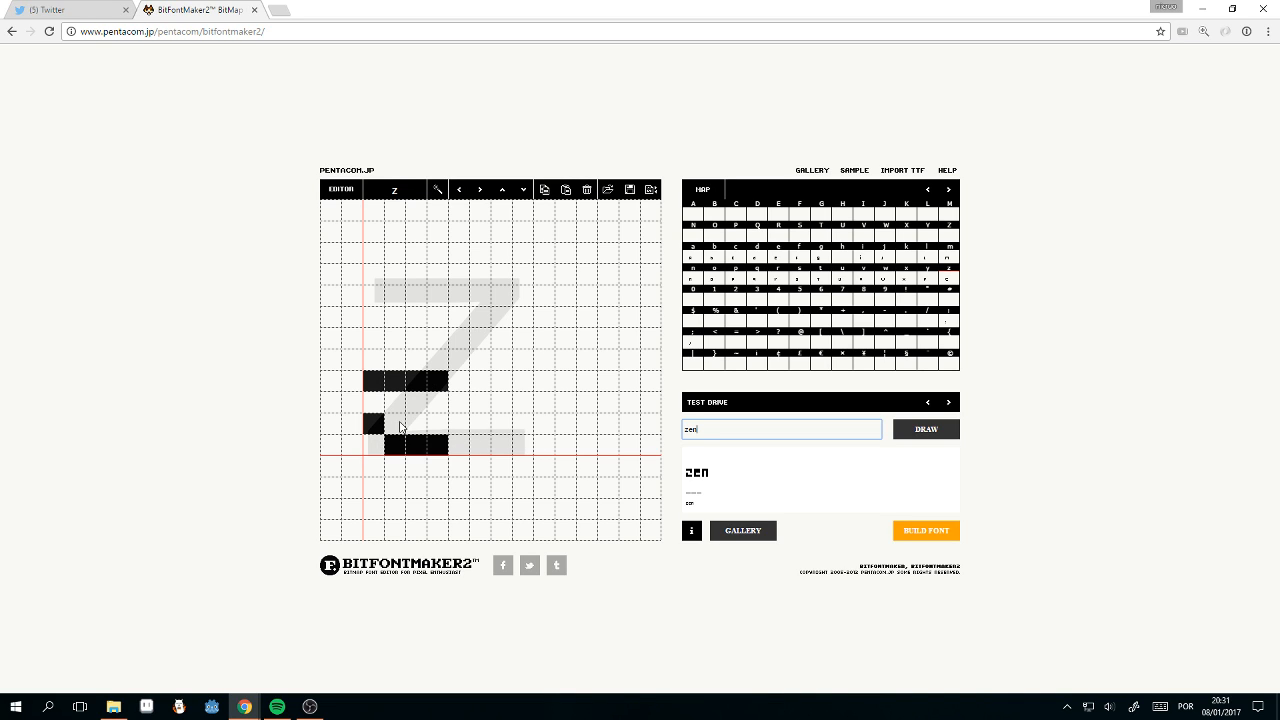
{"action": "left_click", "coordinate": [375, 445]}
{"action": "left_click", "coordinate": [395, 424]}
{"action": "left_click", "coordinate": [416, 402]}
{"action": "left_click", "coordinate": [373, 424]}
{"action": "left_click", "coordinate": [928, 429]}
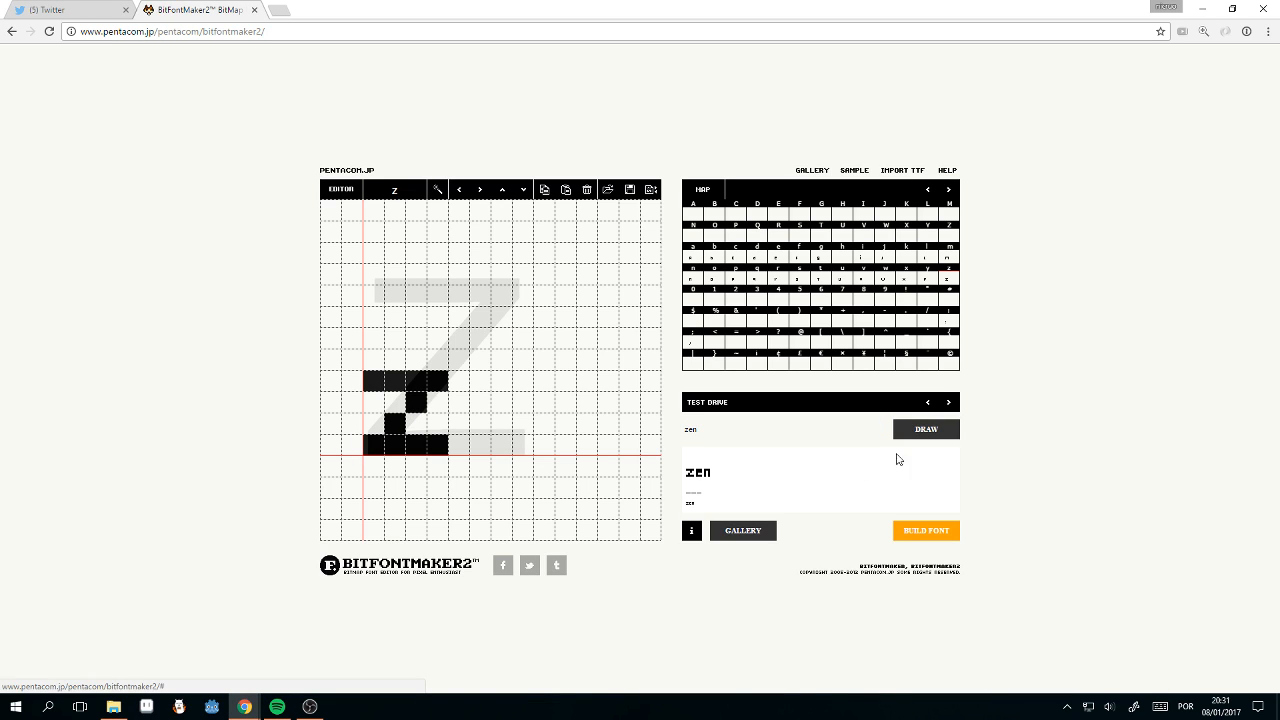
Step: Try a three-pixel-wide z with a thicker diagonal, adding the third row's left pixel and the second row's middle pixel
{"action": "left_click", "coordinate": [445, 380]}
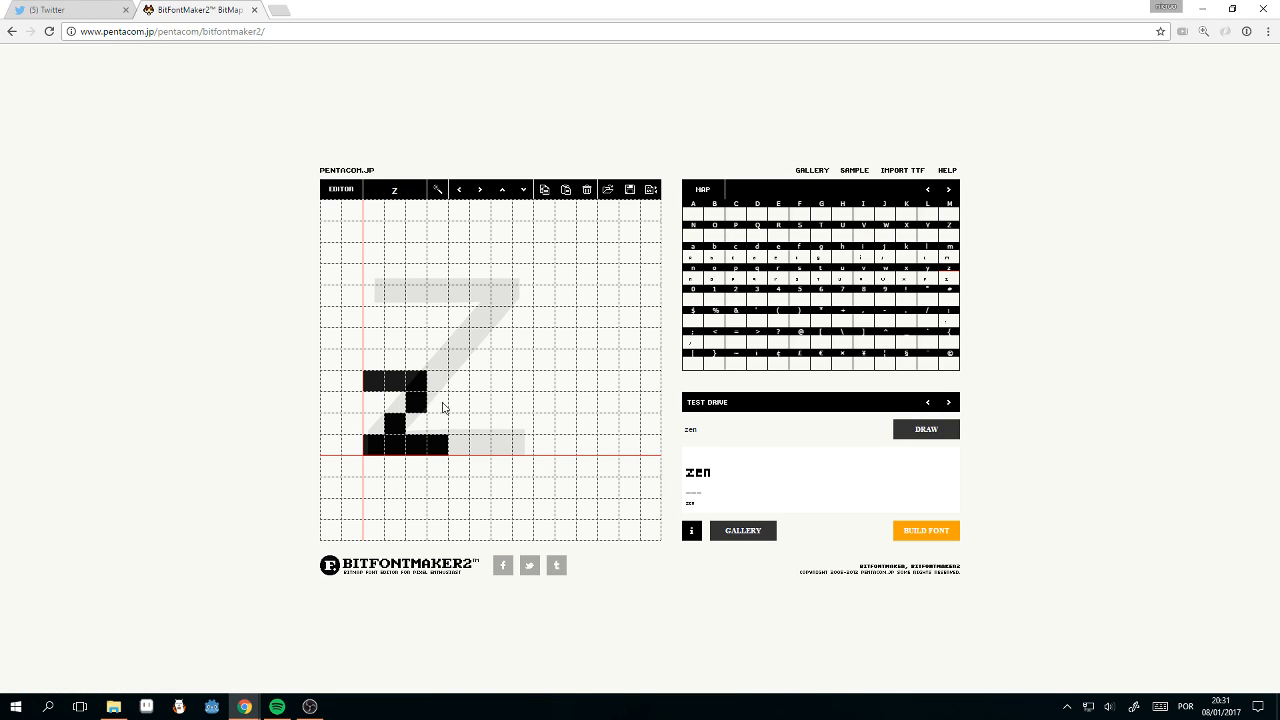
{"action": "left_click", "coordinate": [437, 445]}
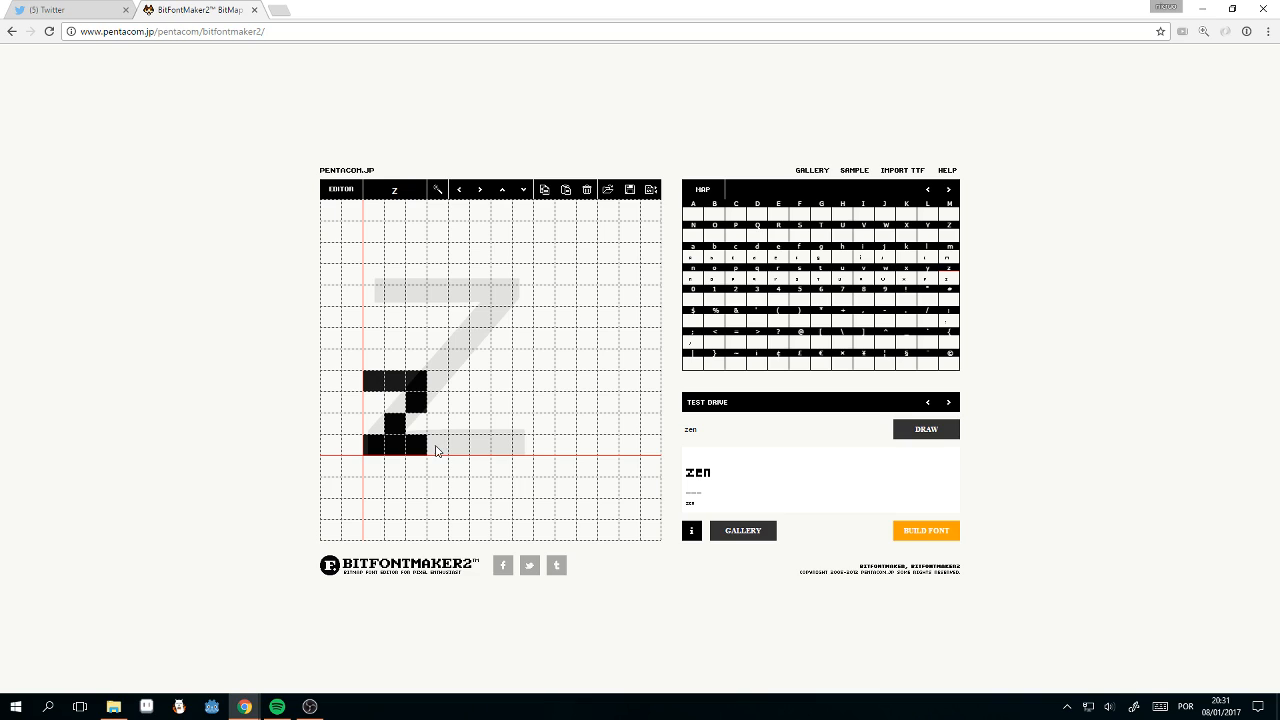
{"action": "left_click", "coordinate": [928, 425]}
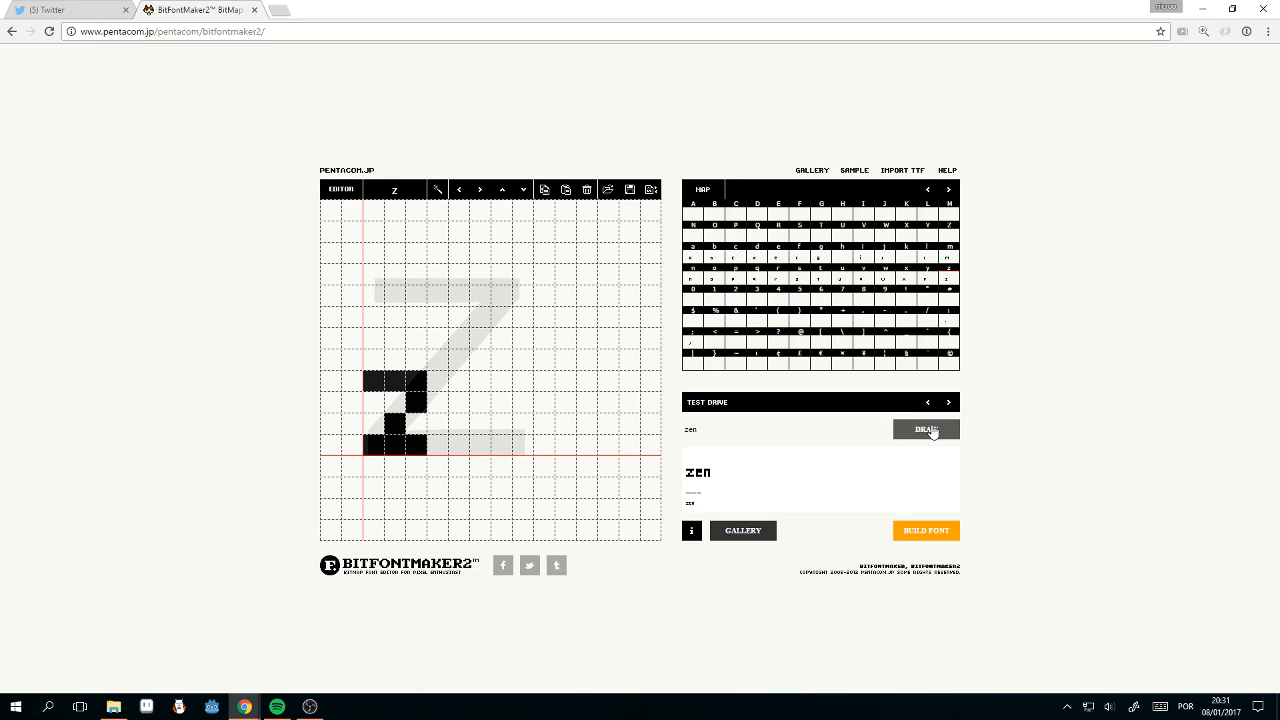
{"action": "left_click", "coordinate": [375, 432]}
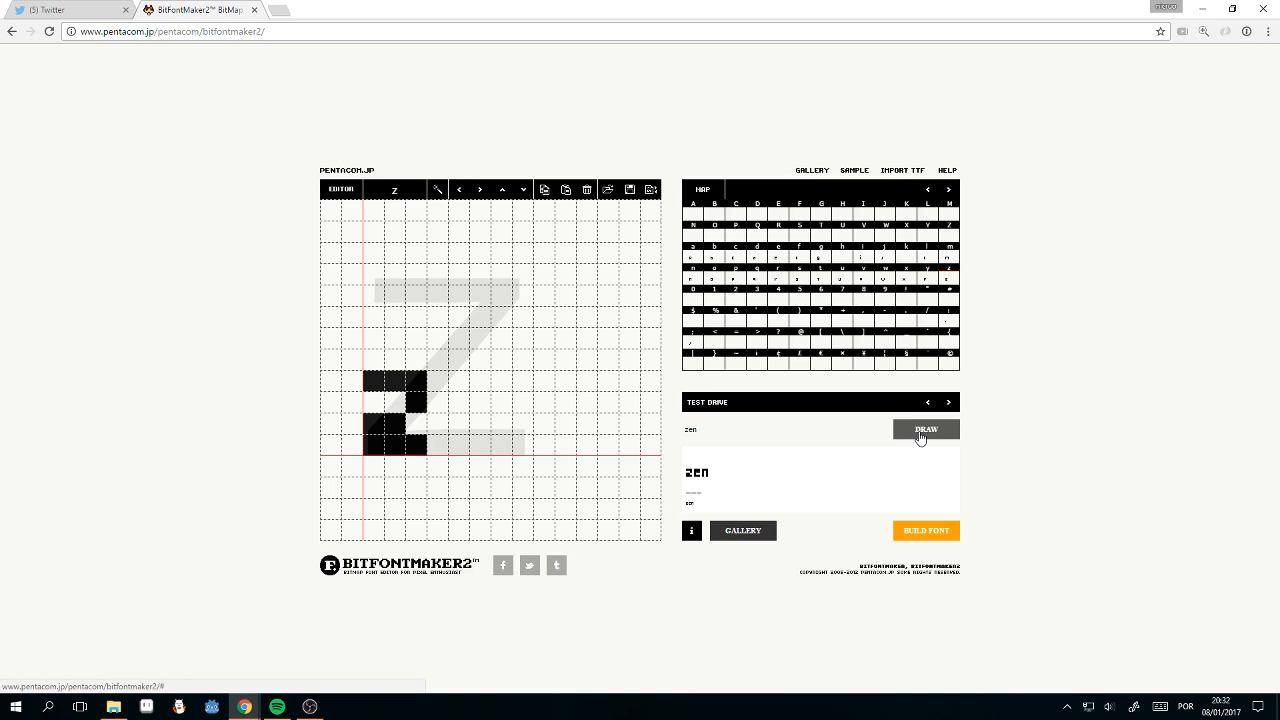
{"action": "left_click", "coordinate": [402, 407]}
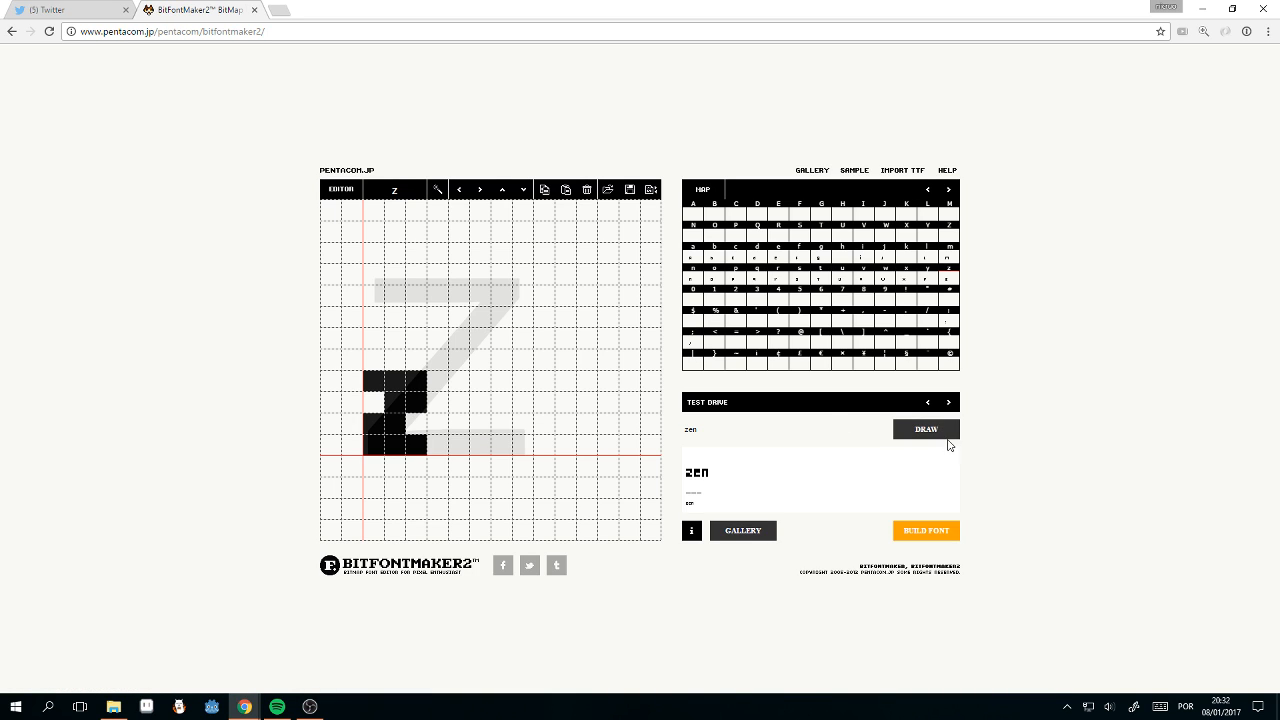
Step: Restore the four-pixel-wide z with its thin two-pixel diagonal and redraw the preview
{"action": "left_click", "coordinate": [374, 424]}
{"action": "left_click", "coordinate": [436, 386]}
{"action": "left_click", "coordinate": [437, 446]}
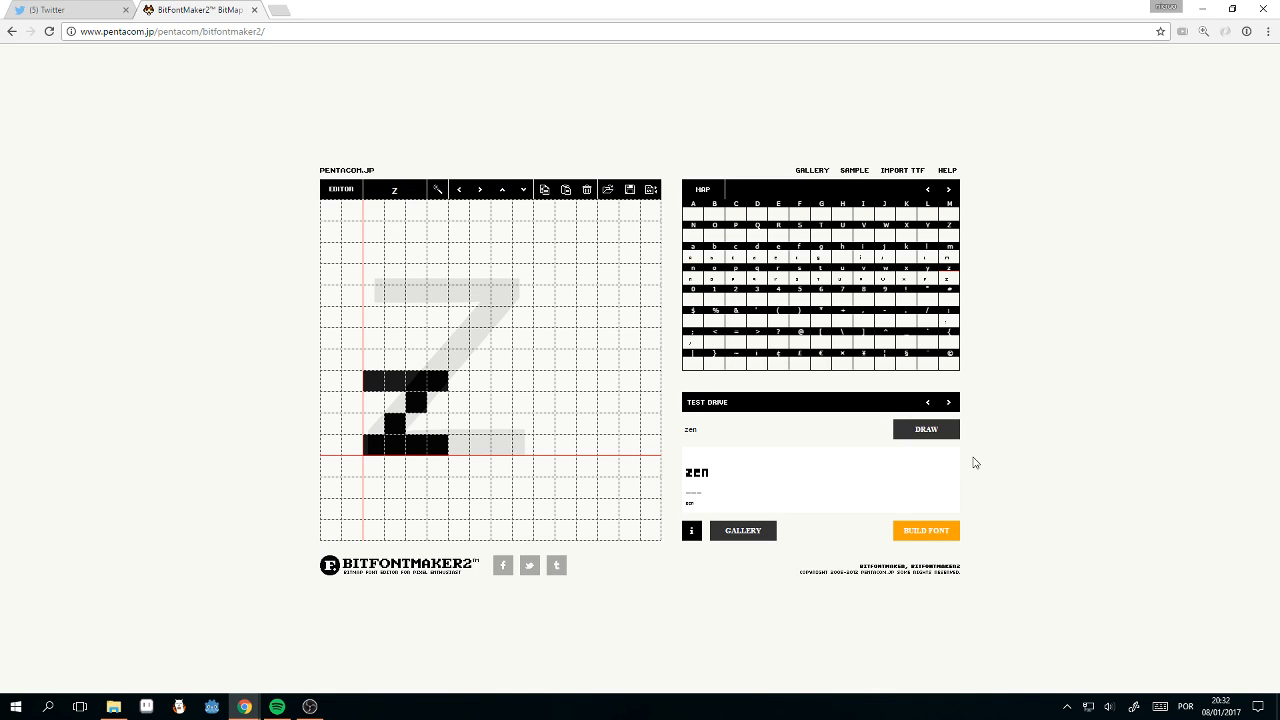
{"action": "left_click", "coordinate": [933, 428]}
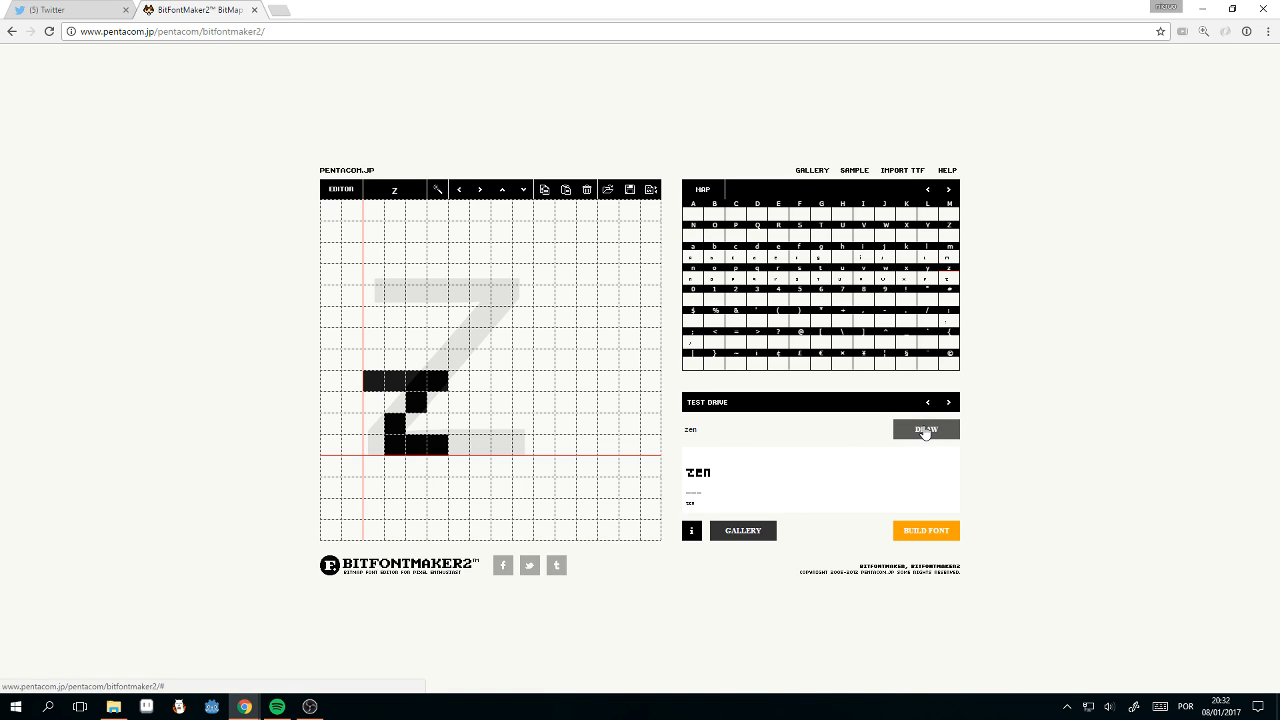
Step: Try an extra pixel left of the z's lower bar, refill the bar's first pixel and clear the extra one
{"action": "left_click", "coordinate": [358, 446]}
{"action": "left_click", "coordinate": [376, 446]}
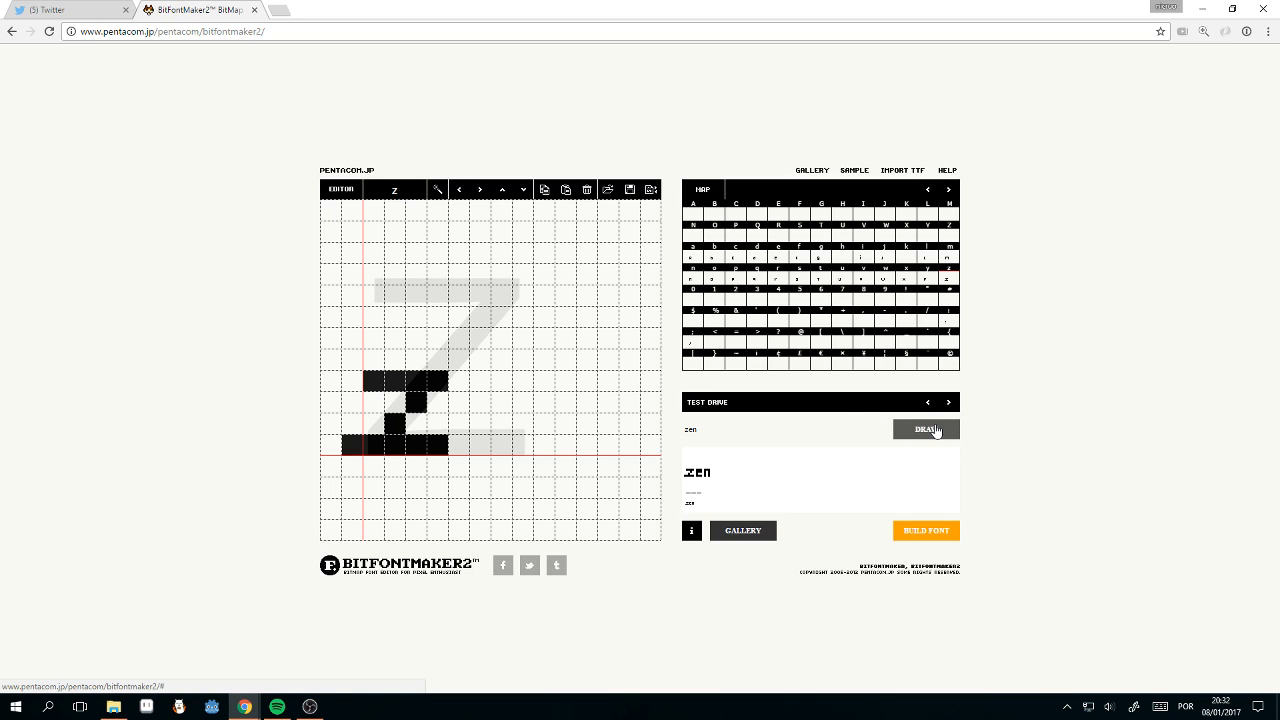
{"action": "left_click", "coordinate": [352, 446]}
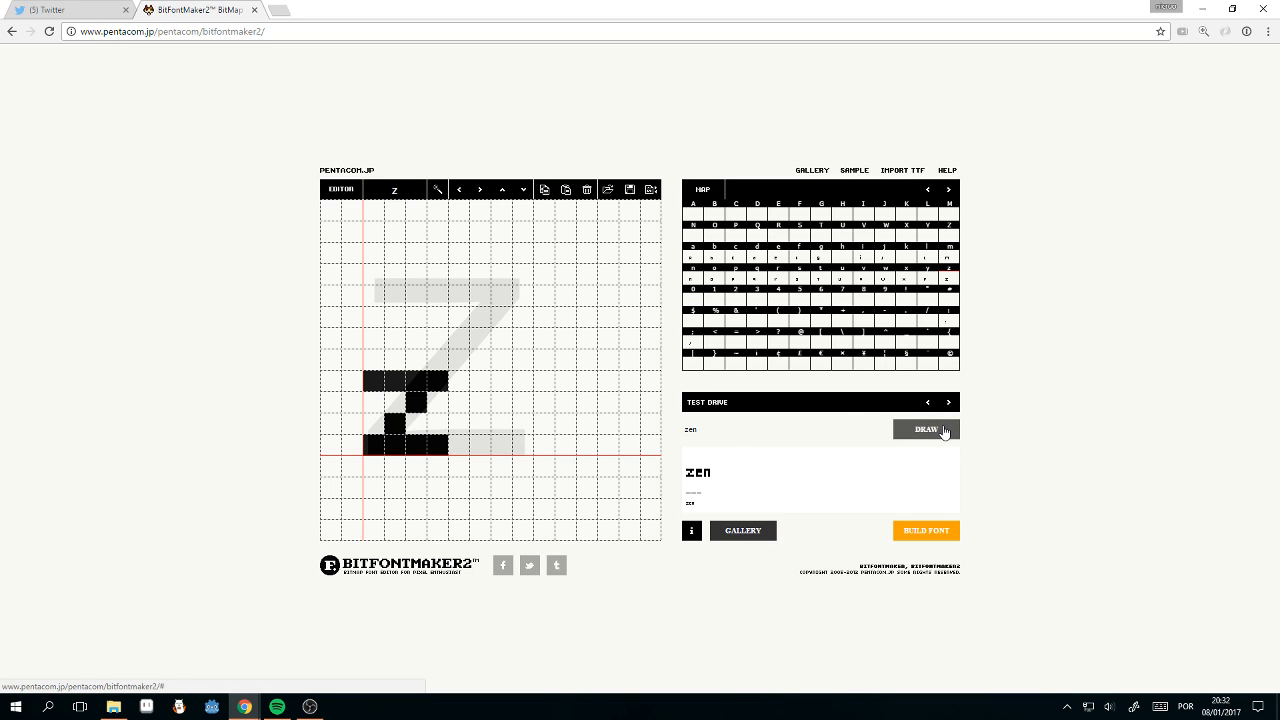
Step: Save the font data
{"action": "left_click", "coordinate": [629, 192]}
{"action": "left_click", "coordinate": [698, 127]}
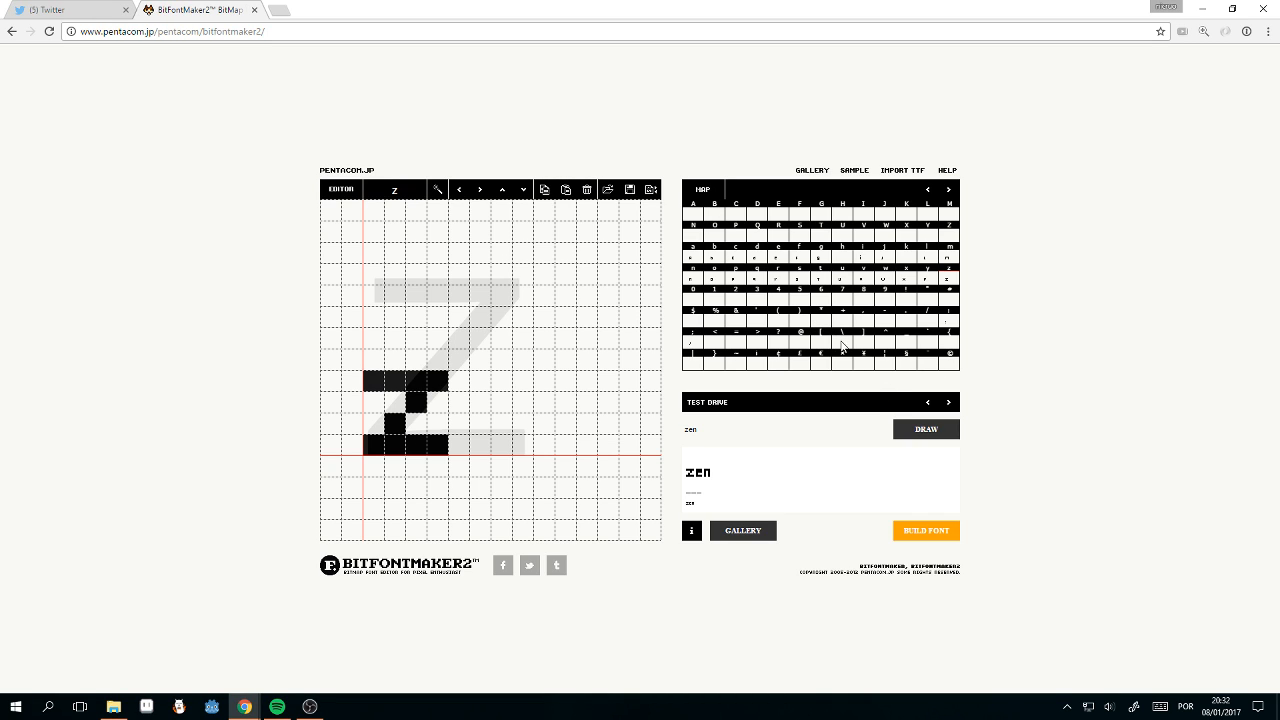
Step: Preview the text "kill rate" and complete a 3-by-4 lowercase k with a full stem, one upper arm pixel and a two-pixel leg
{"action": "left_click_drag", "start_coordinate": [700, 429], "coordinate": [619, 428]}
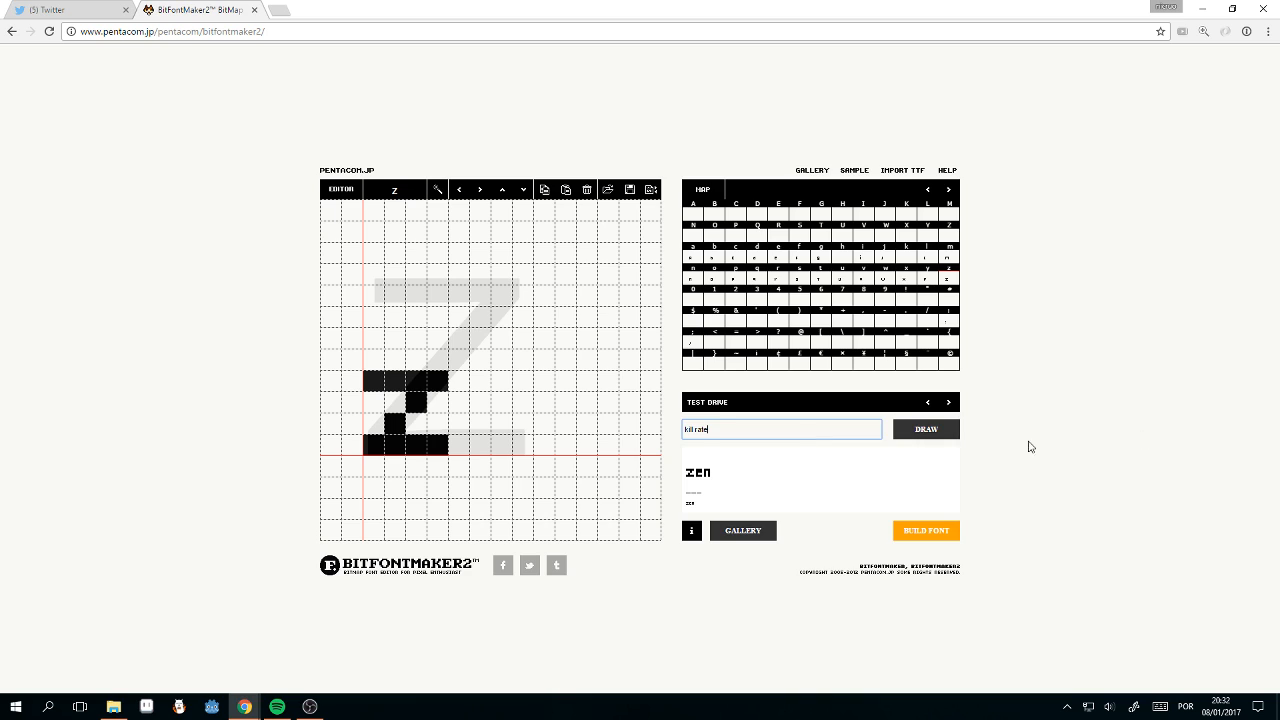
{"action": "left_click", "coordinate": [926, 431]}
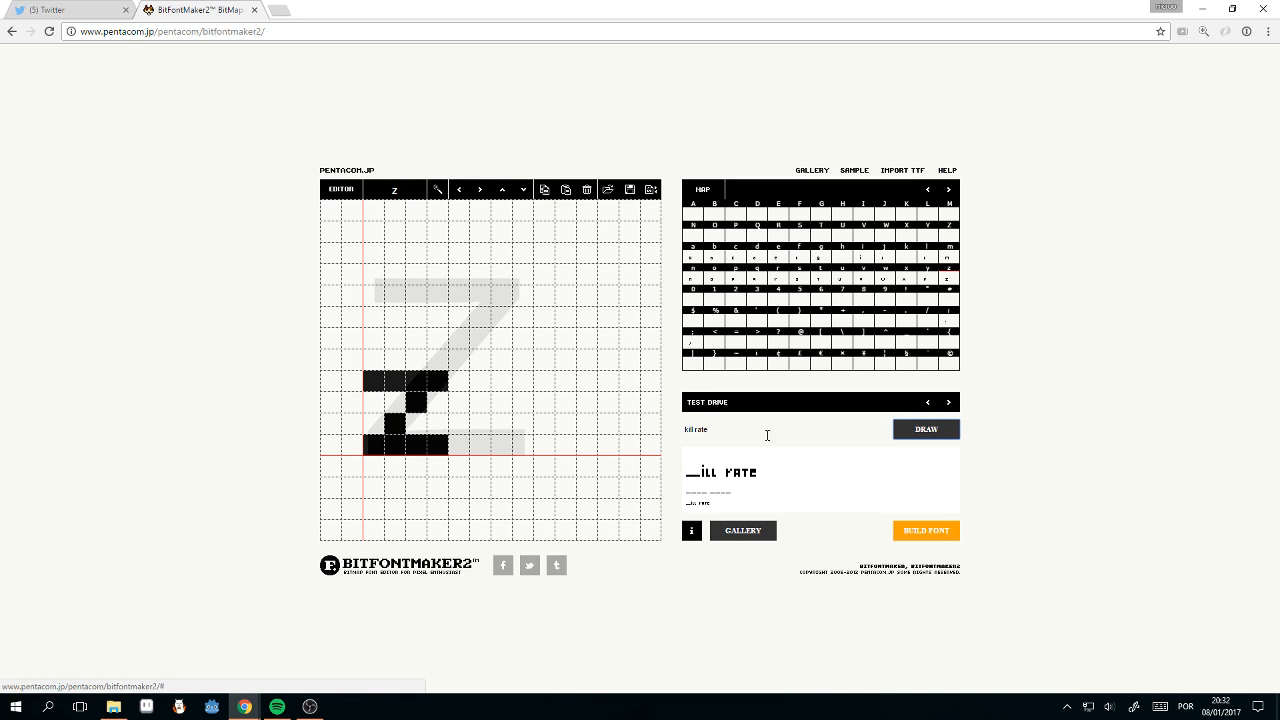
{"action": "left_click", "coordinate": [908, 258]}
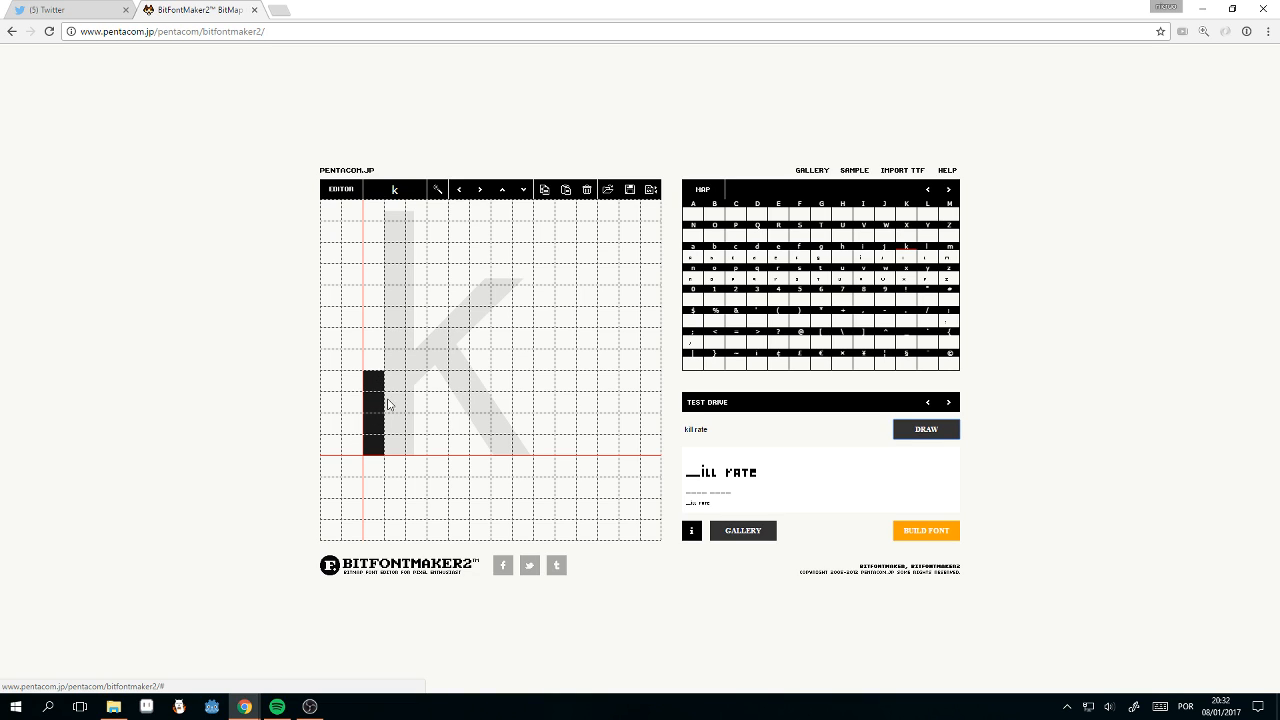
{"action": "left_click", "coordinate": [393, 403]}
{"action": "left_click", "coordinate": [414, 382]}
{"action": "left_click", "coordinate": [414, 424]}
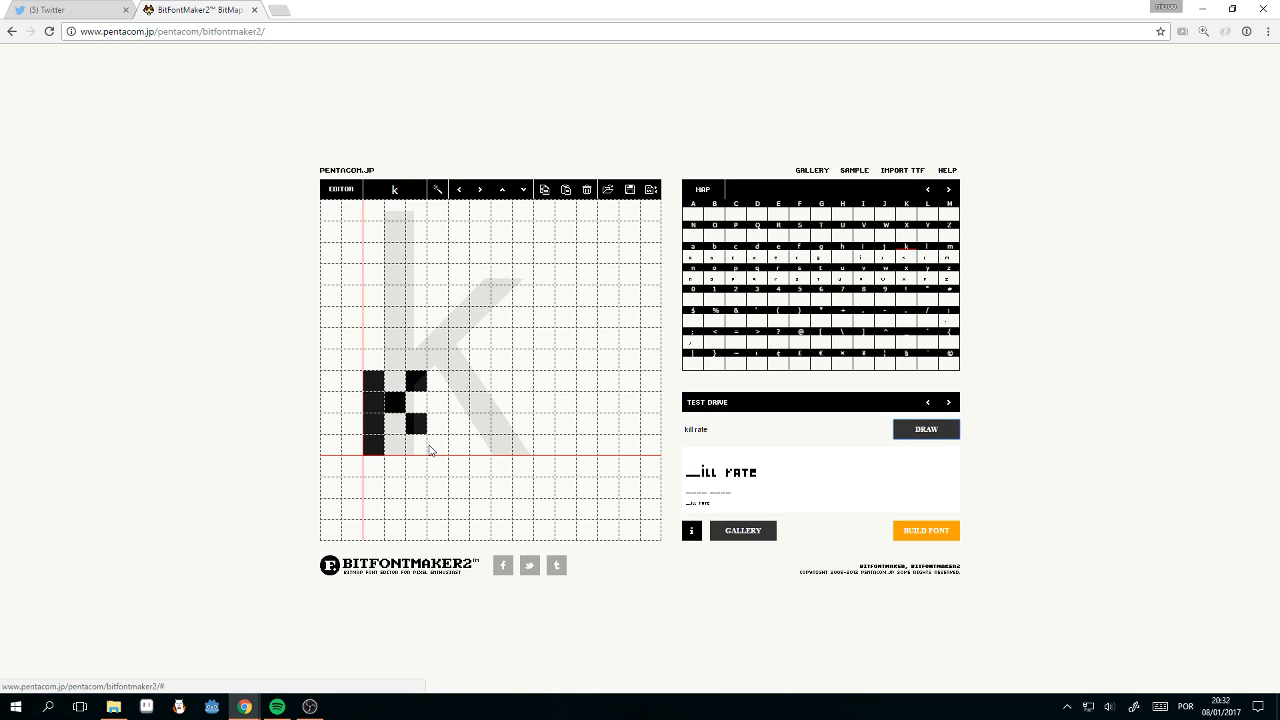
{"action": "left_click", "coordinate": [425, 450]}
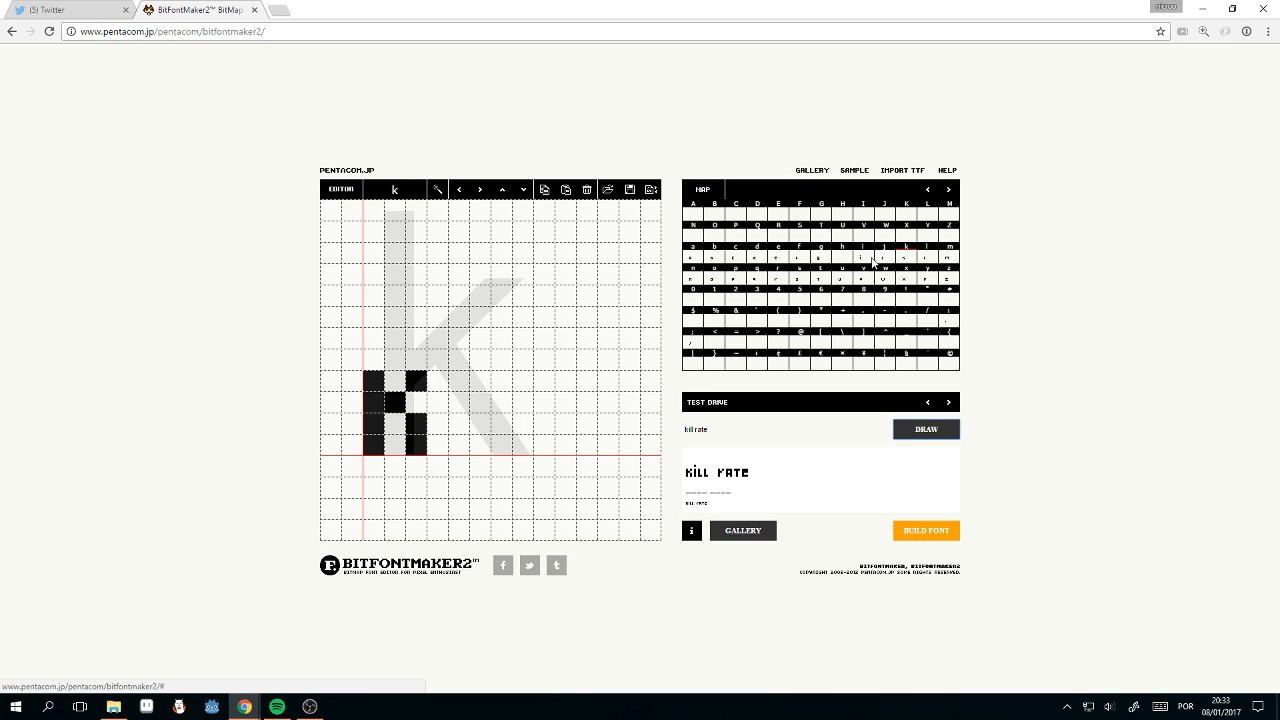
Step: Preview the test text "health"
{"action": "left_click", "coordinate": [738, 428]}
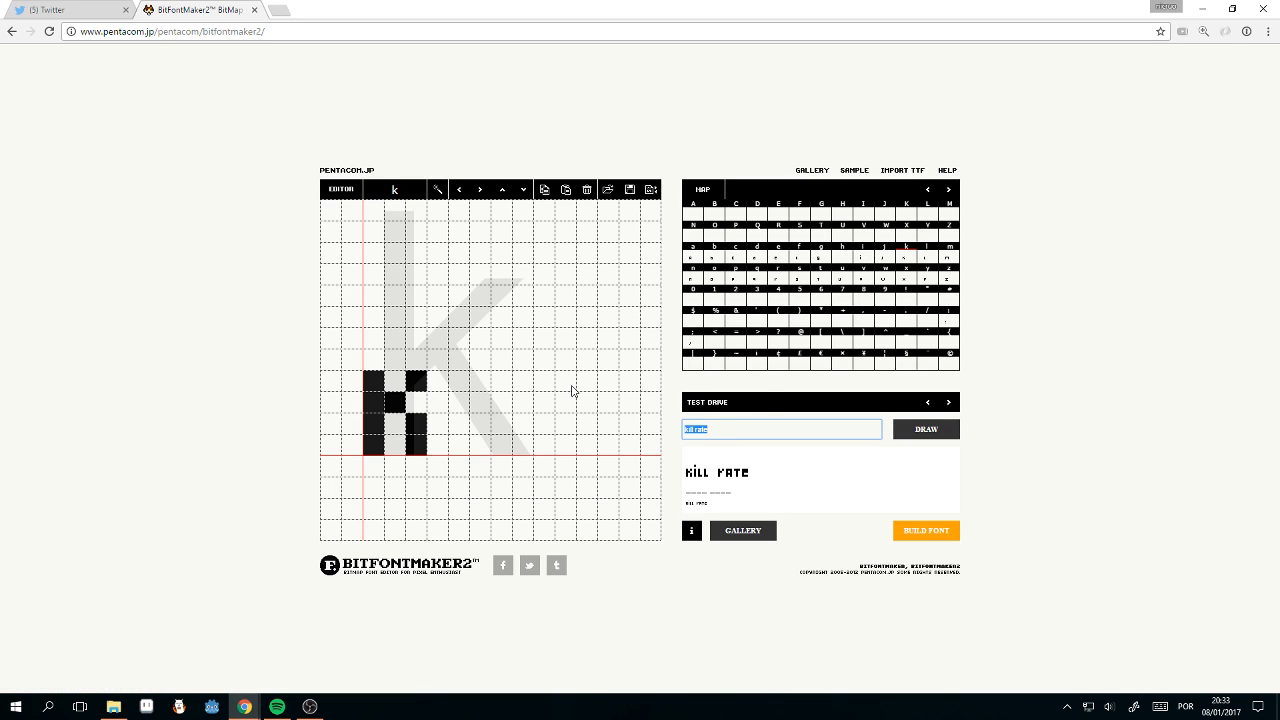
{"action": "type", "text": "health"}
{"action": "key", "text": "Tab"}
{"action": "key", "text": "Return"}
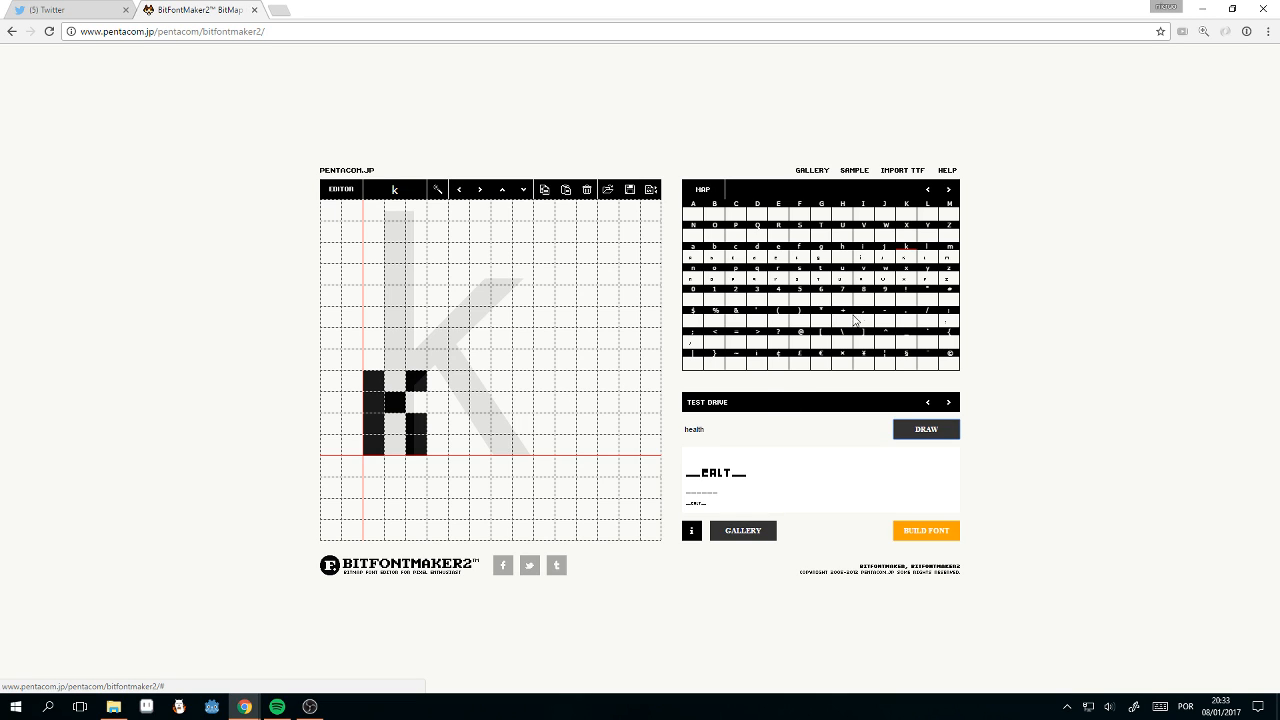
Step: Draw a lowercase h with a four-pixel stem, one joining pixel in the second row and a three-pixel right leg
{"action": "left_click", "coordinate": [850, 258]}
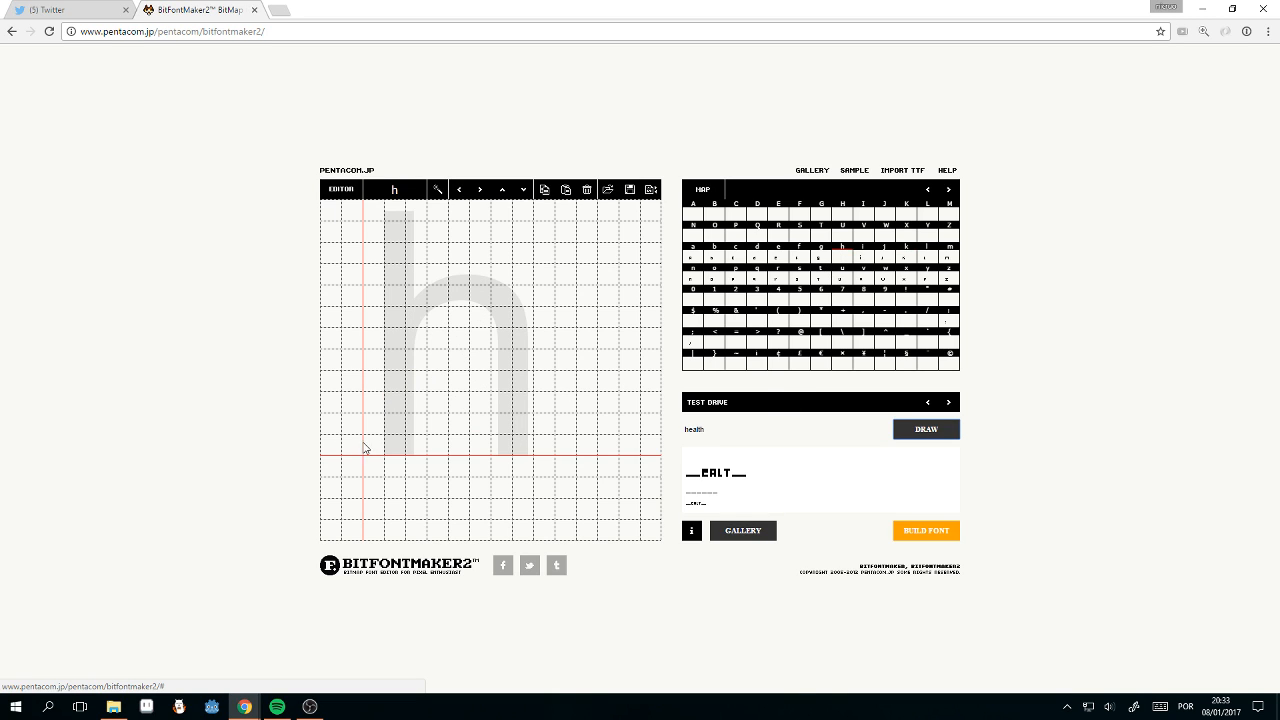
{"action": "mouse_move", "coordinate": [378, 448]}
{"action": "left_mouse_down"}
{"action": "mouse_move", "coordinate": [380, 366]}
{"action": "mouse_move", "coordinate": [394, 398]}
{"action": "mouse_move", "coordinate": [418, 400]}
{"action": "mouse_move", "coordinate": [417, 446]}
{"action": "left_mouse_up"}
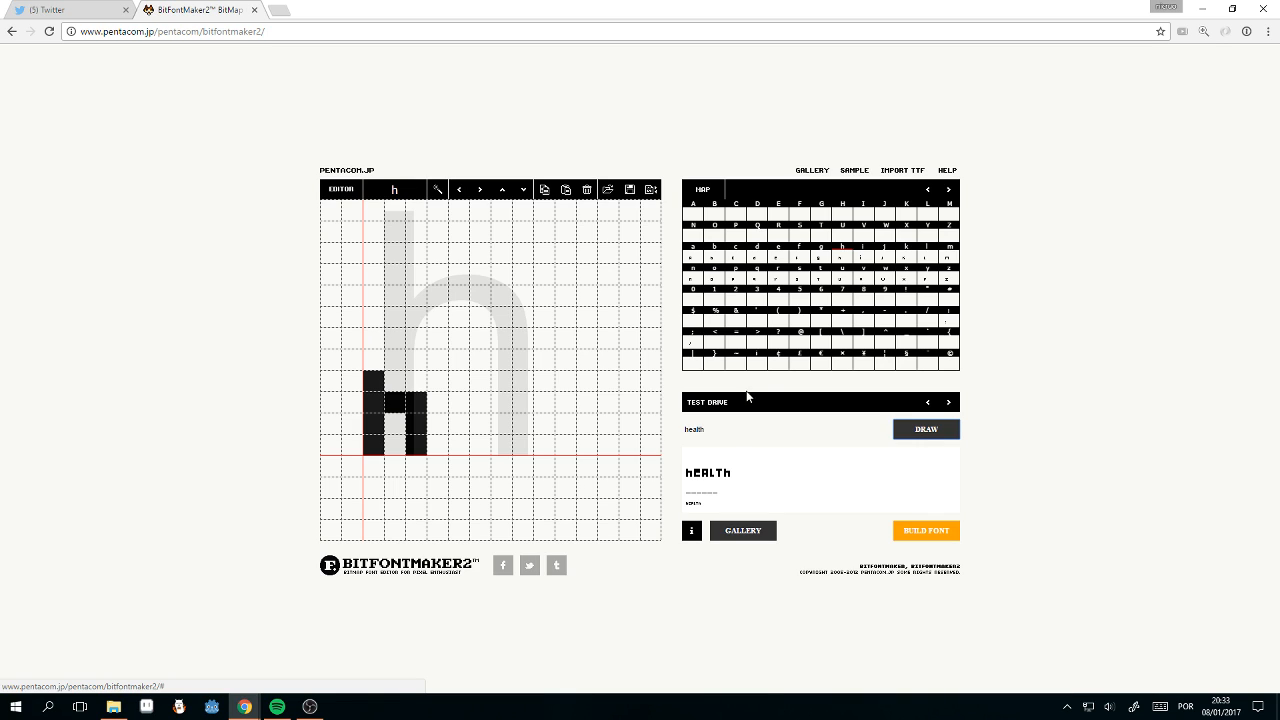
{"action": "left_click", "coordinate": [690, 425]}
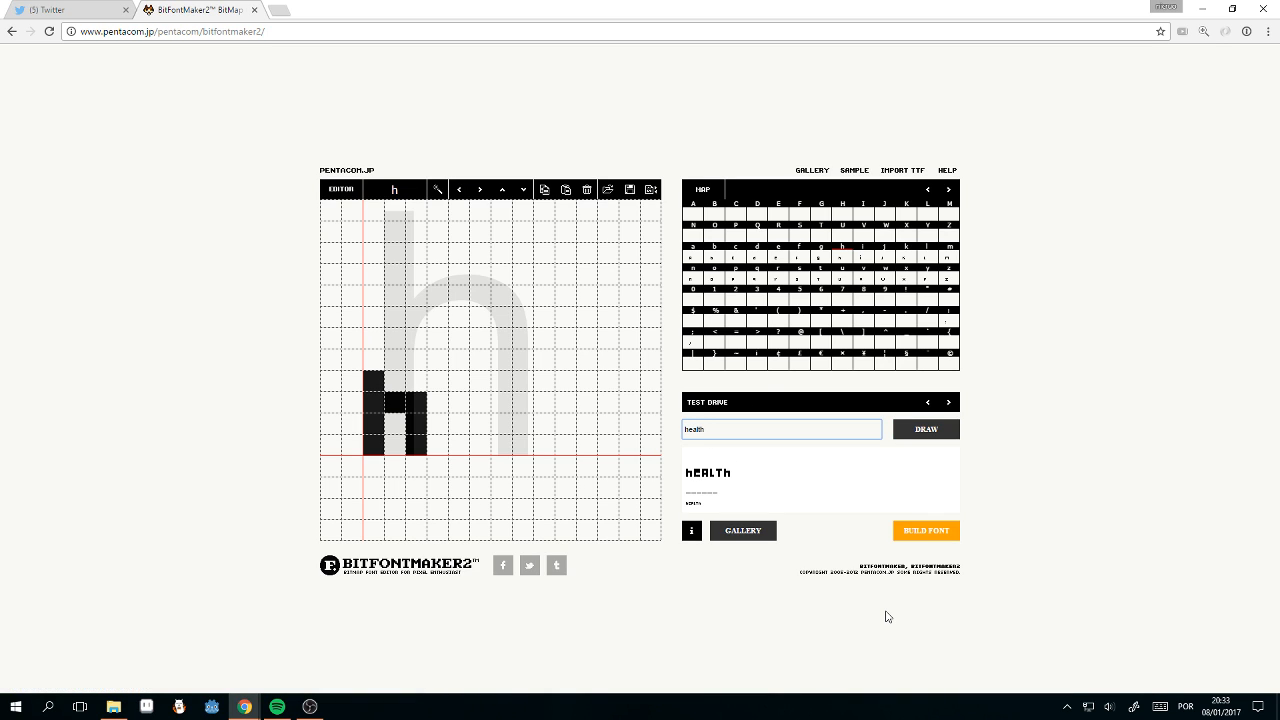
Step: Preview the word "Health" in the test drive and open the uppercase H glyph for editing
{"action": "type", "text": "H"}
{"action": "left_click", "coordinate": [933, 430]}
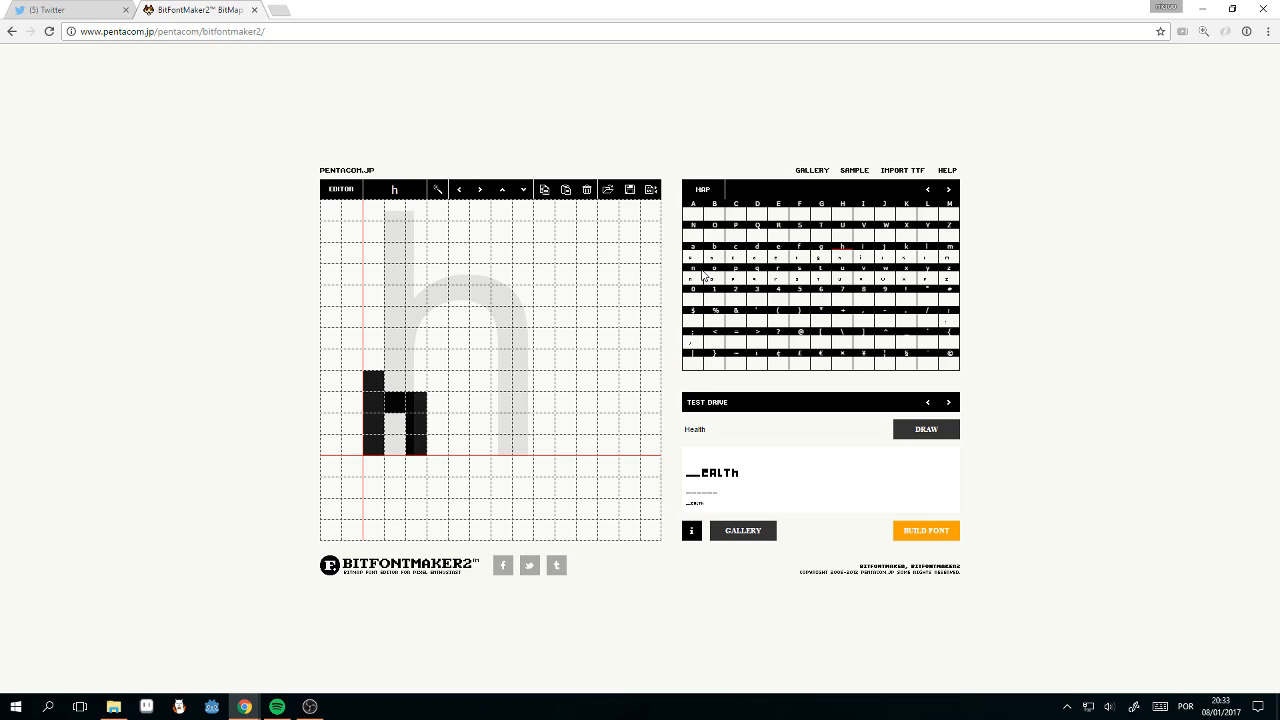
{"action": "left_click", "coordinate": [842, 215]}
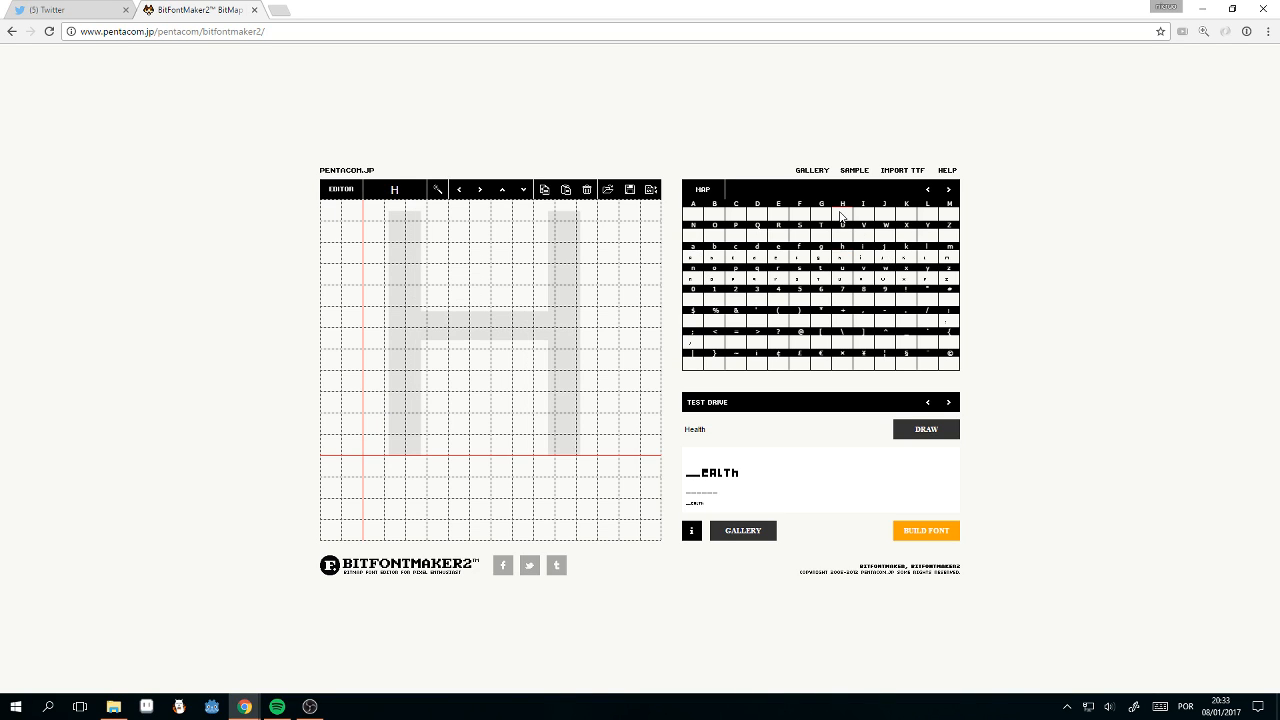
Step: Draw the uppercase H as two five-pixel stems on the baseline, two pixels apart, joined by a crossbar on the middle row
{"action": "left_click", "coordinate": [374, 424]}
{"action": "left_click", "coordinate": [377, 442]}
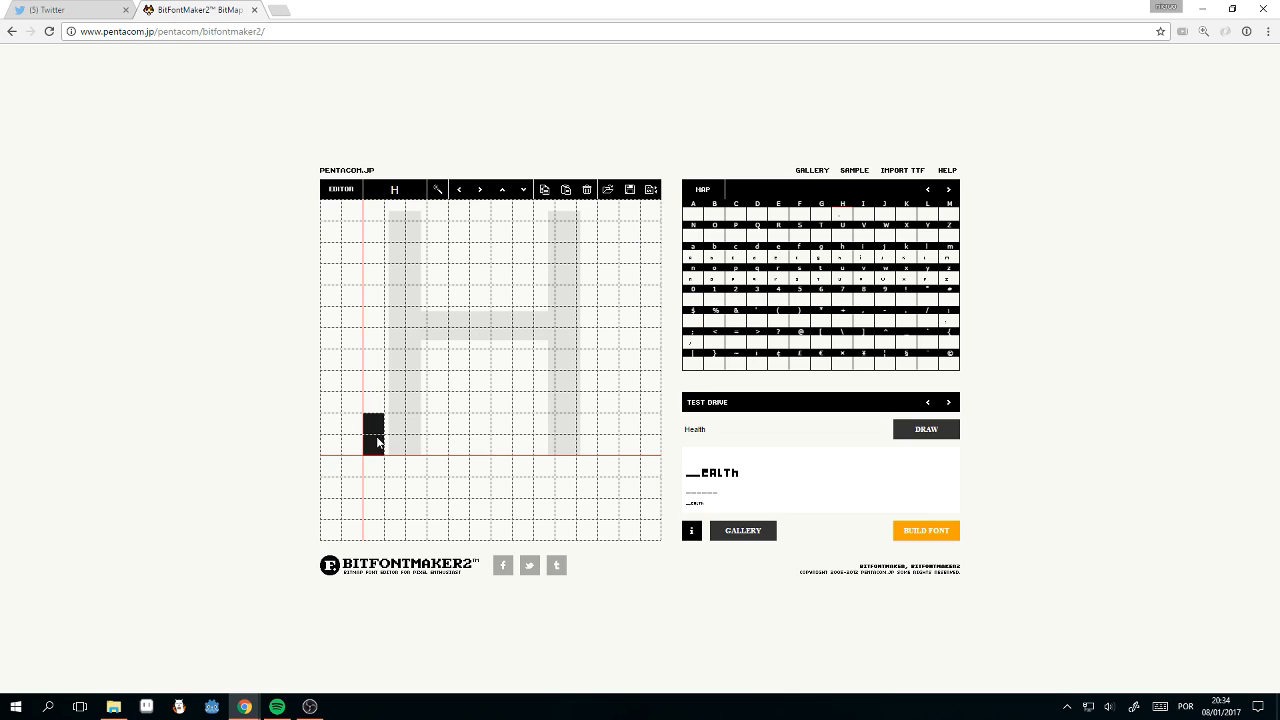
{"action": "left_click_drag", "start_coordinate": [377, 442], "coordinate": [374, 357]}
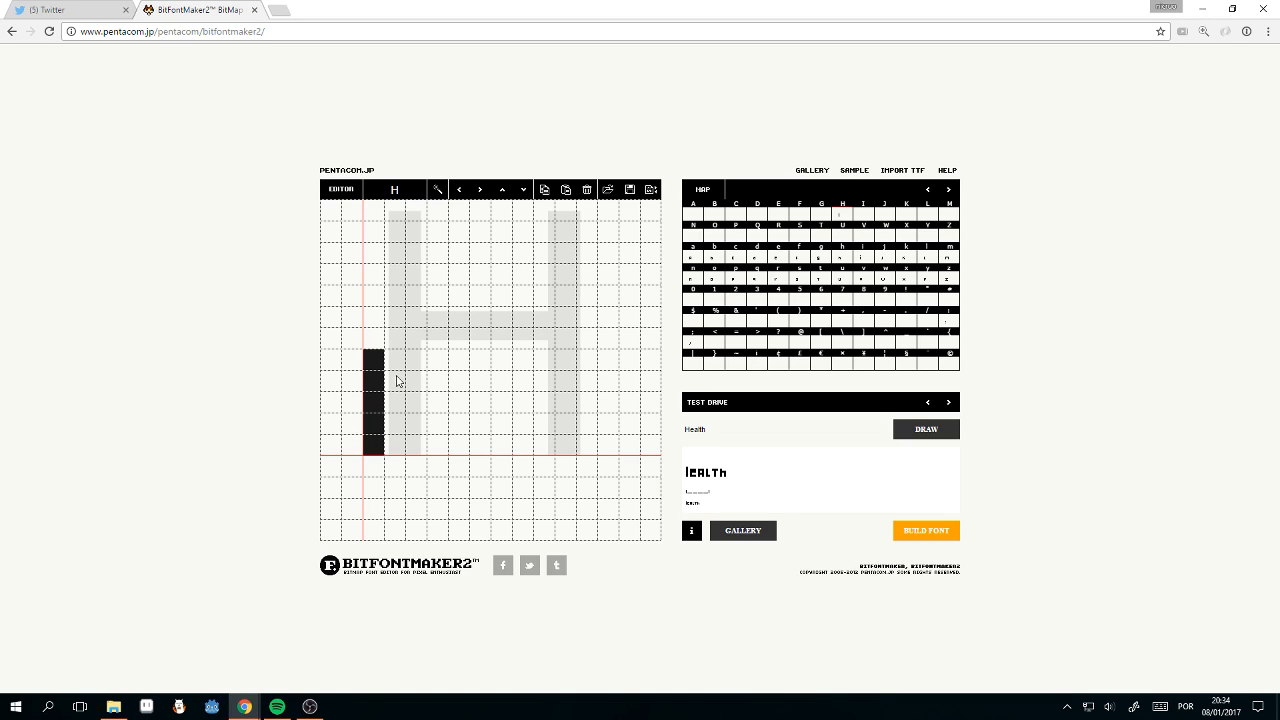
{"action": "left_click_drag", "start_coordinate": [400, 384], "coordinate": [417, 443]}
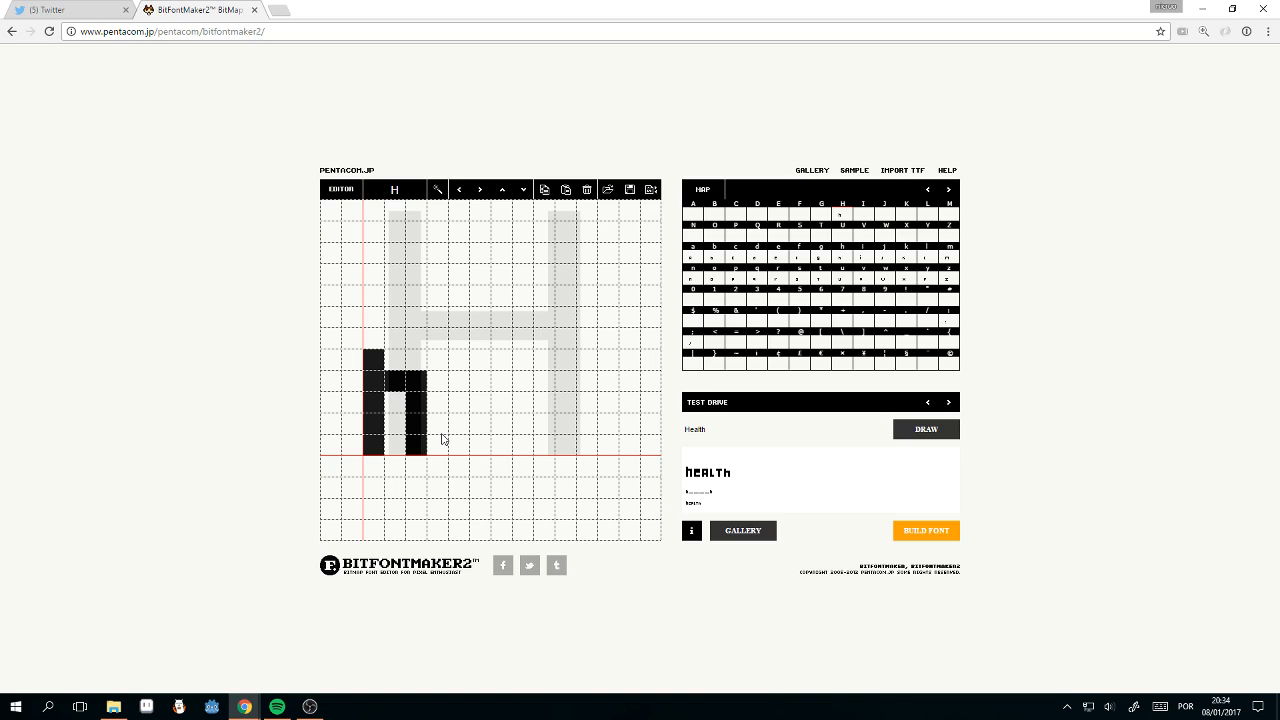
{"action": "mouse_move", "coordinate": [431, 441]}
{"action": "left_mouse_down"}
{"action": "mouse_move", "coordinate": [433, 379]}
{"action": "mouse_move", "coordinate": [425, 449]}
{"action": "left_mouse_up"}
{"action": "left_click", "coordinate": [431, 388]}
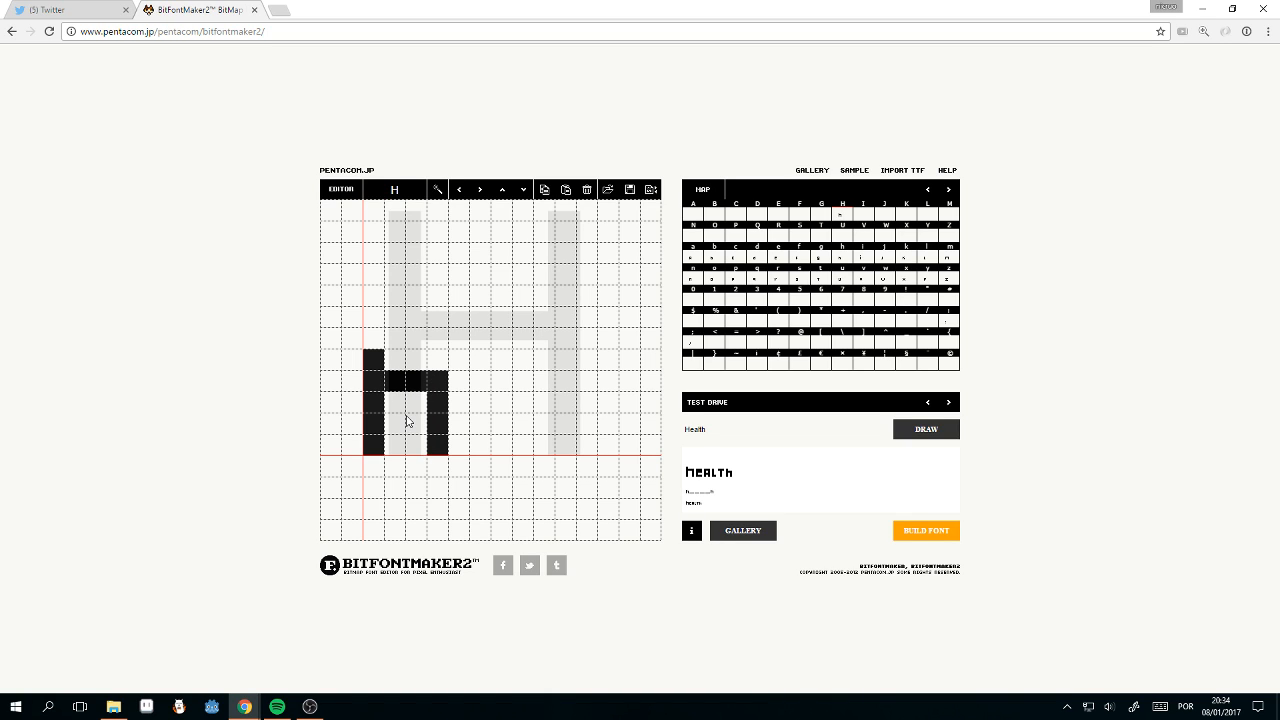
{"action": "left_click", "coordinate": [432, 361]}
{"action": "left_click", "coordinate": [416, 403]}
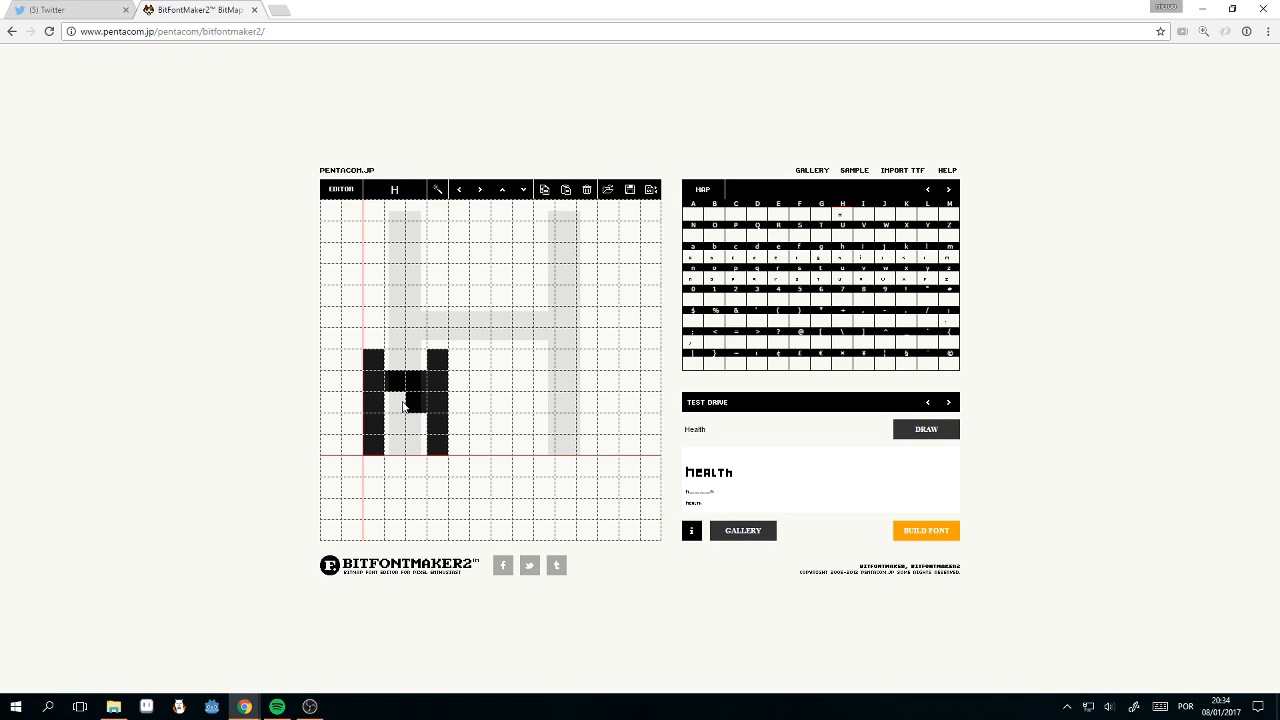
{"action": "left_click", "coordinate": [397, 404]}
{"action": "left_click", "coordinate": [397, 384]}
{"action": "left_click", "coordinate": [415, 380]}
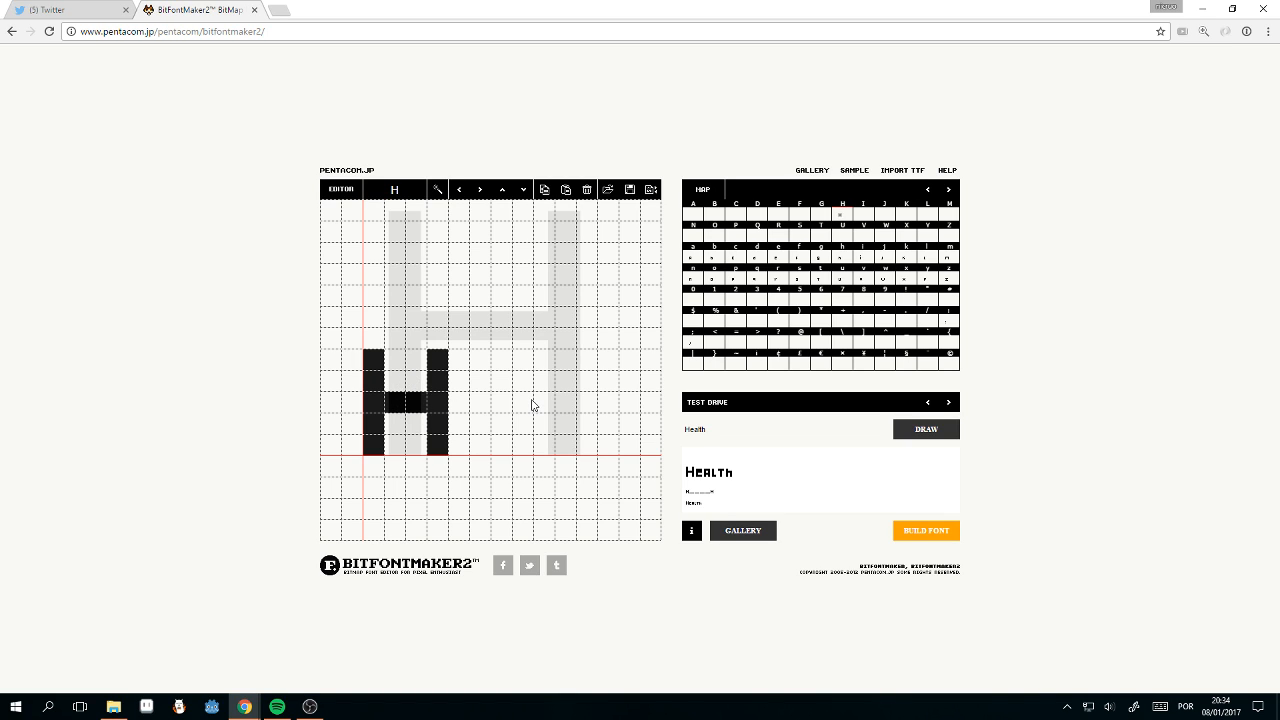
Step: Try the uppercase H's crossbar one row above the middle, and one row below it
{"action": "left_click", "coordinate": [395, 381]}
{"action": "left_click", "coordinate": [416, 381]}
{"action": "left_click", "coordinate": [416, 402]}
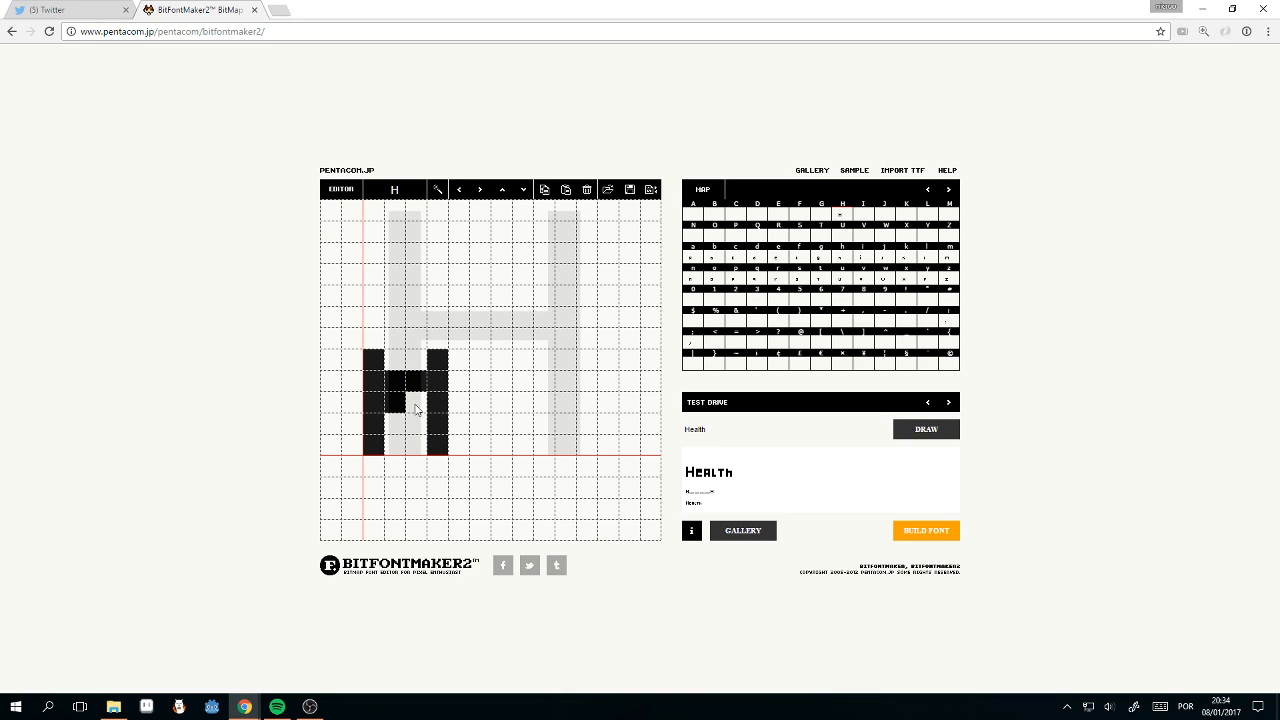
{"action": "left_click", "coordinate": [395, 402]}
{"action": "left_click", "coordinate": [395, 423]}
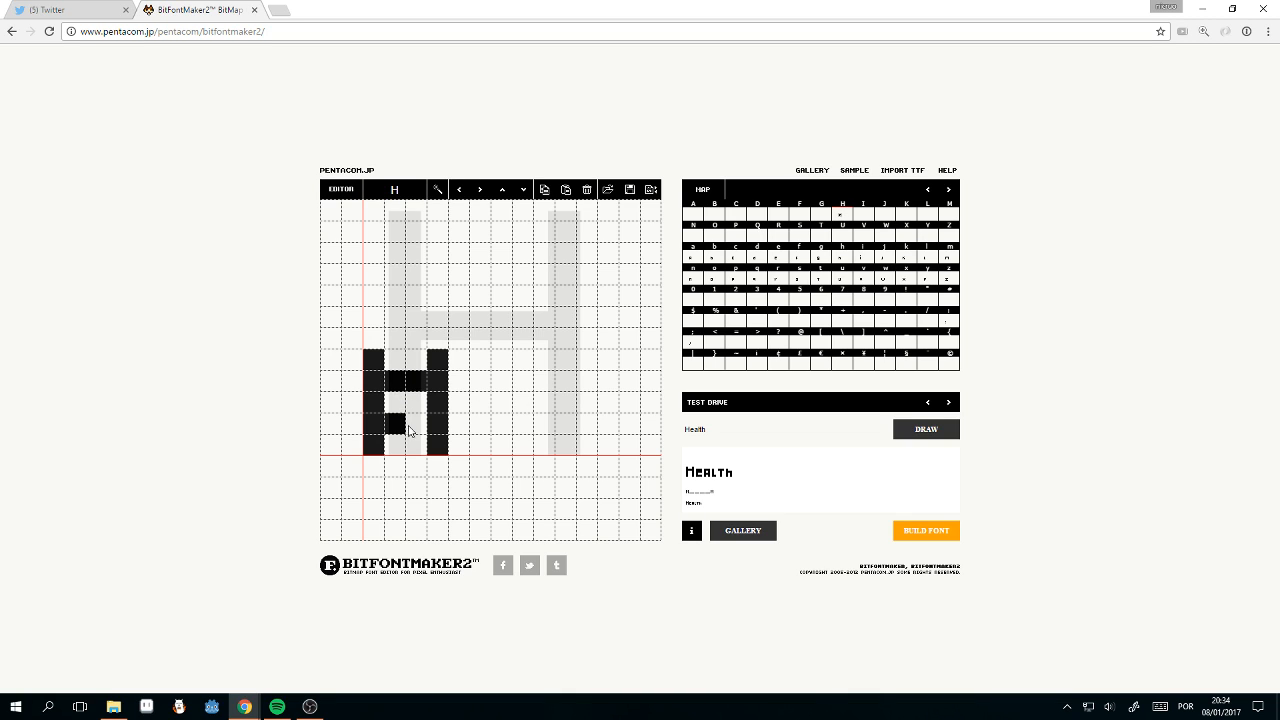
{"action": "left_click", "coordinate": [416, 423]}
{"action": "left_click", "coordinate": [416, 381]}
{"action": "left_click", "coordinate": [395, 383]}
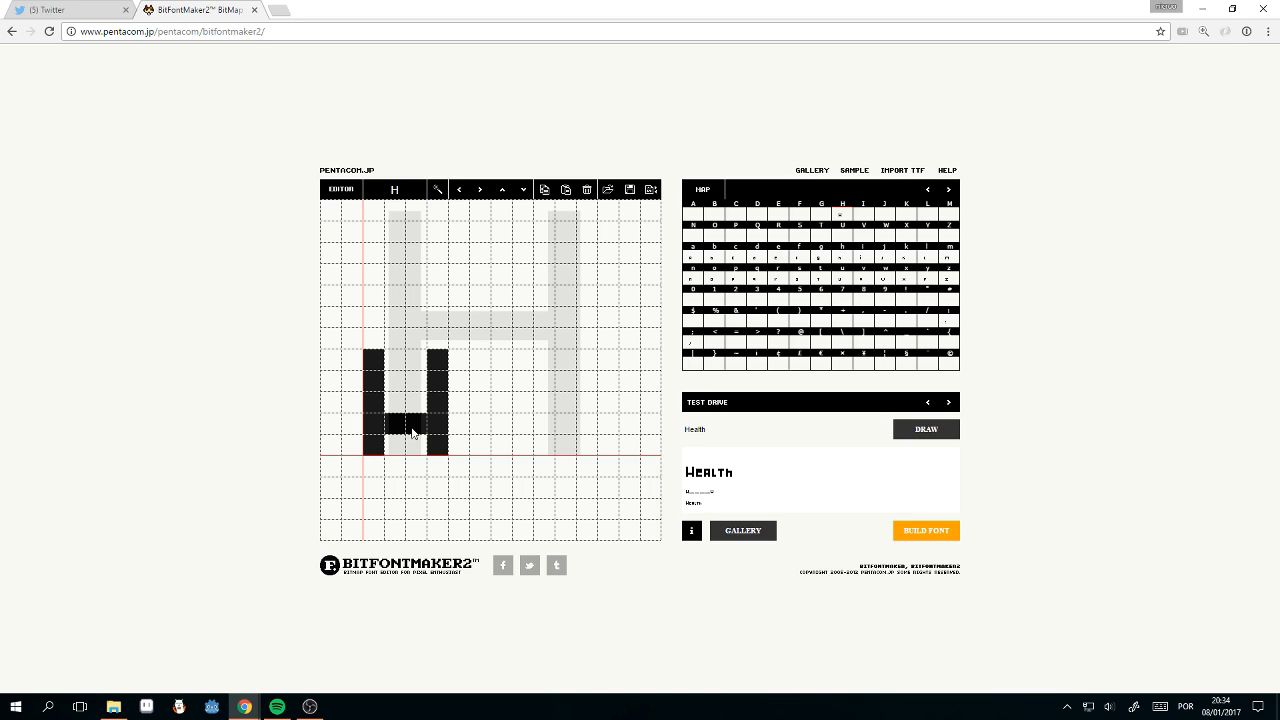
Step: Try the lowercase h's arch one pixel lower, and restore its original position
{"action": "left_click", "coordinate": [843, 262]}
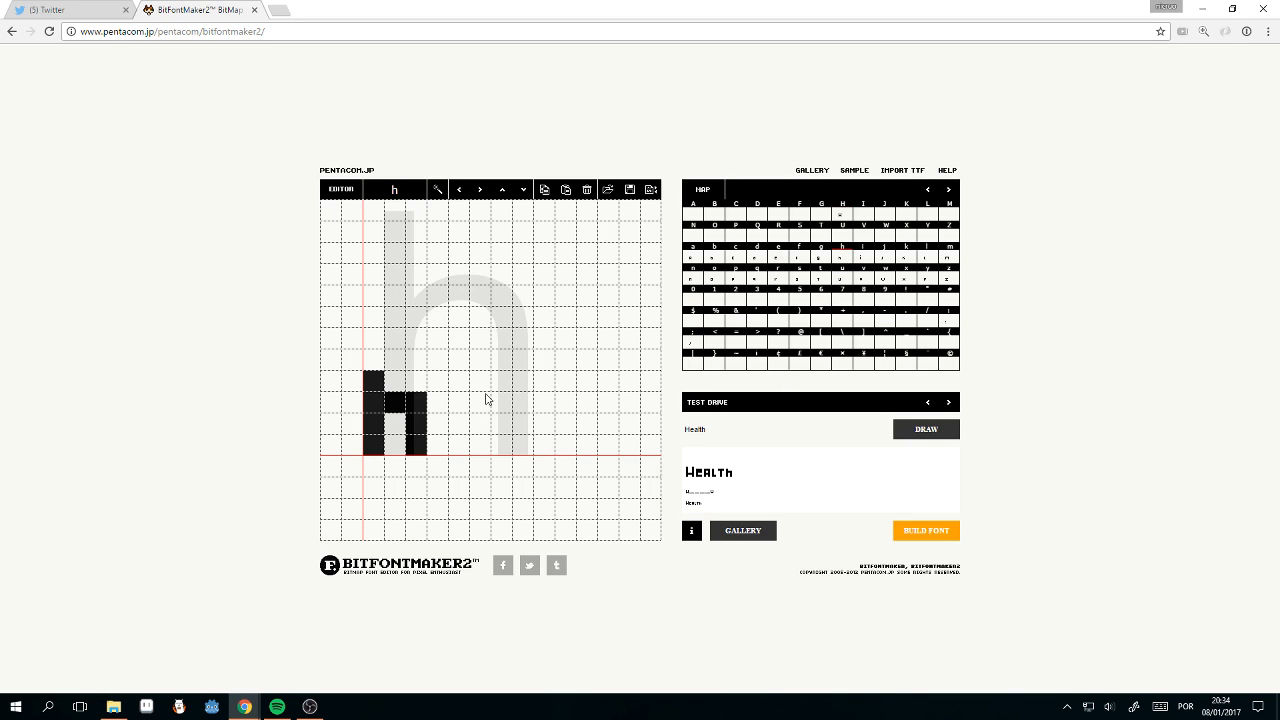
{"action": "left_click", "coordinate": [398, 423]}
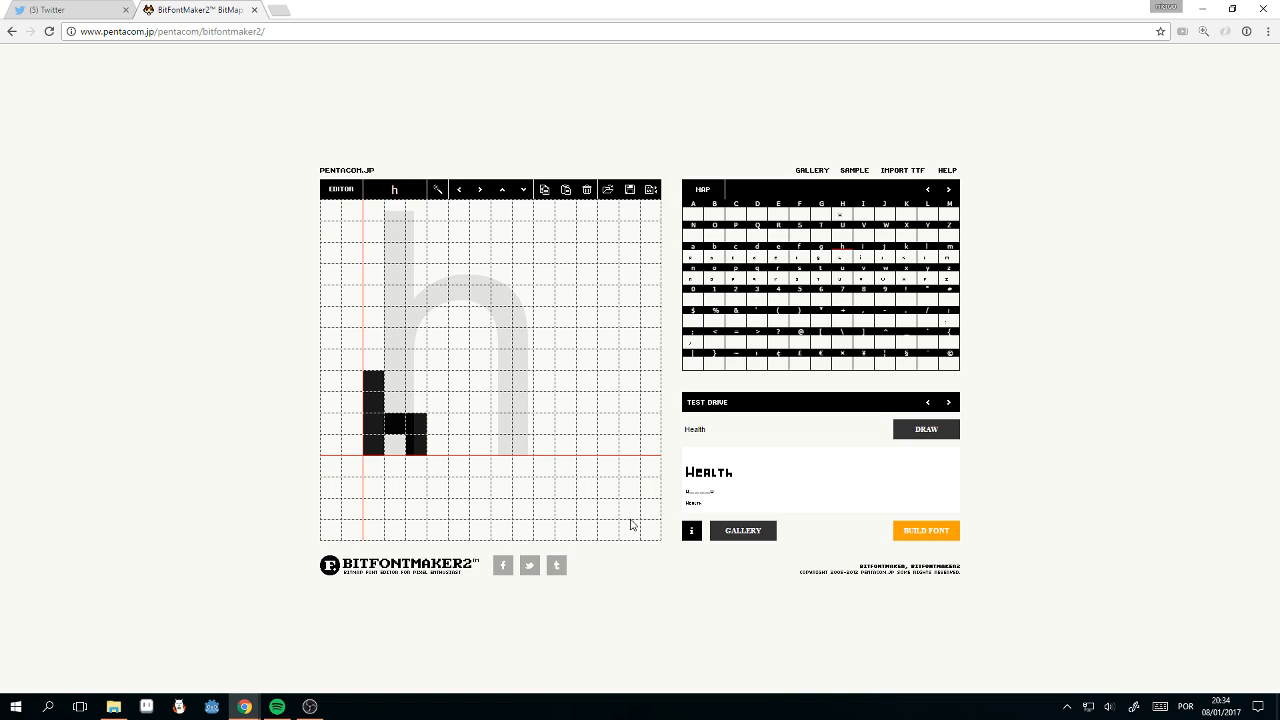
{"action": "left_click_drag", "start_coordinate": [417, 411], "coordinate": [408, 406]}
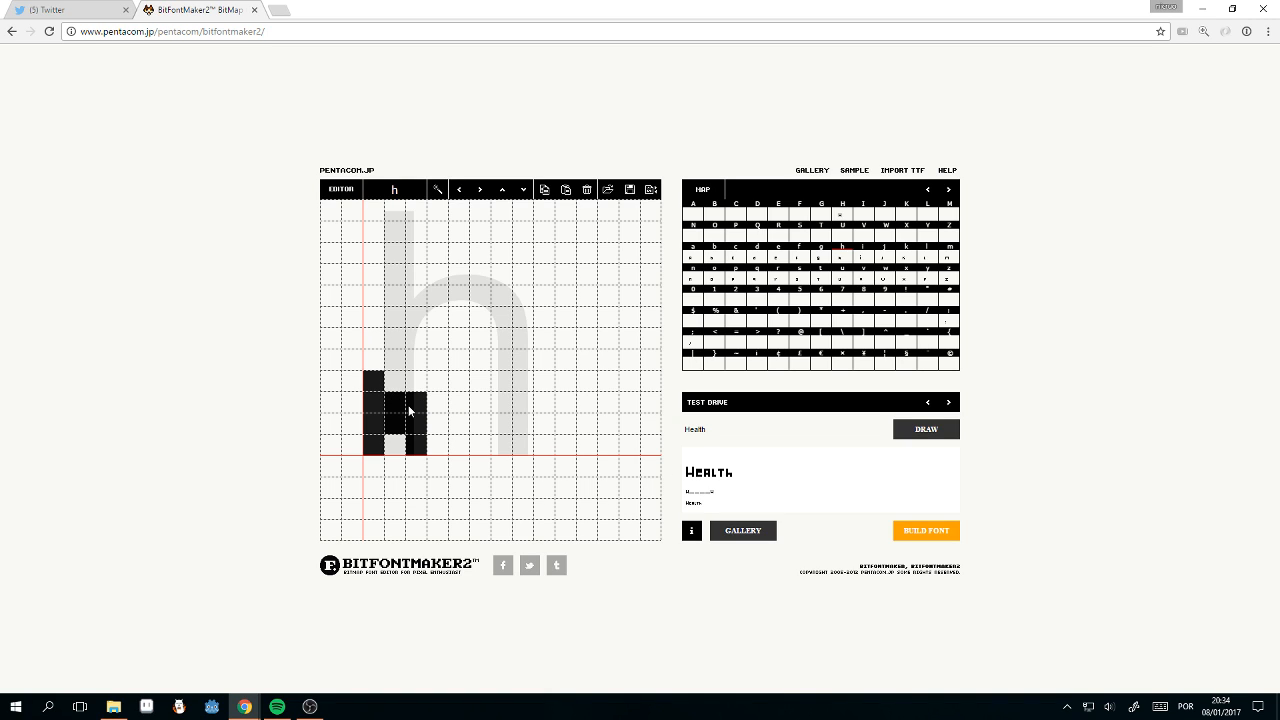
{"action": "left_click", "coordinate": [395, 423]}
Step: Return the uppercase H's crossbar to the middle row between its stems
{"action": "left_click", "coordinate": [842, 214]}
{"action": "left_click", "coordinate": [395, 403]}
{"action": "left_click", "coordinate": [416, 403]}
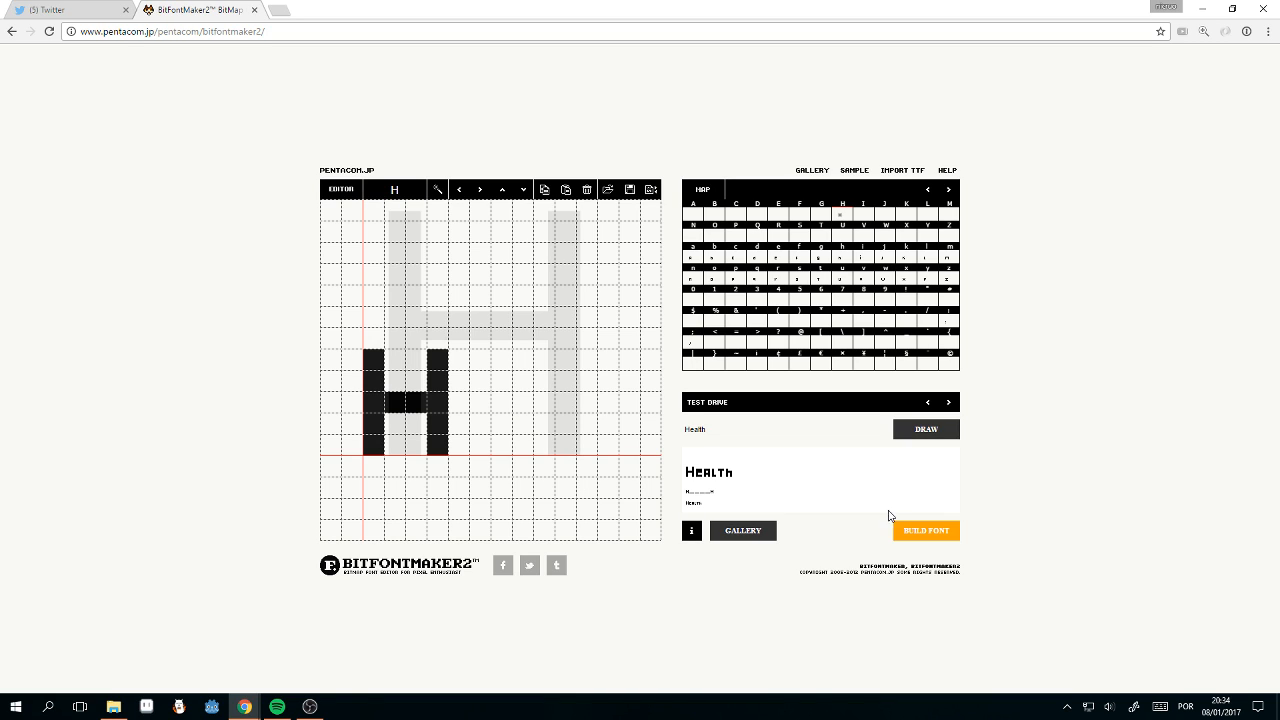
Step: Preview the word "Anger" in the test drive
{"action": "left_click", "coordinate": [722, 427]}
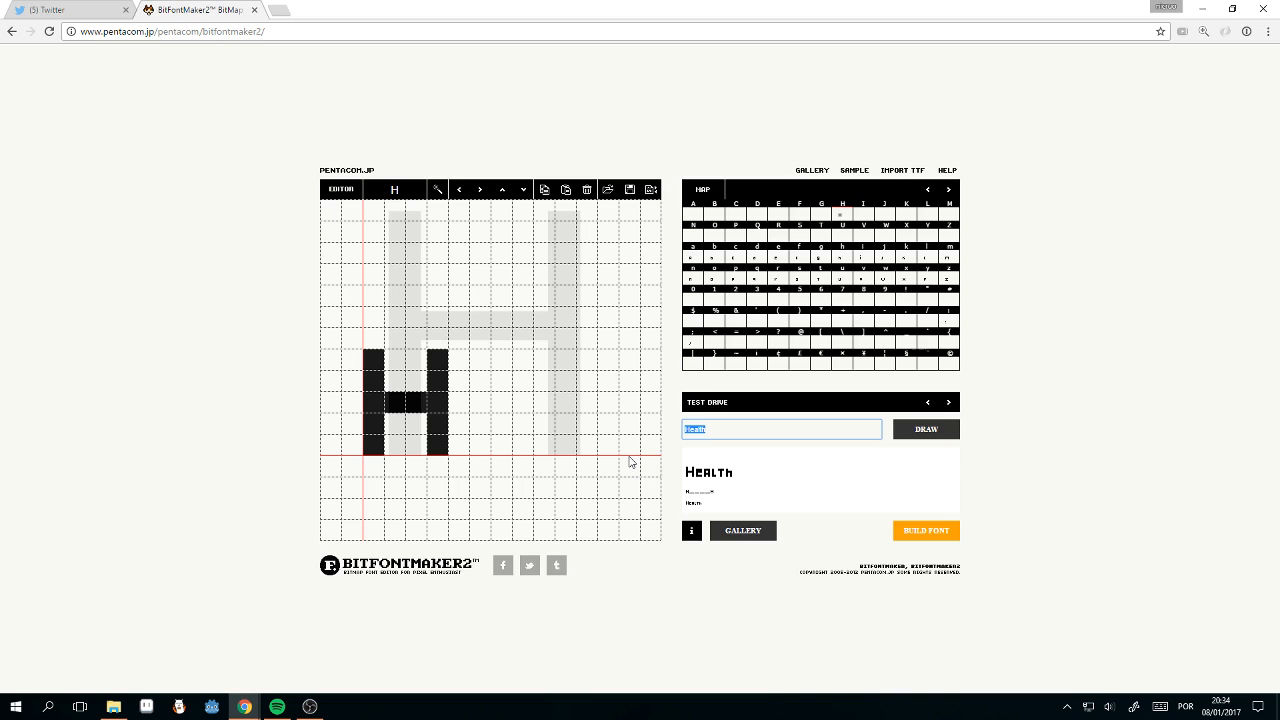
{"action": "type", "text": "Anger"}
{"action": "key", "text": "Tab"}
{"action": "key", "text": "Return"}
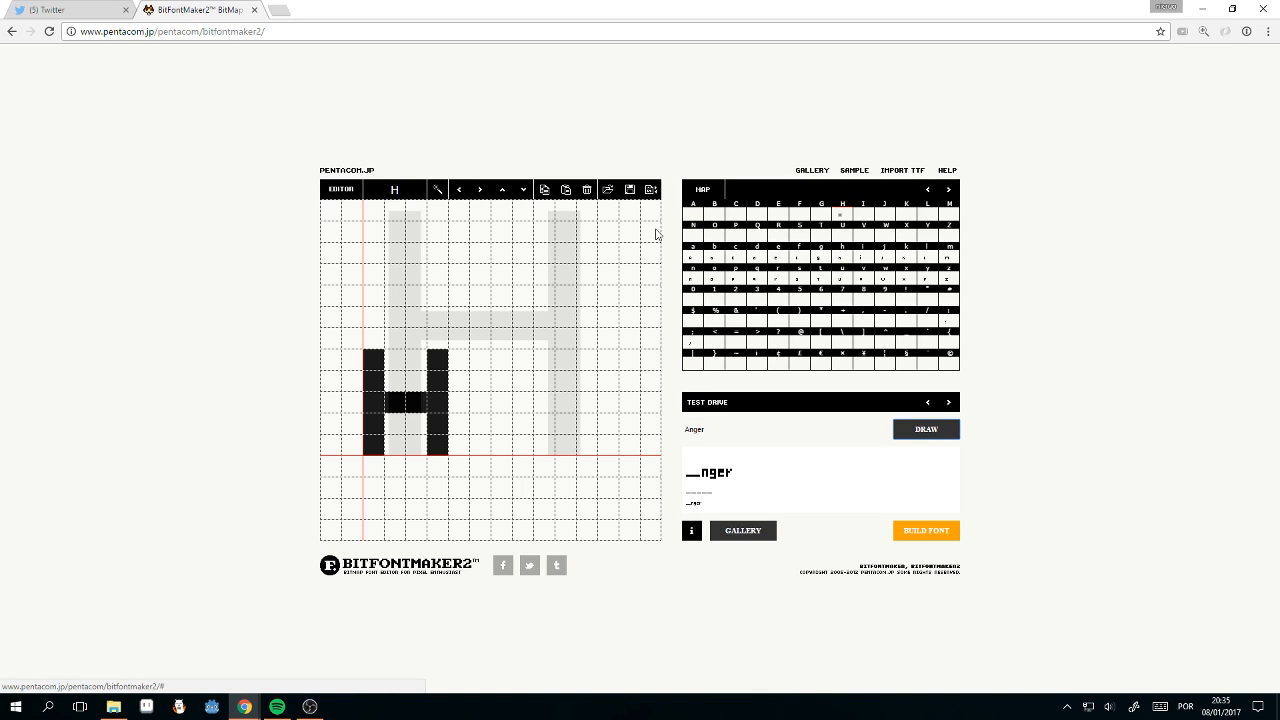
Step: Draw the uppercase A with two four-pixel legs, a single centred pixel on top and a one-pixel crossbar on the middle row
{"action": "left_click", "coordinate": [692, 215]}
{"action": "mouse_move", "coordinate": [376, 446]}
{"action": "left_mouse_down"}
{"action": "mouse_move", "coordinate": [374, 378]}
{"action": "mouse_move", "coordinate": [396, 366]}
{"action": "mouse_move", "coordinate": [417, 446]}
{"action": "left_mouse_up"}
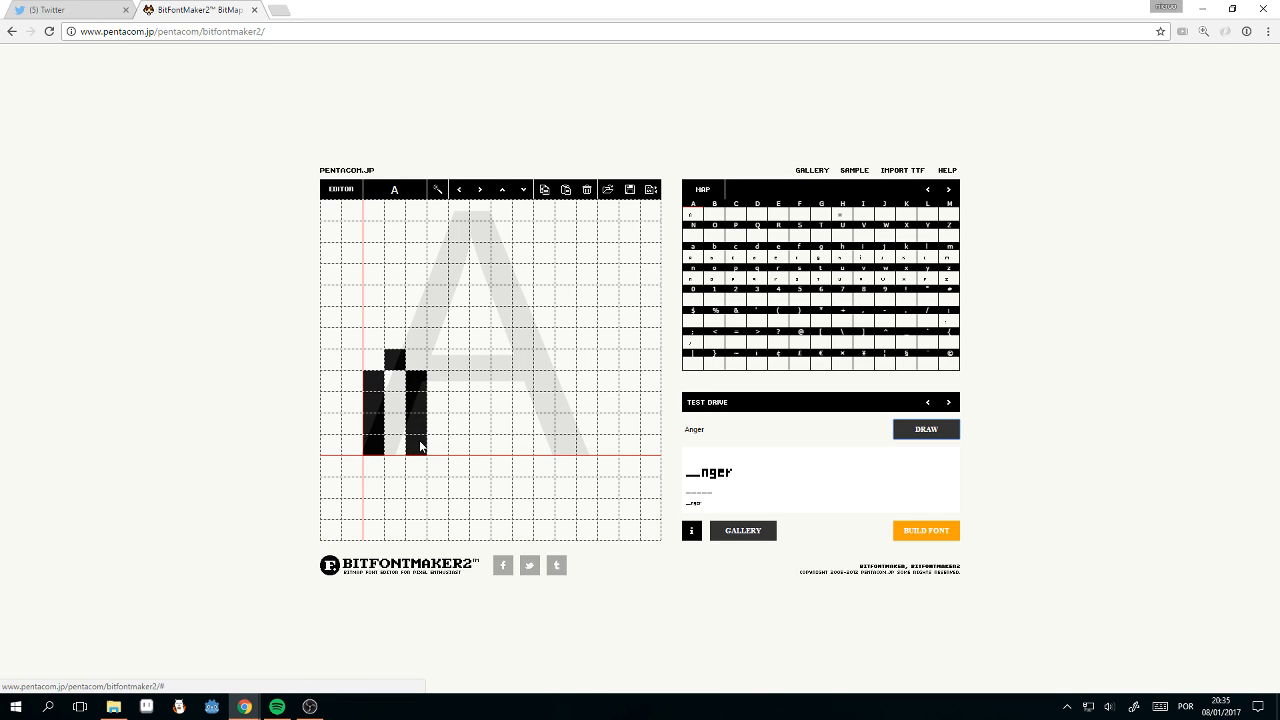
{"action": "left_click", "coordinate": [395, 401]}
{"action": "left_click", "coordinate": [397, 404]}
{"action": "left_click", "coordinate": [398, 409]}
{"action": "left_click", "coordinate": [399, 418]}
{"action": "left_click", "coordinate": [399, 407]}
{"action": "left_click", "coordinate": [398, 403]}
{"action": "left_click", "coordinate": [395, 426]}
Step: Preview the word "Danger" in the test drive
{"action": "left_click", "coordinate": [720, 428]}
{"action": "double_click", "coordinate": [692, 437]}
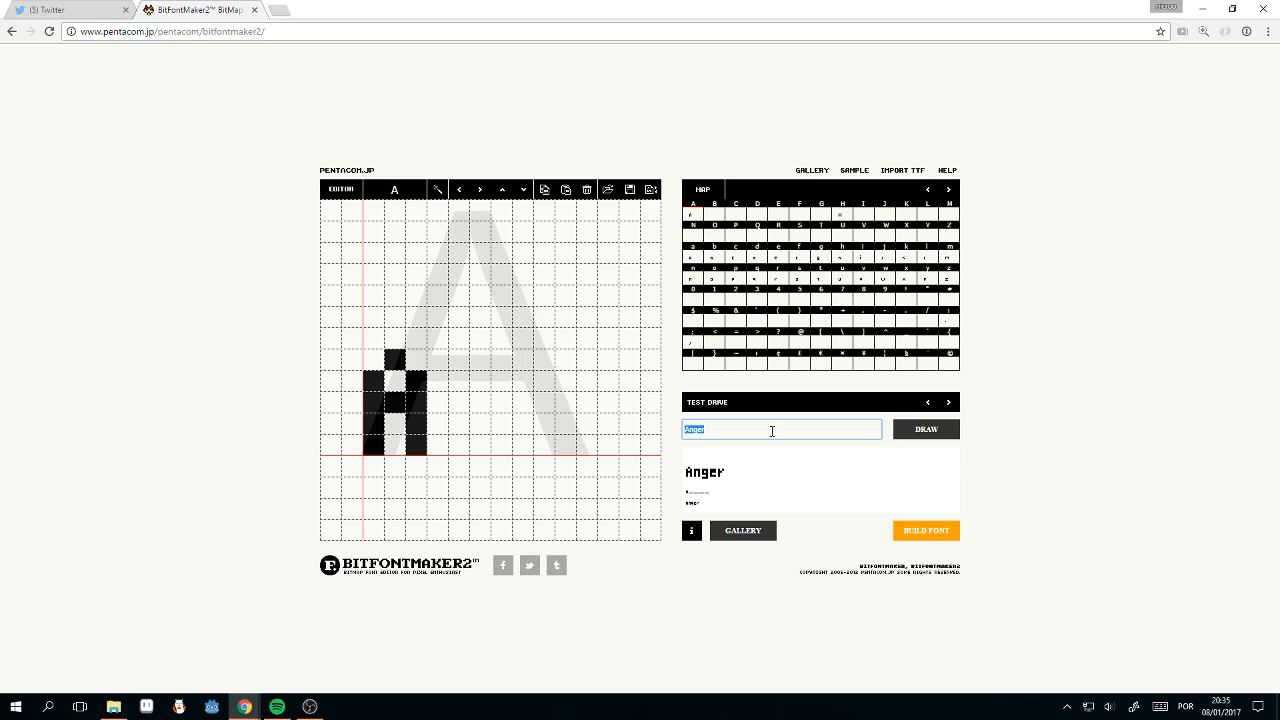
{"action": "type", "text": "Dan"}
{"action": "left_click", "coordinate": [906, 429]}
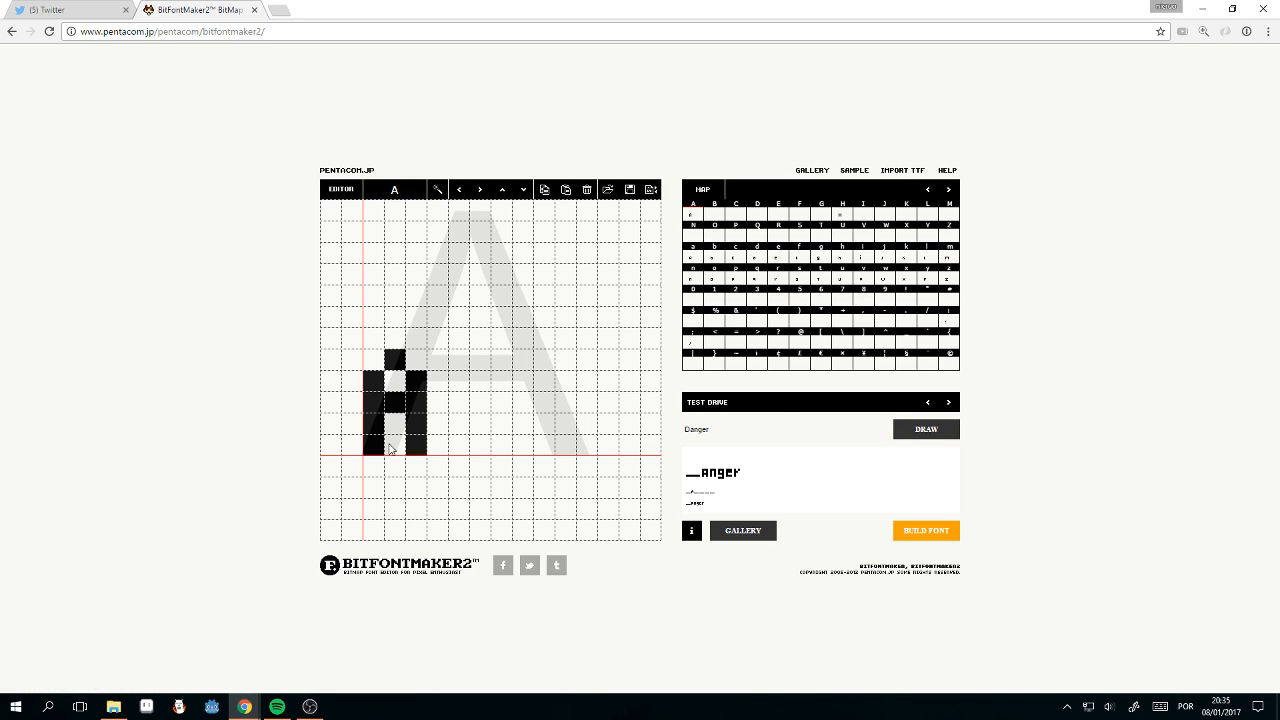
Step: Draw the uppercase D with a five-pixel stem, one pixel beside each end and a three-pixel outer side, and refresh the preview
{"action": "left_click", "coordinate": [755, 214]}
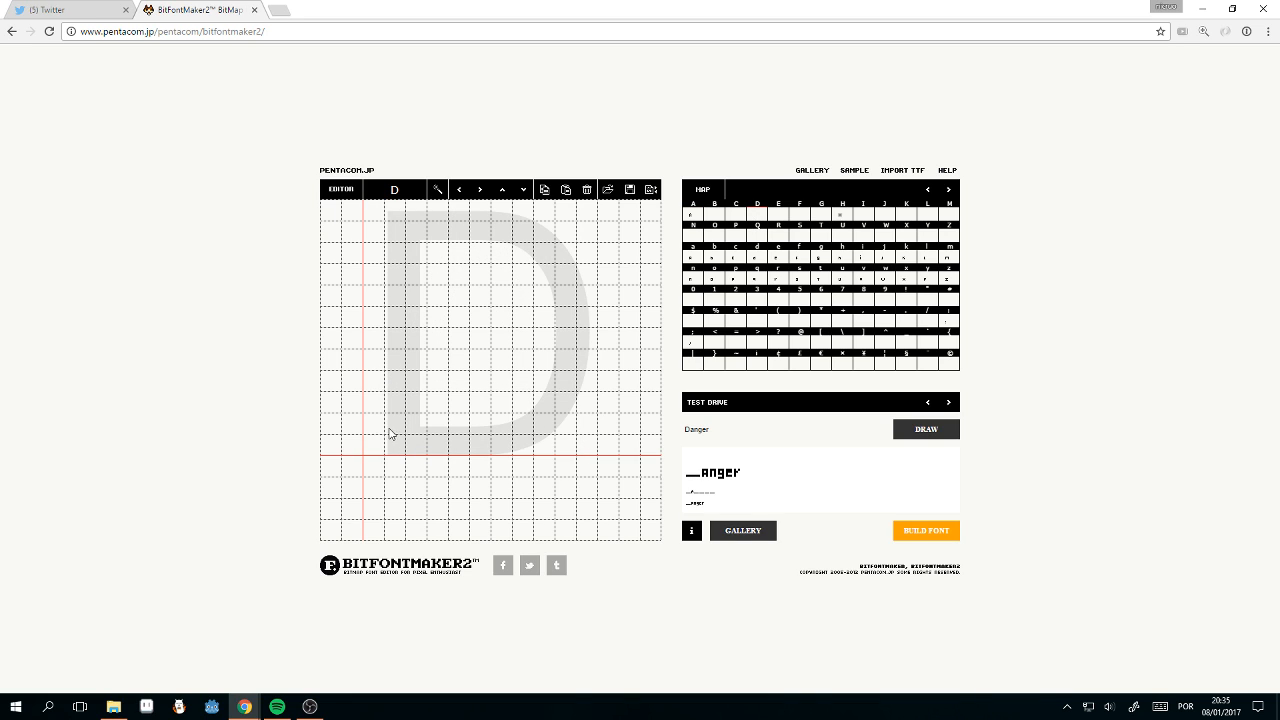
{"action": "left_click_drag", "start_coordinate": [377, 447], "coordinate": [375, 355]}
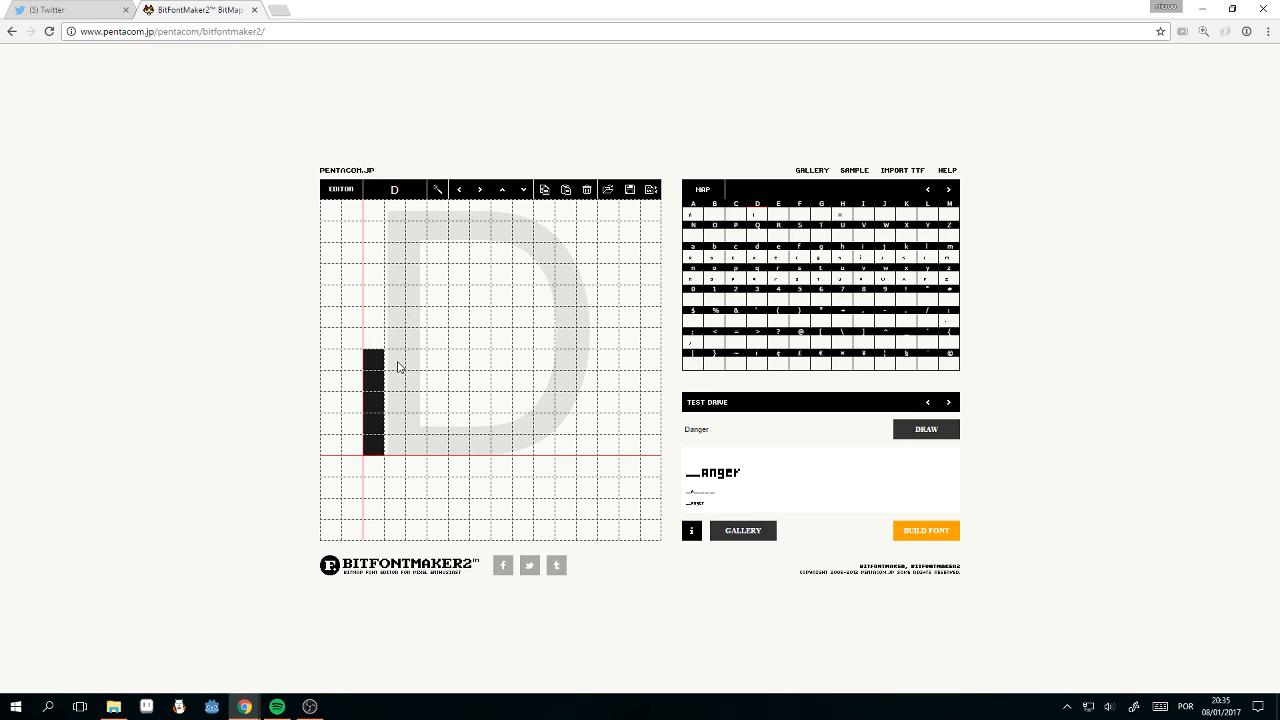
{"action": "left_click", "coordinate": [398, 364]}
{"action": "left_click", "coordinate": [401, 444]}
{"action": "left_click", "coordinate": [416, 381]}
{"action": "left_click", "coordinate": [906, 425]}
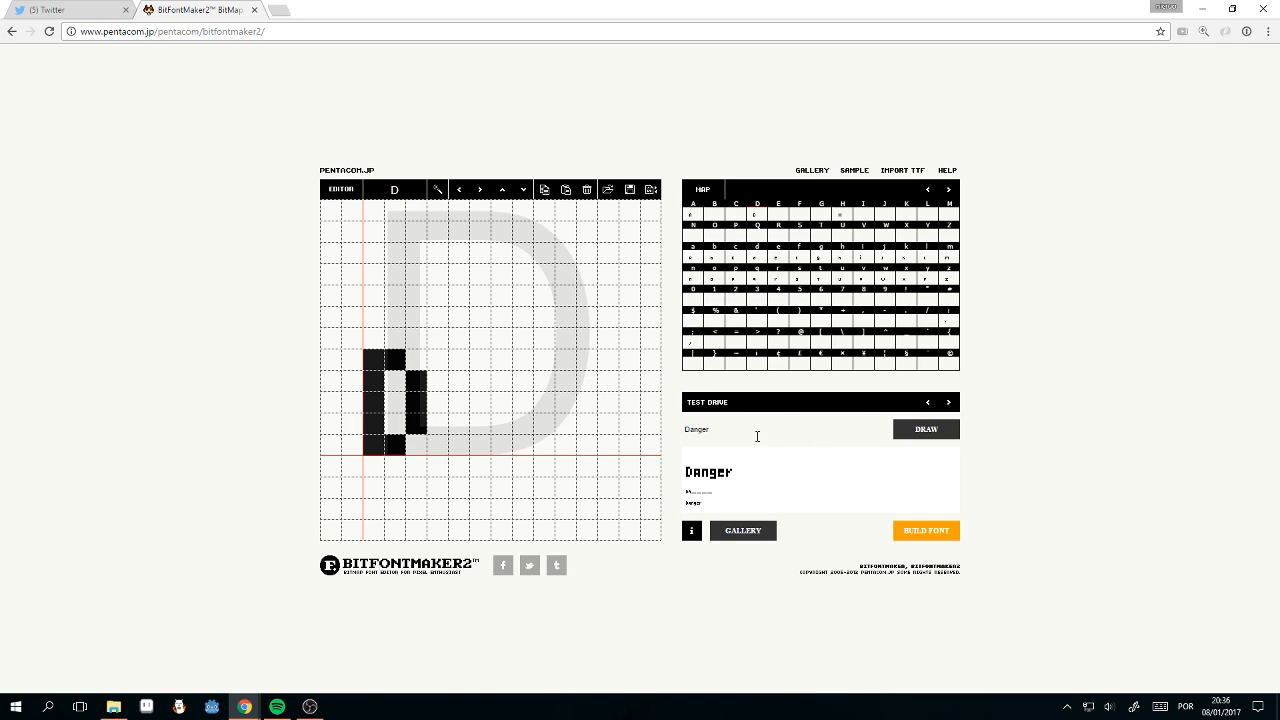
{"action": "left_click", "coordinate": [416, 448]}
{"action": "left_click", "coordinate": [416, 445]}
{"action": "left_click", "coordinate": [487, 398]}
{"action": "left_click", "coordinate": [487, 398]}
Step: Preview the word "Back" in the test drive
{"action": "left_click", "coordinate": [733, 424]}
{"action": "type", "text": "Back"}
{"action": "key", "text": "Tab"}
{"action": "key", "text": "Return"}
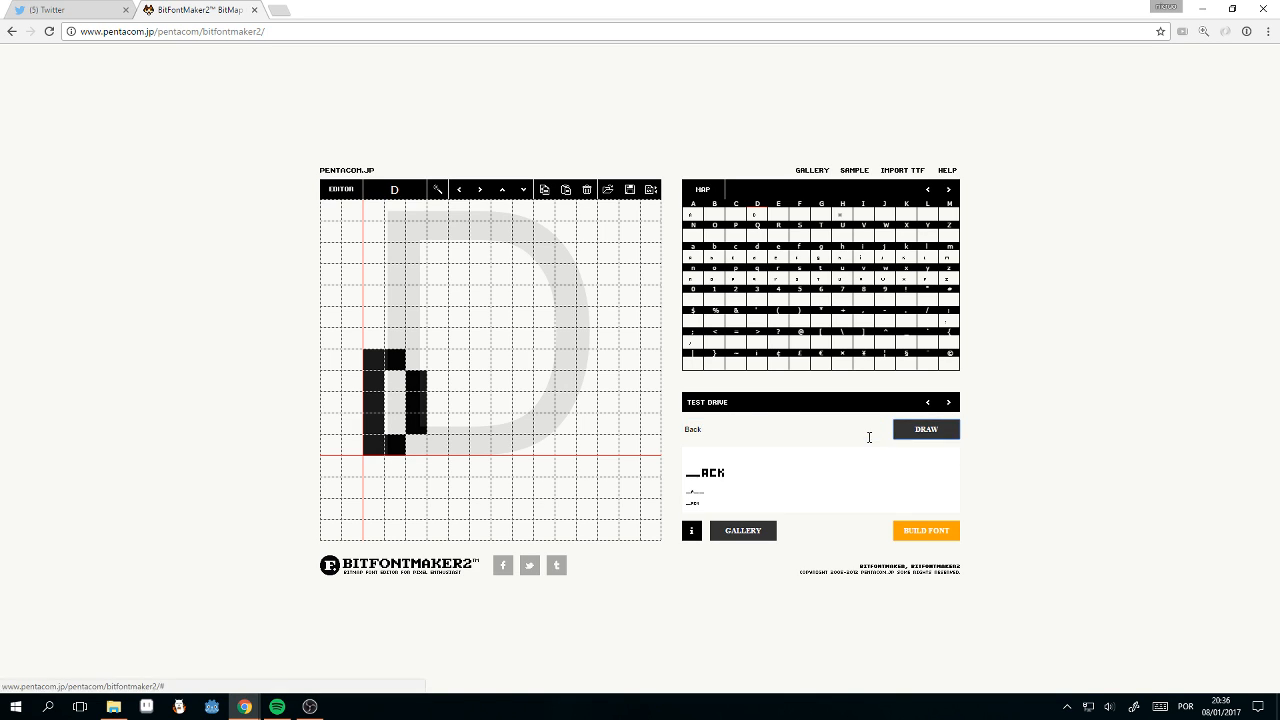
Step: Draw the uppercase B with a five-pixel stem, second-column pixels on rows one, three and five, and third-column pixels on rows two and four
{"action": "left_click", "coordinate": [714, 214]}
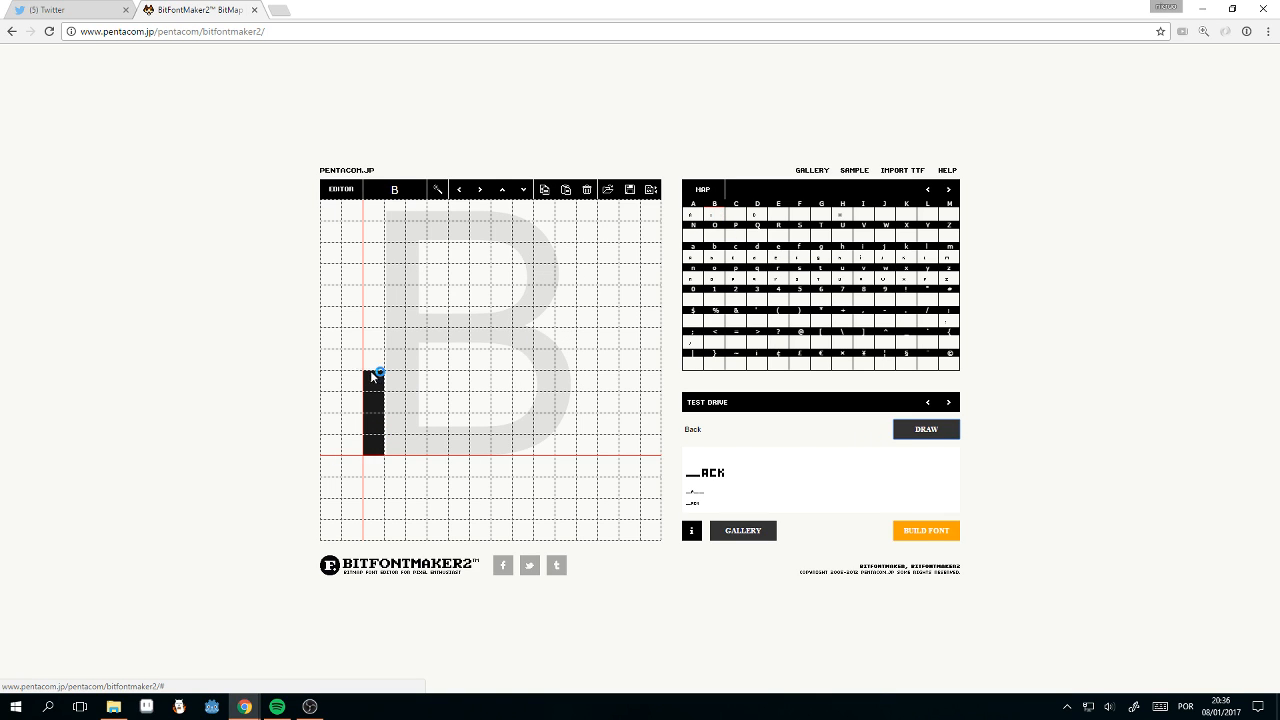
{"action": "left_click", "coordinate": [373, 337]}
{"action": "left_click", "coordinate": [373, 340]}
{"action": "left_click", "coordinate": [375, 362]}
{"action": "left_click", "coordinate": [397, 362]}
{"action": "left_click", "coordinate": [415, 382]}
{"action": "left_click", "coordinate": [400, 405]}
{"action": "left_click", "coordinate": [418, 425]}
{"action": "left_click", "coordinate": [396, 445]}
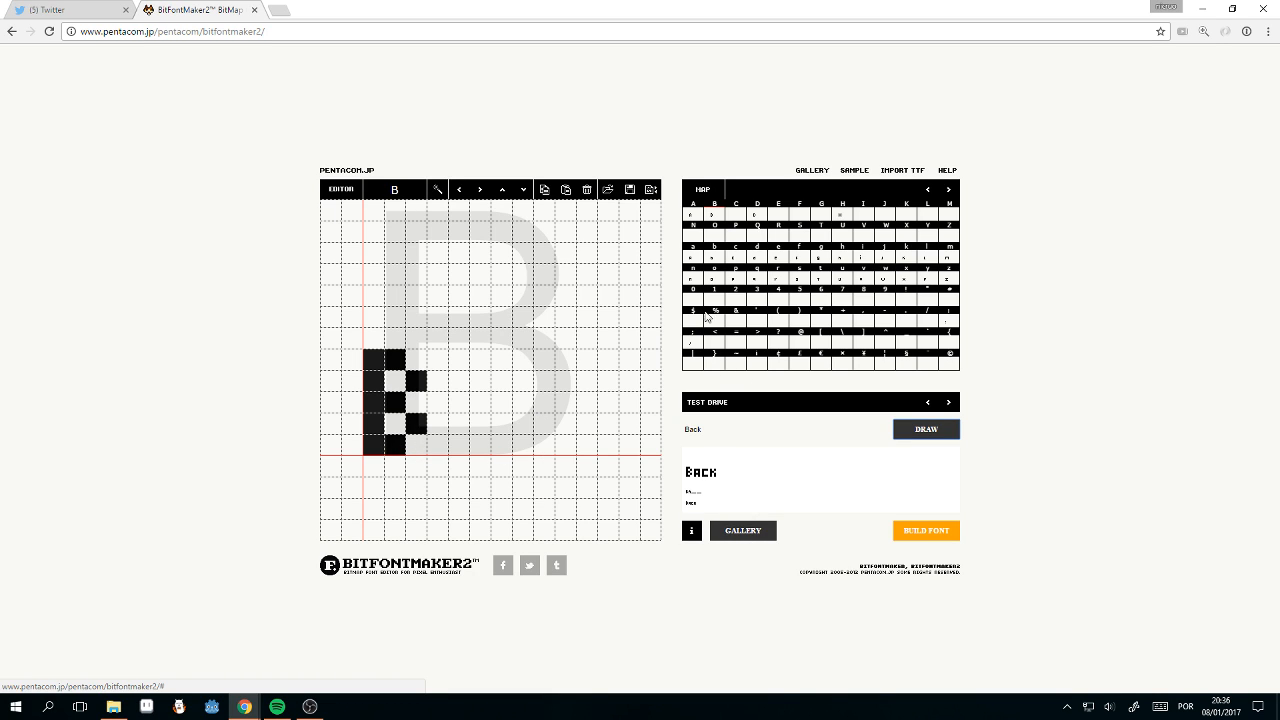
Step: Preview the word "Cancel" and draw the uppercase C as a five-pixel stem with three-pixel-wide top and bottom arms
{"action": "left_click", "coordinate": [733, 219]}
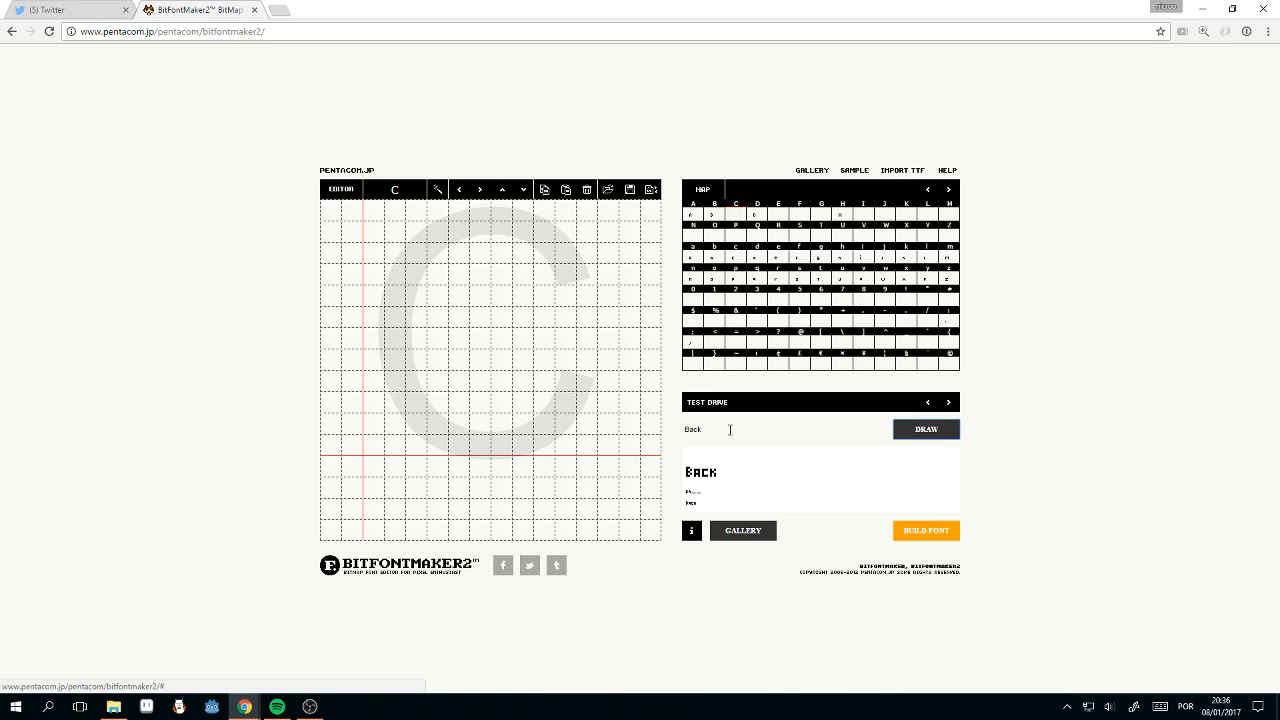
{"action": "left_click_drag", "start_coordinate": [729, 429], "coordinate": [631, 420]}
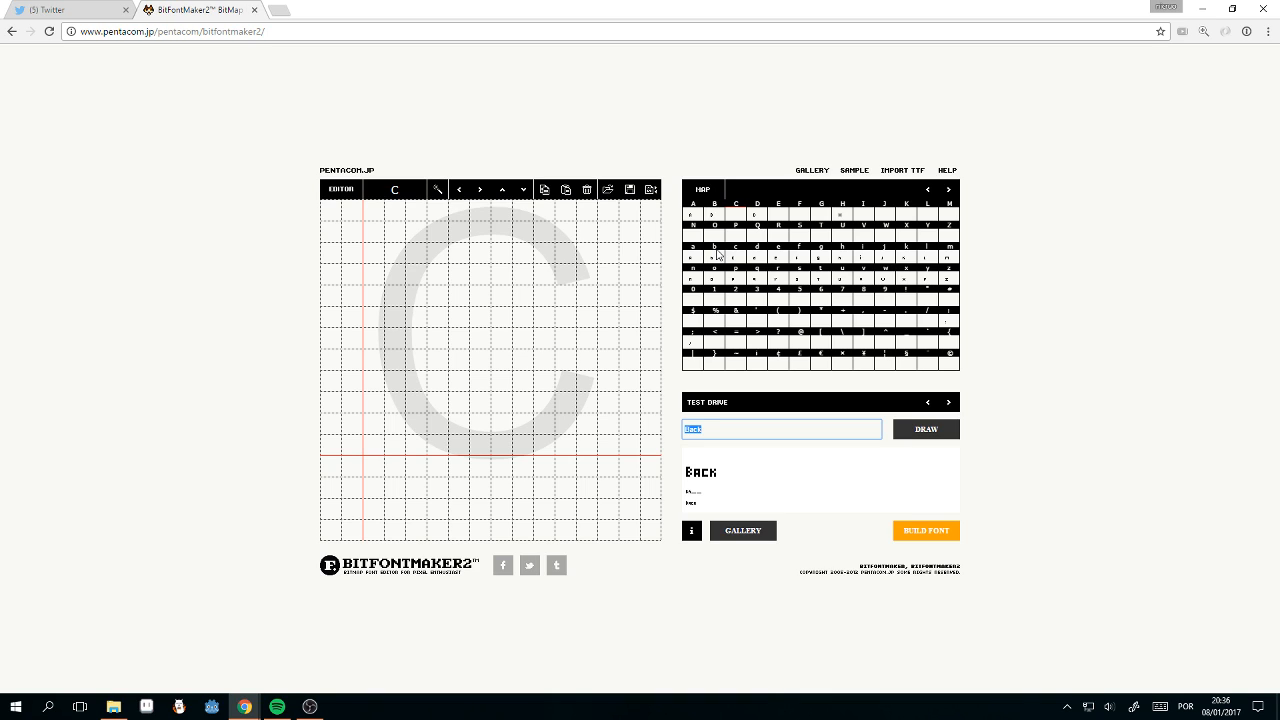
{"action": "type", "text": "Cancel"}
{"action": "key", "text": "Tab"}
{"action": "key", "text": "Return"}
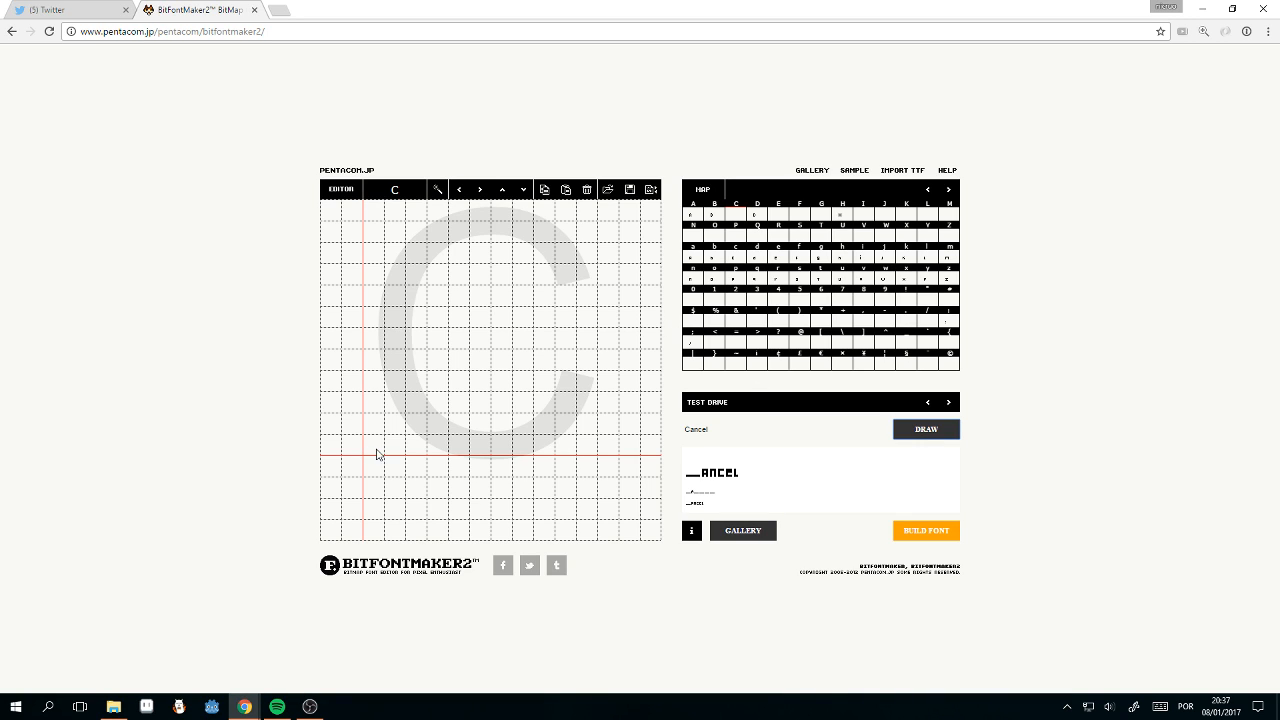
{"action": "mouse_move", "coordinate": [377, 448]}
{"action": "left_mouse_down"}
{"action": "mouse_move", "coordinate": [438, 444]}
{"action": "mouse_move", "coordinate": [379, 431]}
{"action": "mouse_move", "coordinate": [380, 361]}
{"action": "mouse_move", "coordinate": [413, 359]}
{"action": "mouse_move", "coordinate": [371, 363]}
{"action": "left_mouse_up"}
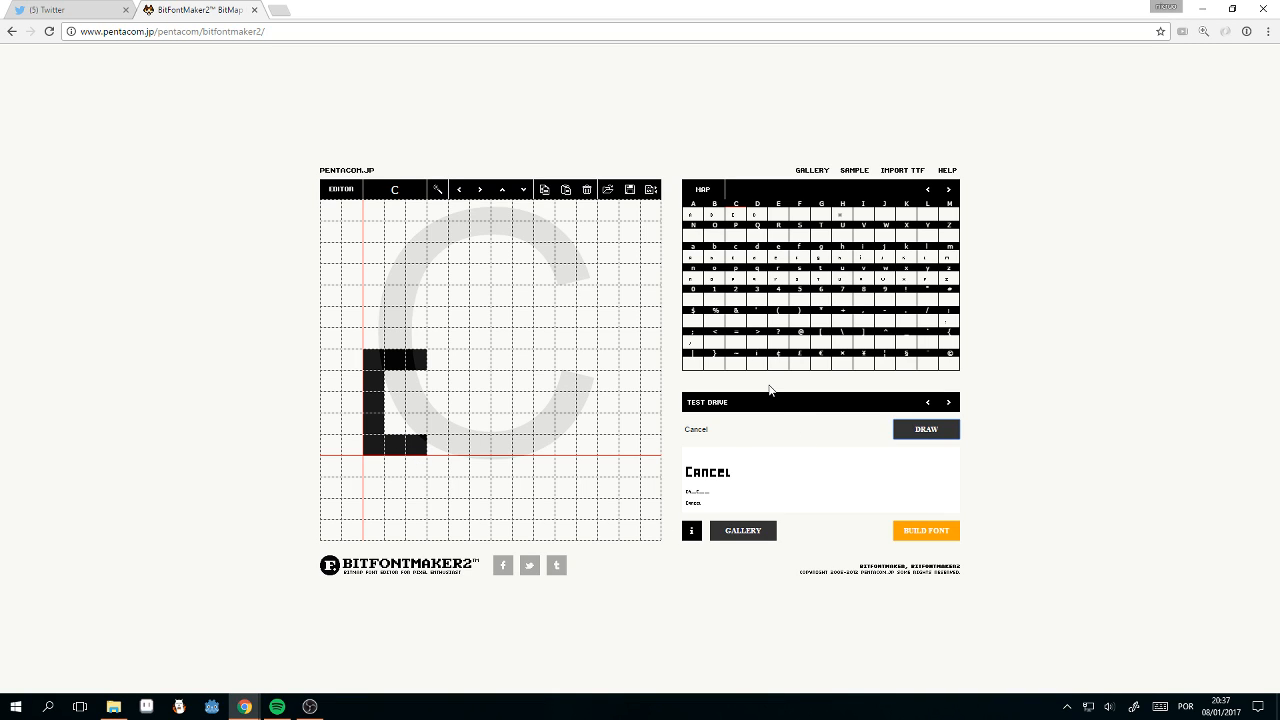
Step: Open the uppercase E glyph for editing and preview the word "End" in the test drive
{"action": "left_click", "coordinate": [784, 214]}
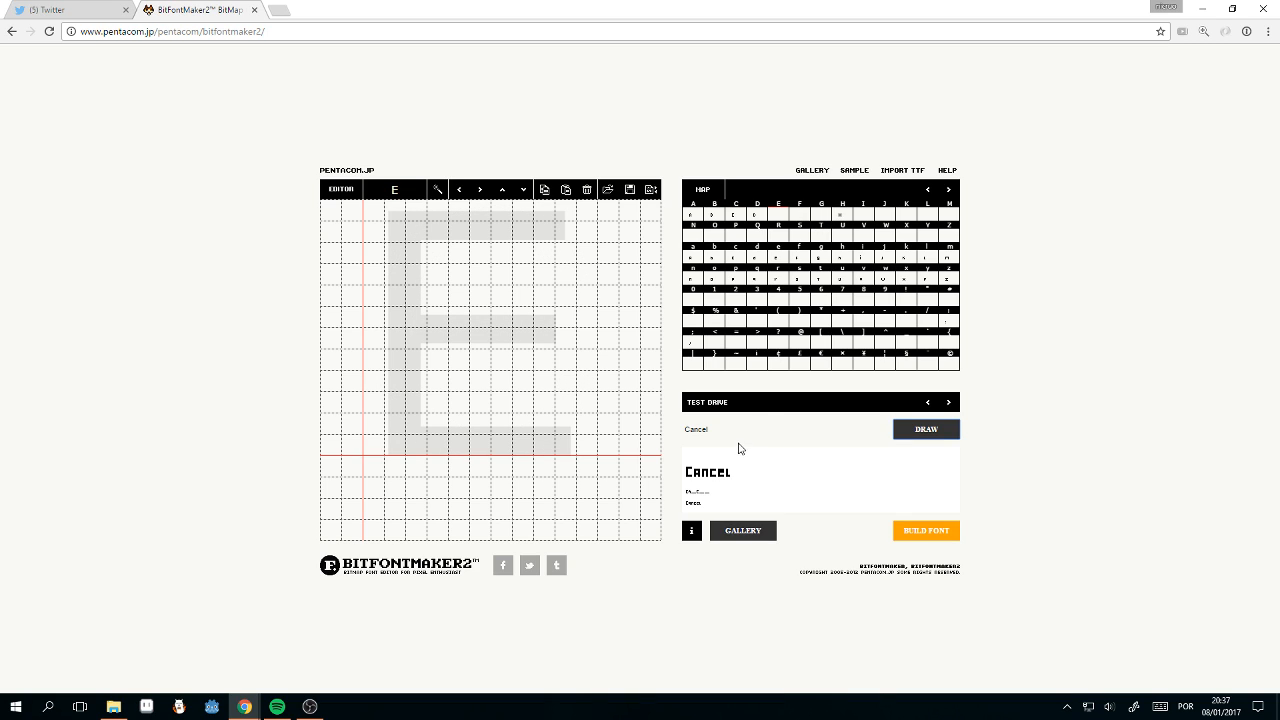
{"action": "left_click_drag", "start_coordinate": [738, 430], "coordinate": [622, 430]}
{"action": "type", "text": "End"}
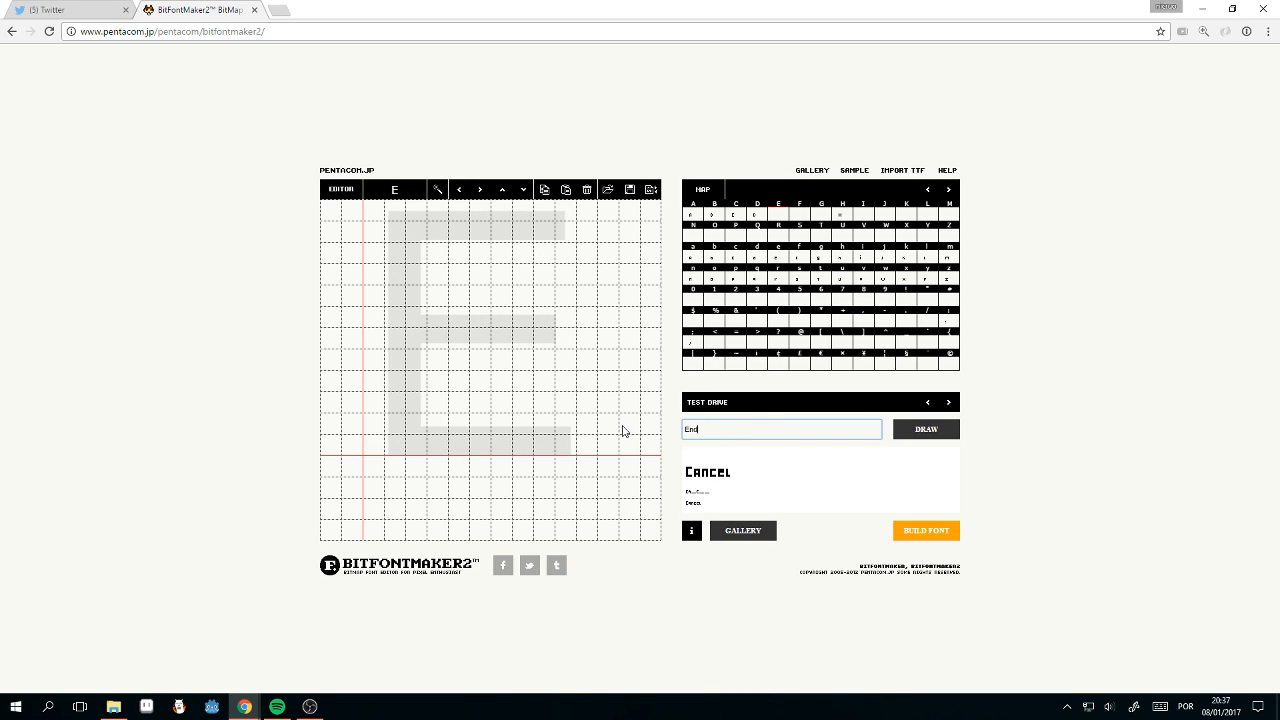
{"action": "key", "text": "ctrl+a"}
{"action": "key", "text": "Tab"}
{"action": "key", "text": "Return"}
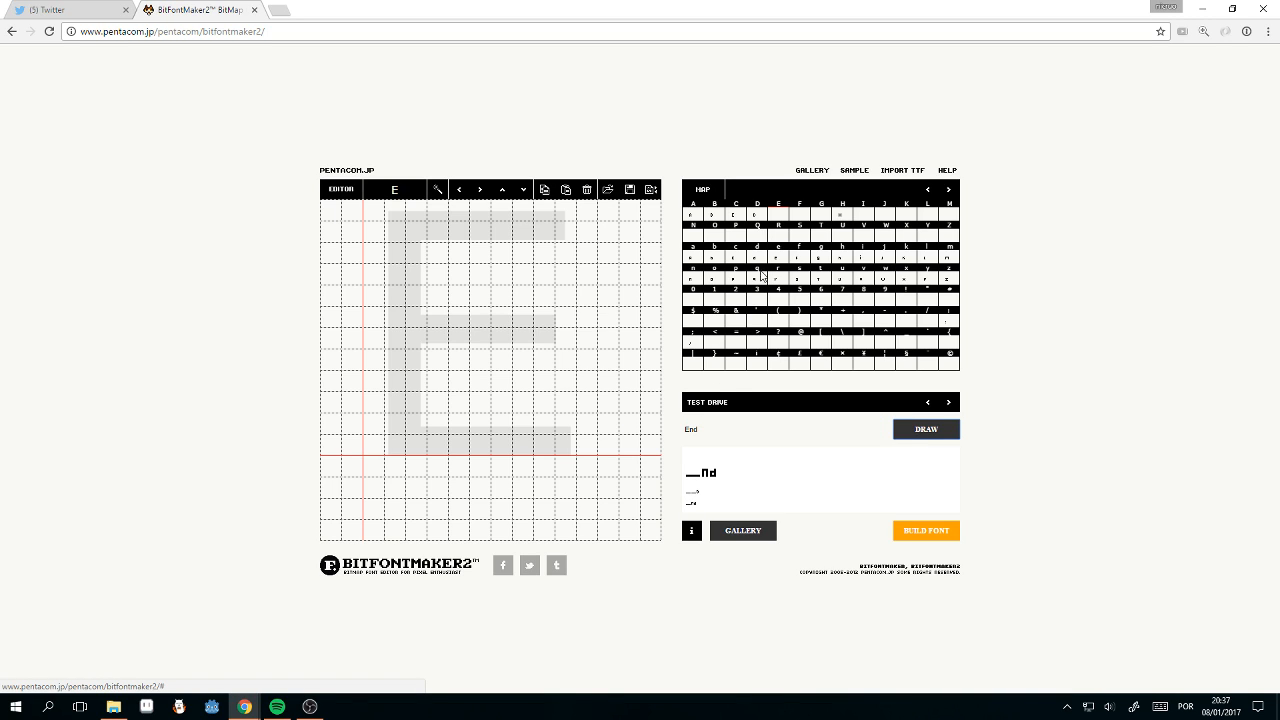
Step: Draw the uppercase E with a five-pixel stem, three-pixel-wide top and bottom arms, and a second-column pixel on row three
{"action": "left_click_drag", "start_coordinate": [375, 445], "coordinate": [414, 443]}
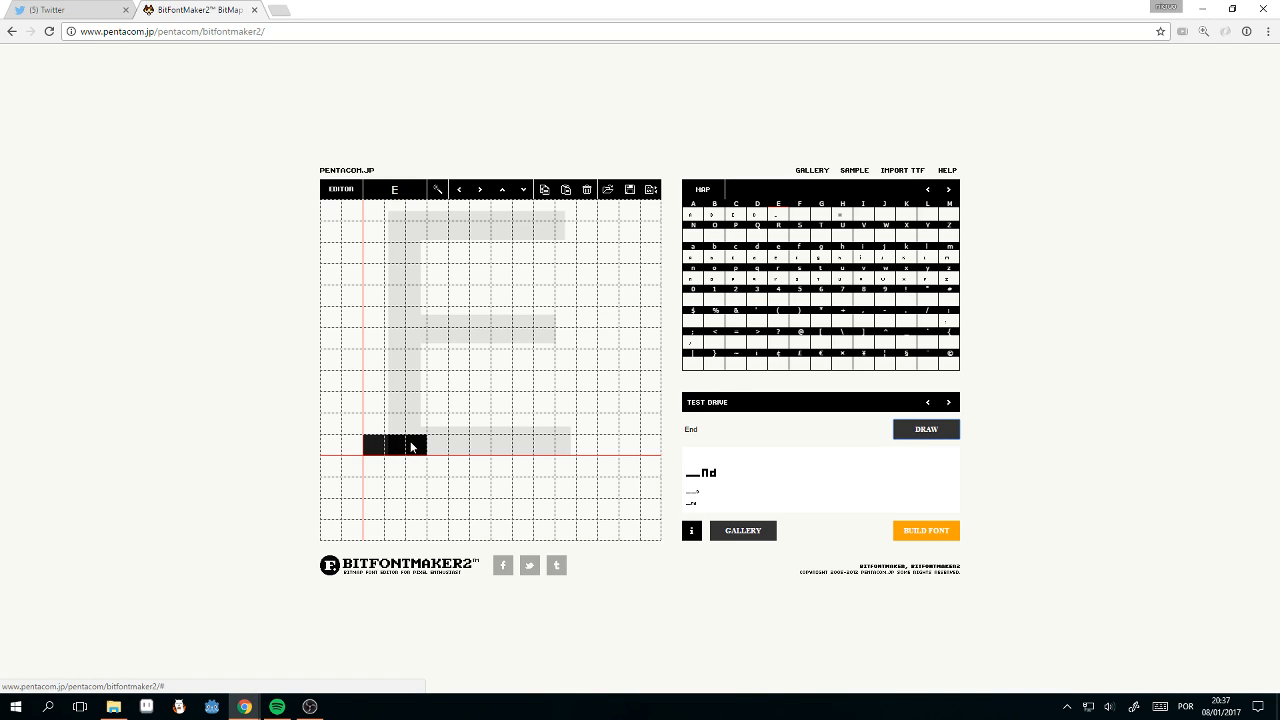
{"action": "left_click", "coordinate": [368, 441]}
{"action": "mouse_move", "coordinate": [371, 365]}
{"action": "left_mouse_down"}
{"action": "mouse_move", "coordinate": [359, 423]}
{"action": "mouse_move", "coordinate": [373, 440]}
{"action": "mouse_move", "coordinate": [375, 419]}
{"action": "mouse_move", "coordinate": [349, 414]}
{"action": "mouse_move", "coordinate": [350, 452]}
{"action": "mouse_move", "coordinate": [377, 433]}
{"action": "left_mouse_up"}
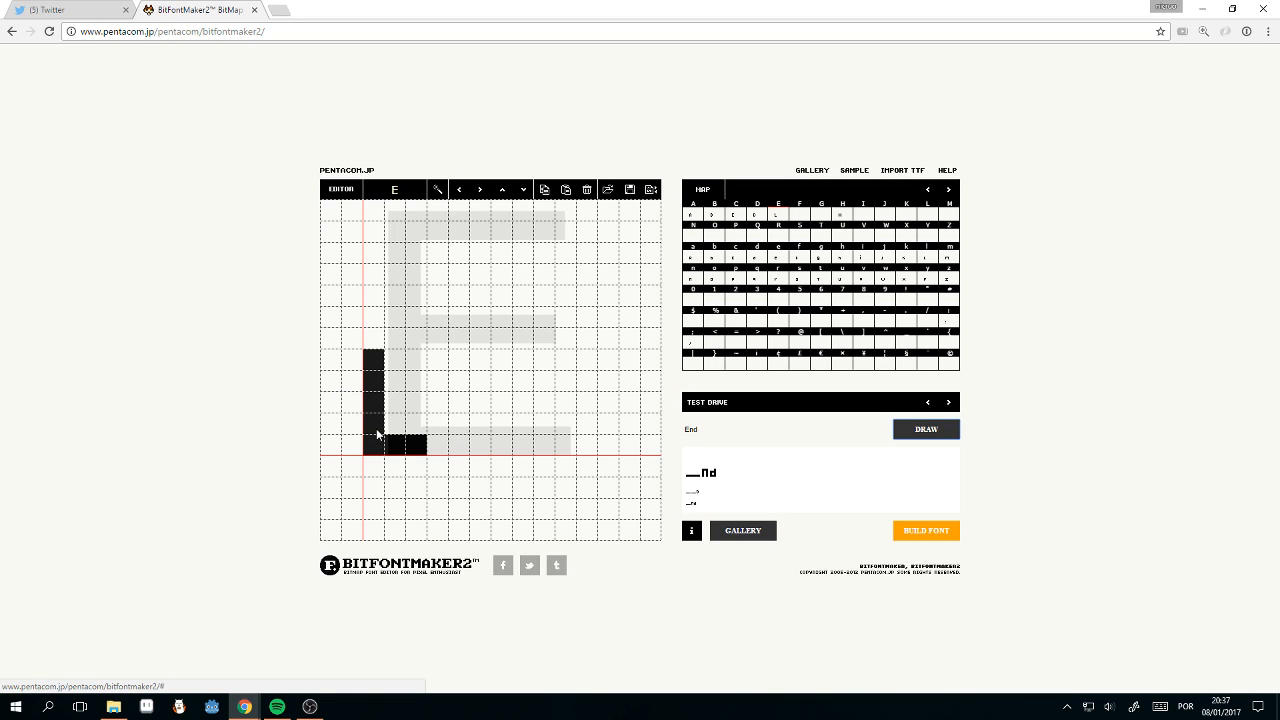
{"action": "left_click_drag", "start_coordinate": [394, 364], "coordinate": [418, 368]}
{"action": "left_click", "coordinate": [396, 403]}
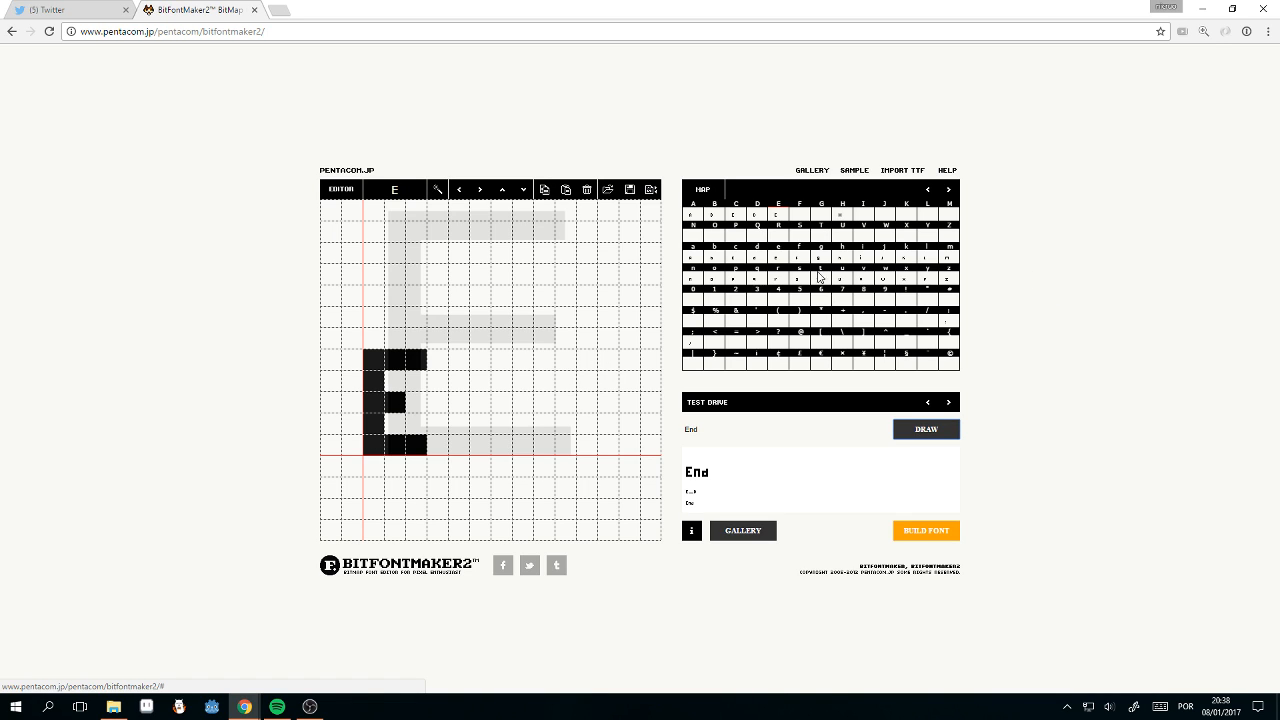
Step: Open the uppercase F glyph for editing and preview the word "Fail" in the test drive
{"action": "left_click", "coordinate": [799, 215]}
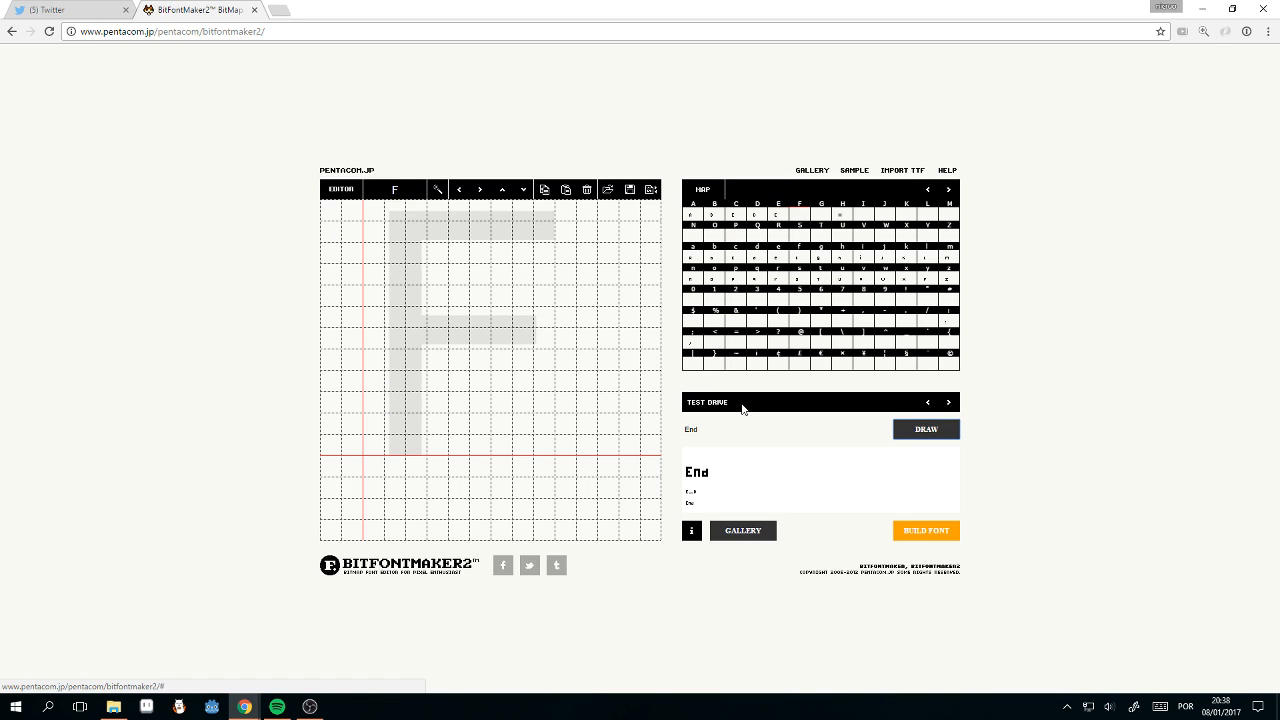
{"action": "left_click", "coordinate": [719, 430]}
{"action": "key", "text": "ctrl+a"}
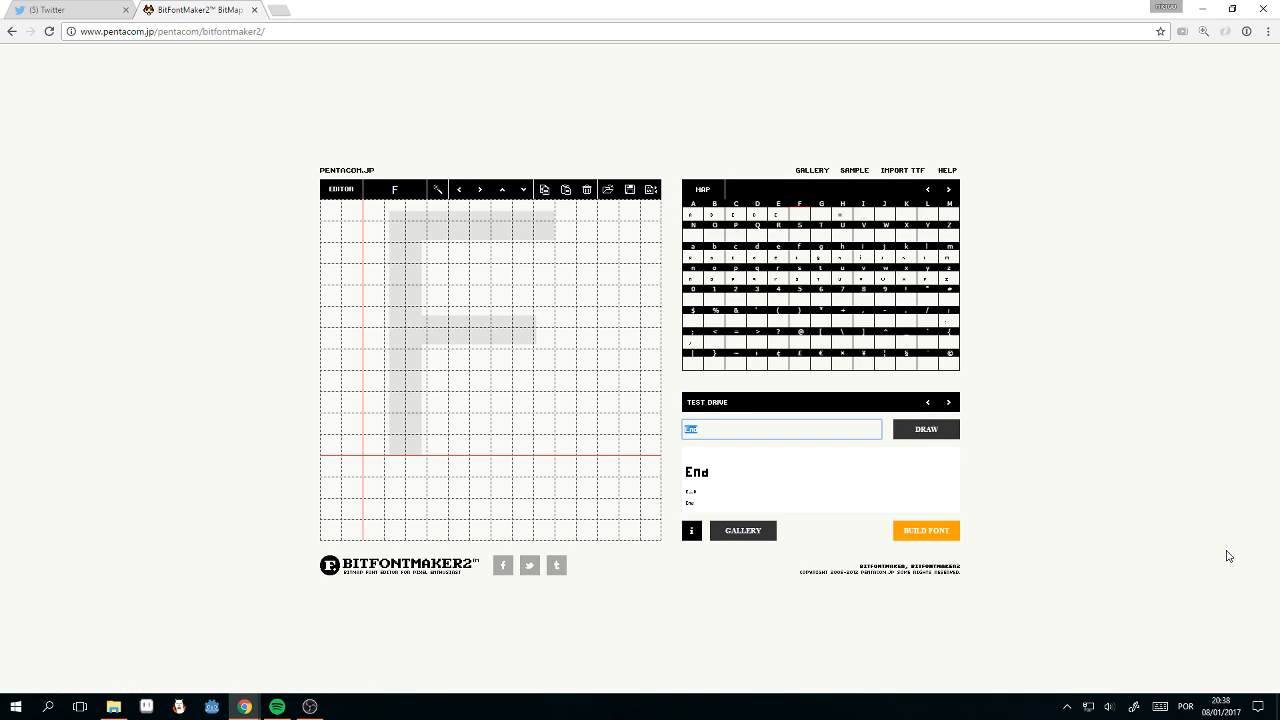
{"action": "type", "text": "Fail"}
{"action": "key", "text": "Tab"}
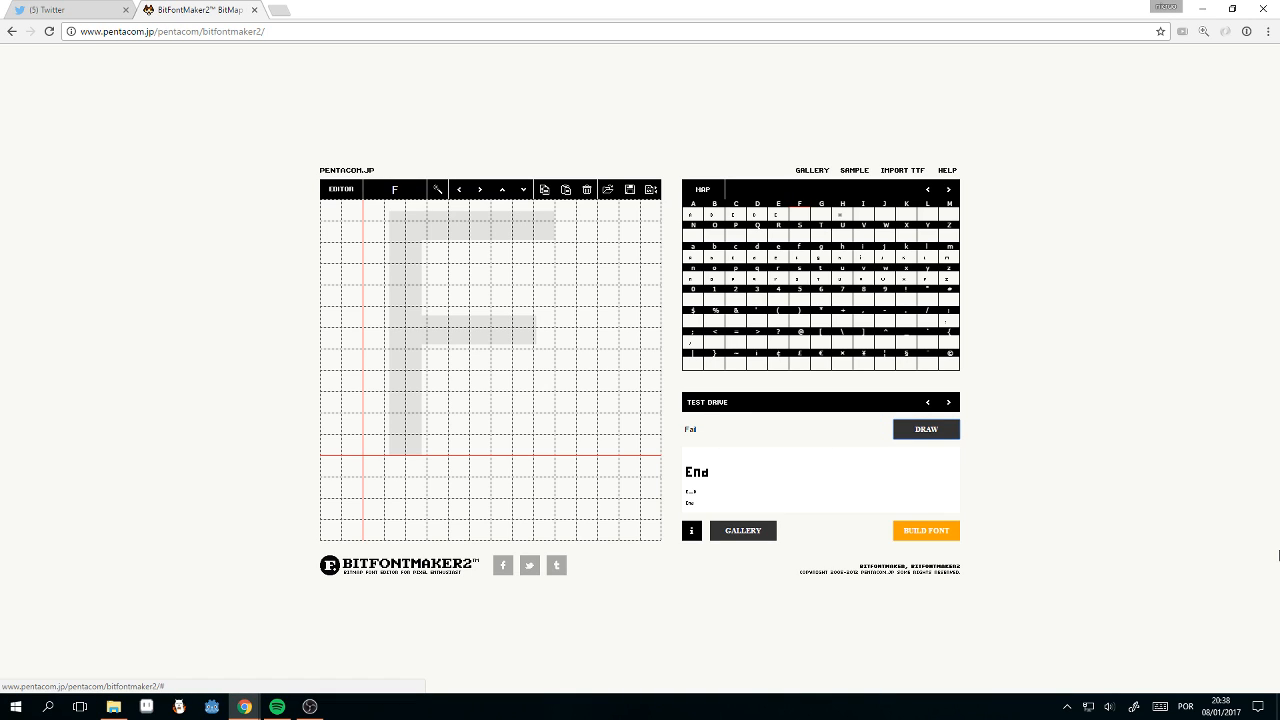
{"action": "key", "text": "Return"}
Step: Draw the uppercase F with a five-pixel stem, a three-pixel-wide top arm, and a second-column pixel on row three
{"action": "mouse_move", "coordinate": [385, 447]}
{"action": "left_mouse_down"}
{"action": "mouse_move", "coordinate": [373, 445]}
{"action": "mouse_move", "coordinate": [373, 360]}
{"action": "mouse_move", "coordinate": [393, 363]}
{"action": "left_mouse_up"}
{"action": "left_click", "coordinate": [373, 359]}
{"action": "left_click", "coordinate": [397, 363]}
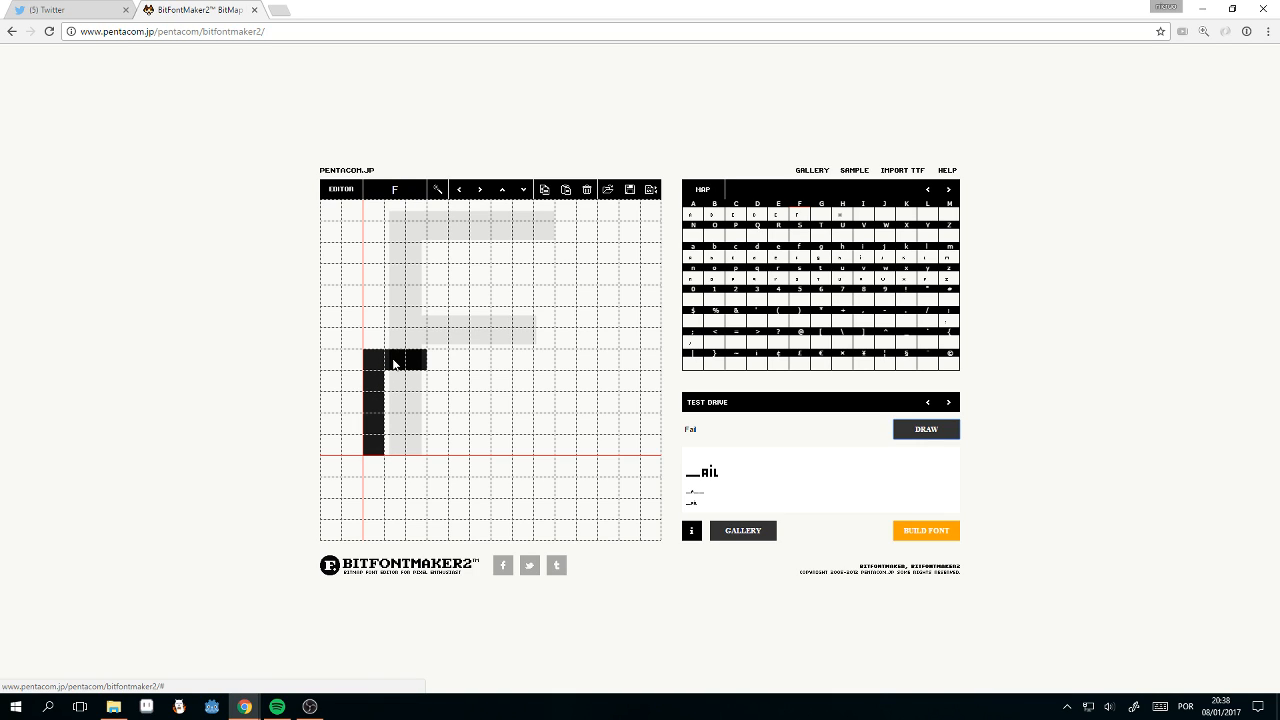
{"action": "left_click", "coordinate": [400, 410]}
Step: Try the uppercase F without the corner pixel where its stem meets the top arm
{"action": "left_click", "coordinate": [373, 362]}
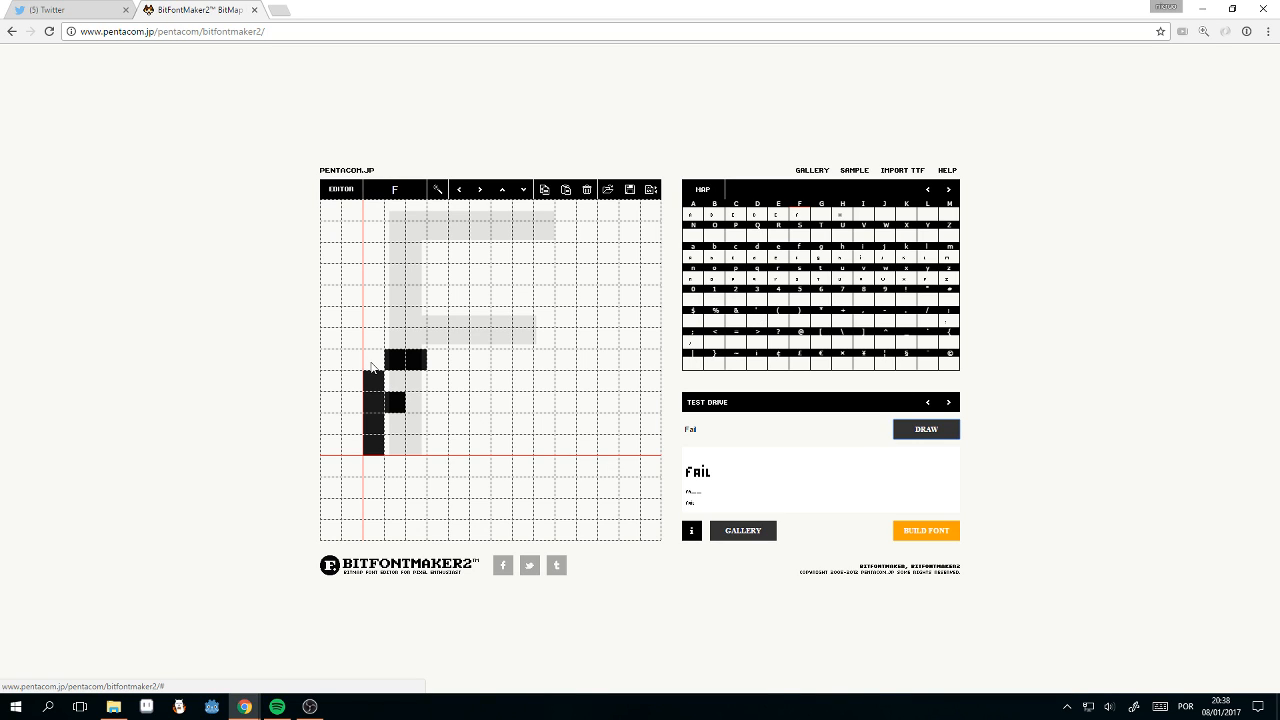
{"action": "left_click", "coordinate": [371, 365]}
{"action": "left_click", "coordinate": [371, 367]}
{"action": "left_click", "coordinate": [371, 362]}
Step: Preview the word "Game" in the test drive and open the uppercase G glyph for editing
{"action": "left_click", "coordinate": [734, 427]}
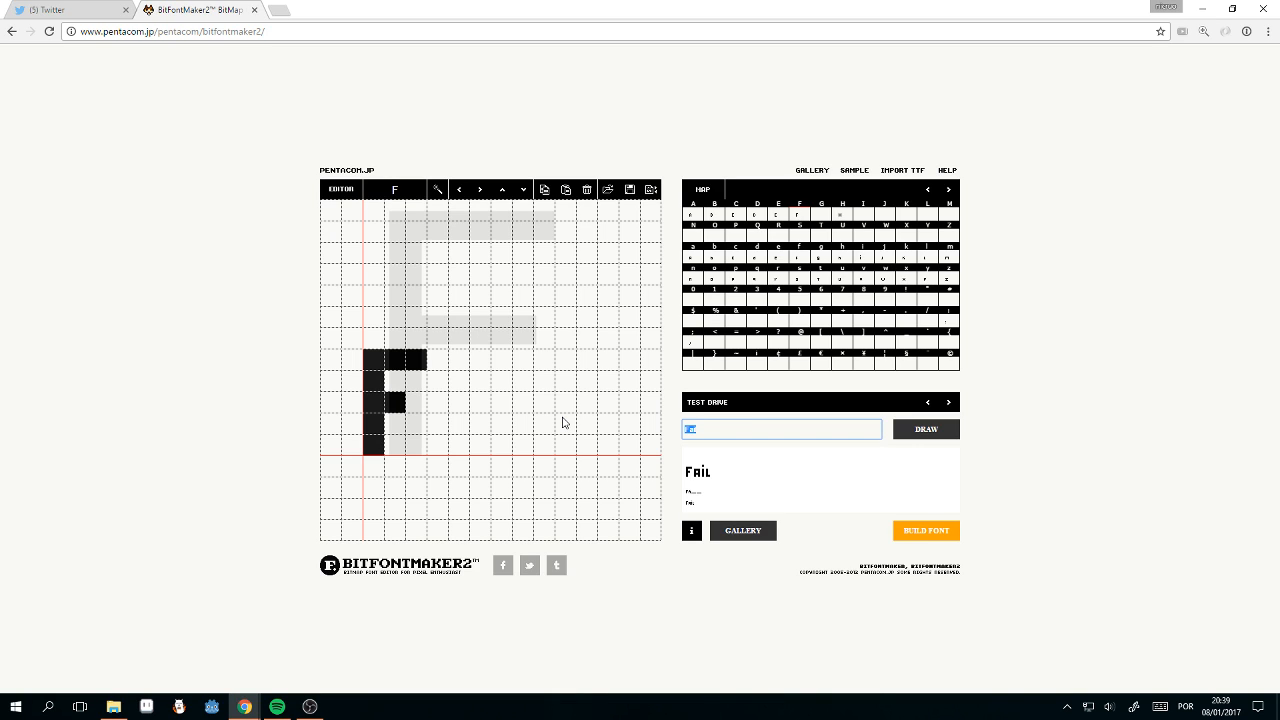
{"action": "key", "text": "Tab"}
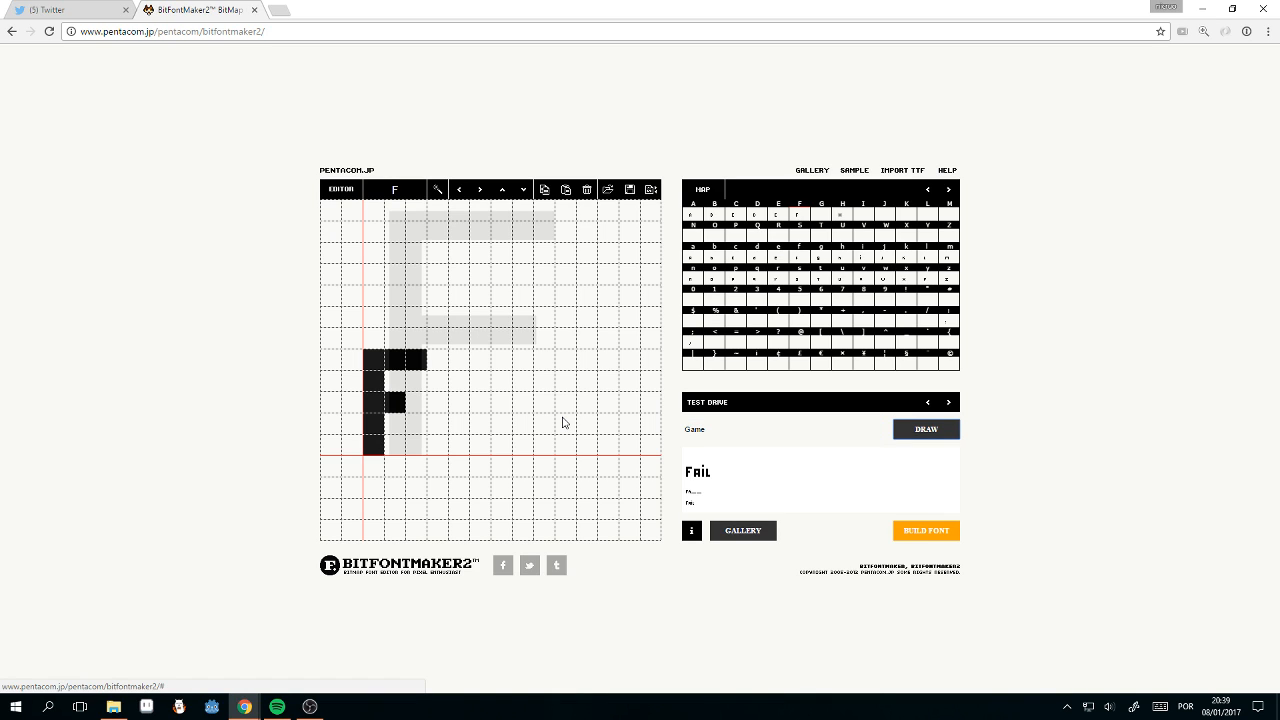
{"action": "key", "text": "Return"}
{"action": "left_click", "coordinate": [822, 215]}
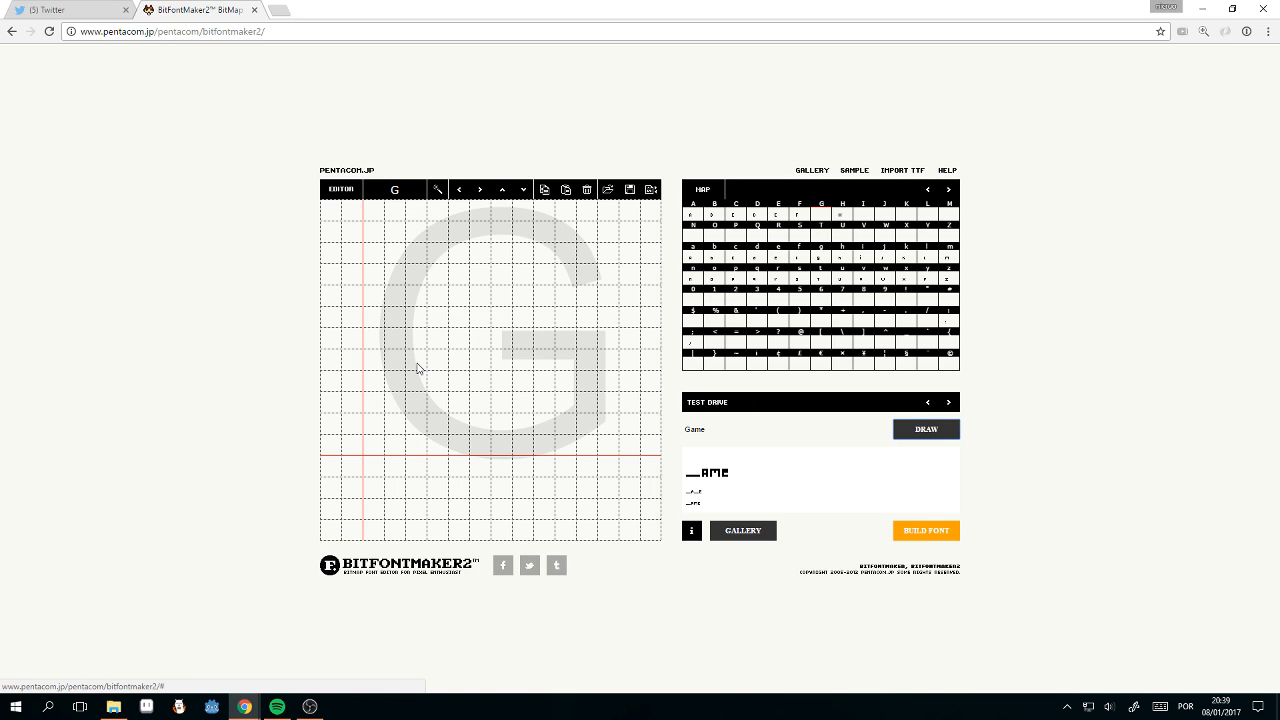
Step: Draw a three-pixel-wide uppercase G with a five-pixel stem, full rows one, two and five, and a third-column pixel on row four
{"action": "mouse_move", "coordinate": [419, 369]}
{"action": "left_mouse_down"}
{"action": "mouse_move", "coordinate": [374, 355]}
{"action": "mouse_move", "coordinate": [371, 397]}
{"action": "mouse_move", "coordinate": [374, 432]}
{"action": "mouse_move", "coordinate": [417, 446]}
{"action": "left_mouse_up"}
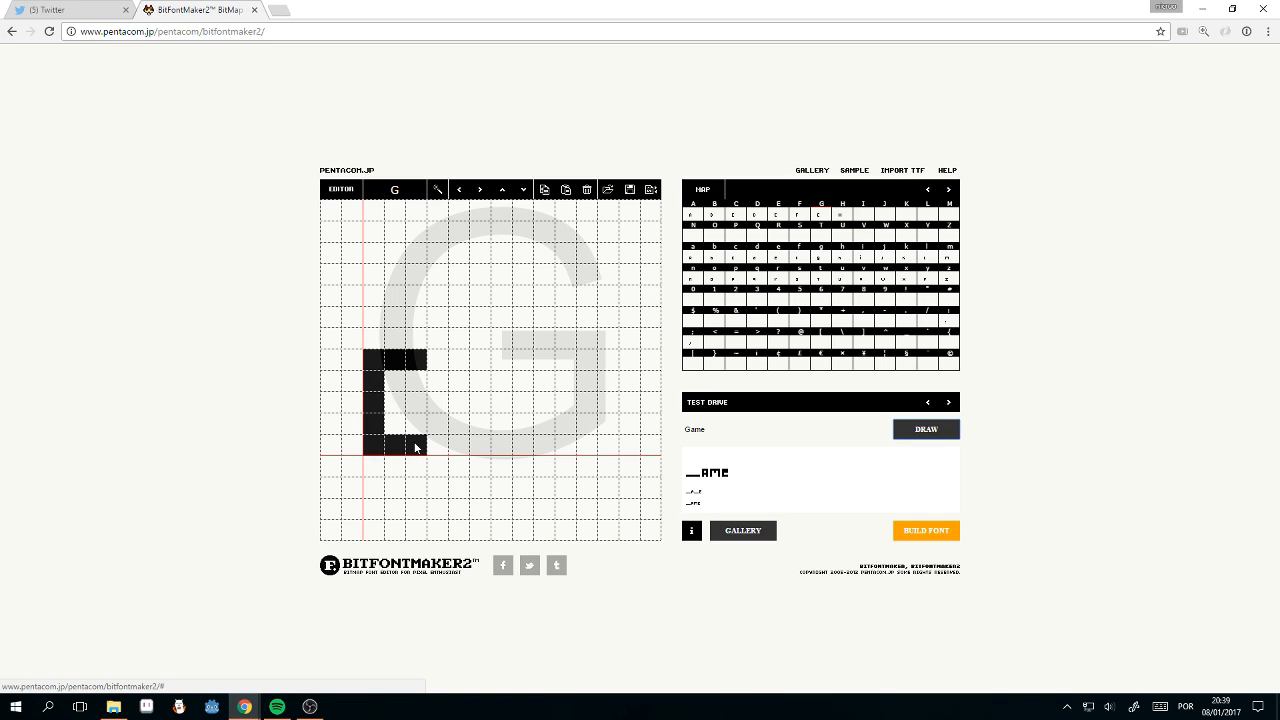
{"action": "mouse_move", "coordinate": [414, 400]}
{"action": "left_mouse_down"}
{"action": "mouse_move", "coordinate": [391, 400]}
{"action": "mouse_move", "coordinate": [417, 374]}
{"action": "left_mouse_up"}
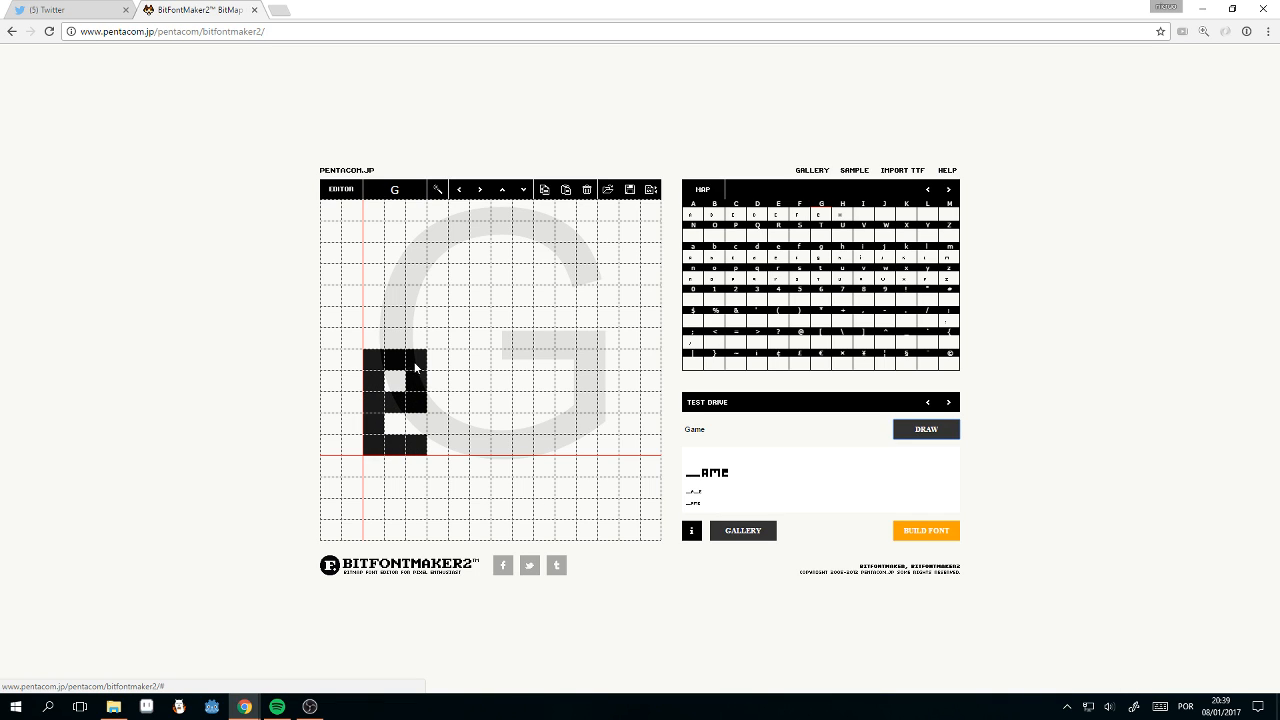
{"action": "left_click", "coordinate": [417, 423]}
{"action": "left_click", "coordinate": [415, 408]}
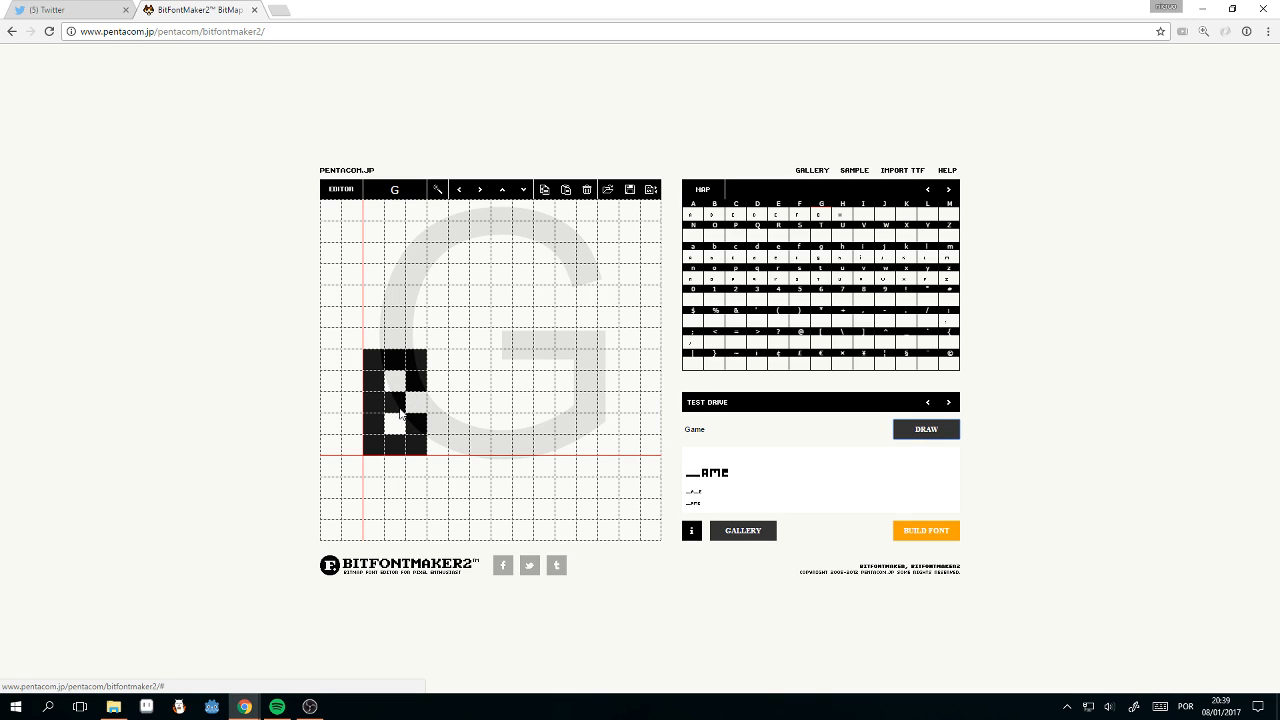
{"action": "left_click", "coordinate": [395, 401]}
{"action": "left_click", "coordinate": [395, 380]}
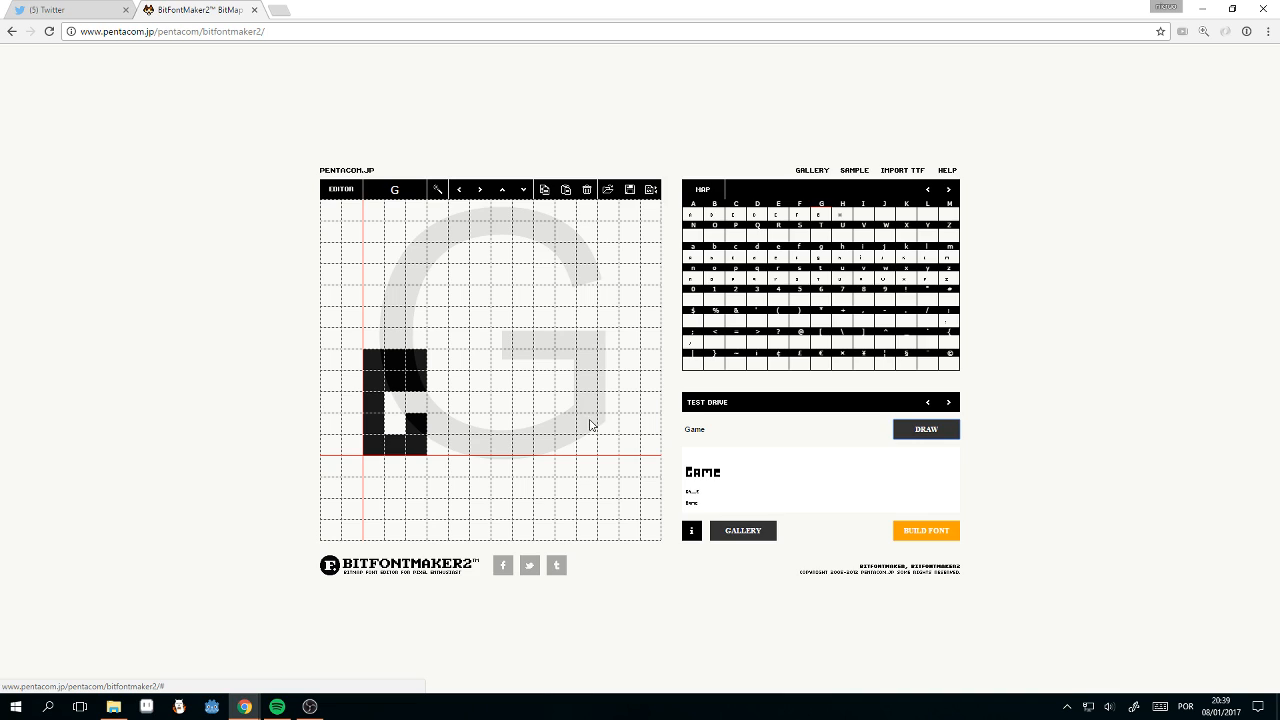
Step: Try alternative pixel arrangements on rows two to four of the three-pixel-wide uppercase G
{"action": "left_click", "coordinate": [416, 422]}
{"action": "left_click", "coordinate": [416, 401]}
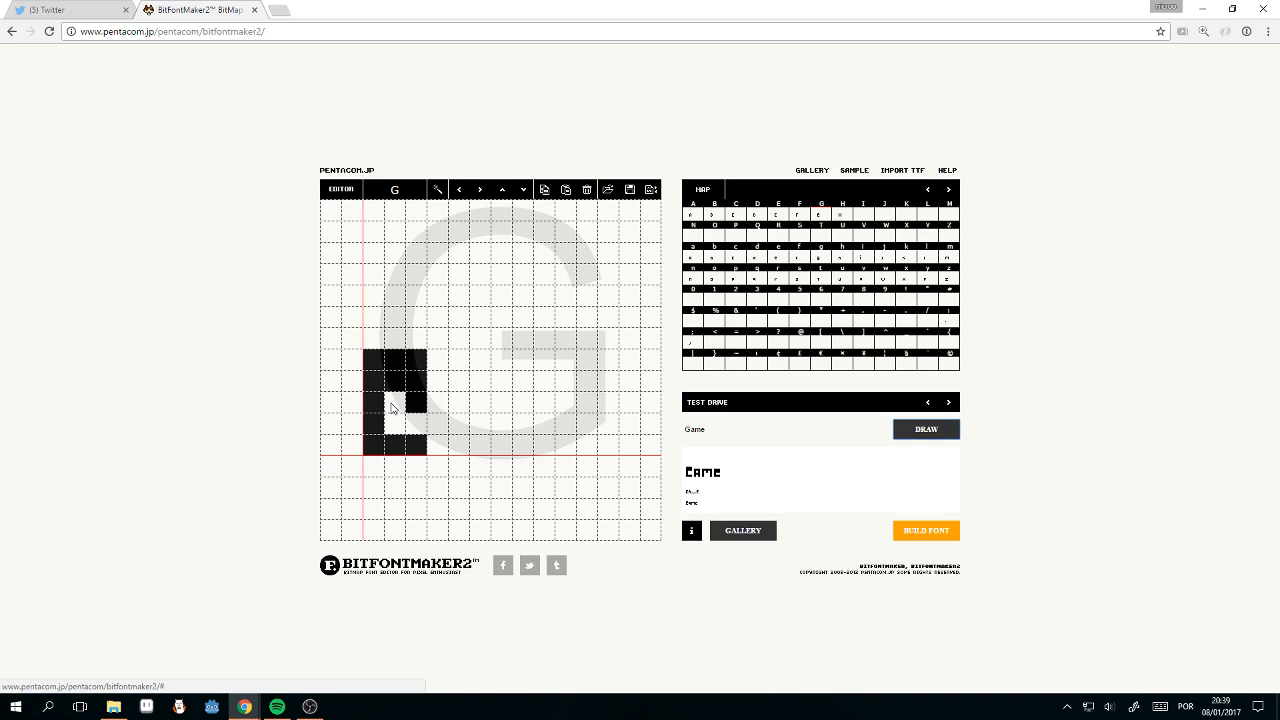
{"action": "left_click", "coordinate": [394, 401]}
{"action": "left_click", "coordinate": [395, 380]}
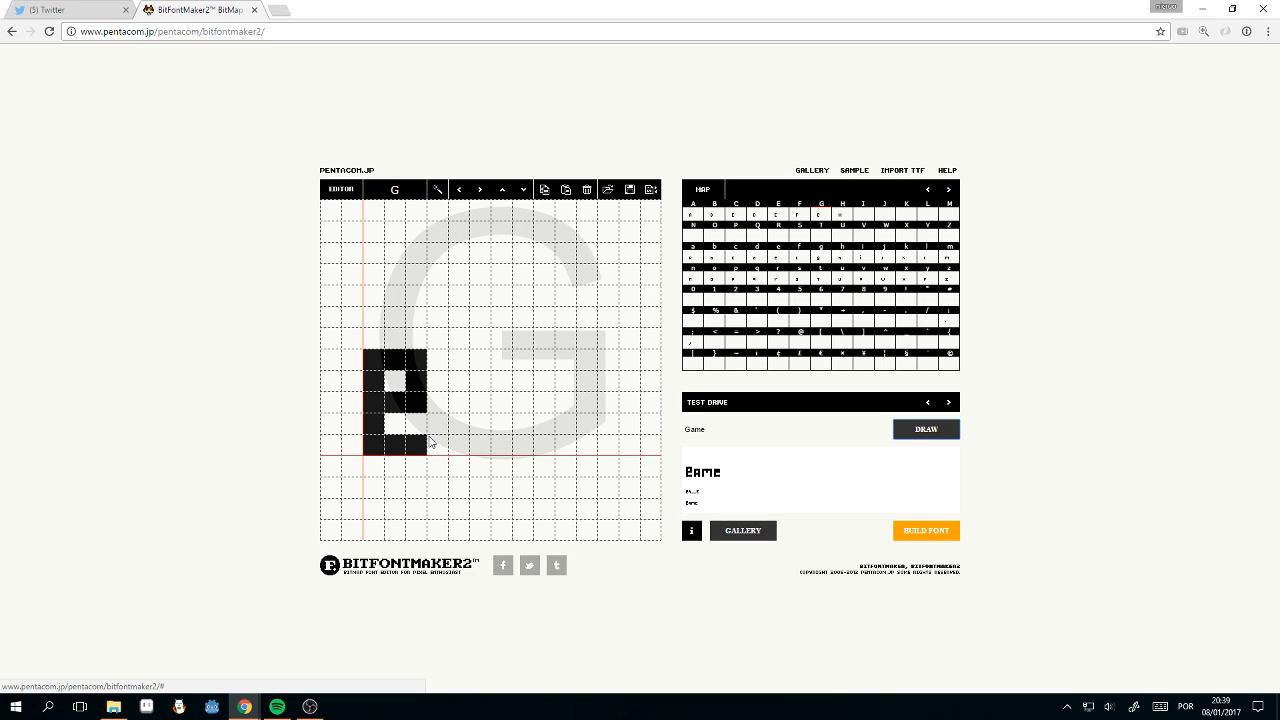
{"action": "left_click", "coordinate": [416, 422]}
{"action": "left_click", "coordinate": [416, 401]}
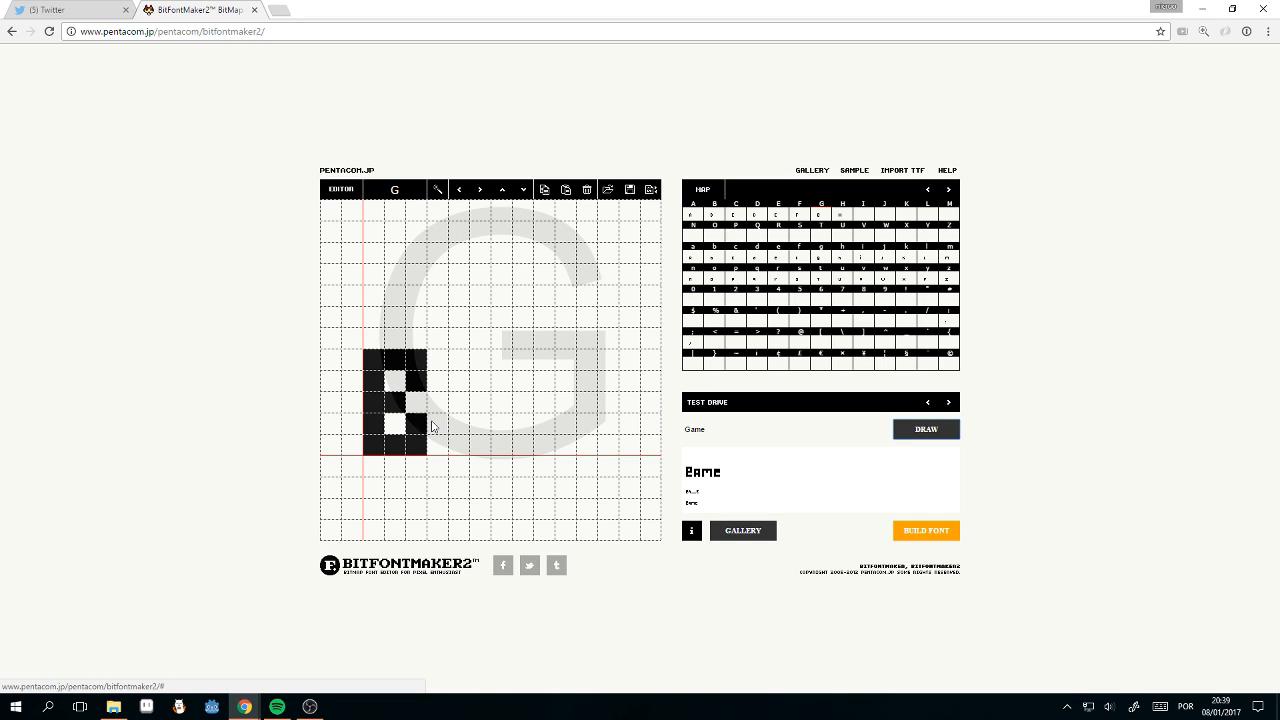
{"action": "left_click", "coordinate": [399, 410]}
{"action": "left_click", "coordinate": [399, 407]}
{"action": "left_click", "coordinate": [418, 405]}
Step: Widen the uppercase G to four pixels, with third- and fourth-column pixels on row three and a fourth-column pixel on row four
{"action": "mouse_move", "coordinate": [432, 441]}
{"action": "left_mouse_down"}
{"action": "mouse_move", "coordinate": [434, 372]}
{"action": "mouse_move", "coordinate": [415, 428]}
{"action": "mouse_move", "coordinate": [413, 388]}
{"action": "left_mouse_up"}
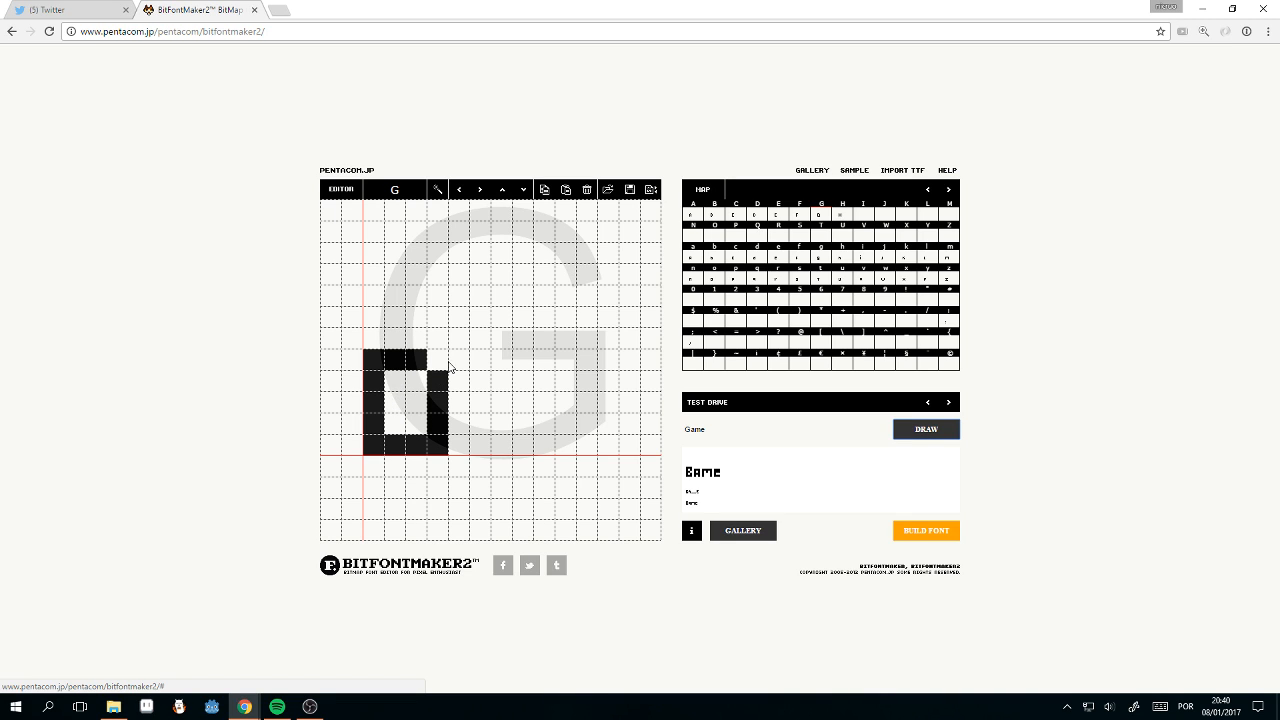
{"action": "left_click", "coordinate": [451, 362]}
{"action": "left_click", "coordinate": [457, 363]}
{"action": "mouse_move", "coordinate": [438, 362]}
{"action": "left_mouse_down"}
{"action": "mouse_move", "coordinate": [432, 406]}
{"action": "mouse_move", "coordinate": [396, 410]}
{"action": "left_mouse_up"}
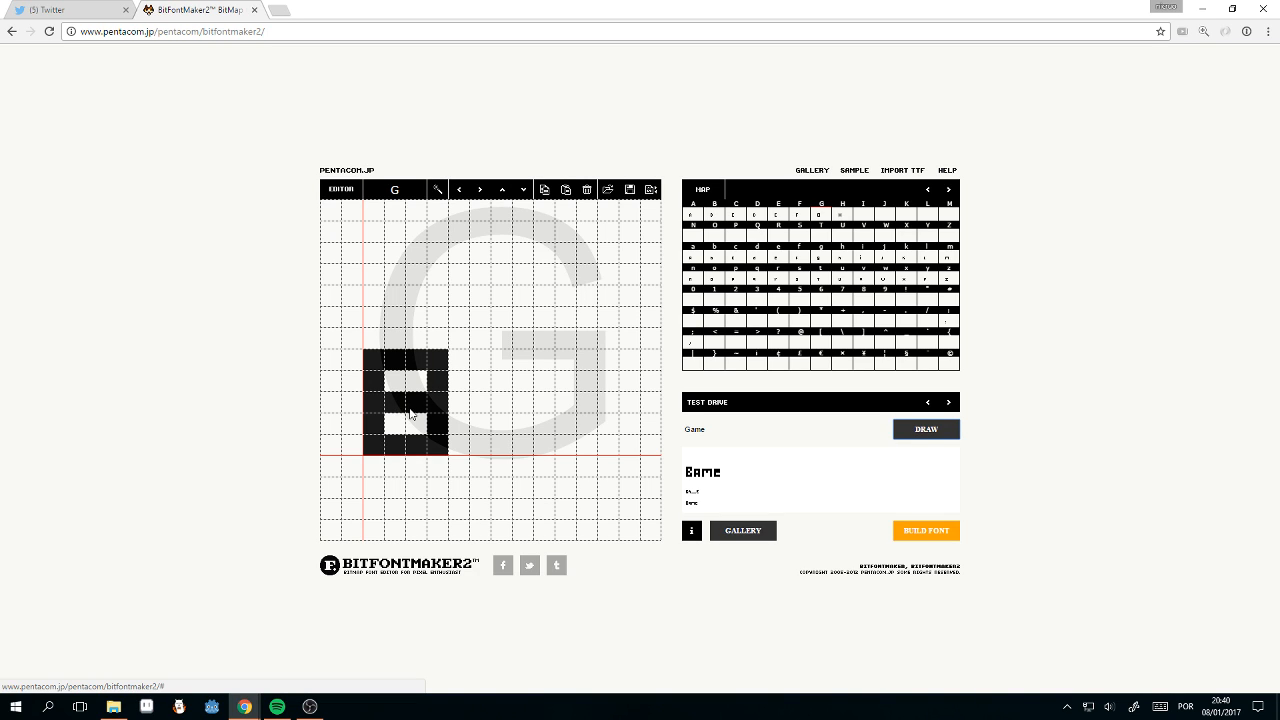
{"action": "left_click", "coordinate": [409, 408]}
{"action": "left_click", "coordinate": [416, 409]}
{"action": "left_click", "coordinate": [437, 382]}
{"action": "left_click", "coordinate": [395, 402]}
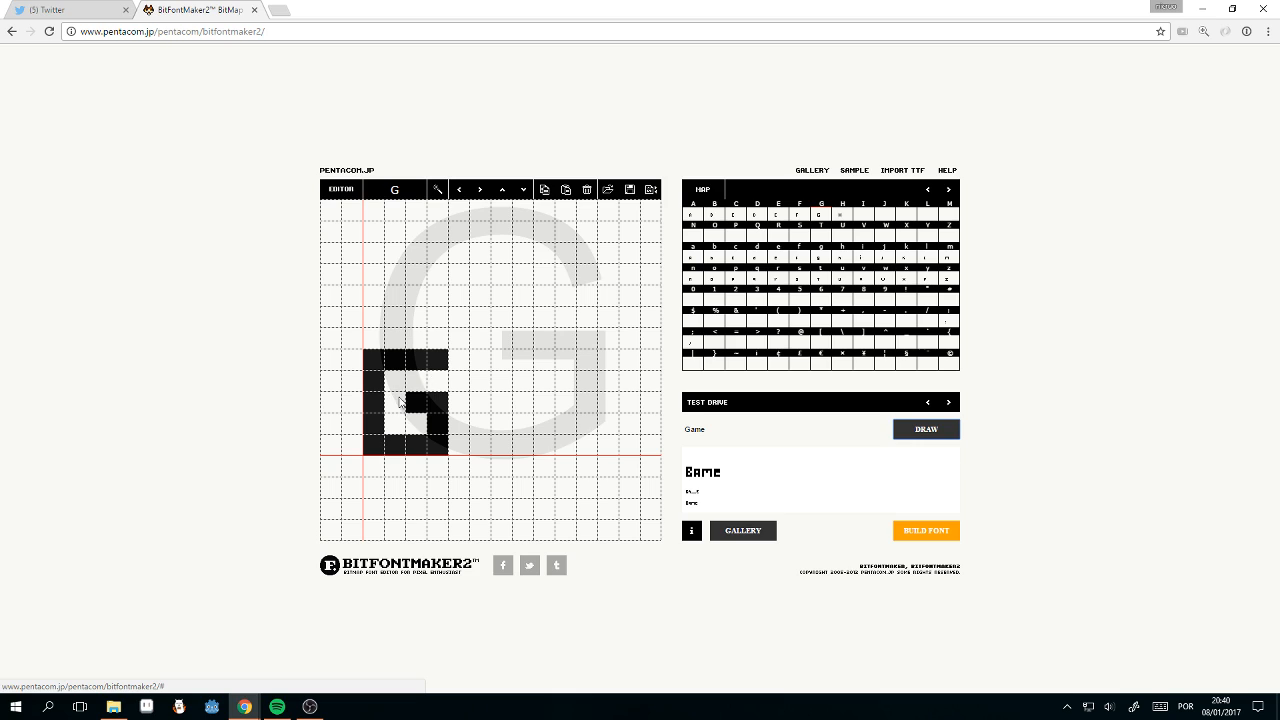
Step: Preview the four-pixel-wide G in the test drive with the words "Game" and "GameDev"
{"action": "left_click", "coordinate": [926, 433]}
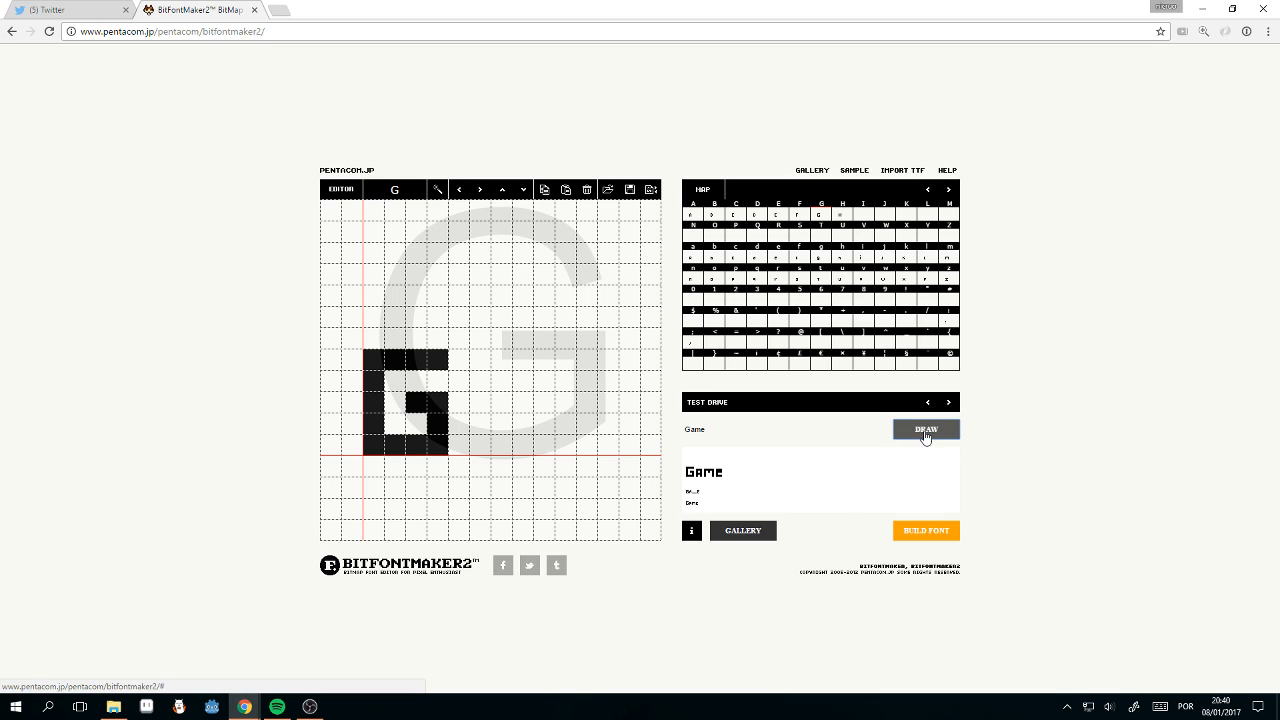
{"action": "left_click", "coordinate": [742, 429]}
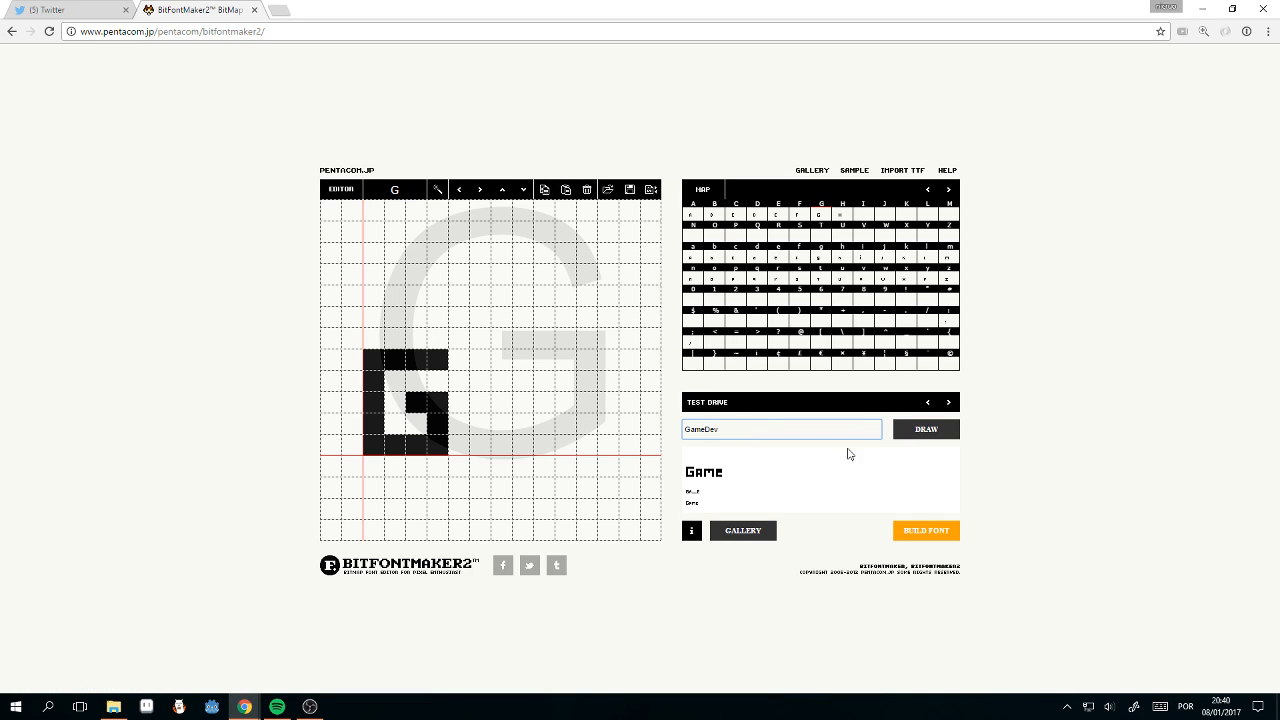
{"action": "left_click", "coordinate": [910, 431]}
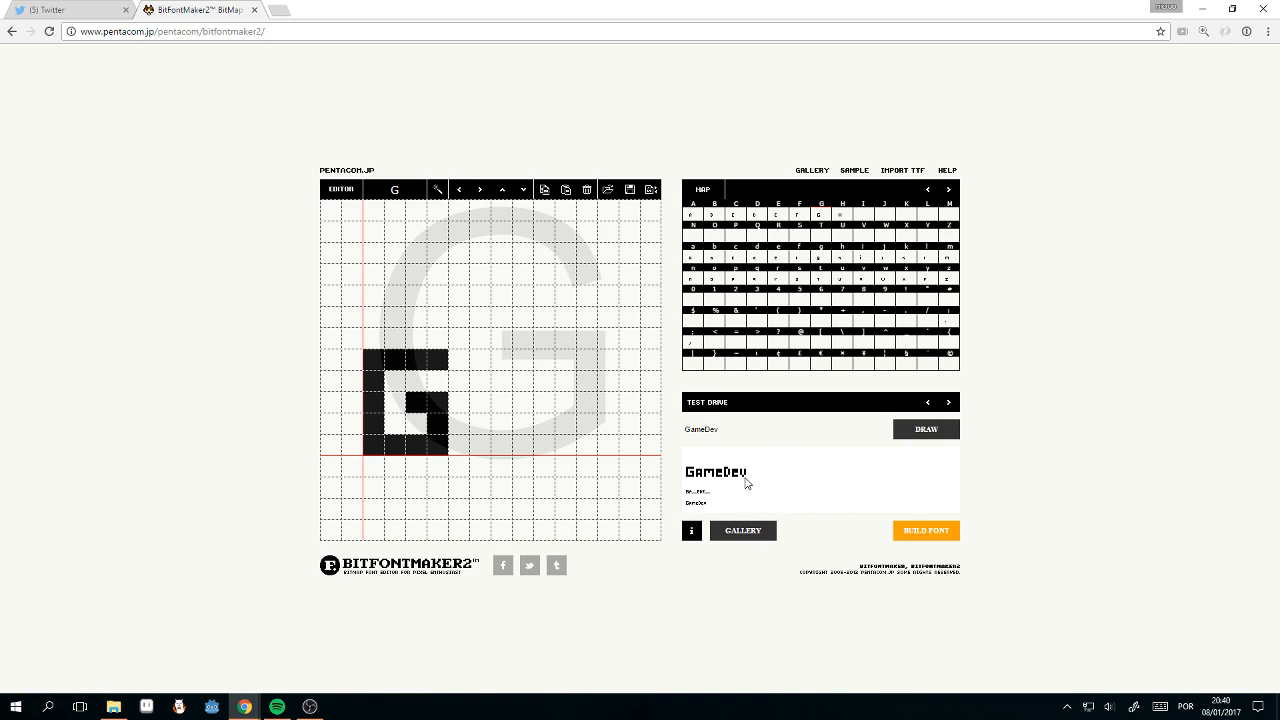
Step: Try rounding the uppercase G by removing its bottom-right, bottom-left and top-left corner pixels
{"action": "left_click", "coordinate": [436, 452]}
{"action": "left_click", "coordinate": [372, 447]}
{"action": "left_click", "coordinate": [372, 364]}
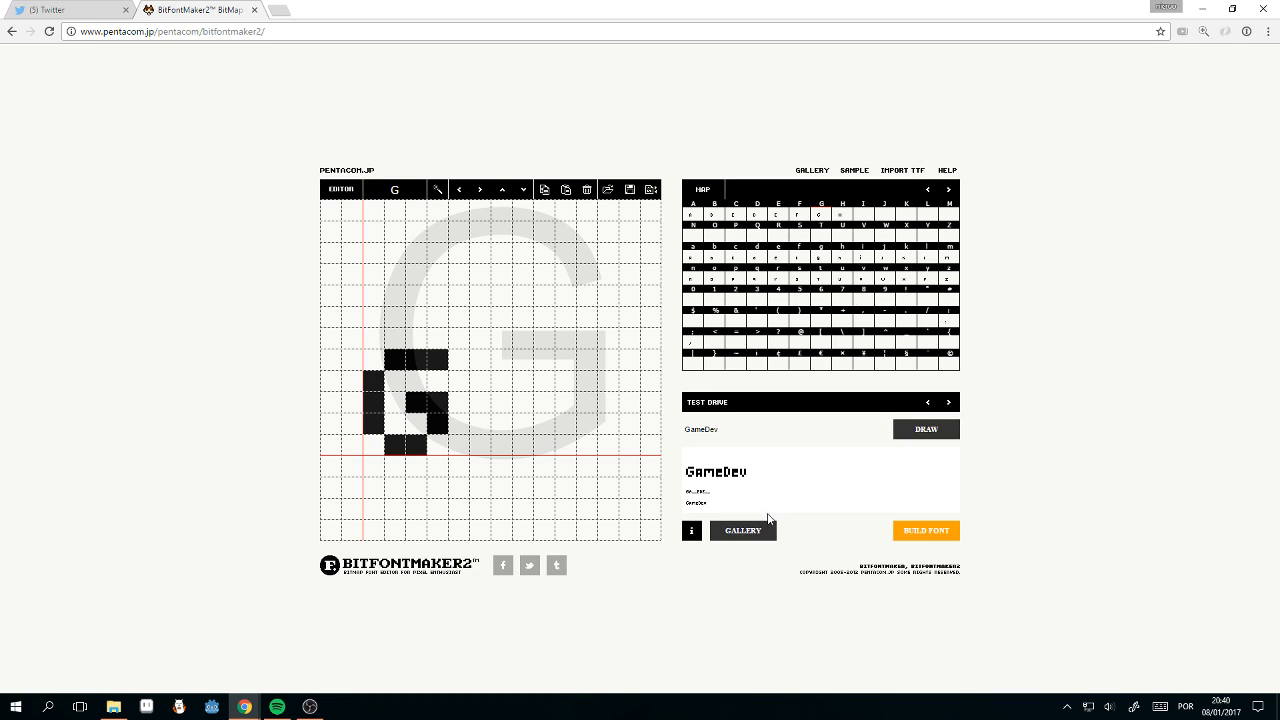
{"action": "left_click", "coordinate": [376, 450]}
{"action": "left_click", "coordinate": [372, 362]}
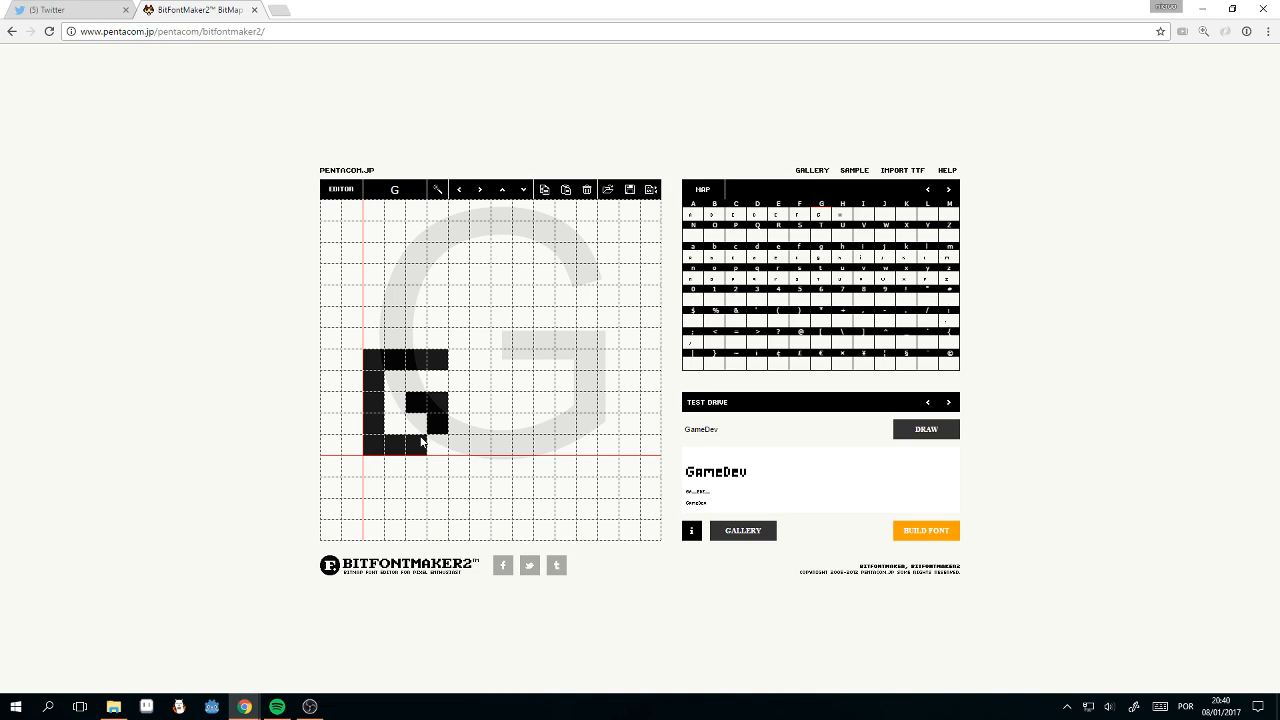
{"action": "left_click", "coordinate": [440, 450]}
{"action": "left_click", "coordinate": [440, 445]}
Step: Compare the uppercase G with and without its left corner pixels again, and restore all its corners
{"action": "left_click", "coordinate": [370, 447]}
{"action": "left_click", "coordinate": [367, 377]}
{"action": "left_click", "coordinate": [366, 377]}
{"action": "left_click", "coordinate": [372, 361]}
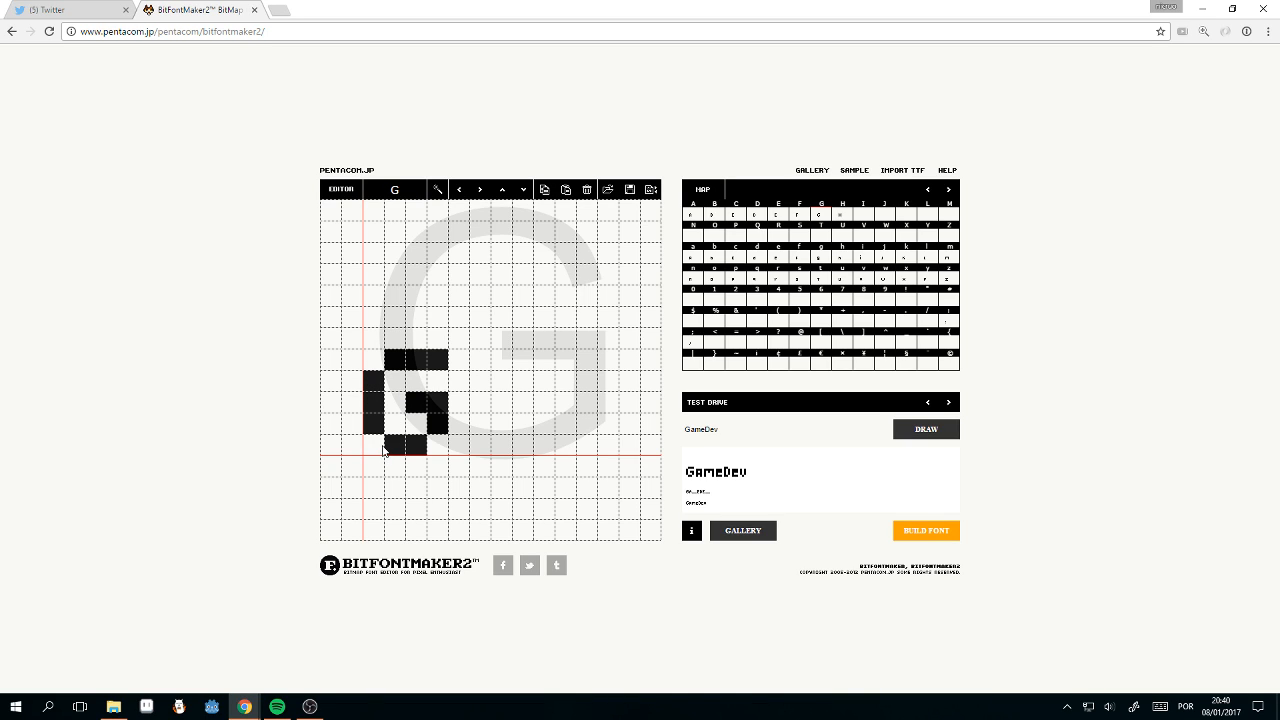
{"action": "left_click", "coordinate": [378, 368]}
{"action": "left_click", "coordinate": [377, 364]}
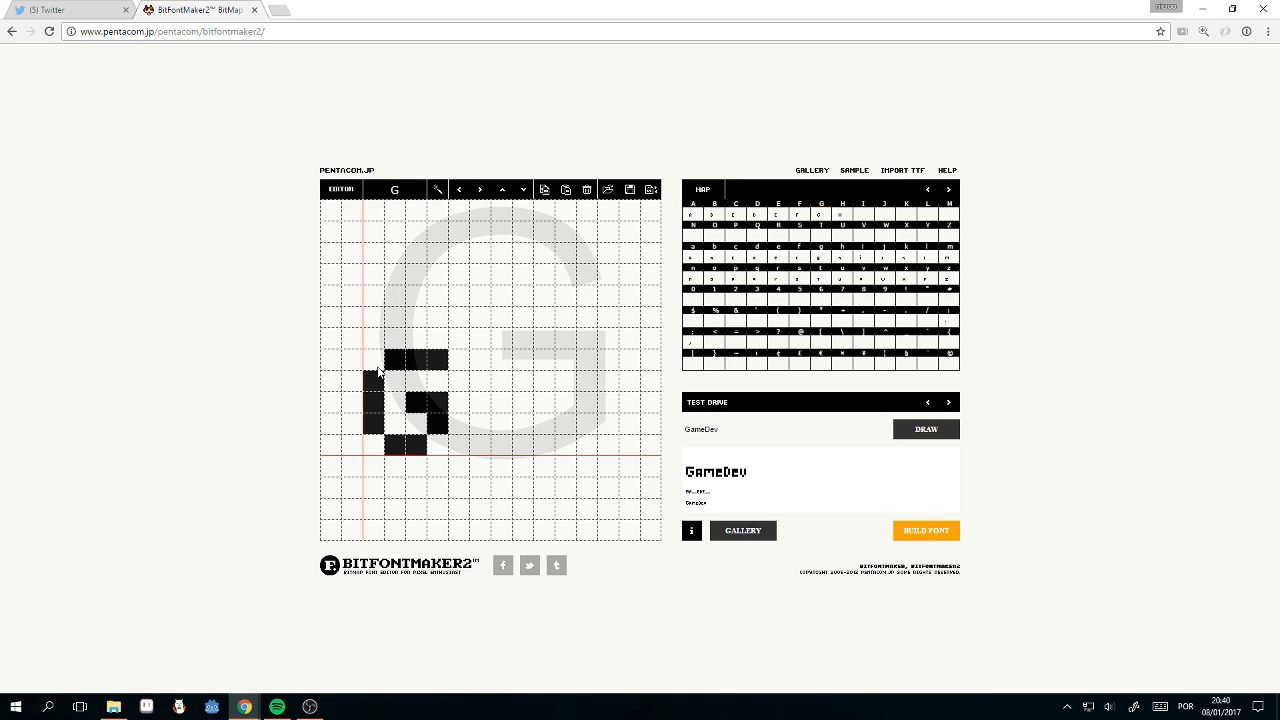
{"action": "left_click", "coordinate": [373, 447]}
{"action": "left_click", "coordinate": [373, 360]}
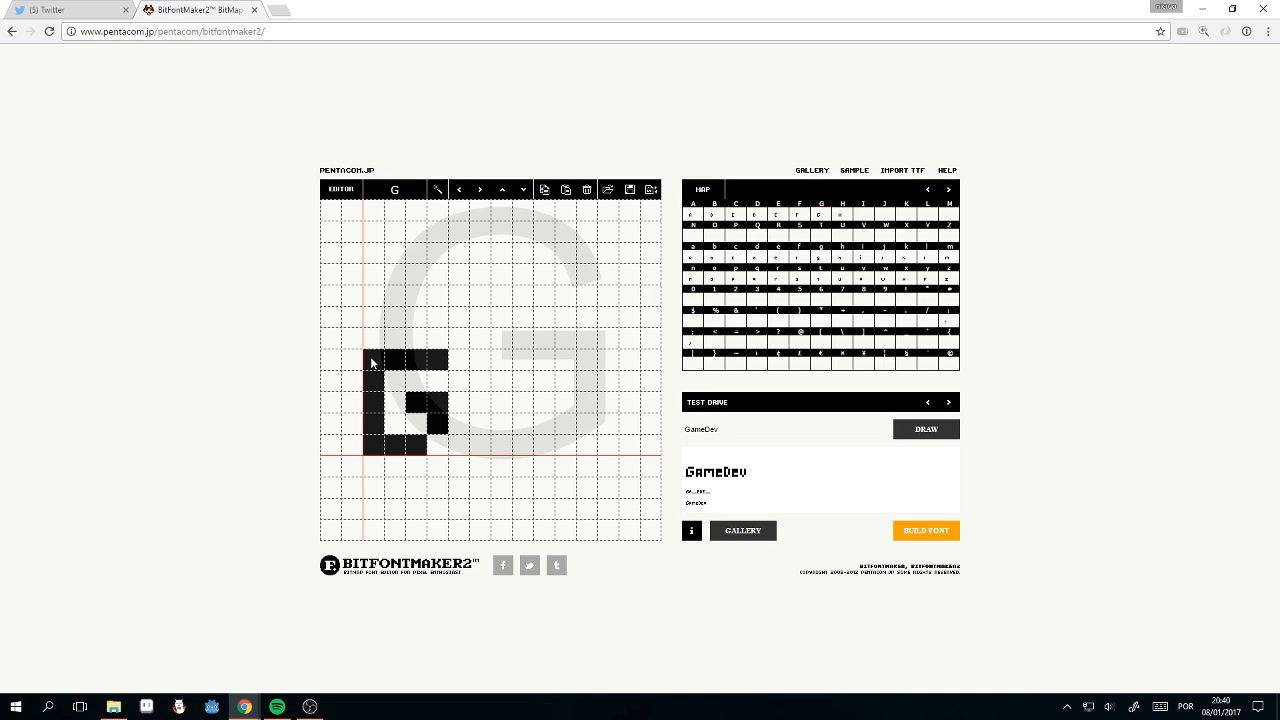
{"action": "left_click", "coordinate": [435, 450]}
{"action": "left_click", "coordinate": [439, 357]}
{"action": "left_click", "coordinate": [443, 367]}
{"action": "left_click", "coordinate": [441, 403]}
Step: Save the font and open the uppercase I glyph for editing
{"action": "left_click", "coordinate": [626, 193]}
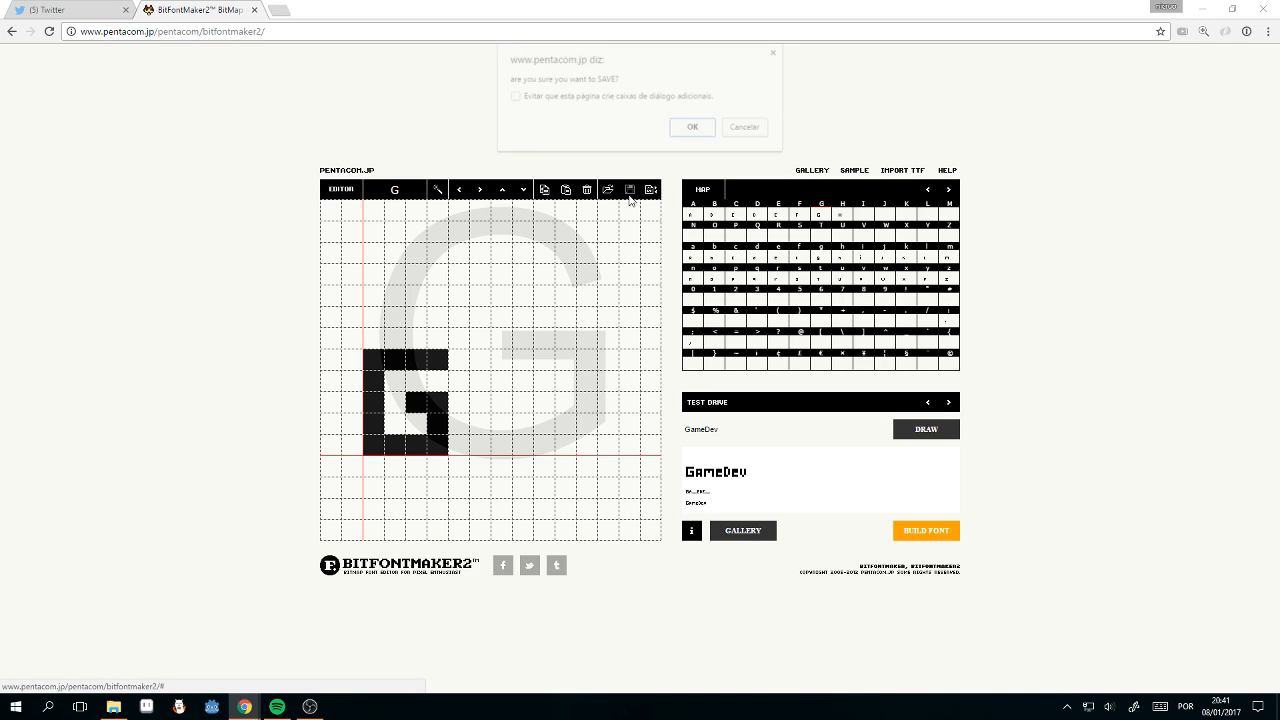
{"action": "left_click", "coordinate": [692, 127]}
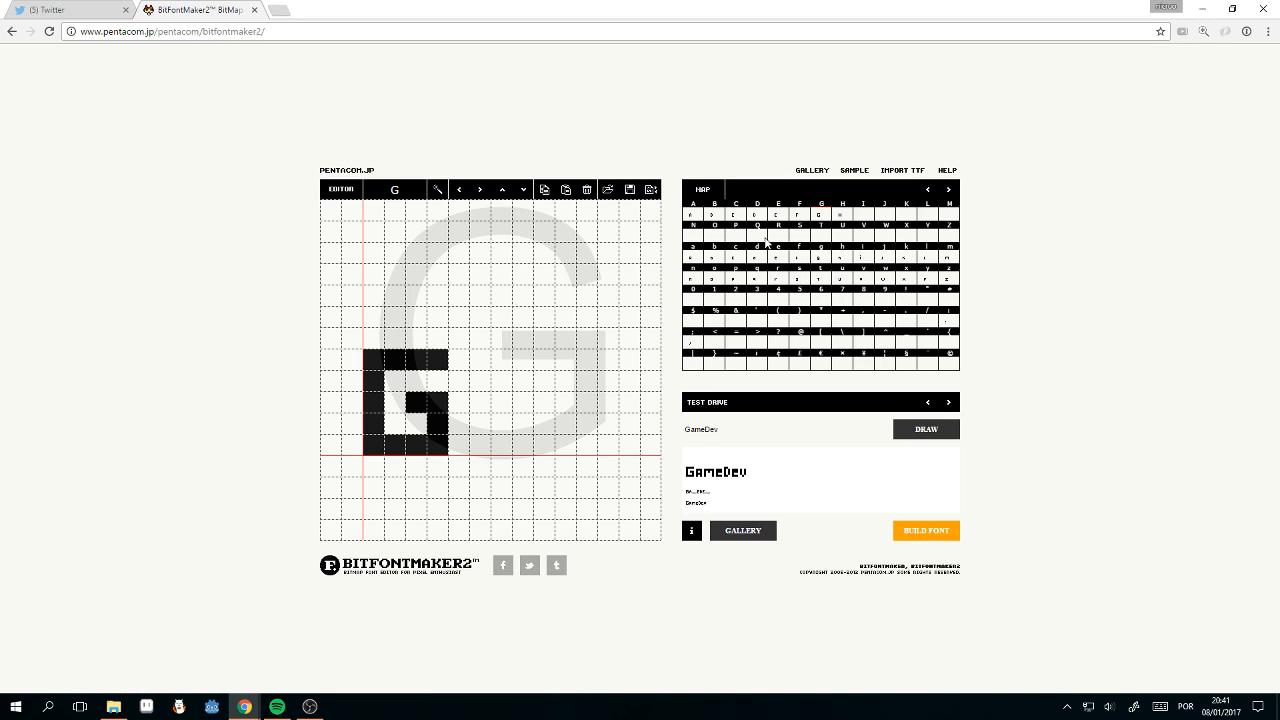
{"action": "left_click", "coordinate": [858, 216]}
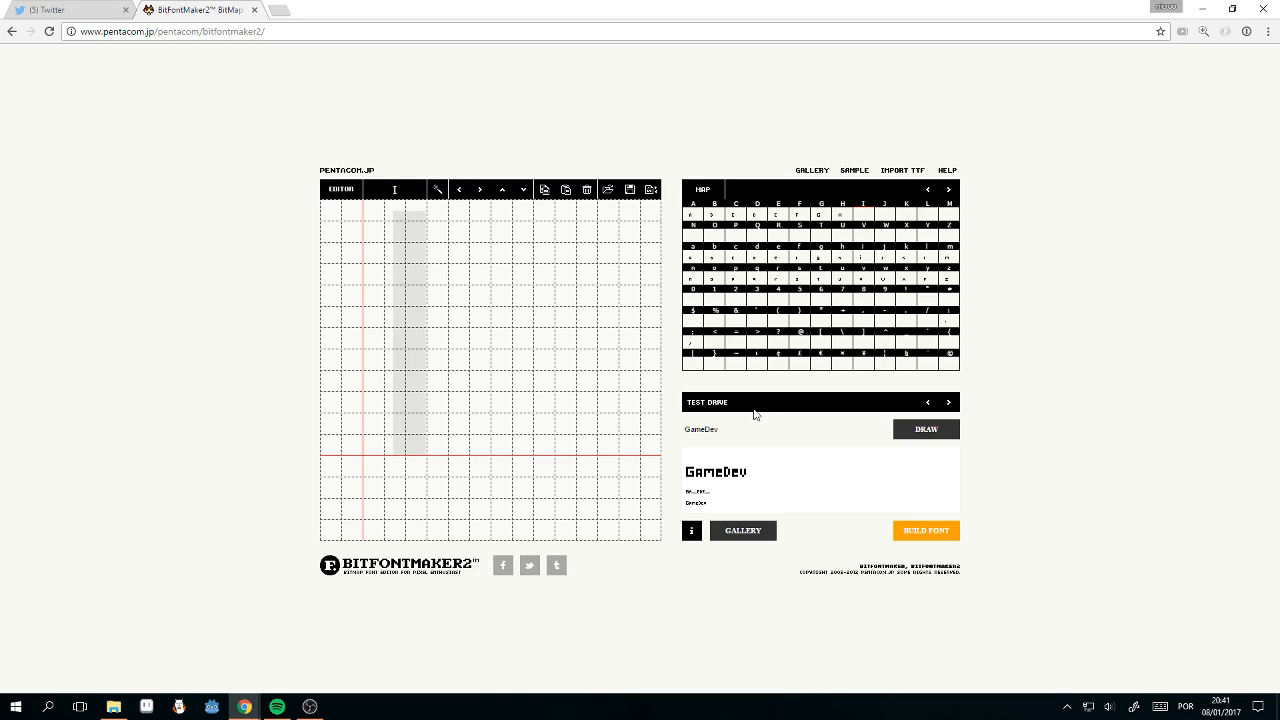
Step: Preview a short first name beginning with uppercase I in the test drive
{"action": "double_click", "coordinate": [701, 429]}
{"action": "type", "text": "Ian"}
{"action": "key", "text": "Tab"}
{"action": "key", "text": "Return"}
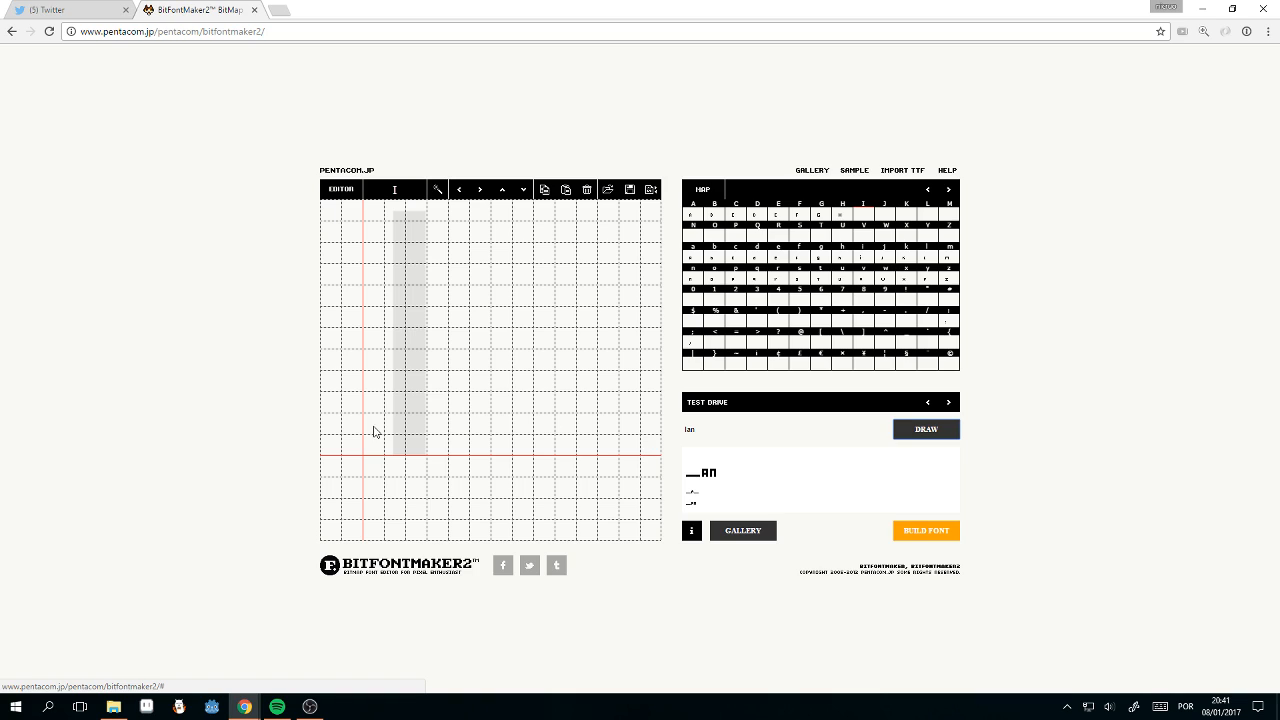
Step: Draw the uppercase I as a five-pixel stem and thicken it to two pixels wide
{"action": "left_click_drag", "start_coordinate": [374, 442], "coordinate": [387, 371]}
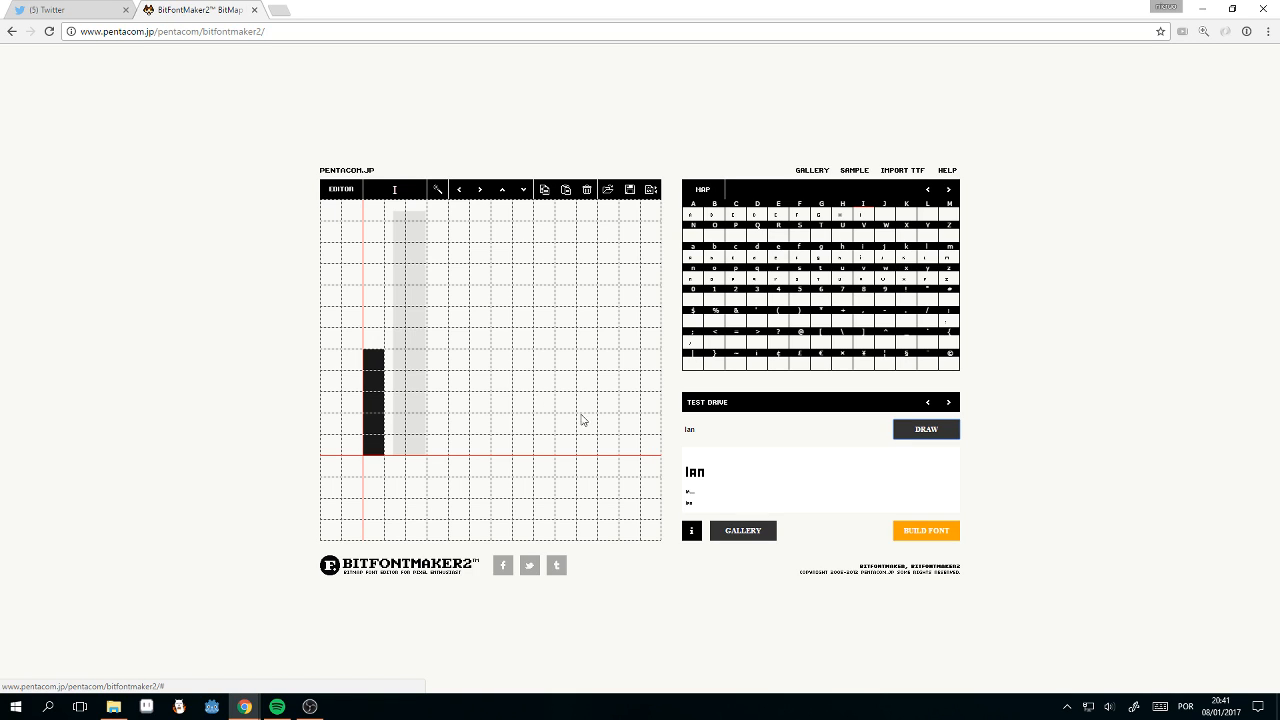
{"action": "left_click", "coordinate": [391, 448]}
{"action": "left_click", "coordinate": [397, 443]}
{"action": "left_click_drag", "start_coordinate": [397, 351], "coordinate": [396, 456]}
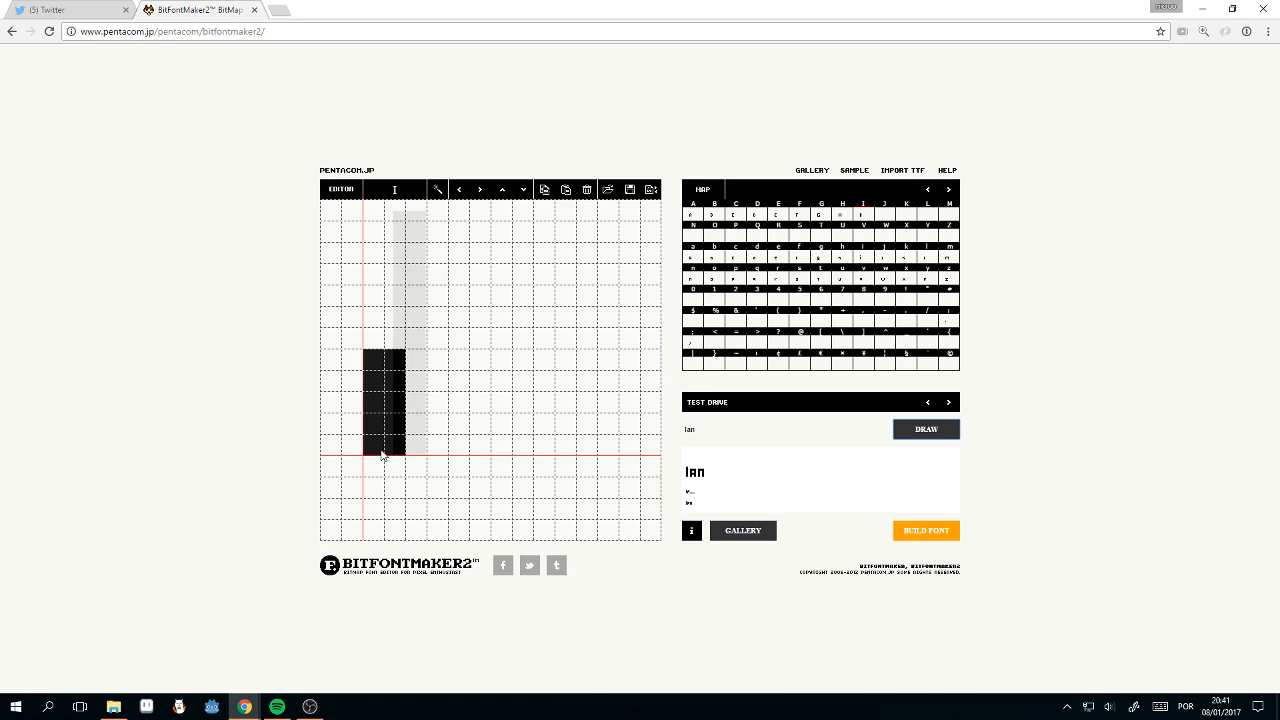
Step: Reshape the uppercase I into a three-pixel-wide letter with full top and bottom serifs and a one-pixel stem
{"action": "left_click", "coordinate": [420, 452]}
{"action": "left_click", "coordinate": [422, 360]}
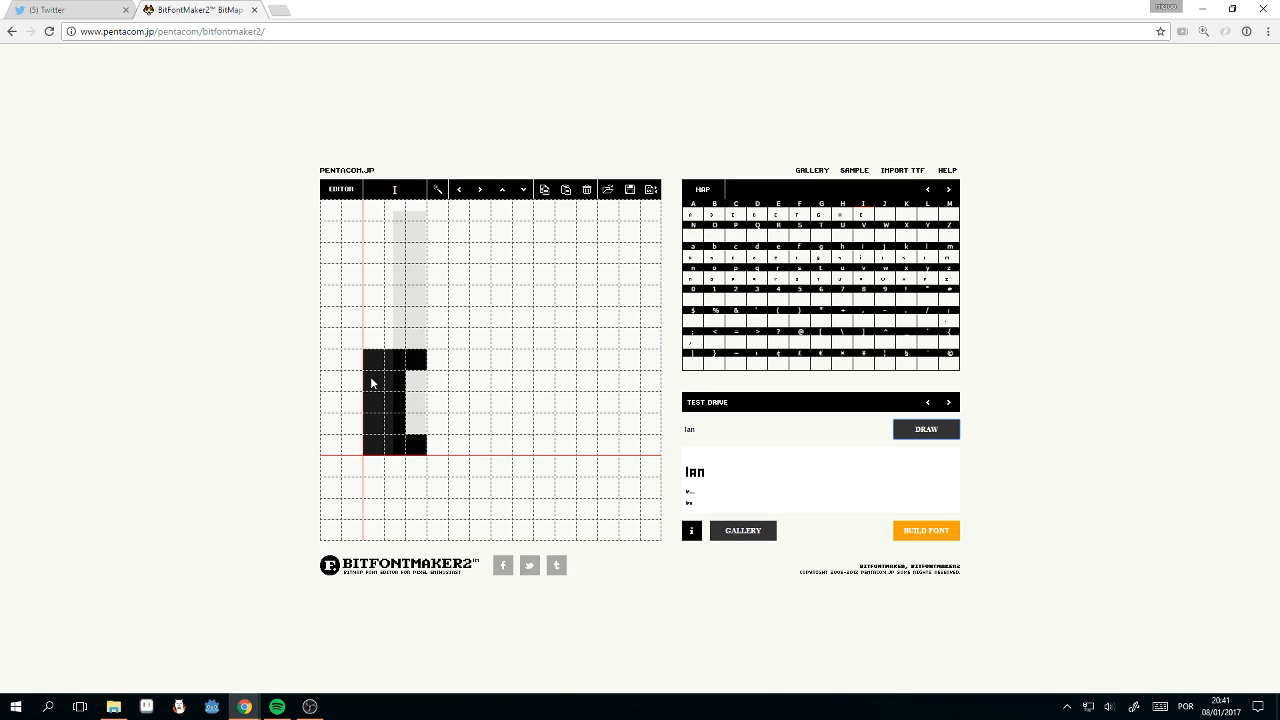
{"action": "left_click_drag", "start_coordinate": [371, 380], "coordinate": [374, 422]}
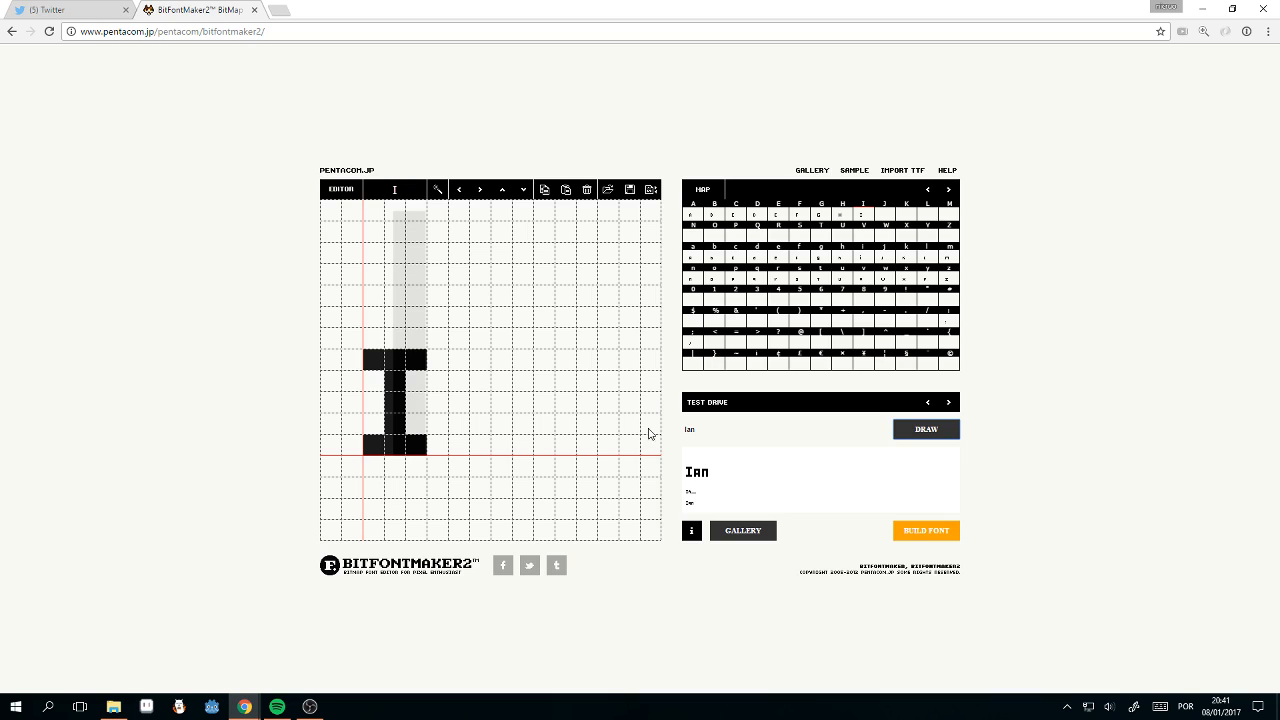
Step: Open the uppercase J glyph for editing and preview "Joker" in the test drive
{"action": "left_click", "coordinate": [715, 430]}
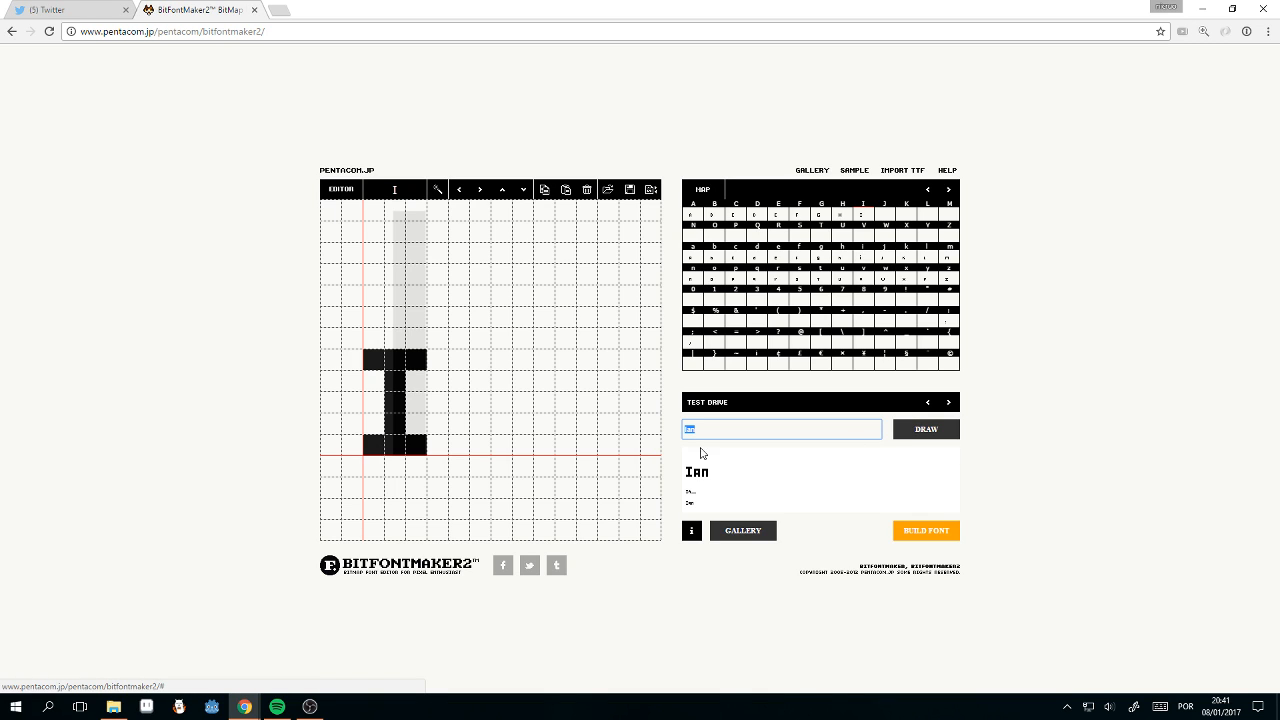
{"action": "left_click", "coordinate": [880, 215]}
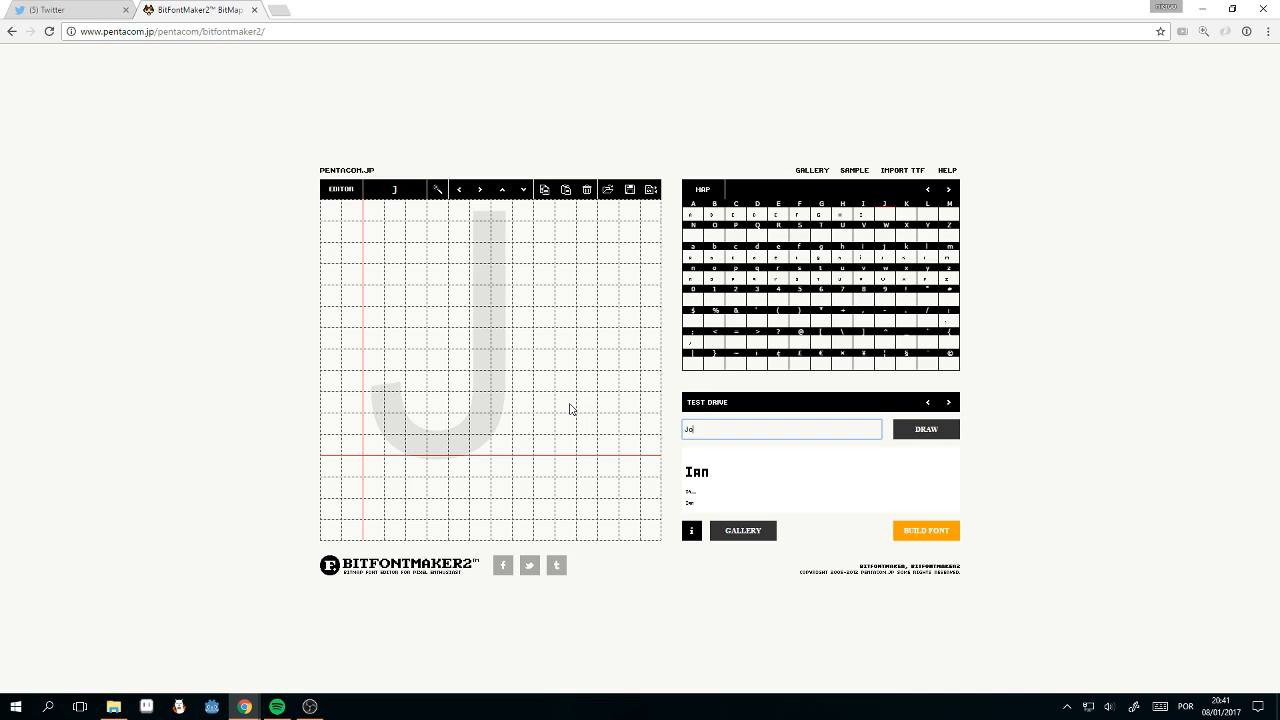
{"action": "key", "text": "Tab"}
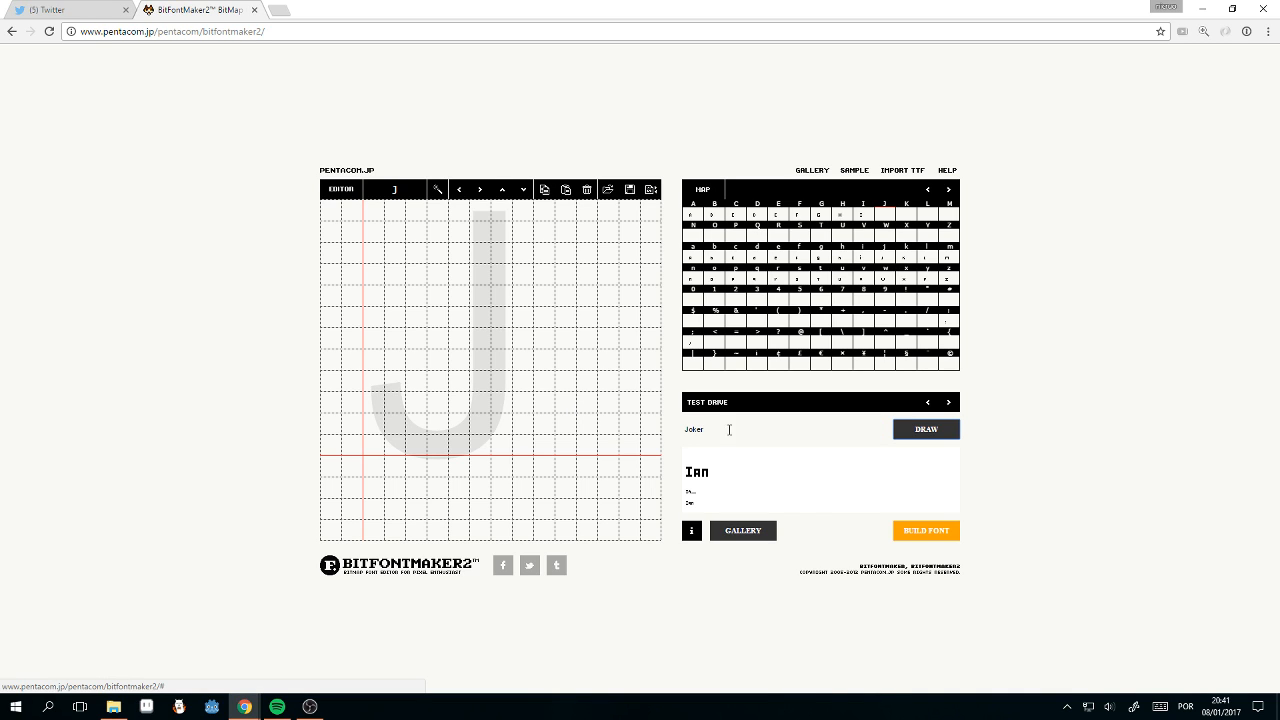
{"action": "key", "text": "Return"}
Step: Draw the uppercase J with a five-pixel stem and a three-pixel-wide foot, trying a serif pixel beside the stem's top
{"action": "mouse_move", "coordinate": [384, 445]}
{"action": "left_mouse_down"}
{"action": "mouse_move", "coordinate": [415, 441]}
{"action": "mouse_move", "coordinate": [415, 379]}
{"action": "left_mouse_up"}
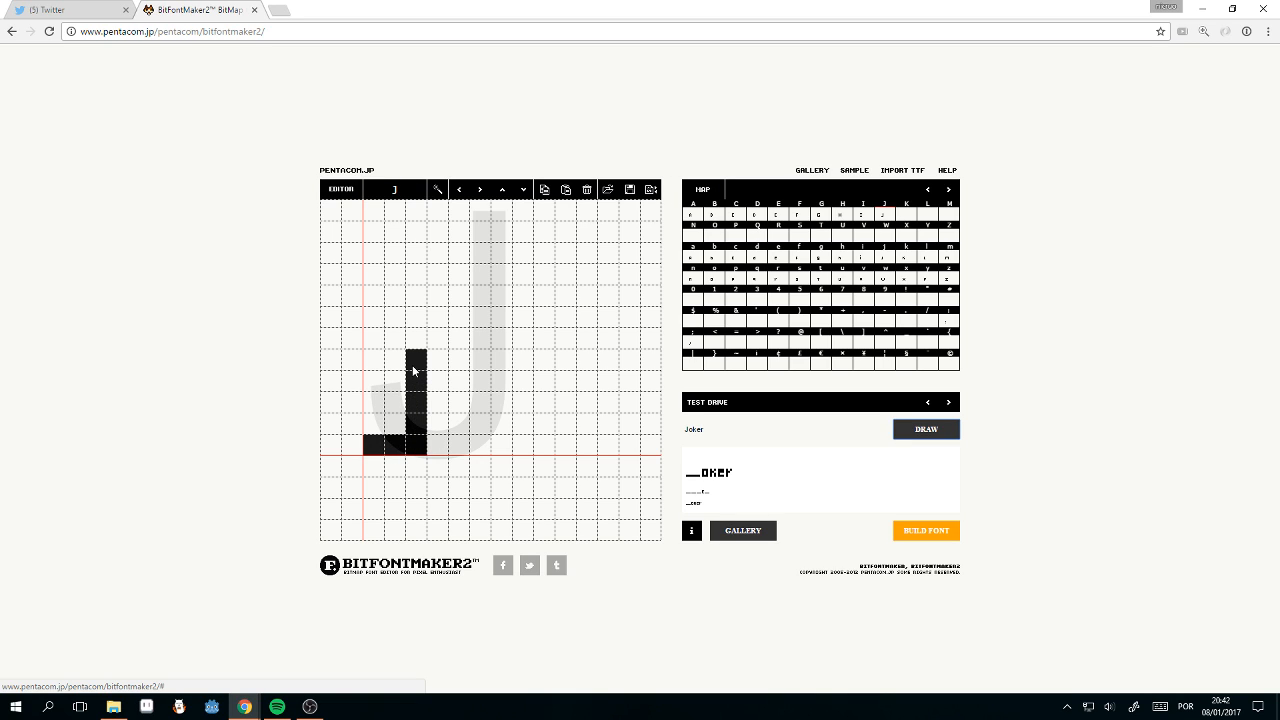
{"action": "left_click", "coordinate": [395, 360]}
{"action": "left_click", "coordinate": [398, 366]}
{"action": "left_click", "coordinate": [367, 432]}
{"action": "left_click", "coordinate": [396, 366]}
{"action": "left_click", "coordinate": [392, 370]}
Step: Open the uppercase K glyph and draw it four pixels wide with a five-pixel stem and two diagonal arms
{"action": "left_click", "coordinate": [905, 216]}
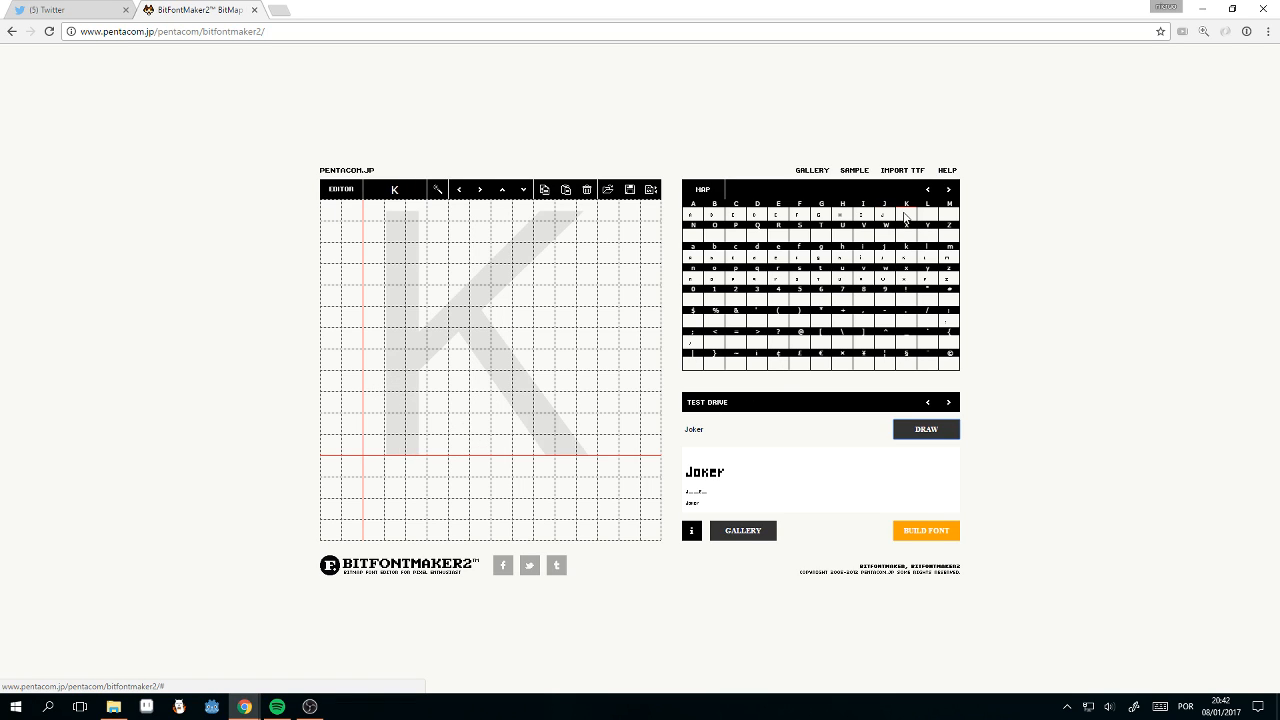
{"action": "mouse_move", "coordinate": [374, 445]}
{"action": "left_mouse_down"}
{"action": "mouse_move", "coordinate": [371, 371]}
{"action": "mouse_move", "coordinate": [395, 386]}
{"action": "mouse_move", "coordinate": [390, 400]}
{"action": "mouse_move", "coordinate": [434, 363]}
{"action": "left_mouse_up"}
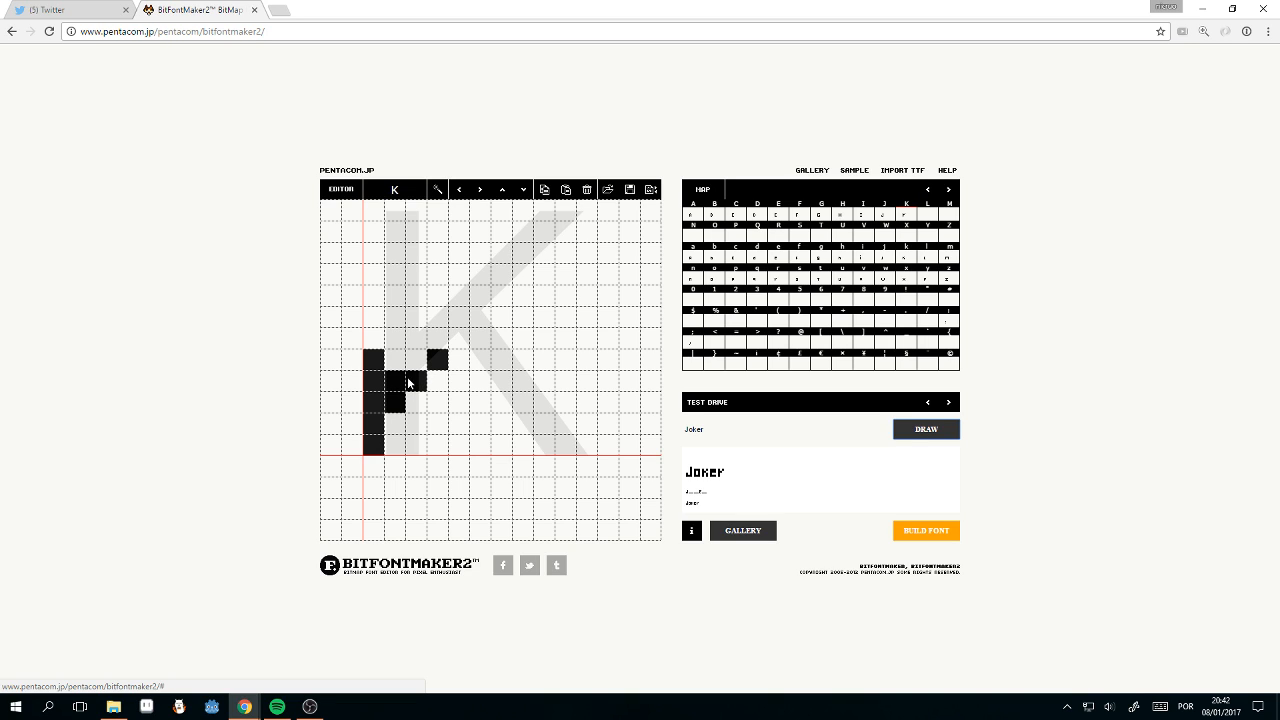
{"action": "left_click", "coordinate": [395, 383]}
{"action": "left_click", "coordinate": [418, 425]}
{"action": "left_click", "coordinate": [438, 446]}
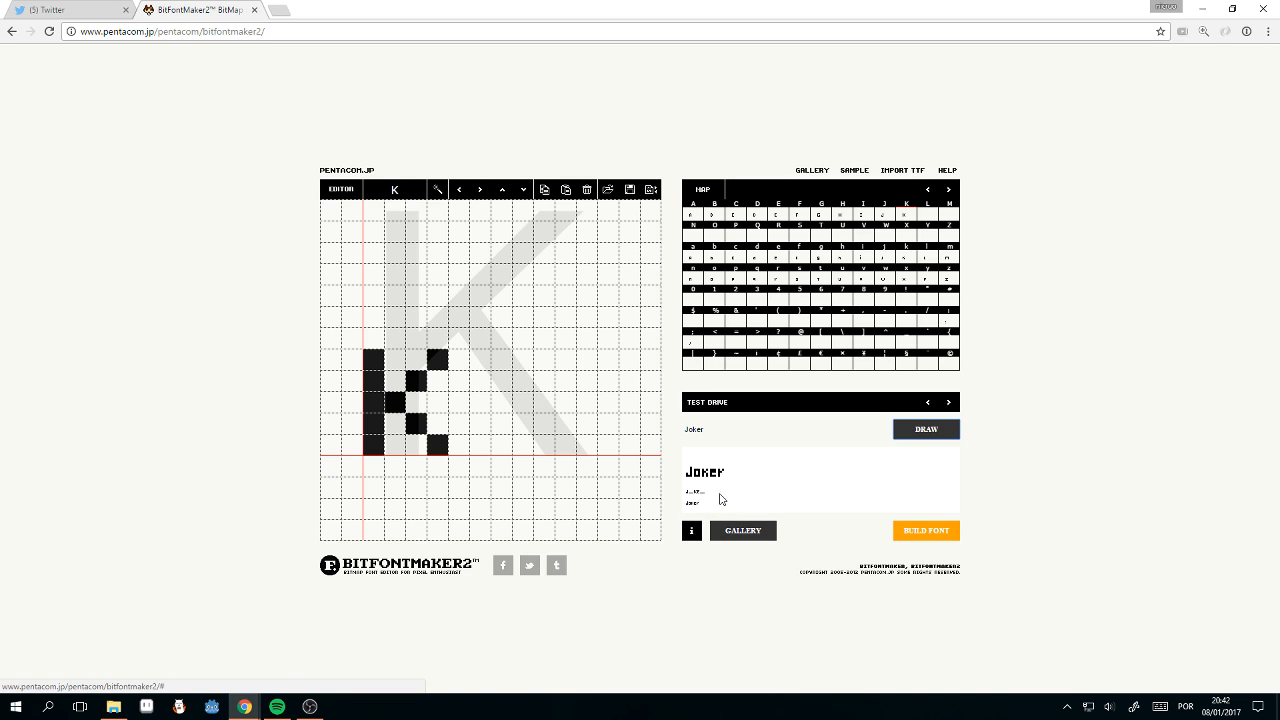
Step: Preview the all-lowercase word "joker" in the test drive
{"action": "double_click", "coordinate": [692, 436]}
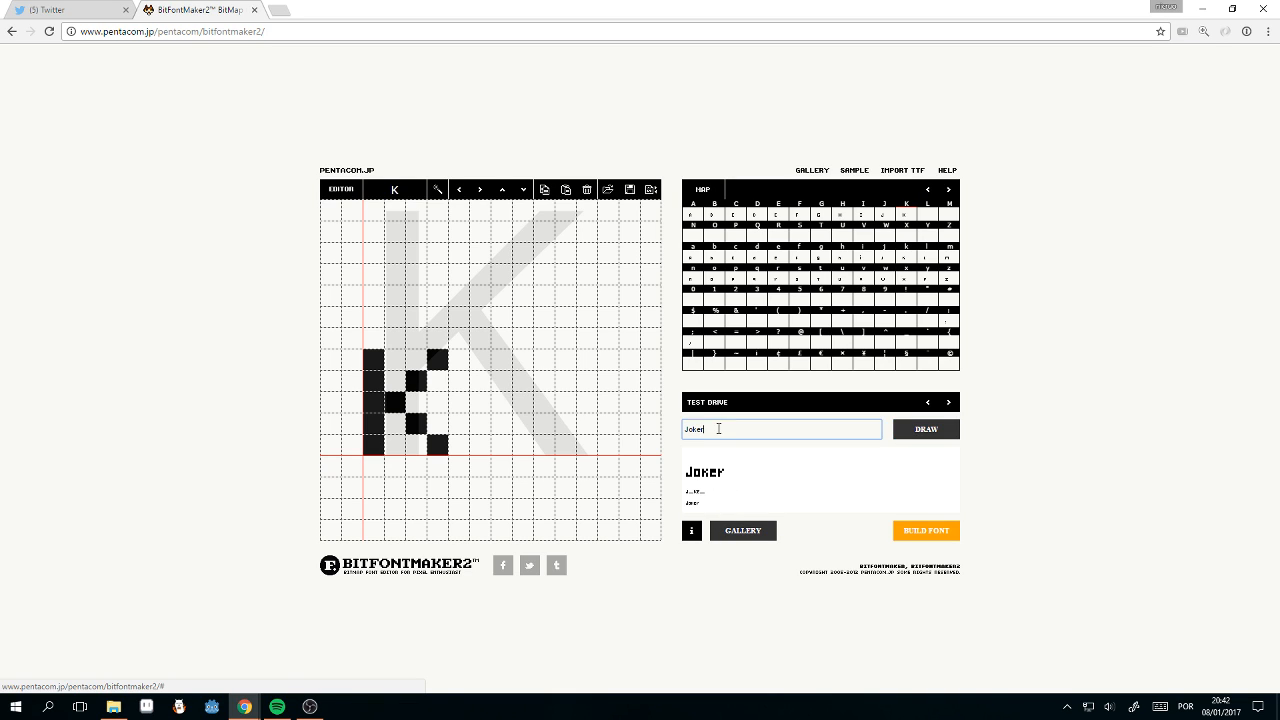
{"action": "type", "text": "jok"}
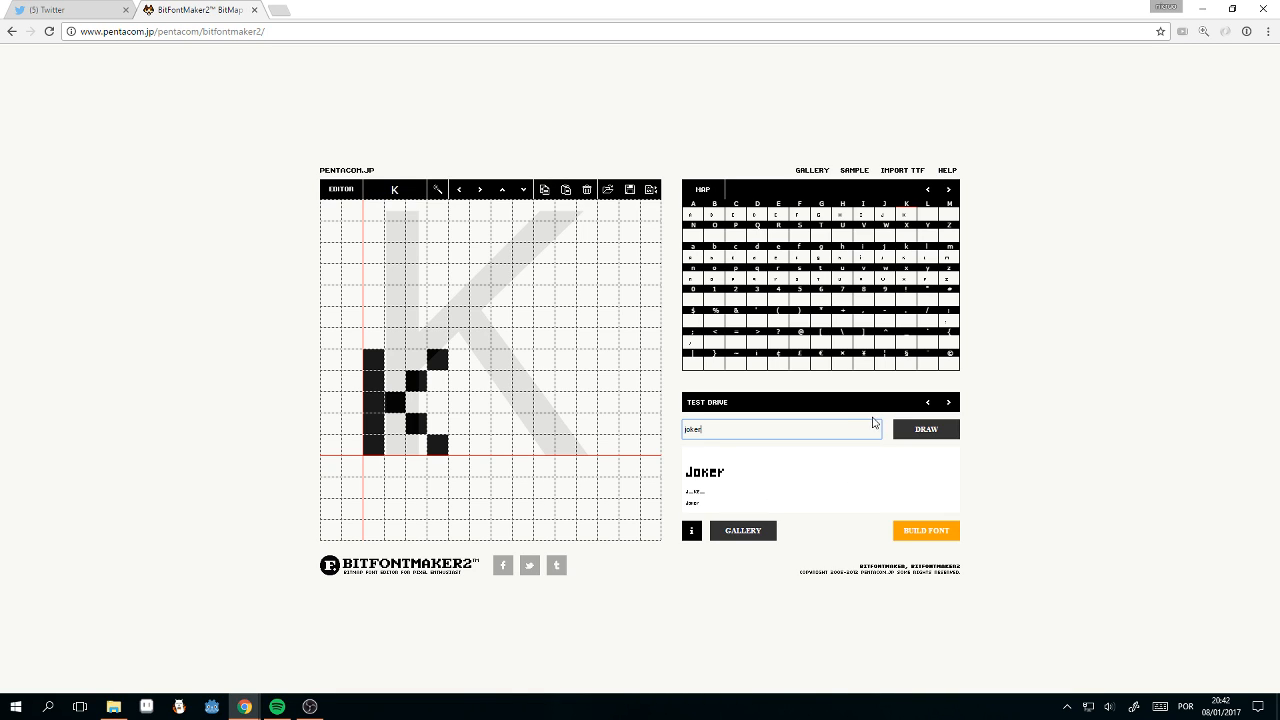
{"action": "left_click", "coordinate": [1081, 402]}
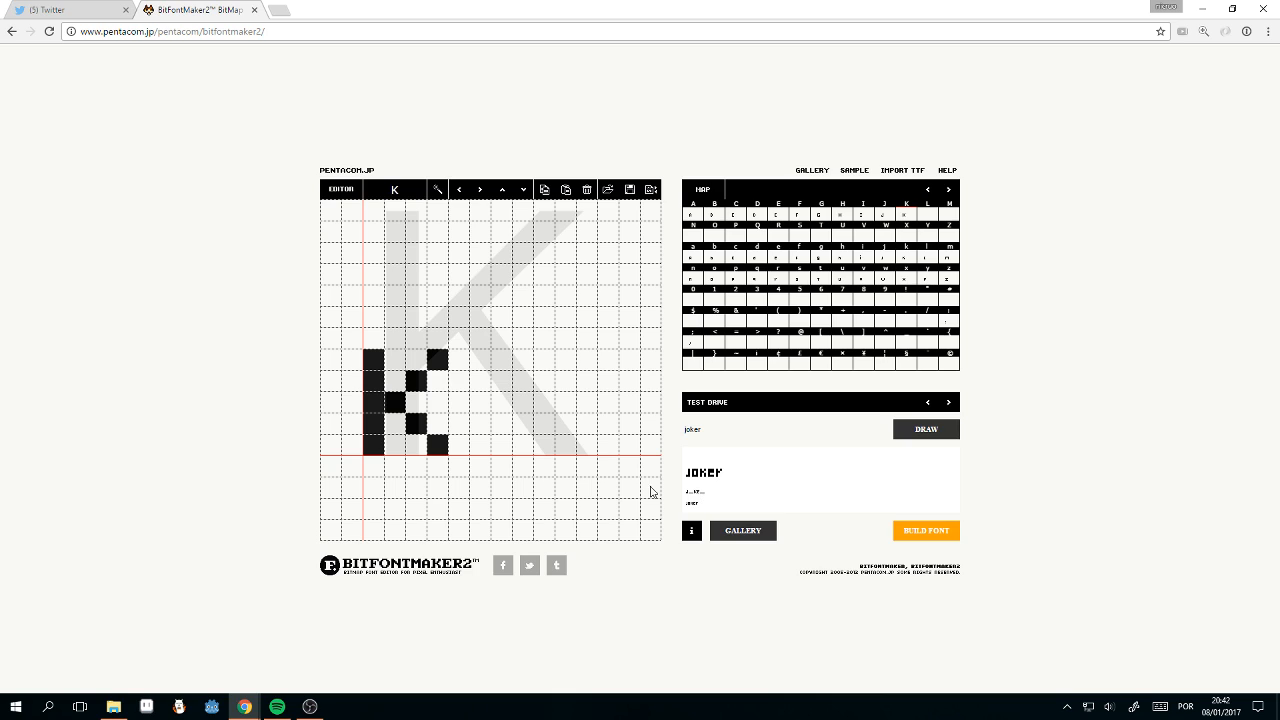
{"action": "left_click", "coordinate": [476, 341]}
{"action": "left_click", "coordinate": [464, 340]}
{"action": "left_click_drag", "start_coordinate": [482, 341], "coordinate": [466, 347]}
Step: Preview "Kill It" in the test drive to check the uppercase K and I
{"action": "left_click_drag", "start_coordinate": [710, 429], "coordinate": [650, 425]}
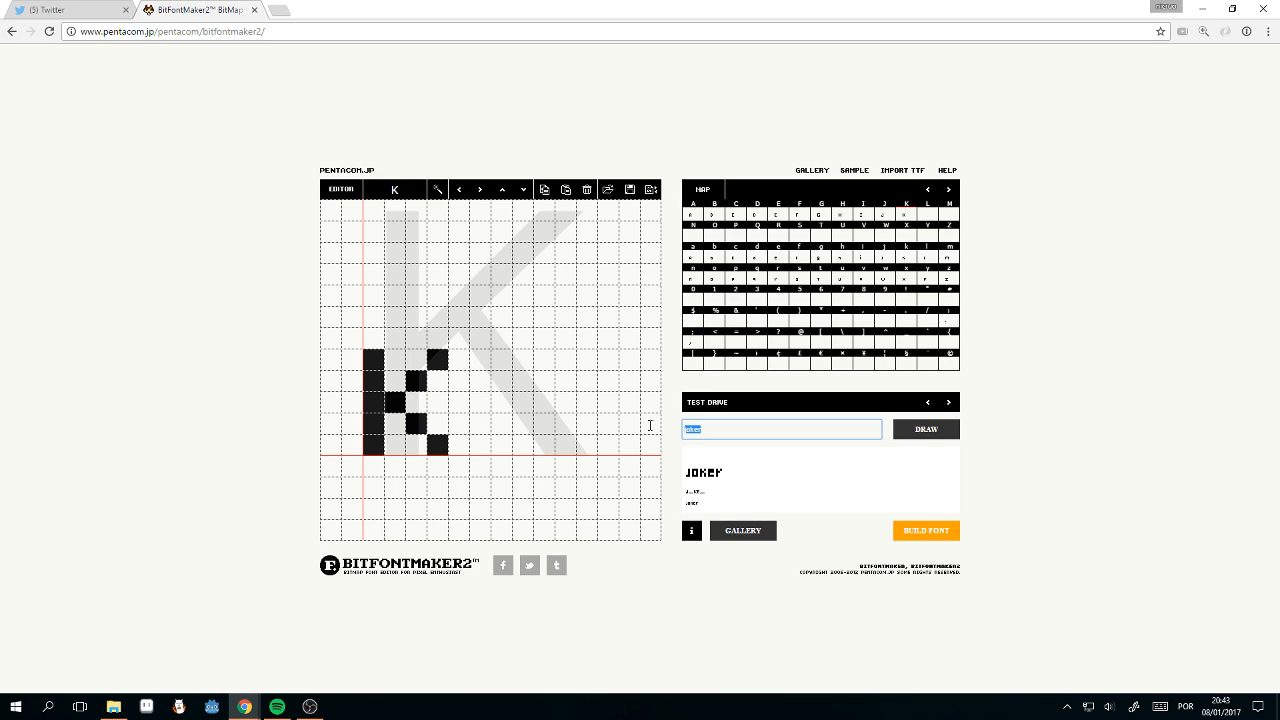
{"action": "type", "text": "Kill It"}
{"action": "left_click", "coordinate": [829, 464]}
{"action": "left_click", "coordinate": [807, 431]}
{"action": "left_click", "coordinate": [801, 452]}
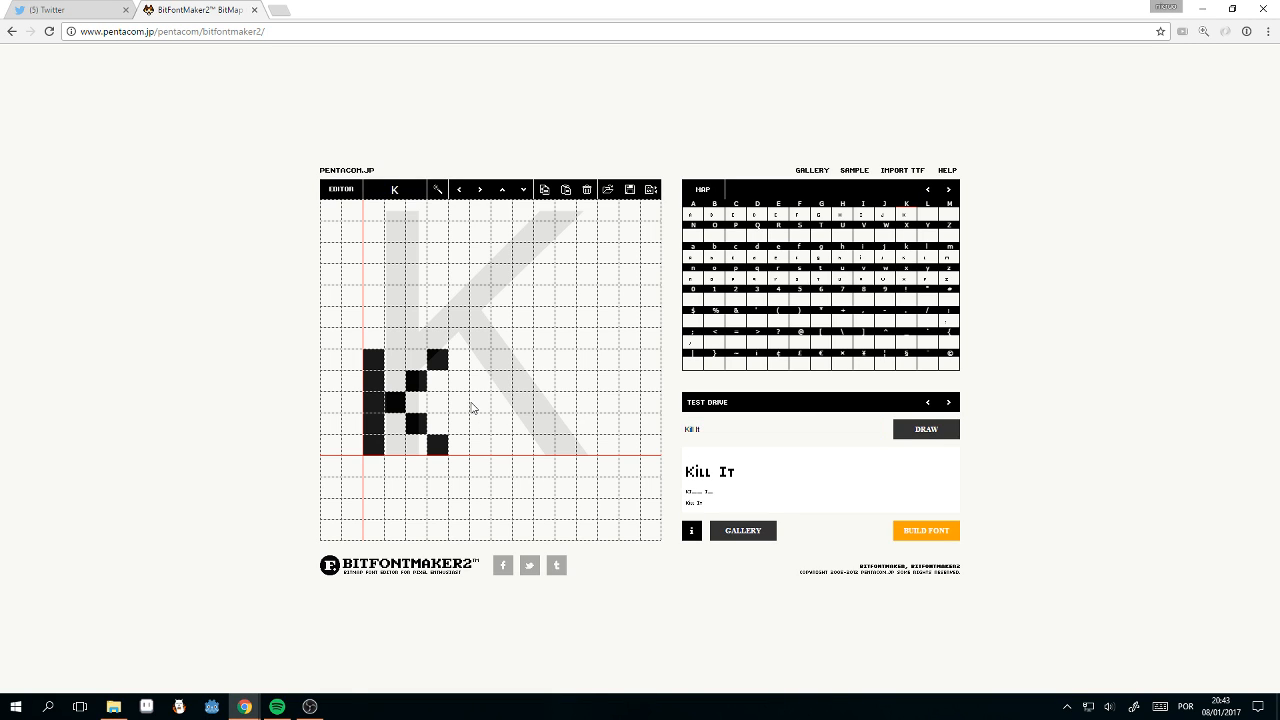
Step: Narrow the uppercase K to three pixels wide by moving the ends of both arms one column inward
{"action": "left_click", "coordinate": [428, 450]}
{"action": "left_click", "coordinate": [416, 448]}
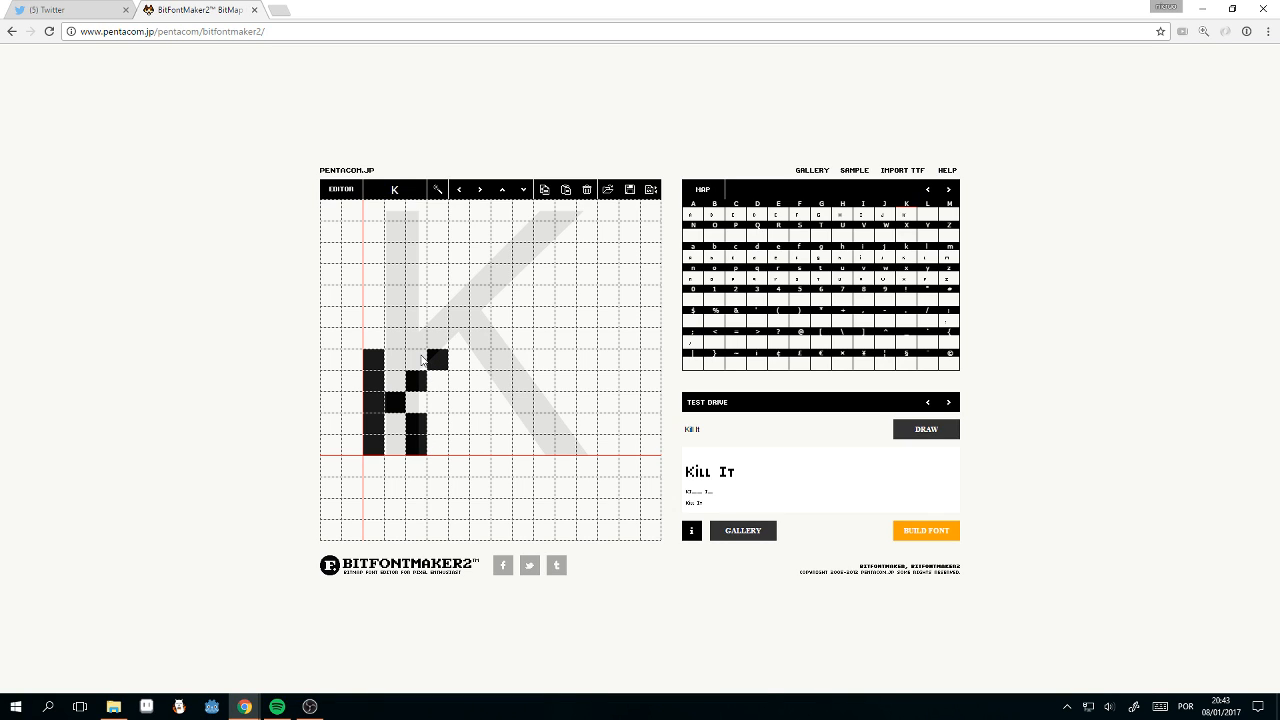
{"action": "left_click", "coordinate": [421, 358]}
{"action": "left_click", "coordinate": [437, 360]}
Step: Compare the uppercase K with and without the middle pixel of its stem, and restore that pixel
{"action": "left_click", "coordinate": [375, 409]}
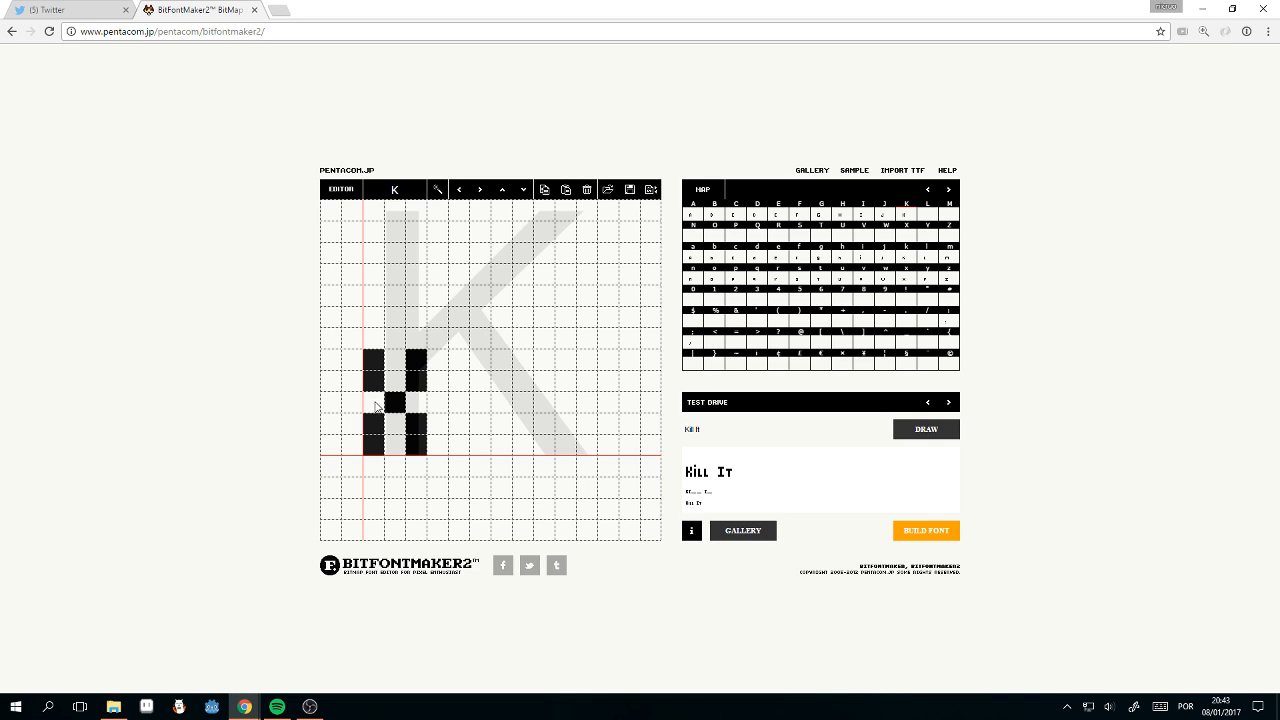
{"action": "left_click", "coordinate": [376, 408]}
{"action": "left_click", "coordinate": [377, 408]}
{"action": "left_click", "coordinate": [377, 408]}
{"action": "left_click", "coordinate": [377, 408]}
{"action": "left_click", "coordinate": [377, 408]}
Step: Preview a first name beginning with uppercase X in the test drive
{"action": "left_click", "coordinate": [726, 431]}
{"action": "type", "text": "K"}
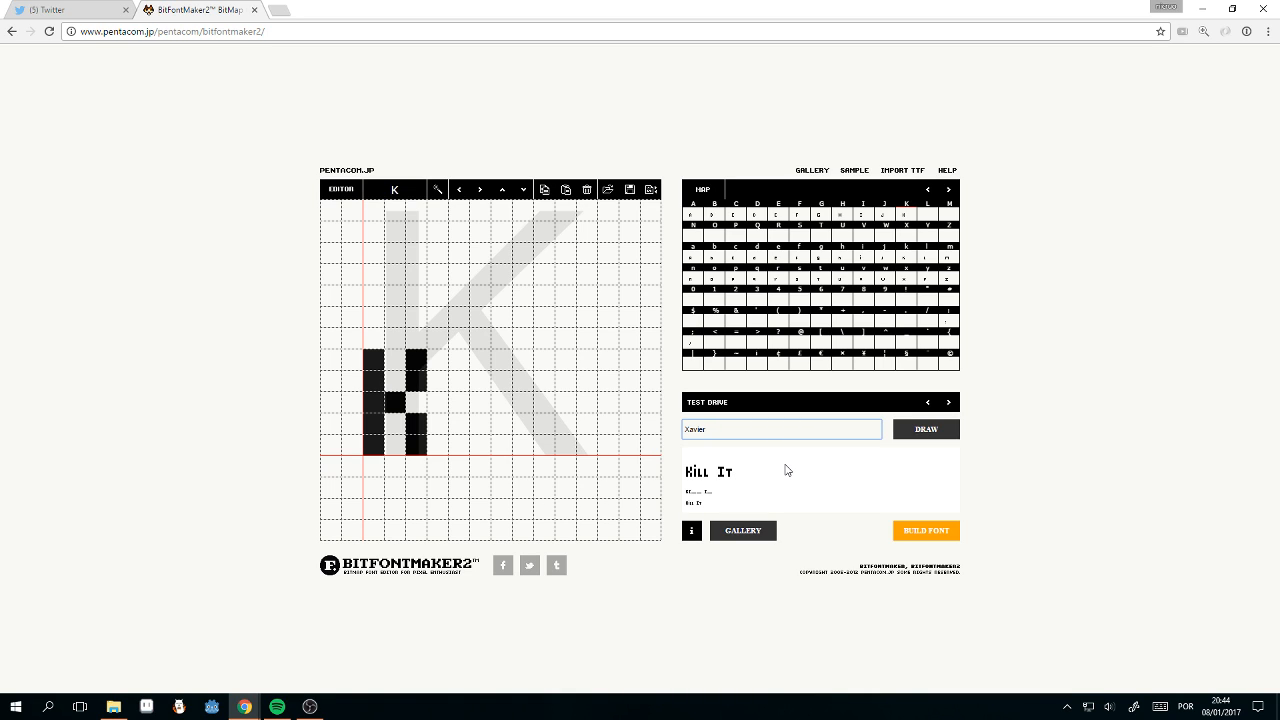
{"action": "key", "text": "Tab"}
{"action": "key", "text": "Return"}
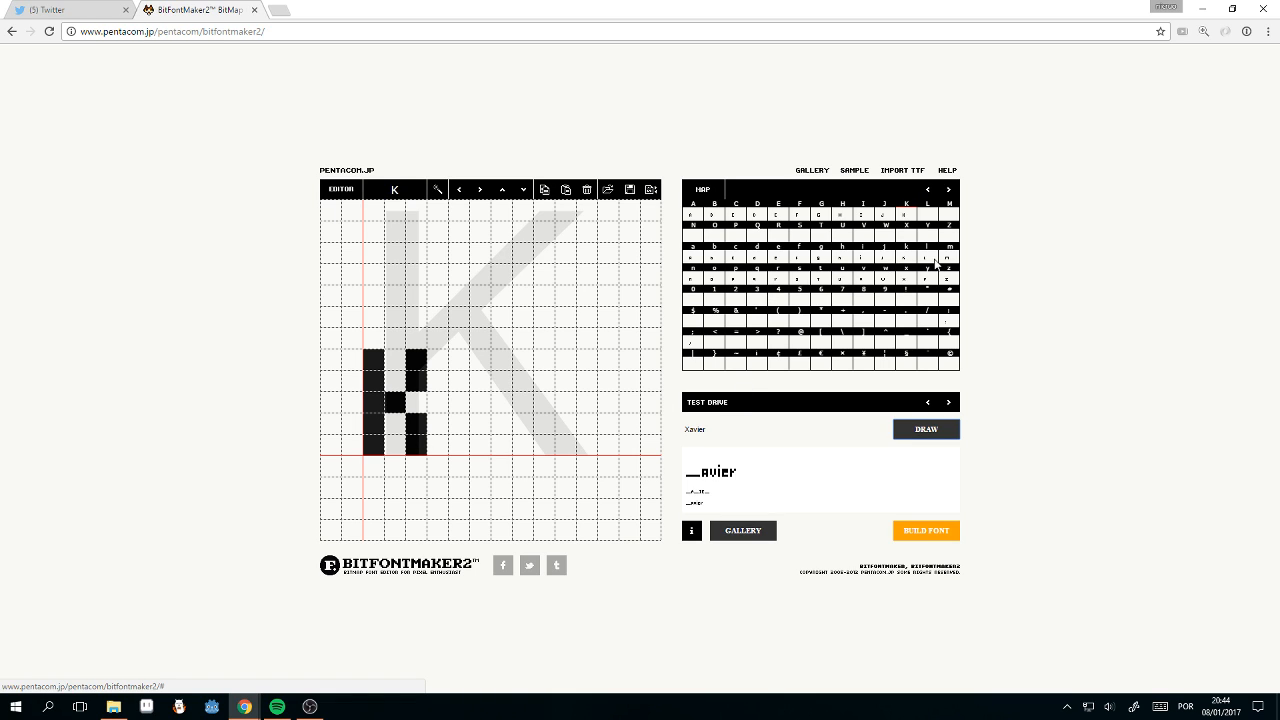
Step: Open the uppercase X glyph and draw it three pixels wide with four two-pixel arms around a single centre pixel
{"action": "left_click", "coordinate": [905, 239]}
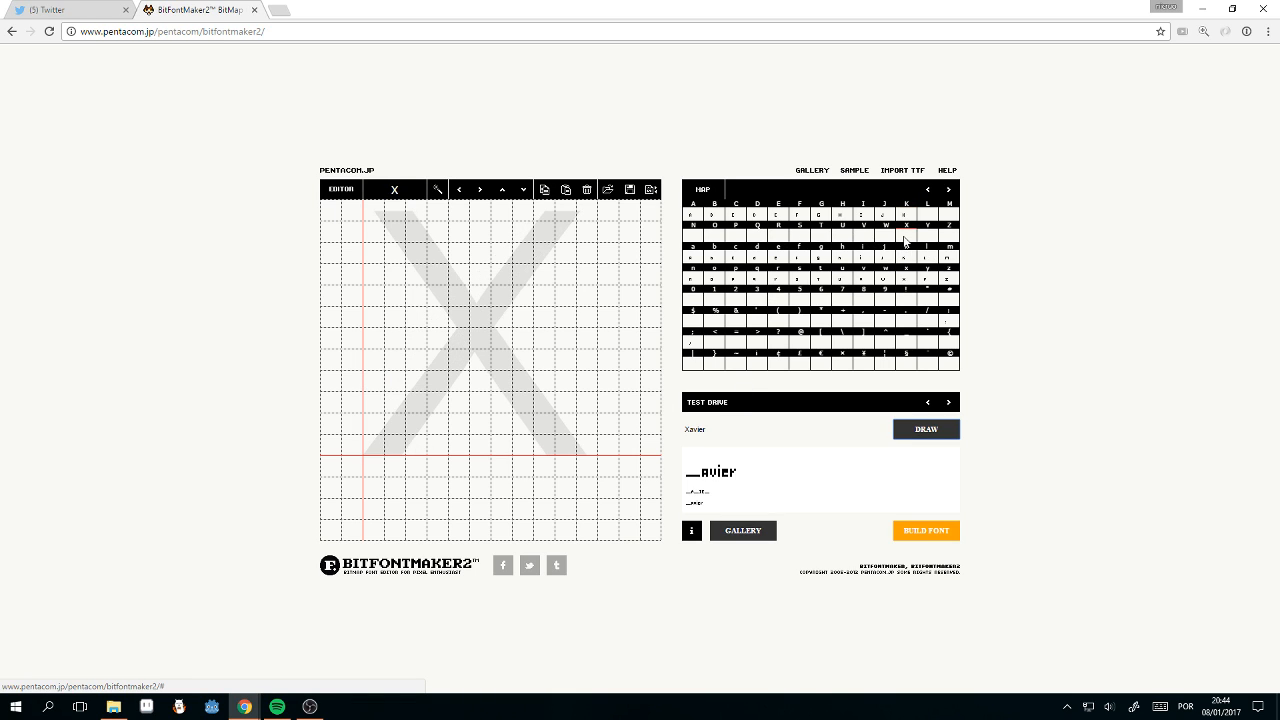
{"action": "left_click_drag", "start_coordinate": [369, 449], "coordinate": [369, 430]}
{"action": "left_click_drag", "start_coordinate": [375, 386], "coordinate": [373, 338]}
{"action": "left_click", "coordinate": [373, 340]}
{"action": "left_click", "coordinate": [395, 402]}
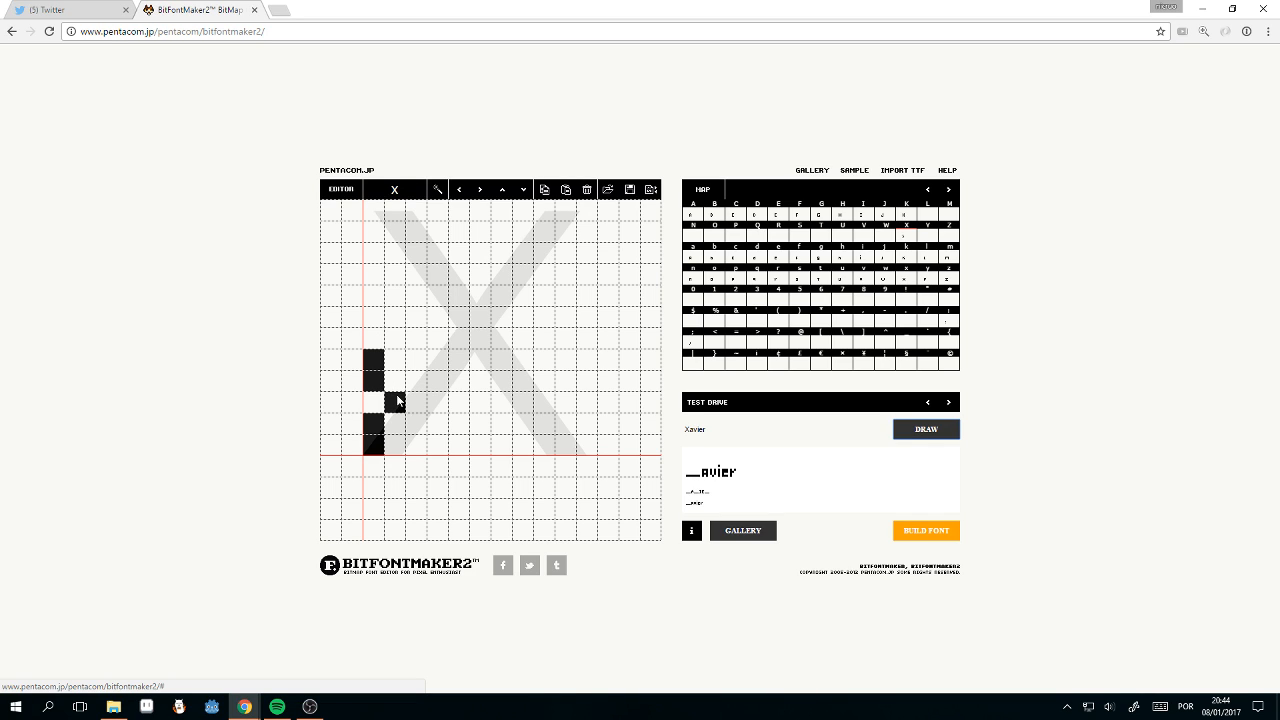
{"action": "left_click_drag", "start_coordinate": [420, 389], "coordinate": [420, 358]}
{"action": "left_click_drag", "start_coordinate": [419, 424], "coordinate": [417, 450]}
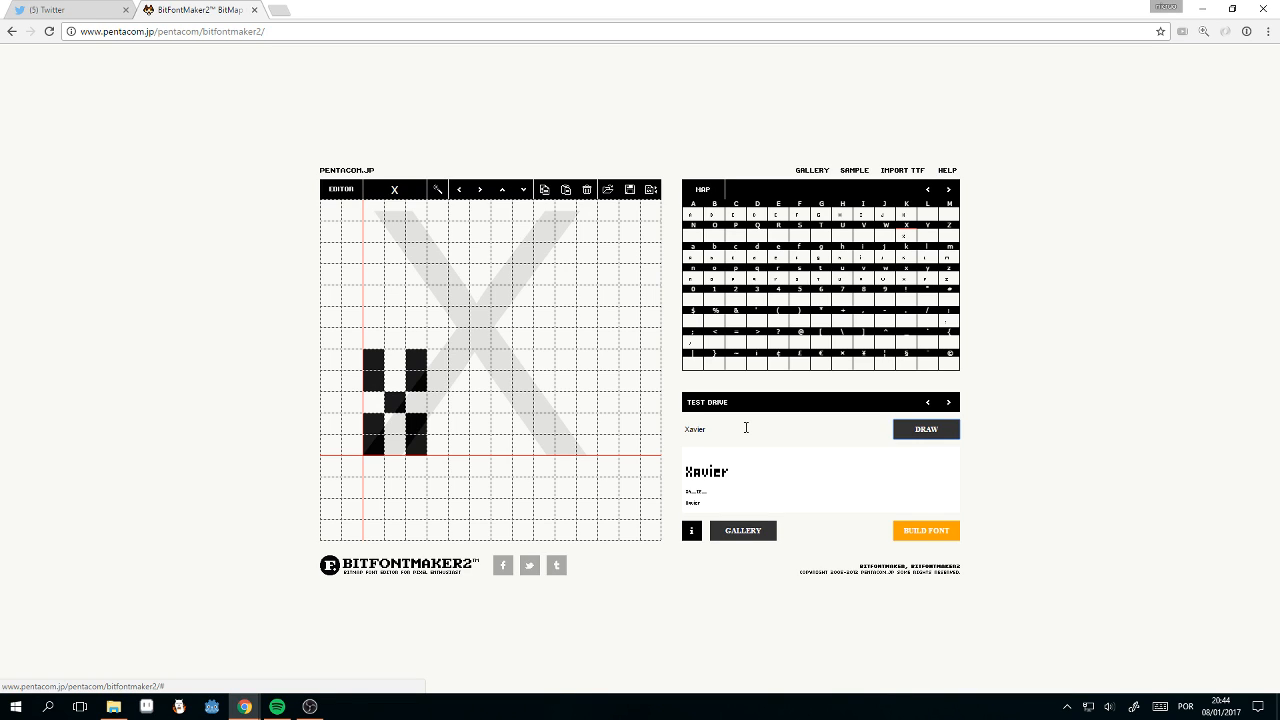
Step: Open the uppercase W glyph for editing and preview "Work" in the test drive
{"action": "left_click", "coordinate": [883, 234]}
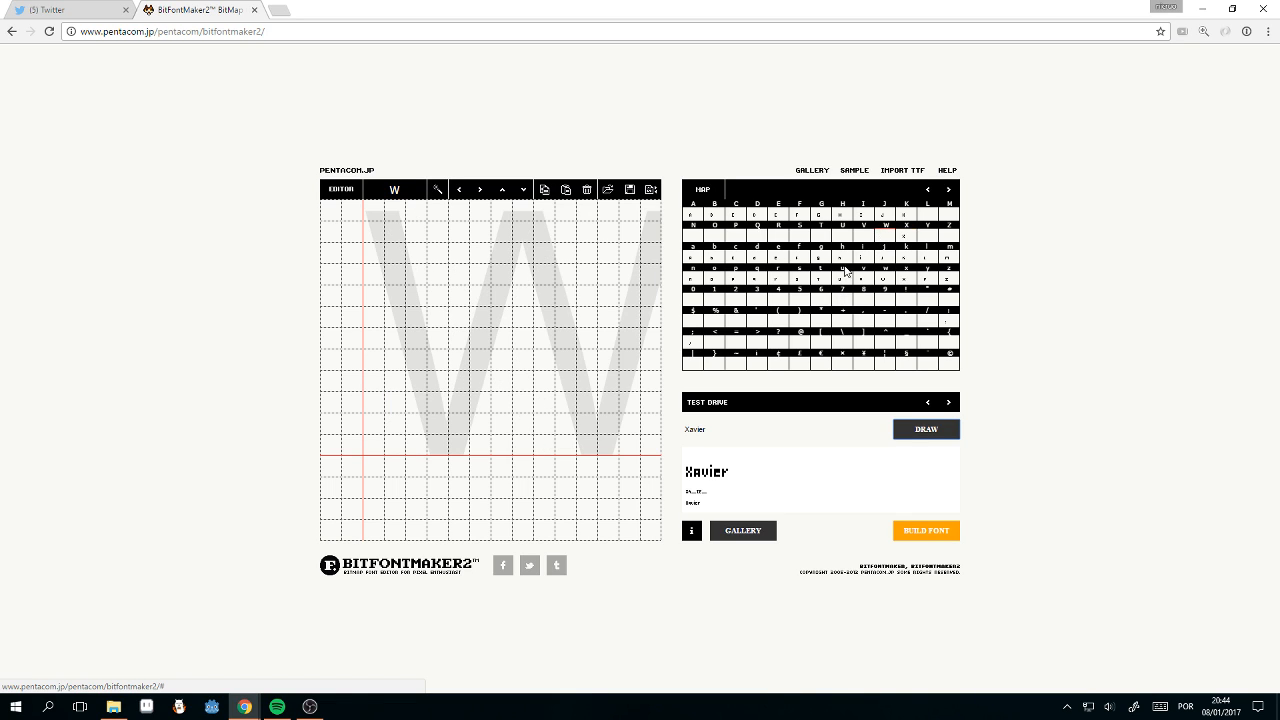
{"action": "left_click_drag", "start_coordinate": [797, 431], "coordinate": [671, 434]}
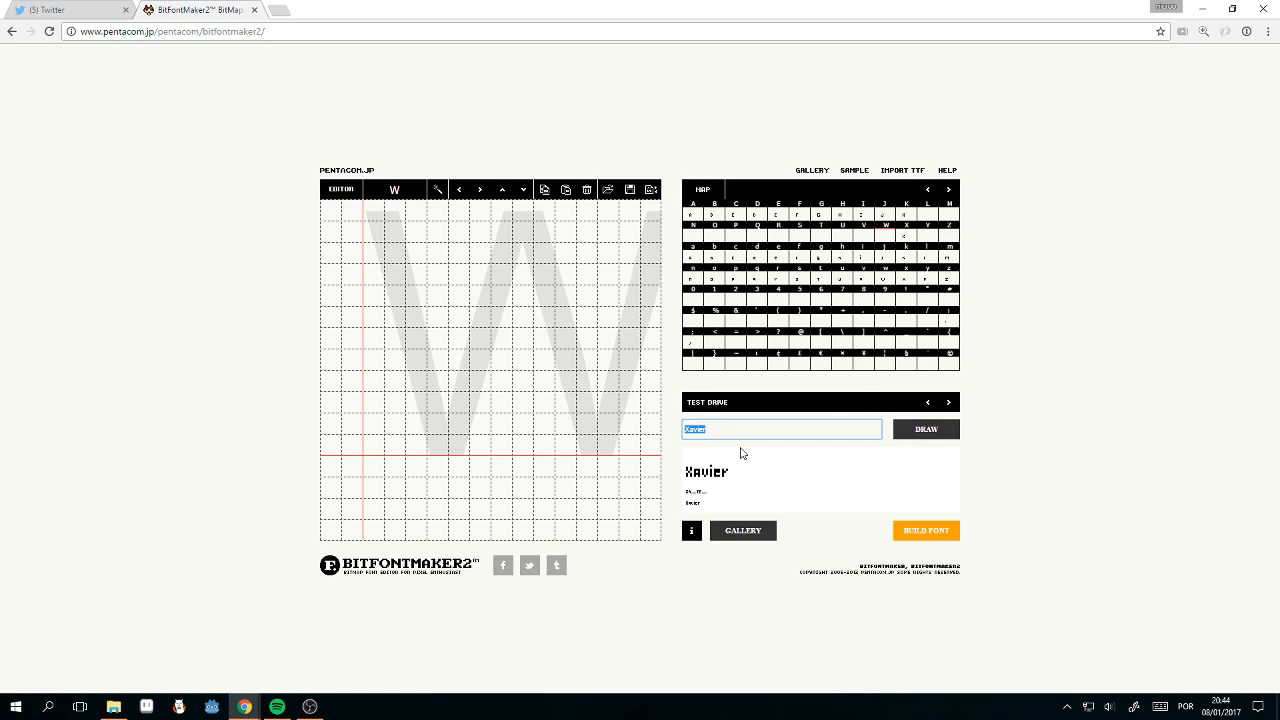
{"action": "key", "text": "Right"}
{"action": "key", "text": "ctrl+a"}
{"action": "type", "text": "W"}
{"action": "key", "text": "Tab"}
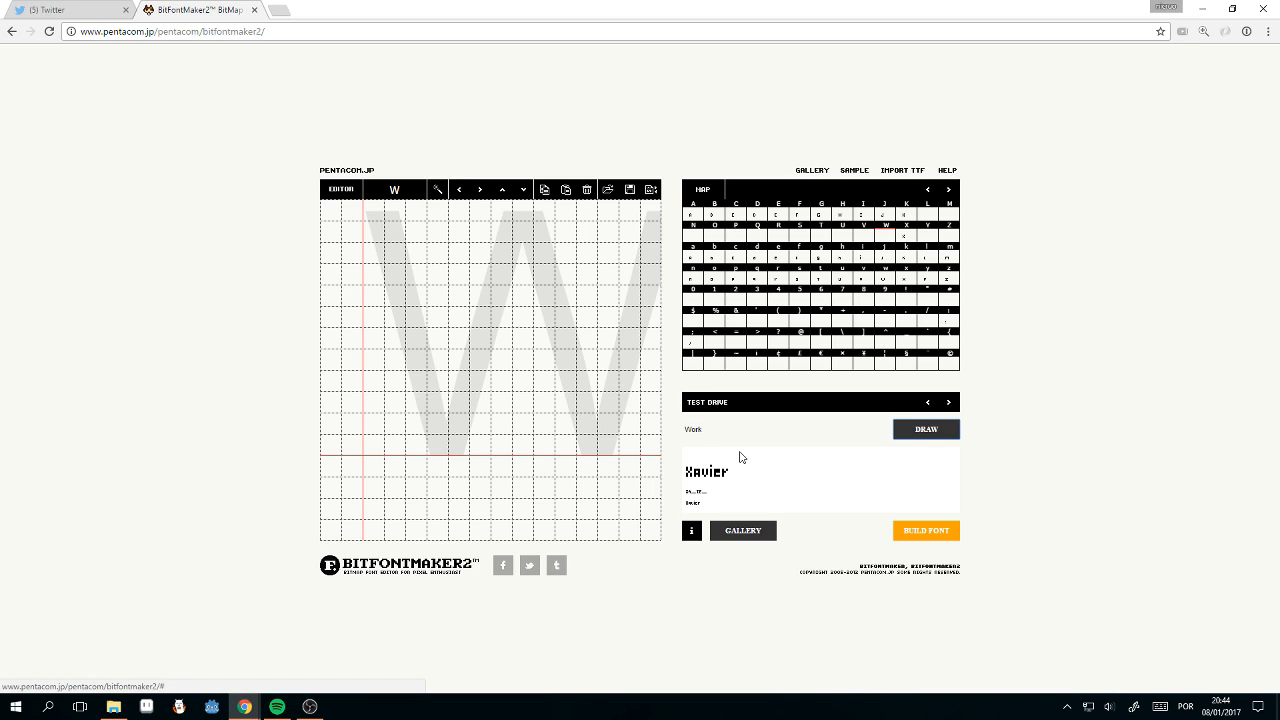
{"action": "key", "text": "Return"}
Step: Draw the uppercase W five pixels wide with three-pixel outer strokes, two-pixel lower strokes and a two-pixel middle peak
{"action": "left_click_drag", "start_coordinate": [373, 360], "coordinate": [373, 378]}
{"action": "left_click", "coordinate": [375, 403]}
{"action": "left_click", "coordinate": [394, 424]}
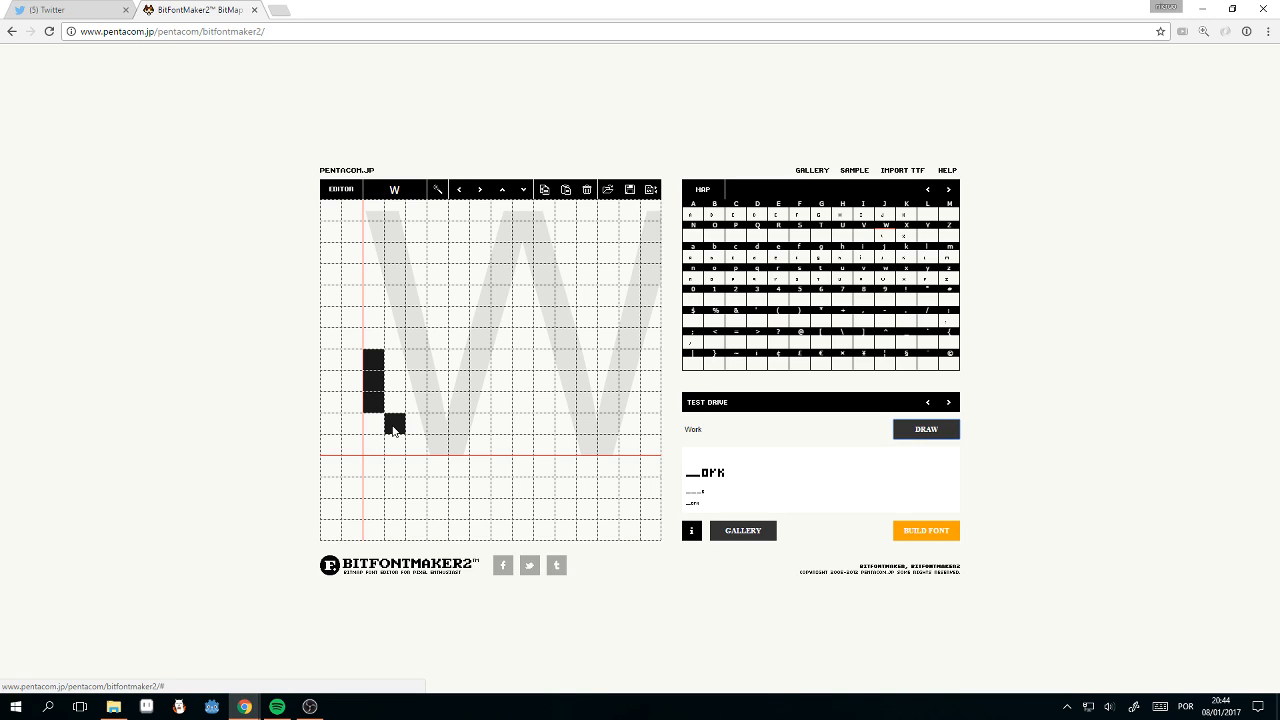
{"action": "left_click", "coordinate": [395, 444]}
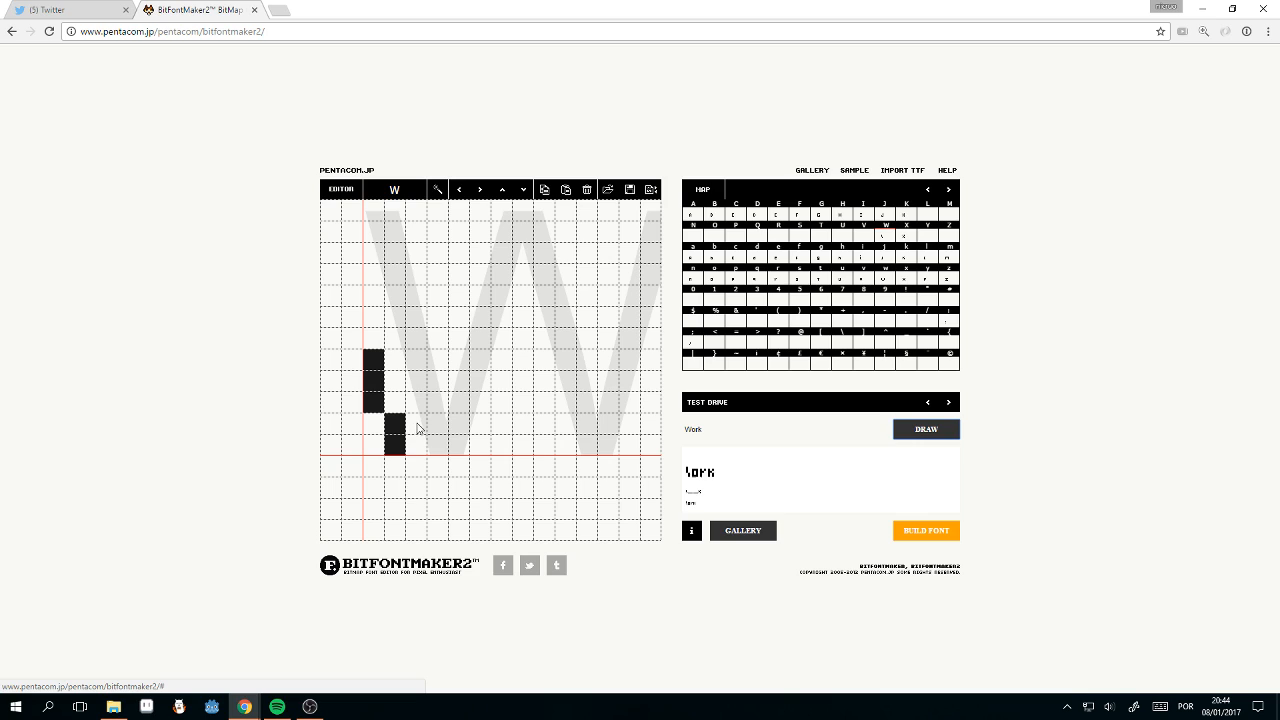
{"action": "left_click", "coordinate": [416, 424]}
{"action": "left_click", "coordinate": [418, 404]}
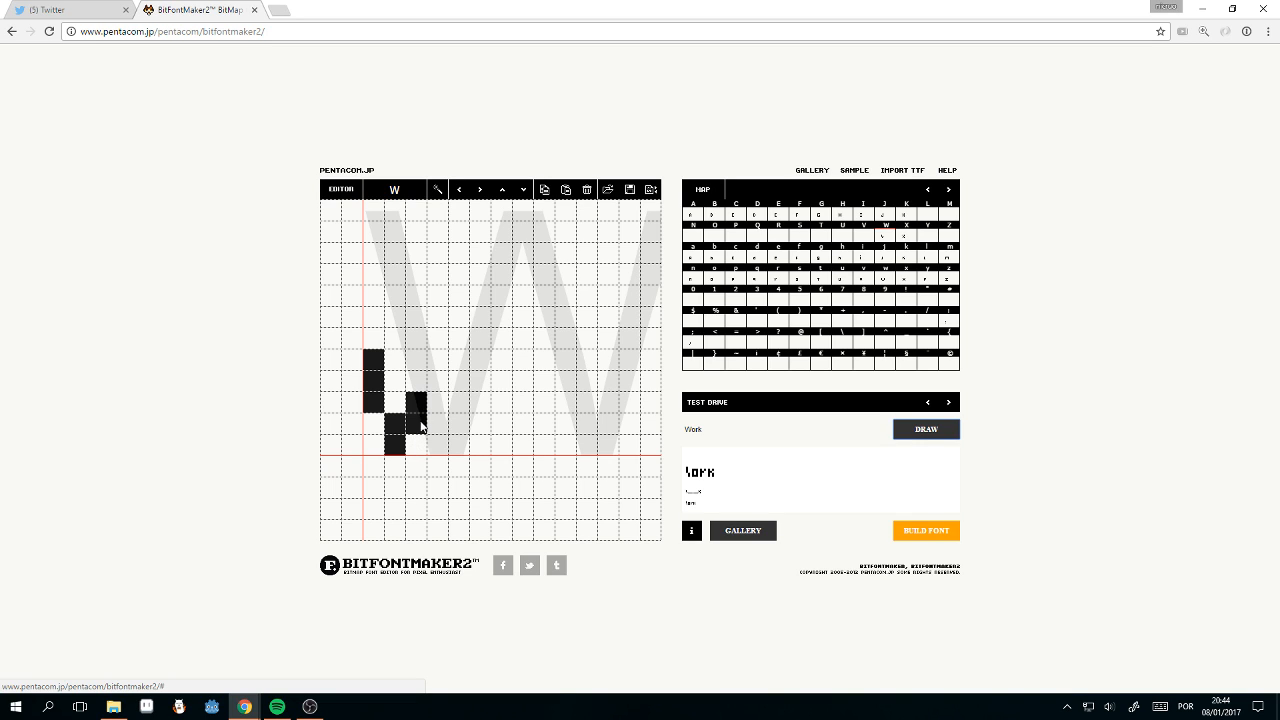
{"action": "left_click", "coordinate": [441, 448]}
{"action": "left_click", "coordinate": [439, 423]}
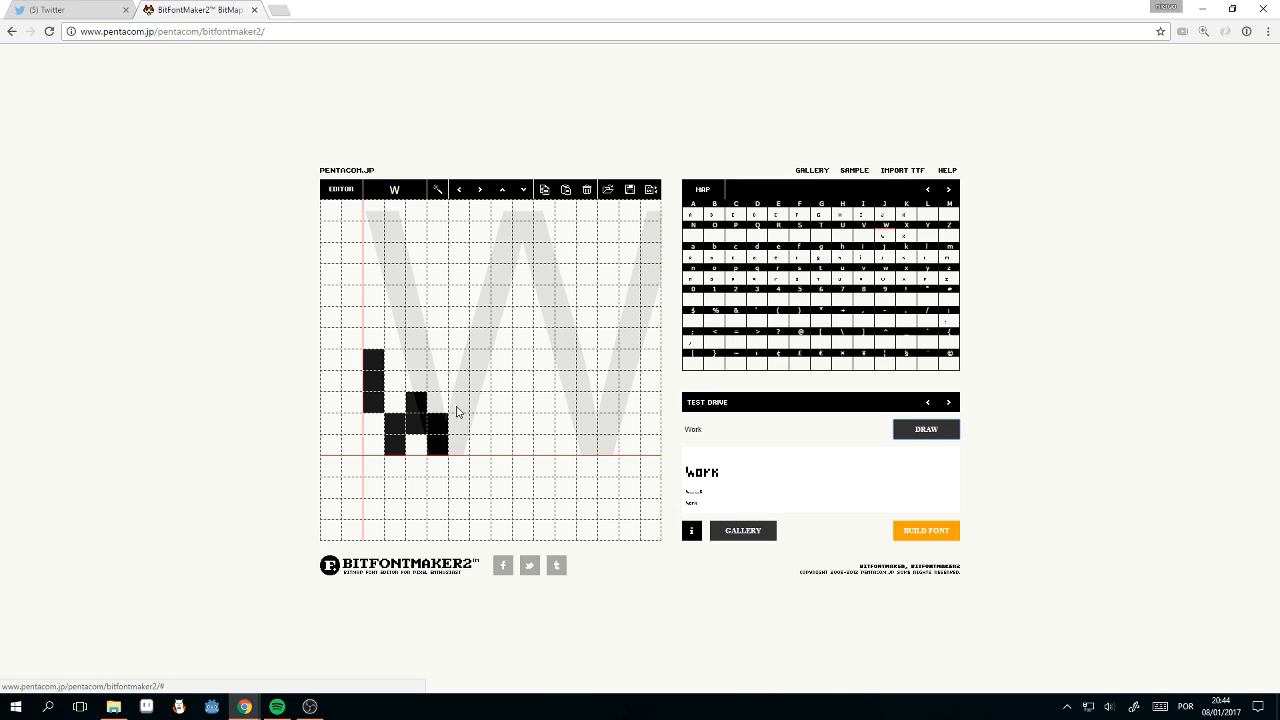
{"action": "left_click_drag", "start_coordinate": [458, 403], "coordinate": [459, 362]}
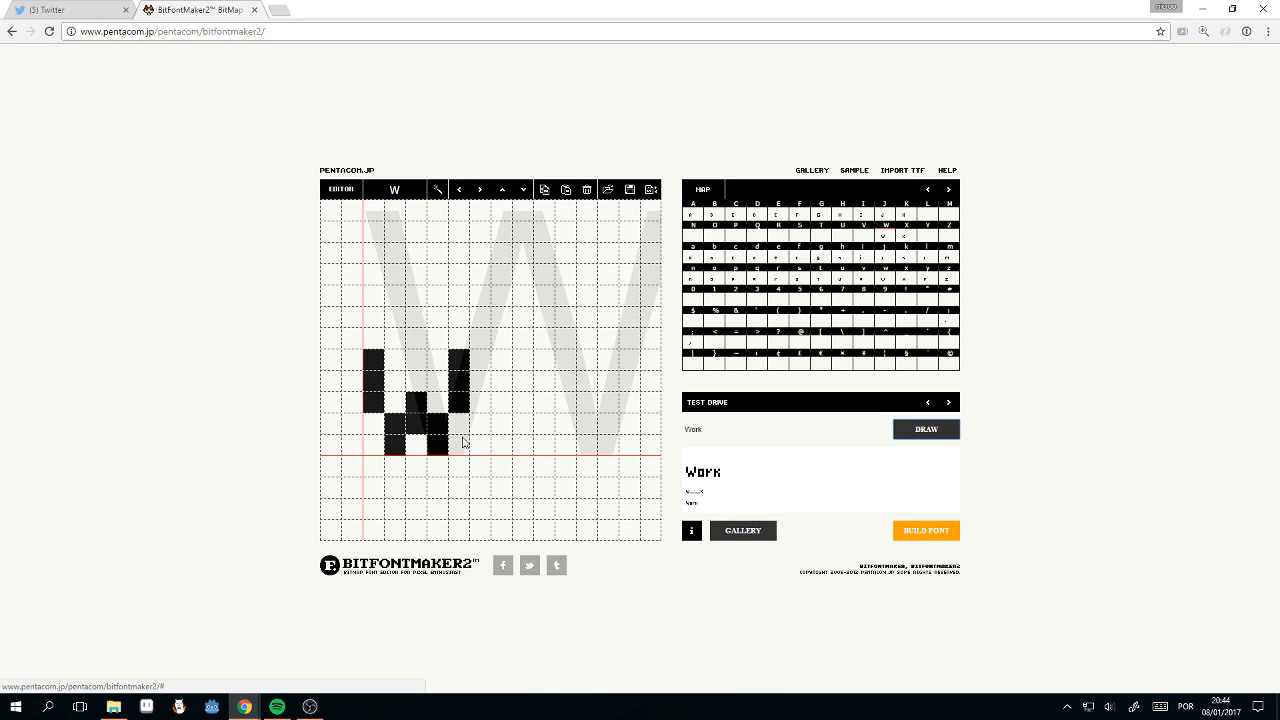
Step: Preview "Wow" in the test drive to compare the uppercase W with the lowercase w
{"action": "left_click", "coordinate": [727, 434]}
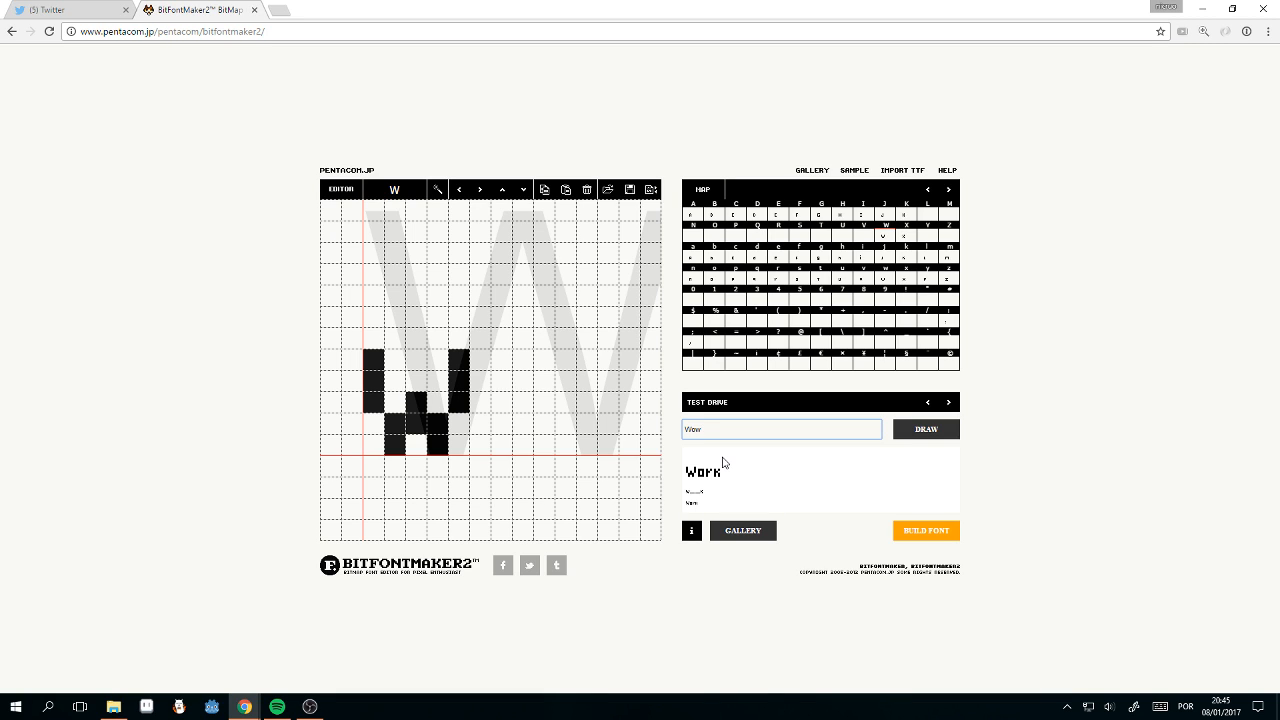
{"action": "key", "text": "Tab"}
{"action": "key", "text": "Return"}
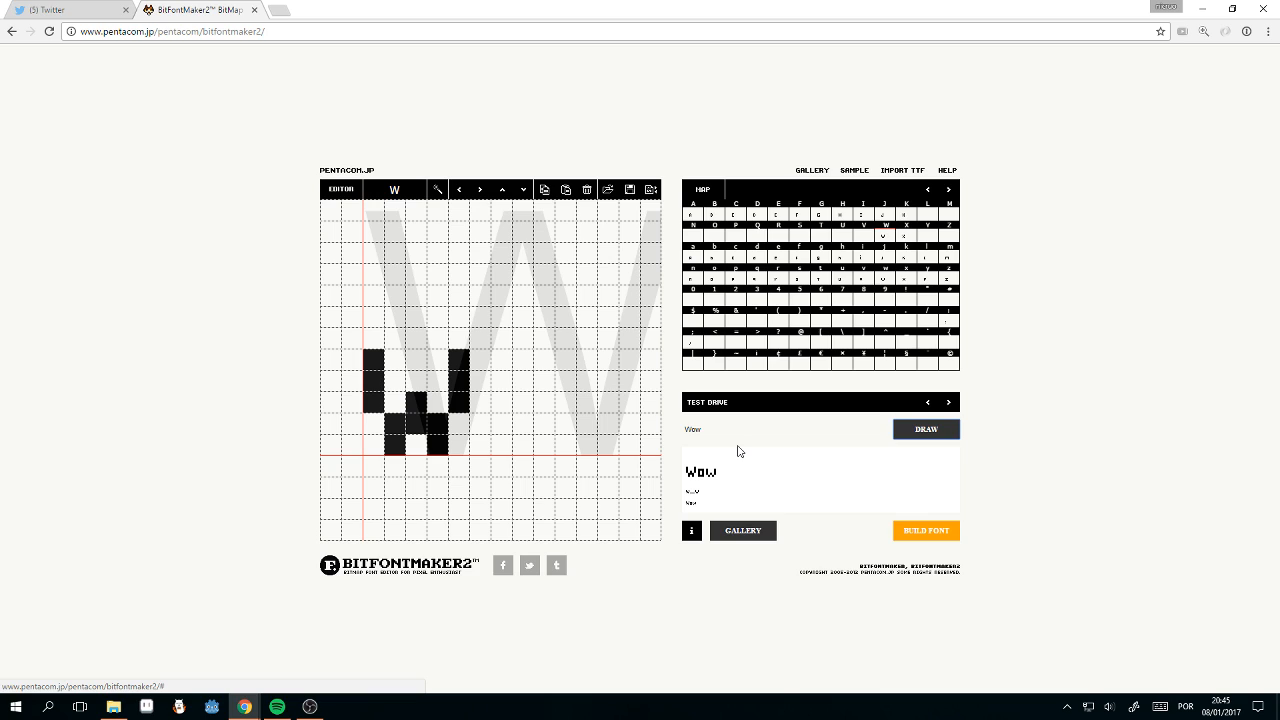
Step: Extend both outer strokes of the uppercase W down one pixel and erase the adjacent inner pixels in that row
{"action": "left_click", "coordinate": [375, 424]}
{"action": "left_click", "coordinate": [460, 424]}
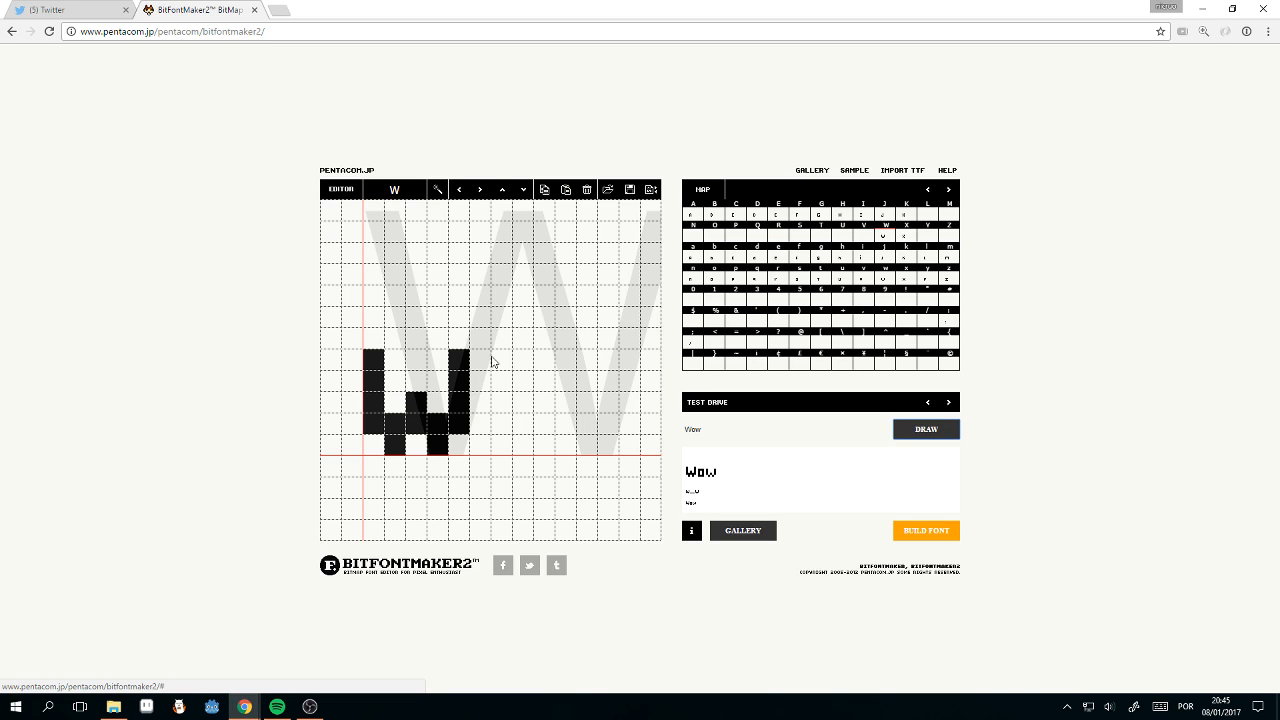
{"action": "left_click", "coordinate": [437, 420]}
{"action": "left_click", "coordinate": [399, 420]}
Step: Try different heights for the middle stroke of the uppercase W
{"action": "left_click", "coordinate": [416, 403]}
{"action": "left_click", "coordinate": [424, 401]}
{"action": "left_click", "coordinate": [421, 402]}
{"action": "left_click", "coordinate": [422, 381]}
{"action": "left_click", "coordinate": [418, 402]}
{"action": "left_click", "coordinate": [418, 402]}
{"action": "left_click", "coordinate": [418, 384]}
{"action": "left_click", "coordinate": [419, 404]}
Step: Draw the uppercase V three pixels wide, with four-pixel side strokes meeting at a single centre pixel on the baseline
{"action": "left_click", "coordinate": [862, 216]}
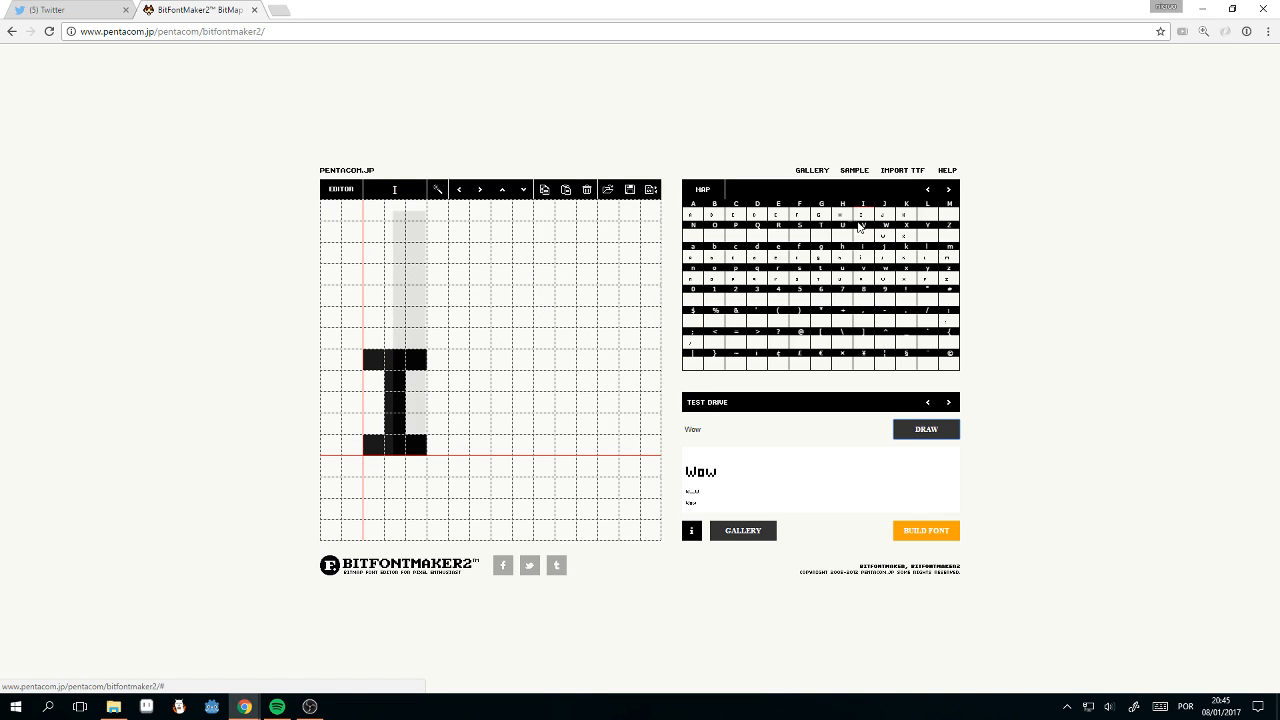
{"action": "left_click", "coordinate": [858, 238]}
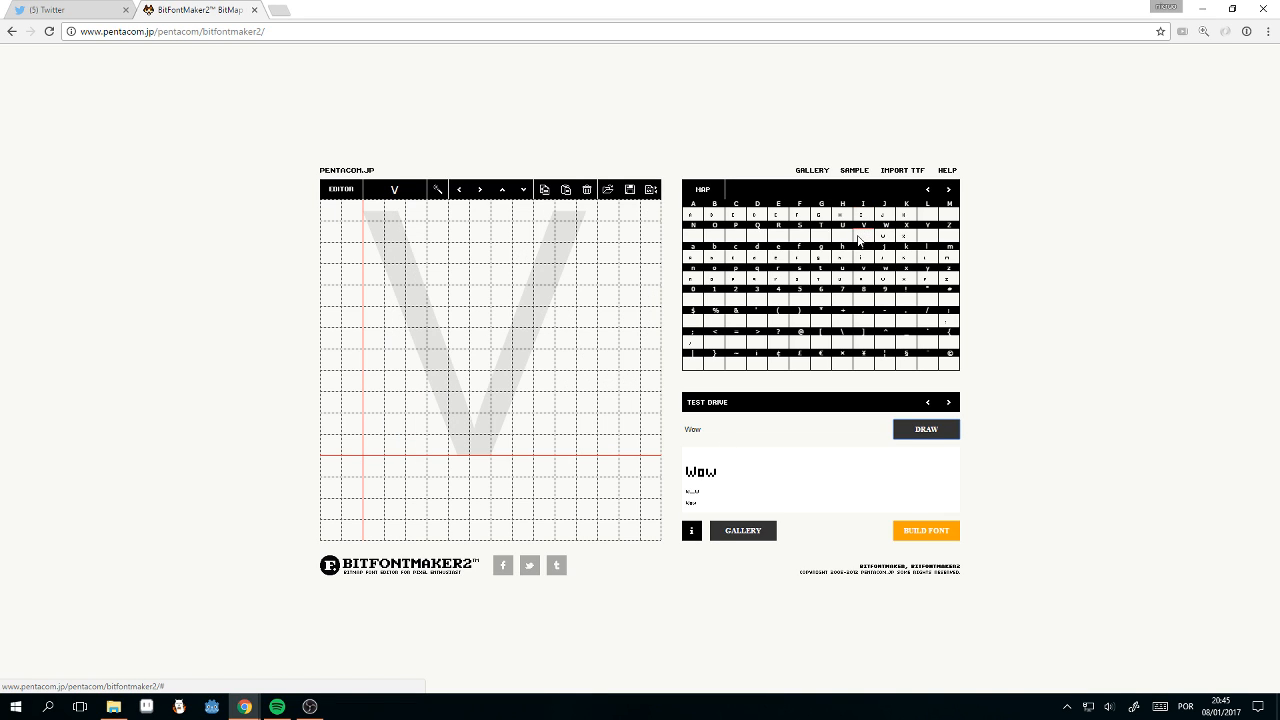
{"action": "left_click", "coordinate": [391, 424]}
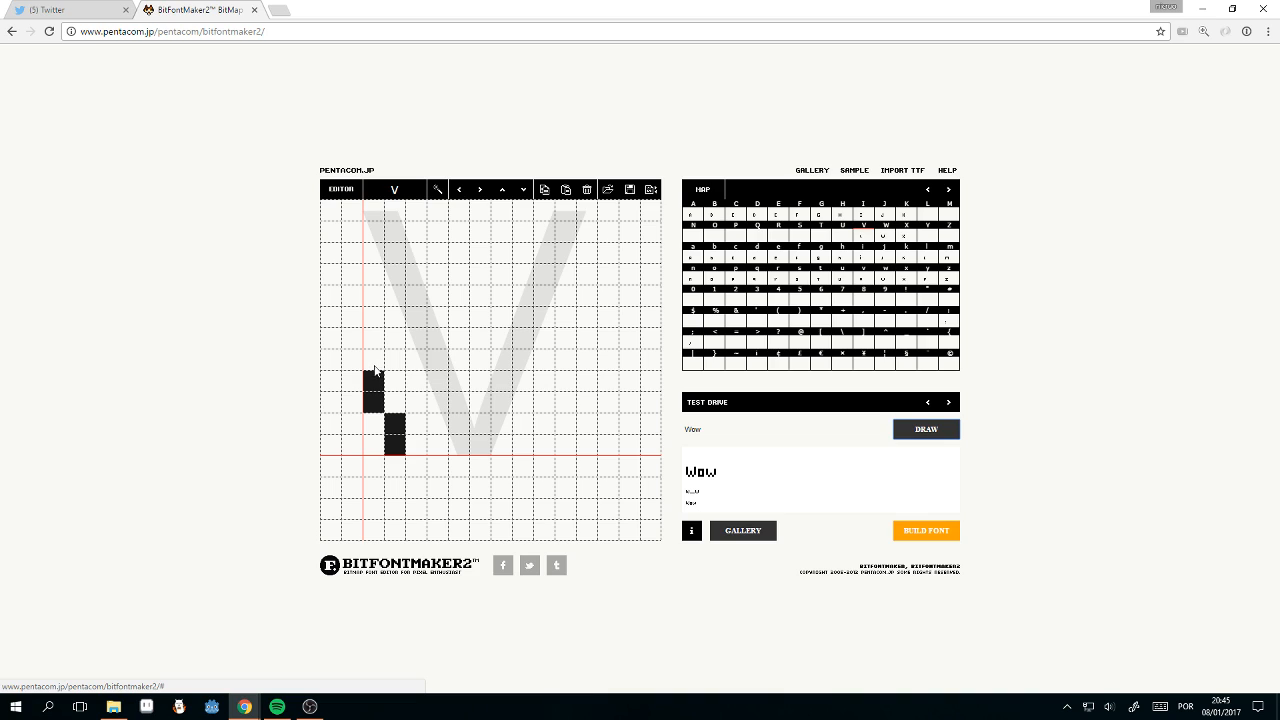
{"action": "left_click", "coordinate": [375, 366]}
{"action": "left_click_drag", "start_coordinate": [418, 362], "coordinate": [417, 400]}
{"action": "left_click", "coordinate": [391, 425]}
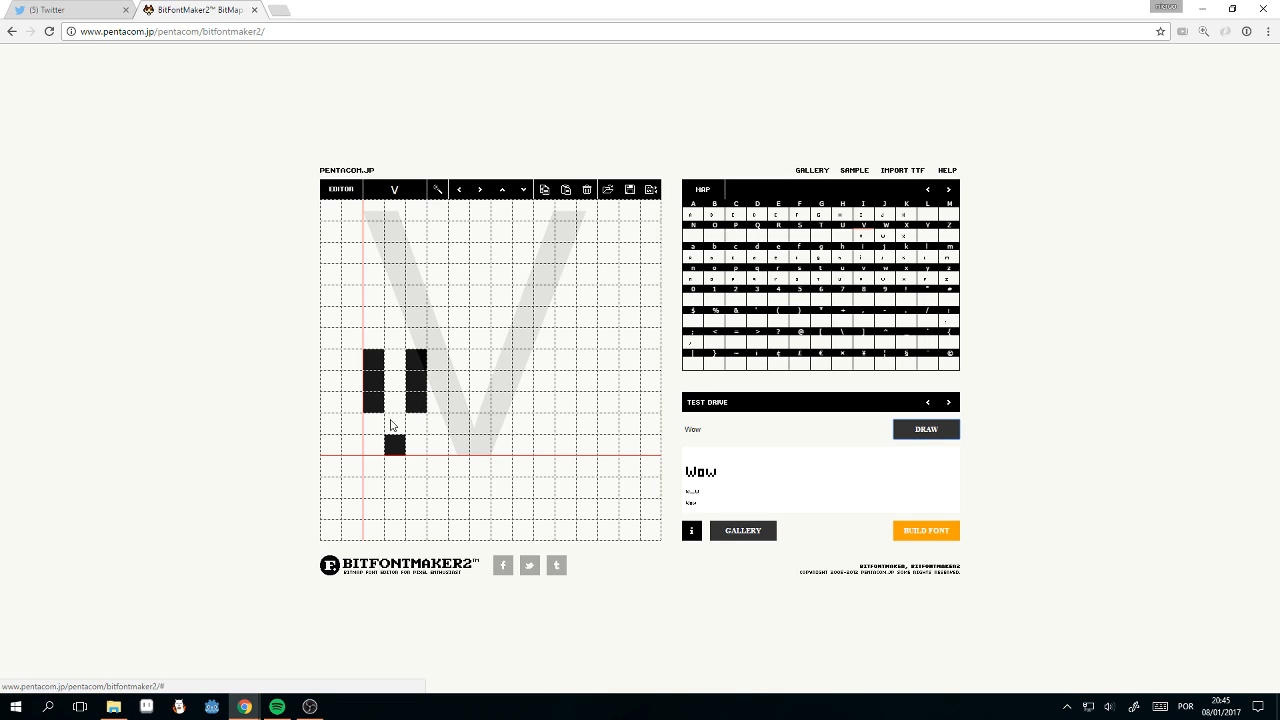
{"action": "left_click", "coordinate": [375, 424]}
{"action": "left_click", "coordinate": [416, 427]}
Step: Preview "Valor" in the test drive to check the uppercase V
{"action": "left_click", "coordinate": [729, 429]}
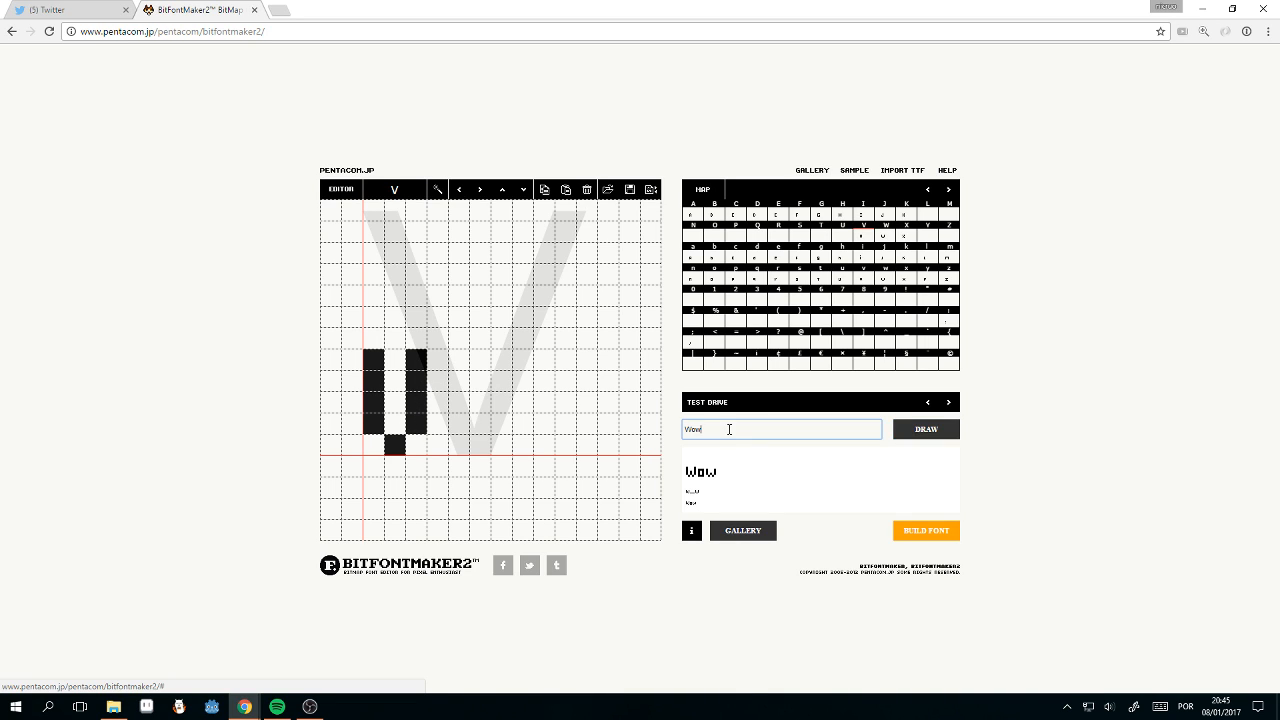
{"action": "double_click", "coordinate": [729, 429]}
{"action": "type", "text": "V"}
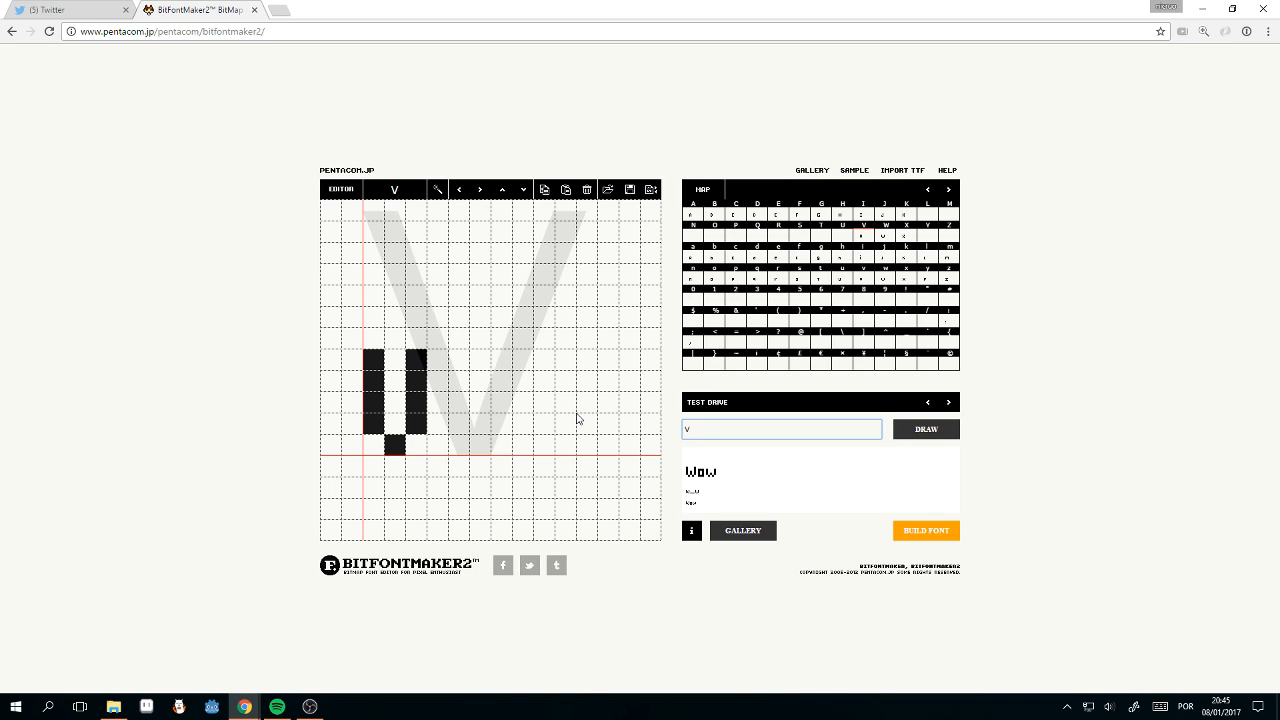
{"action": "type", "text": "alor"}
{"action": "key", "text": "Tab"}
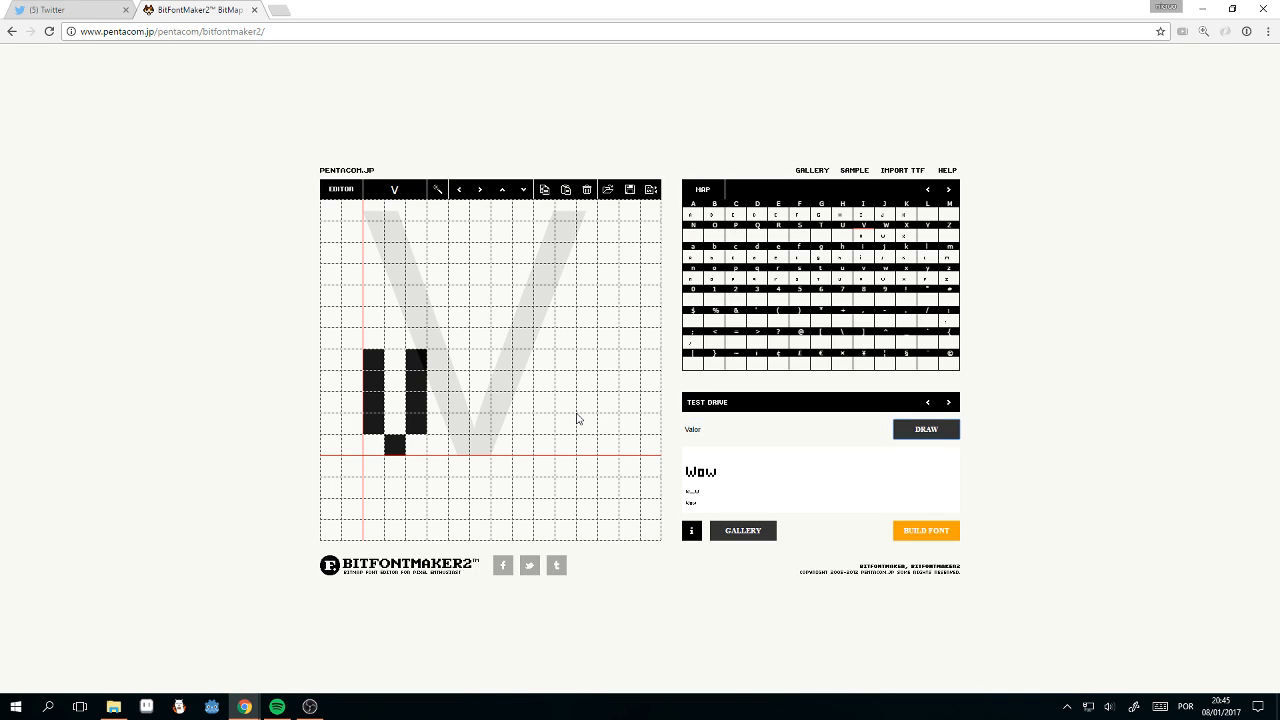
{"action": "key", "text": "Return"}
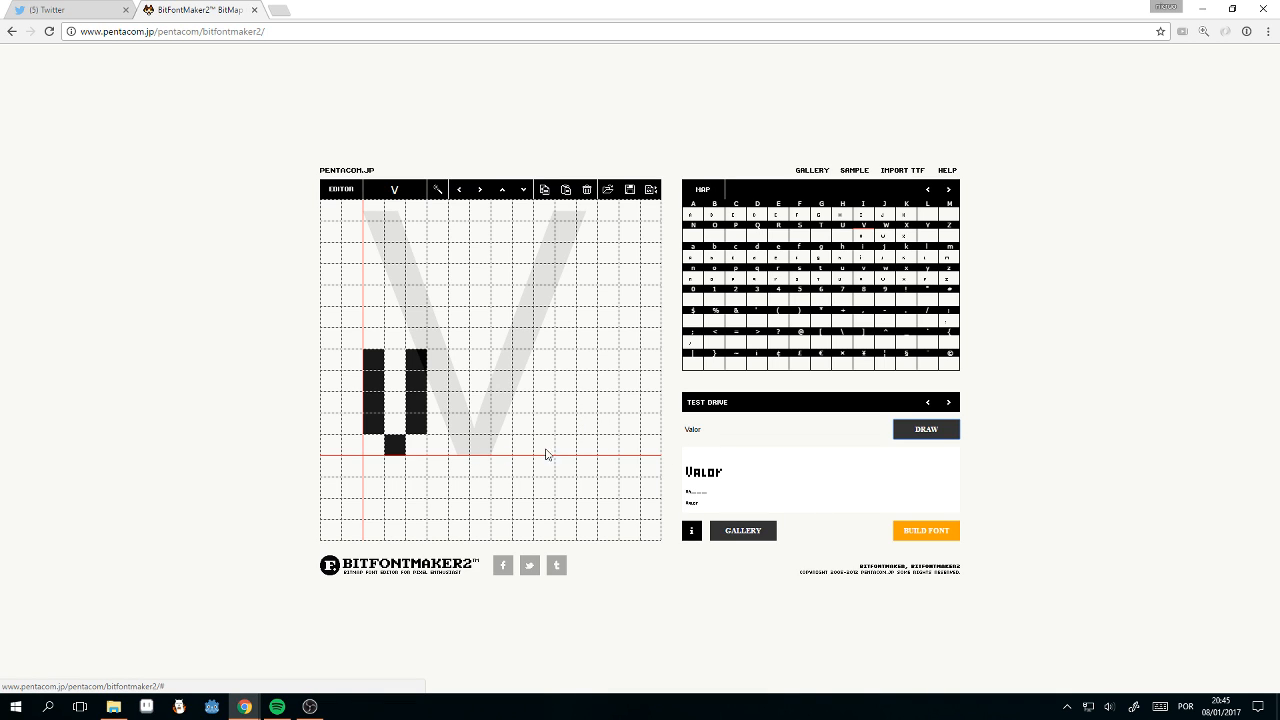
Step: Preview the all-lowercase "valor" and return to "Valor" to compare the two forms of V
{"action": "left_click", "coordinate": [690, 436]}
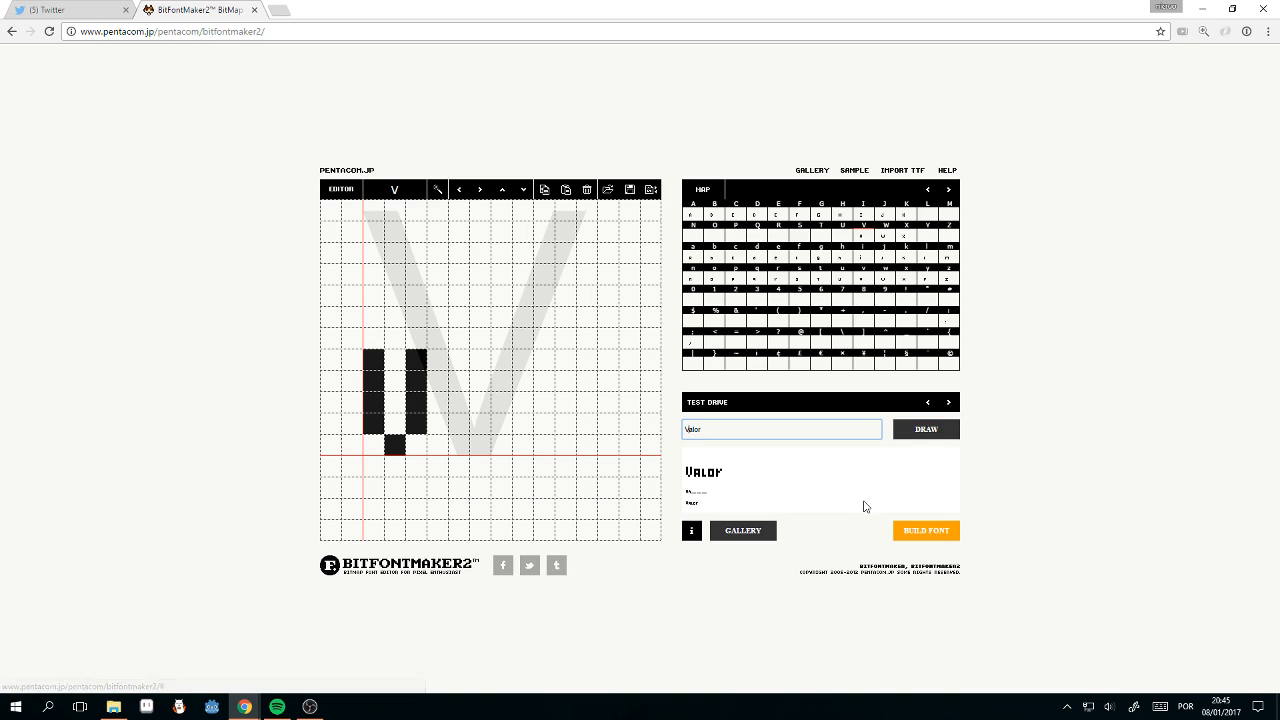
{"action": "key", "text": "Tab"}
{"action": "key", "text": "Return"}
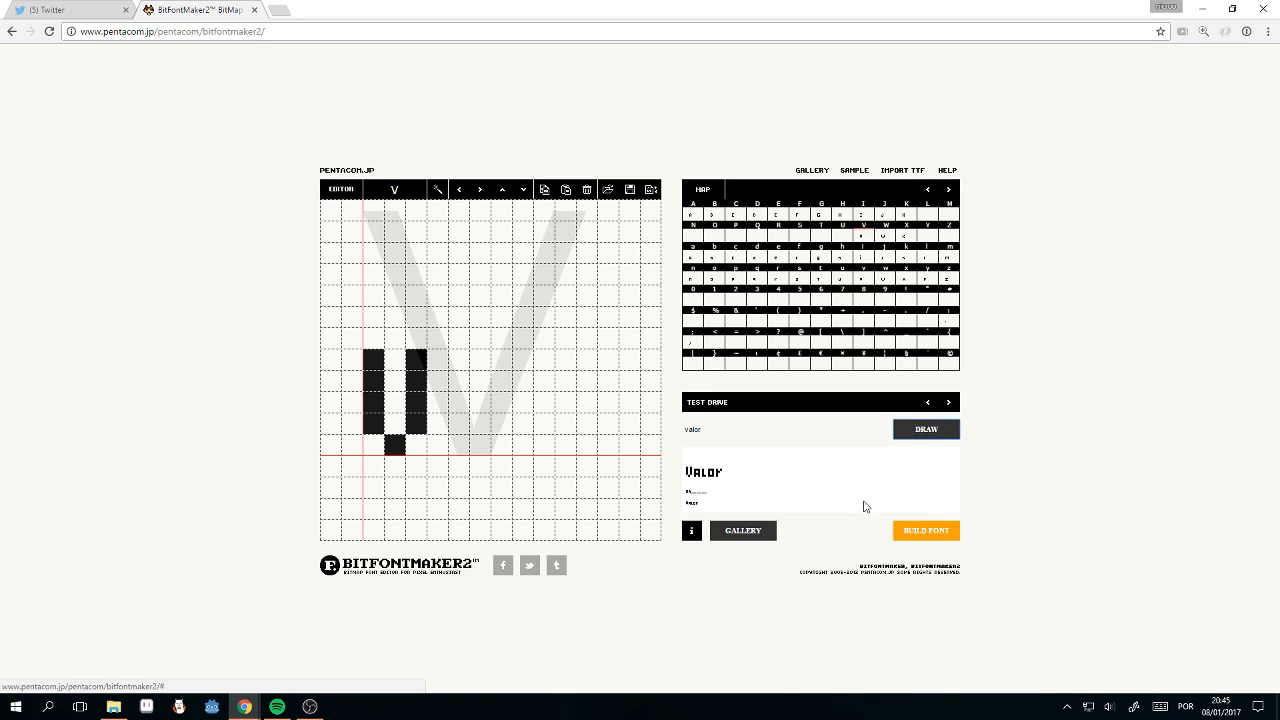
{"action": "left_click", "coordinate": [716, 430]}
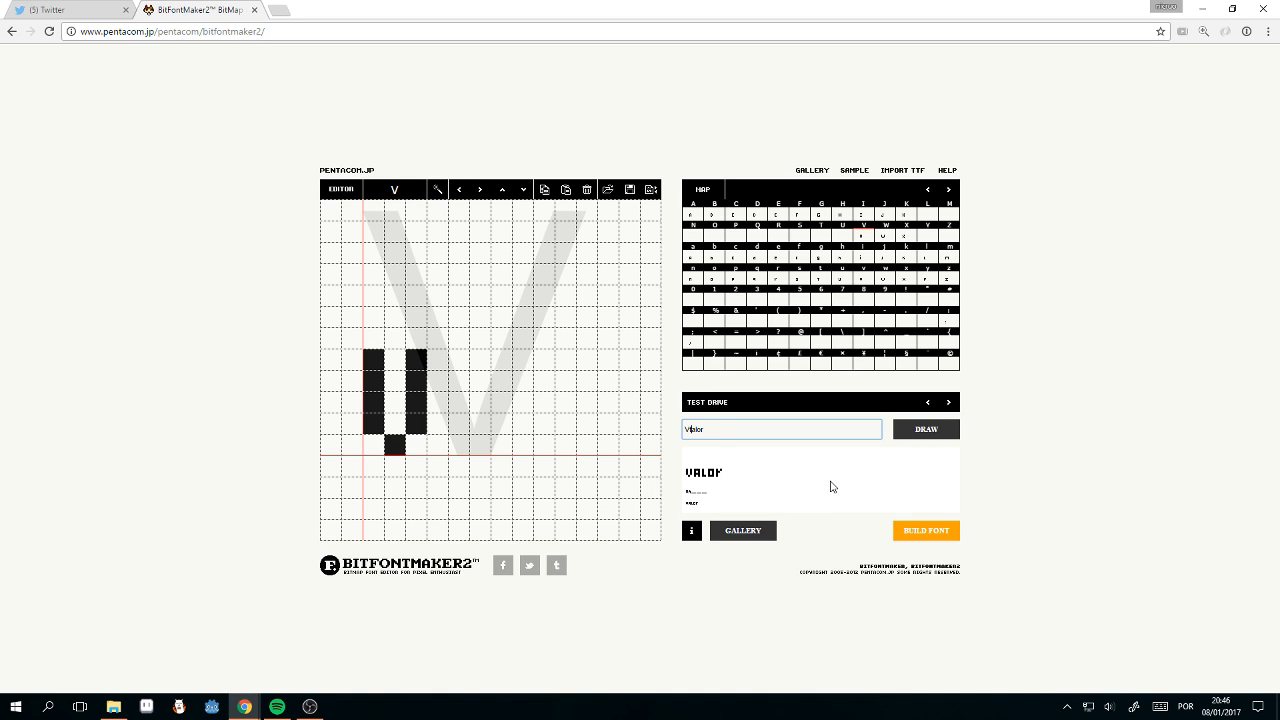
{"action": "left_click", "coordinate": [862, 473]}
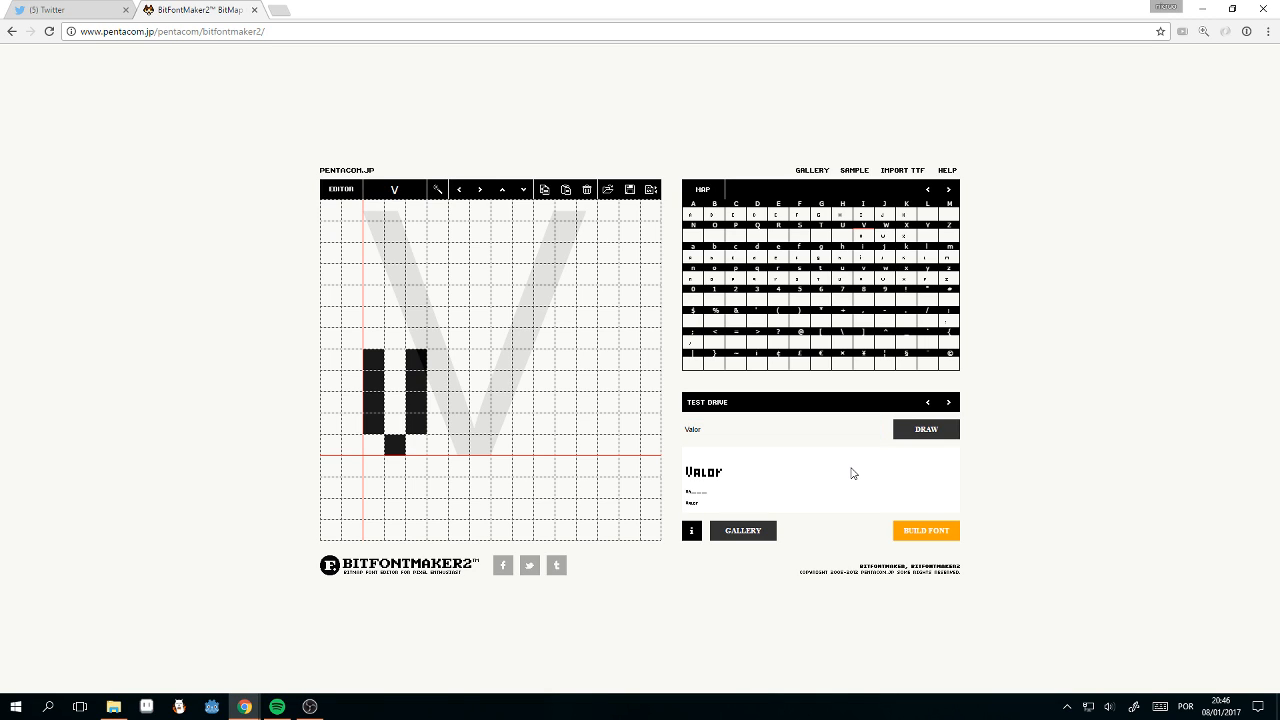
Step: Open the uppercase Y for editing and preview "Yes easy" in the test drive
{"action": "left_click", "coordinate": [710, 432]}
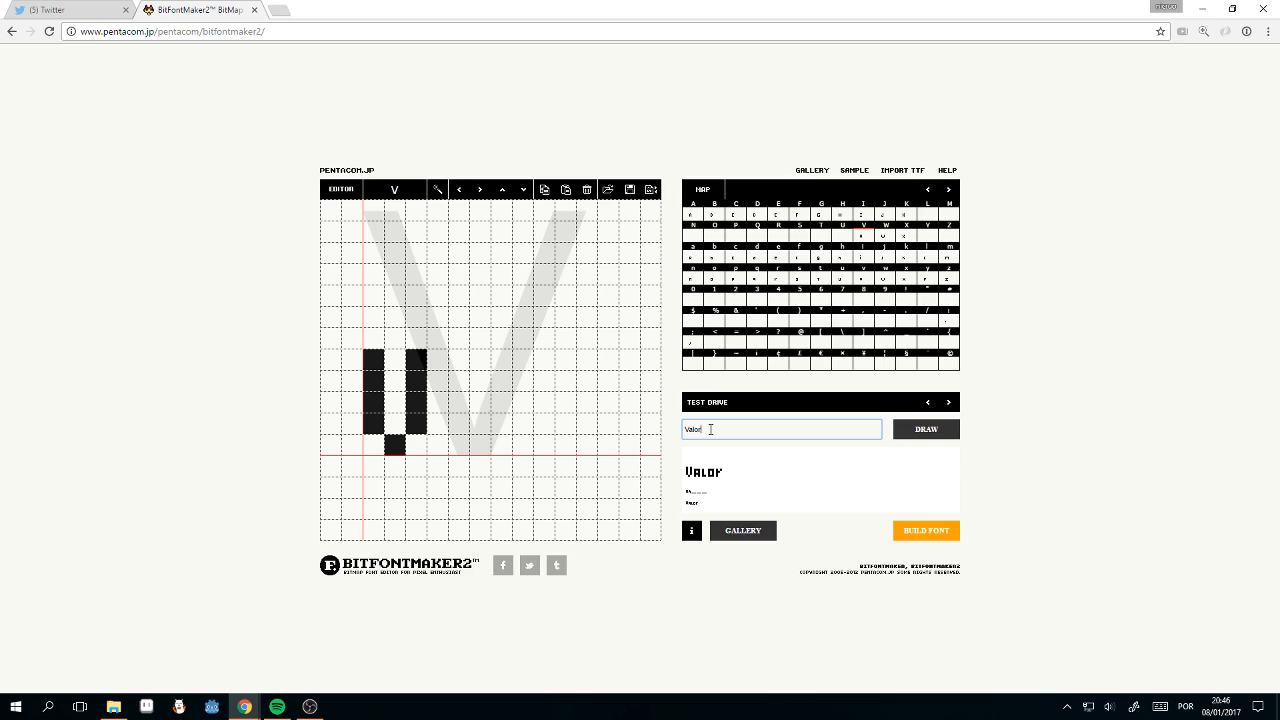
{"action": "left_click", "coordinate": [926, 238]}
{"action": "left_click_drag", "start_coordinate": [711, 429], "coordinate": [620, 398]}
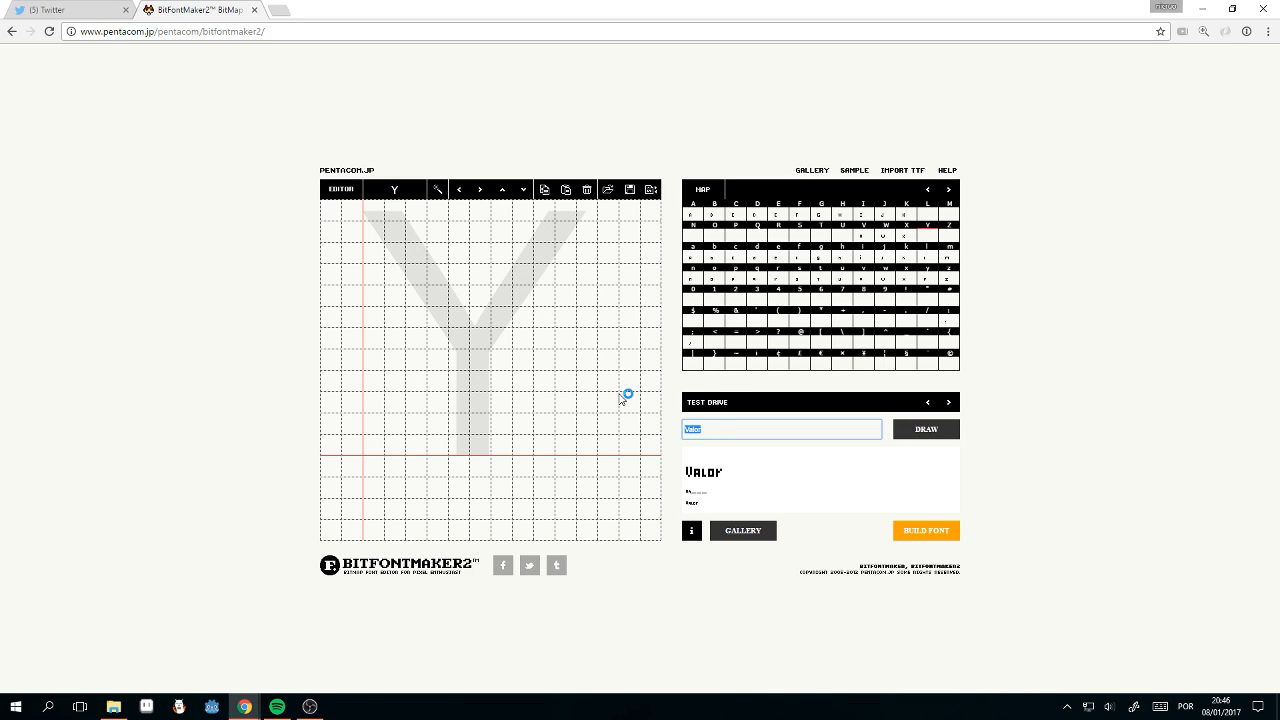
{"action": "type", "text": "Yes easy"}
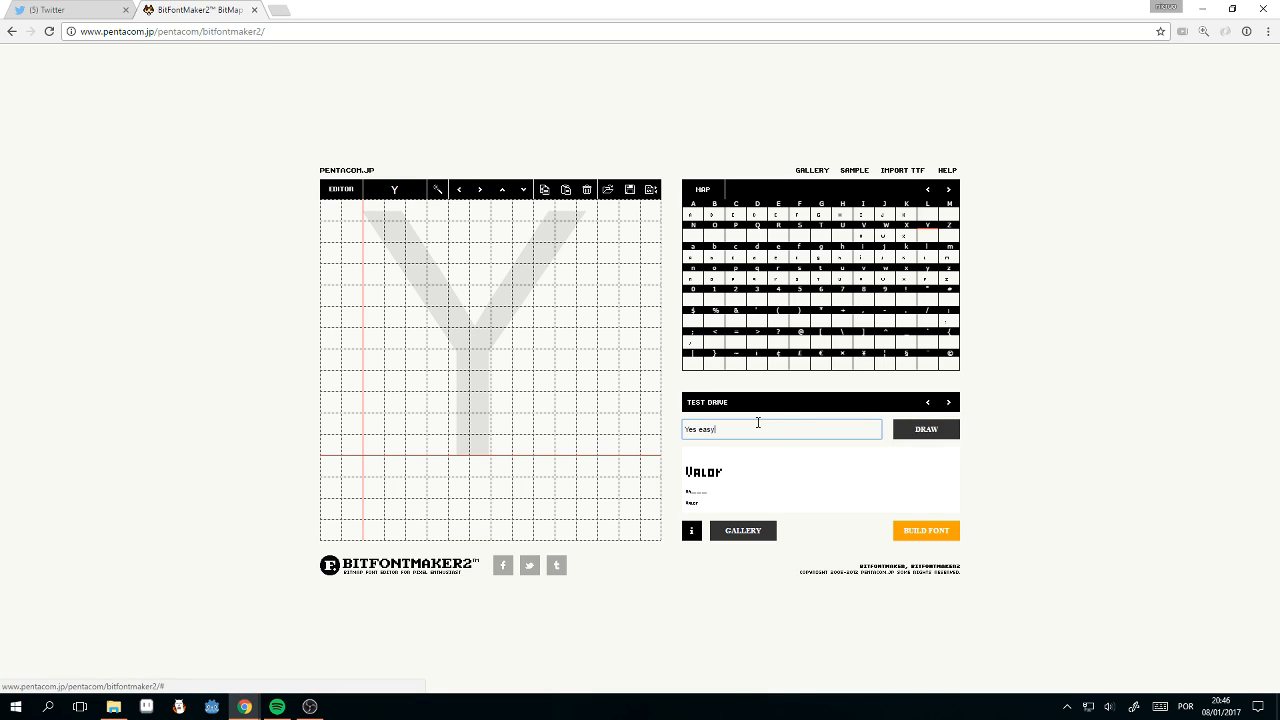
{"action": "left_click", "coordinate": [917, 433]}
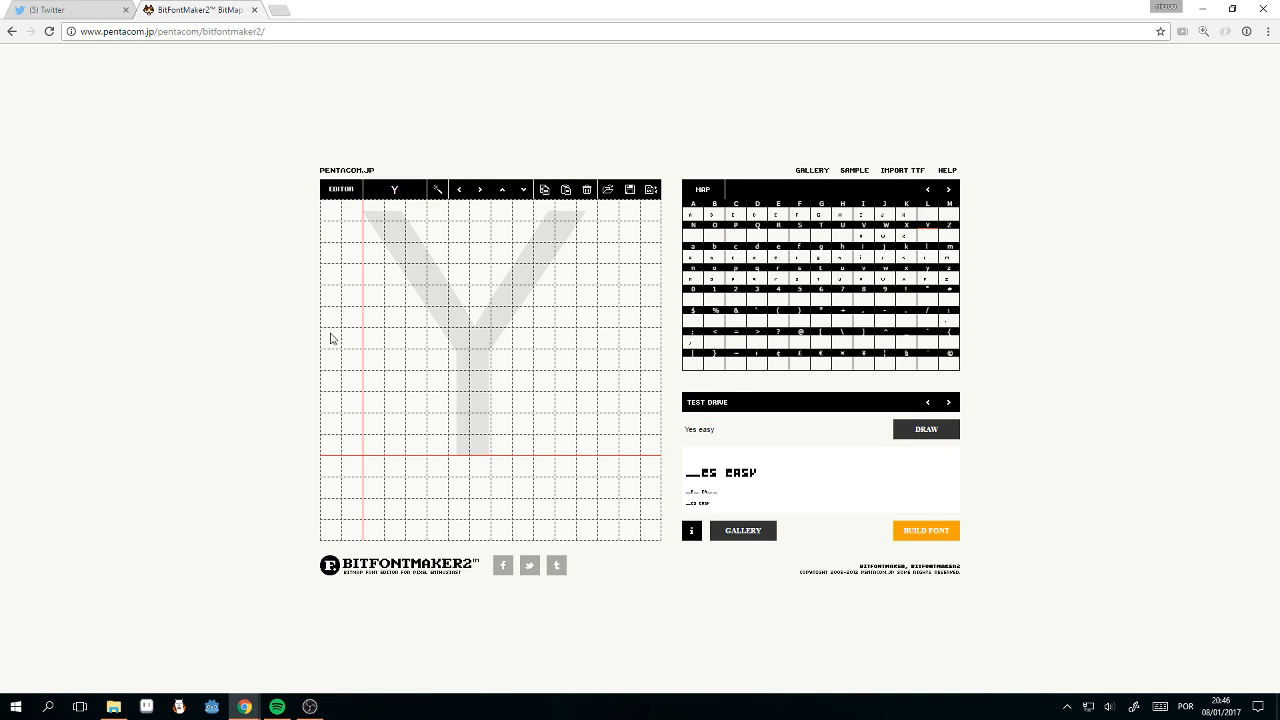
Step: Draw the uppercase Y three pixels wide, with a three-pixel centre stem and two-pixel arms above it
{"action": "left_click_drag", "start_coordinate": [394, 449], "coordinate": [395, 408]}
{"action": "left_click", "coordinate": [392, 385]}
{"action": "left_click", "coordinate": [375, 381]}
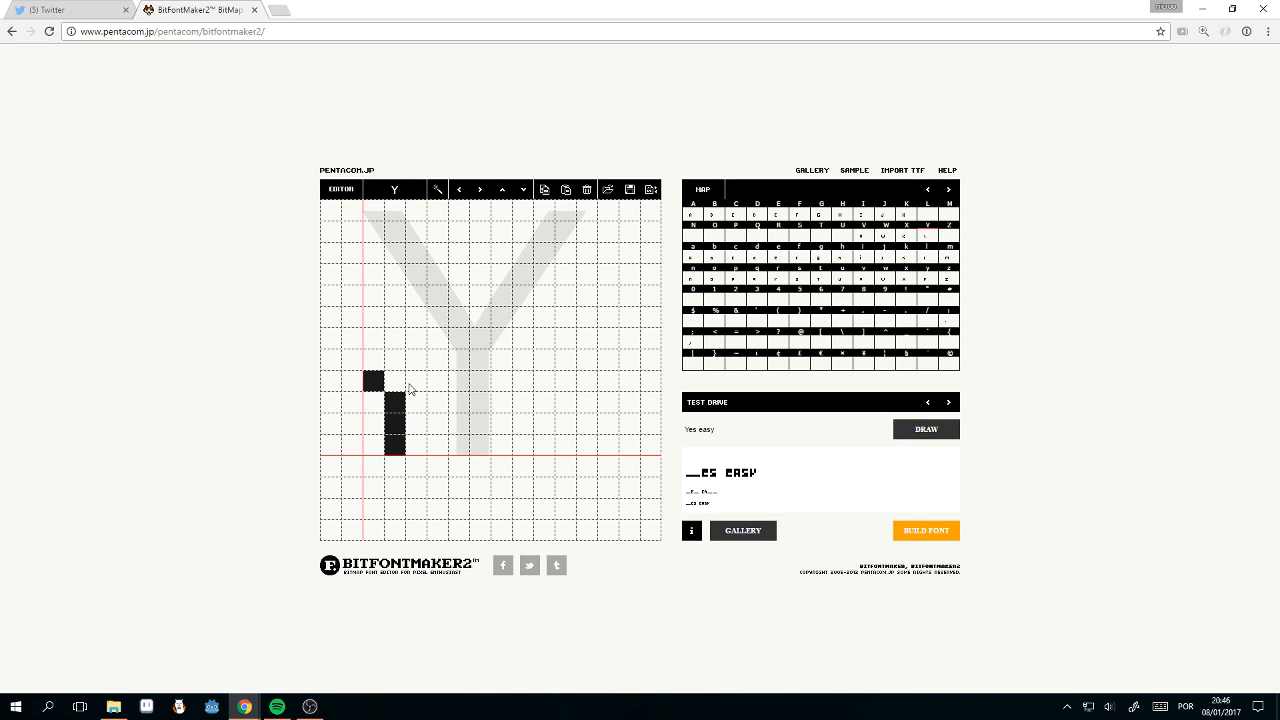
{"action": "left_click_drag", "start_coordinate": [412, 389], "coordinate": [416, 358]}
{"action": "left_click", "coordinate": [366, 362]}
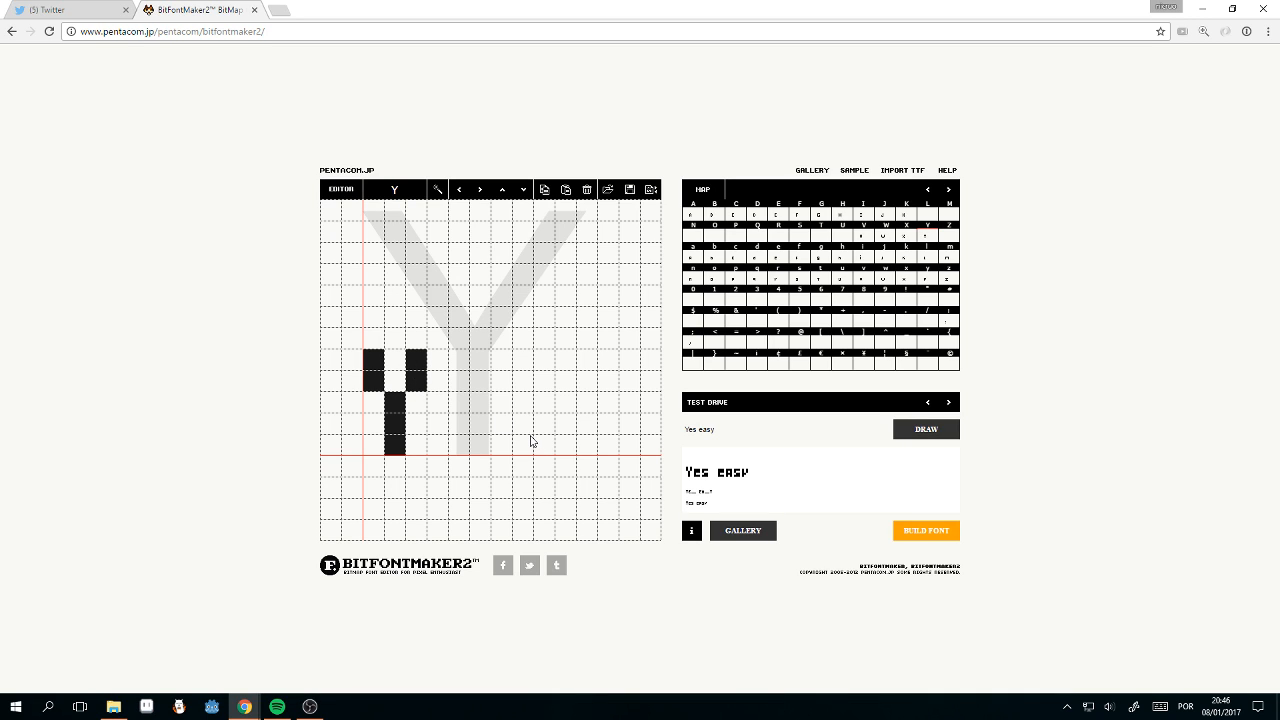
Step: Extend both arms of the uppercase Y down one pixel and clear the pixel between them
{"action": "left_click", "coordinate": [420, 403]}
{"action": "left_click", "coordinate": [373, 411]}
{"action": "left_click", "coordinate": [412, 406]}
{"action": "left_click", "coordinate": [415, 408]}
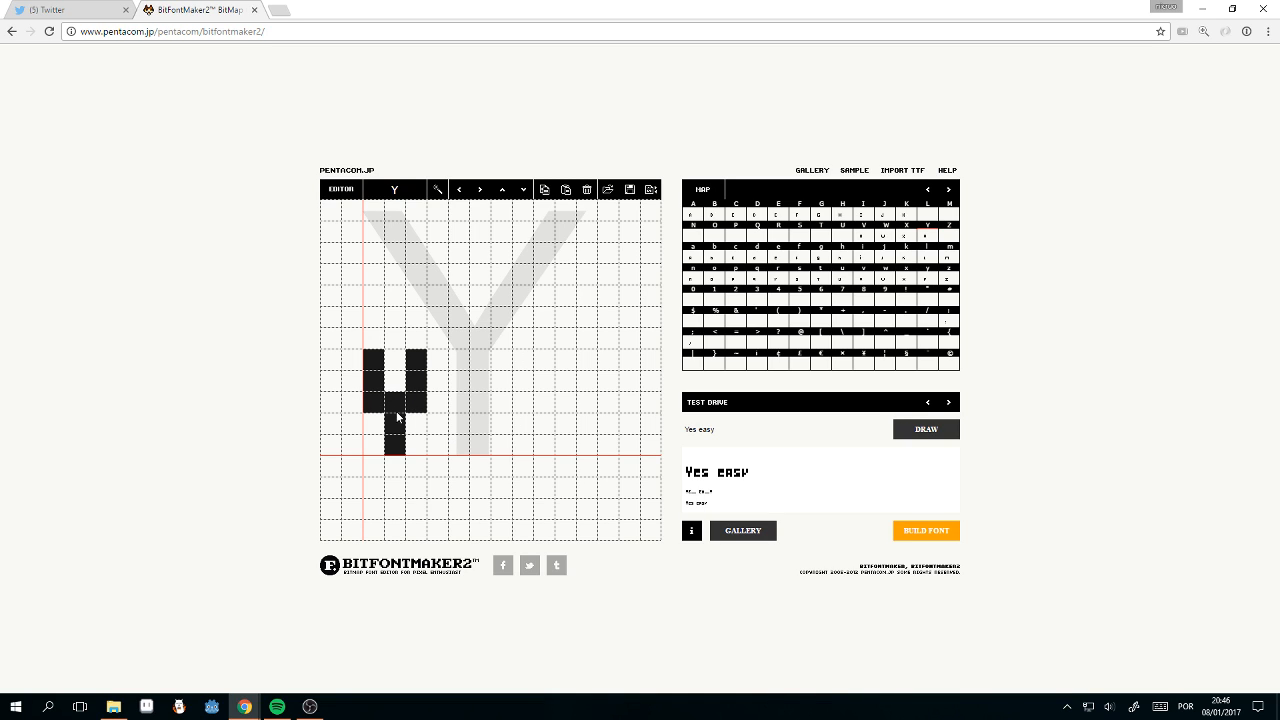
{"action": "left_click", "coordinate": [392, 404]}
Step: Draw the uppercase Z four pixels wide and five pixels high, with full horizontal strokes joined by a diagonal
{"action": "left_click", "coordinate": [942, 230]}
{"action": "left_click_drag", "start_coordinate": [372, 445], "coordinate": [430, 451]}
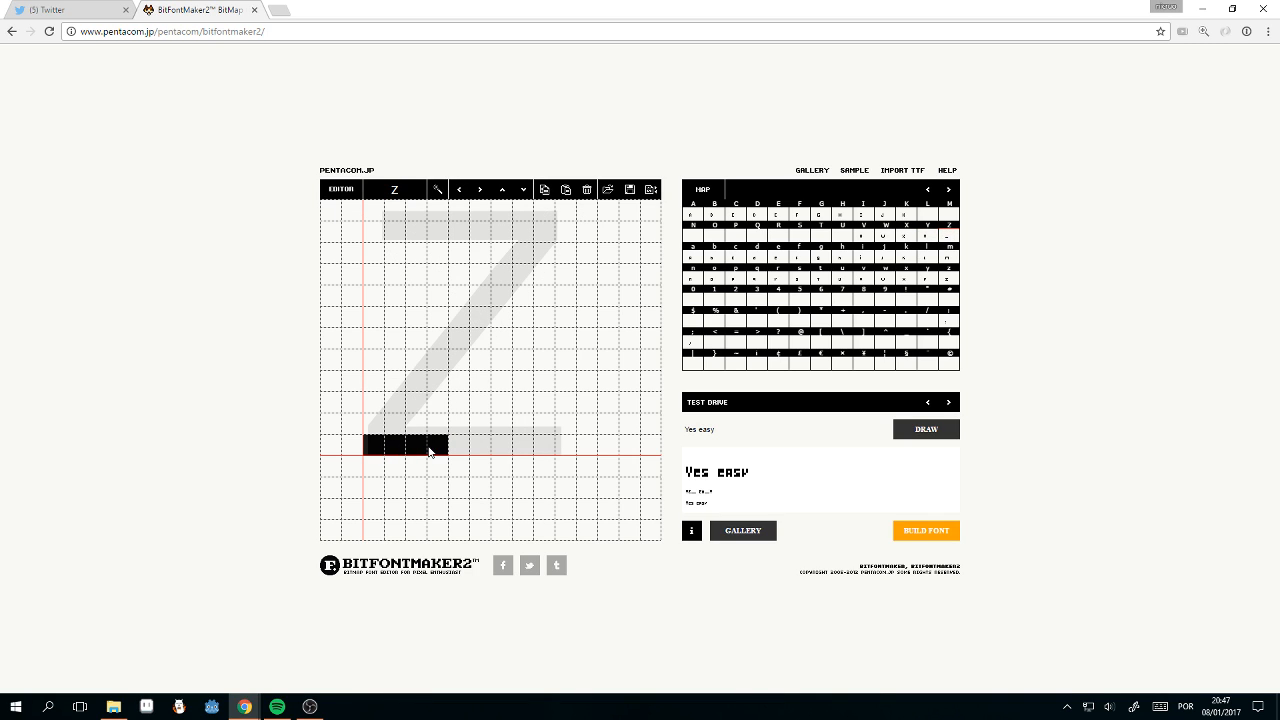
{"action": "left_click", "coordinate": [407, 409]}
{"action": "left_click", "coordinate": [439, 385]}
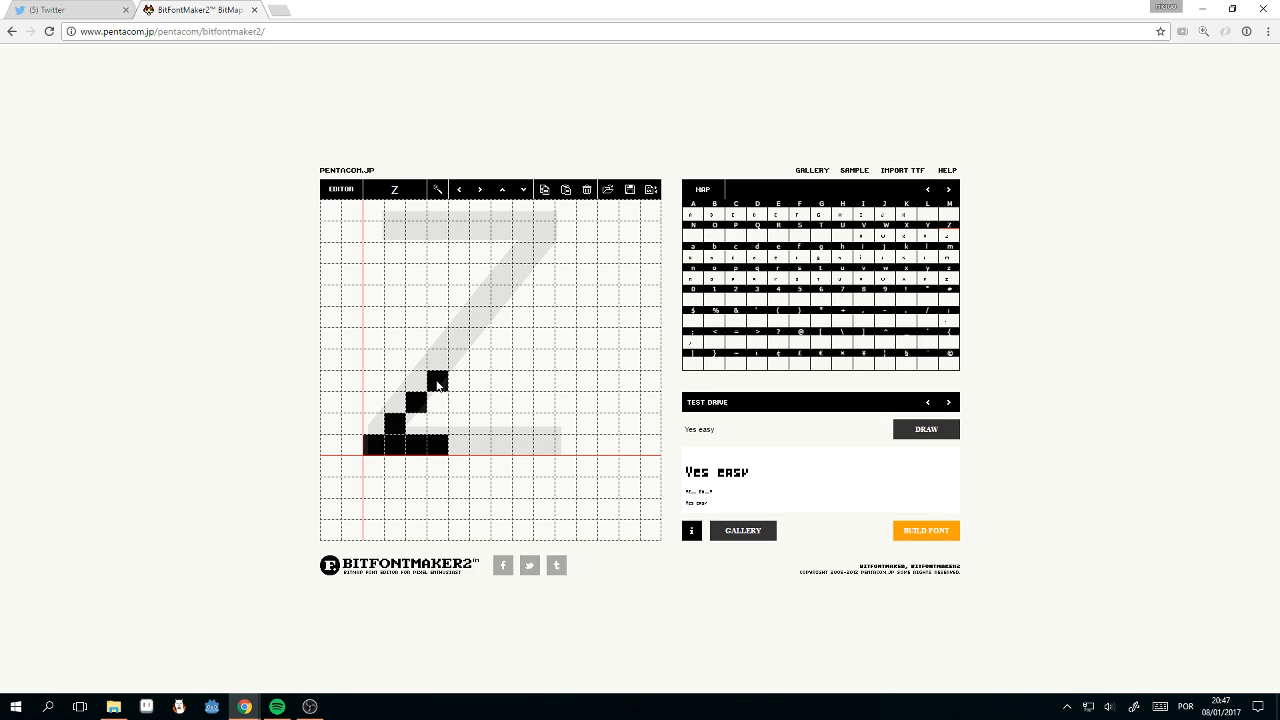
{"action": "left_click_drag", "start_coordinate": [440, 366], "coordinate": [370, 356]}
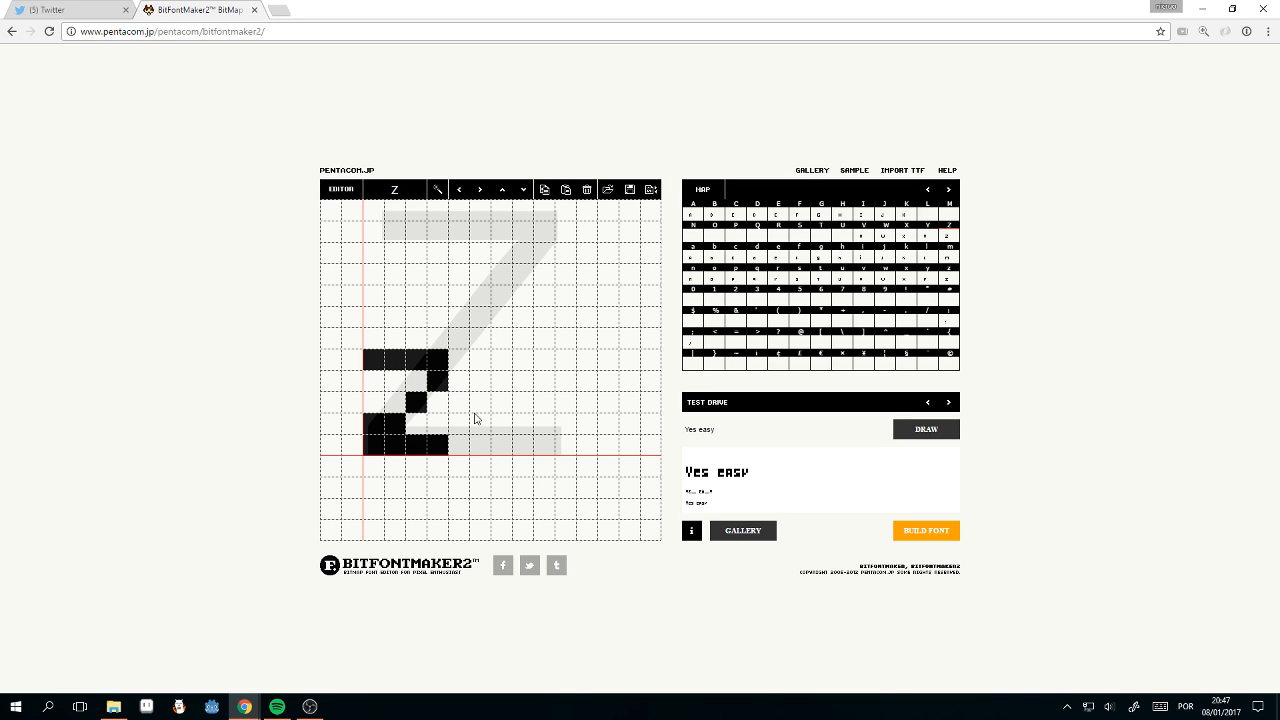
Step: Preview "Zen" in the test drive to check the uppercase Z
{"action": "left_click_drag", "start_coordinate": [718, 430], "coordinate": [632, 423]}
{"action": "type", "text": "Zen"}
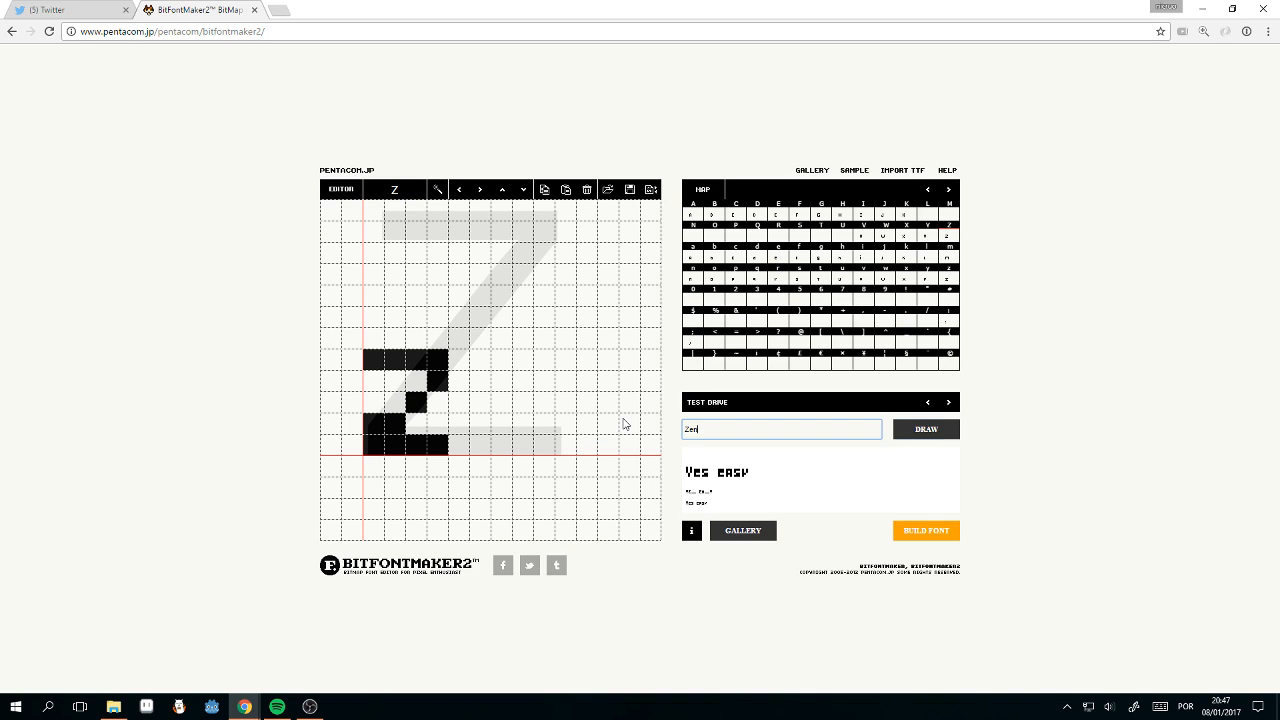
{"action": "key", "text": "Tab"}
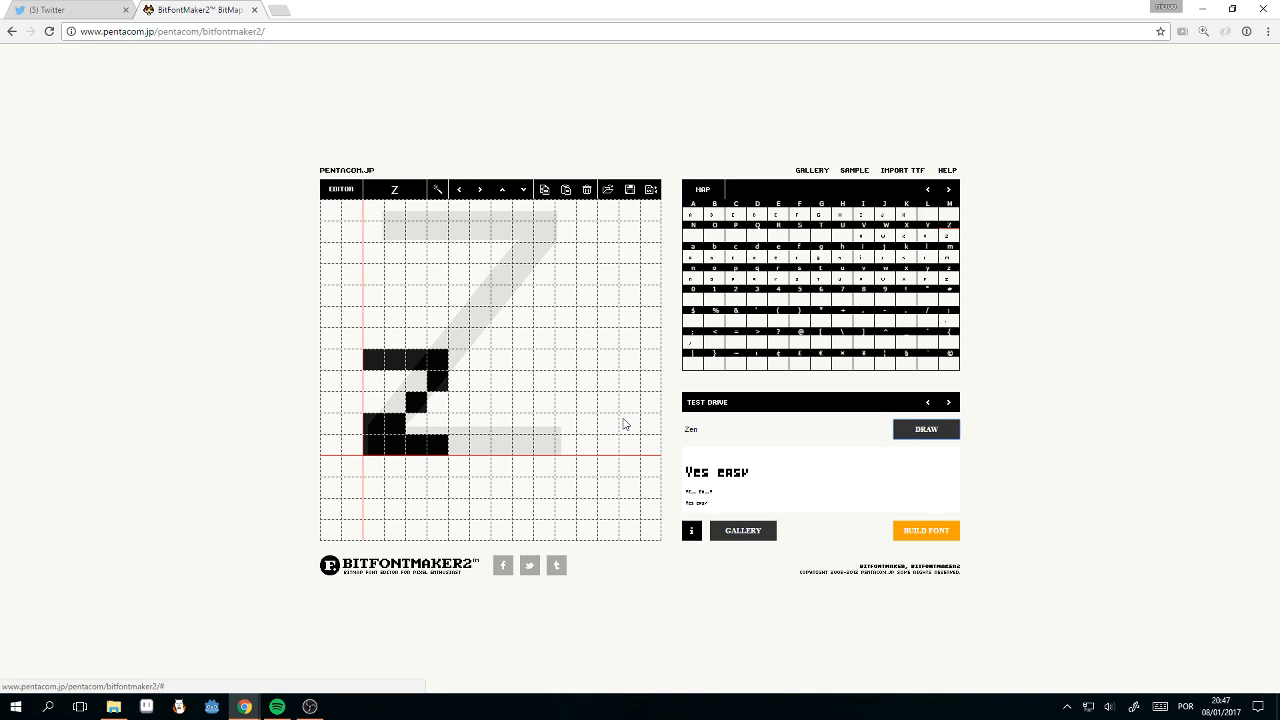
{"action": "key", "text": "Return"}
Step: Shift the uppercase Z's diagonal one pixel left and shorten both horizontal strokes to three pixels
{"action": "left_click", "coordinate": [378, 428]}
{"action": "left_click", "coordinate": [432, 384]}
{"action": "left_click", "coordinate": [430, 382]}
{"action": "left_click", "coordinate": [419, 381]}
{"action": "left_click_drag", "start_coordinate": [377, 425], "coordinate": [375, 446]}
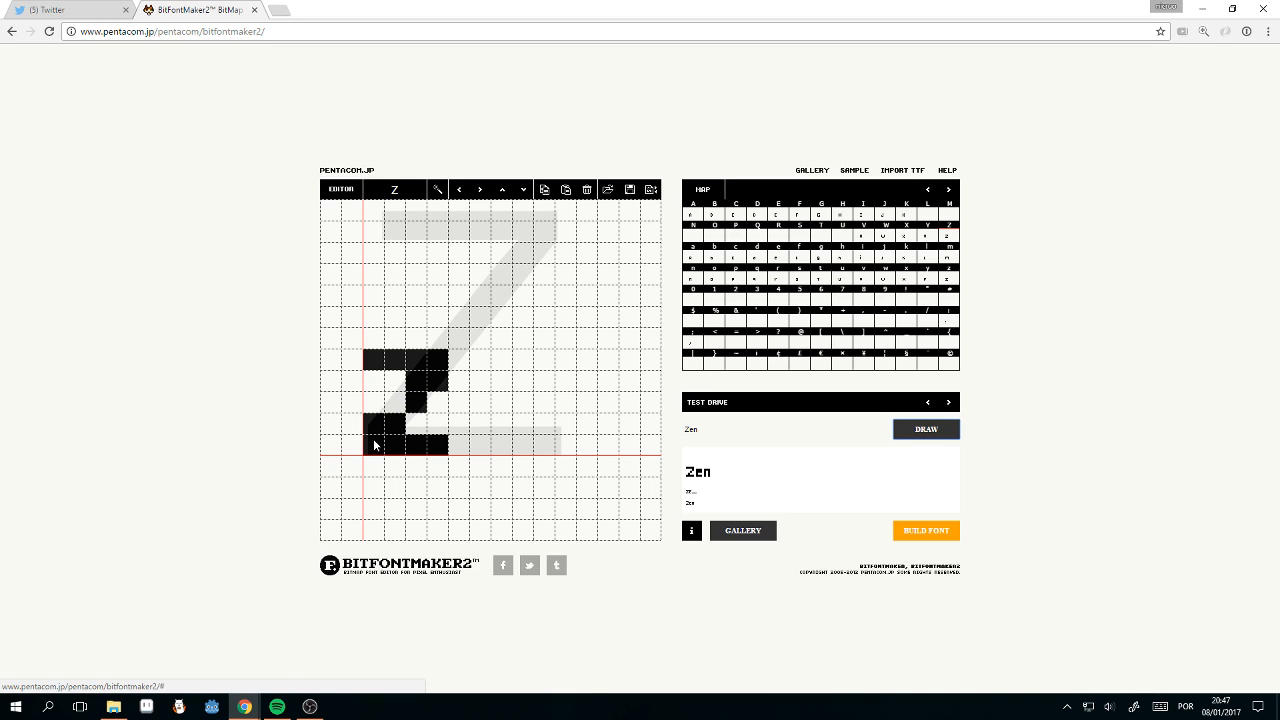
{"action": "left_click", "coordinate": [395, 403]}
{"action": "left_click", "coordinate": [414, 405]}
{"action": "left_click", "coordinate": [437, 382]}
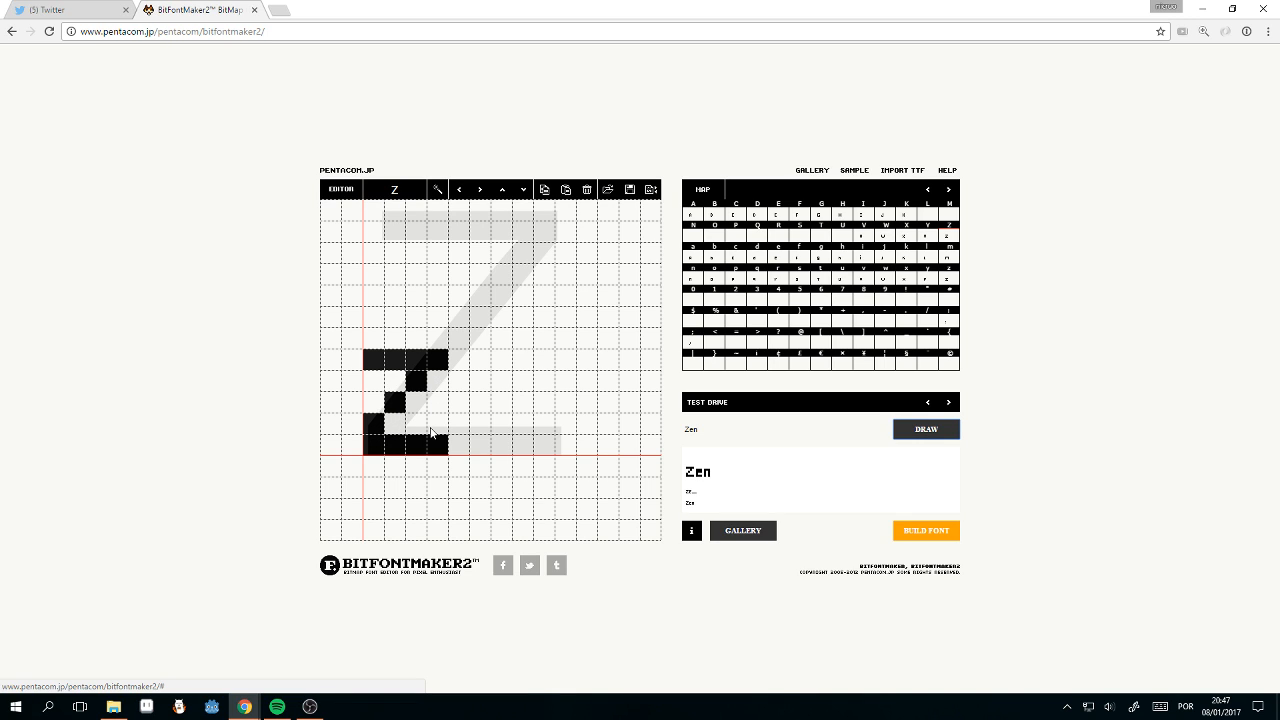
{"action": "left_click", "coordinate": [437, 364]}
{"action": "left_click", "coordinate": [441, 440]}
Step: Preview "Zen zen" to compare the uppercase Z with the lowercase z
{"action": "left_click", "coordinate": [719, 429]}
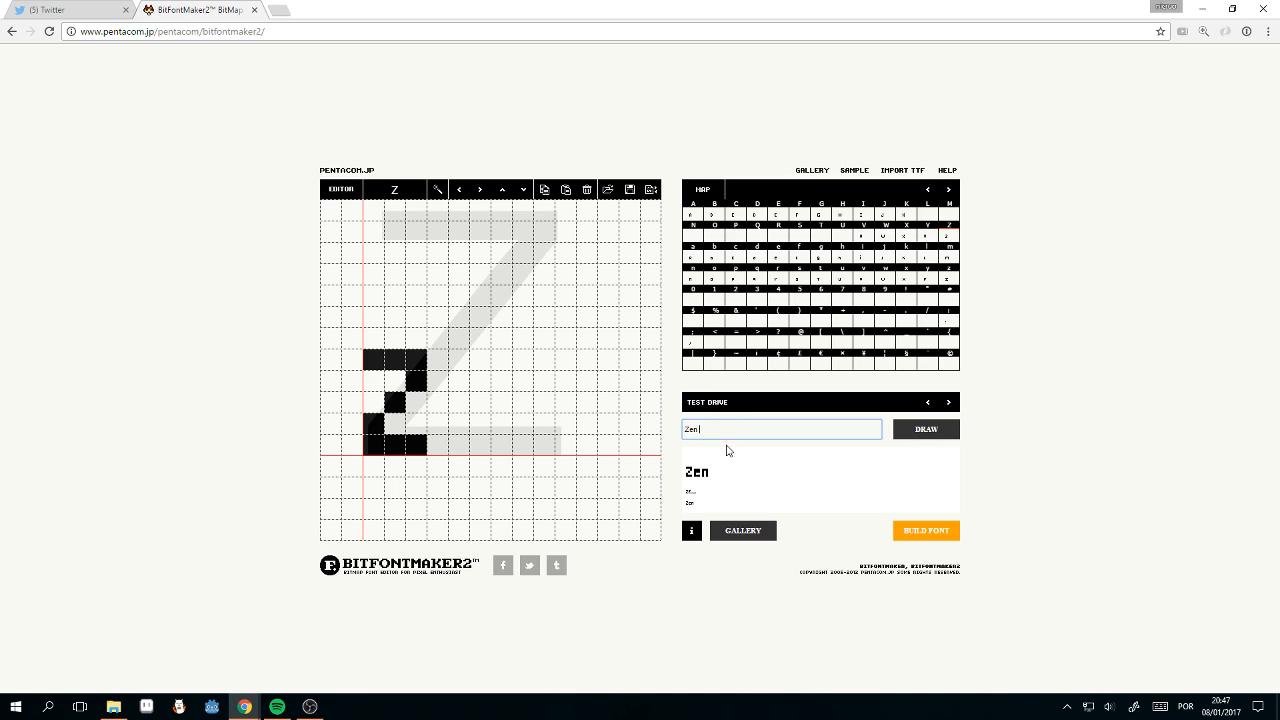
{"action": "key", "text": "Tab"}
{"action": "key", "text": "Return"}
Step: Open the uppercase O for editing and preview "Open" in the test drive
{"action": "left_click", "coordinate": [717, 237]}
{"action": "left_click_drag", "start_coordinate": [731, 440], "coordinate": [671, 420]}
{"action": "left_click", "coordinate": [751, 430]}
{"action": "type", "text": "Op"}
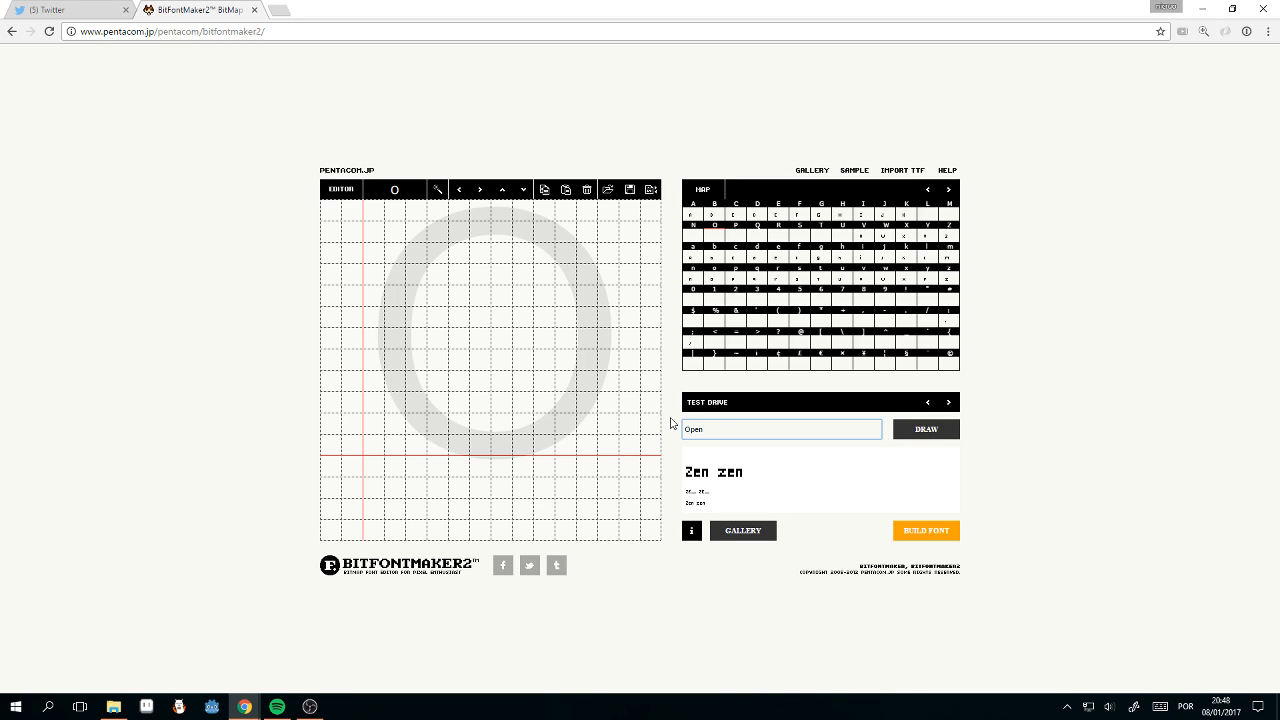
{"action": "left_click", "coordinate": [926, 429]}
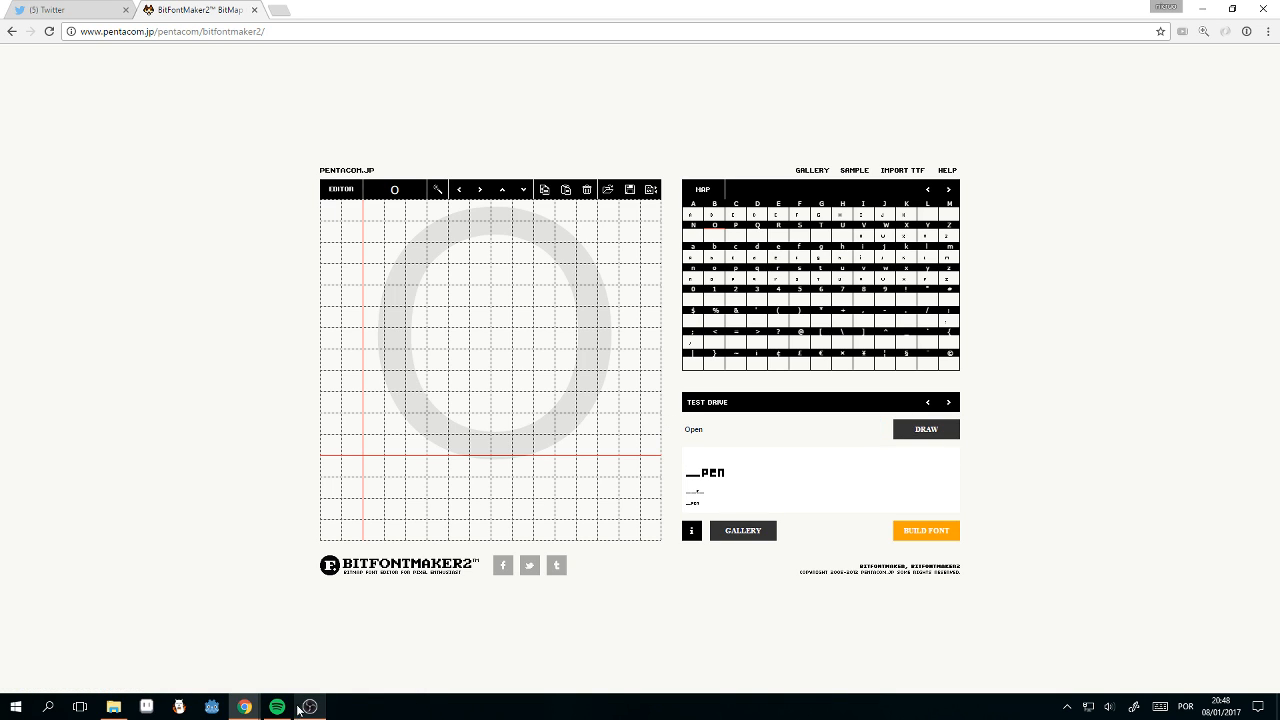
Step: Skip to the next song in Spotify
{"action": "mouse_move", "coordinate": [289, 711]}
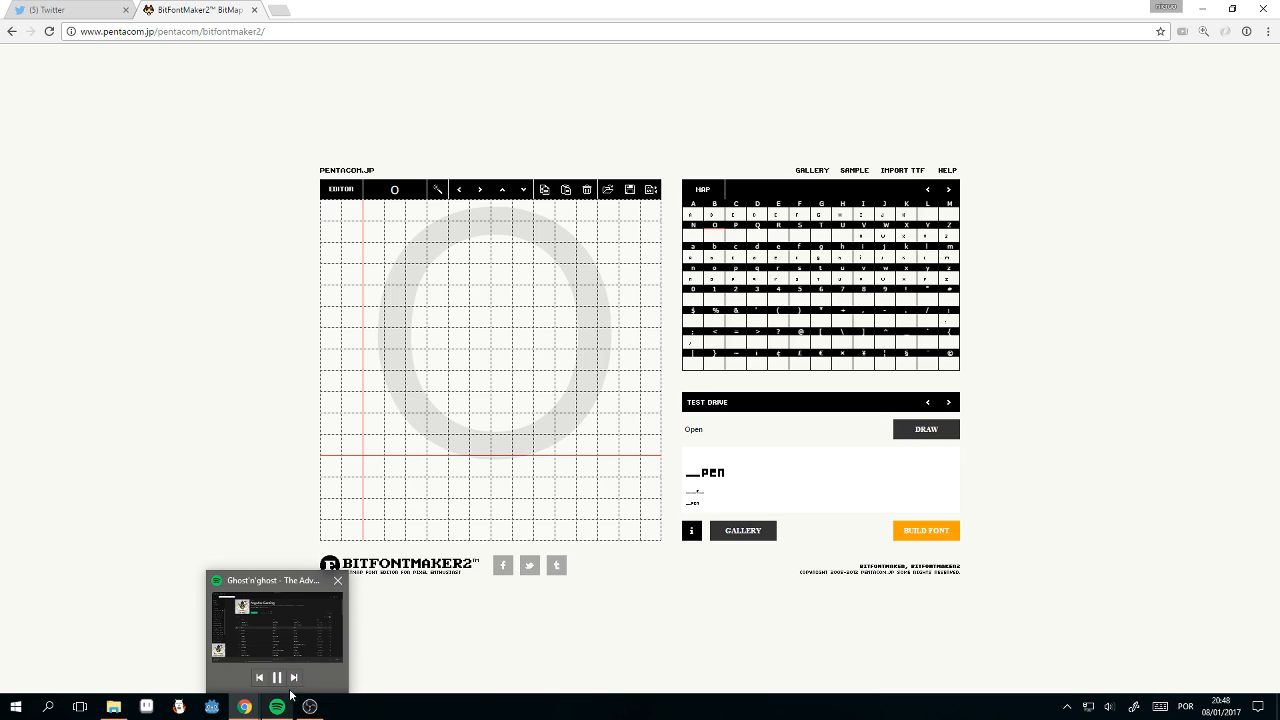
{"action": "left_click", "coordinate": [294, 679]}
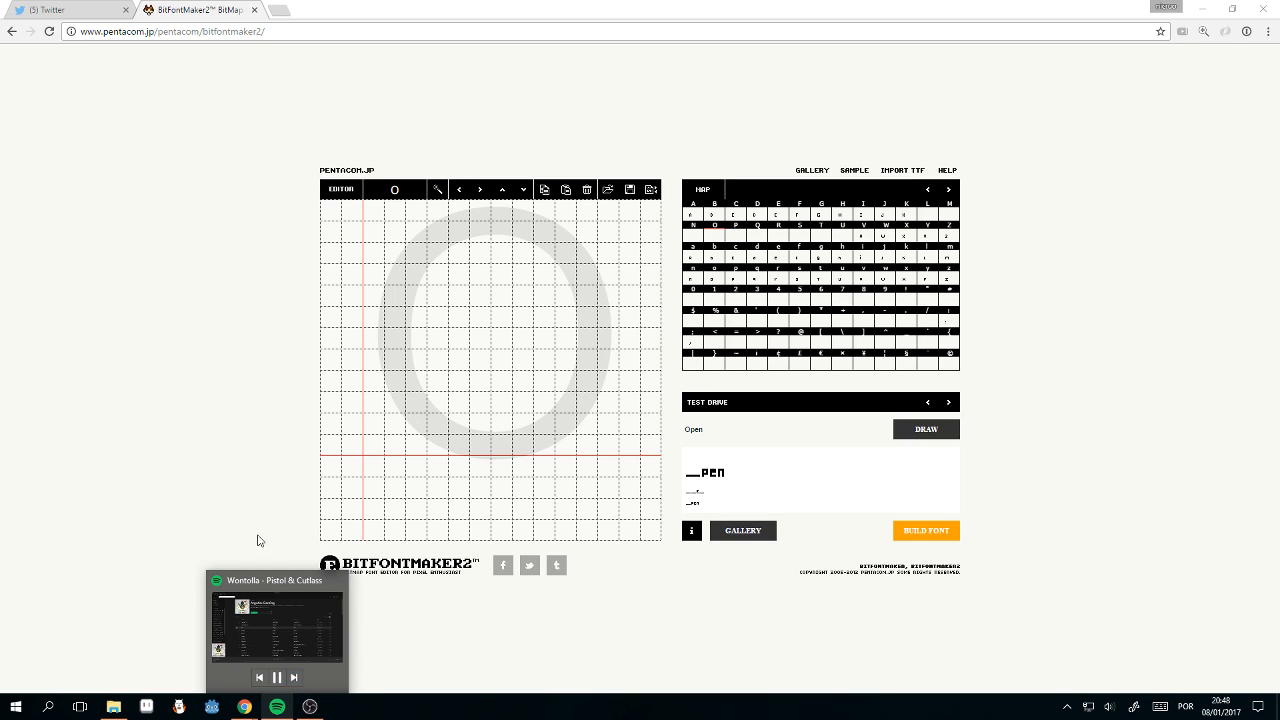
Step: Draw the uppercase O as a hollow rectangle three pixels wide and five pixels high on the baseline
{"action": "mouse_move", "coordinate": [366, 443]}
{"action": "left_mouse_down"}
{"action": "mouse_move", "coordinate": [422, 447]}
{"action": "mouse_move", "coordinate": [413, 372]}
{"action": "mouse_move", "coordinate": [373, 363]}
{"action": "mouse_move", "coordinate": [375, 430]}
{"action": "left_mouse_up"}
{"action": "left_click", "coordinate": [420, 445]}
{"action": "left_click", "coordinate": [418, 446]}
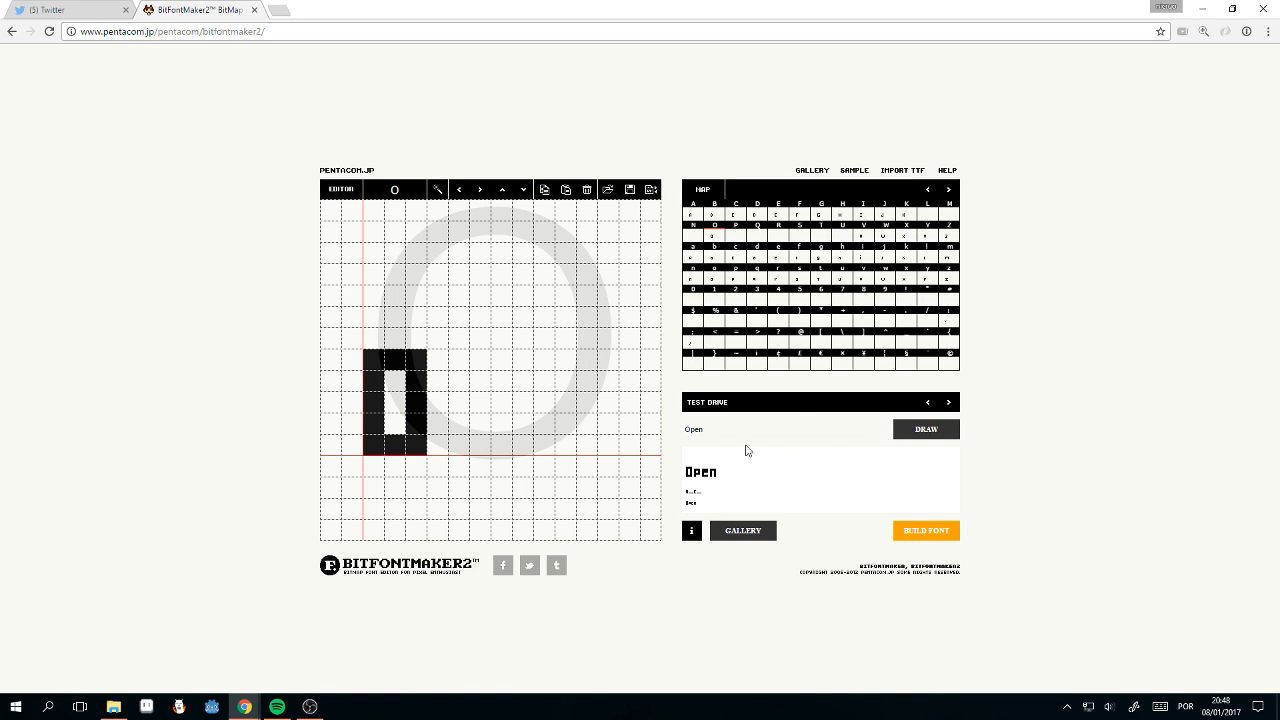
Step: Try a rounded uppercase O by erasing its four corner pixels
{"action": "left_click", "coordinate": [422, 450]}
{"action": "left_click", "coordinate": [418, 360]}
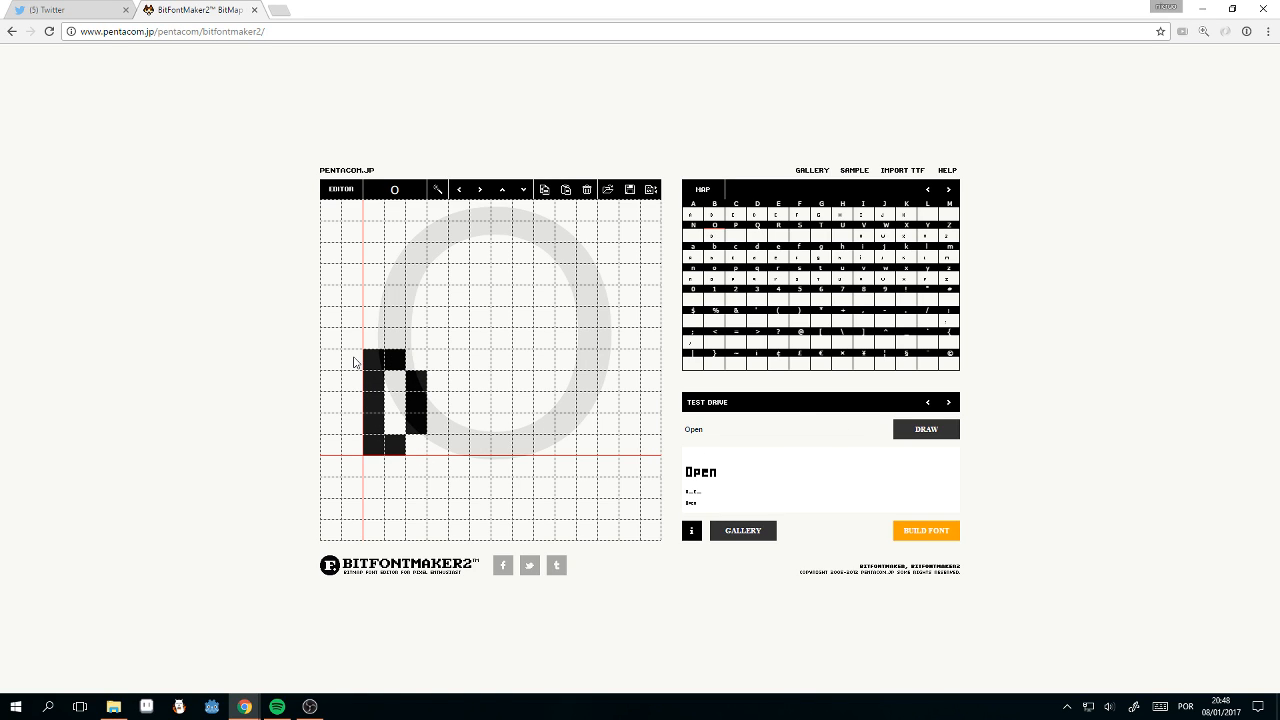
{"action": "left_click", "coordinate": [373, 360]}
{"action": "left_click", "coordinate": [373, 445]}
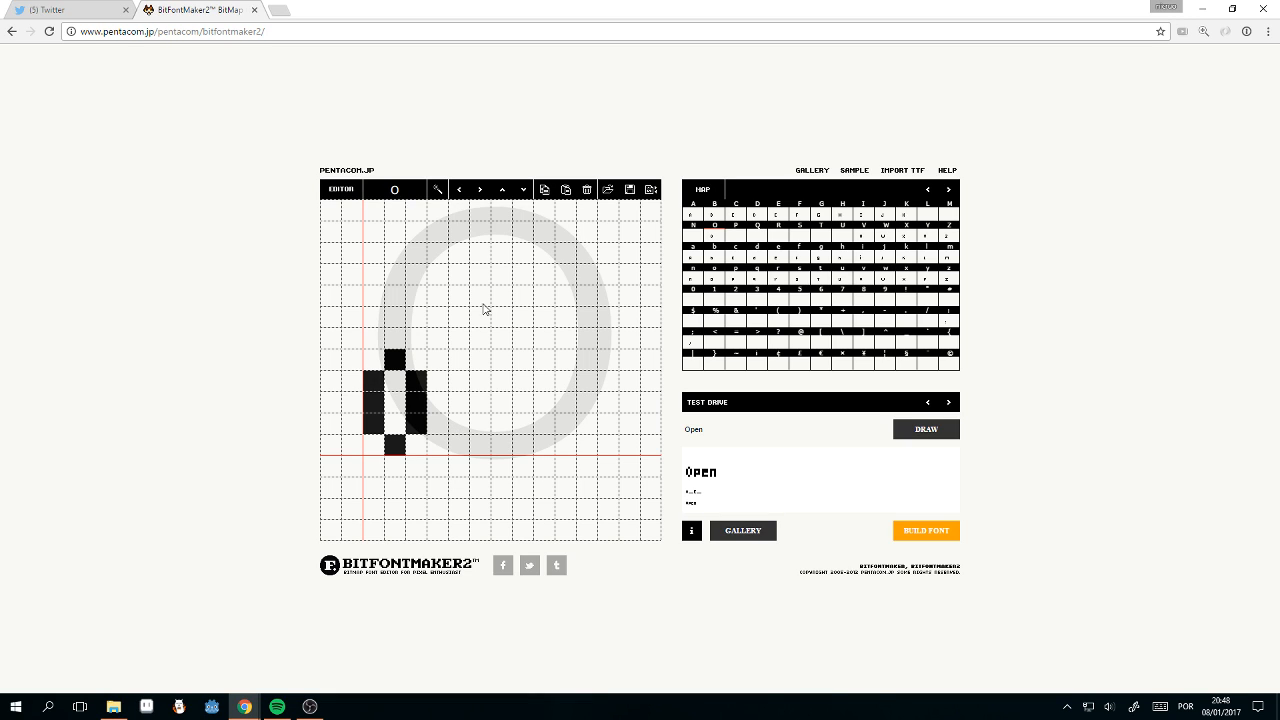
Step: Restore the four corner pixels of the uppercase O
{"action": "left_click", "coordinate": [416, 359]}
{"action": "left_click", "coordinate": [373, 359]}
{"action": "left_click", "coordinate": [373, 445]}
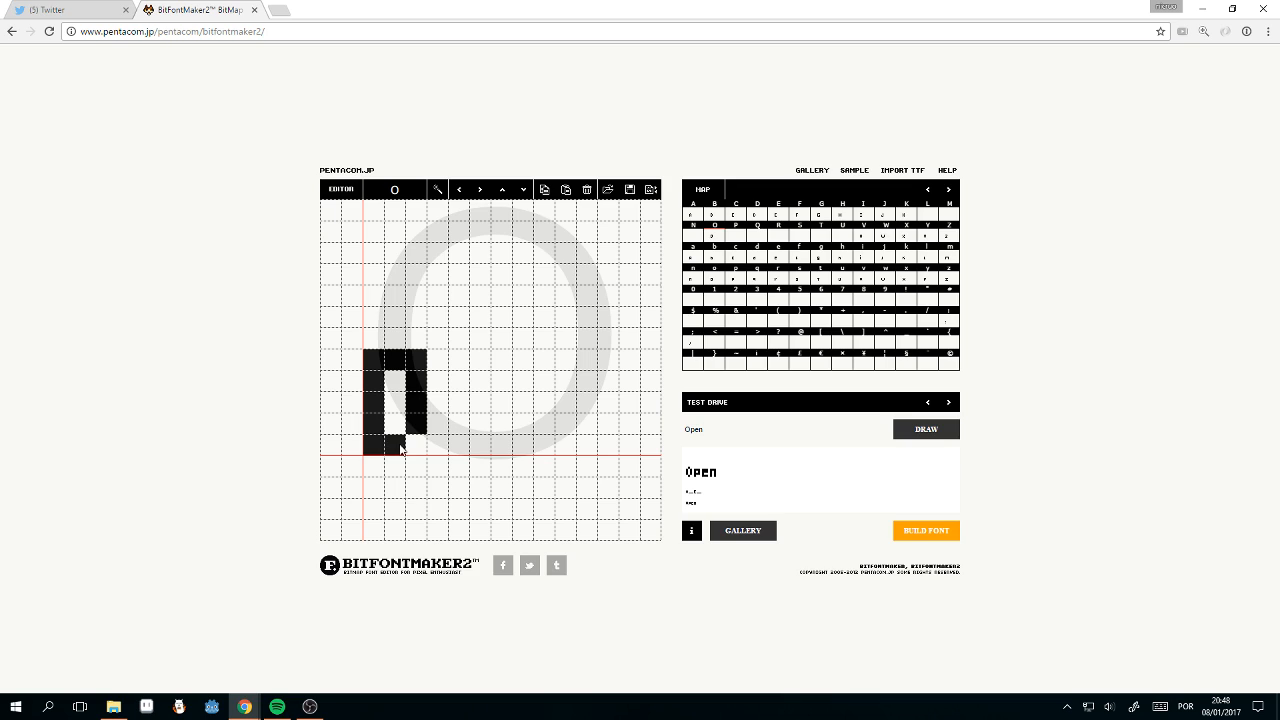
{"action": "left_click", "coordinate": [414, 446]}
Step: Open the uppercase Q for editing and preview "Quit" in the test drive
{"action": "left_click", "coordinate": [758, 238]}
{"action": "left_click", "coordinate": [709, 429]}
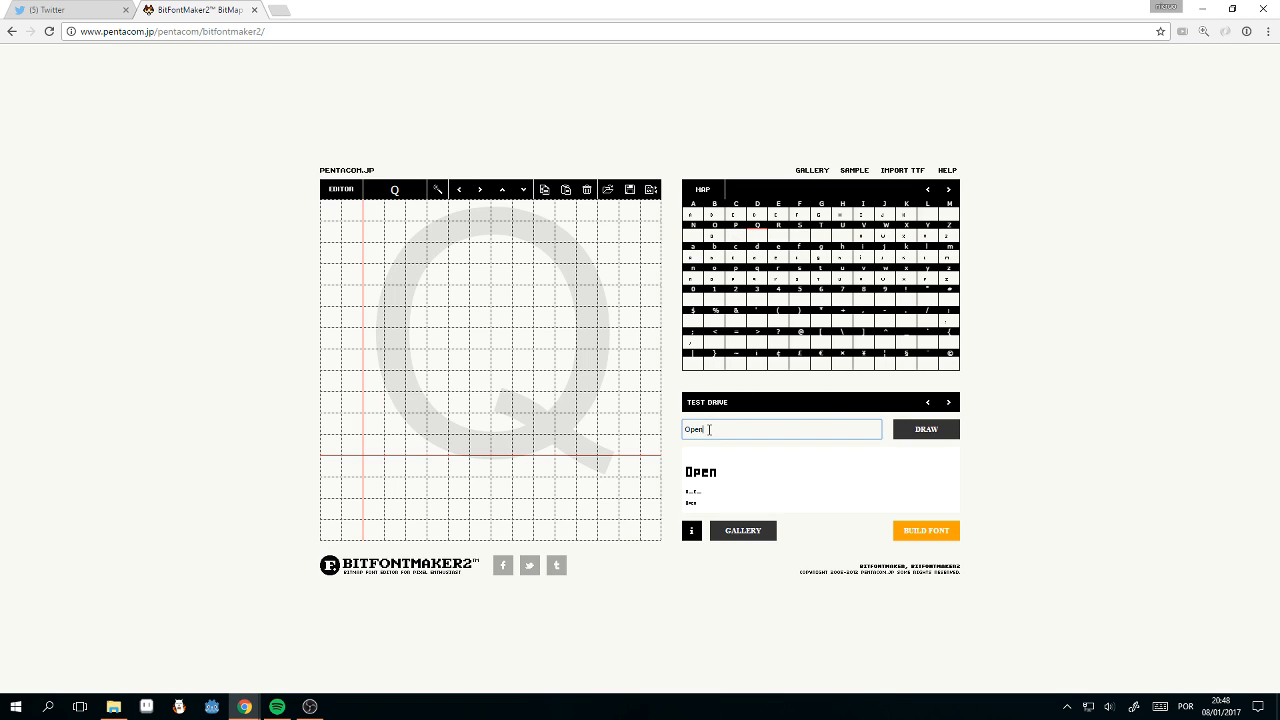
{"action": "key", "text": "ctrl+a"}
{"action": "type", "text": "Quit"}
{"action": "key", "text": "Tab"}
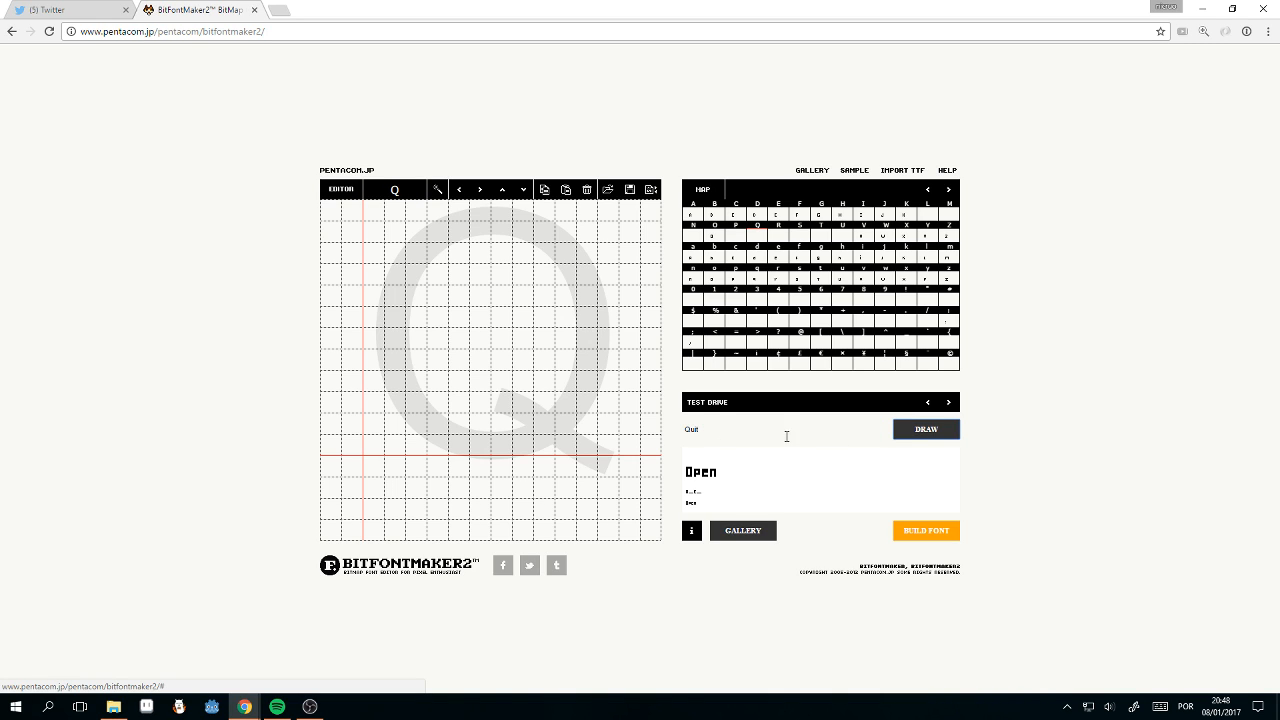
{"action": "left_click", "coordinate": [926, 429]}
Step: Draw the uppercase Q as a hollow box four pixels wide and five high, with one tail pixel inside its lower-right corner
{"action": "mouse_move", "coordinate": [376, 447]}
{"action": "left_mouse_down"}
{"action": "mouse_move", "coordinate": [434, 446]}
{"action": "mouse_move", "coordinate": [432, 376]}
{"action": "mouse_move", "coordinate": [412, 360]}
{"action": "mouse_move", "coordinate": [374, 374]}
{"action": "mouse_move", "coordinate": [372, 426]}
{"action": "mouse_move", "coordinate": [421, 440]}
{"action": "mouse_move", "coordinate": [416, 422]}
{"action": "left_mouse_up"}
{"action": "left_click", "coordinate": [427, 444]}
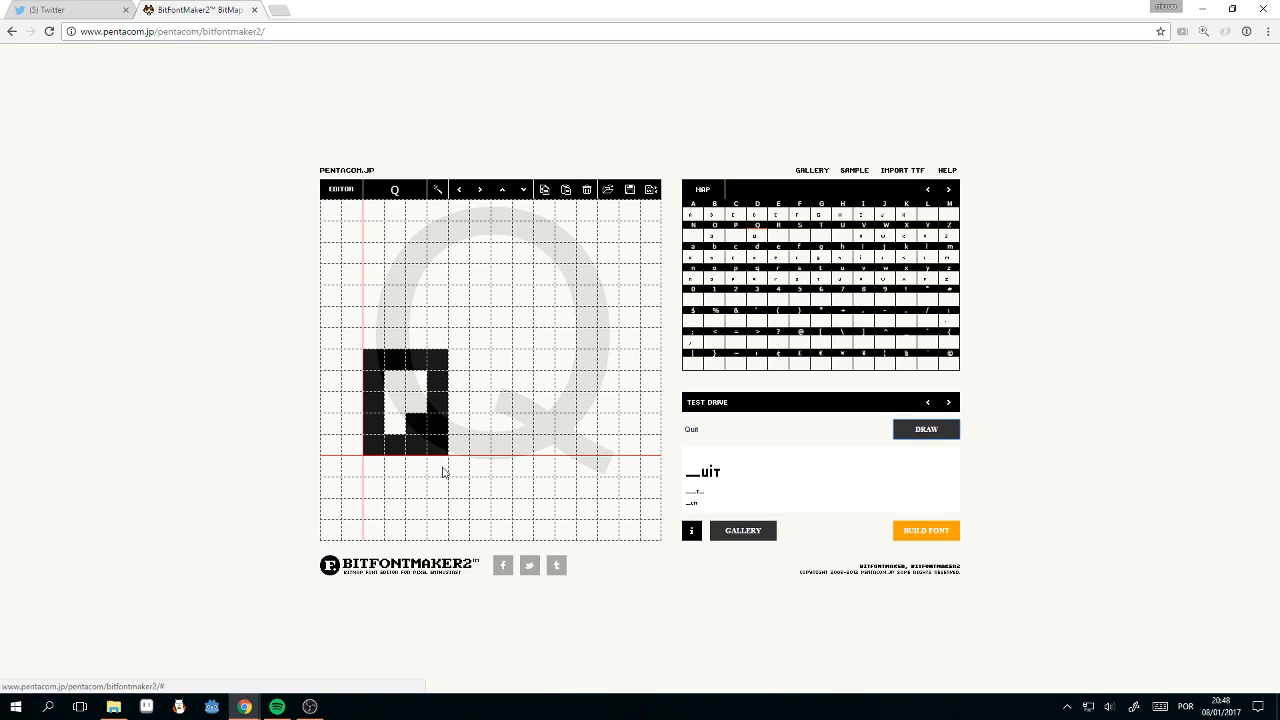
Step: Try a Q tail below the baseline, adding a pixel under the lower-right corner and erasing the corner pixel
{"action": "left_click", "coordinate": [443, 471]}
{"action": "left_click", "coordinate": [458, 466]}
{"action": "left_click", "coordinate": [437, 466]}
{"action": "left_click", "coordinate": [460, 468]}
{"action": "left_click", "coordinate": [434, 468]}
{"action": "left_click", "coordinate": [437, 446]}
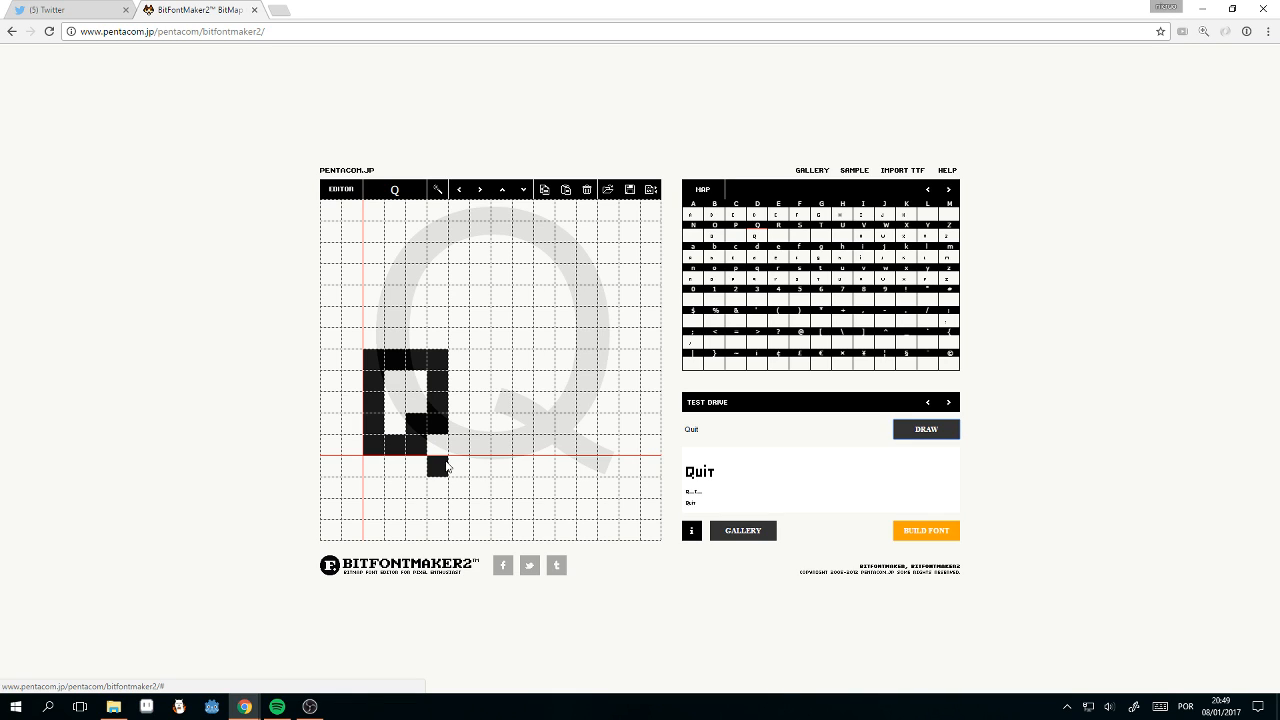
Step: Form a diagonal Q tail by filling the lower-right corner and erasing its two neighbouring edge pixels and the pixel below the baseline
{"action": "left_click", "coordinate": [437, 450]}
{"action": "left_click", "coordinate": [418, 450]}
{"action": "left_click", "coordinate": [437, 428]}
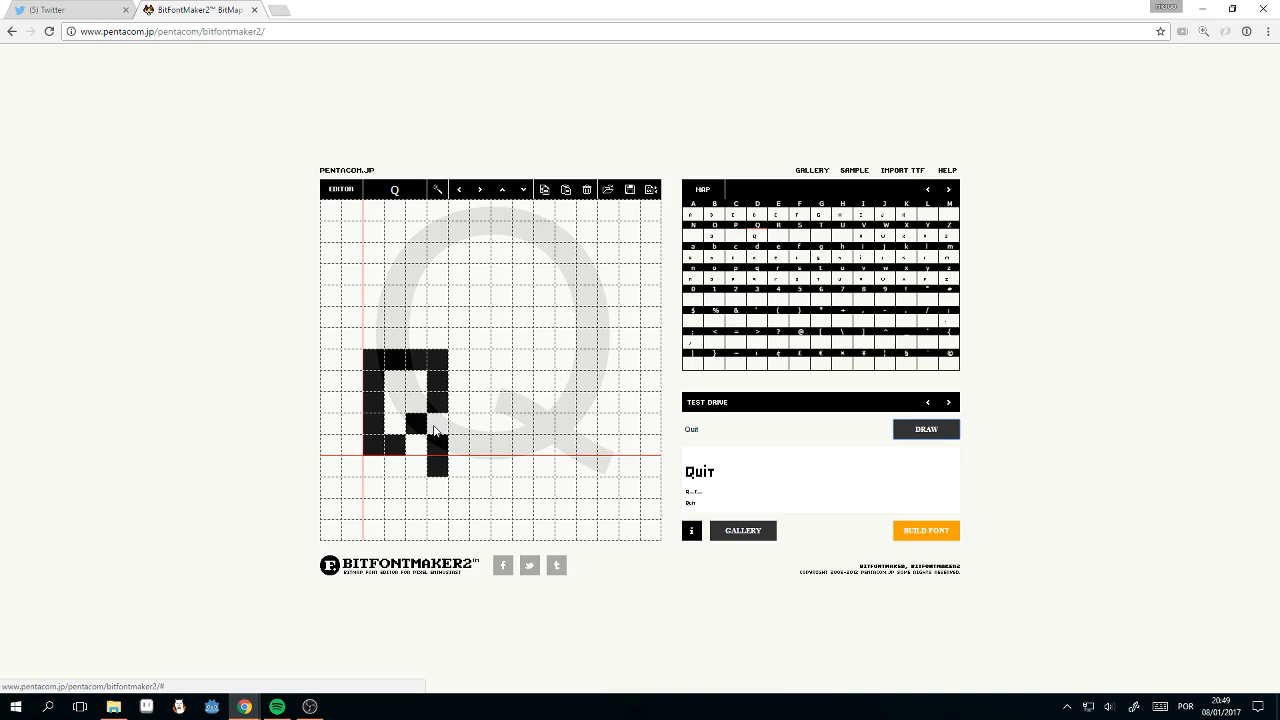
{"action": "left_click", "coordinate": [437, 470]}
Step: Open the uppercase P for editing and preview "Pause" in the test drive
{"action": "left_click", "coordinate": [737, 236]}
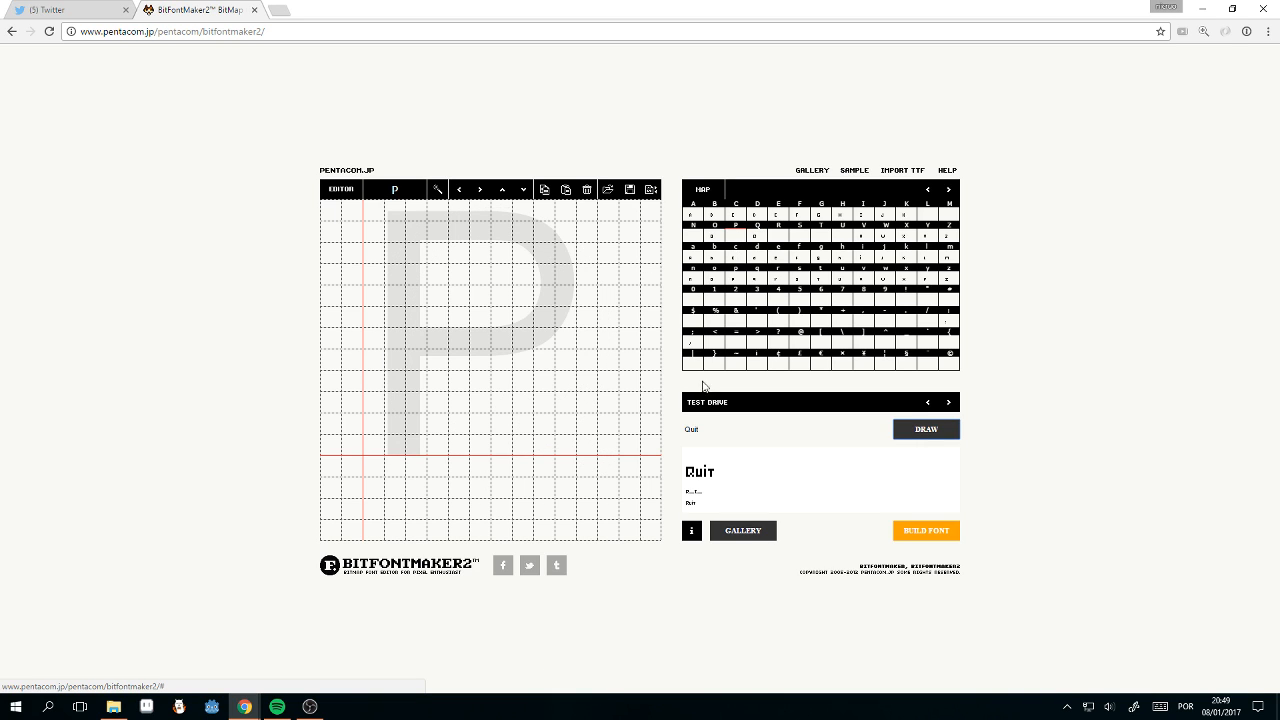
{"action": "left_click", "coordinate": [757, 429]}
{"action": "key", "text": "ctrl+a"}
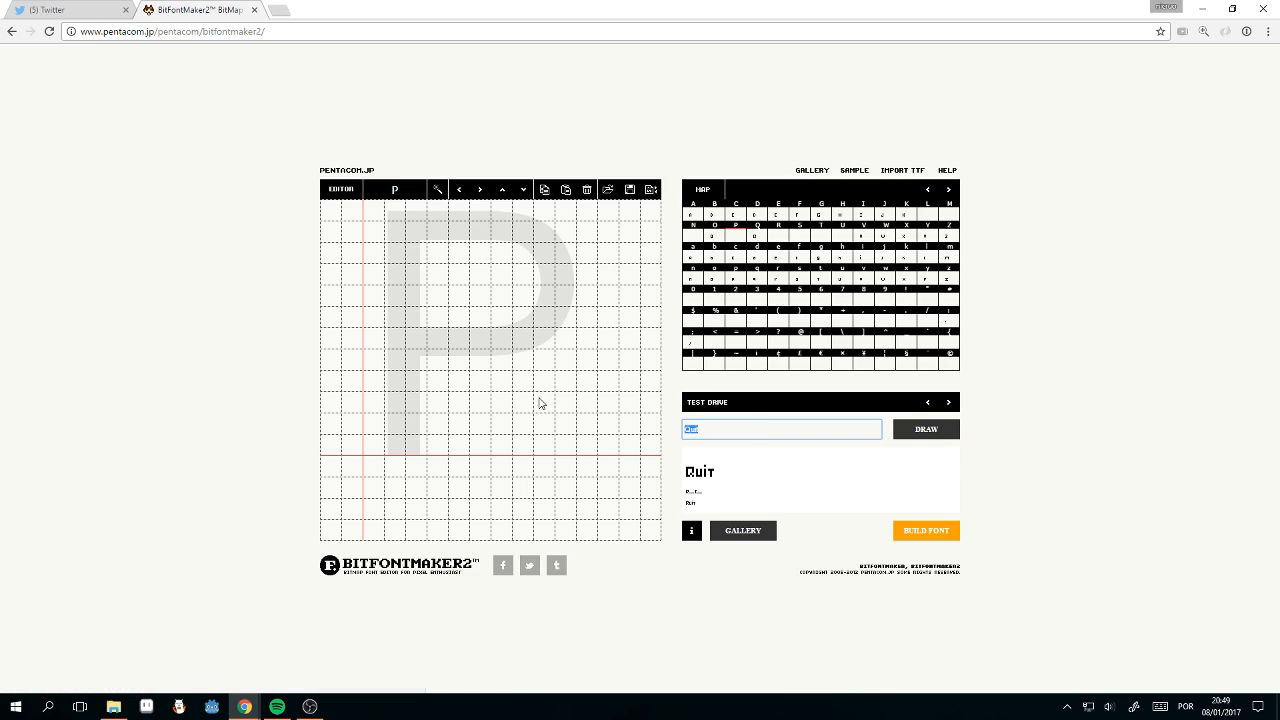
{"action": "key", "text": "Tab"}
{"action": "key", "text": "Return"}
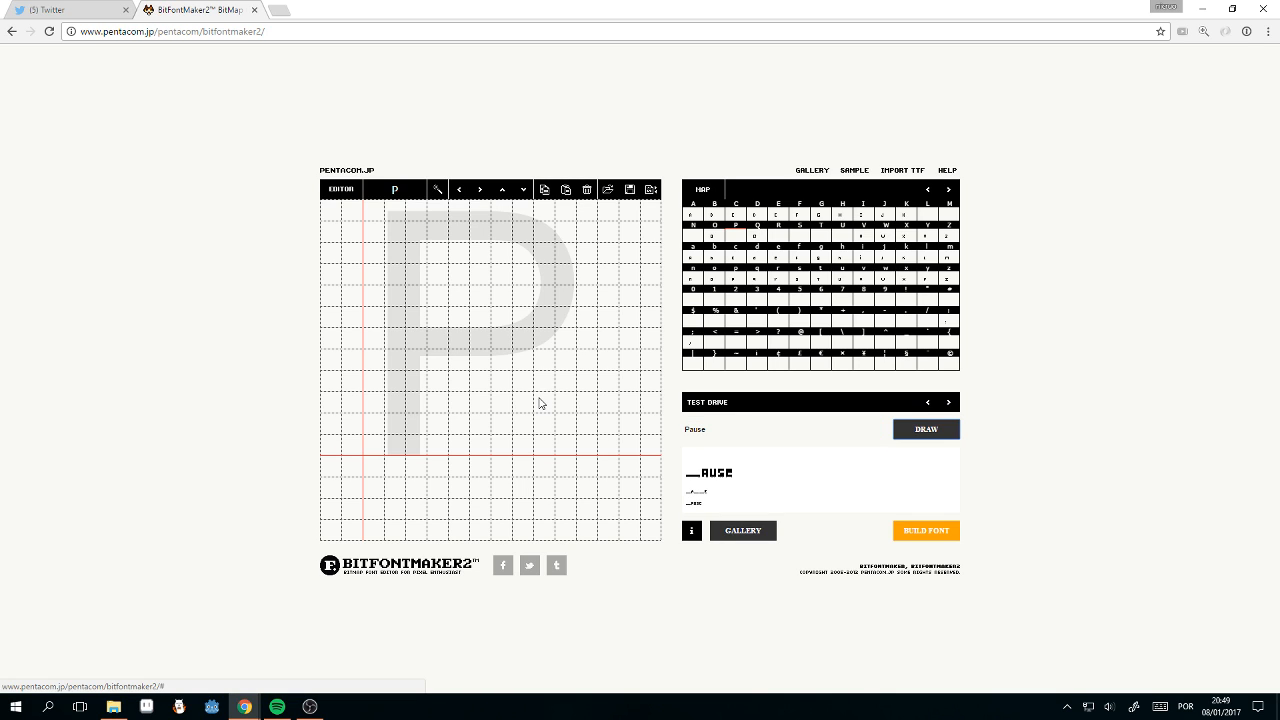
Step: Draw the uppercase P with a five-pixel stem and a three-by-three-pixel hollow bowl, and preview "Pause please"
{"action": "mouse_move", "coordinate": [380, 446]}
{"action": "left_mouse_down"}
{"action": "mouse_move", "coordinate": [376, 342]}
{"action": "mouse_move", "coordinate": [414, 364]}
{"action": "mouse_move", "coordinate": [396, 404]}
{"action": "left_mouse_up"}
{"action": "left_click", "coordinate": [375, 342]}
{"action": "left_click", "coordinate": [374, 361]}
{"action": "left_click", "coordinate": [723, 428]}
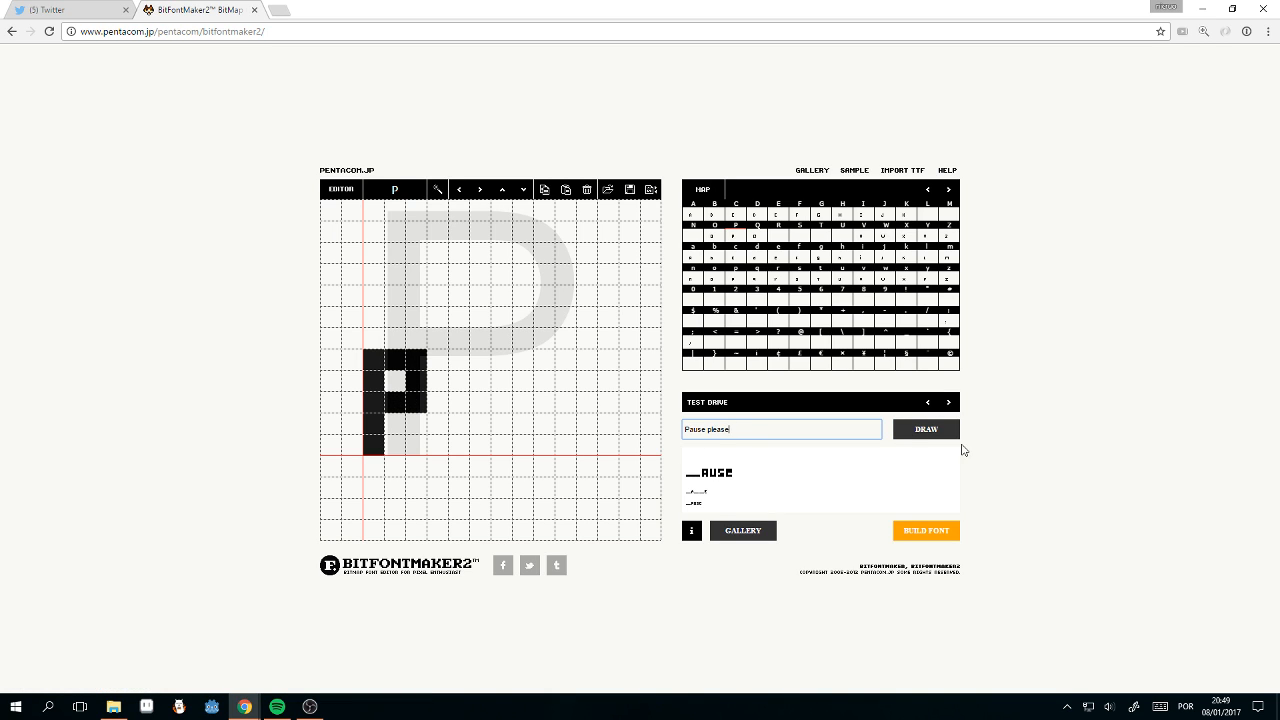
{"action": "left_click", "coordinate": [923, 438]}
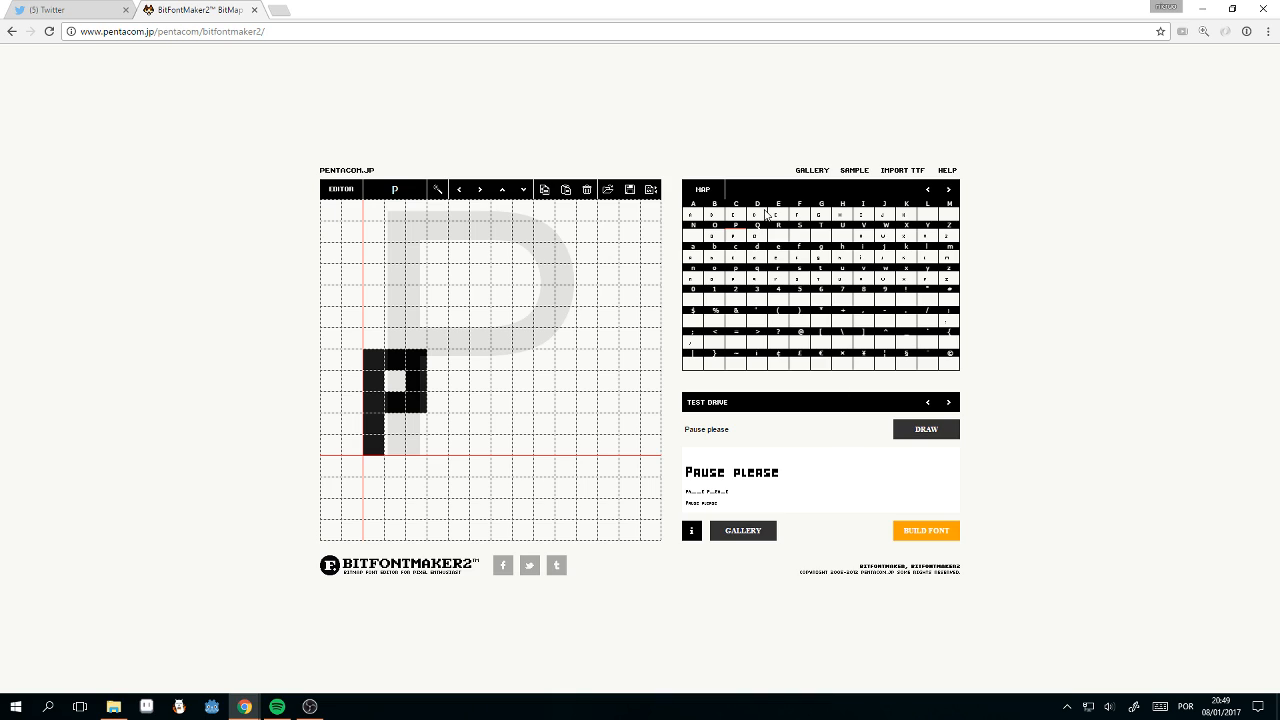
Step: Open the uppercase R for editing and preview "Reseter" in the test drive
{"action": "left_click", "coordinate": [785, 241]}
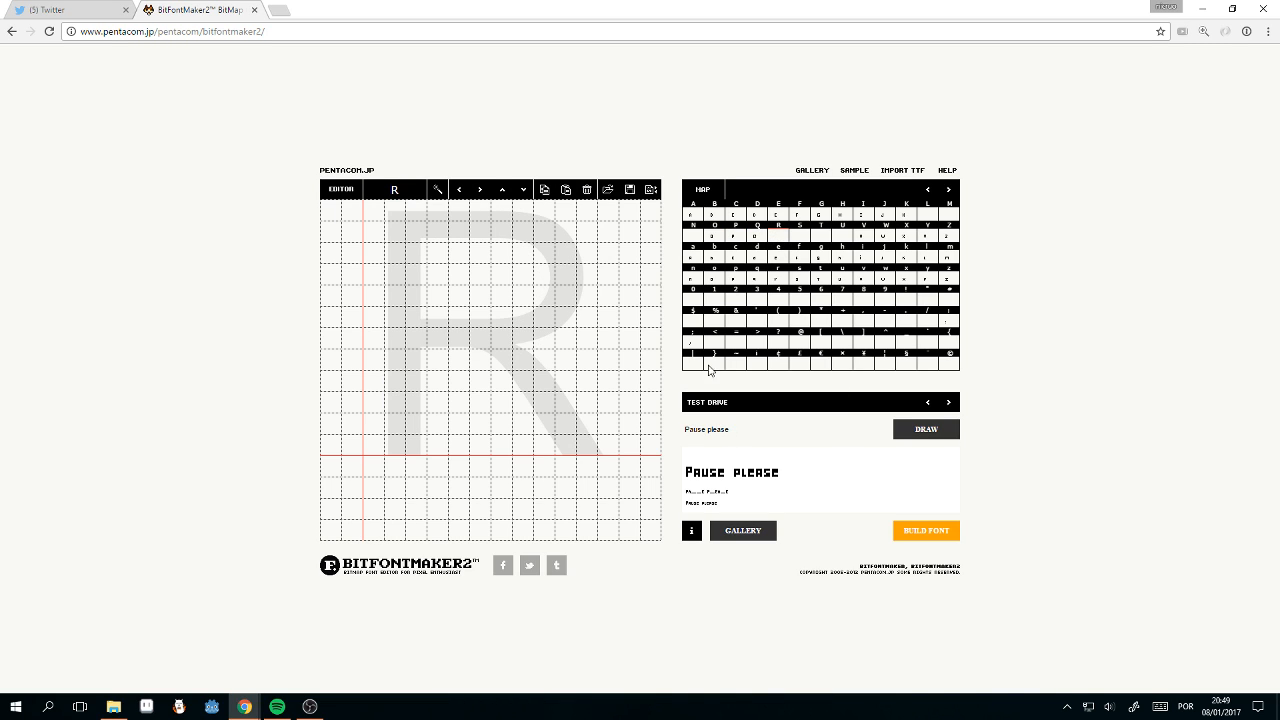
{"action": "left_click_drag", "start_coordinate": [741, 431], "coordinate": [541, 424]}
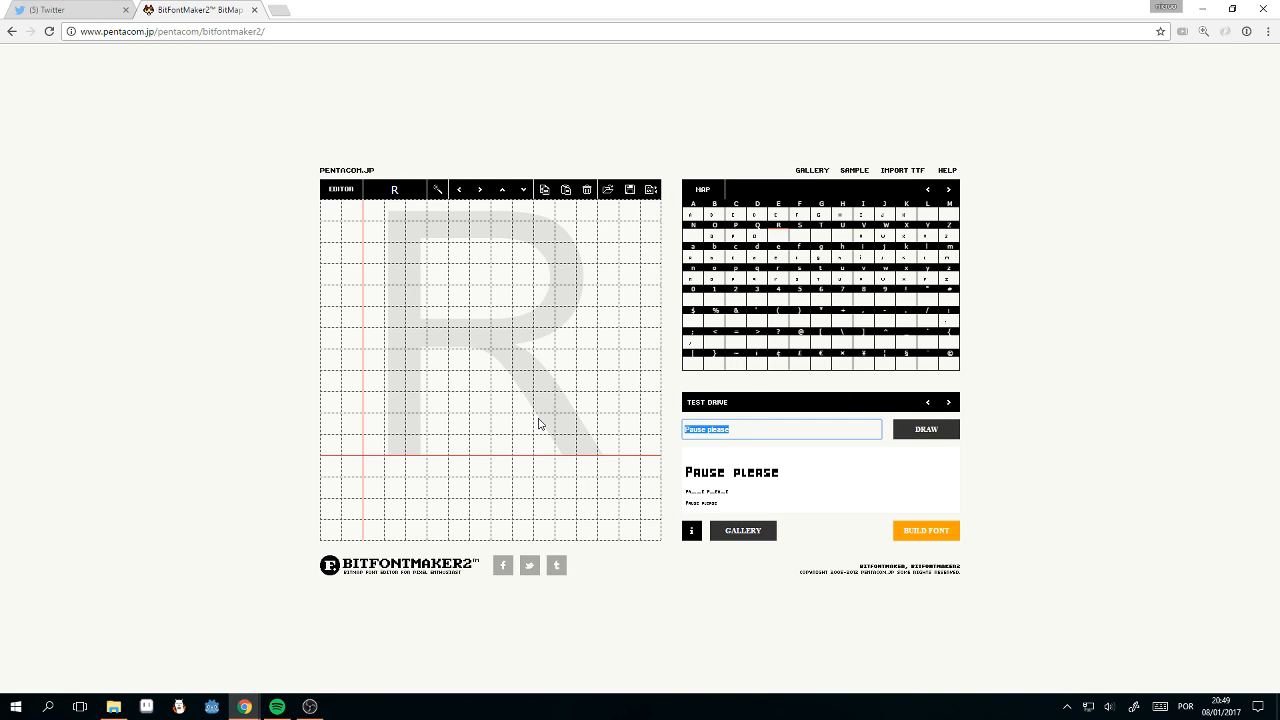
{"action": "type", "text": "Reseter"}
{"action": "key", "text": "Tab"}
{"action": "key", "text": "Return"}
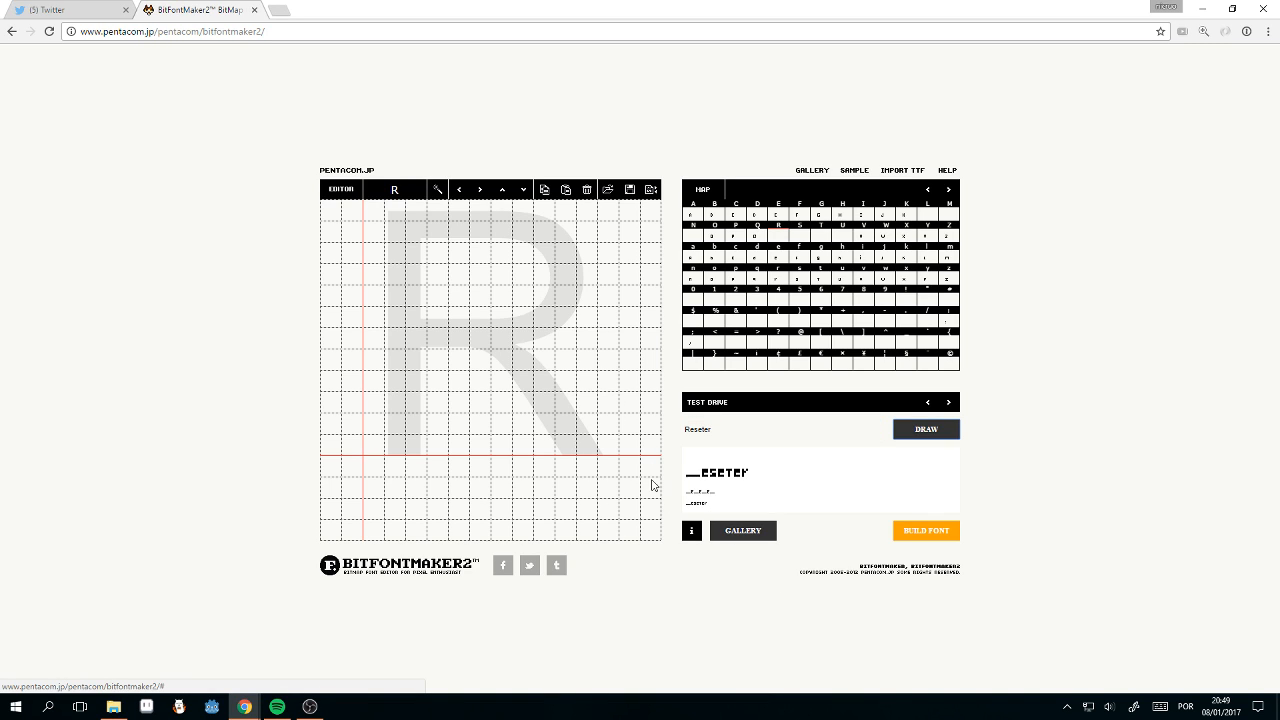
Step: Draw the uppercase R three pixels wide and five high, with a closed bowl and a straight right leg
{"action": "left_click_drag", "start_coordinate": [374, 446], "coordinate": [371, 363]}
{"action": "left_click_drag", "start_coordinate": [414, 405], "coordinate": [414, 362]}
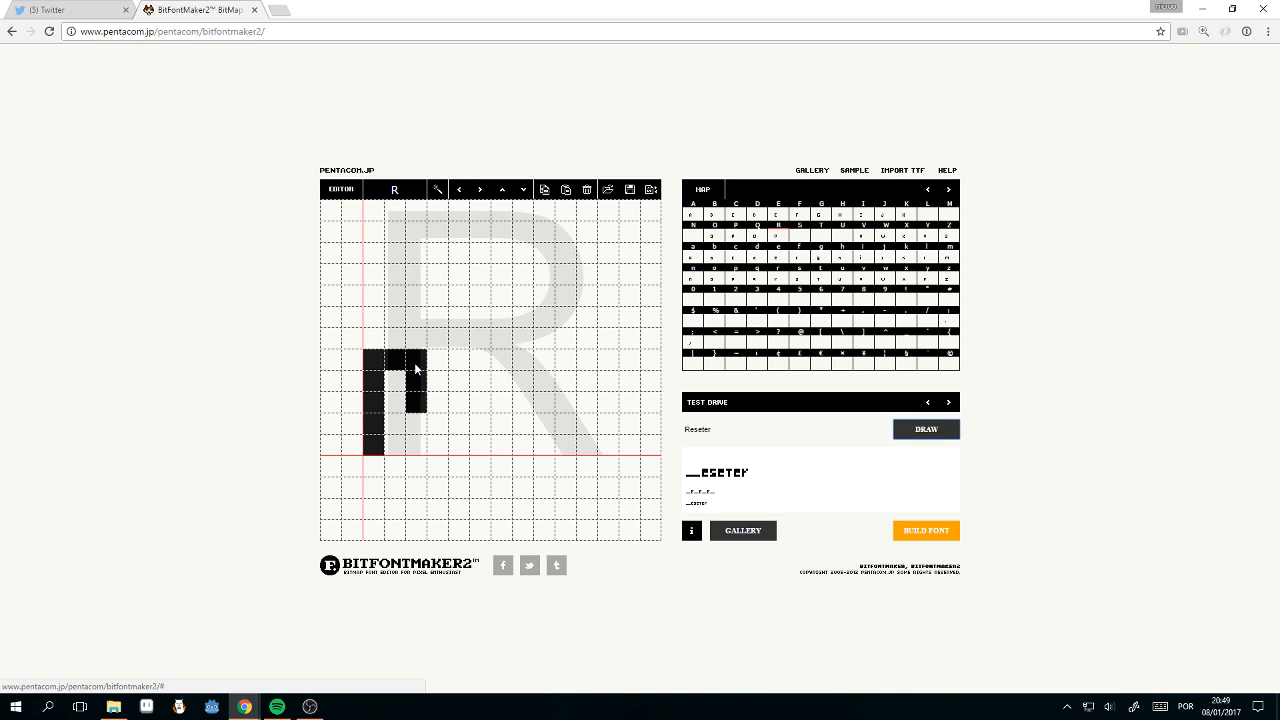
{"action": "left_click", "coordinate": [398, 403]}
{"action": "left_click", "coordinate": [416, 427]}
{"action": "left_click", "coordinate": [422, 442]}
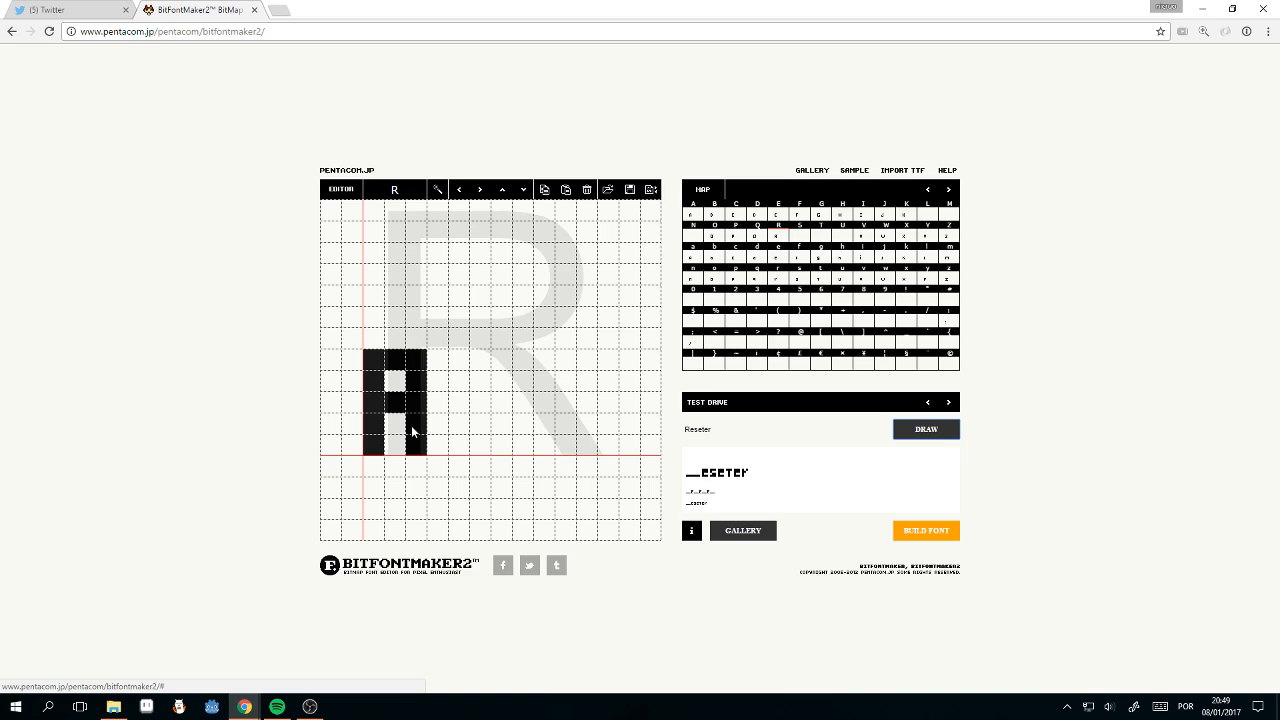
Step: Try different leg pixels for the R and notch its right side by erasing the pixel at the crossbar
{"action": "left_click", "coordinate": [395, 421]}
{"action": "left_click", "coordinate": [396, 424]}
{"action": "left_click", "coordinate": [409, 420]}
{"action": "left_click", "coordinate": [417, 405]}
{"action": "left_click", "coordinate": [417, 422]}
Step: Open the uppercase S for editing and preview "Save Tomorrow" in the test drive
{"action": "left_click", "coordinate": [803, 238]}
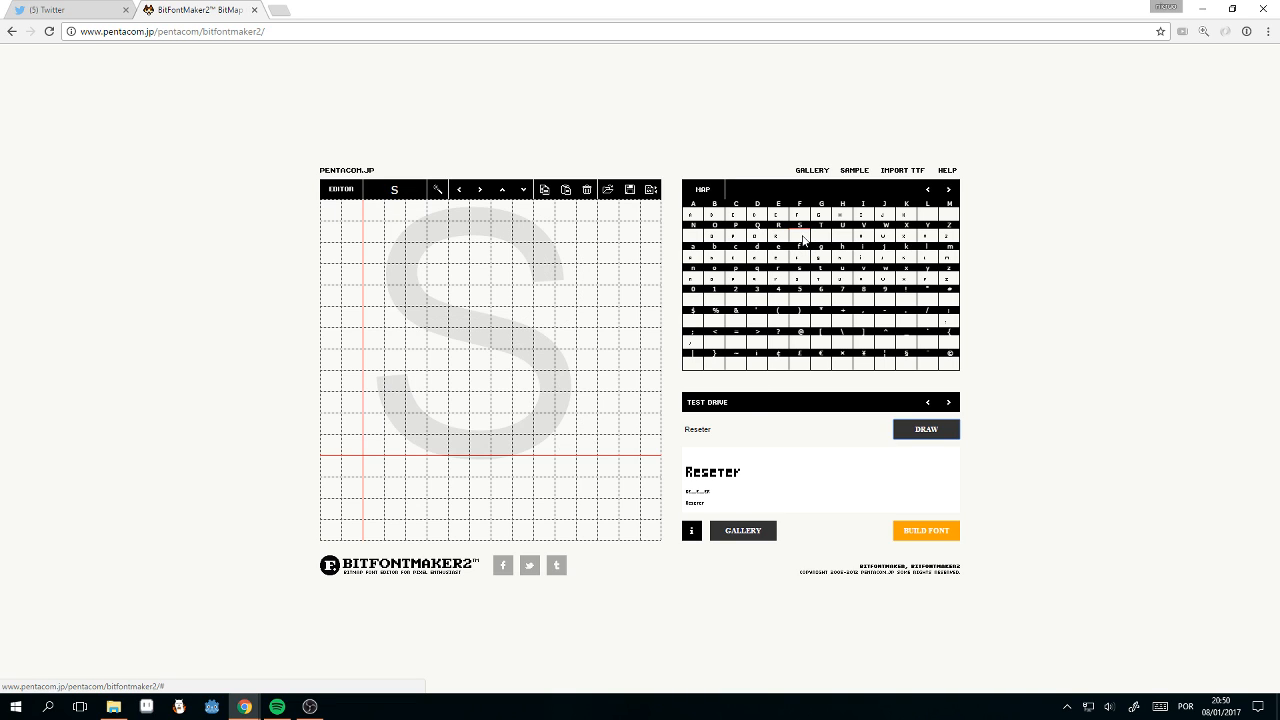
{"action": "left_click", "coordinate": [725, 429]}
{"action": "key", "text": "ctrl+a"}
{"action": "type", "text": "S"}
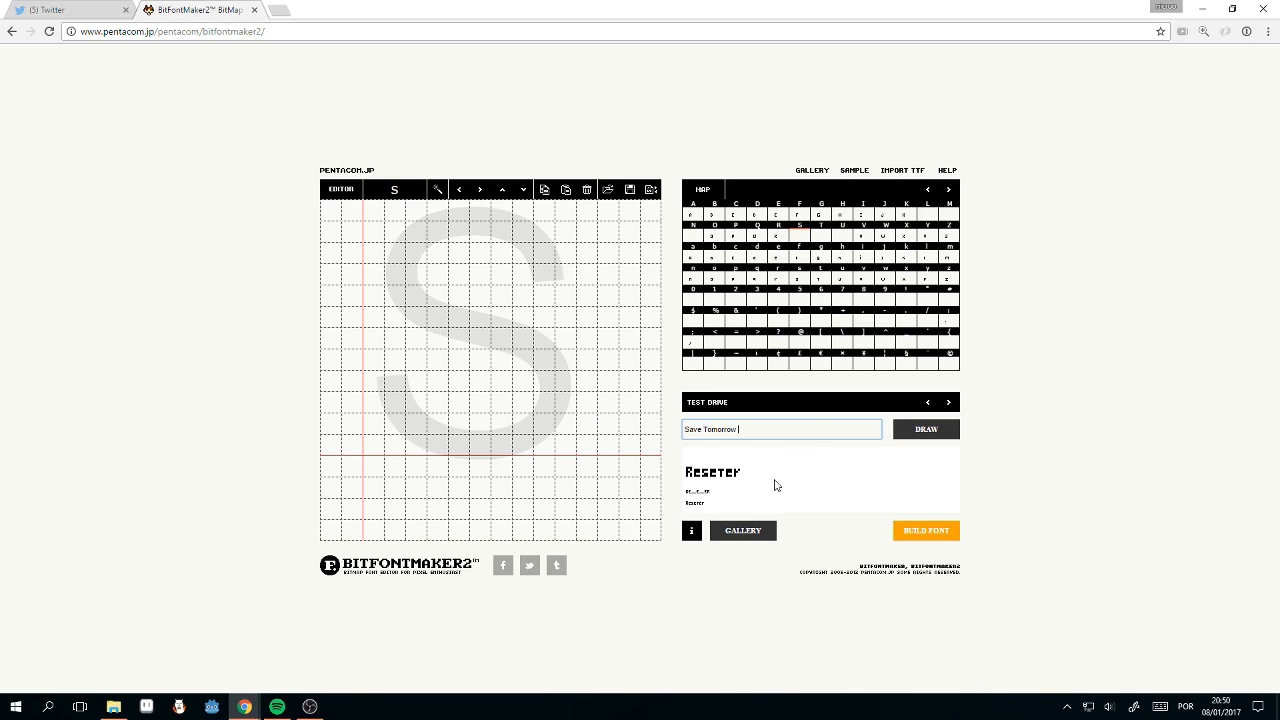
{"action": "left_click", "coordinate": [826, 446]}
{"action": "left_click", "coordinate": [908, 429]}
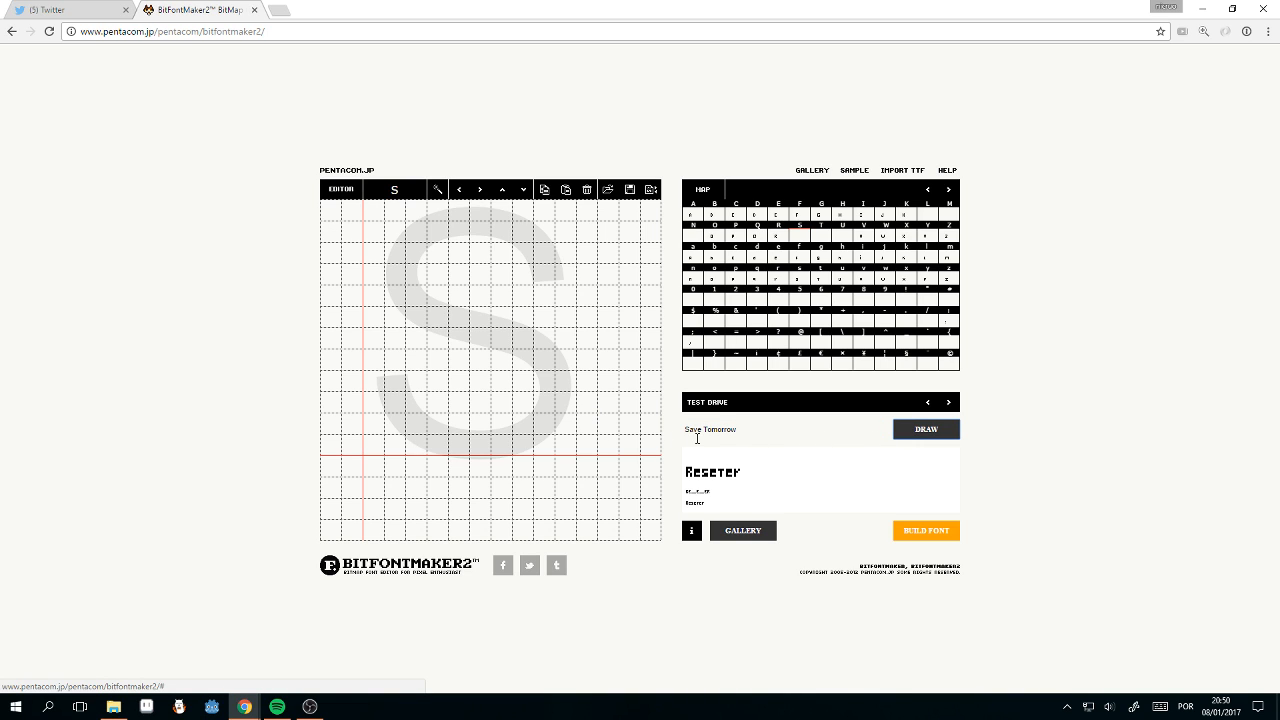
{"action": "left_click", "coordinate": [914, 435]}
Step: Draw the uppercase S three pixels wide and five high, rounding it by erasing its upper-left and lower-right corner pixels
{"action": "left_click", "coordinate": [377, 442]}
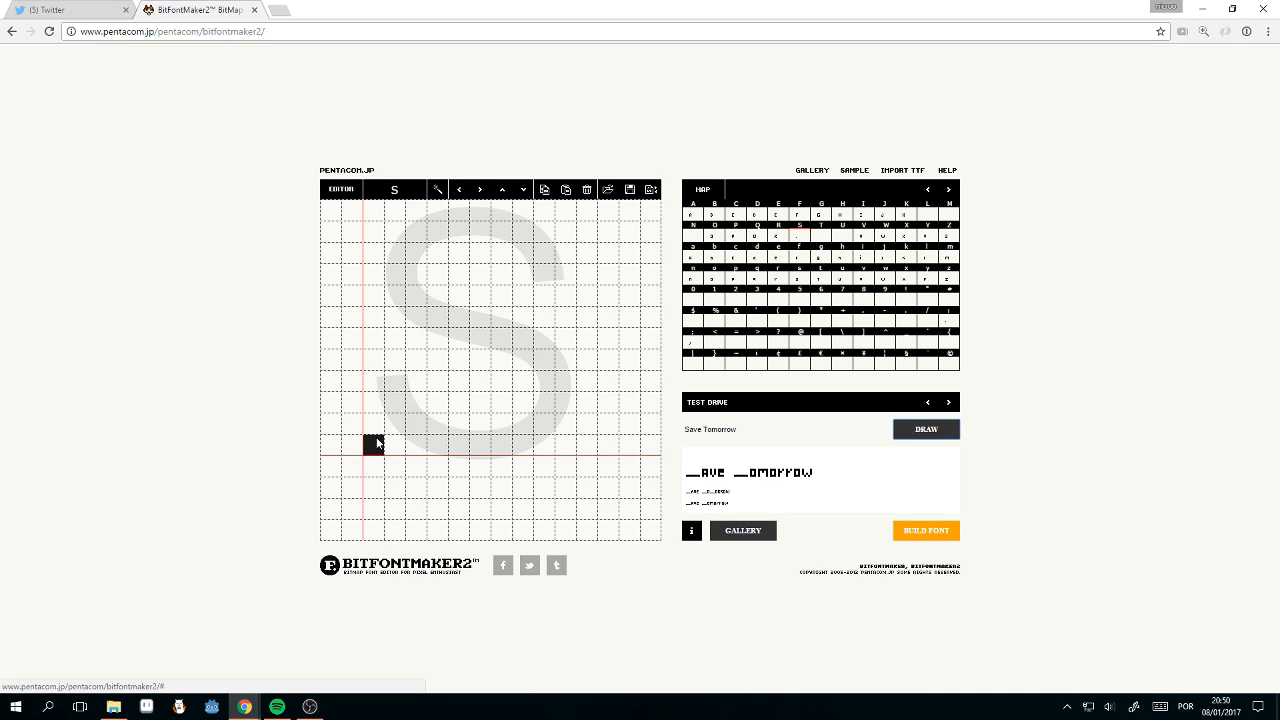
{"action": "mouse_move", "coordinate": [377, 442]}
{"action": "left_mouse_down"}
{"action": "mouse_move", "coordinate": [417, 406]}
{"action": "mouse_move", "coordinate": [377, 400]}
{"action": "mouse_move", "coordinate": [375, 377]}
{"action": "mouse_move", "coordinate": [418, 362]}
{"action": "left_mouse_up"}
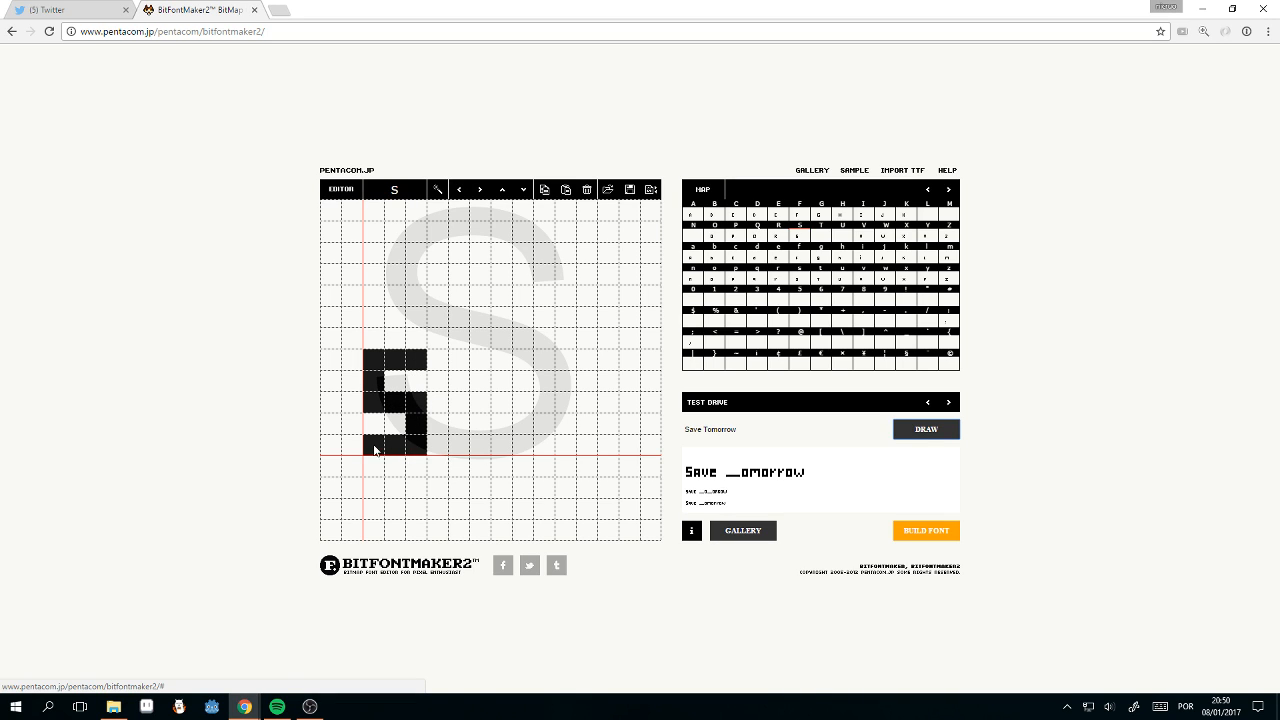
{"action": "left_click", "coordinate": [418, 443]}
{"action": "left_click", "coordinate": [366, 368]}
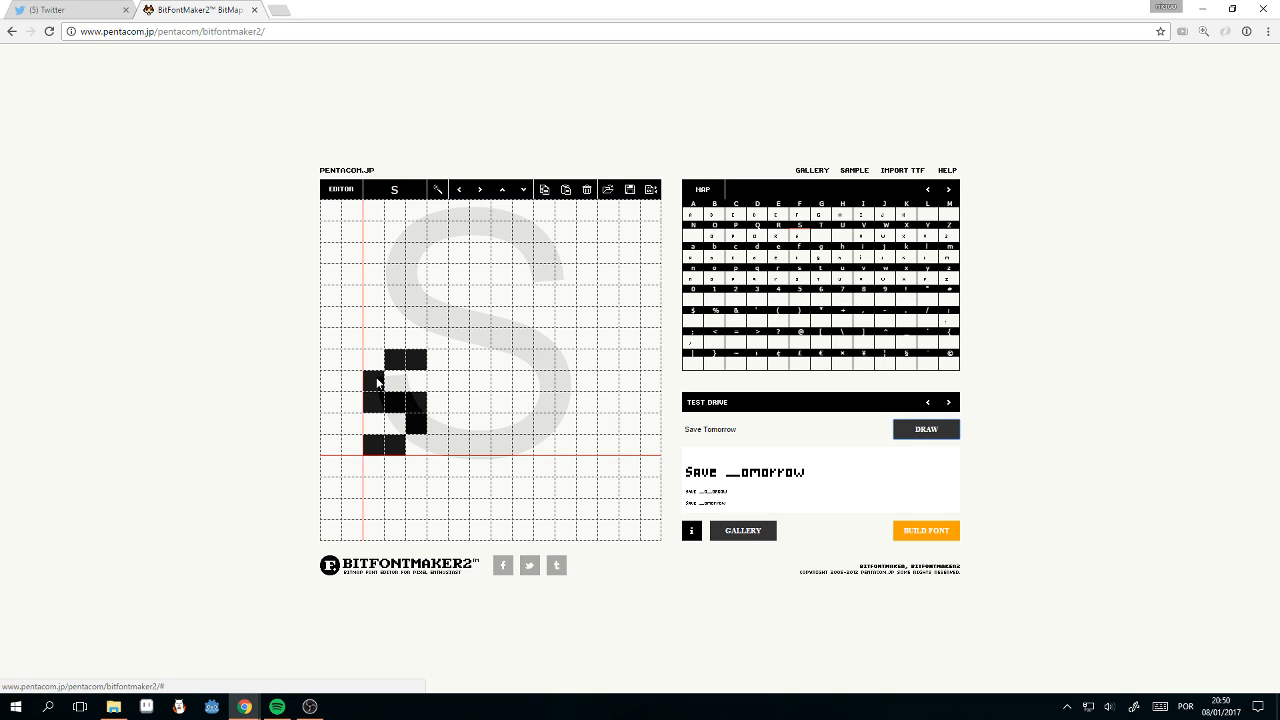
{"action": "left_click", "coordinate": [416, 446]}
{"action": "left_click", "coordinate": [371, 360]}
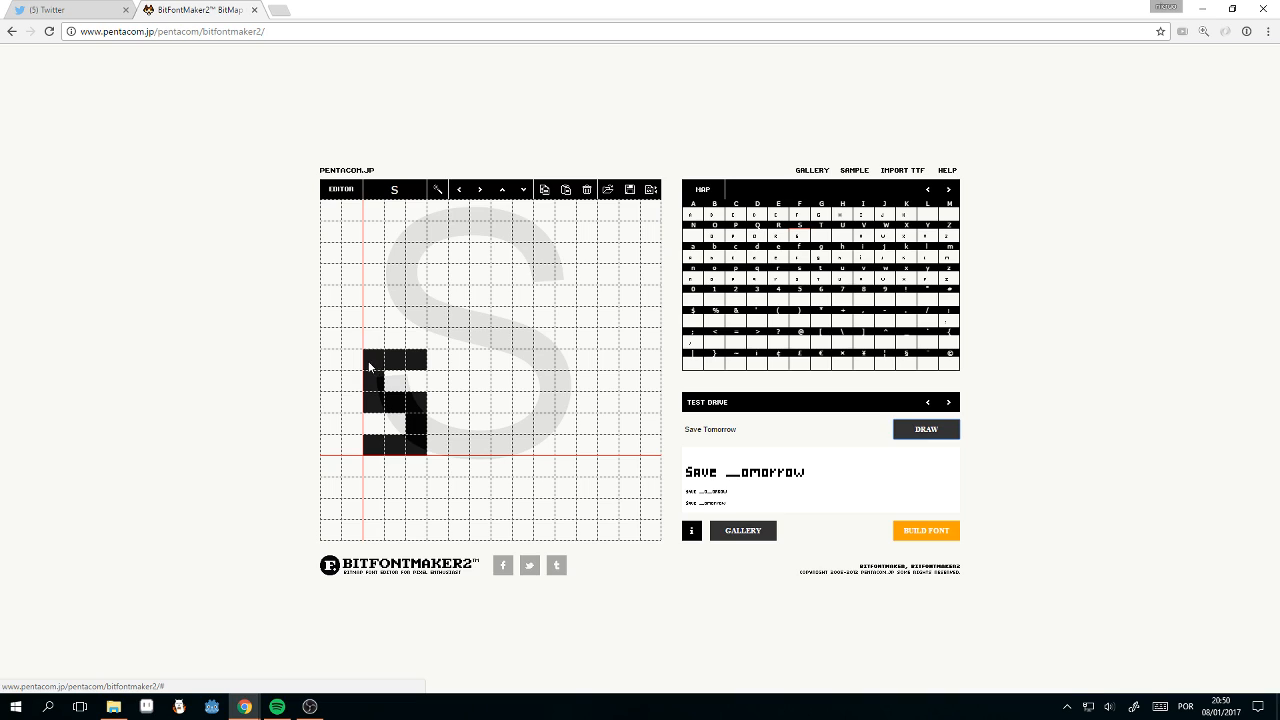
{"action": "left_click", "coordinate": [416, 446]}
{"action": "left_click", "coordinate": [416, 445]}
{"action": "left_click", "coordinate": [413, 450]}
{"action": "left_click", "coordinate": [372, 362]}
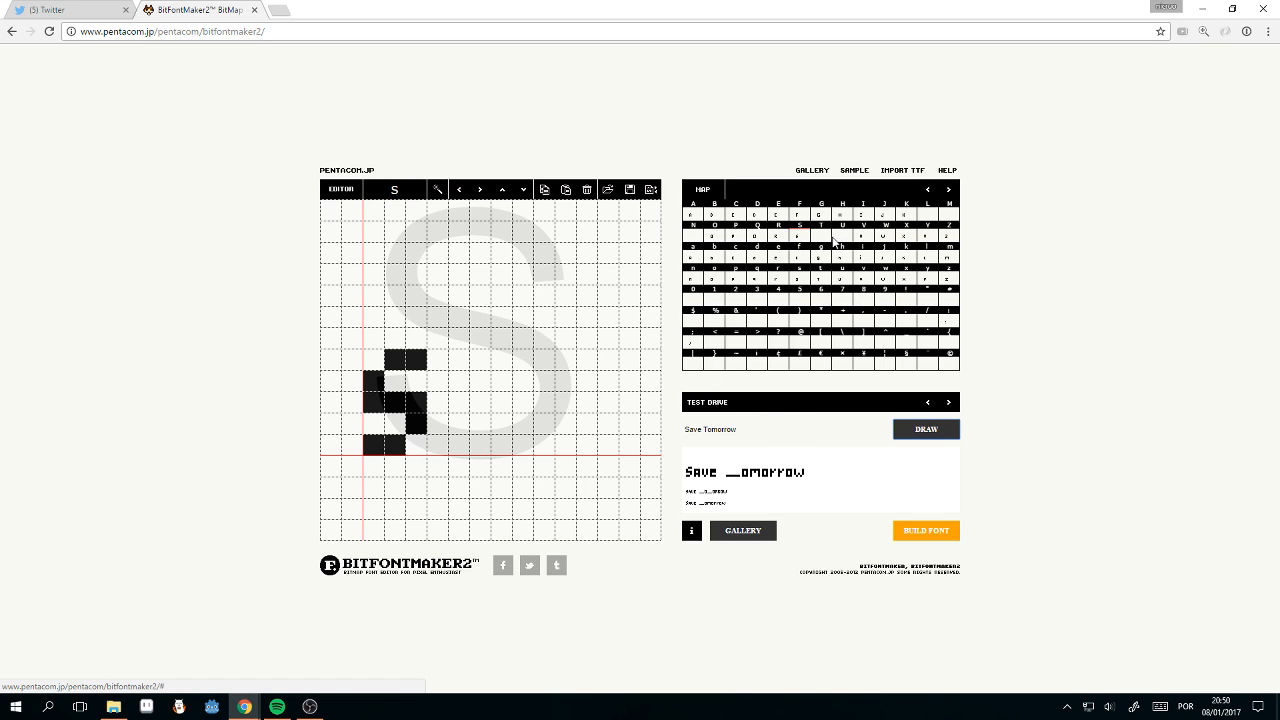
Step: Draw the uppercase T five pixels high on the baseline, with a three-pixel bar and a centred stem
{"action": "left_click", "coordinate": [824, 238]}
{"action": "left_click", "coordinate": [394, 445]}
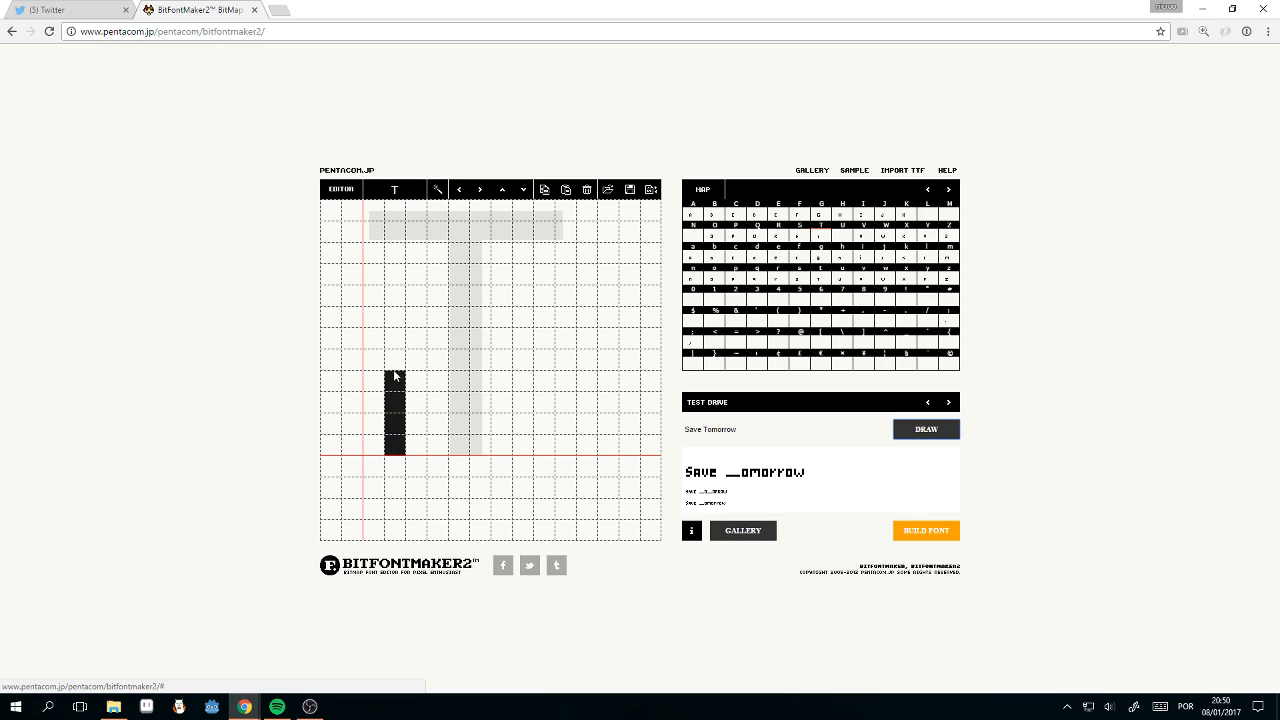
{"action": "left_click_drag", "start_coordinate": [365, 366], "coordinate": [420, 360]}
Step: Try a five-pixel bar with a recentred stem on the uppercase T, and reduce it back to three pixels wide at the left guide
{"action": "left_click", "coordinate": [446, 359]}
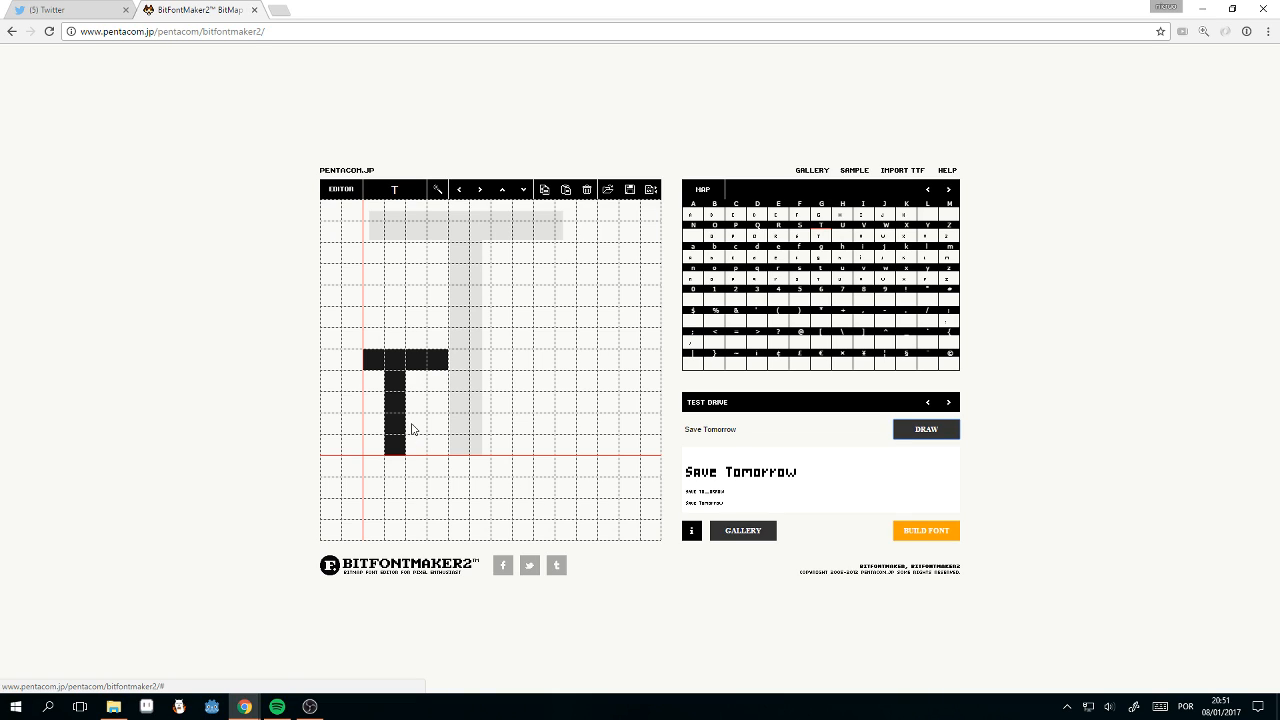
{"action": "mouse_move", "coordinate": [400, 451]}
{"action": "left_mouse_down"}
{"action": "mouse_move", "coordinate": [404, 386]}
{"action": "mouse_move", "coordinate": [416, 446]}
{"action": "left_mouse_up"}
{"action": "left_click", "coordinate": [416, 384]}
{"action": "left_click", "coordinate": [462, 360]}
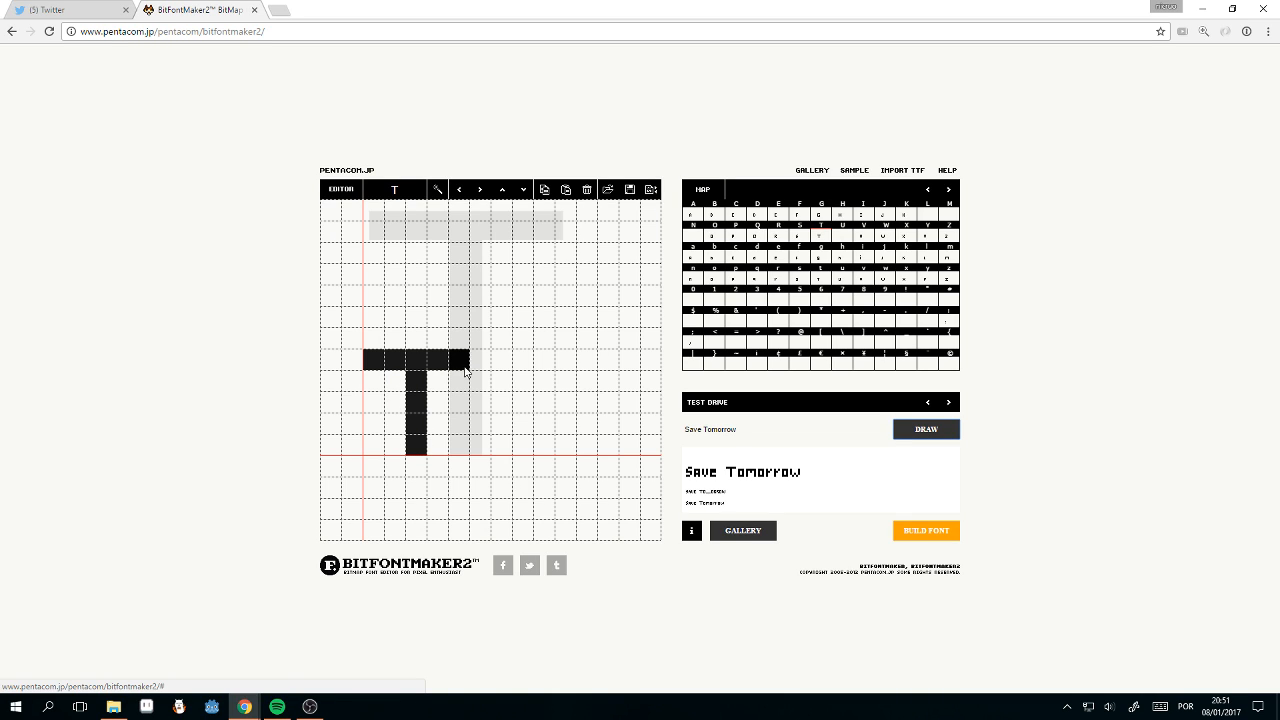
{"action": "left_click", "coordinate": [461, 364]}
{"action": "left_click", "coordinate": [374, 362]}
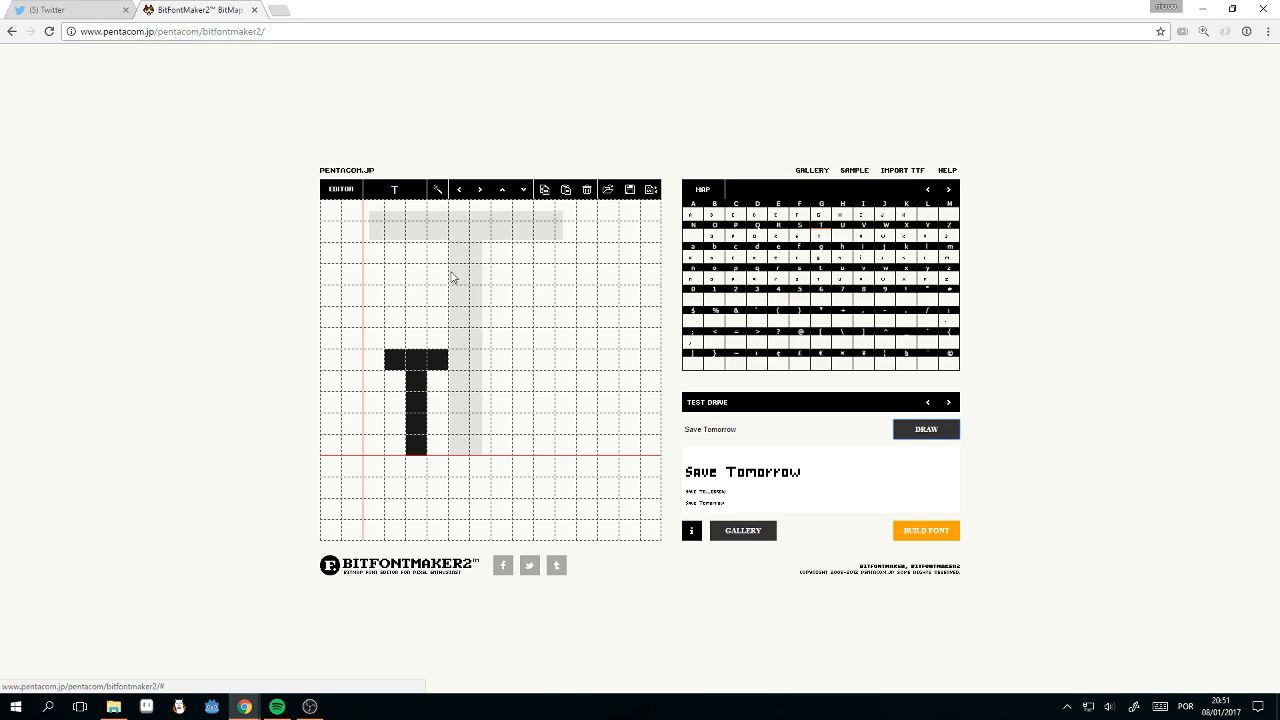
{"action": "left_click", "coordinate": [459, 189]}
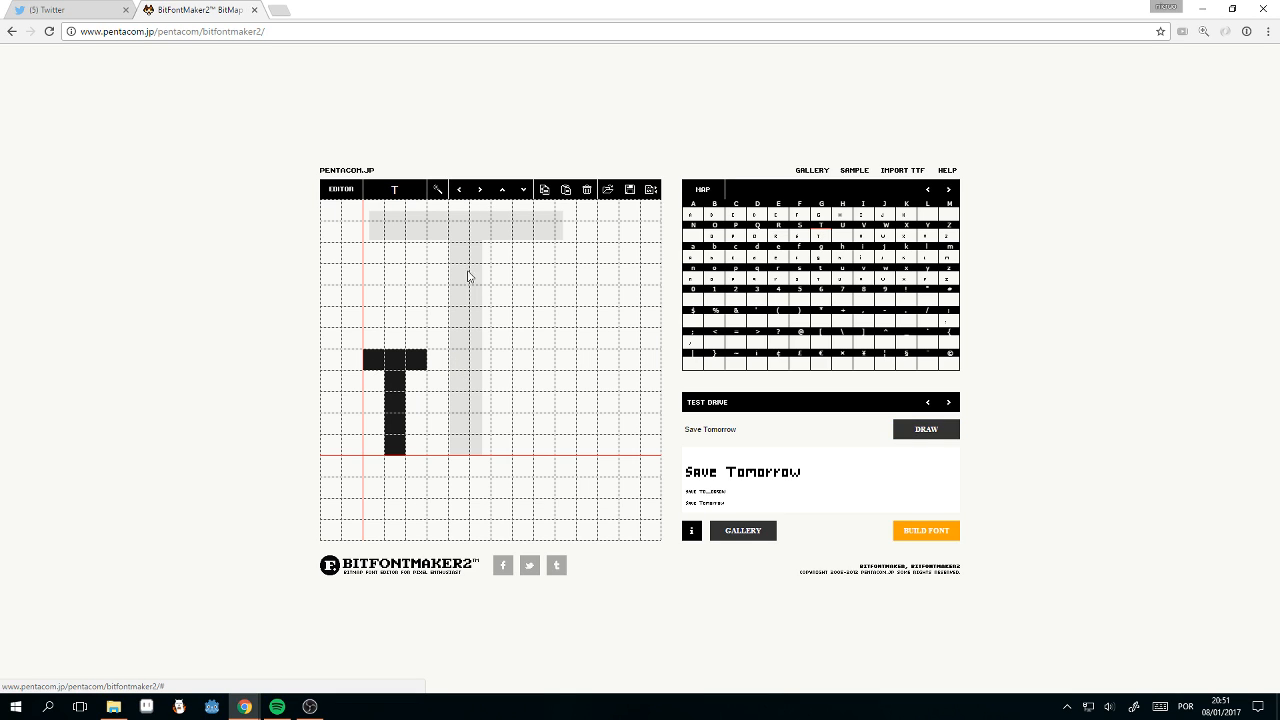
Step: Try extending the bar of the uppercase T to four pixels, and remove the extra pixel again
{"action": "left_click", "coordinate": [436, 360]}
{"action": "left_click", "coordinate": [355, 360]}
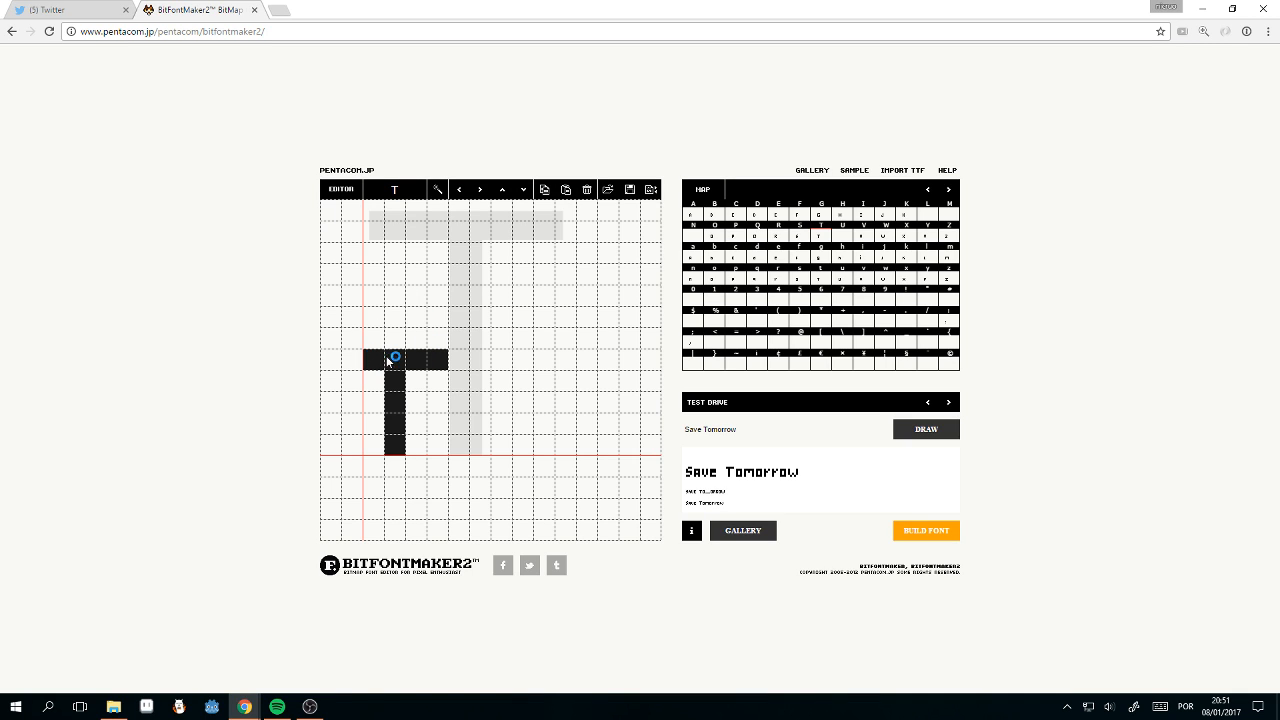
{"action": "left_click", "coordinate": [437, 360]}
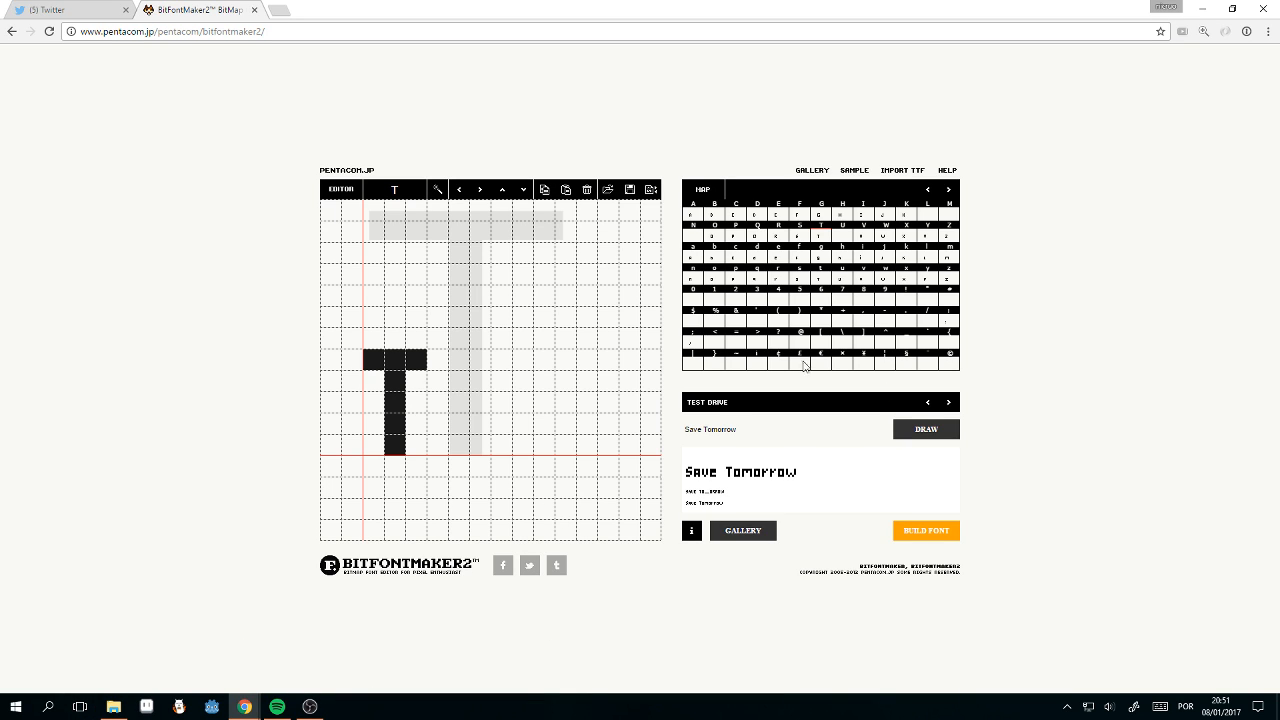
Step: Open the uppercase U for editing and preview "OUT" in the test drive
{"action": "left_click", "coordinate": [841, 239]}
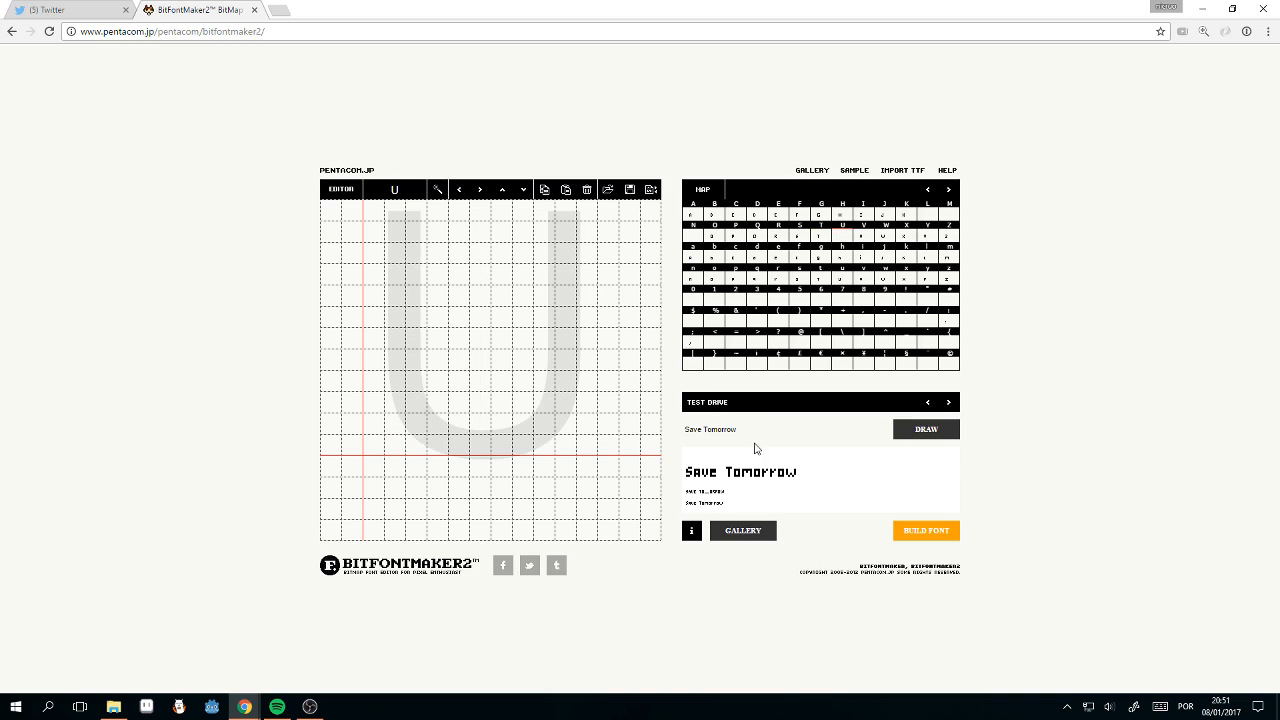
{"action": "left_click_drag", "start_coordinate": [748, 431], "coordinate": [610, 434]}
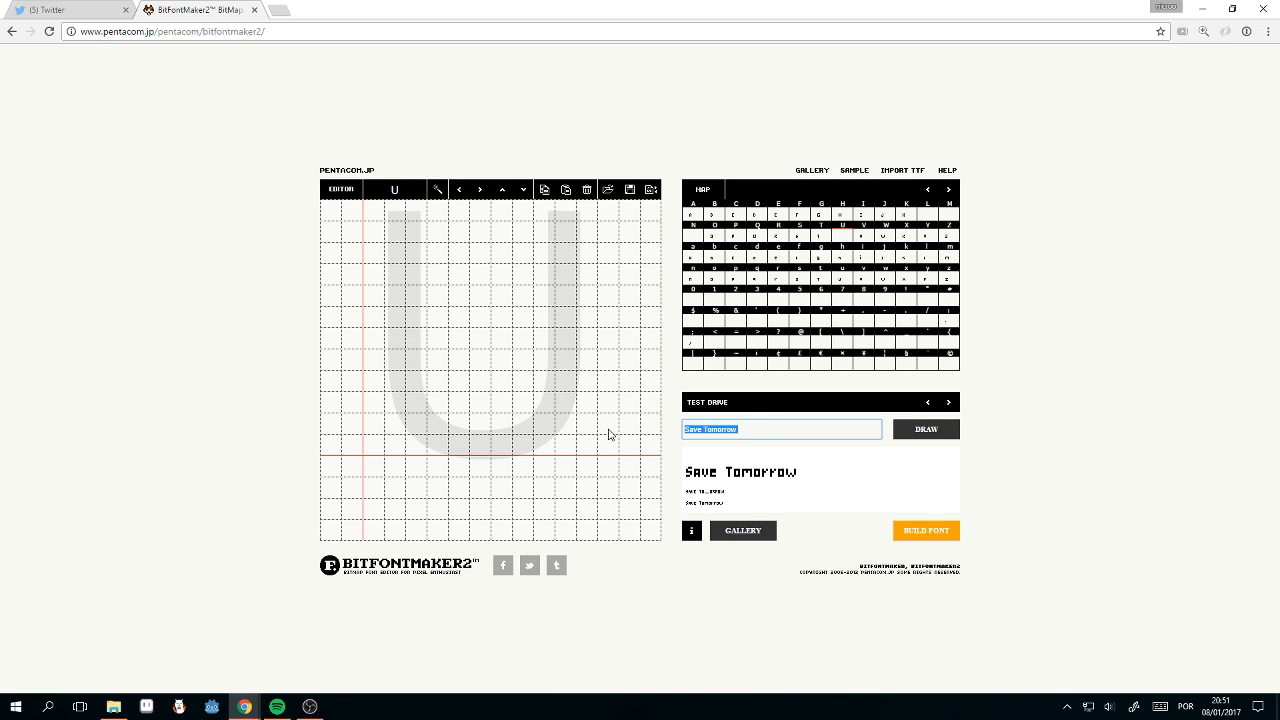
{"action": "type", "text": "u"}
{"action": "left_click", "coordinate": [910, 432]}
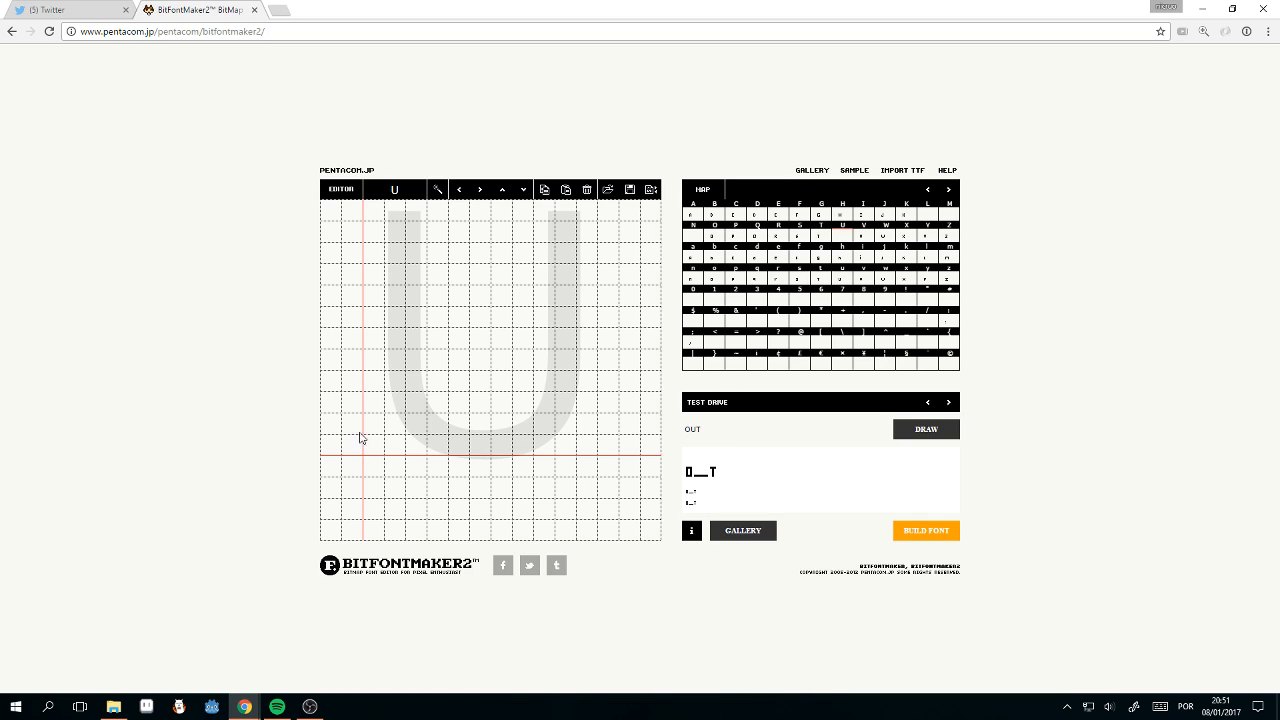
Step: Draw the uppercase U five pixels high and three wide on the baseline, and check it in "OUT" and "Ups"
{"action": "left_click_drag", "start_coordinate": [366, 443], "coordinate": [372, 352]}
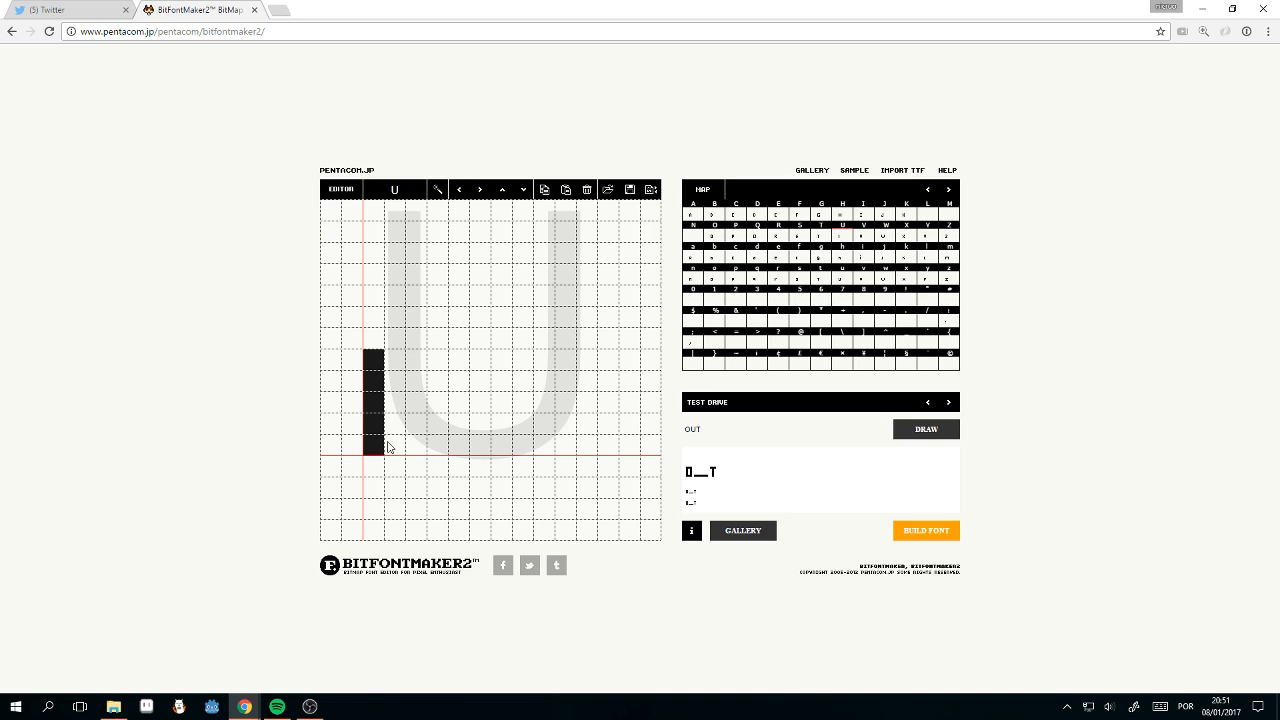
{"action": "mouse_move", "coordinate": [391, 447]}
{"action": "left_mouse_down"}
{"action": "mouse_move", "coordinate": [409, 446]}
{"action": "mouse_move", "coordinate": [423, 368]}
{"action": "left_mouse_up"}
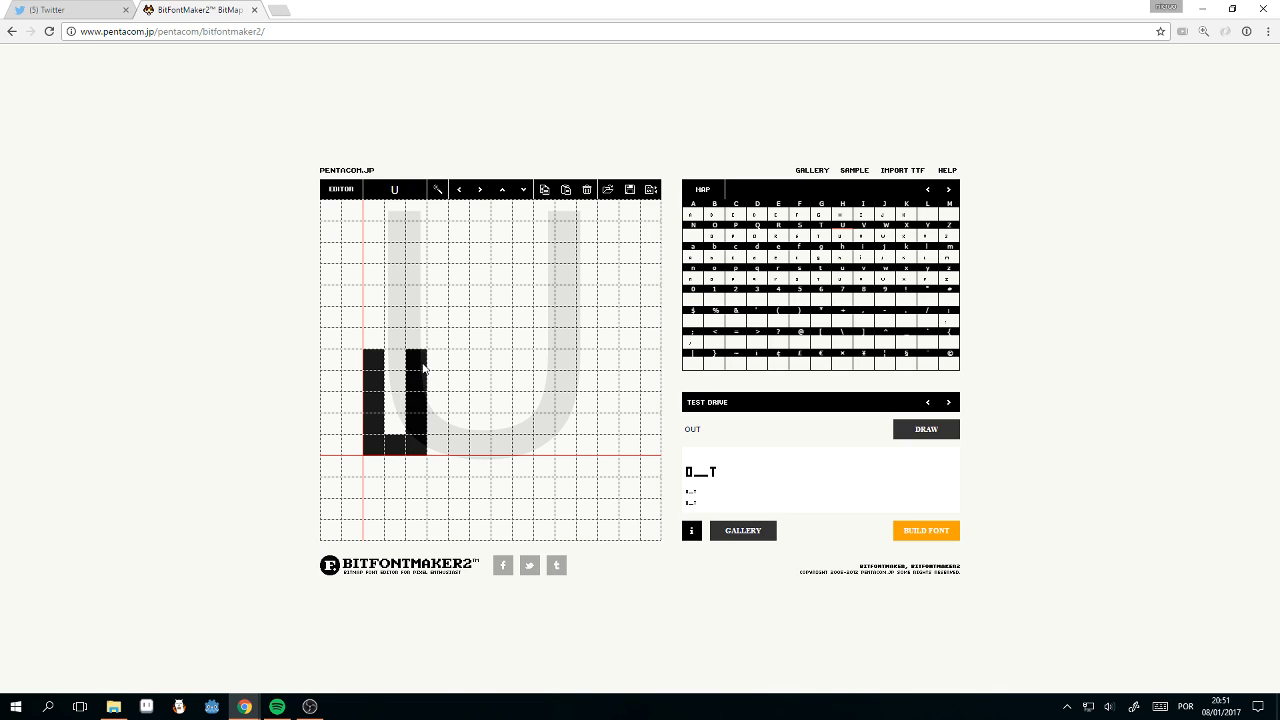
{"action": "left_click", "coordinate": [926, 430]}
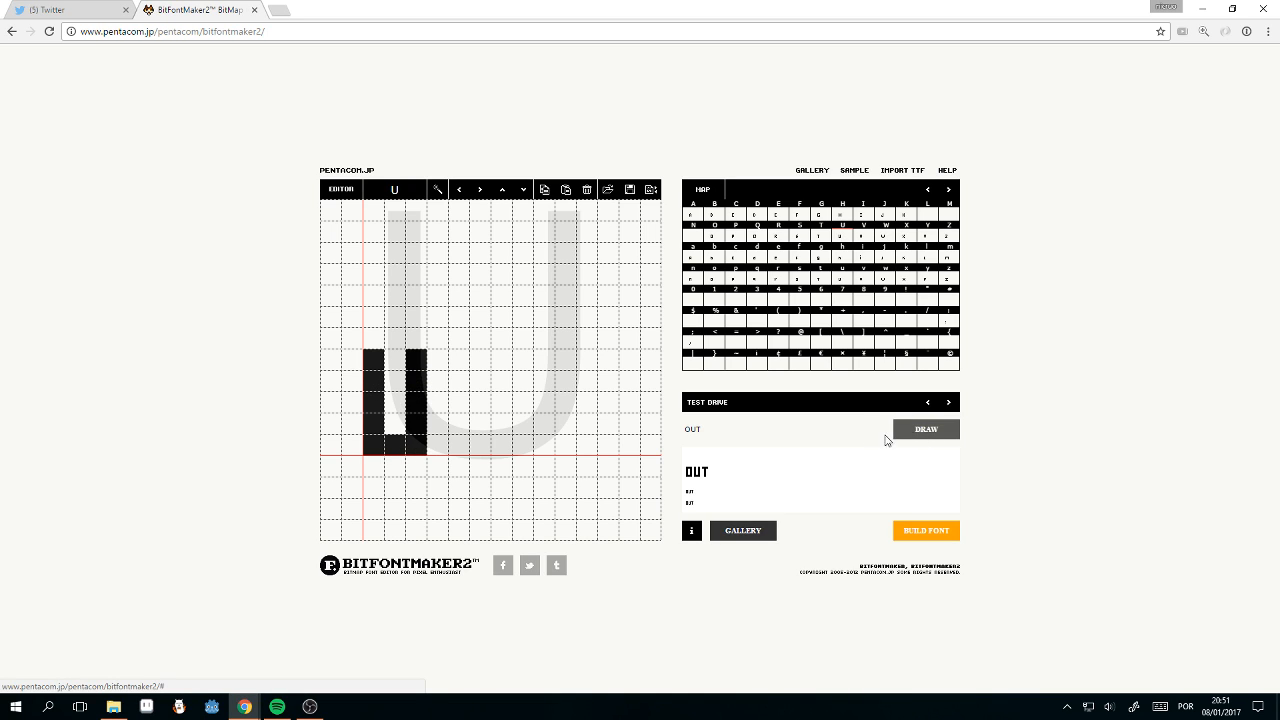
{"action": "left_click_drag", "start_coordinate": [698, 428], "coordinate": [649, 433]}
{"action": "type", "text": "Ups"}
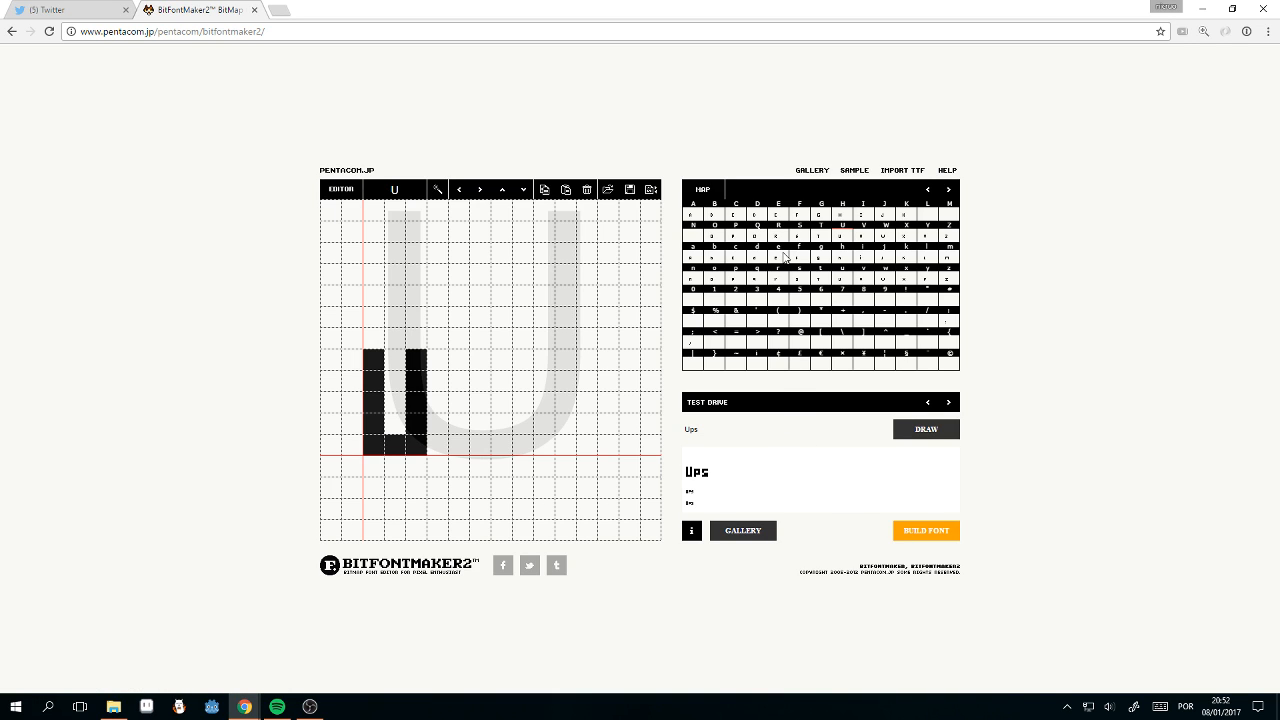
Step: Open the uppercase M for editing and preview "Marry me" in the test drive
{"action": "left_click", "coordinate": [950, 215]}
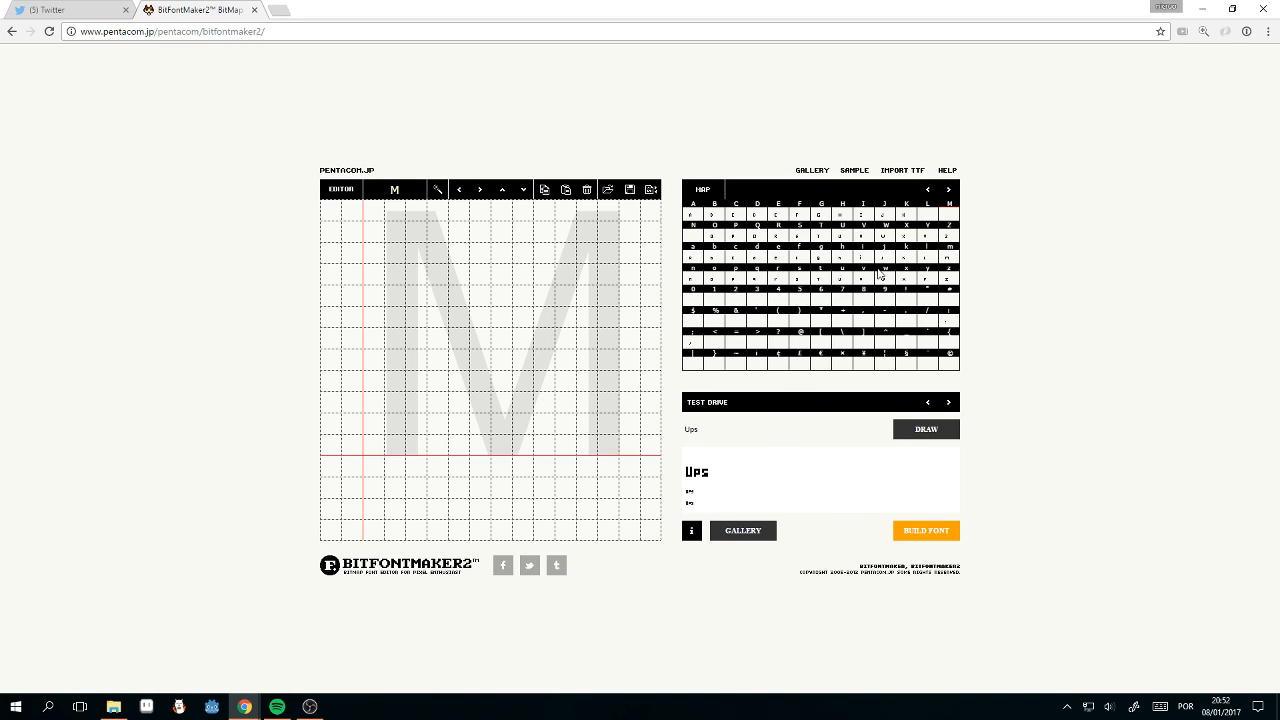
{"action": "left_click_drag", "start_coordinate": [735, 443], "coordinate": [628, 424]}
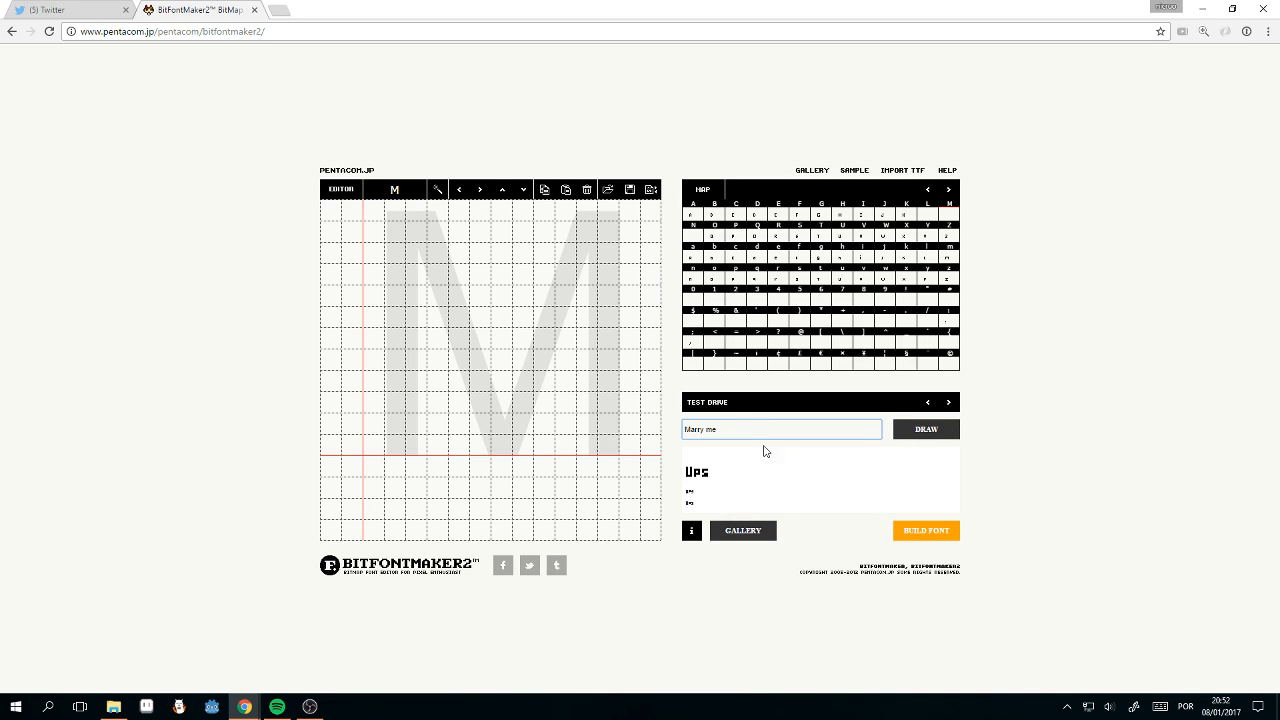
{"action": "left_click", "coordinate": [918, 430]}
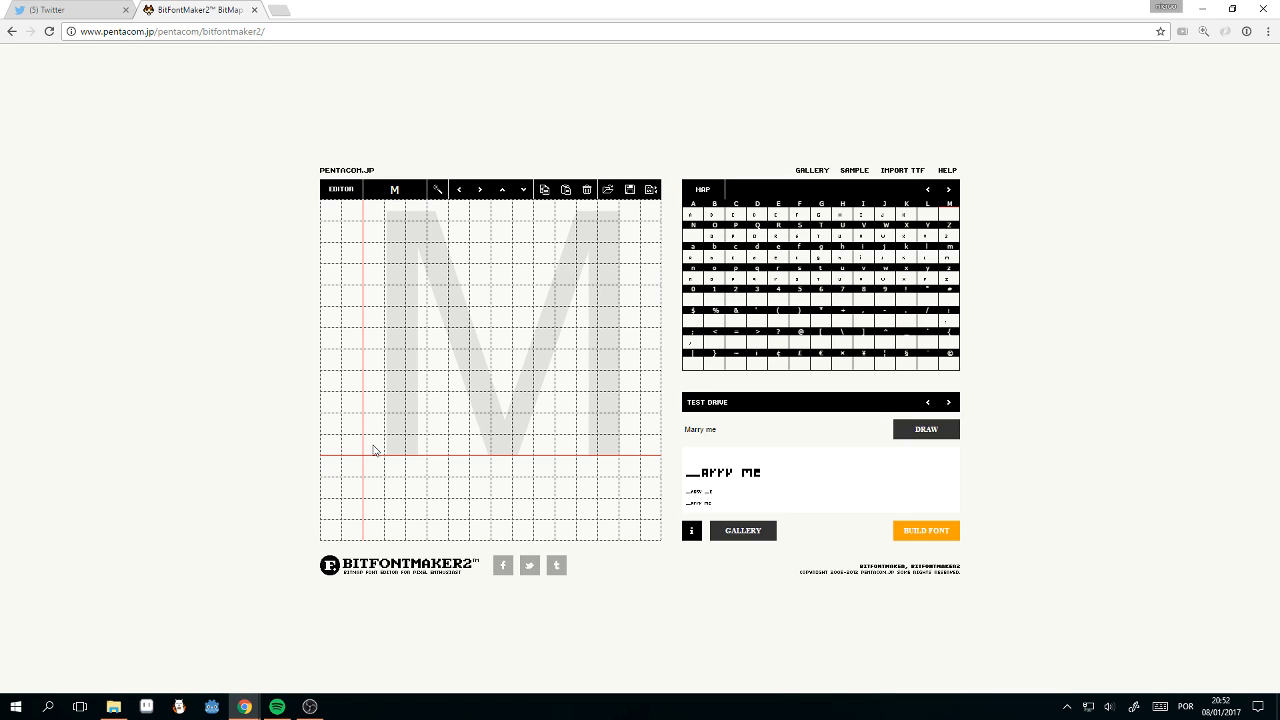
Step: Draw the uppercase M five pixels wide and five high with a V-shaped middle, and refresh the test preview
{"action": "left_click_drag", "start_coordinate": [373, 451], "coordinate": [374, 365]}
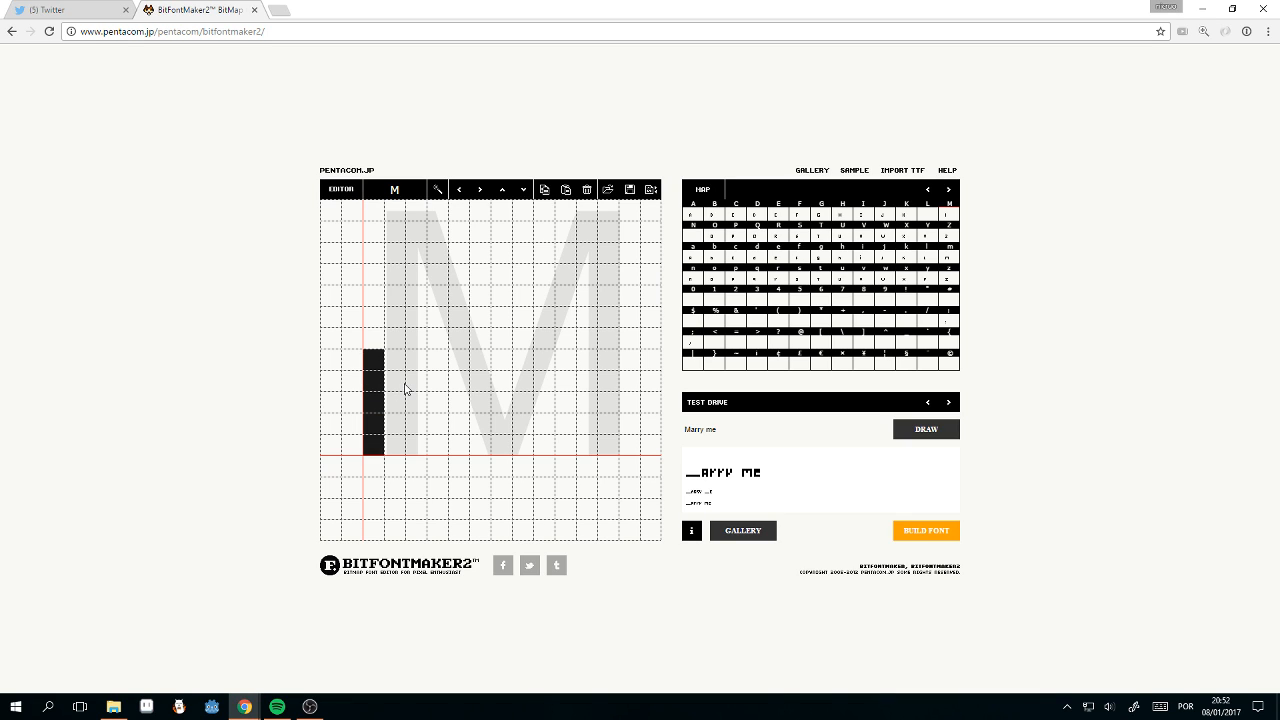
{"action": "left_click", "coordinate": [401, 390]}
{"action": "left_click", "coordinate": [418, 364]}
{"action": "left_click", "coordinate": [418, 369]}
{"action": "mouse_move", "coordinate": [418, 445]}
{"action": "left_mouse_down"}
{"action": "mouse_move", "coordinate": [421, 362]}
{"action": "mouse_move", "coordinate": [399, 378]}
{"action": "mouse_move", "coordinate": [420, 397]}
{"action": "mouse_move", "coordinate": [434, 370]}
{"action": "mouse_move", "coordinate": [434, 444]}
{"action": "left_mouse_up"}
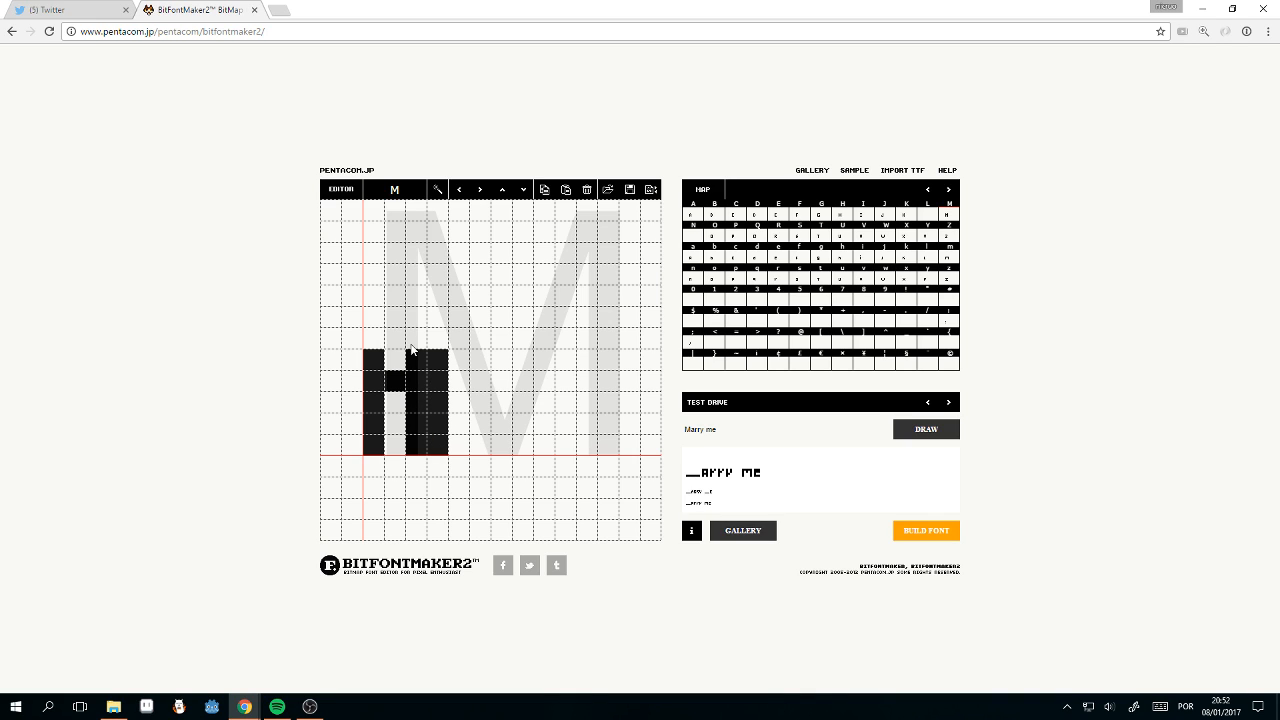
{"action": "mouse_move", "coordinate": [414, 352]}
{"action": "left_mouse_down"}
{"action": "mouse_move", "coordinate": [412, 439]}
{"action": "mouse_move", "coordinate": [415, 402]}
{"action": "mouse_move", "coordinate": [457, 370]}
{"action": "left_mouse_up"}
{"action": "left_click", "coordinate": [416, 402]}
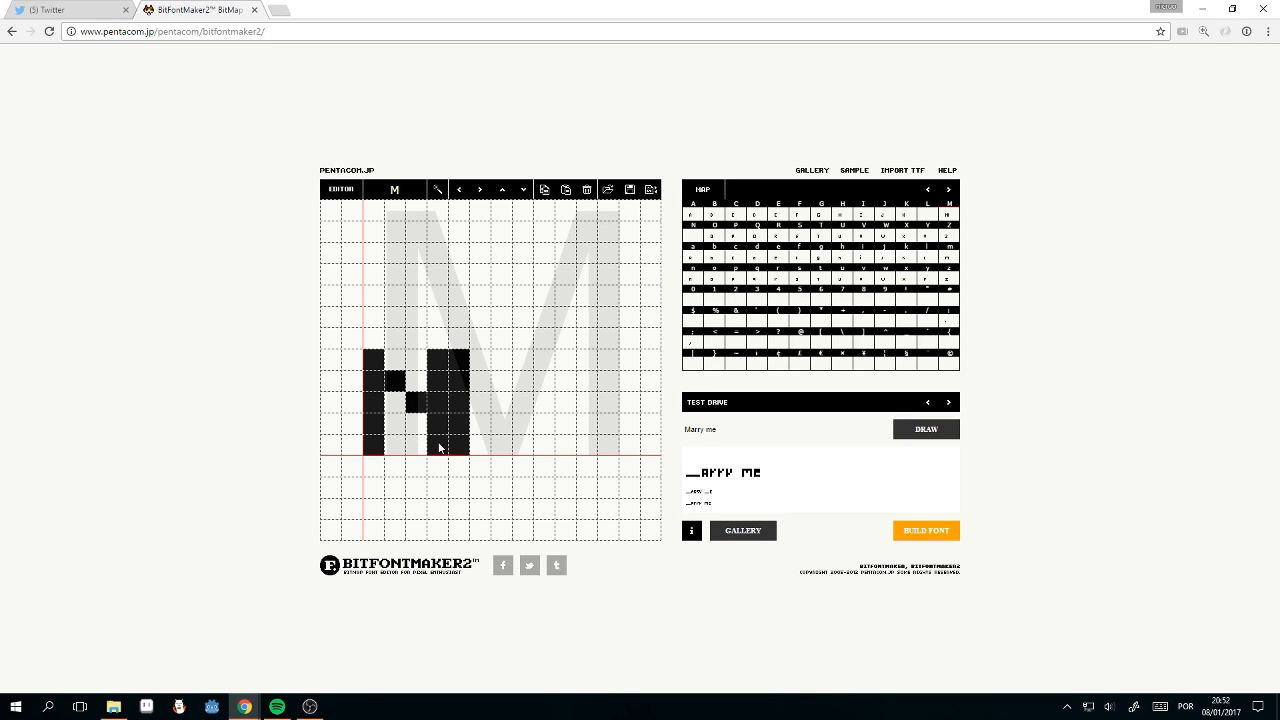
{"action": "left_click_drag", "start_coordinate": [439, 447], "coordinate": [440, 428]}
{"action": "left_click", "coordinate": [437, 400]}
{"action": "left_click", "coordinate": [438, 362]}
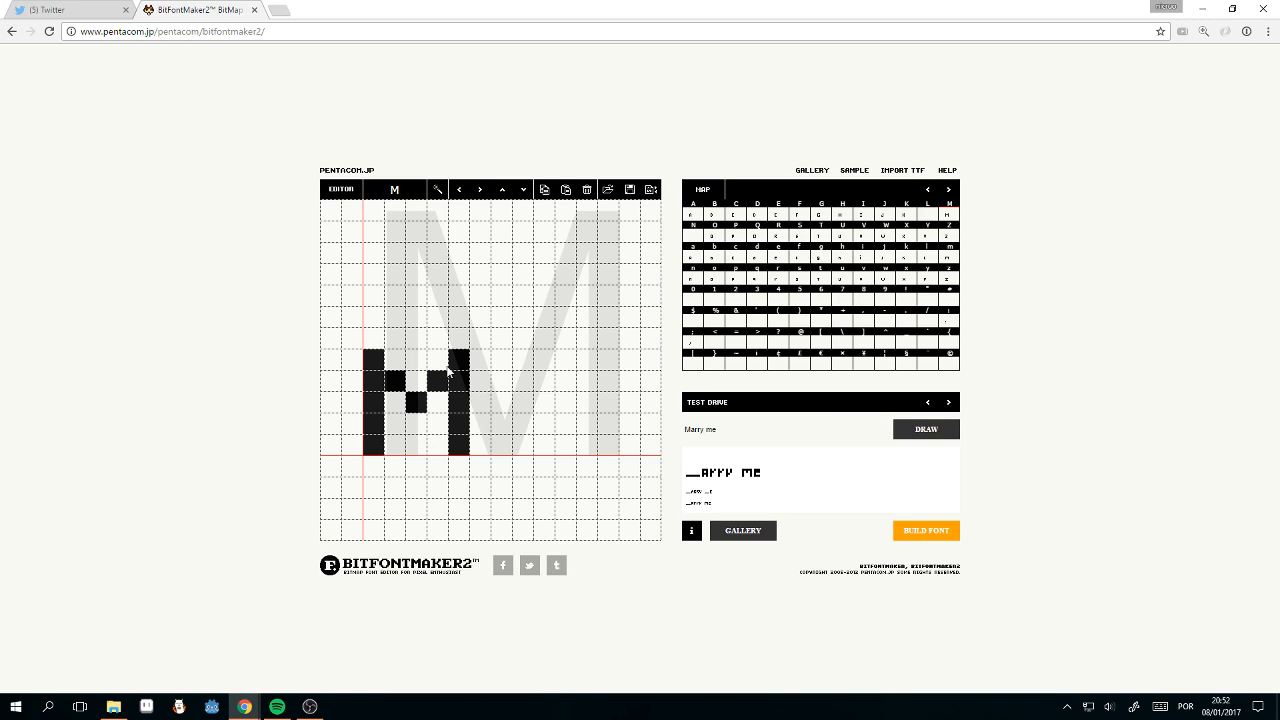
{"action": "left_click", "coordinate": [912, 429]}
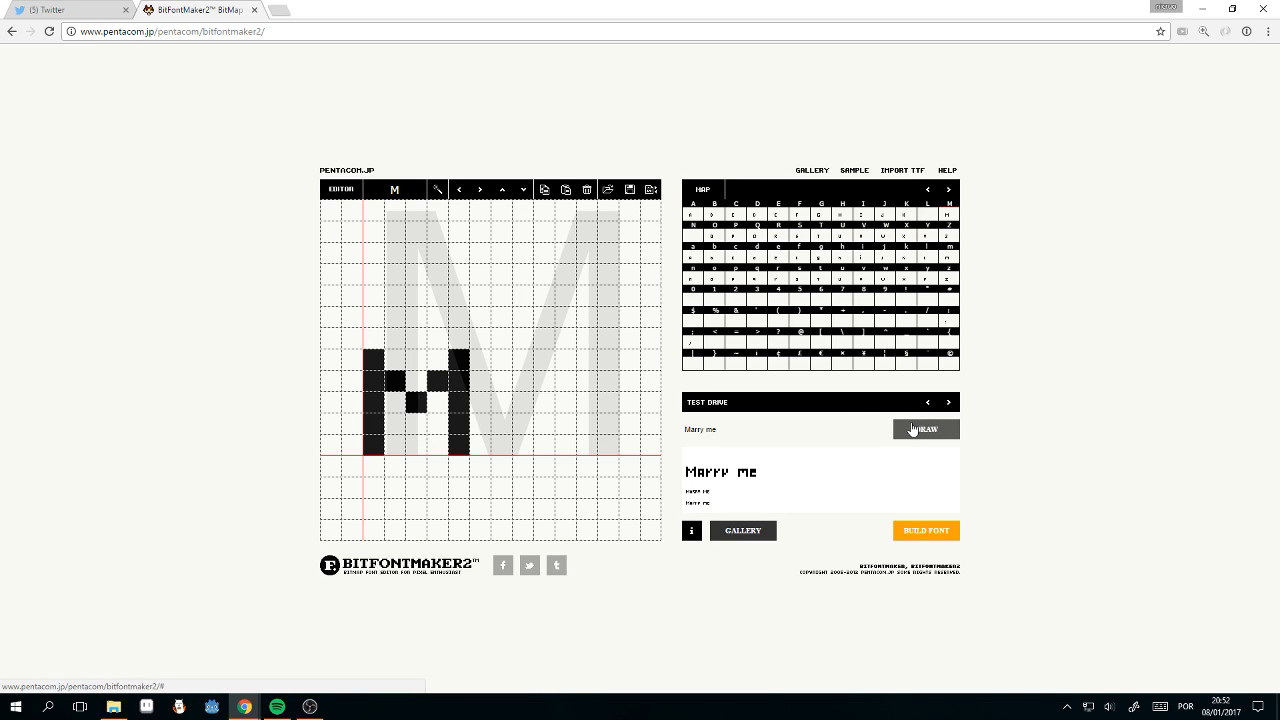
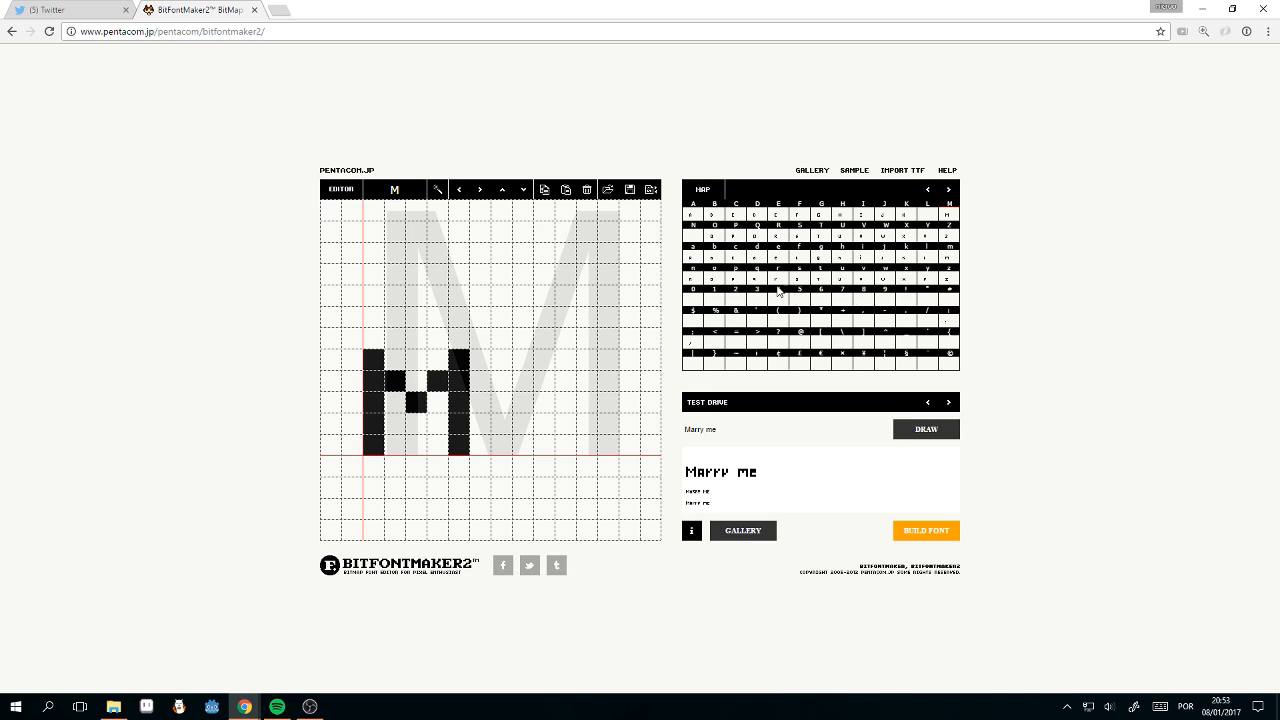
Step: Reshape the lowercase y so its two-pixel stem runs down the middle column to the baseline
{"action": "left_click", "coordinate": [928, 282]}
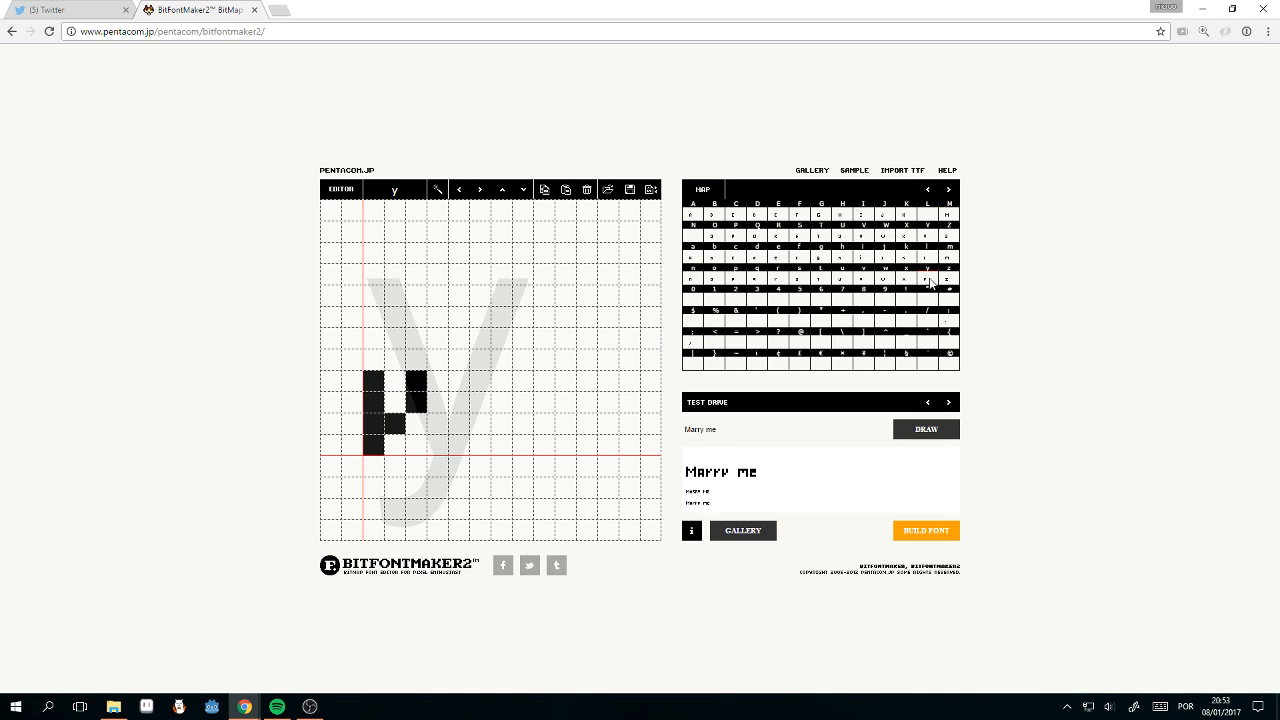
{"action": "left_click", "coordinate": [396, 444]}
{"action": "left_click", "coordinate": [380, 447]}
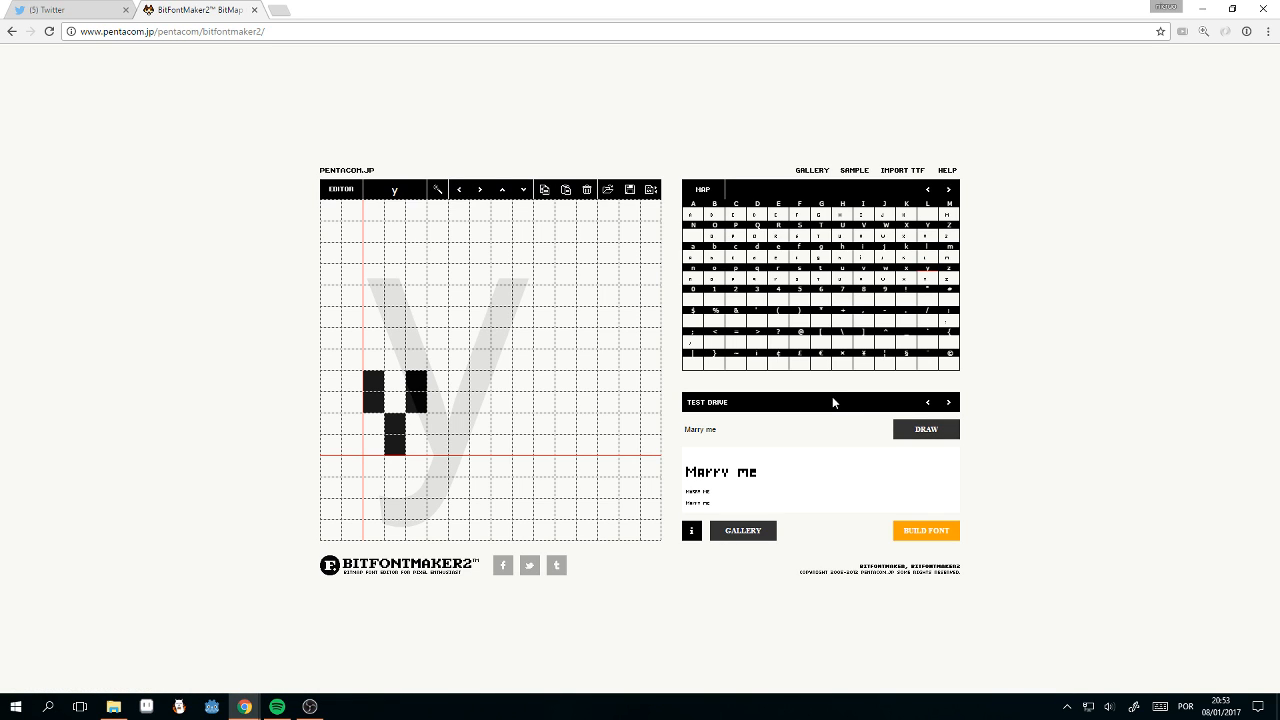
Step: Open the uppercase L for editing and preview "Loading Nothing" in the test drive
{"action": "left_click", "coordinate": [928, 216]}
{"action": "left_click", "coordinate": [756, 431]}
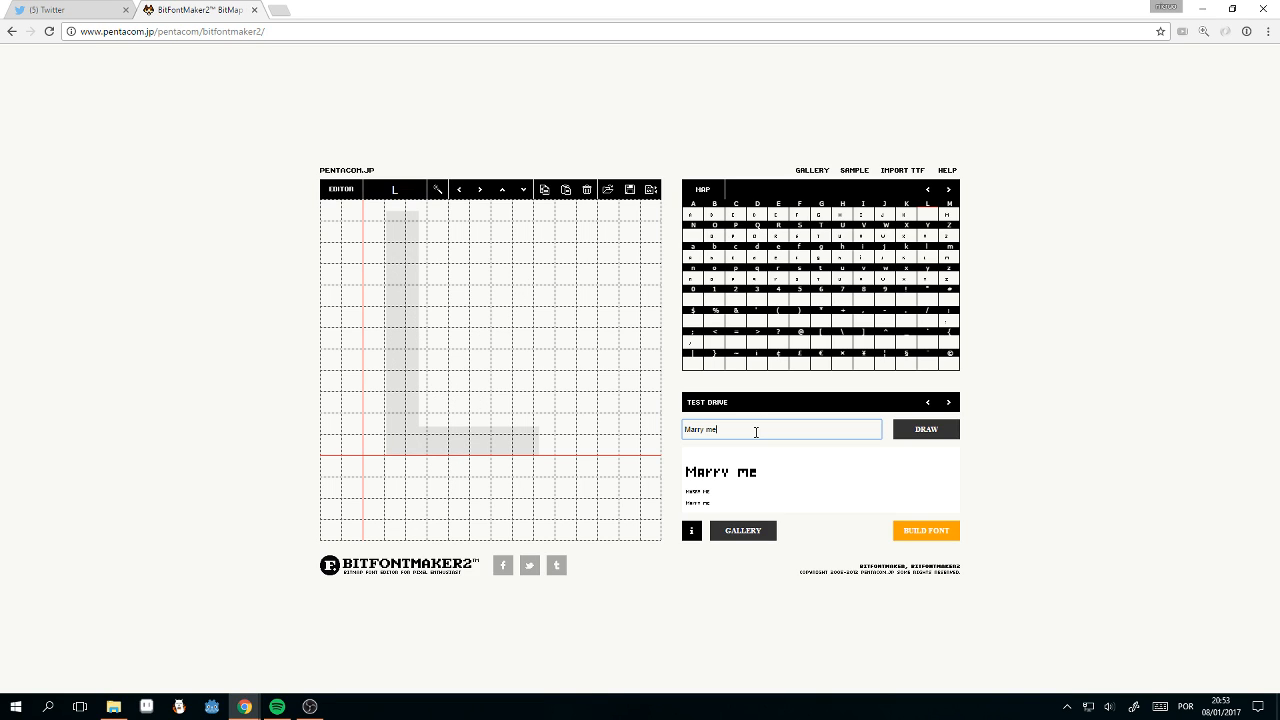
{"action": "triple_click", "coordinate": [711, 425]}
{"action": "type", "text": "Loading Nothing"}
{"action": "left_click", "coordinate": [912, 431]}
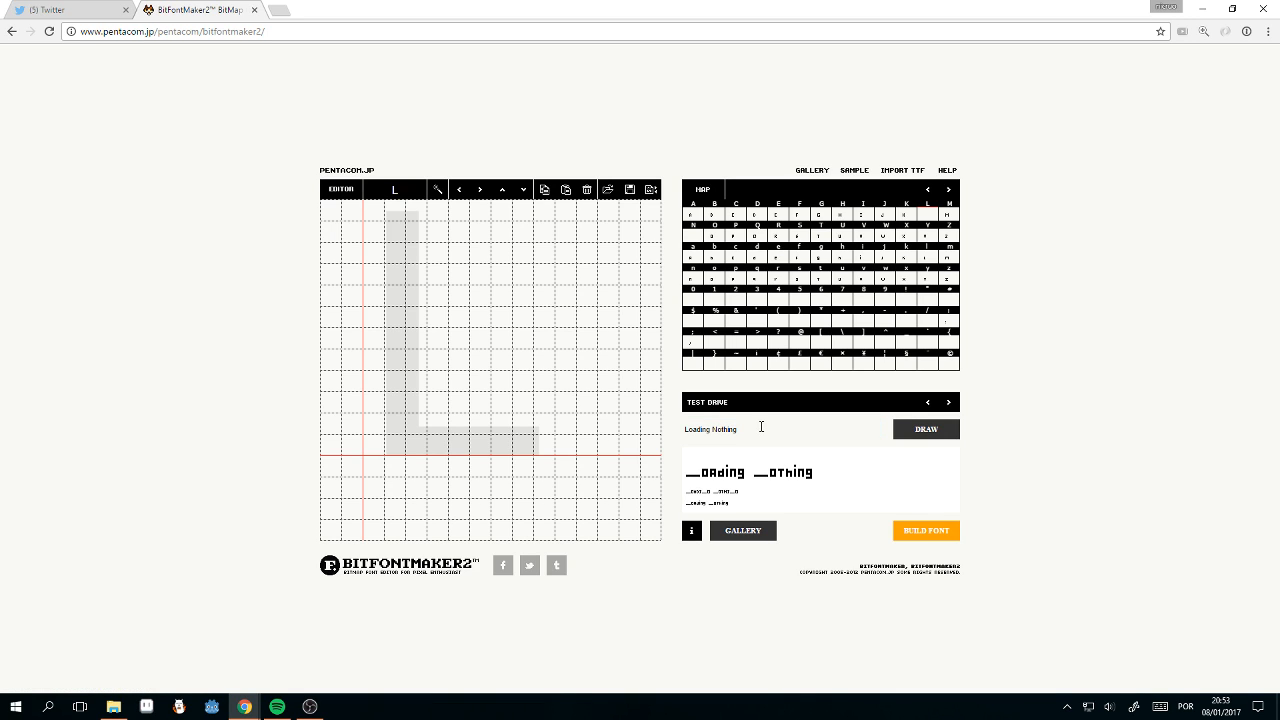
Step: Draw the uppercase L five pixels high with a three-pixel-wide foot on the baseline, and refresh the test preview
{"action": "left_click_drag", "start_coordinate": [761, 427], "coordinate": [657, 419]}
{"action": "left_click", "coordinate": [799, 435]}
{"action": "left_click_drag", "start_coordinate": [372, 436], "coordinate": [407, 451]}
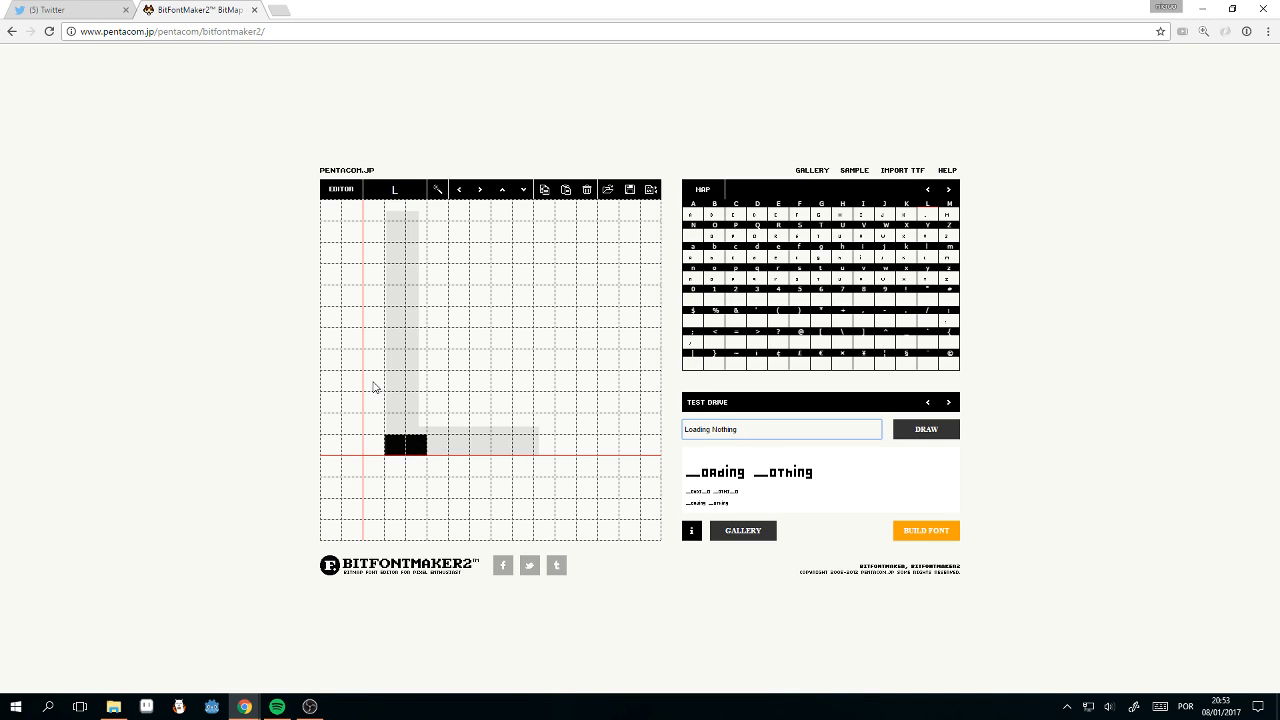
{"action": "left_click_drag", "start_coordinate": [373, 358], "coordinate": [372, 446]}
{"action": "left_click", "coordinate": [921, 430]}
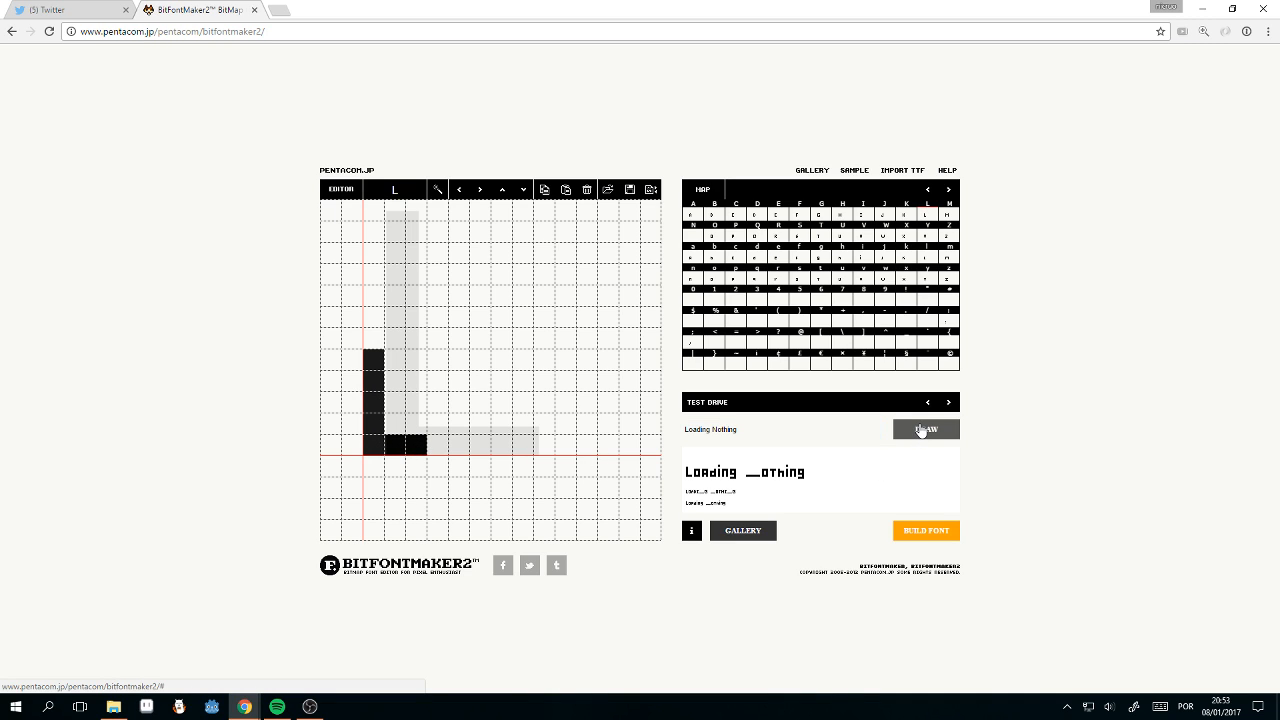
Step: Draw the uppercase N four pixels wide with five-pixel posts and a two-pixel diagonal, and refresh the test preview
{"action": "left_click", "coordinate": [764, 428]}
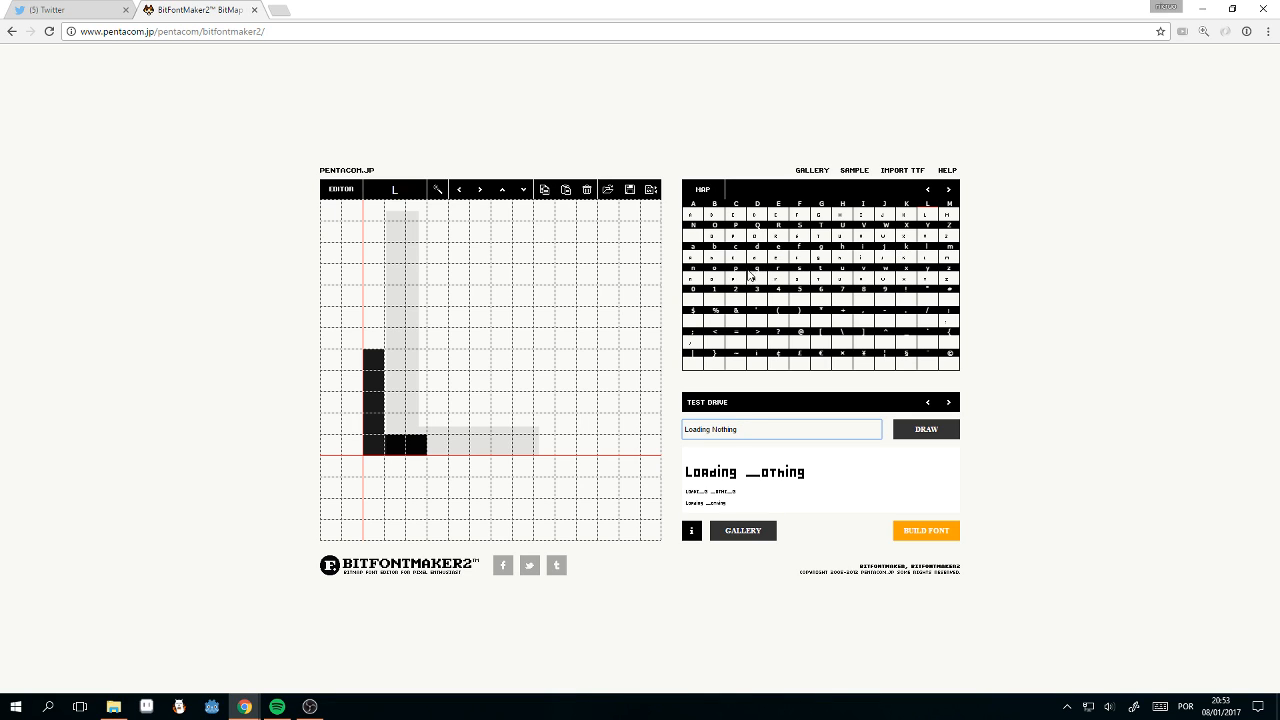
{"action": "left_click", "coordinate": [690, 238]}
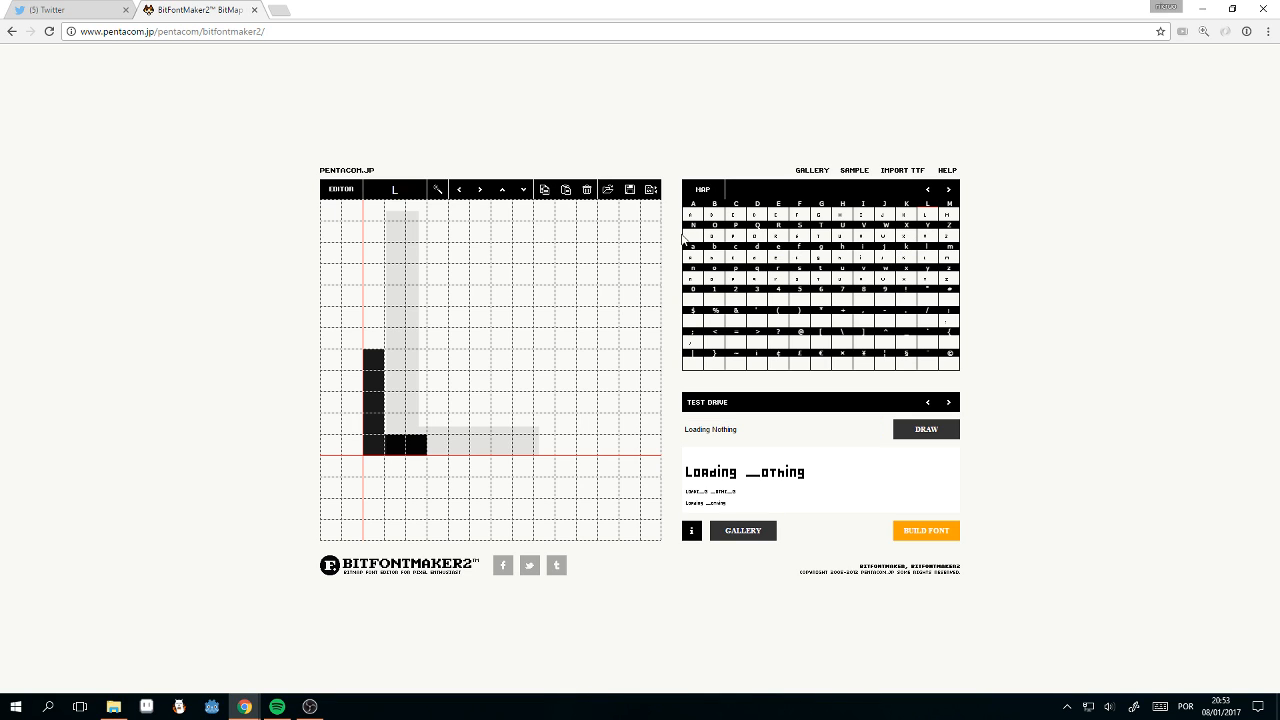
{"action": "mouse_move", "coordinate": [368, 440]}
{"action": "left_mouse_down"}
{"action": "mouse_move", "coordinate": [366, 363]}
{"action": "mouse_move", "coordinate": [353, 365]}
{"action": "mouse_move", "coordinate": [354, 396]}
{"action": "left_mouse_up"}
{"action": "left_click", "coordinate": [368, 380]}
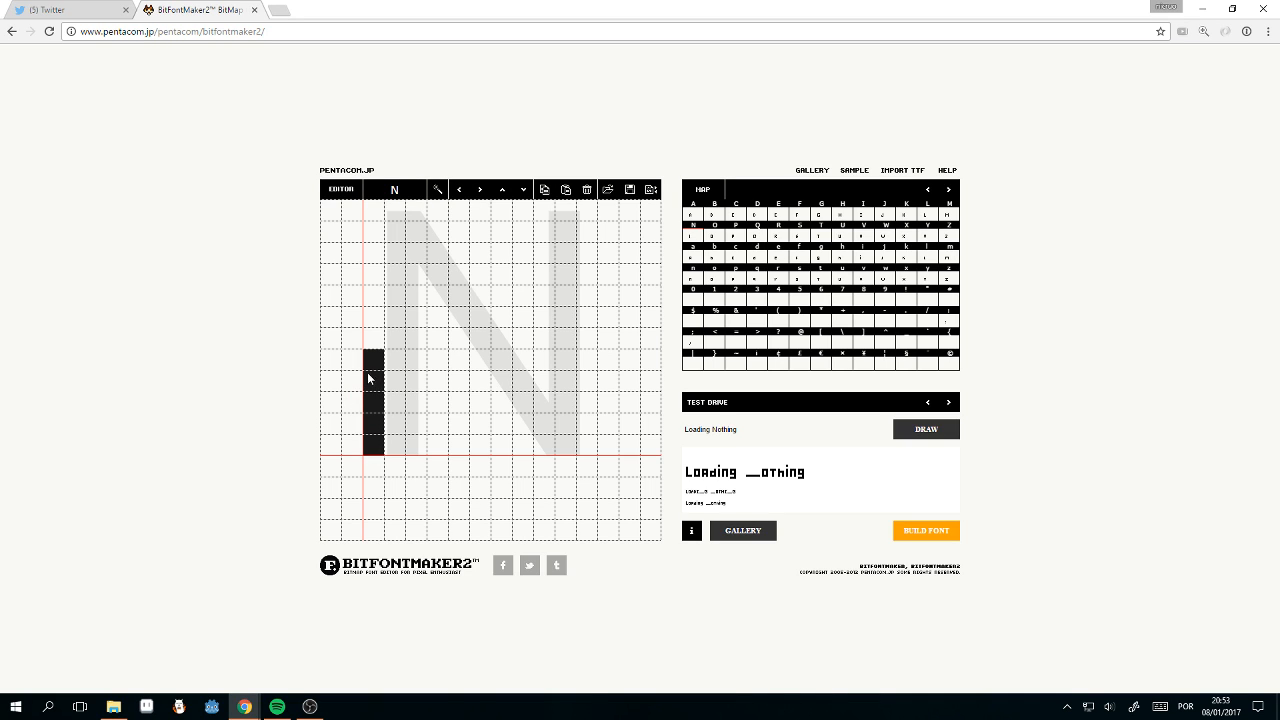
{"action": "left_click", "coordinate": [396, 381]}
{"action": "left_click", "coordinate": [413, 407]}
{"action": "left_click_drag", "start_coordinate": [440, 446], "coordinate": [440, 362]}
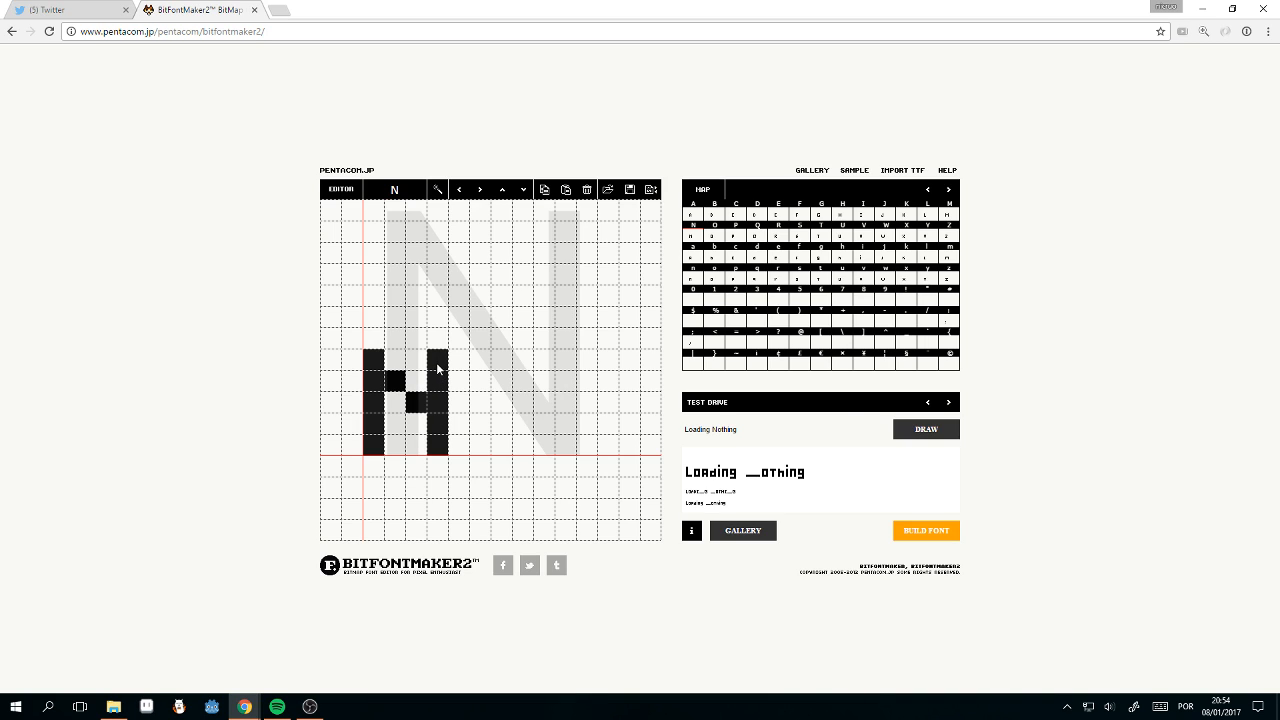
{"action": "left_click", "coordinate": [926, 429]}
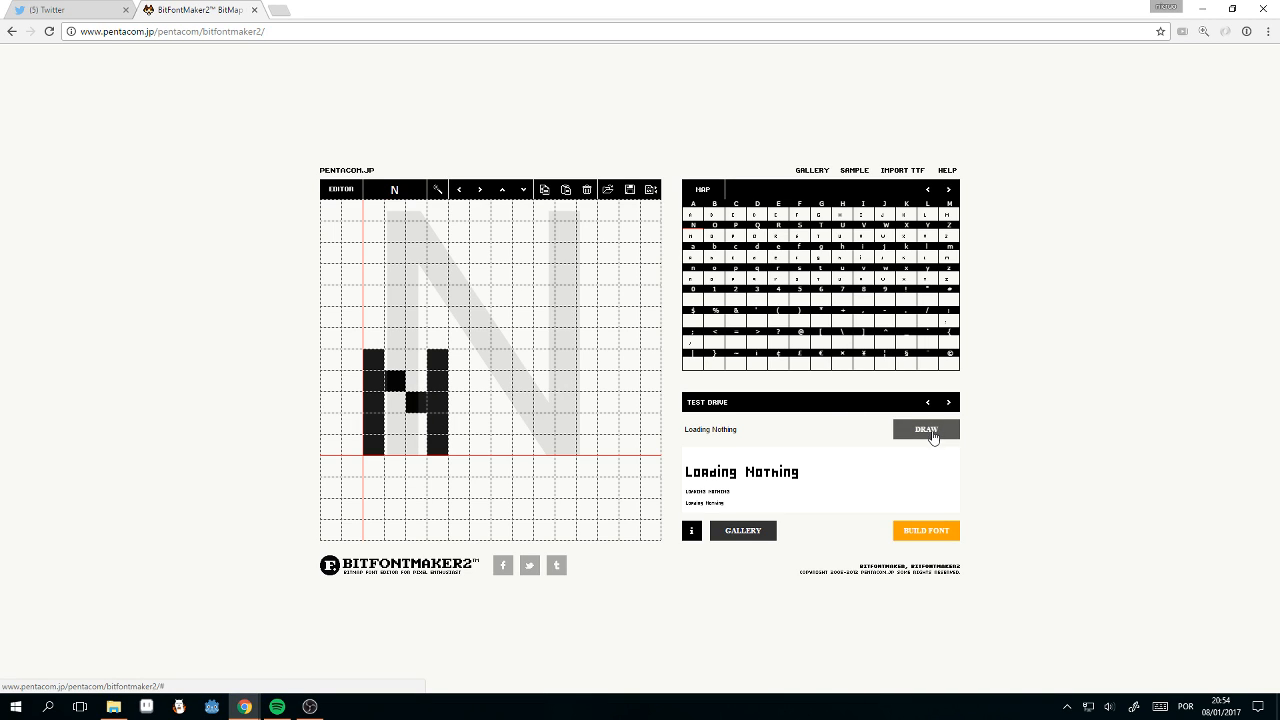
Step: Try steeper diagonals between the posts of the four-pixel-wide uppercase N, previewing the variants in the test drive
{"action": "left_click", "coordinate": [416, 423]}
{"action": "left_click", "coordinate": [416, 402]}
{"action": "left_click", "coordinate": [394, 401]}
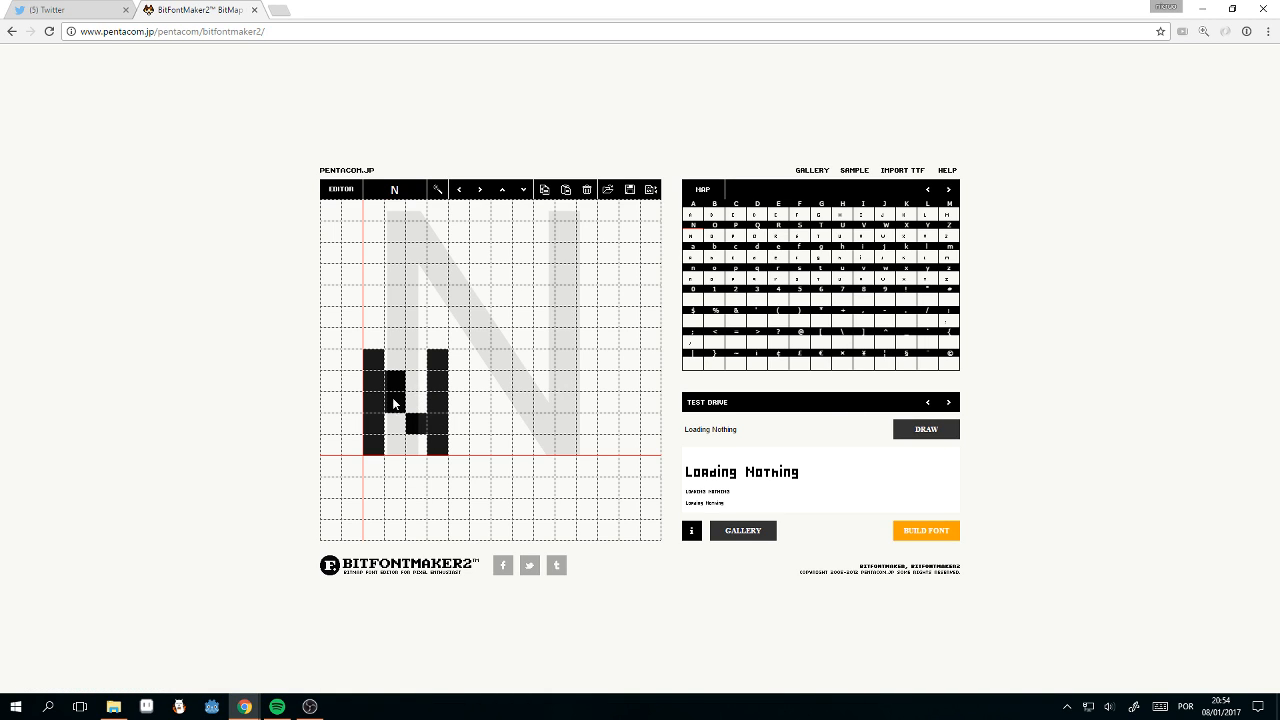
{"action": "left_click", "coordinate": [909, 429]}
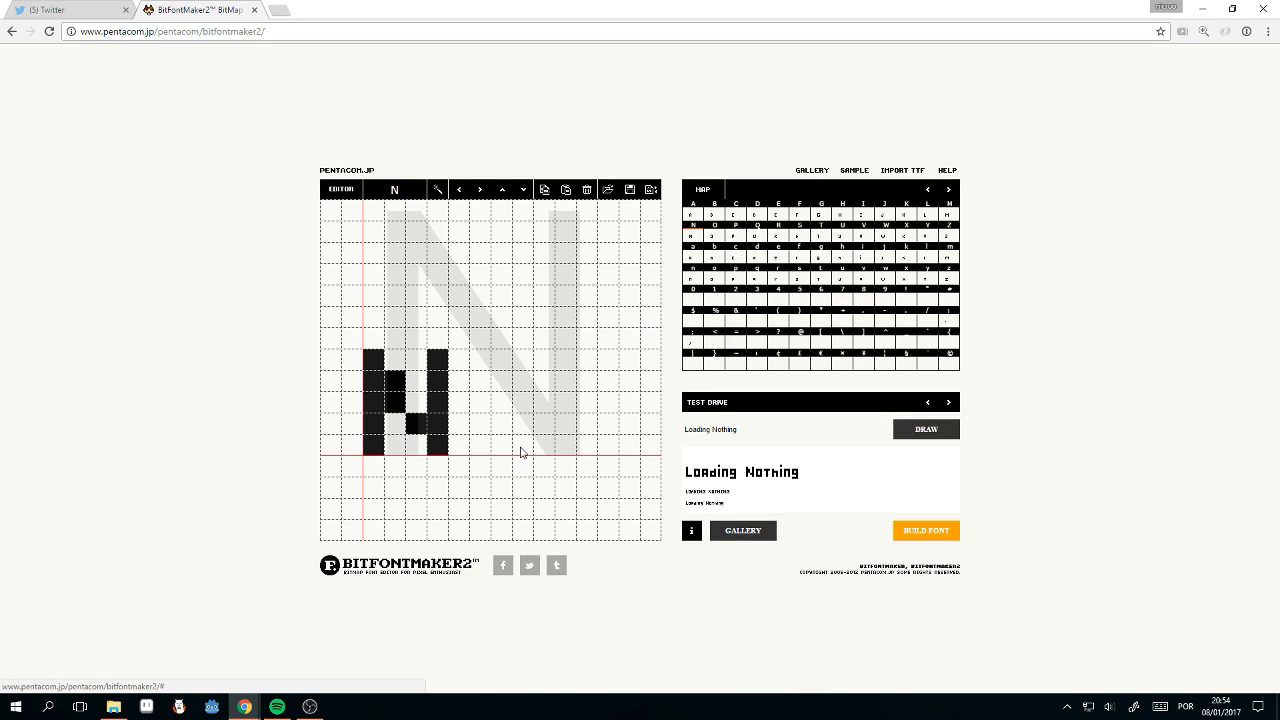
{"action": "left_click", "coordinate": [395, 401]}
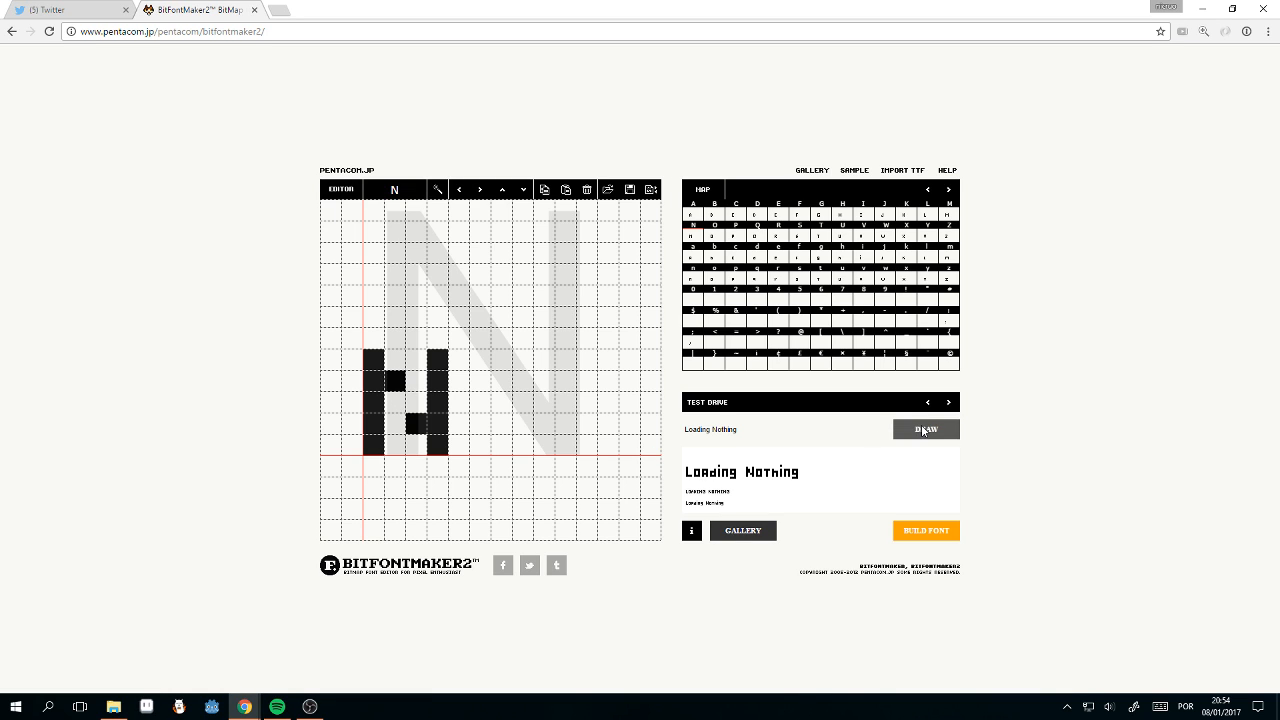
{"action": "left_click", "coordinate": [920, 429]}
{"action": "left_click", "coordinate": [416, 402]}
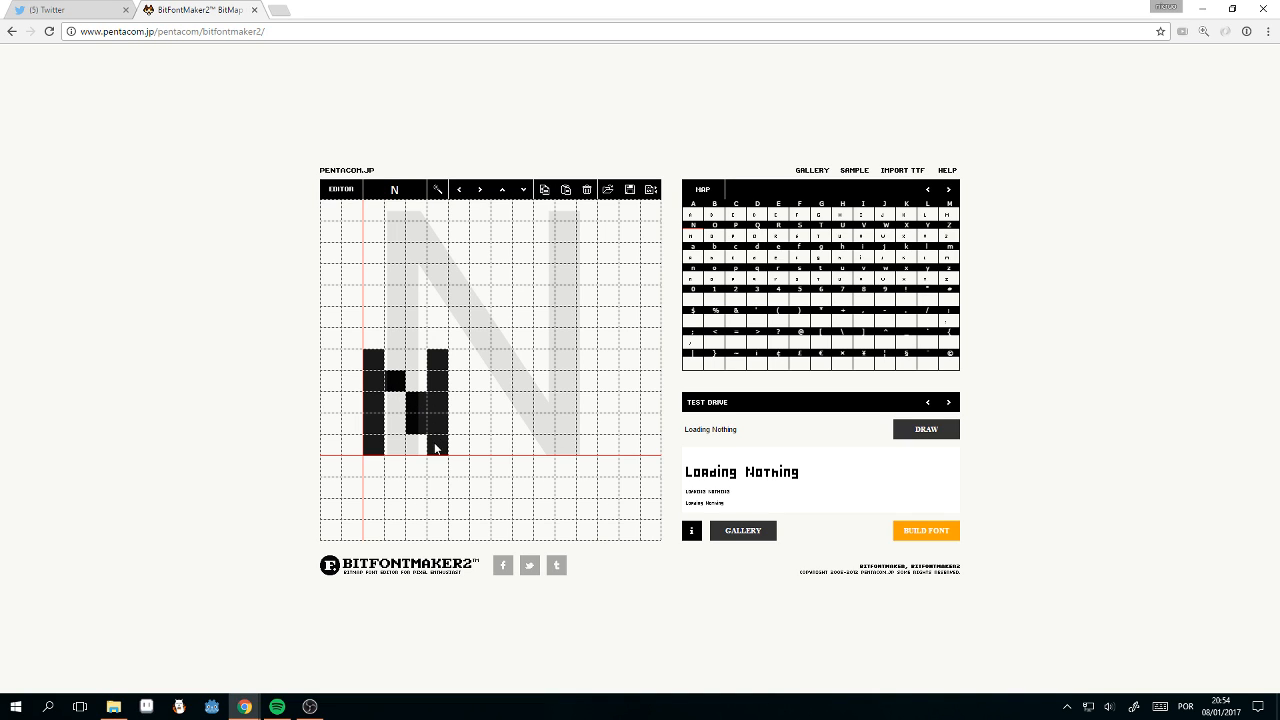
Step: Try widening the uppercase N to five pixels with a stepped diagonal from top to baseline, and preview it
{"action": "mouse_move", "coordinate": [456, 452]}
{"action": "left_mouse_down"}
{"action": "mouse_move", "coordinate": [451, 355]}
{"action": "mouse_move", "coordinate": [437, 356]}
{"action": "mouse_move", "coordinate": [441, 425]}
{"action": "left_mouse_up"}
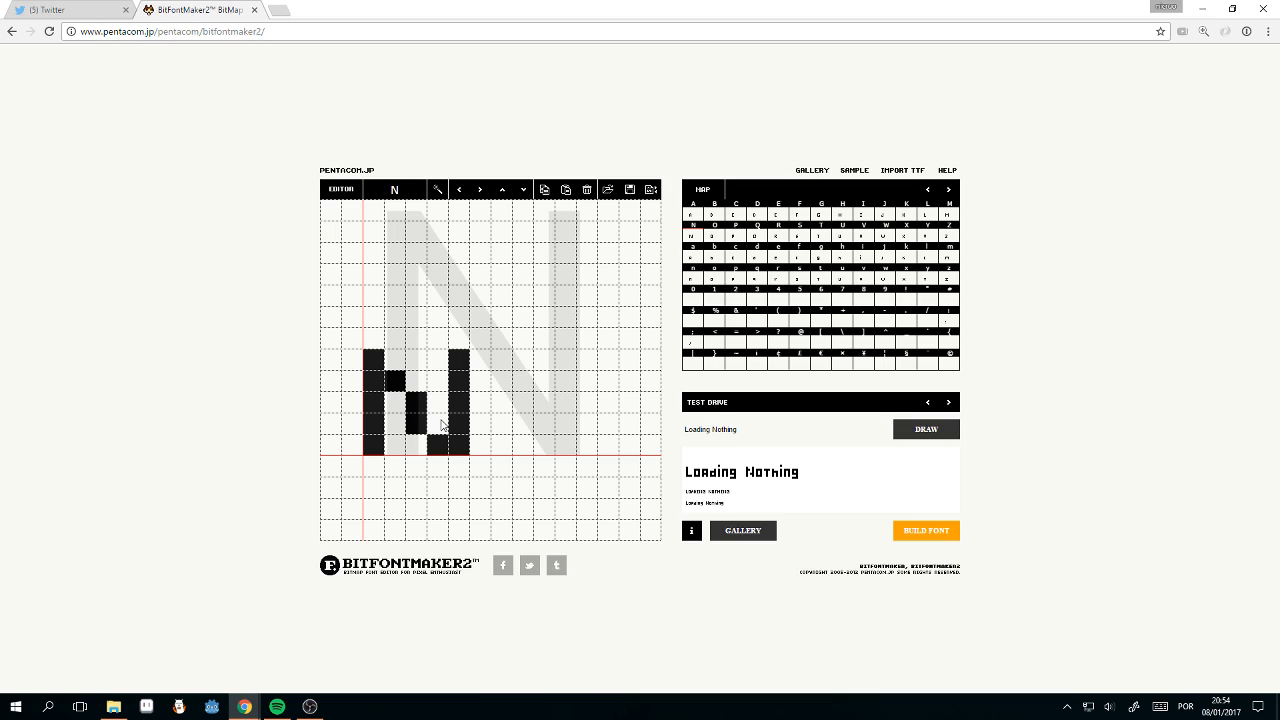
{"action": "left_click", "coordinate": [394, 360]}
{"action": "left_click", "coordinate": [395, 381]}
{"action": "left_click", "coordinate": [418, 382]}
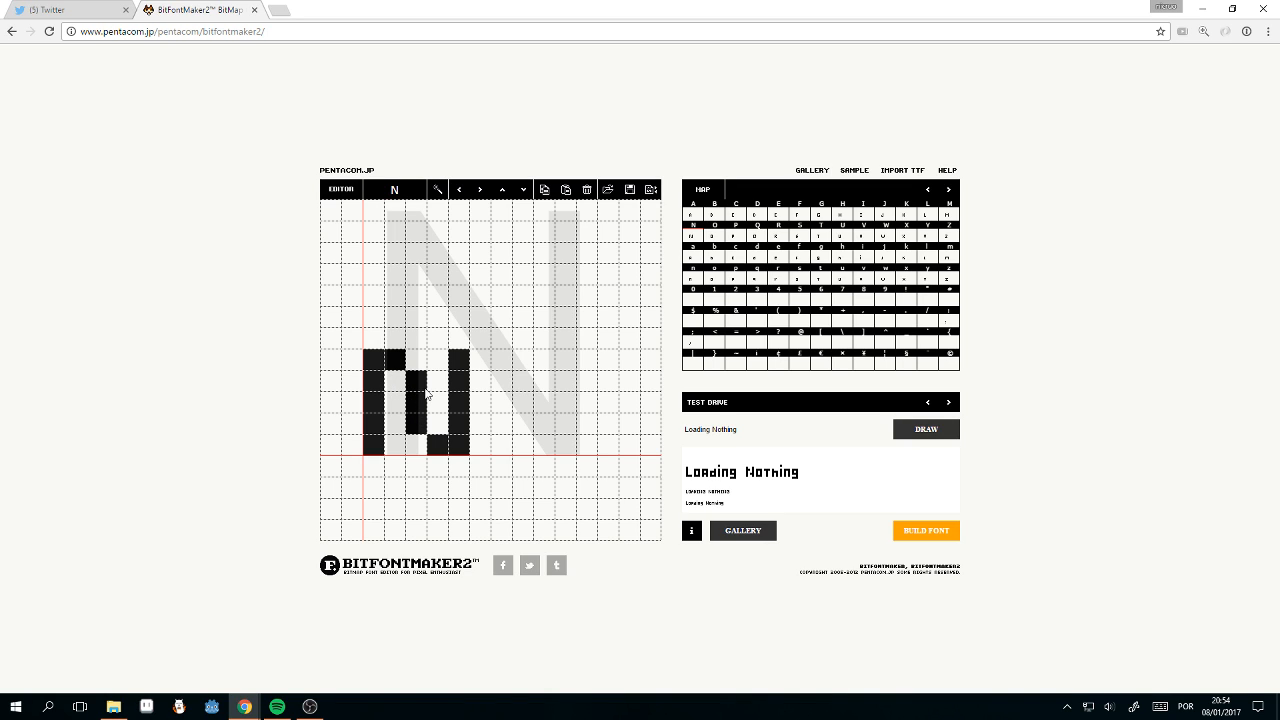
{"action": "left_click", "coordinate": [928, 430]}
Step: Try other diagonals on the five-pixel-wide uppercase N, including a straight three-pixel one, and restore the four-pixel-wide version with its two-pixel diagonal
{"action": "left_click", "coordinate": [395, 381]}
{"action": "left_click", "coordinate": [416, 444]}
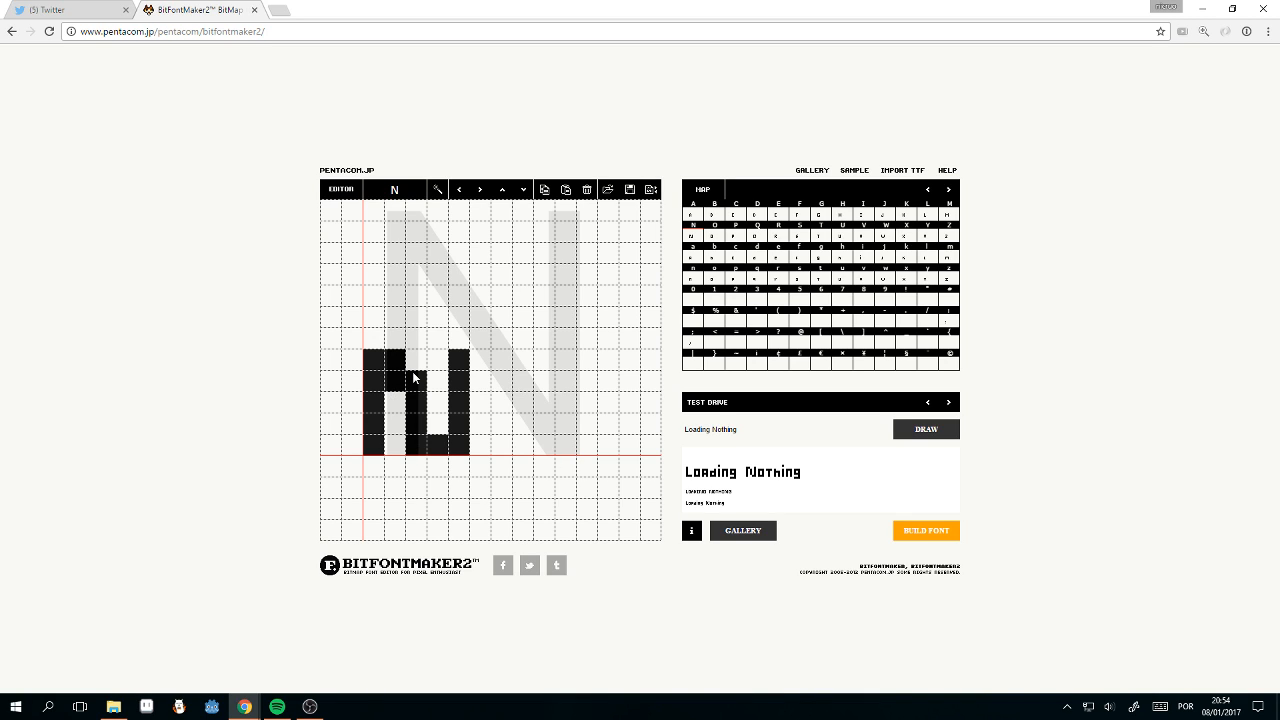
{"action": "left_click", "coordinate": [437, 423]}
{"action": "left_click", "coordinate": [417, 444]}
{"action": "left_click", "coordinate": [416, 423]}
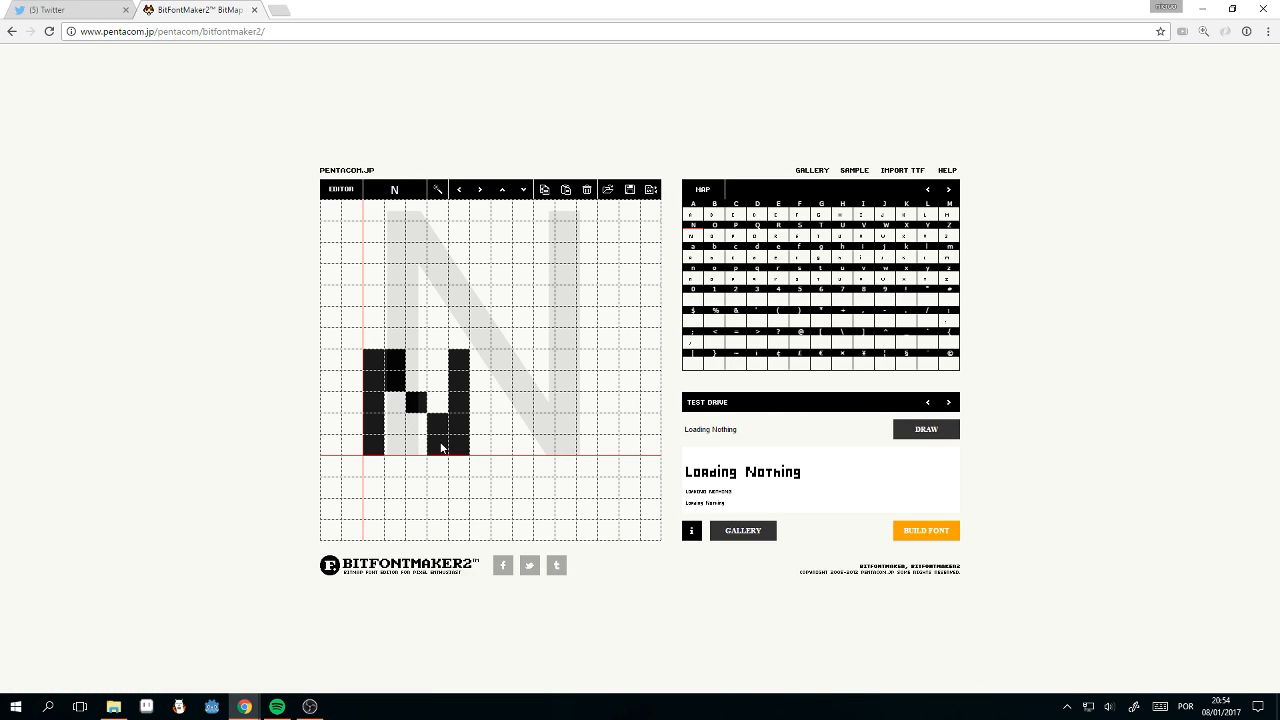
{"action": "left_click", "coordinate": [397, 382]}
{"action": "left_click", "coordinate": [414, 388]}
{"action": "left_click", "coordinate": [398, 384]}
{"action": "left_click", "coordinate": [398, 366]}
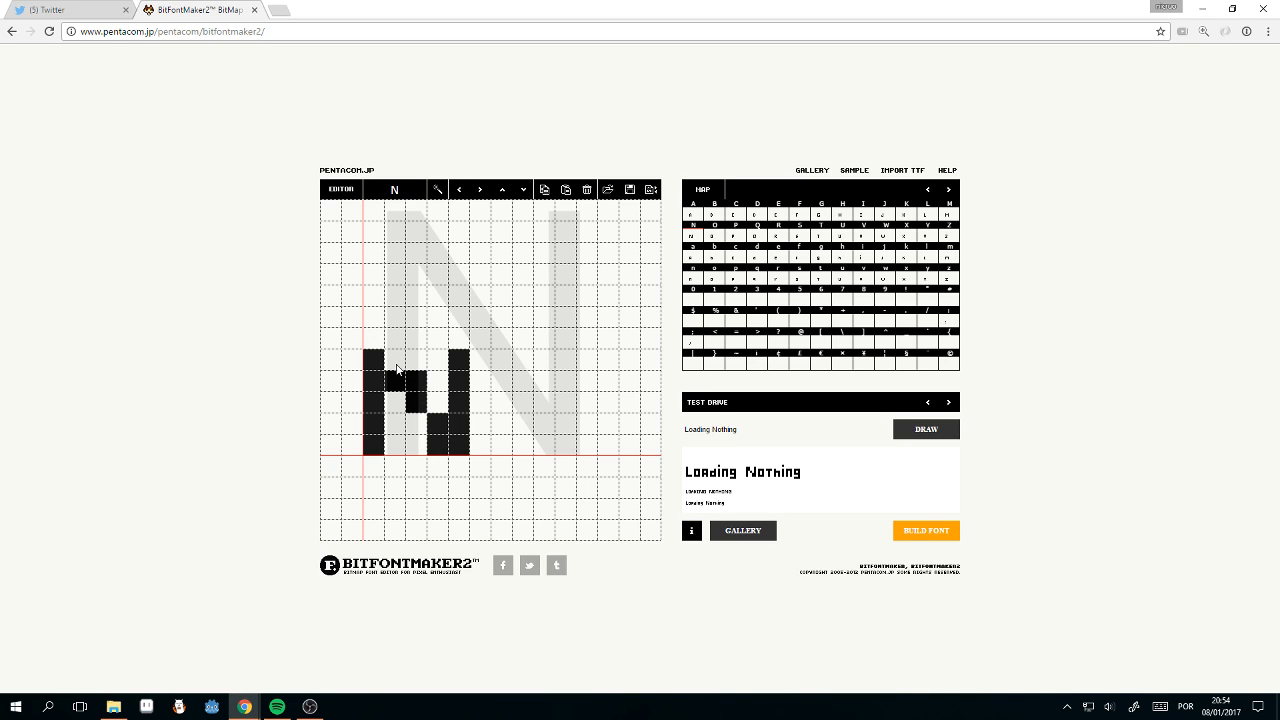
{"action": "left_click", "coordinate": [417, 385]}
{"action": "left_click", "coordinate": [443, 448]}
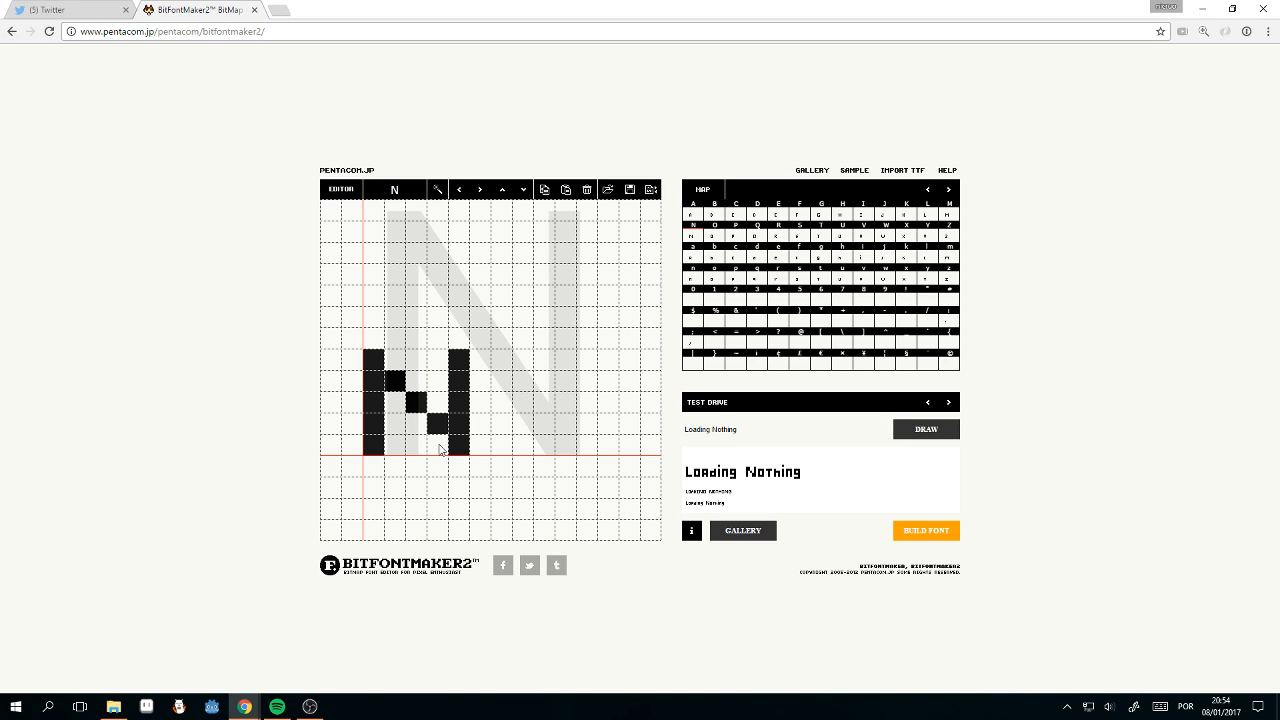
{"action": "mouse_move", "coordinate": [443, 448]}
{"action": "left_mouse_down"}
{"action": "mouse_move", "coordinate": [443, 353]}
{"action": "mouse_move", "coordinate": [461, 362]}
{"action": "mouse_move", "coordinate": [461, 448]}
{"action": "left_mouse_up"}
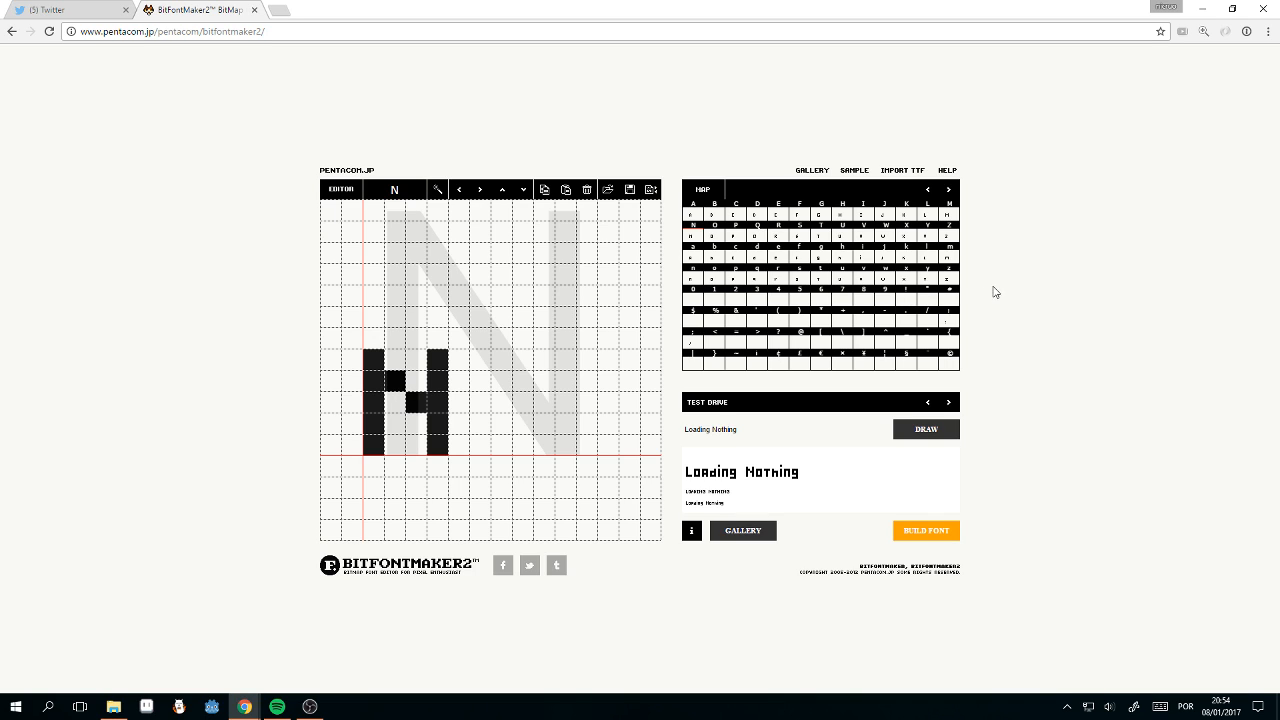
Step: Open the digit 0 for editing
{"action": "left_click", "coordinate": [691, 300]}
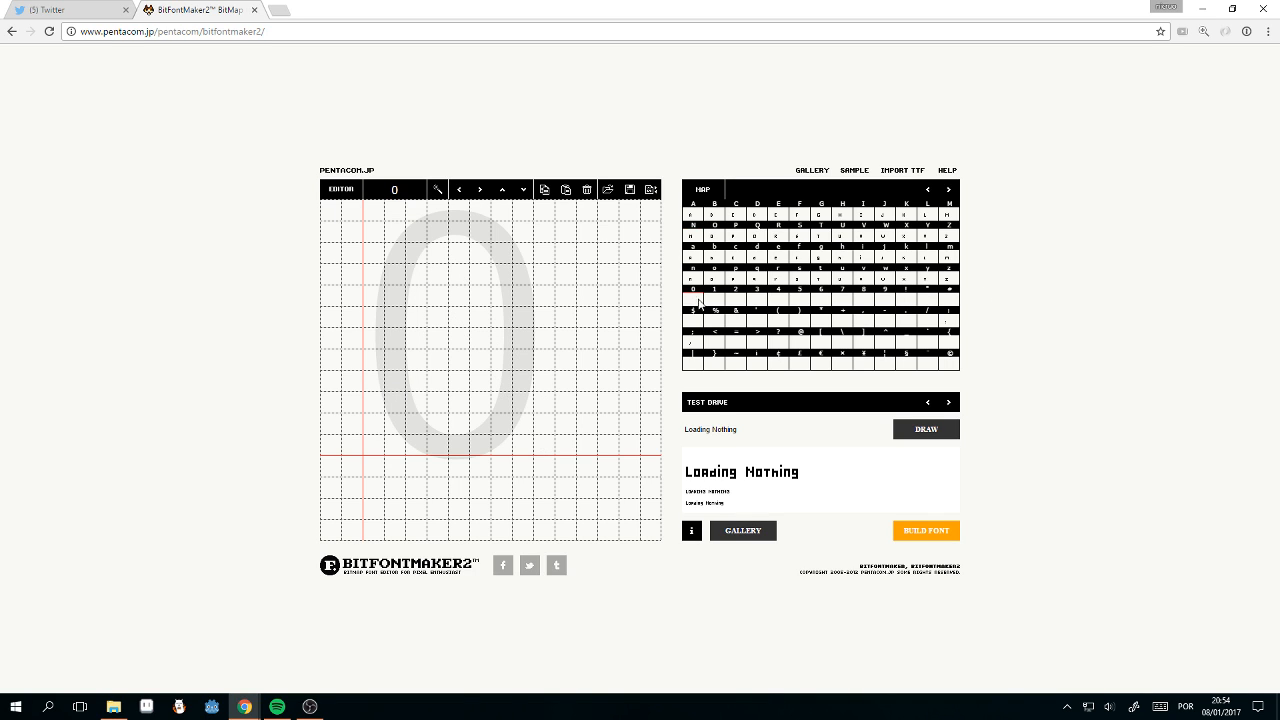
{"action": "left_click", "coordinate": [754, 429]}
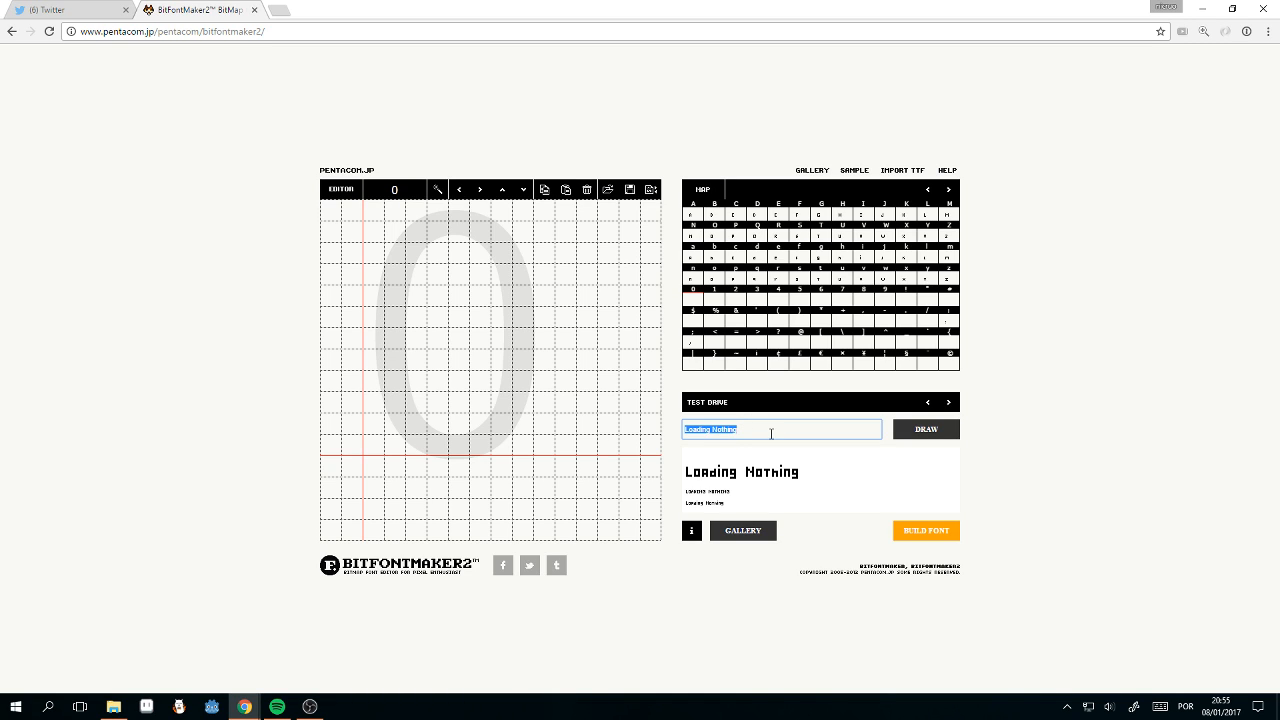
{"action": "left_click", "coordinate": [771, 433]}
{"action": "left_click", "coordinate": [1041, 420]}
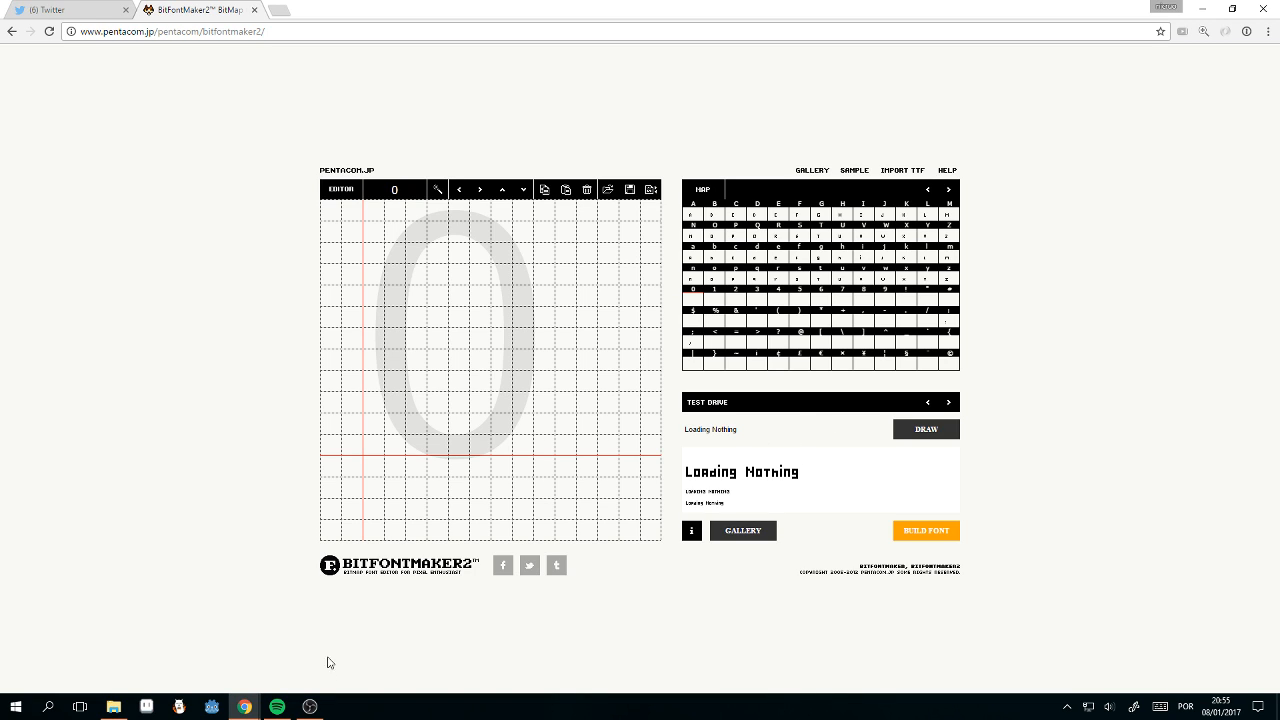
Step: Switch to the OBS window
{"action": "left_click", "coordinate": [310, 707]}
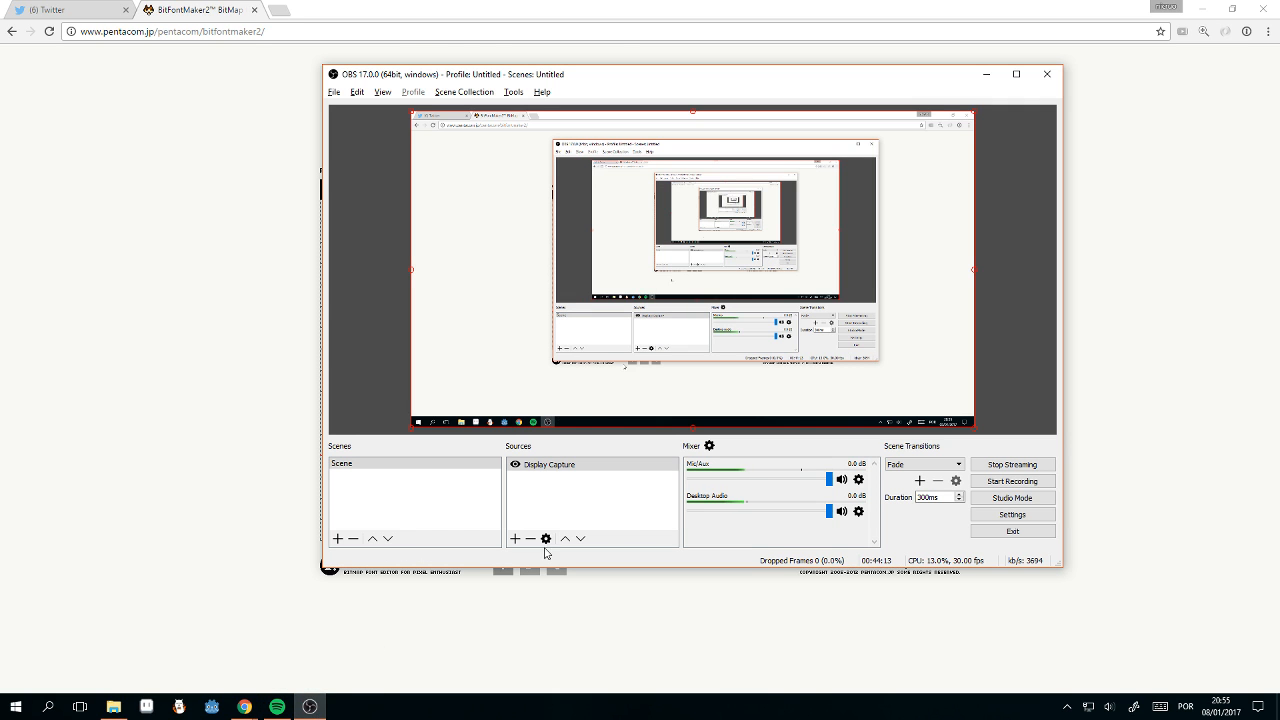